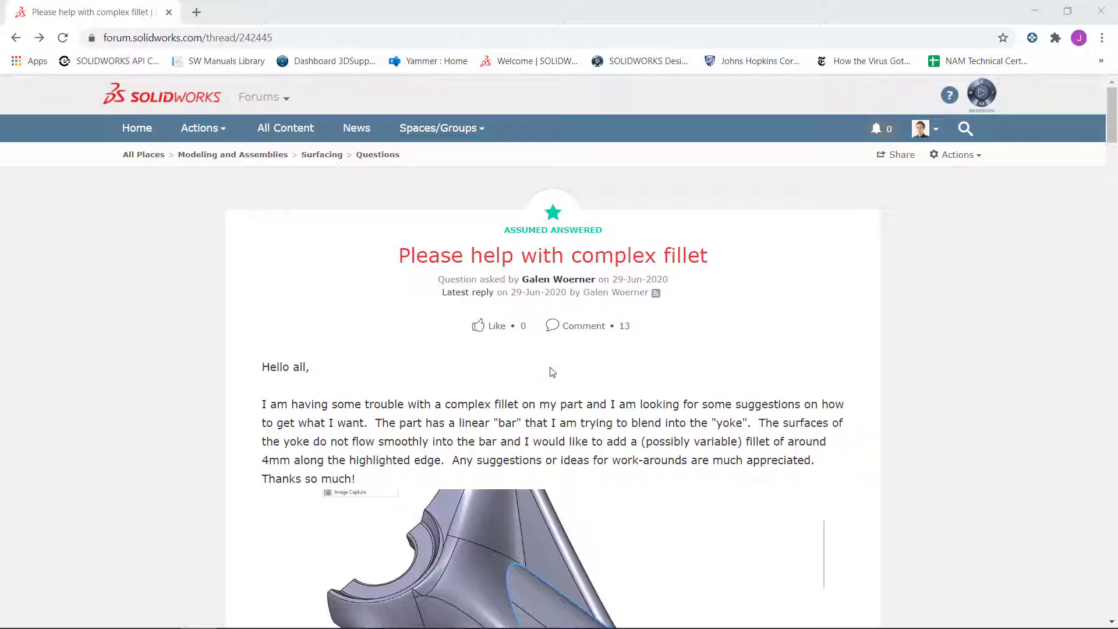
# Step: Read the forum question about the complex fillet, switch to SOLIDWORKS and display zebra stripes on the HANGER TEMPLATE v.6 part
pyautogui.scroll(-3, 552, 371)
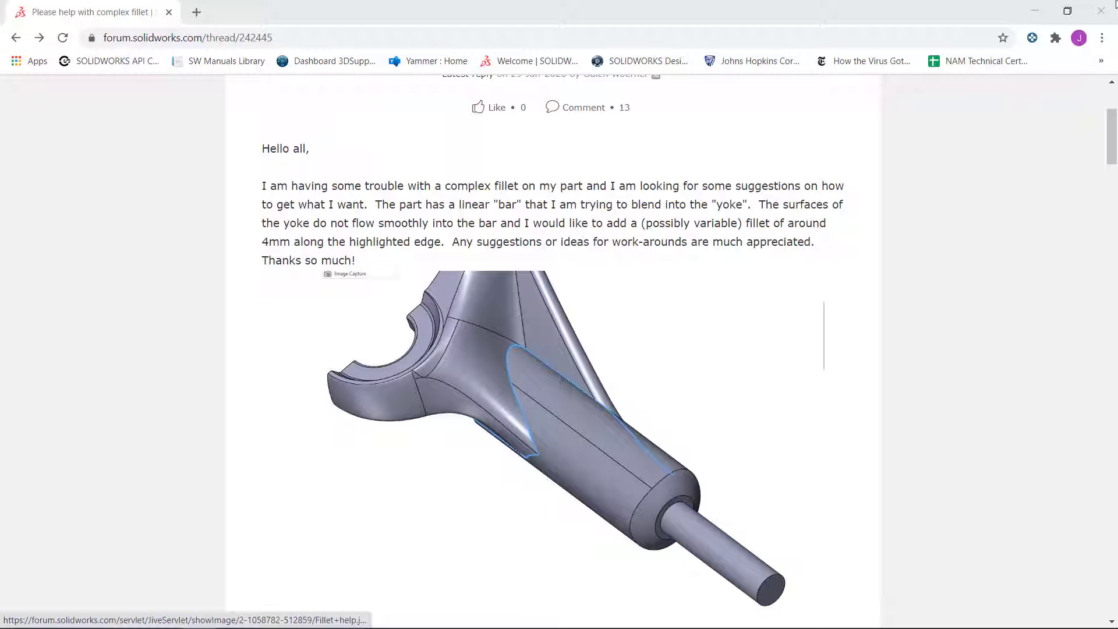
pyautogui.click(1035, 11)
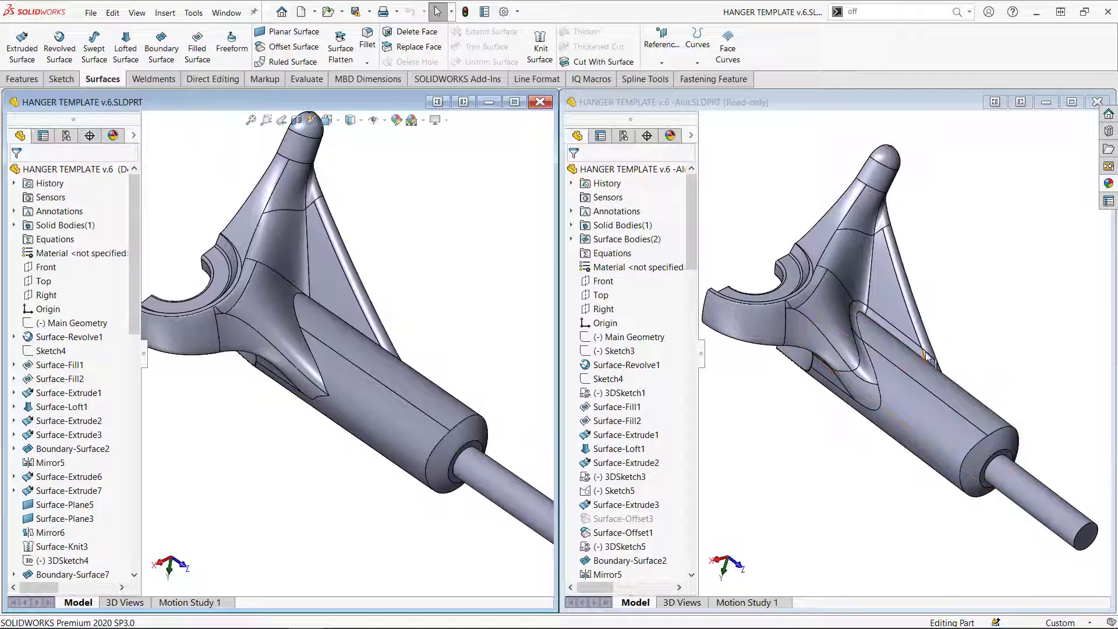
pyautogui.click(306, 79)
pyautogui.click(544, 47)
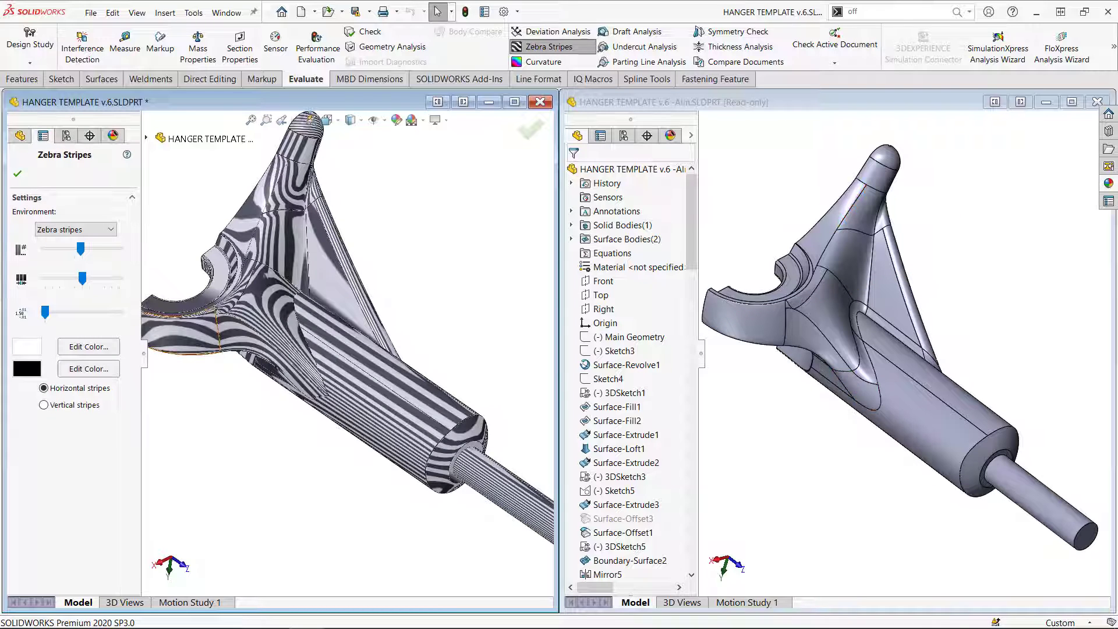
pyautogui.click(18, 174)
# Step: Display zebra stripes on the read-only hanger part and examine the stripe flow across the yoke-to-bar blend
pyautogui.click(982, 254)
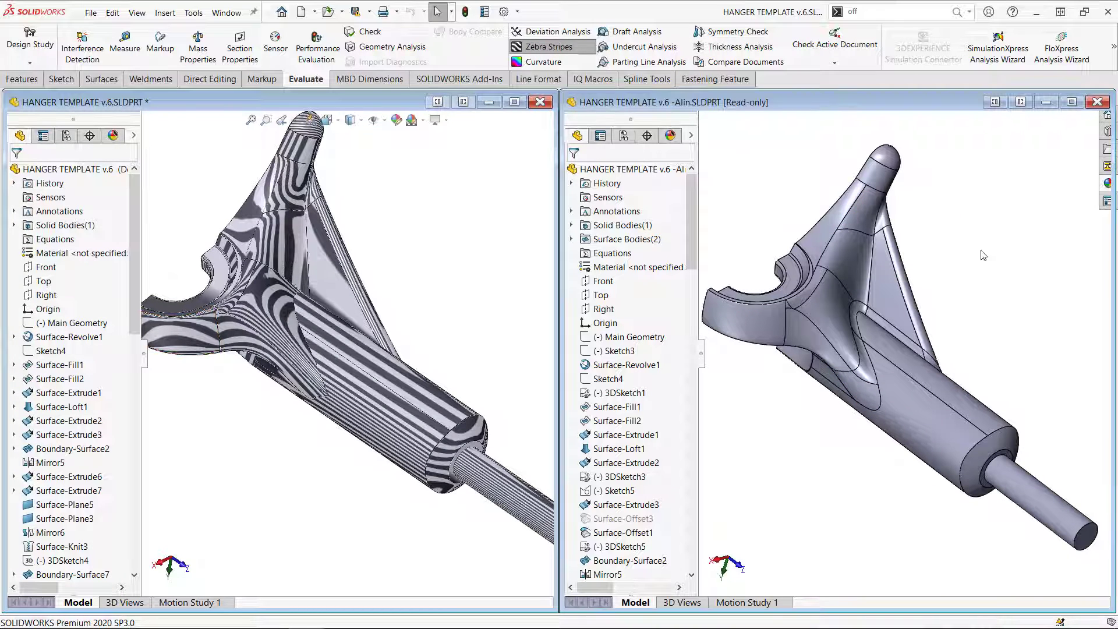
pyautogui.click(571, 51)
pyautogui.scroll(-3, 860, 357)
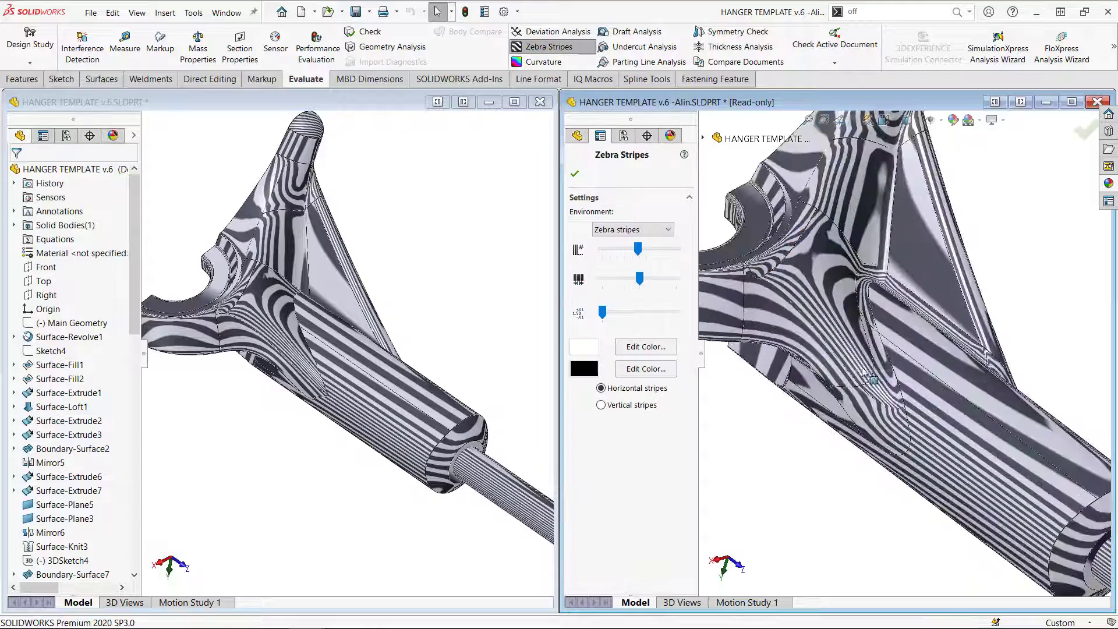
pyautogui.moveTo(846, 399); pyautogui.dragTo(827, 324, button='middle')
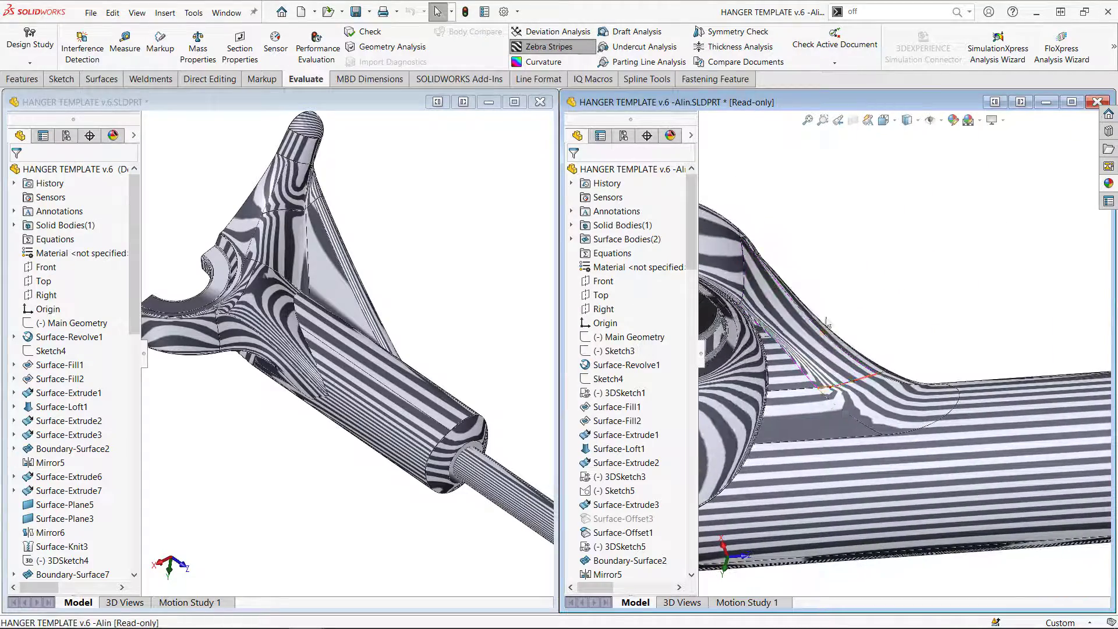
pyautogui.moveTo(948, 401); pyautogui.dragTo(960, 324, button='middle')
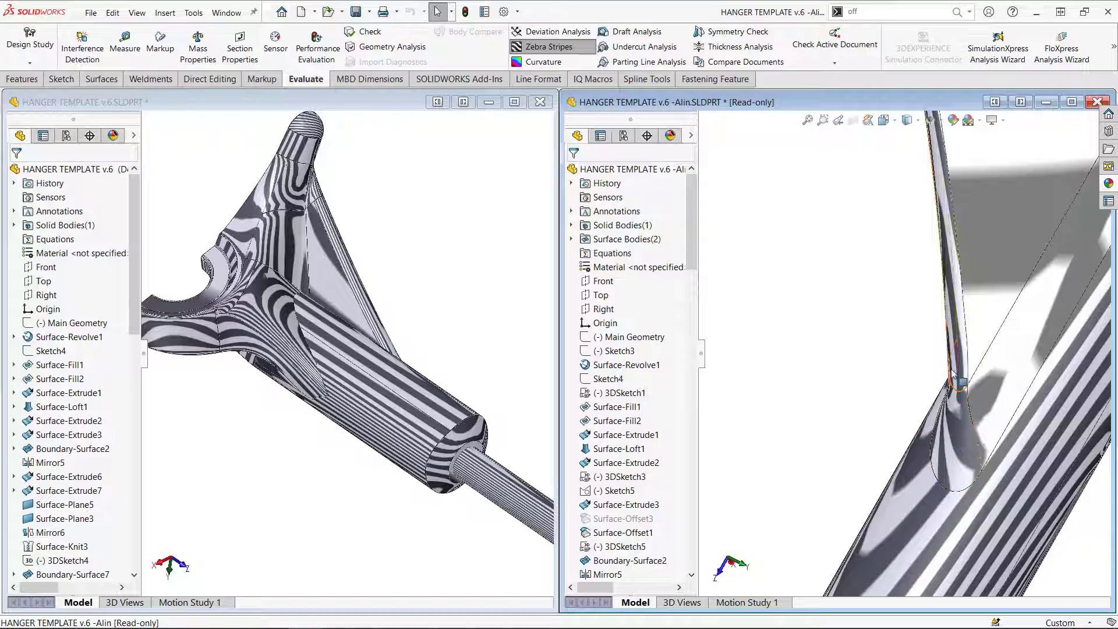
pyautogui.moveTo(963, 434); pyautogui.dragTo(1040, 299, button='middle')
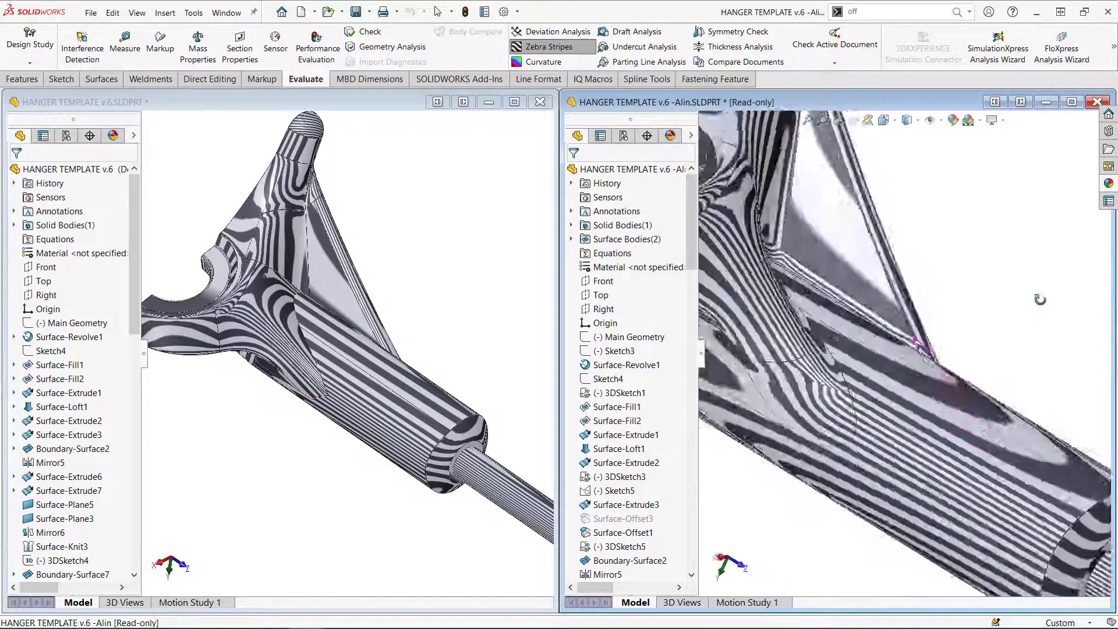
pyautogui.scroll(5, 918, 350)
pyautogui.scroll(2, 919, 350)
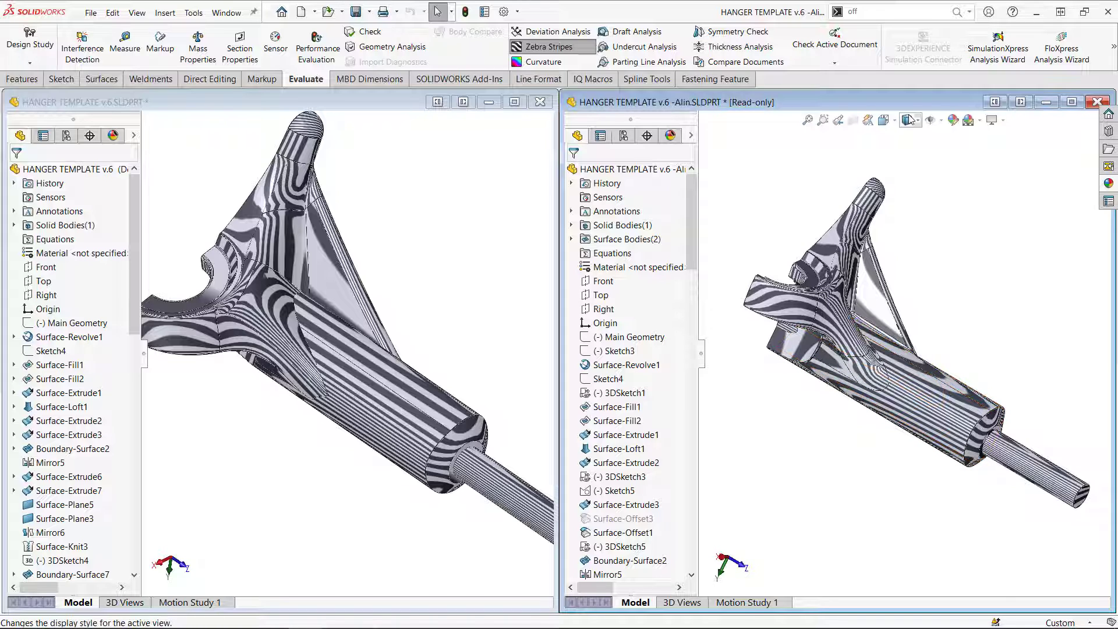
# Step: Turn off the zebra stripes on both hanger parts, ending in the original HANGER TEMPLATE v.6
pyautogui.click(567, 49)
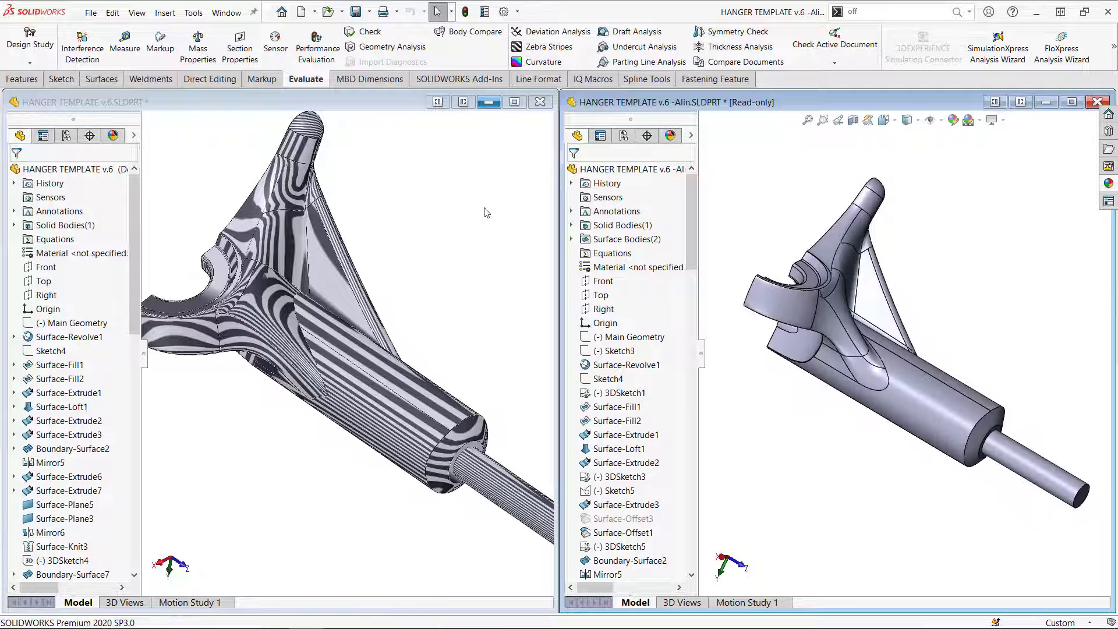
pyautogui.hotkey('ctrl', 'Tab')
pyautogui.click(540, 49)
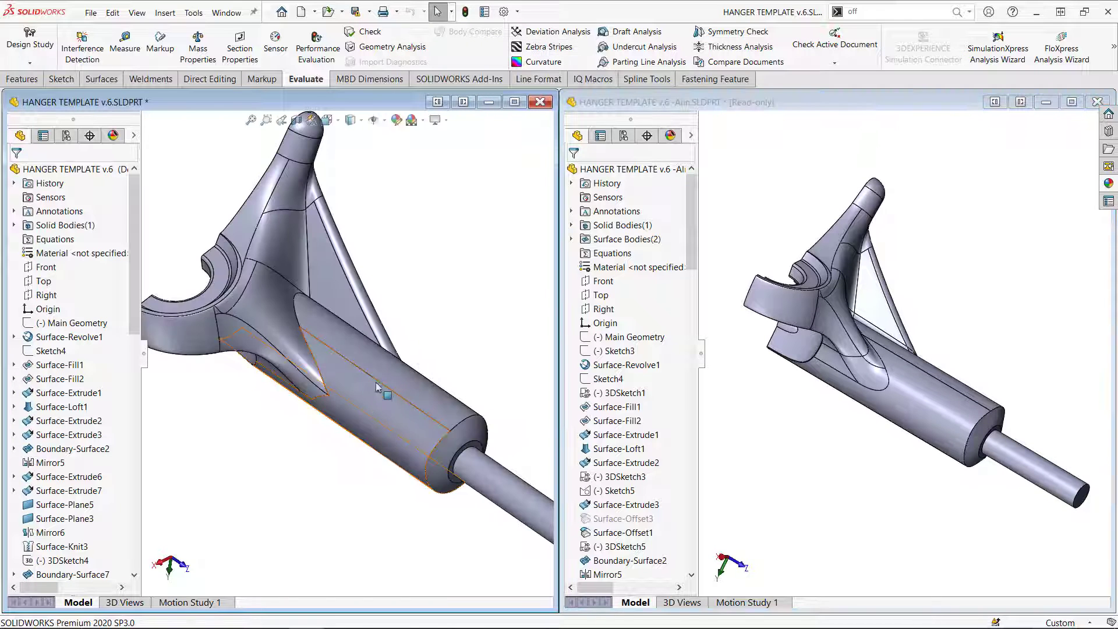
pyautogui.moveTo(350, 379); pyautogui.dragTo(270, 373, button='middle')
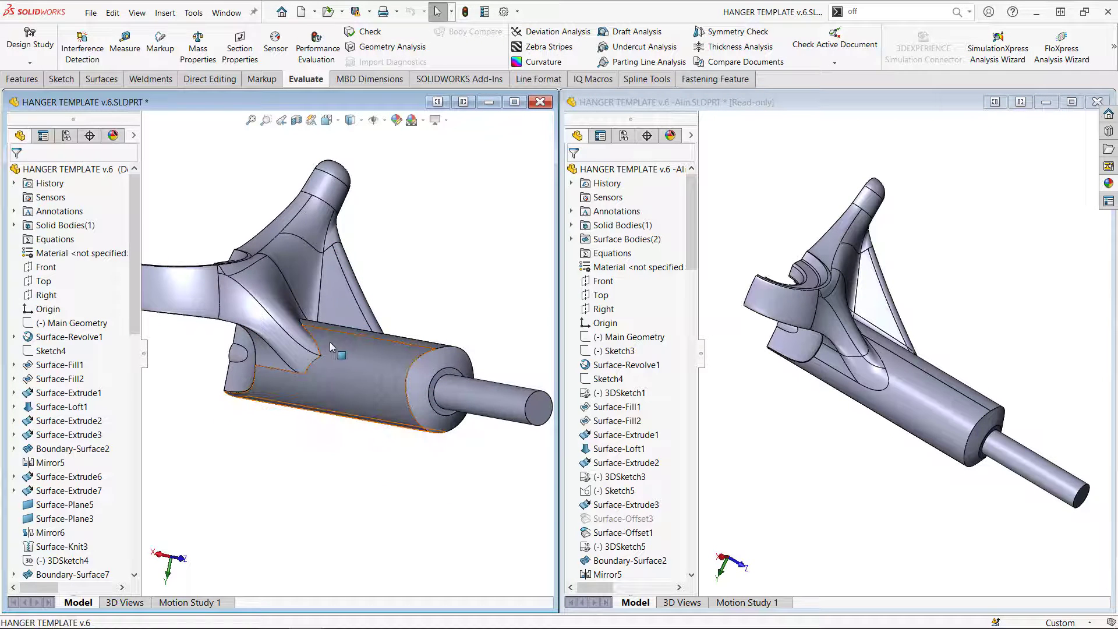
pyautogui.moveTo(326, 350); pyautogui.dragTo(304, 337, button='middle')
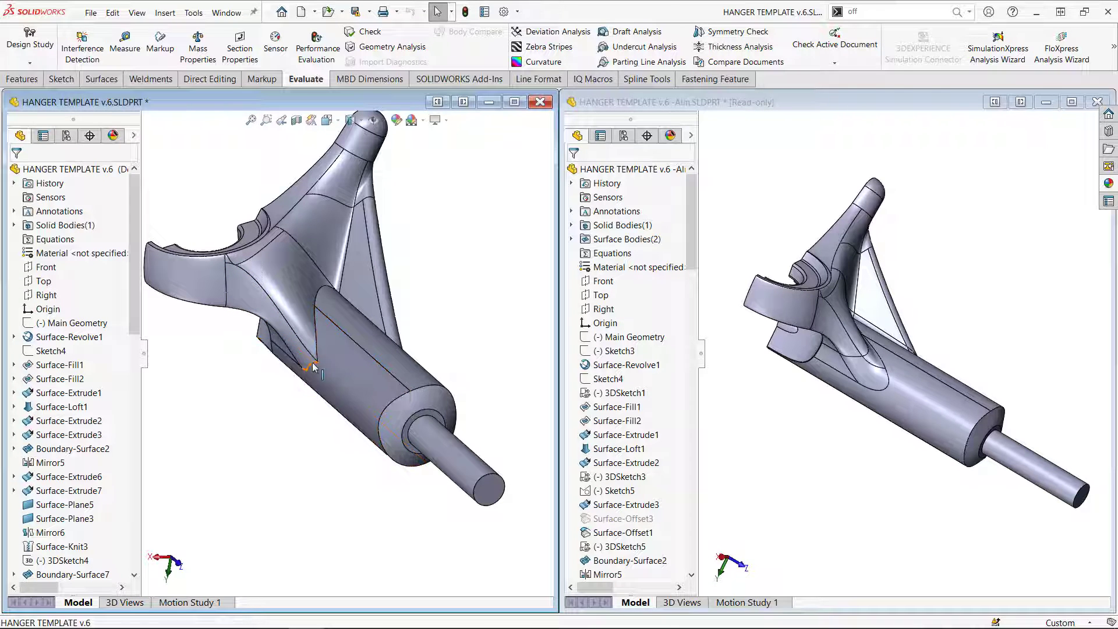
pyautogui.moveTo(274, 323); pyautogui.dragTo(312, 298, button='middle')
pyautogui.scroll(-5, 312, 298)
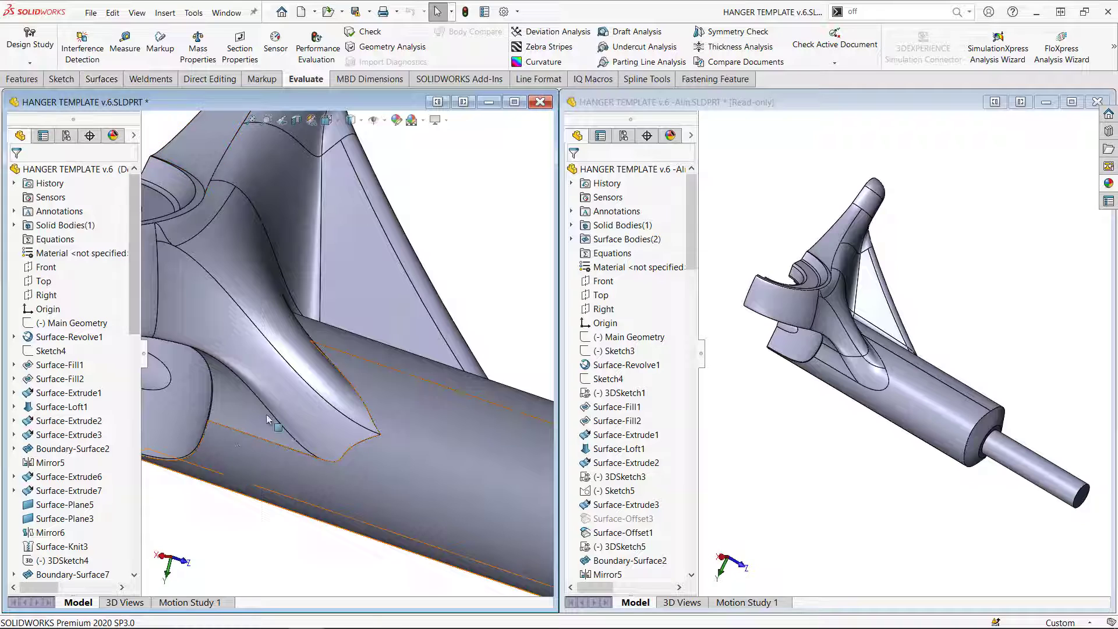
pyautogui.click(101, 78)
pyautogui.click(737, 42)
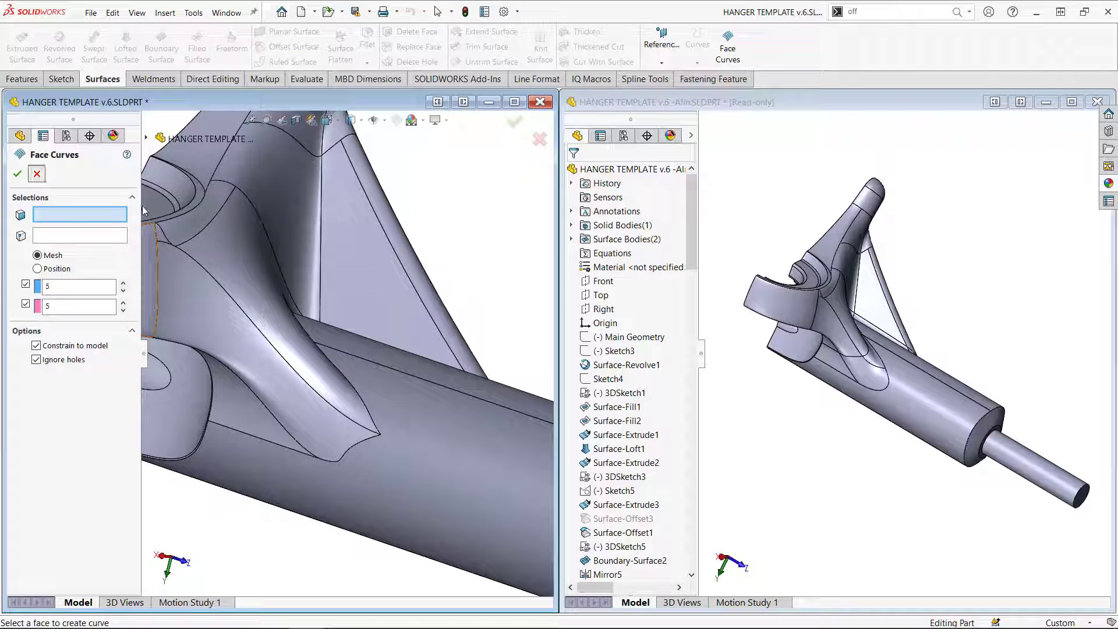
pyautogui.click(64, 80)
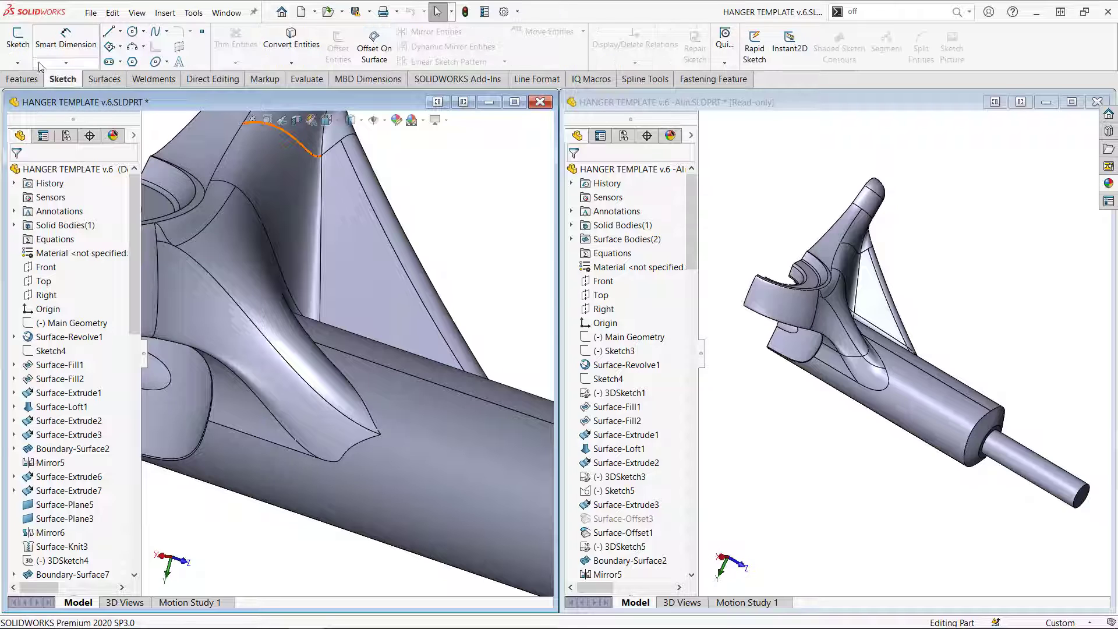
# Step: Start a 3D sketch and create a 10 by 10 mesh of face curves on the yoke arm's lower side face
pyautogui.click(17, 63)
pyautogui.click(38, 90)
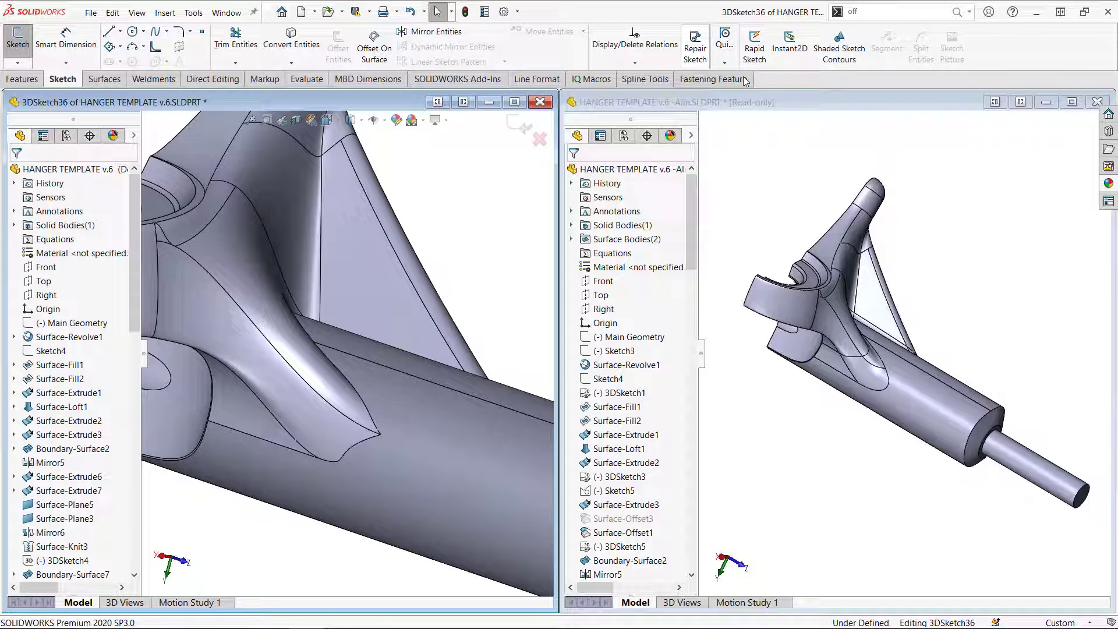
pyautogui.click(285, 390)
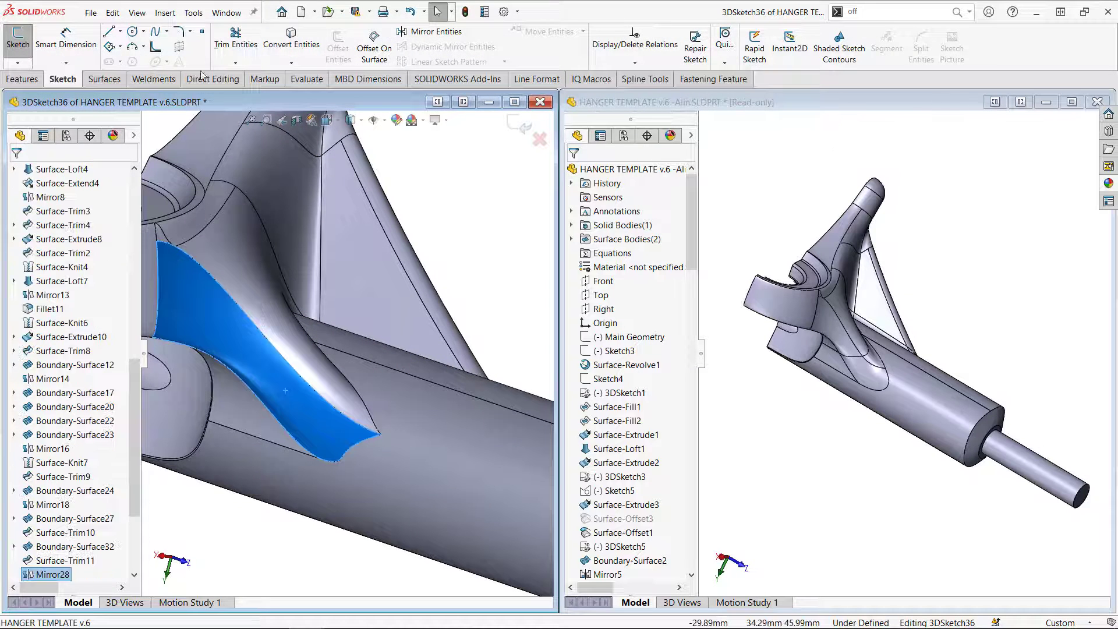
pyautogui.click(103, 79)
pyautogui.click(728, 46)
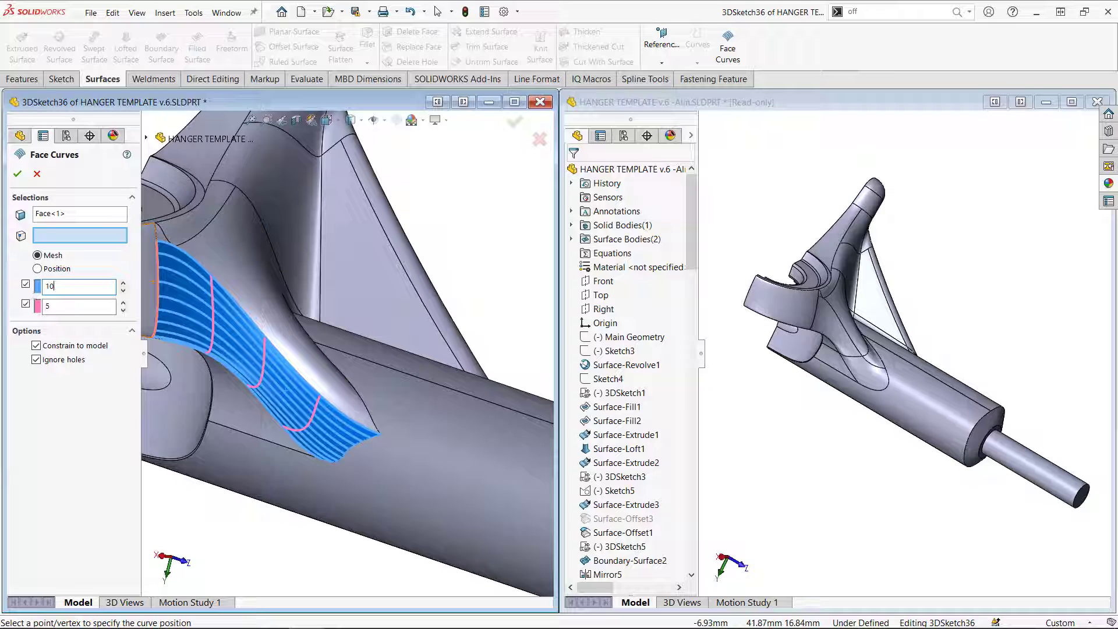
pyautogui.press('Tab')
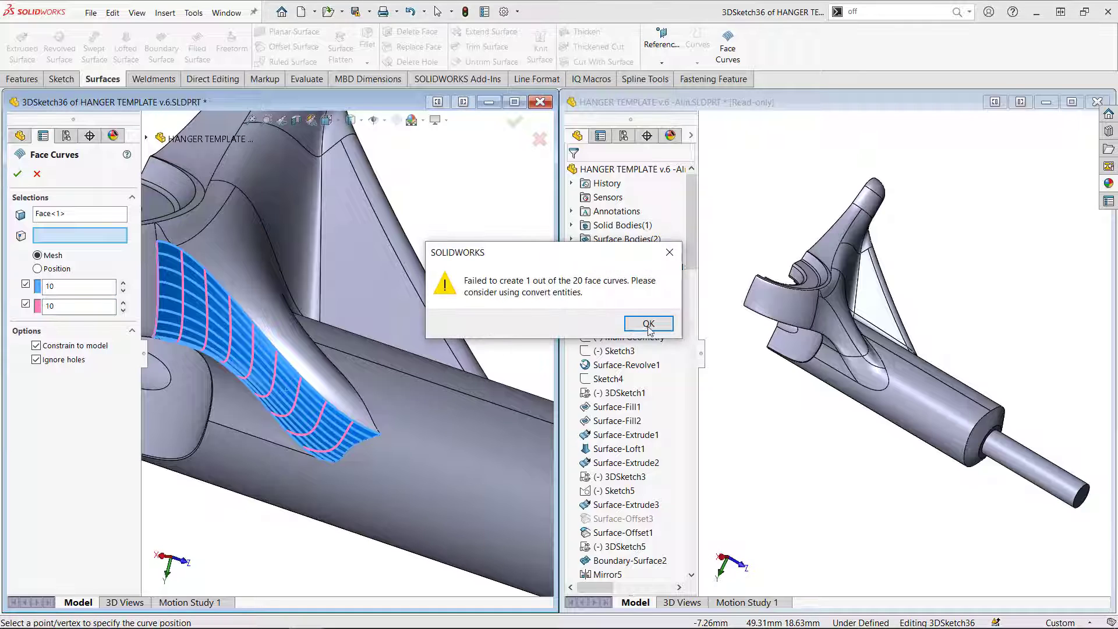
pyautogui.click(649, 324)
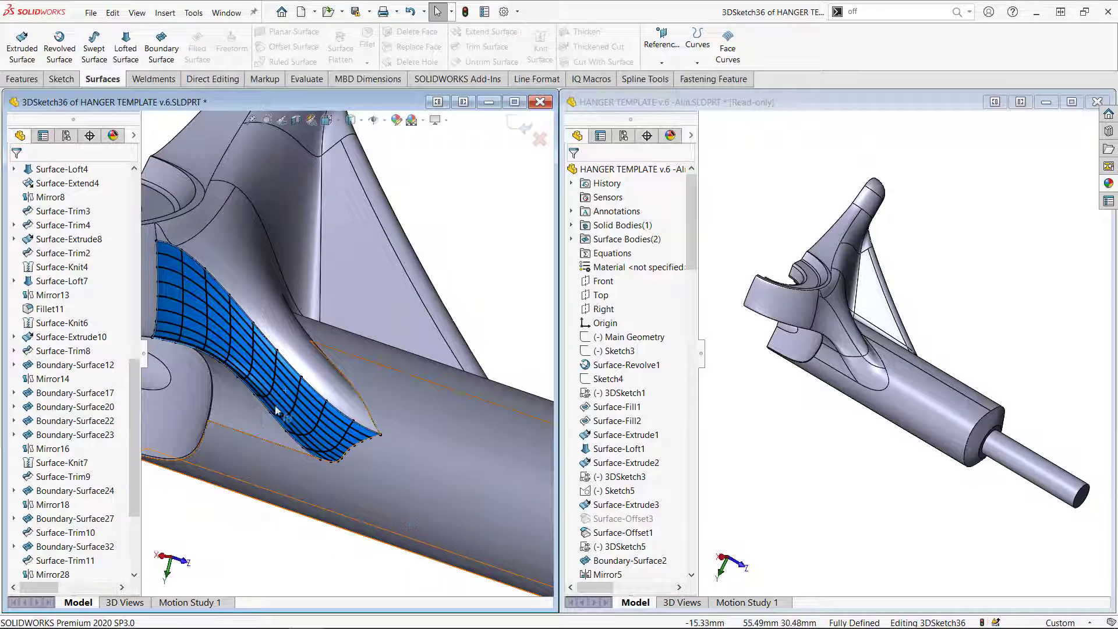
# Step: Create a 10 by 10 mesh of face curves on the small face between the yoke arm and the bar
pyautogui.click(256, 422)
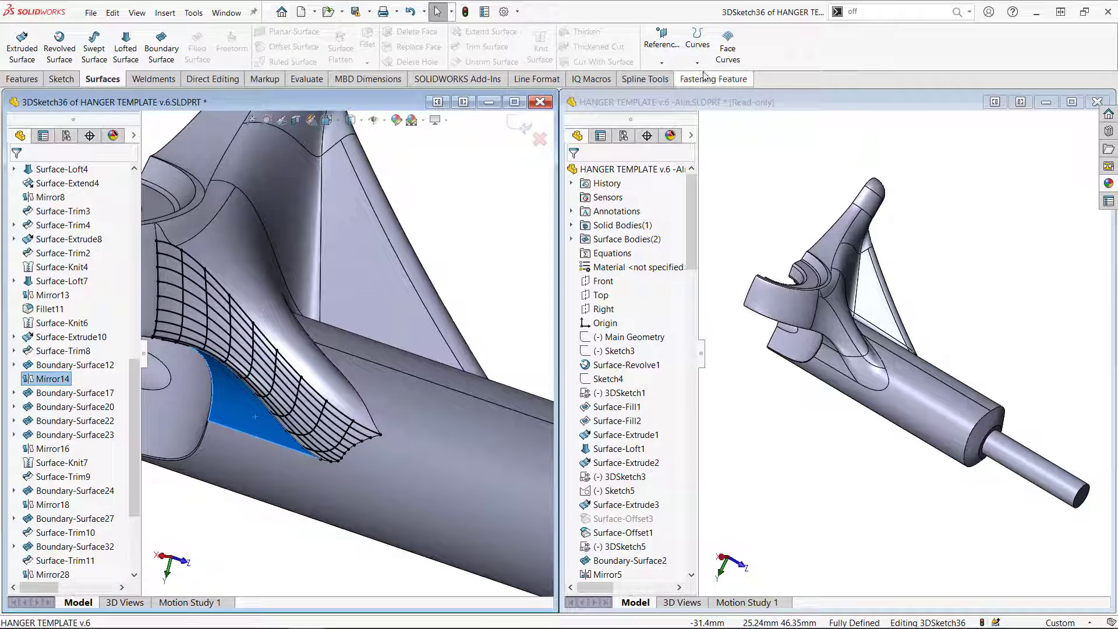
pyautogui.click(727, 45)
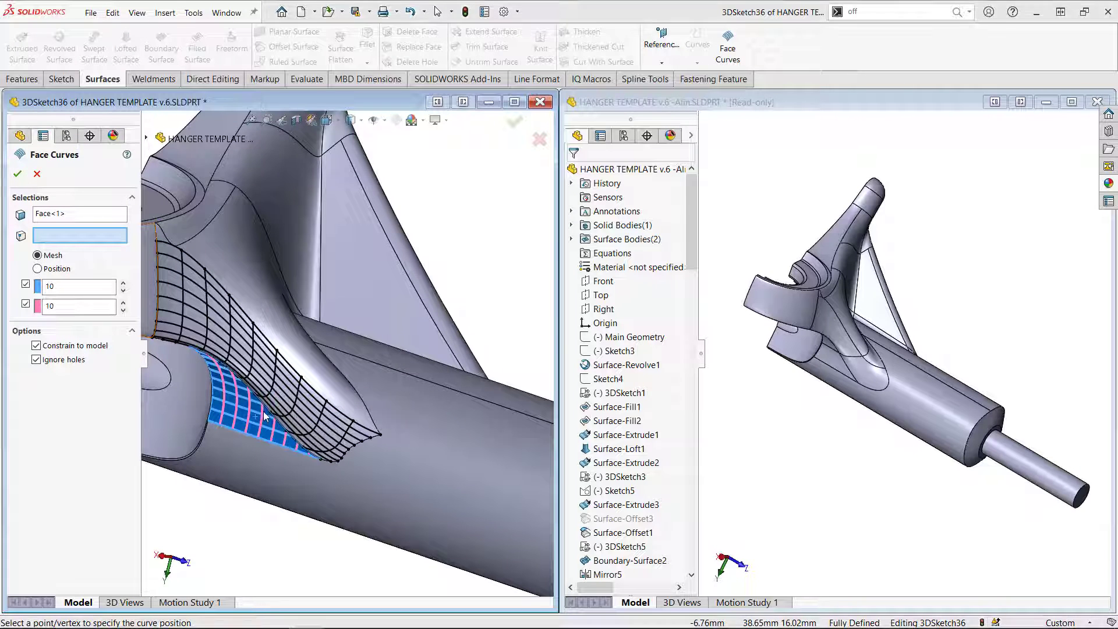
pyautogui.click(648, 324)
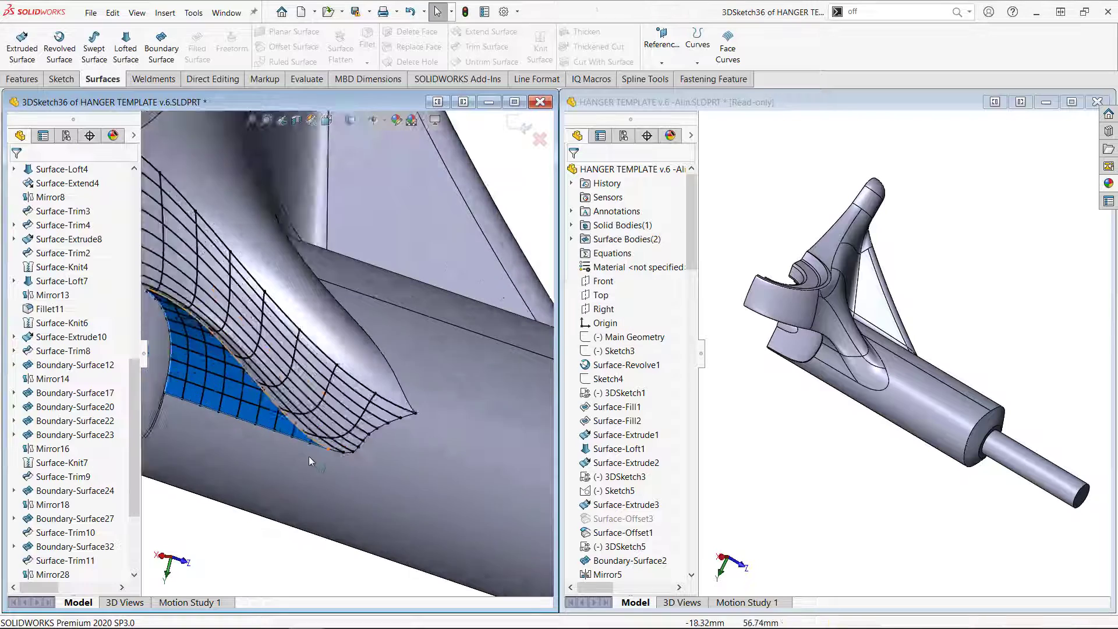
pyautogui.scroll(-6, 269, 446)
pyautogui.scroll(6, 270, 446)
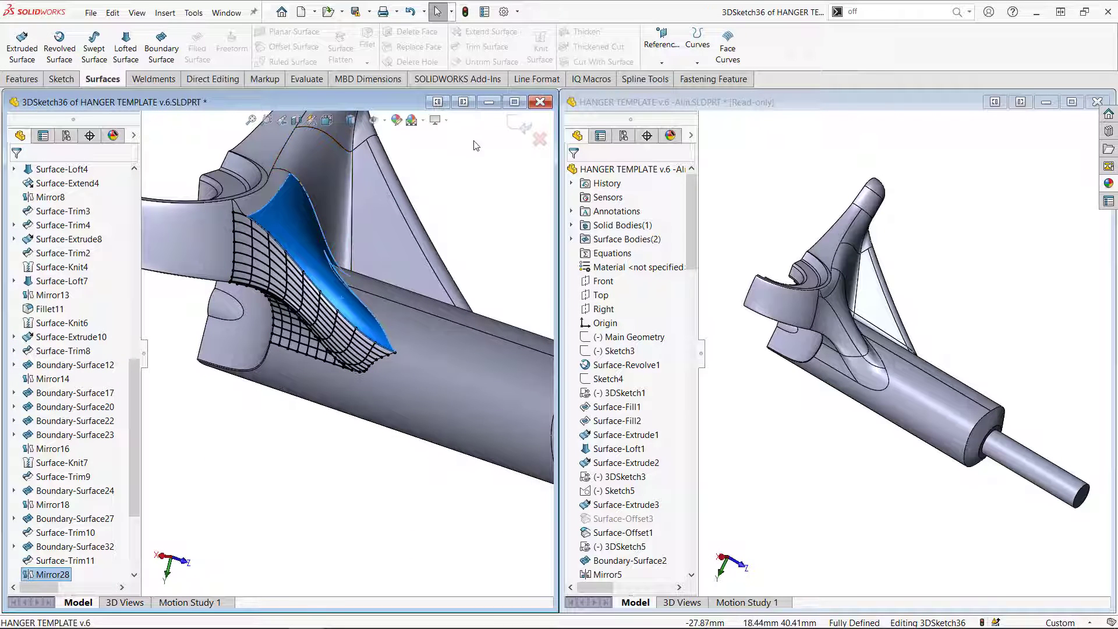
# Step: Add a 10 by 10 mesh of face curves to the yoke arm's upper blend face and examine how the curves flow
pyautogui.click(730, 46)
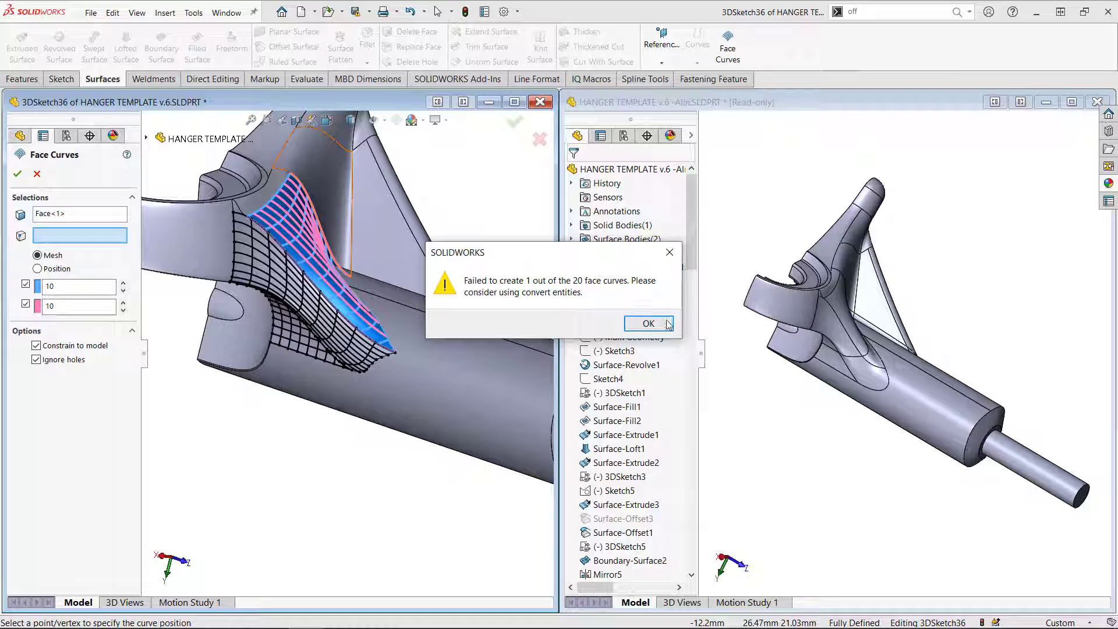
pyautogui.click(648, 324)
pyautogui.moveTo(372, 326); pyautogui.dragTo(341, 342, button='middle')
pyautogui.scroll(-3, 341, 342)
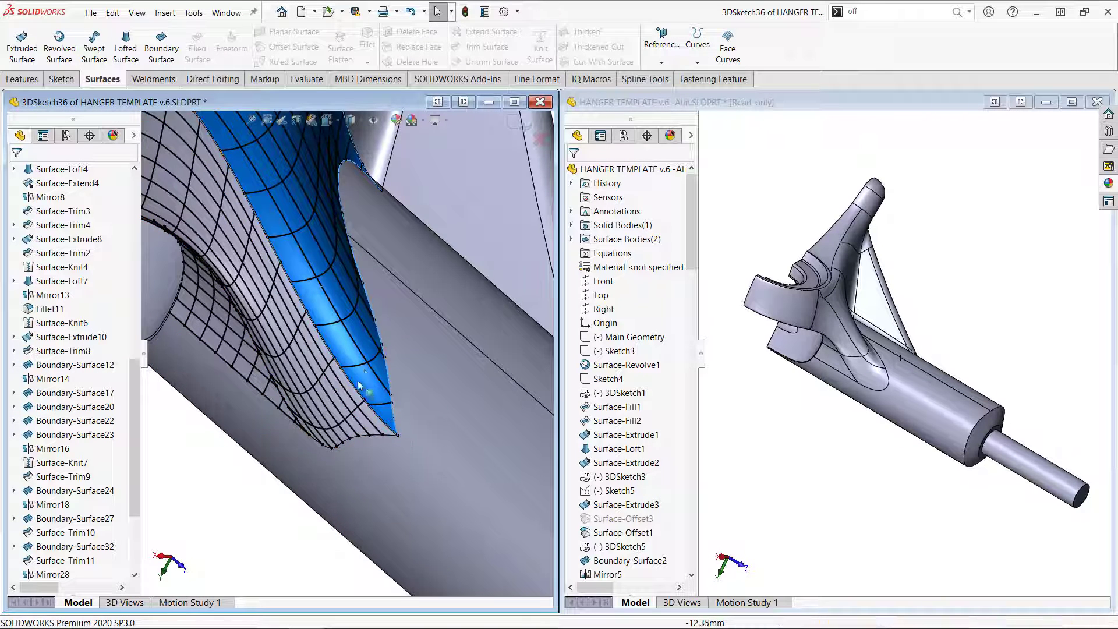
pyautogui.scroll(5, 379, 382)
pyautogui.moveTo(410, 326); pyautogui.dragTo(340, 291, button='middle')
pyautogui.scroll(-4, 341, 291)
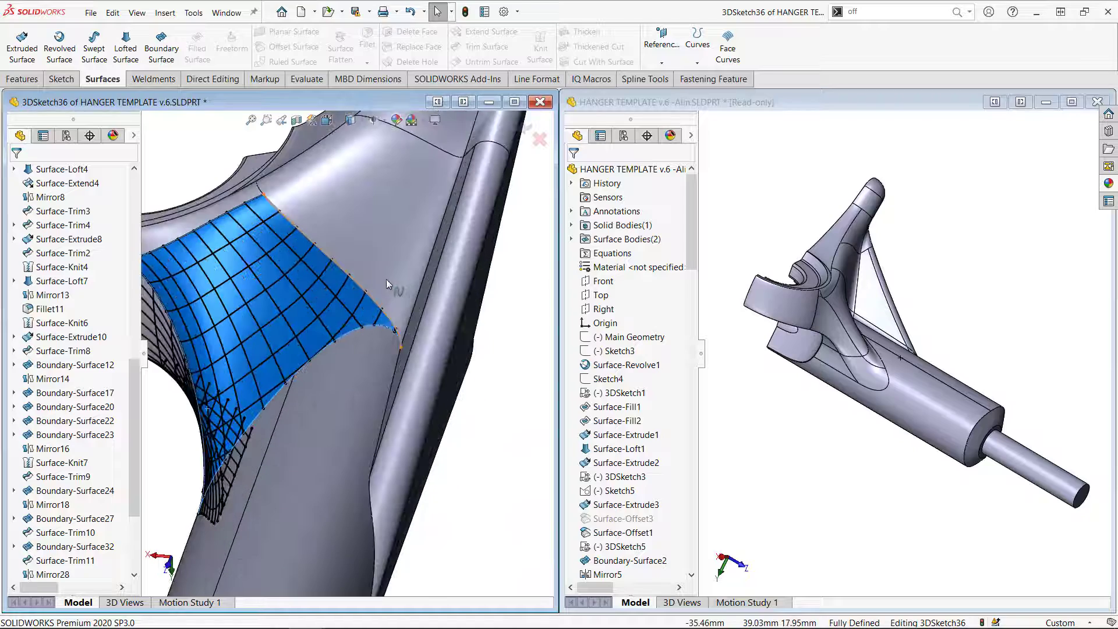
pyautogui.moveTo(365, 352); pyautogui.dragTo(306, 482, button='middle')
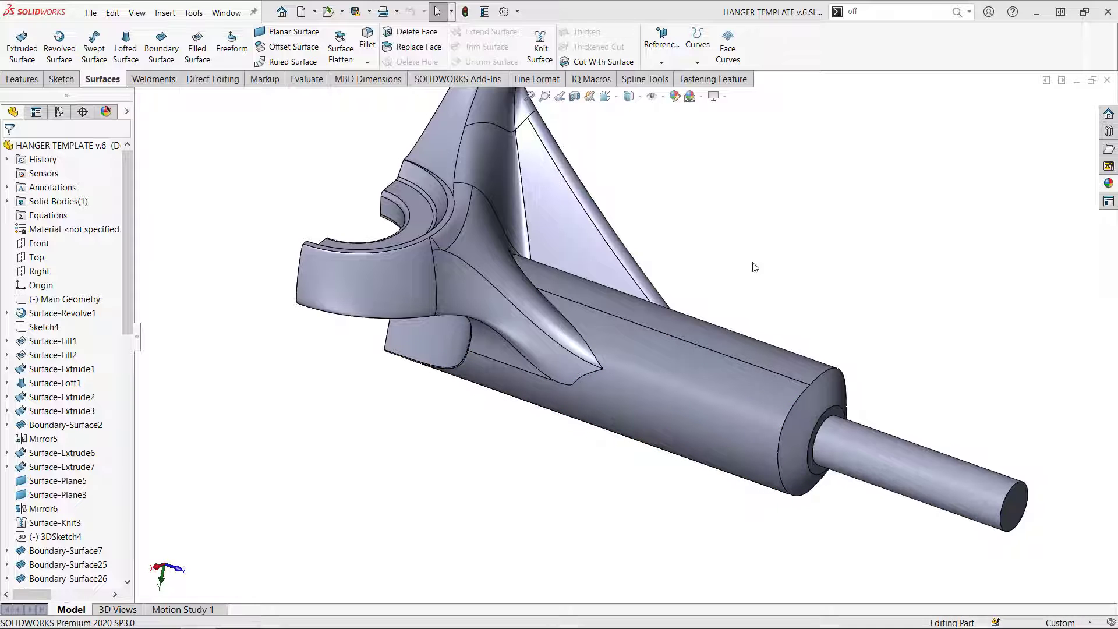
# Step: Highlight the yoke and web faces that run into the bar together, followed by the bar's own outer surface
pyautogui.moveTo(755, 267); pyautogui.dragTo(706, 250, button='middle')
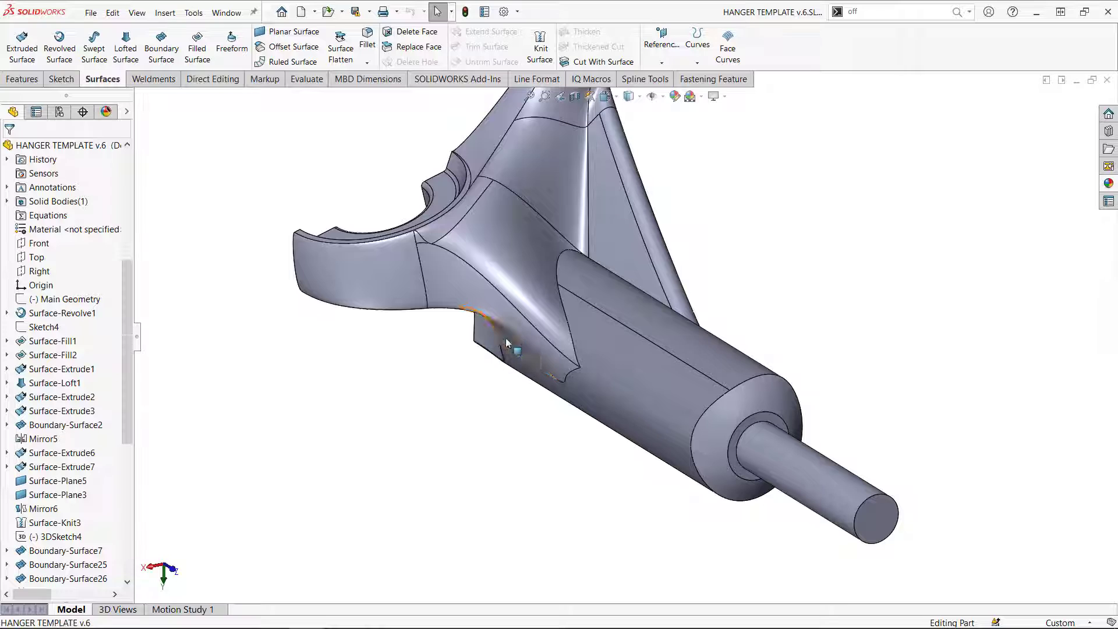
pyautogui.click(505, 338)
pyautogui.keyDown('ctrl'); pyautogui.click(524, 329); pyautogui.keyUp('ctrl')
pyautogui.keyDown('ctrl'); pyautogui.click(528, 286); pyautogui.keyUp('ctrl')
pyautogui.keyDown('ctrl'); pyautogui.click(554, 200); pyautogui.keyUp('ctrl')
pyautogui.keyDown('ctrl'); pyautogui.click(602, 212); pyautogui.keyUp('ctrl')
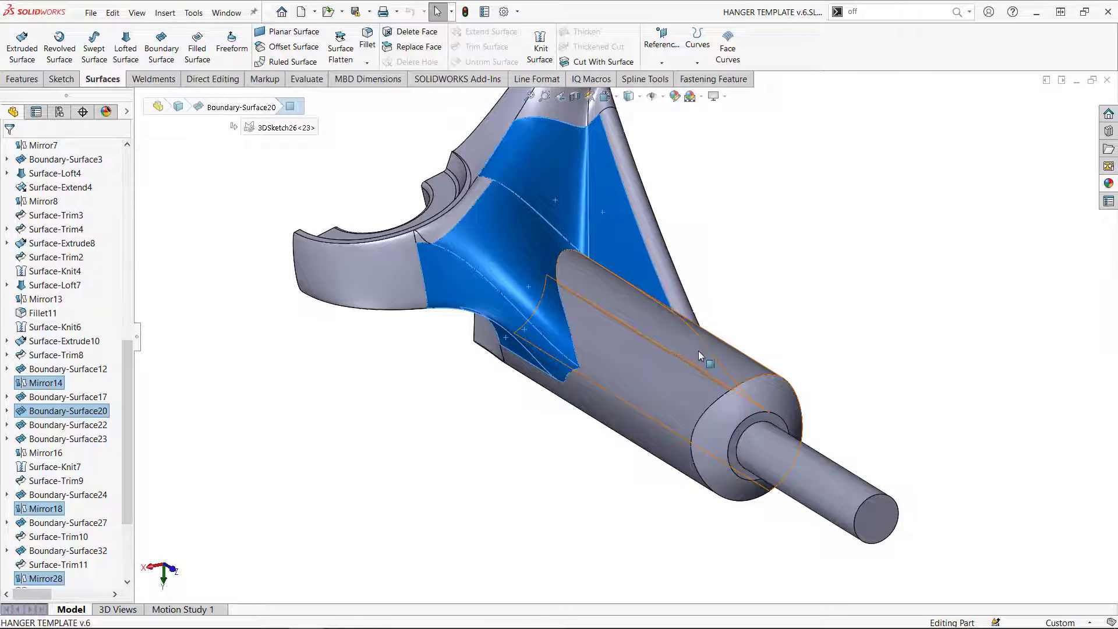
pyautogui.click(656, 390)
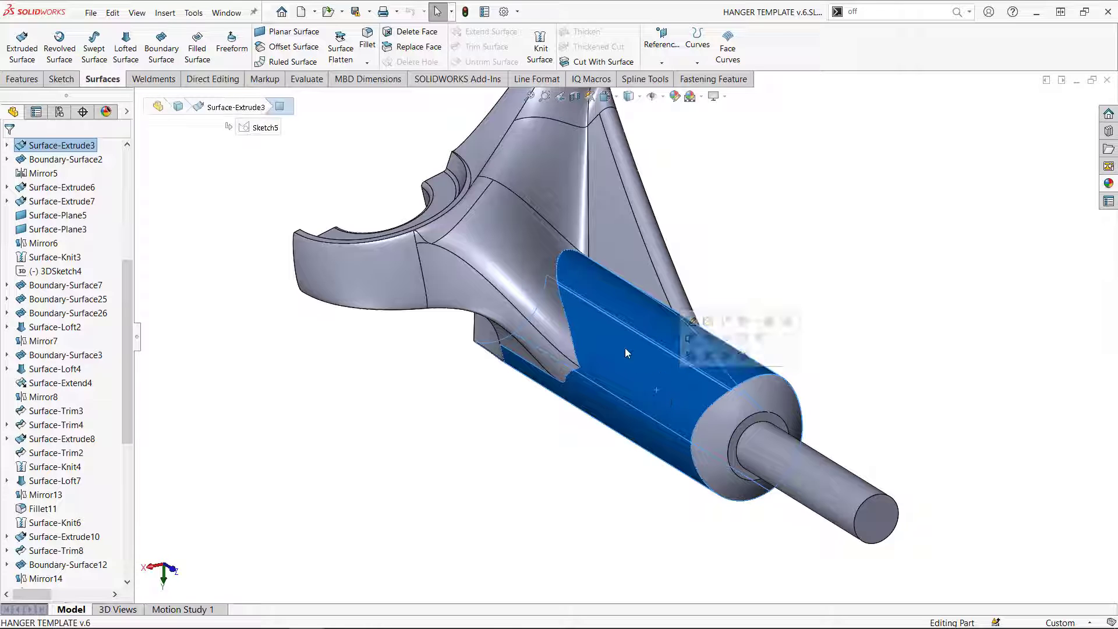
# Step: Select the narrow fillet face where the rounded end block meets the bar and examine it against the yoke arm's pointed end
pyautogui.middleClick(532, 363)
pyautogui.moveTo(532, 363); pyautogui.dragTo(609, 295, button='middle')
pyautogui.click(468, 490)
pyautogui.scroll(-10, 425, 403)
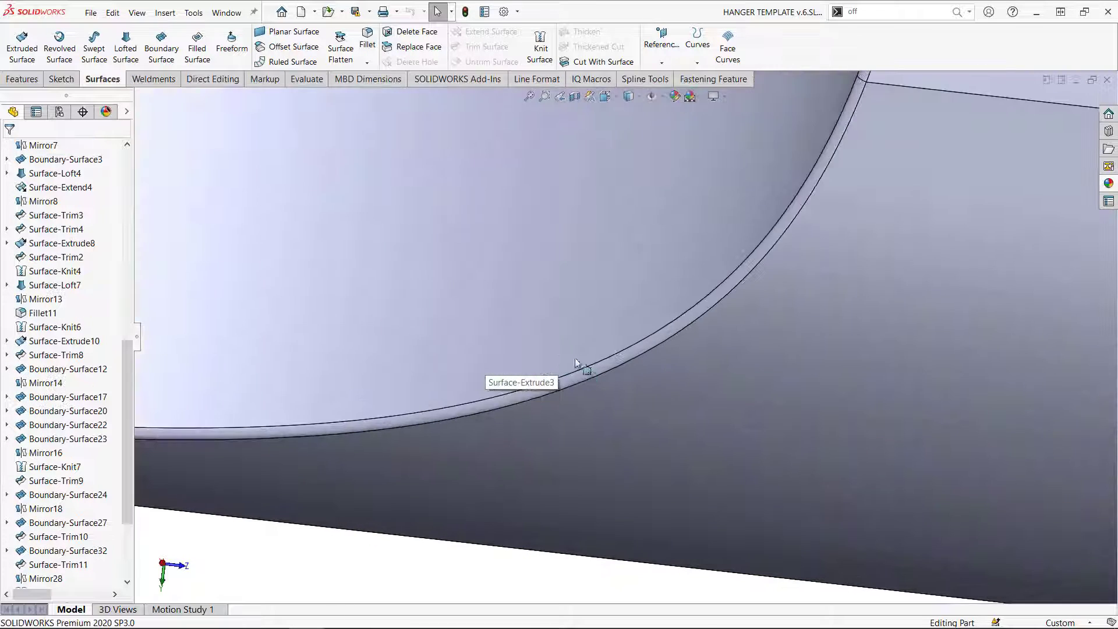
pyautogui.click(580, 364)
pyautogui.scroll(5, 583, 363)
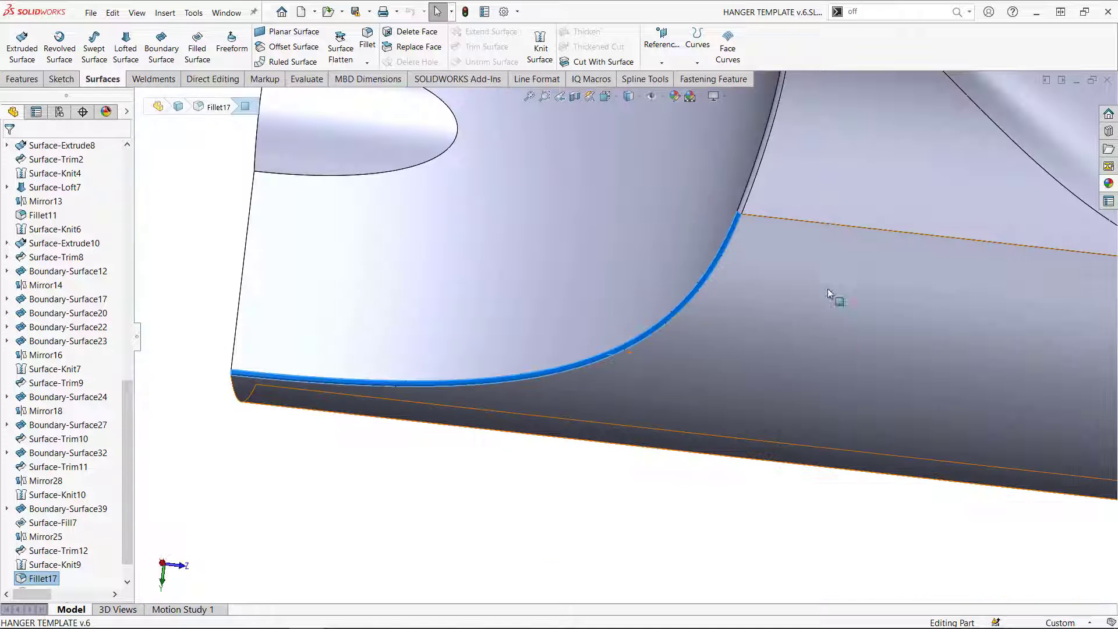
pyautogui.scroll(3, 751, 179)
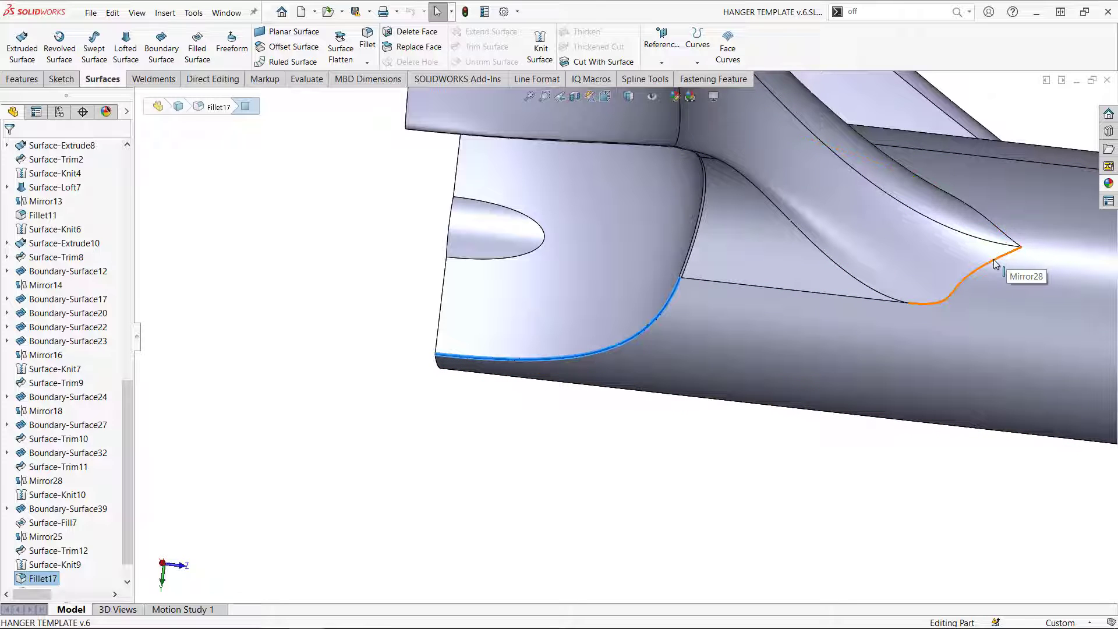
# Step: Suppress the narrow fillet where the rounded end block meets the bar
pyautogui.scroll(6, 706, 287)
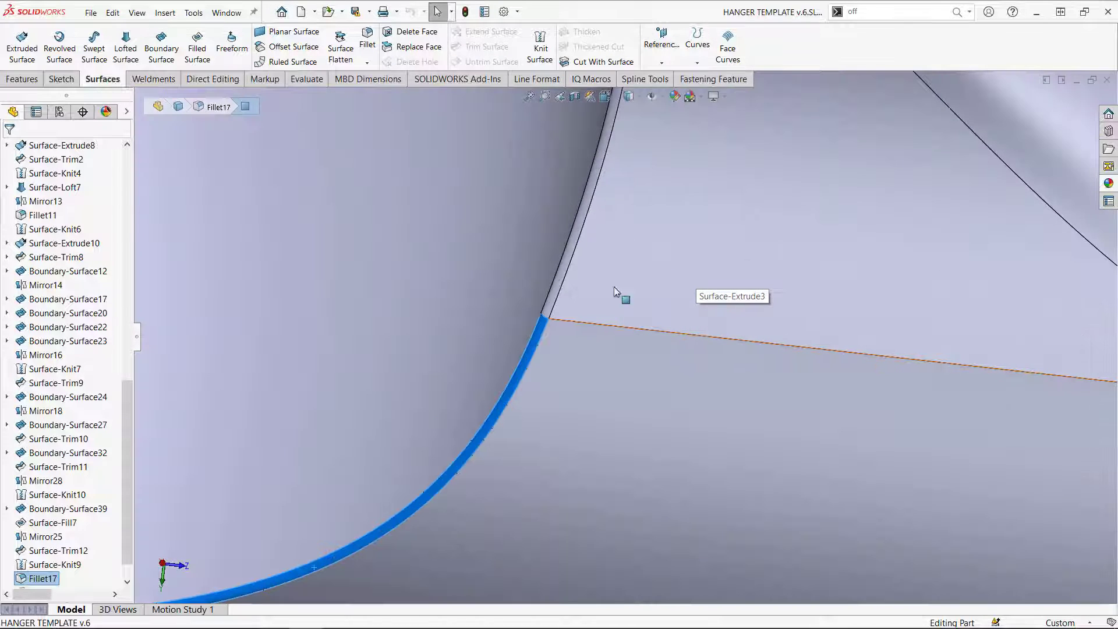
pyautogui.click(541, 327)
pyautogui.click(612, 258)
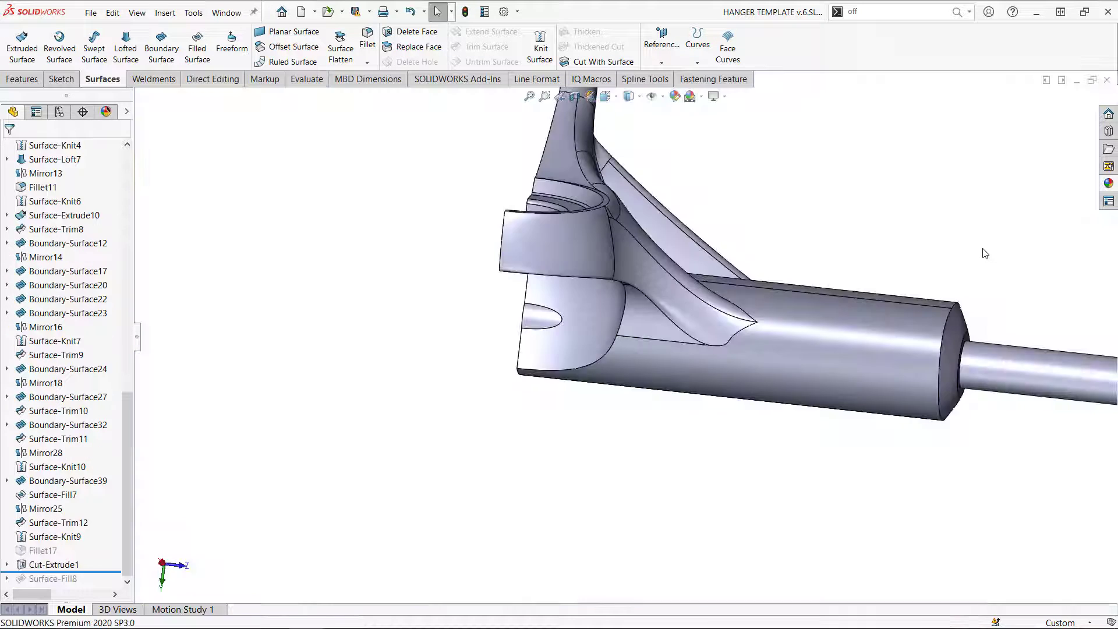
# Step: Color the whole hanger body yellow and remove the separate appearance from the bar's Surface-Extrude3 feature
pyautogui.scroll(3, 982, 322)
pyautogui.scroll(-2, 982, 320)
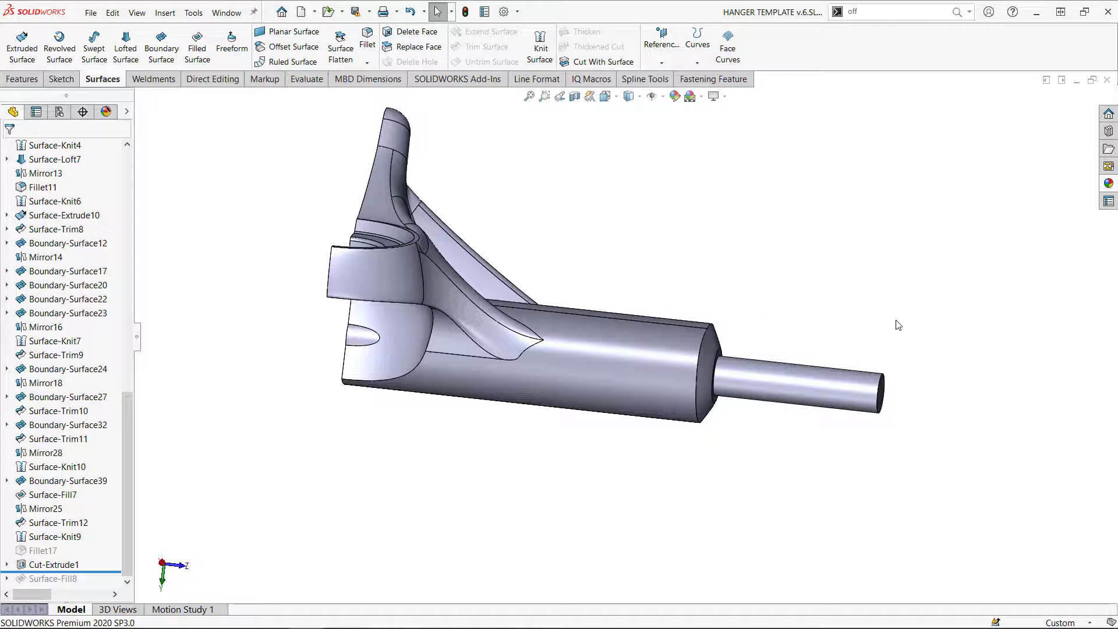
pyautogui.click(683, 357)
pyautogui.click(818, 288)
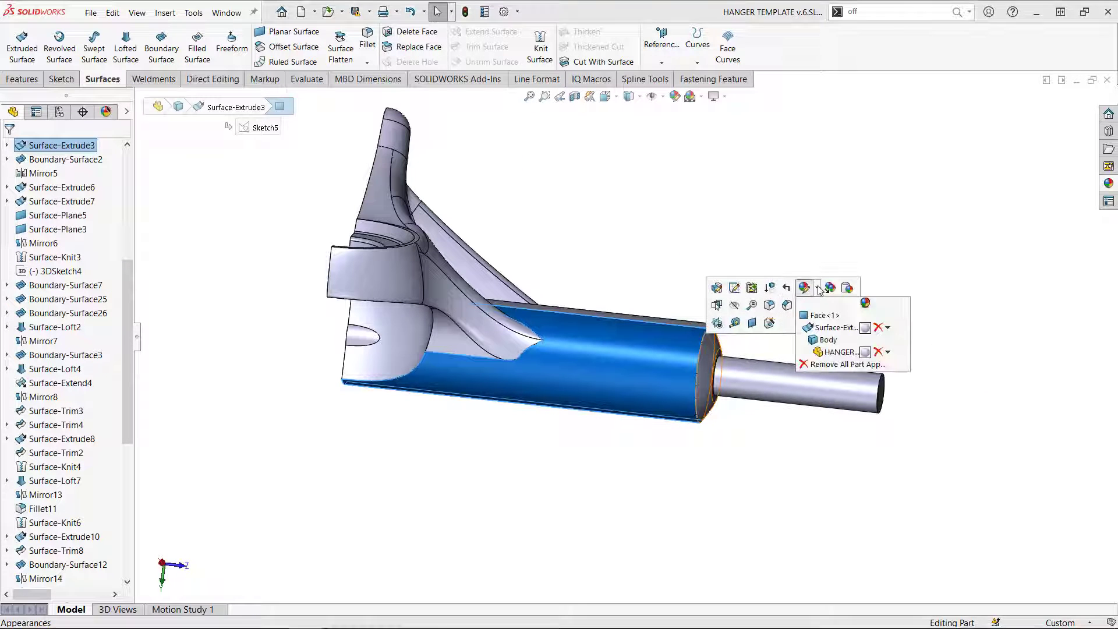
pyautogui.click(825, 343)
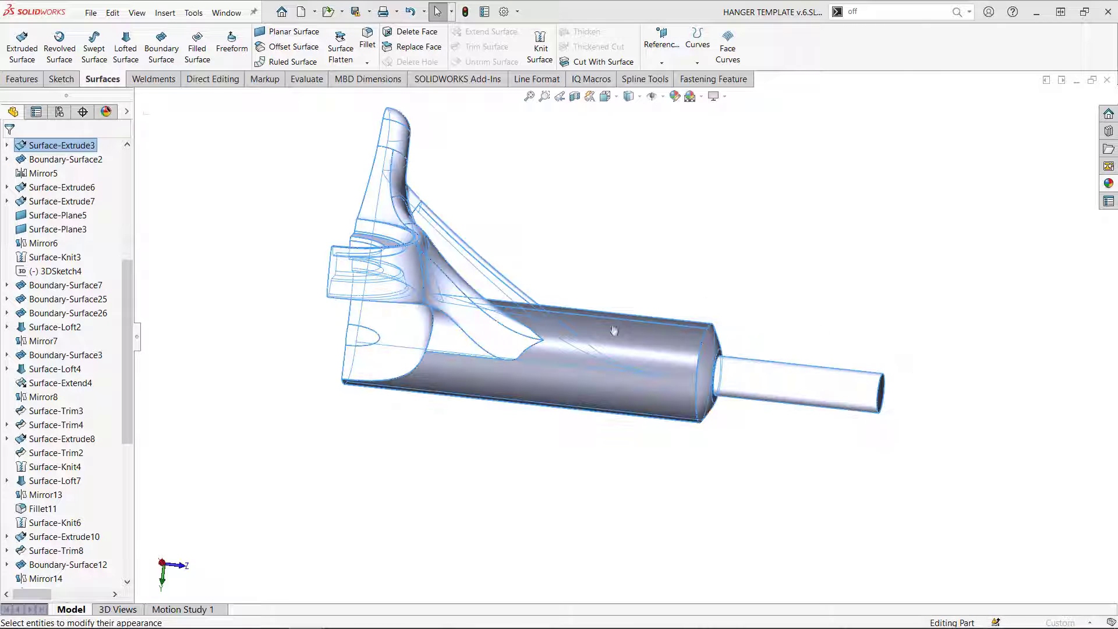
pyautogui.click(50, 439)
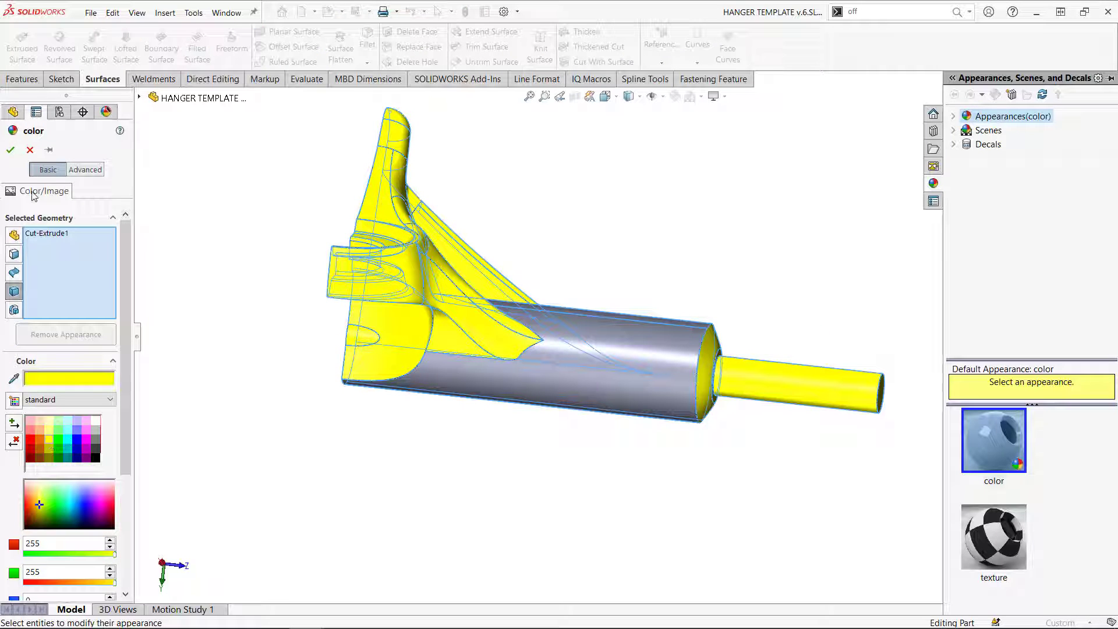
pyautogui.click(18, 151)
pyautogui.click(634, 353)
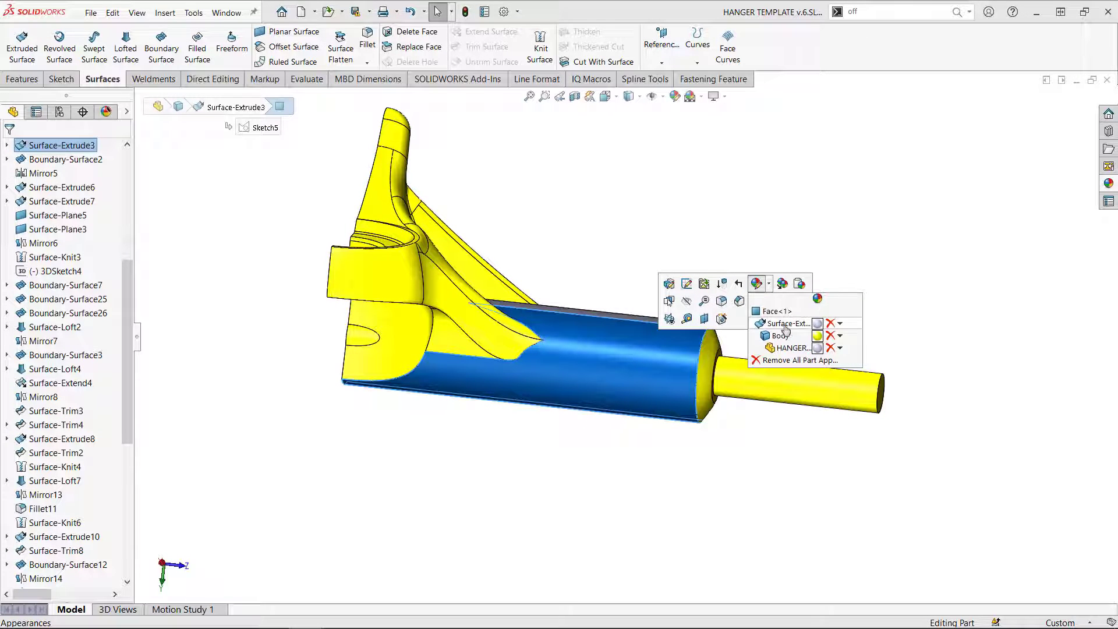
pyautogui.click(831, 325)
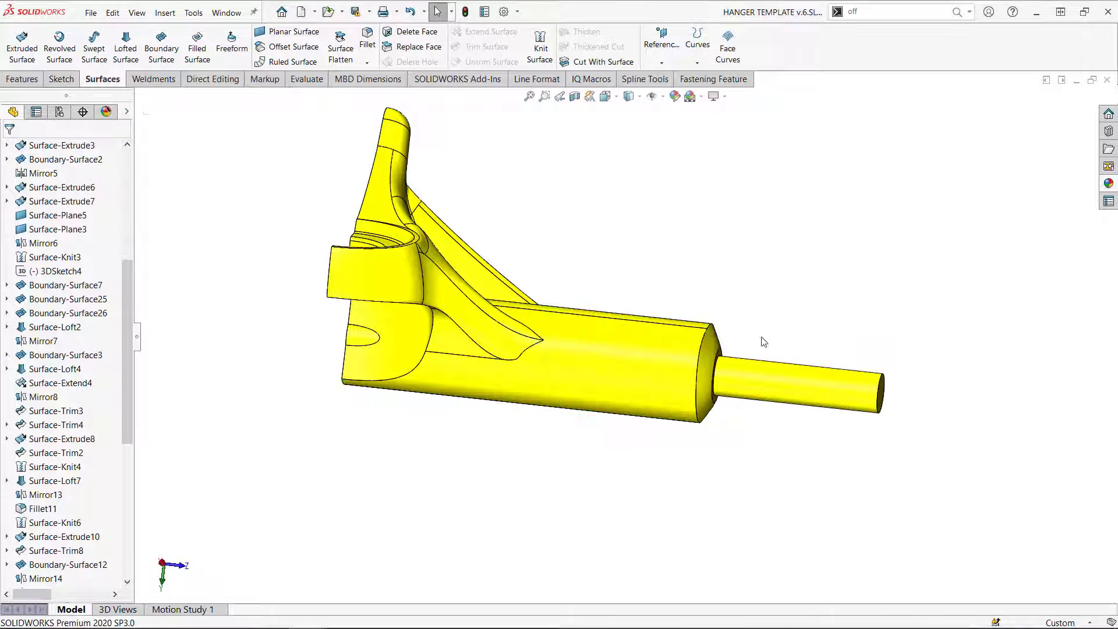
# Step: Roll the model history back to the point just after Surface-Extrude3, the bar's extruded surface
pyautogui.moveTo(531, 255); pyautogui.dragTo(521, 249, button='middle')
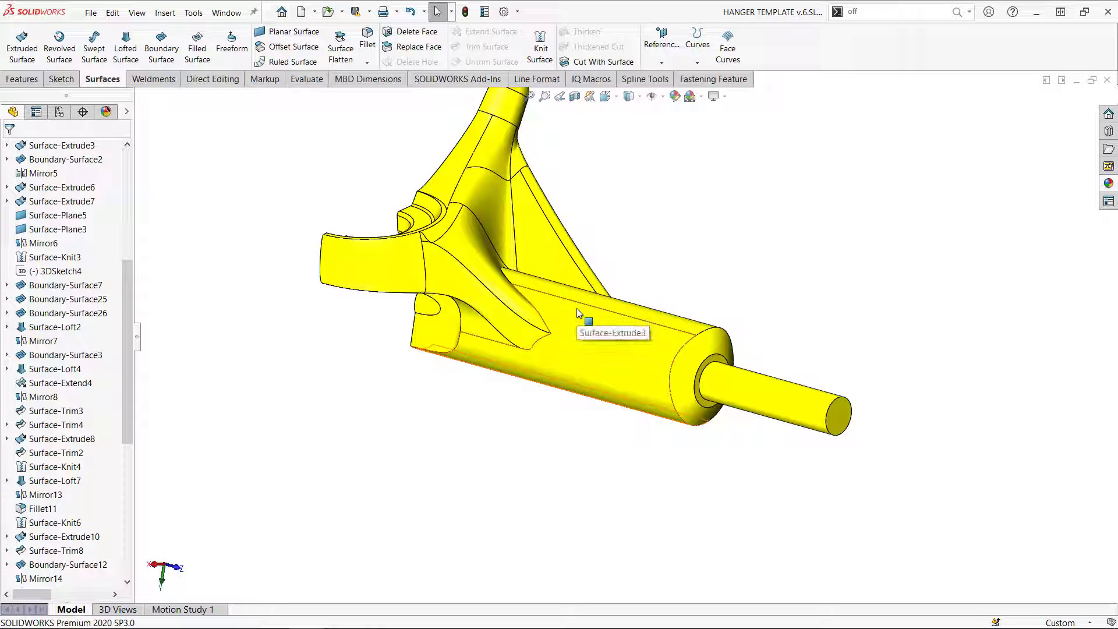
pyautogui.click(586, 340)
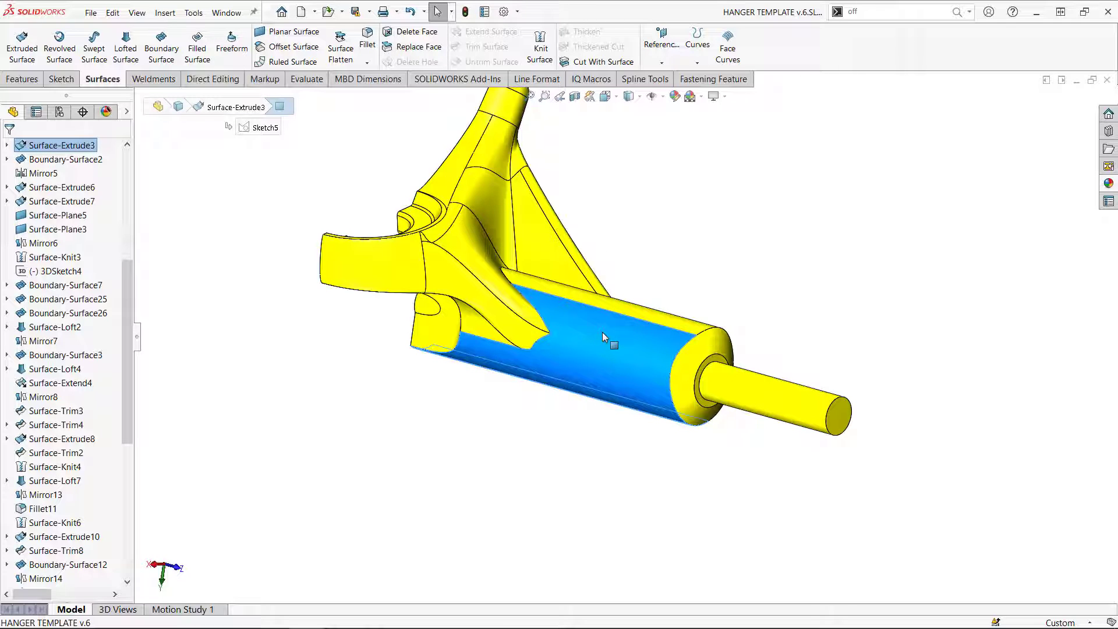
pyautogui.click(602, 333)
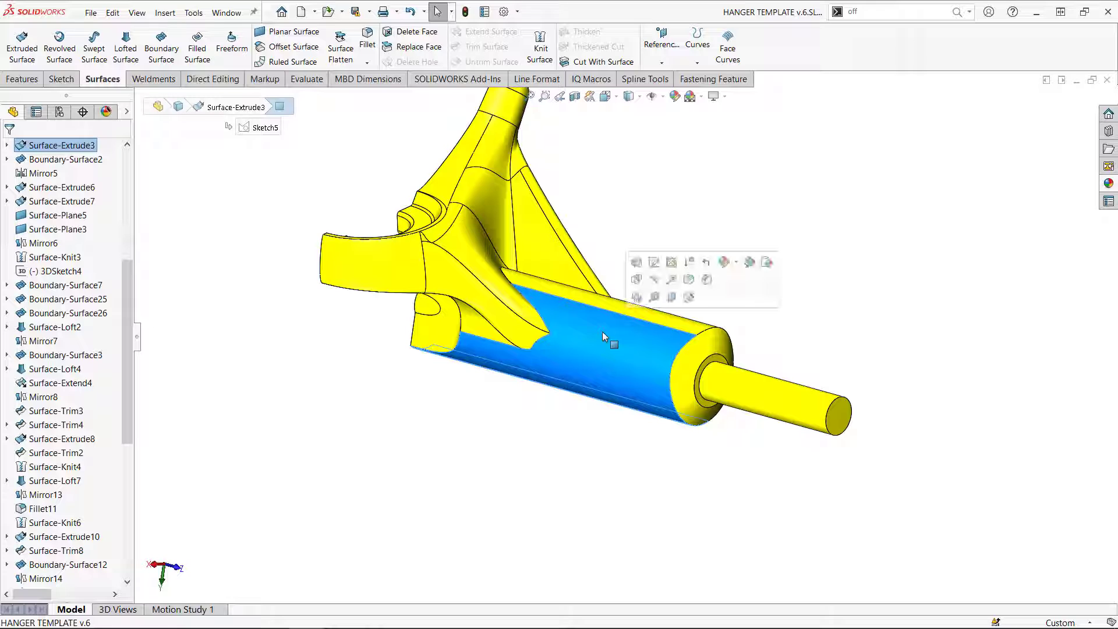
pyautogui.click(707, 263)
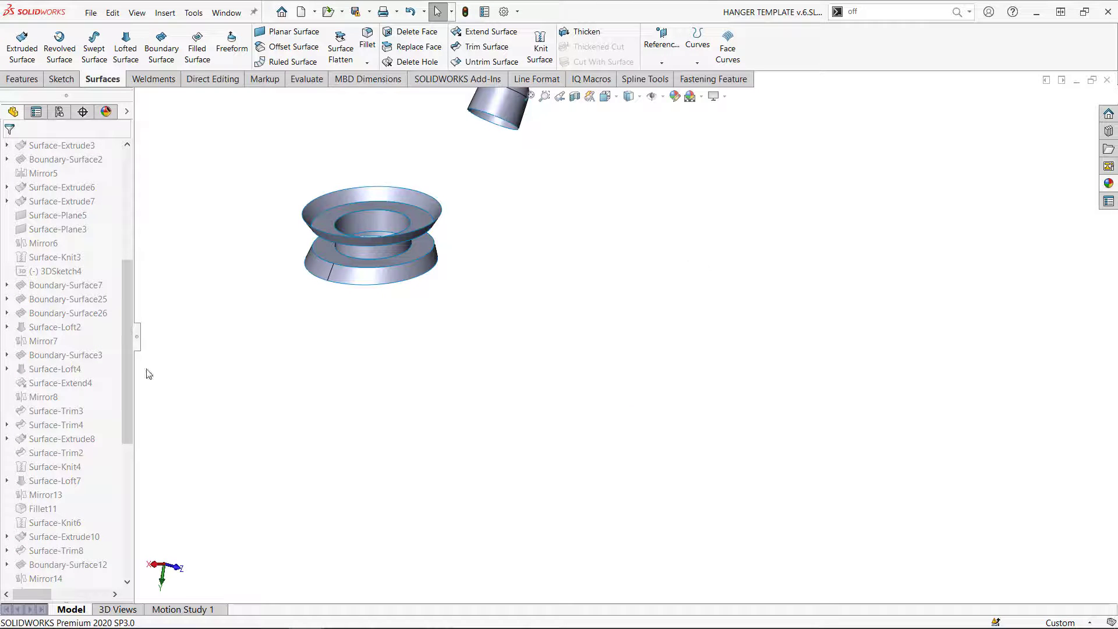
pyautogui.scroll(6, 125, 408)
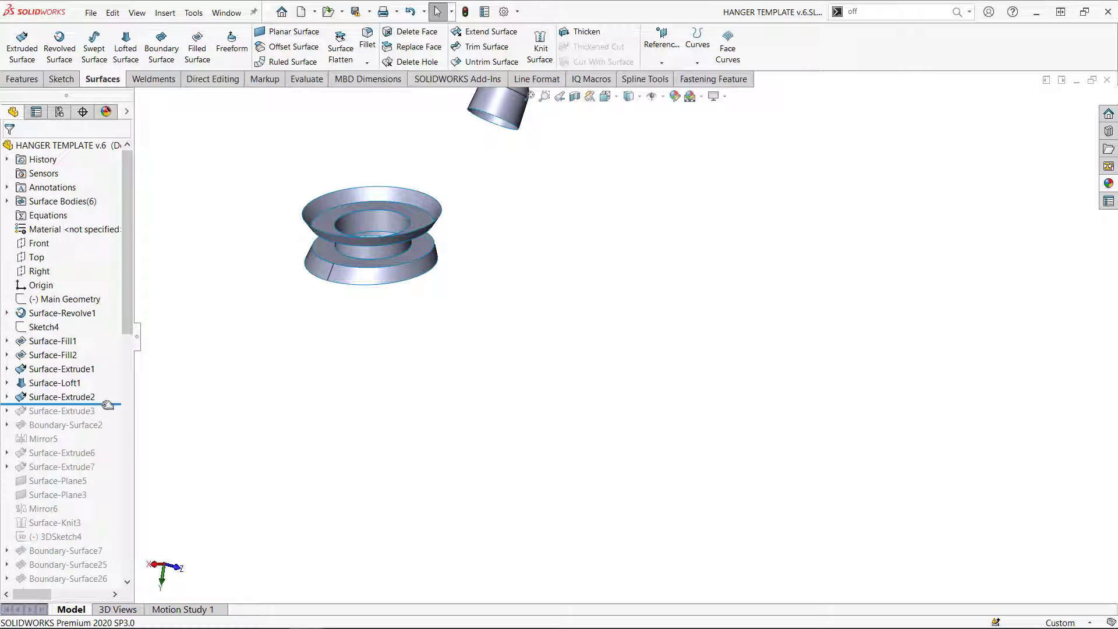
pyautogui.moveTo(107, 405); pyautogui.dragTo(106, 419)
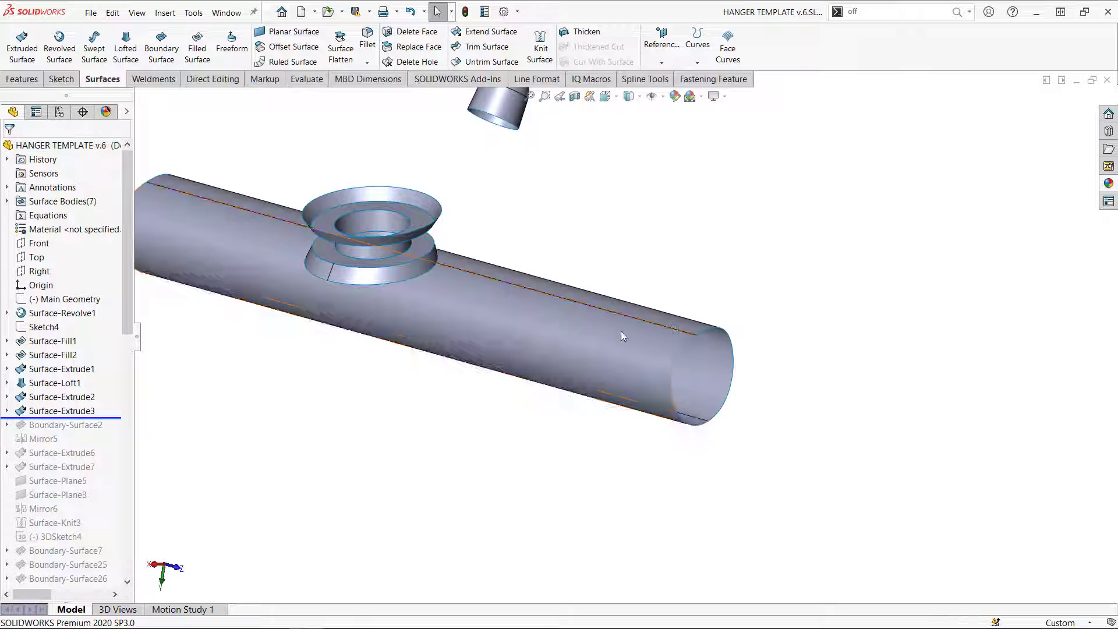
# Step: Offset both faces of the extruded bar surface outward by 2 mm and roll the model forward to the end
pyautogui.click(613, 351)
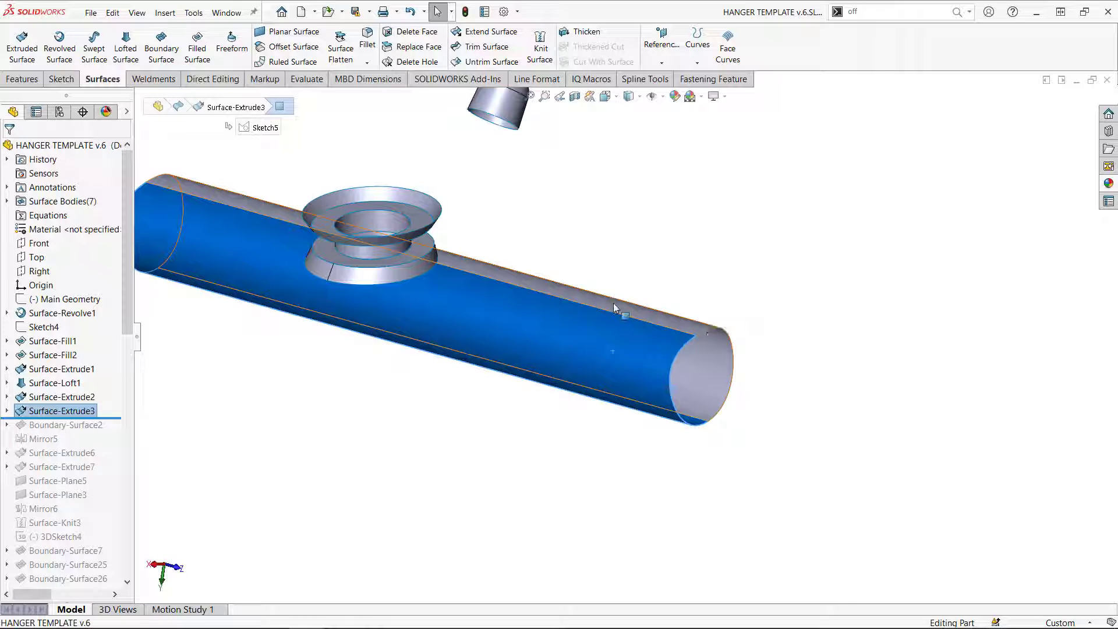
pyautogui.click(614, 309)
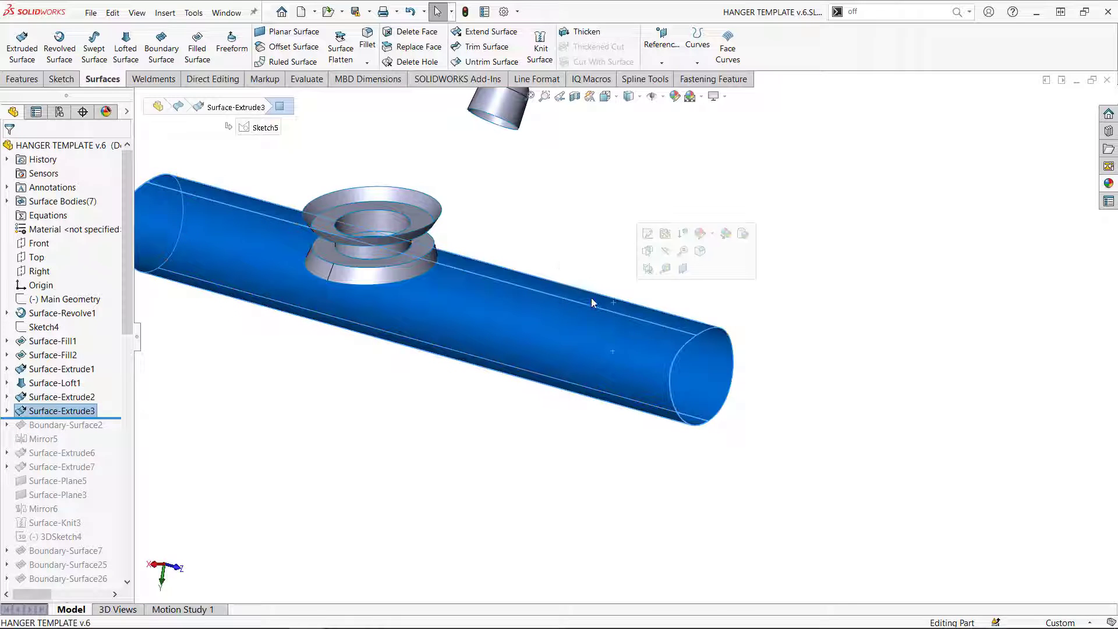
pyautogui.click(294, 47)
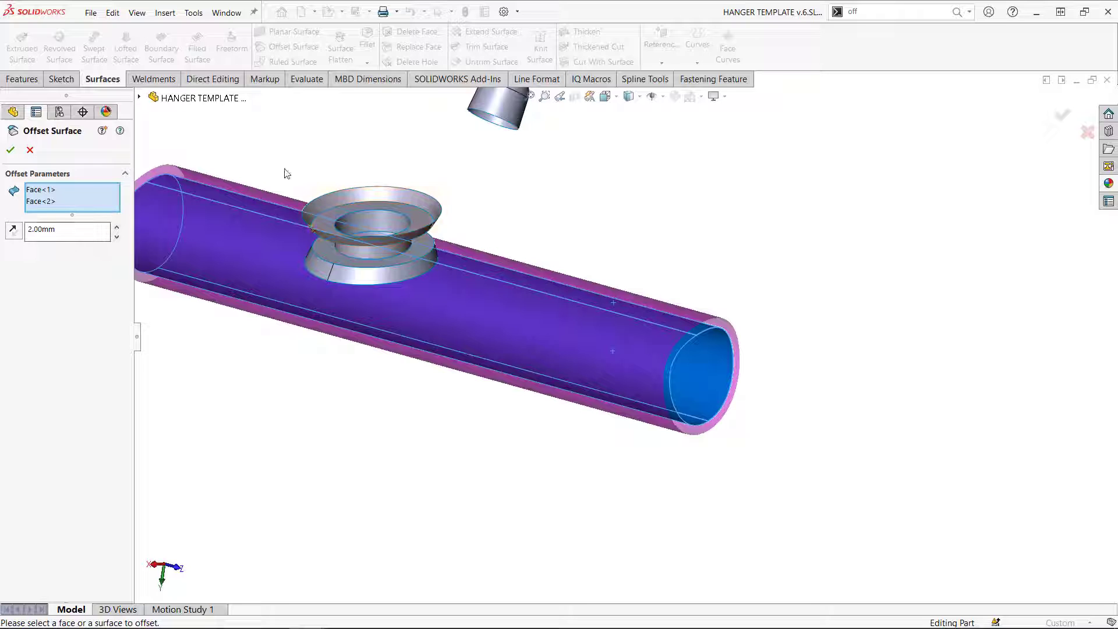
pyautogui.click(11, 150)
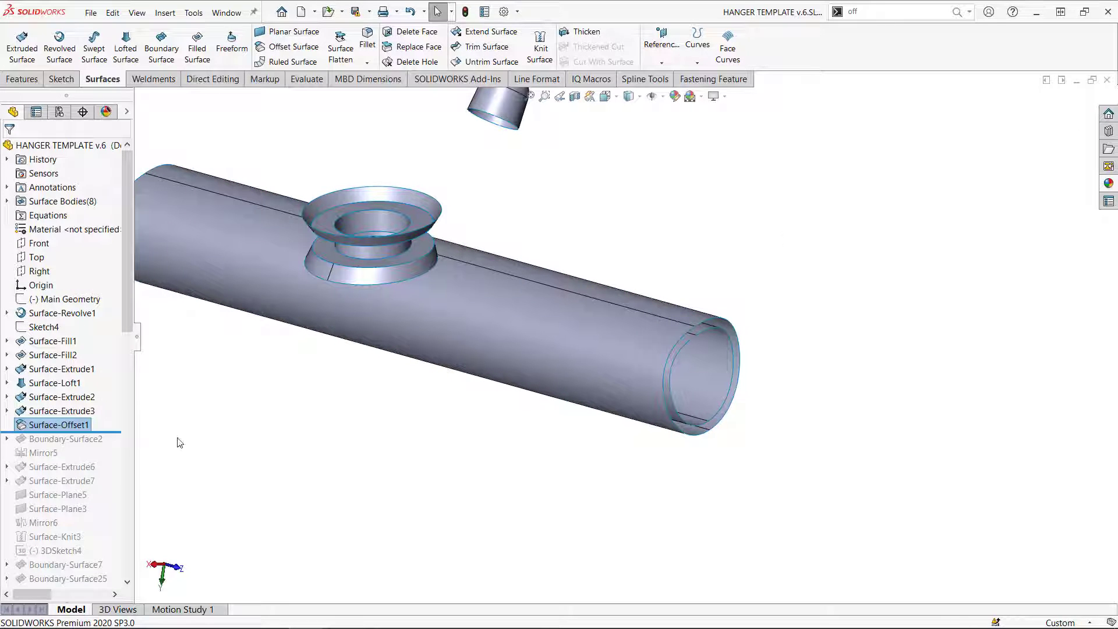
pyautogui.rightClick(105, 432)
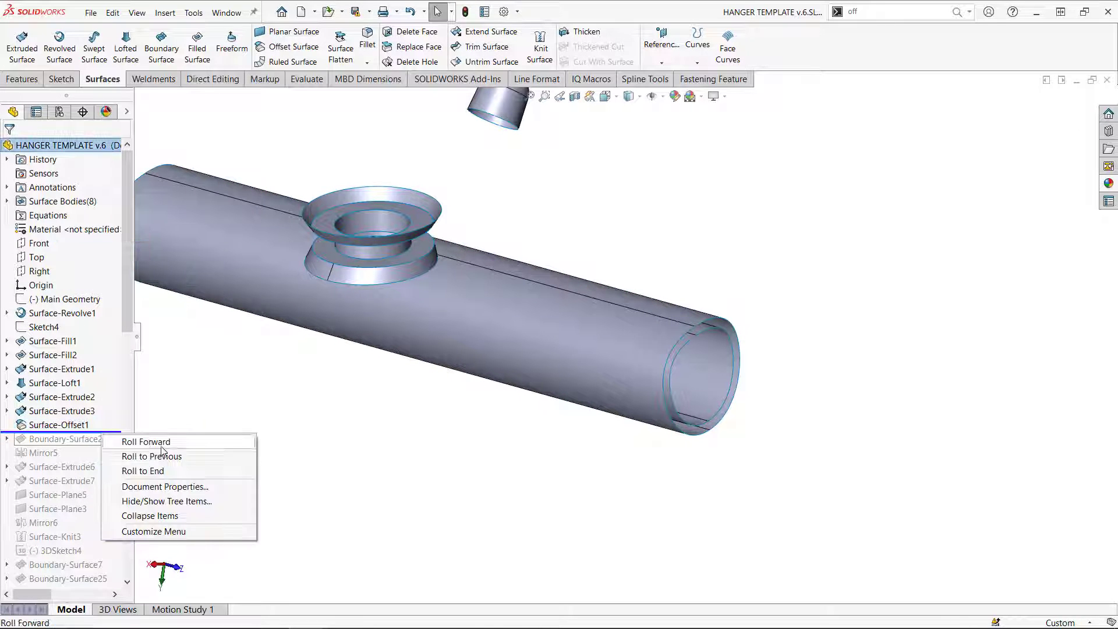
pyautogui.click(156, 471)
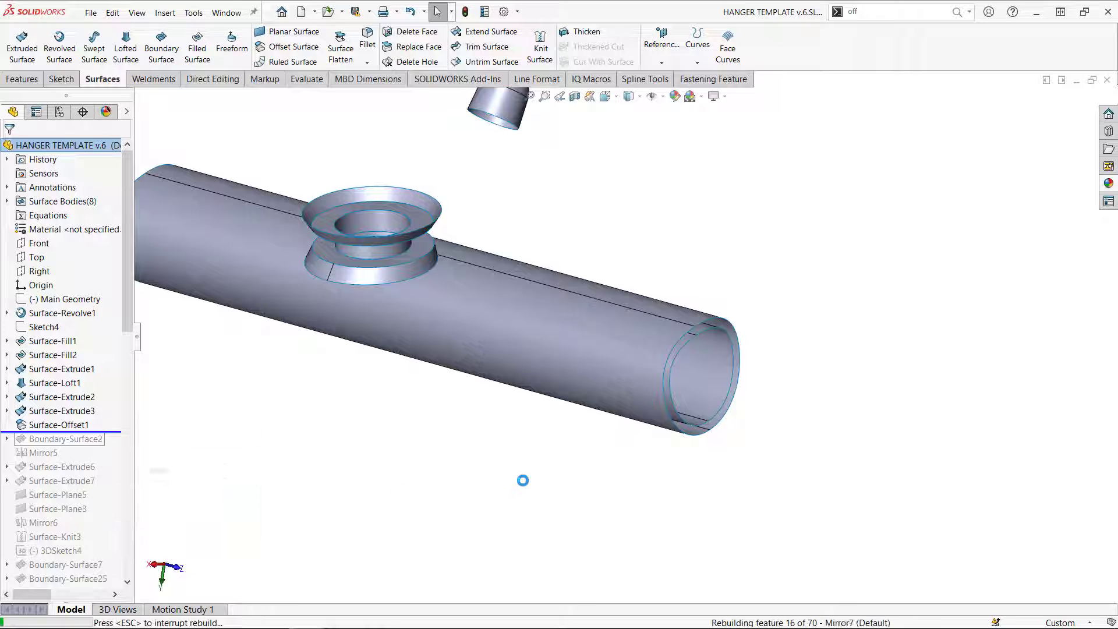
# Step: Copy the seven yoke and web faces that run into the bar with a 0 mm surface offset, and hide the original yellow body
pyautogui.scroll(-5, 477, 318)
pyautogui.click(485, 309)
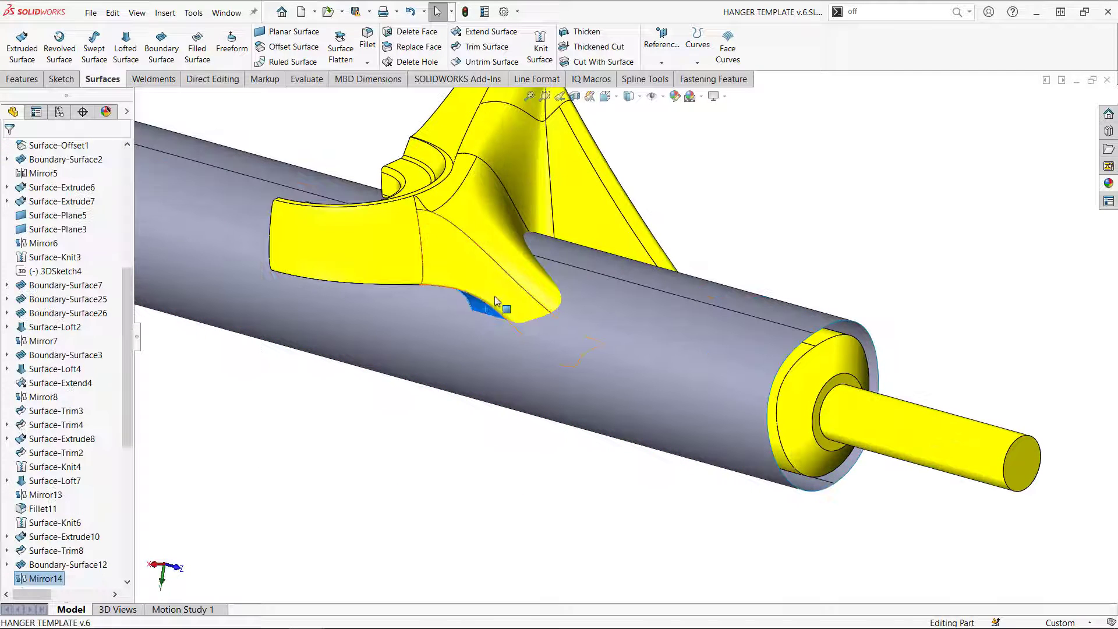
pyautogui.keyDown('ctrl'); pyautogui.click(493, 292); pyautogui.keyUp('ctrl')
pyautogui.keyDown('ctrl'); pyautogui.click(505, 251); pyautogui.keyUp('ctrl')
pyautogui.keyDown('ctrl'); pyautogui.click(518, 191); pyautogui.keyUp('ctrl')
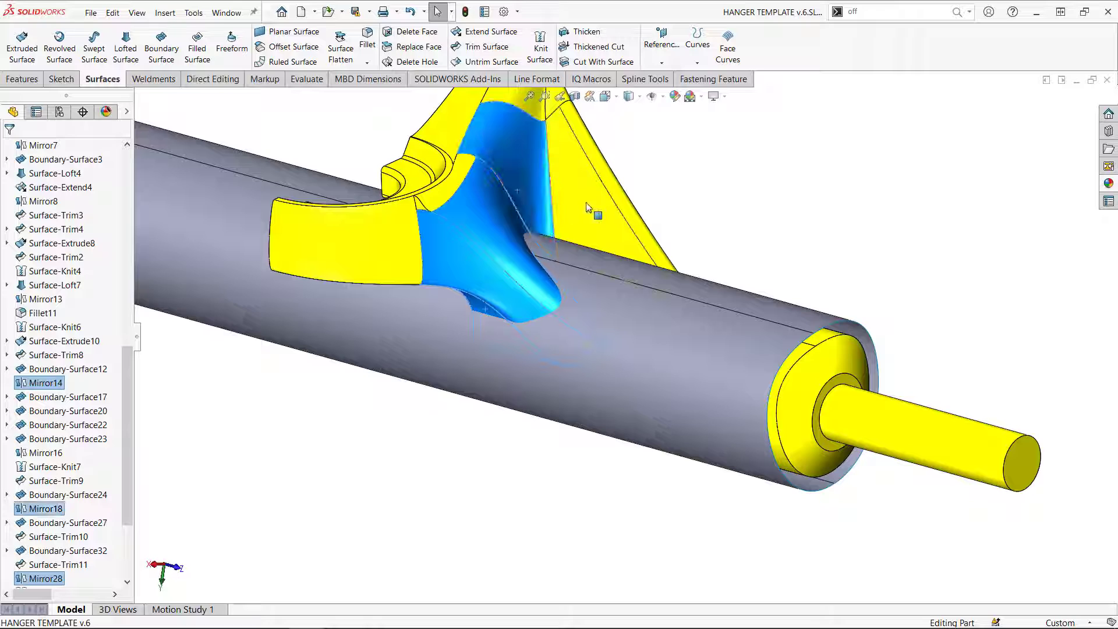
pyautogui.keyDown('ctrl'); pyautogui.click(585, 202); pyautogui.keyUp('ctrl')
pyautogui.moveTo(854, 326); pyautogui.dragTo(707, 383, button='middle')
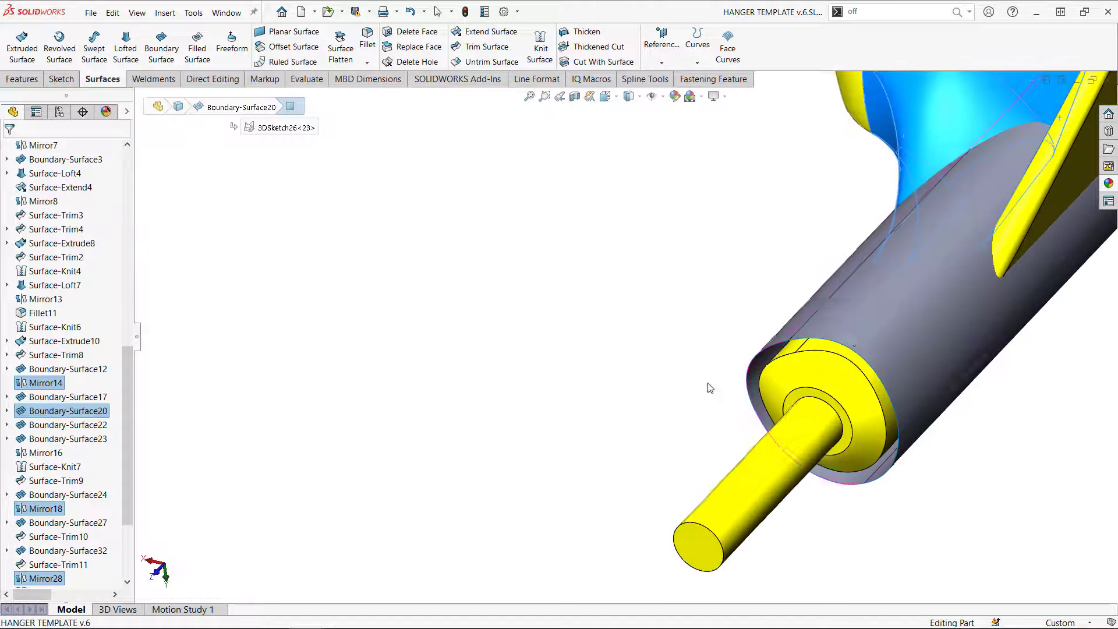
pyautogui.keyDown('ctrl'); pyautogui.click(1028, 212); pyautogui.keyUp('ctrl')
pyautogui.keyDown('ctrl'); pyautogui.click(1062, 203); pyautogui.keyUp('ctrl')
pyautogui.scroll(4, 759, 323)
pyautogui.moveTo(757, 323); pyautogui.dragTo(554, 233, button='middle')
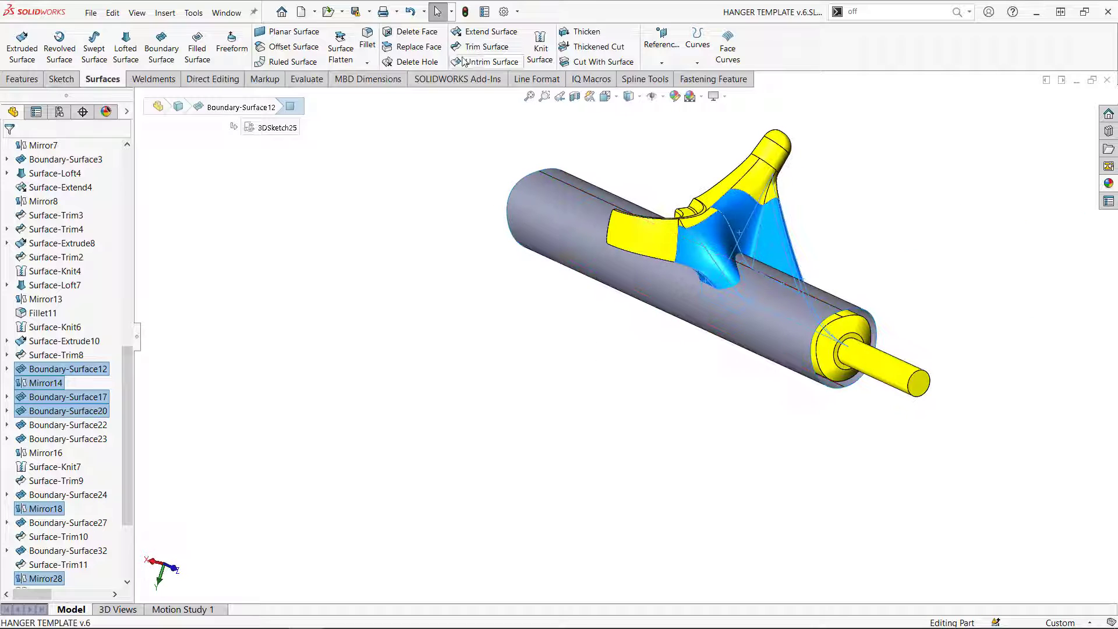
pyautogui.click(294, 46)
pyautogui.doubleClick(87, 291)
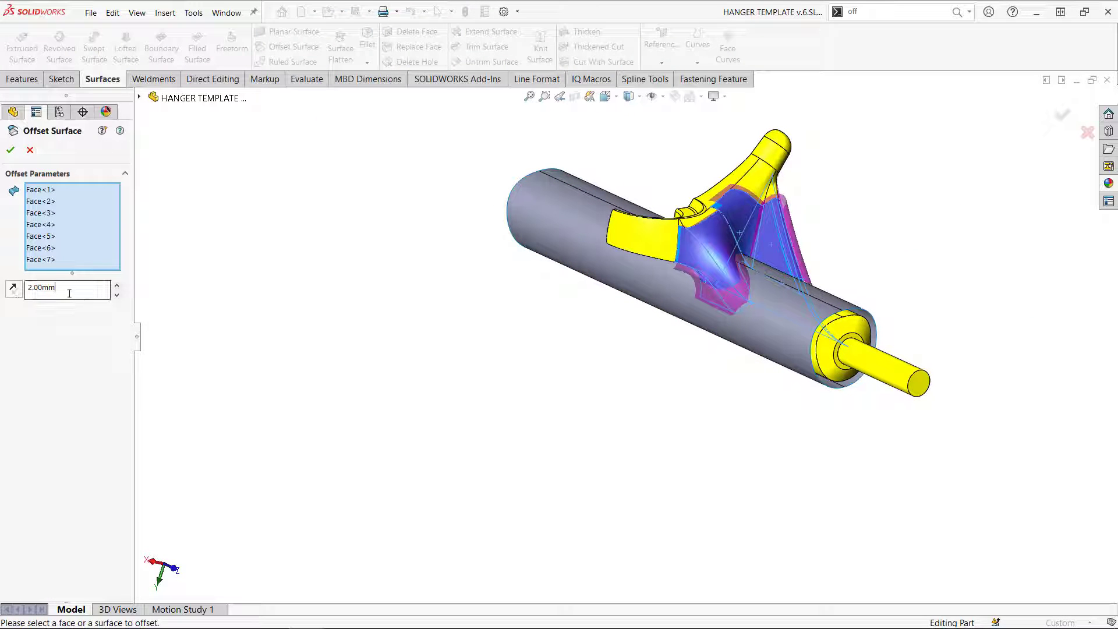
pyautogui.write('0')
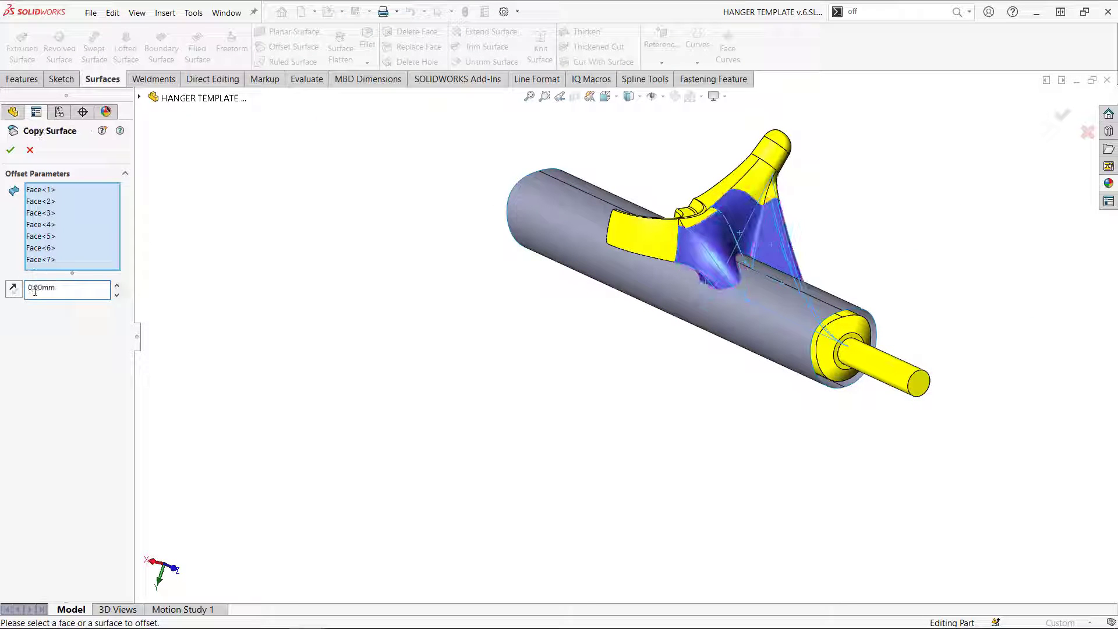
pyautogui.click(11, 150)
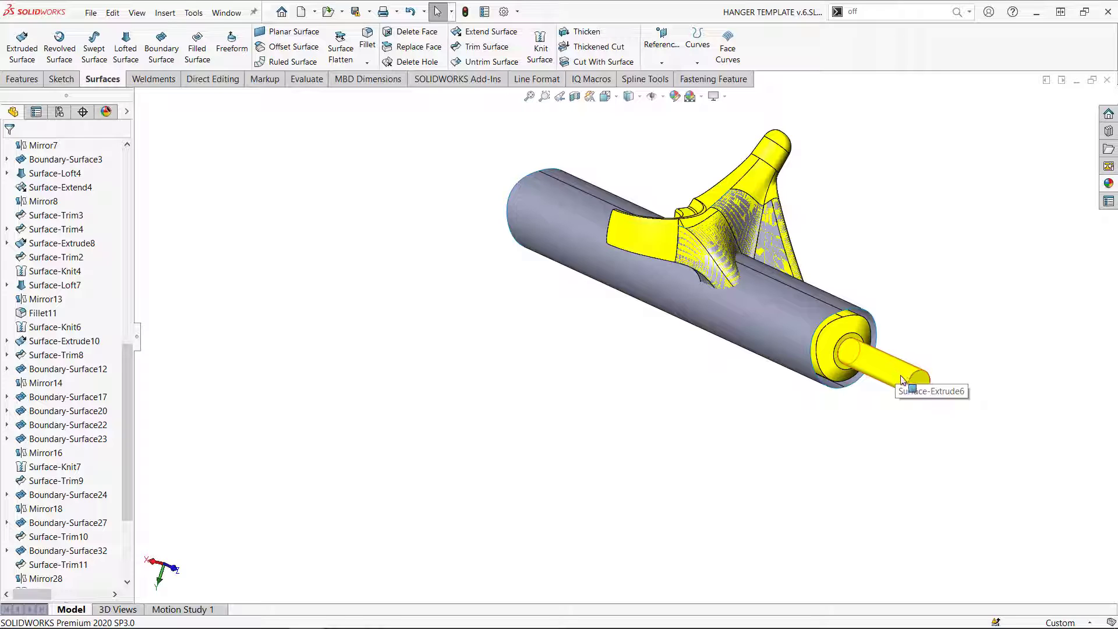
pyautogui.press('Tab')
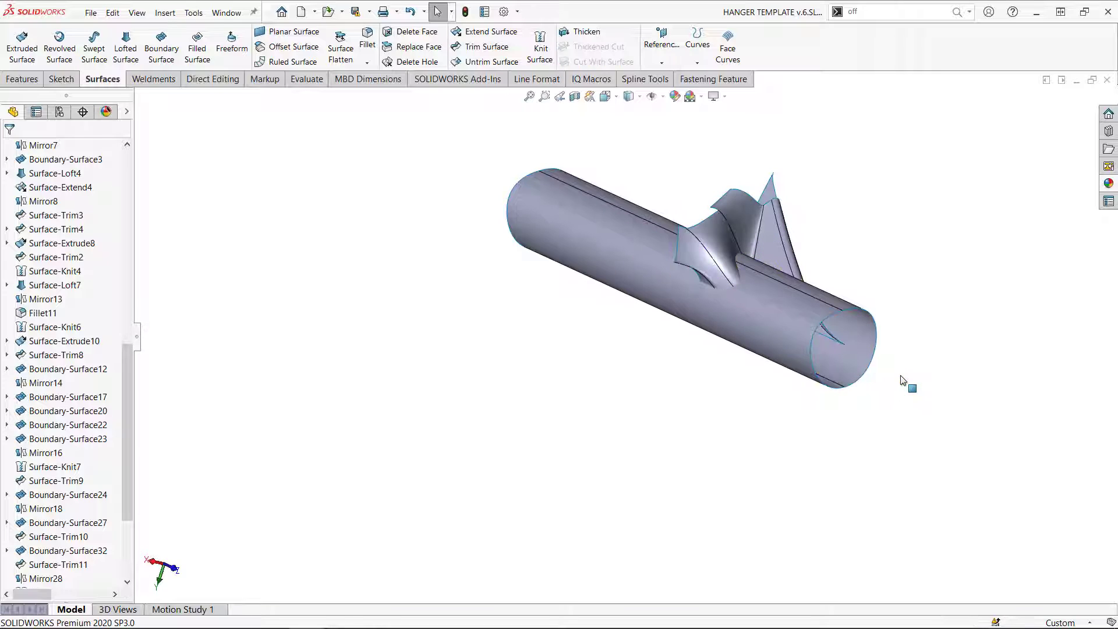
# Step: Trim the copied yoke and web surfaces with the offset bar surface as trim tool, keeping the portion outside the bar
pyautogui.scroll(-4, 766, 282)
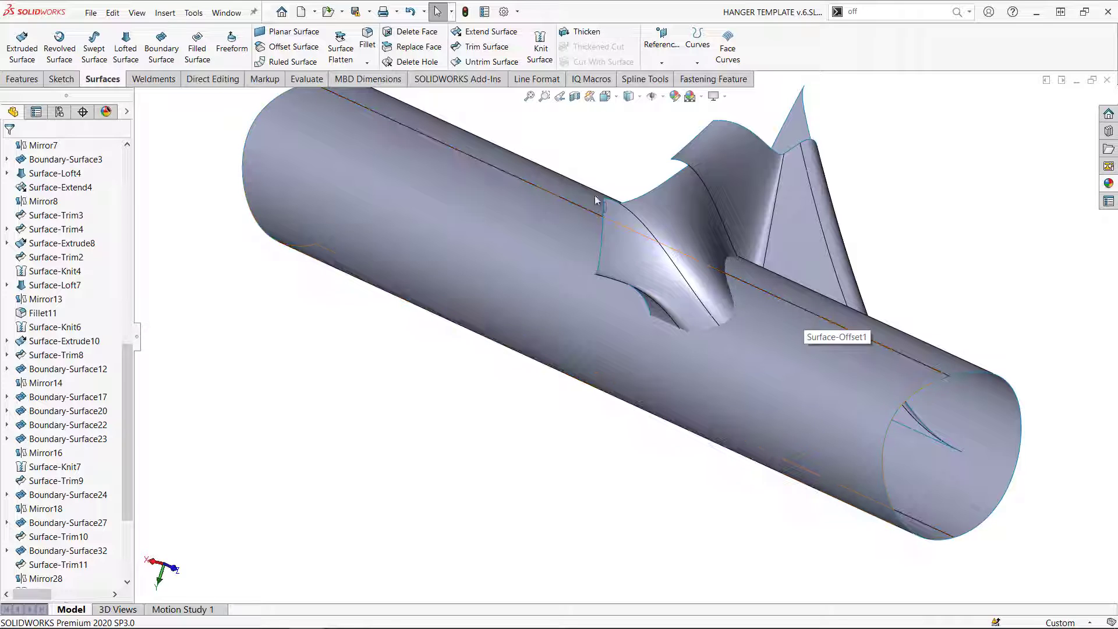
pyautogui.click(487, 51)
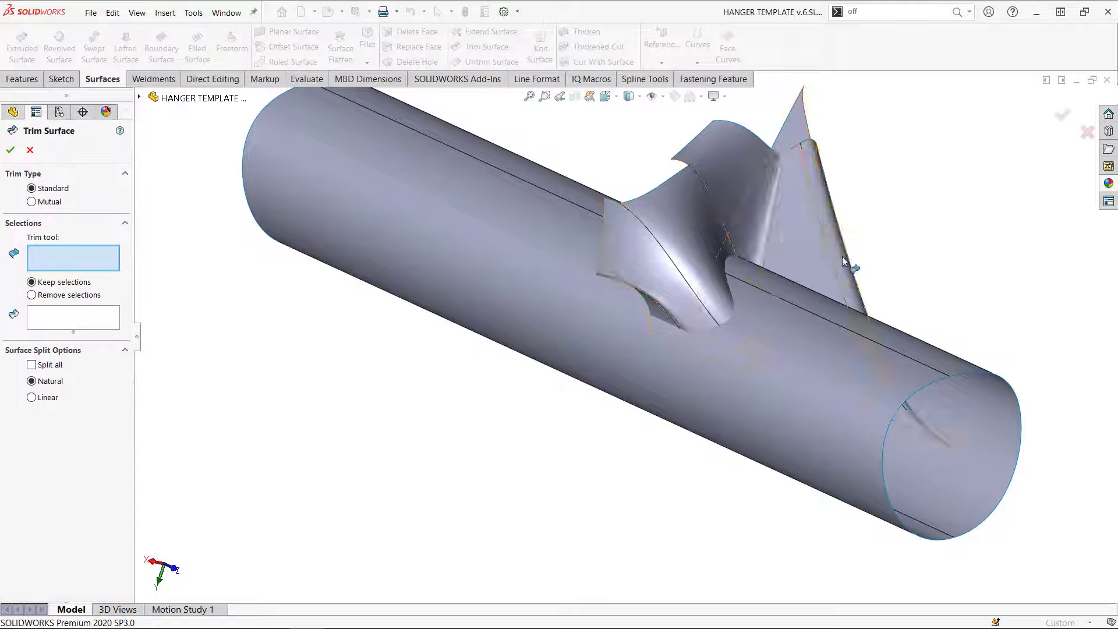
pyautogui.click(800, 377)
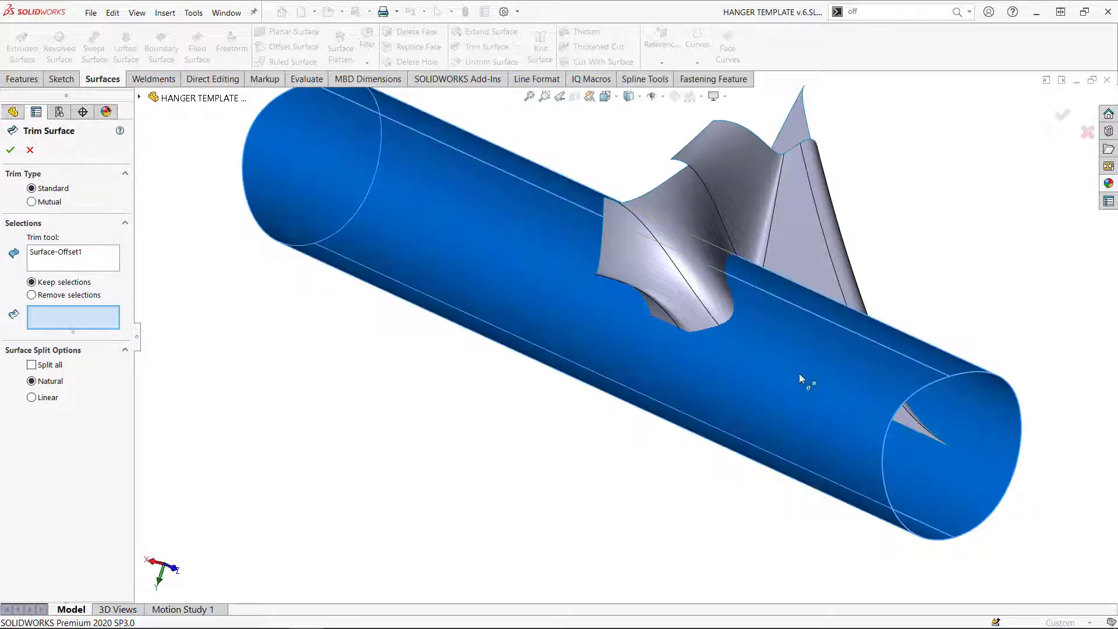
pyautogui.click(687, 216)
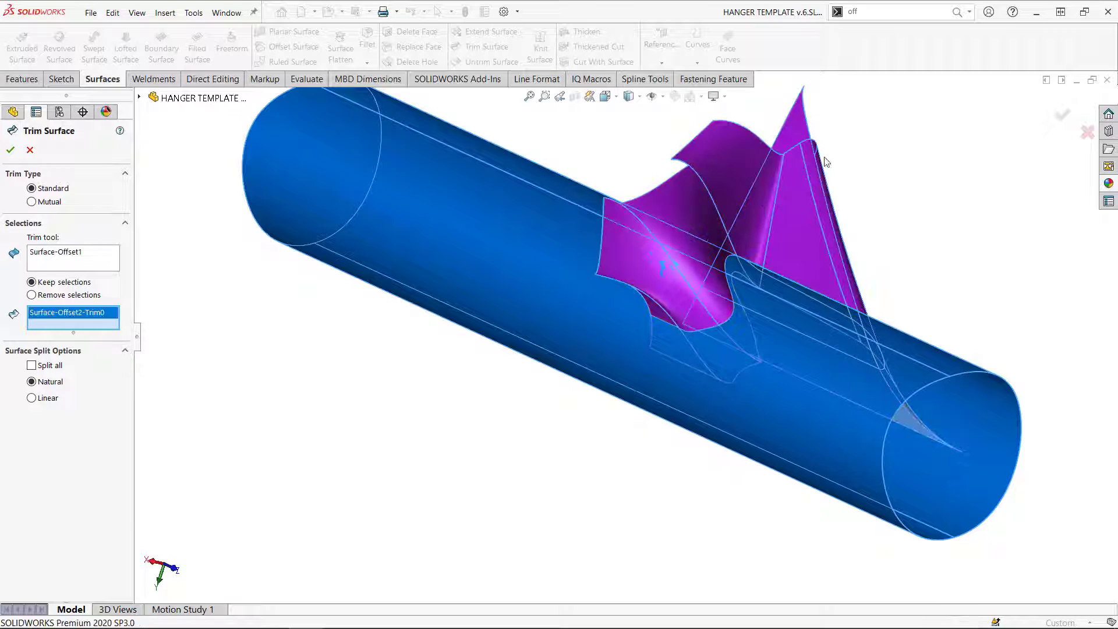
pyautogui.click(11, 150)
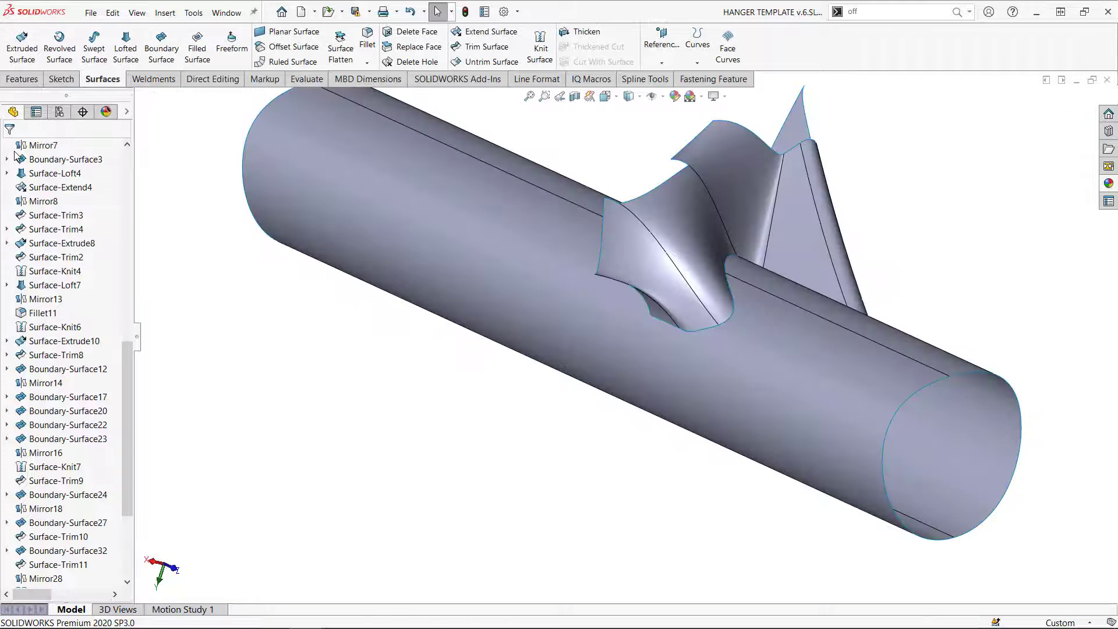
pyautogui.click(844, 391)
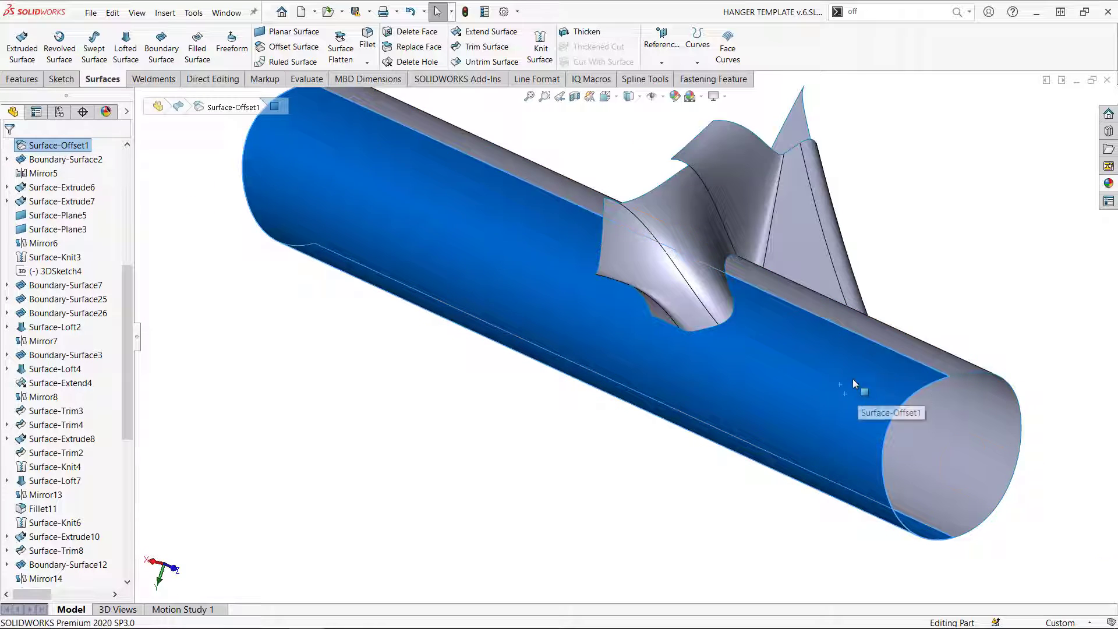
pyautogui.rightClick(850, 362)
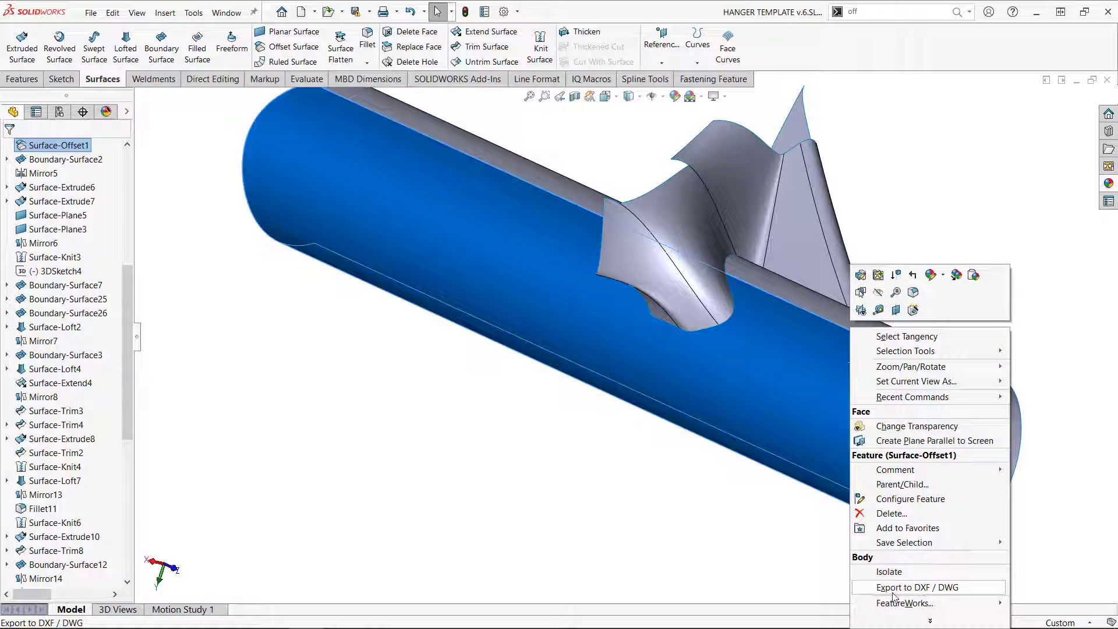
pyautogui.moveTo(928, 620)
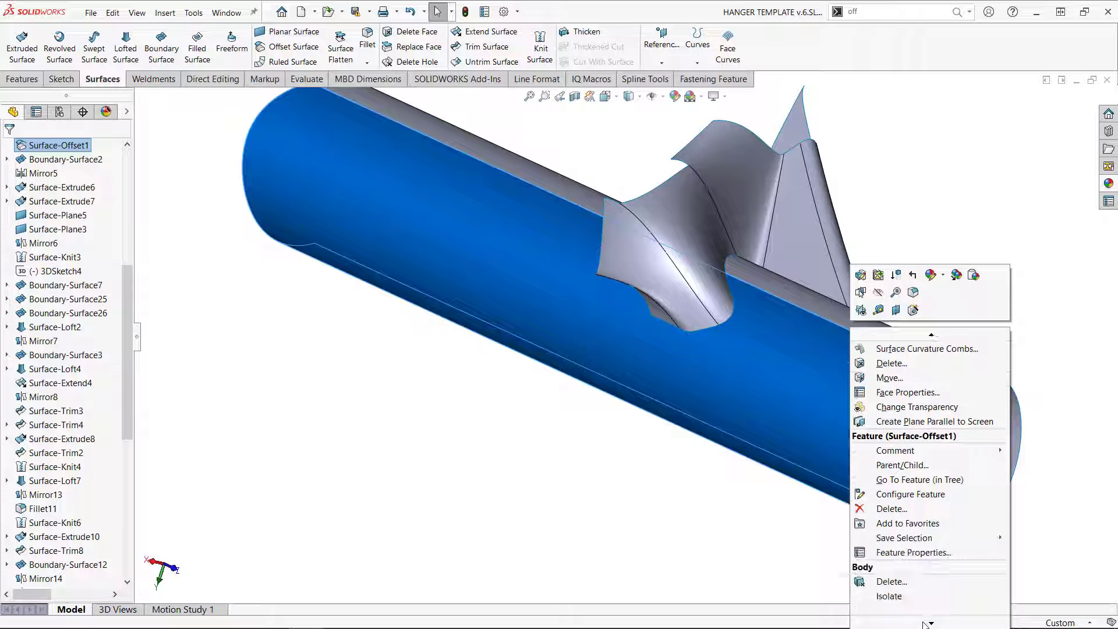
pyautogui.click(912, 526)
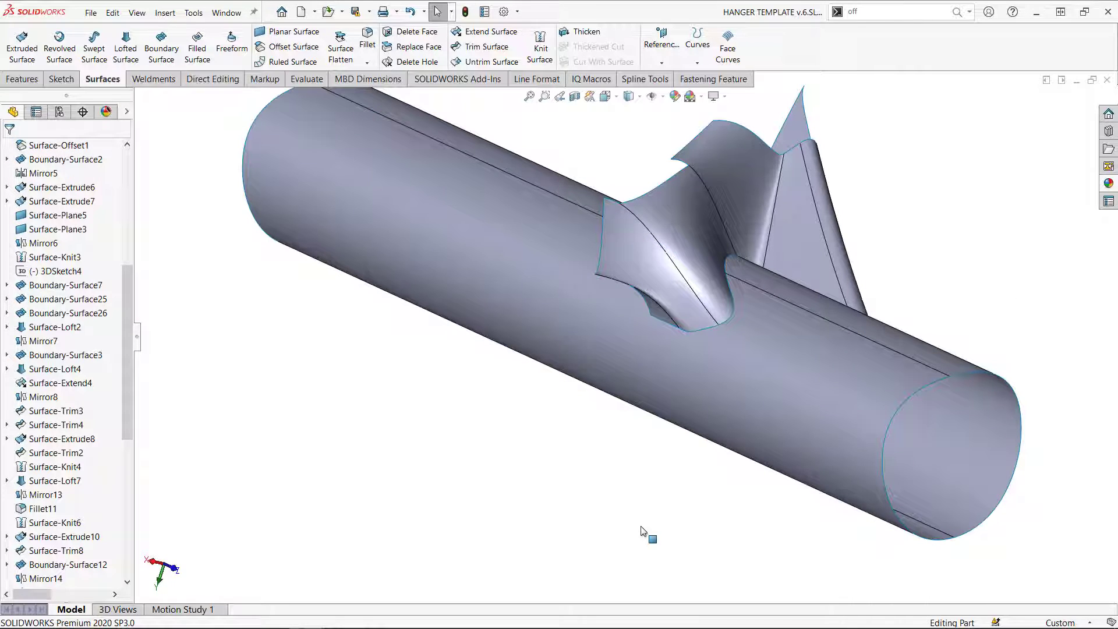
# Step: Delete the offset bar surface body, limiting the selection to surface bodies to pick it, and clear the selection filter
pyautogui.press('F5')
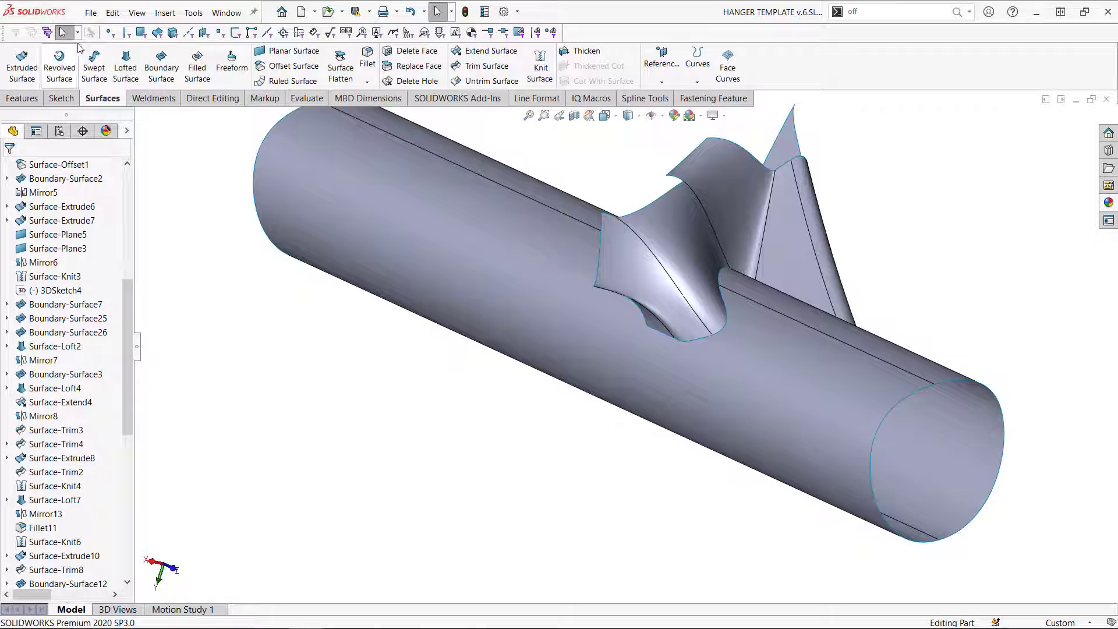
pyautogui.click(173, 33)
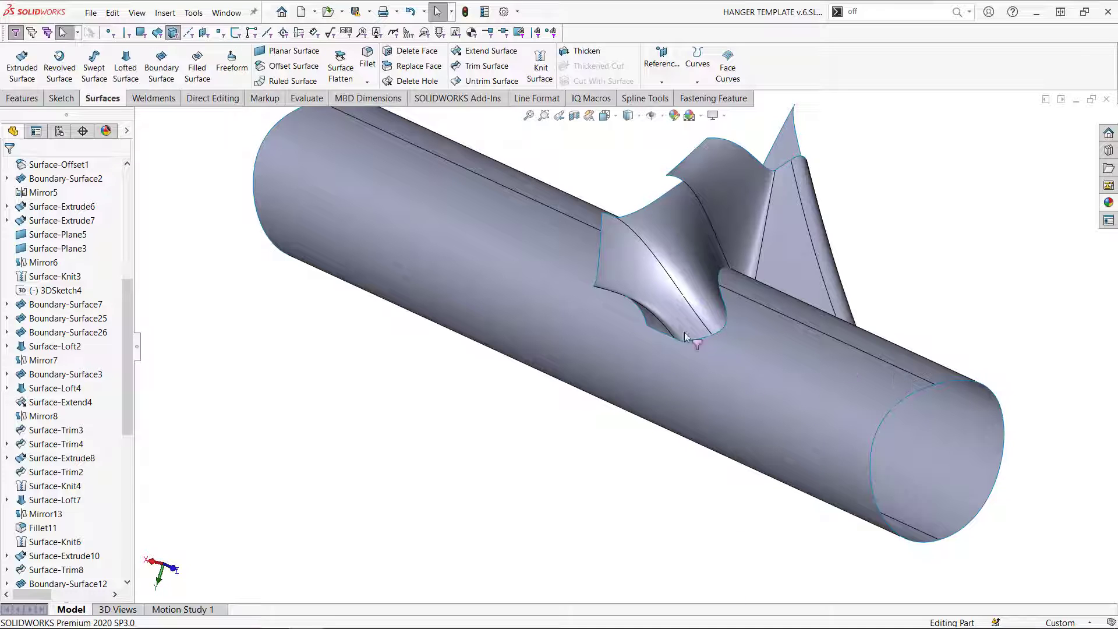
pyautogui.click(173, 33)
pyautogui.click(157, 33)
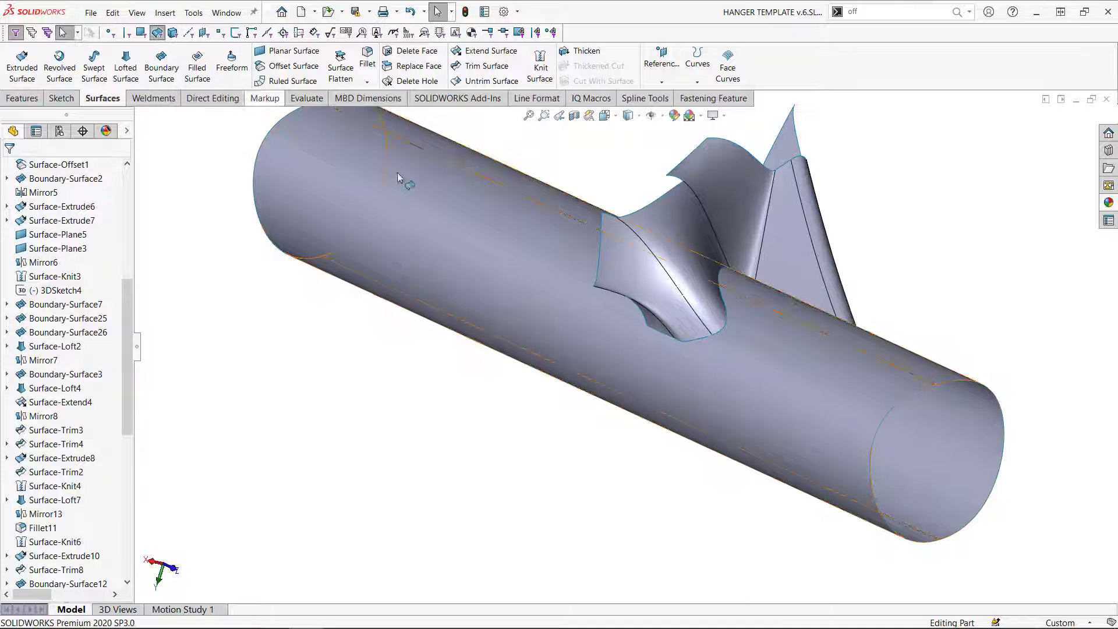
pyautogui.click(926, 373)
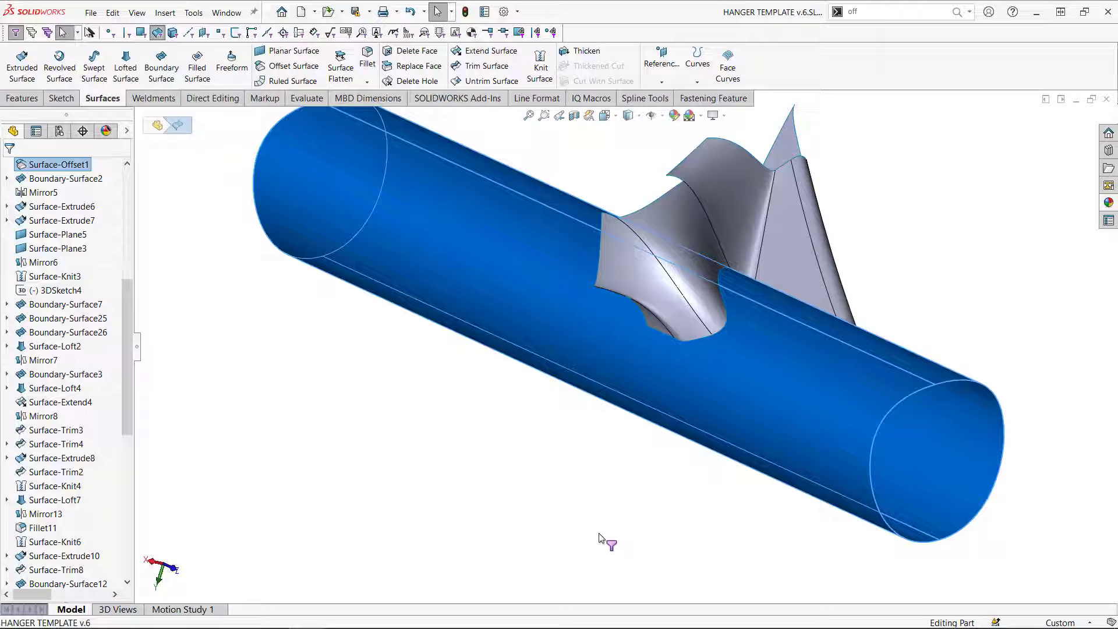
pyautogui.press('Delete')
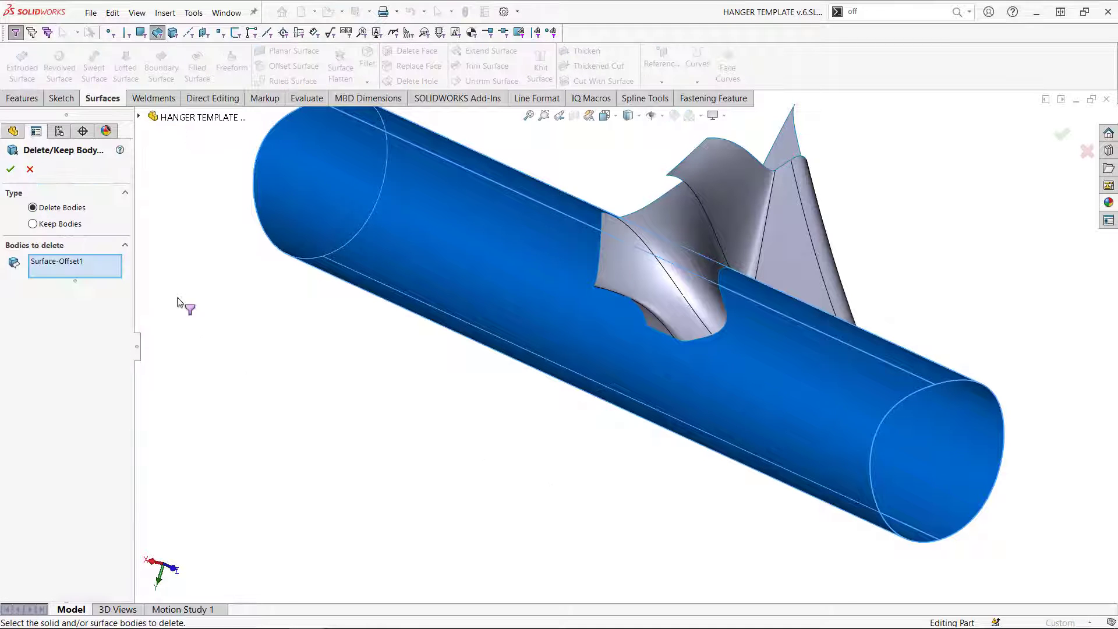
pyautogui.click(11, 169)
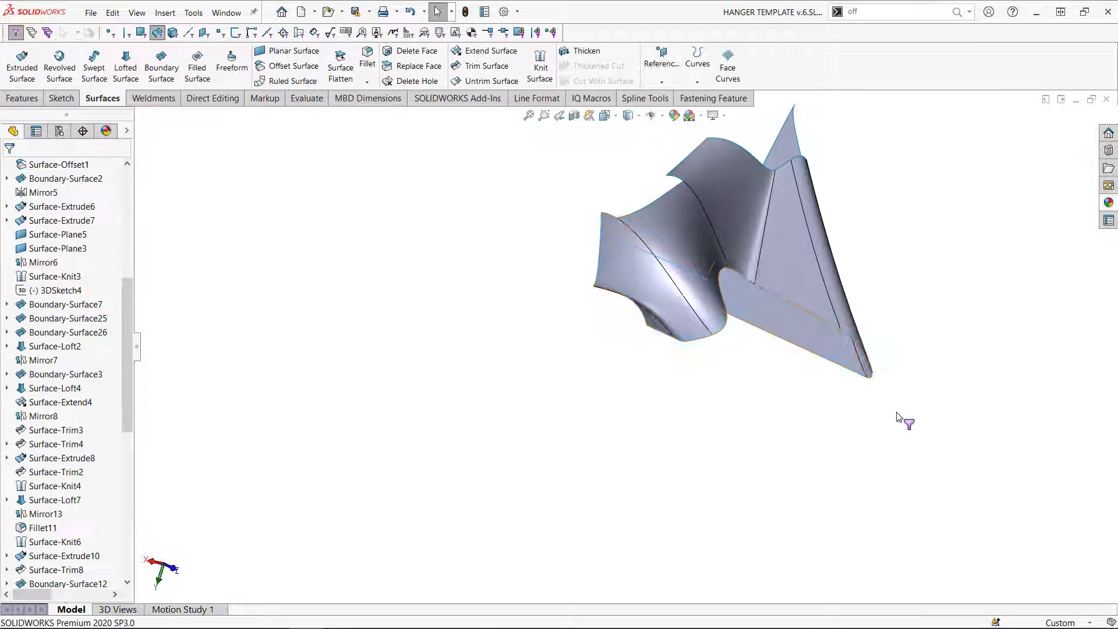
pyautogui.click(158, 32)
pyautogui.press('F5')
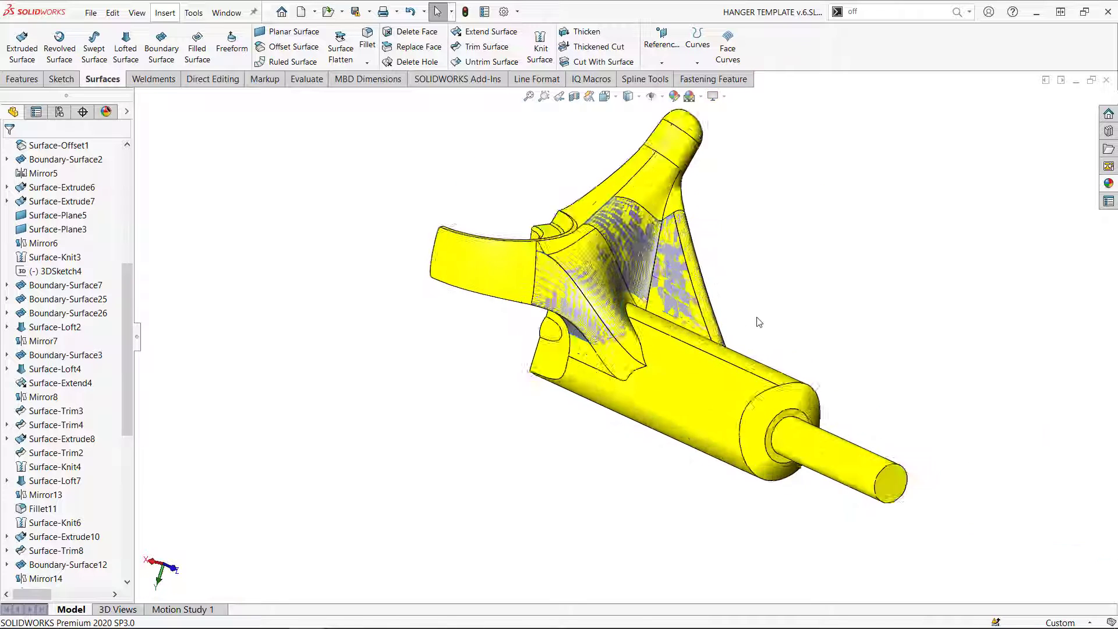
# Step: Offset the connected edges where the yoke's near side meets the bar by 1 mm onto the bar surface in a 3D sketch
pyautogui.scroll(-5, 758, 322)
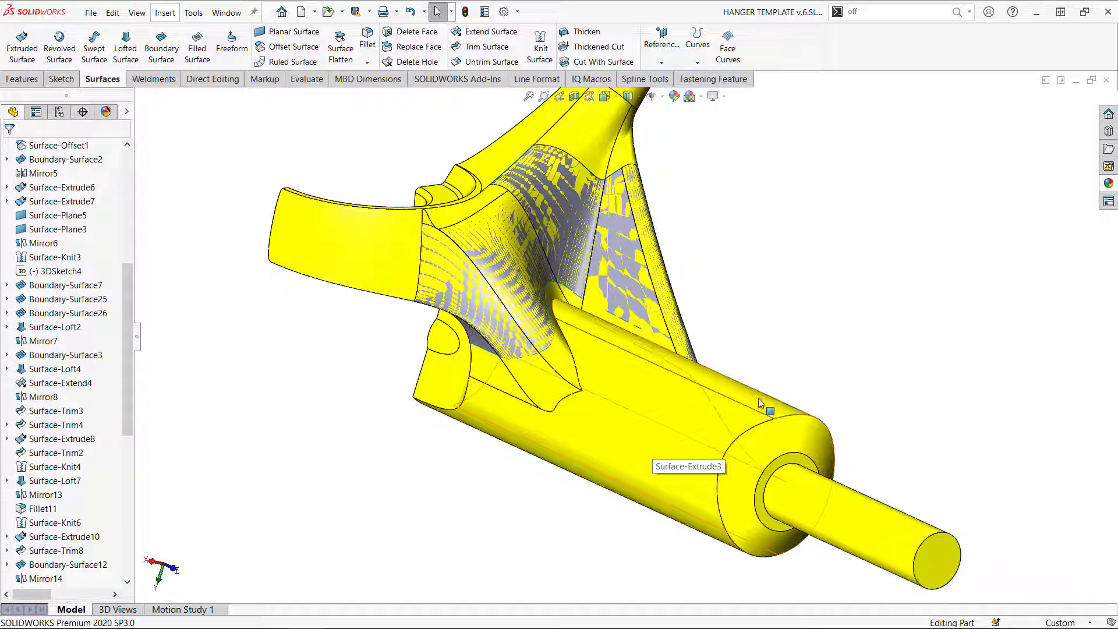
pyautogui.click(956, 17)
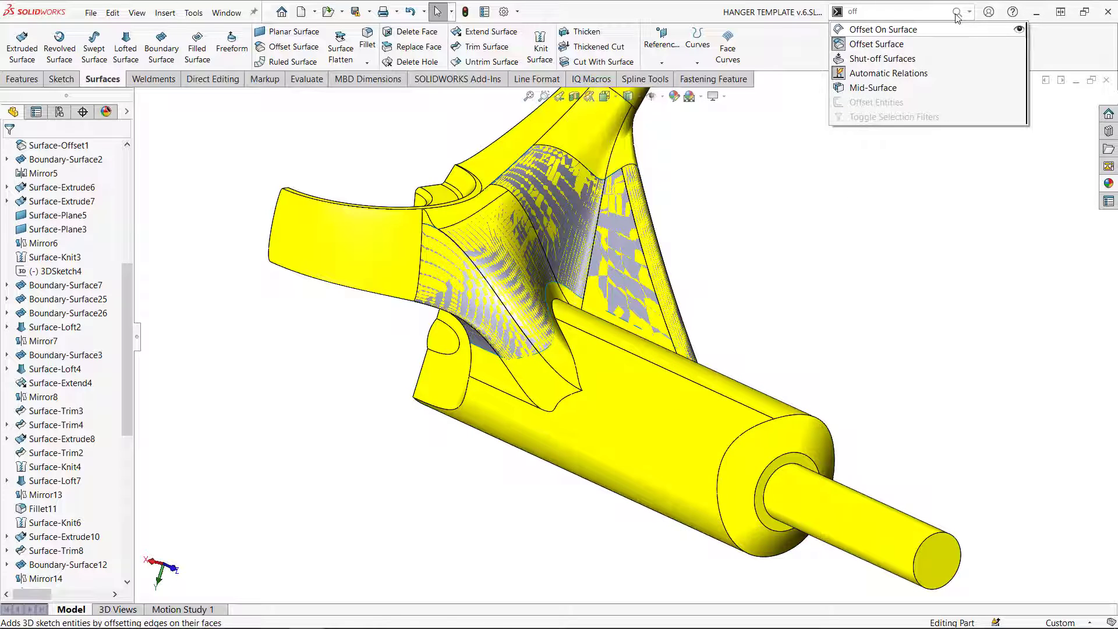
pyautogui.click(873, 30)
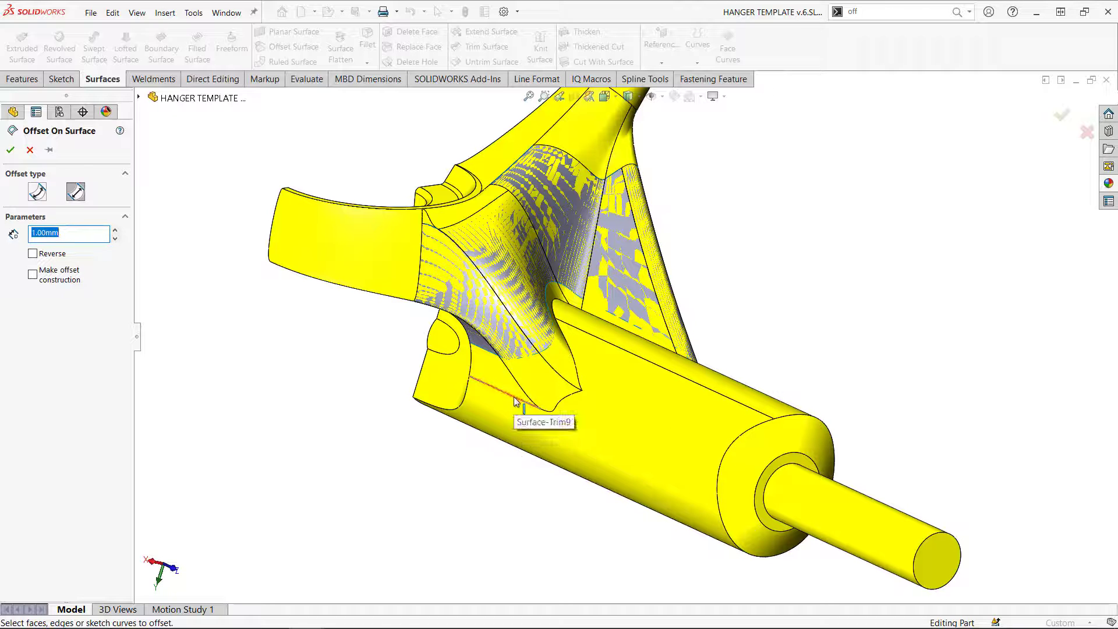
pyautogui.click(515, 401)
pyautogui.scroll(4, 547, 406)
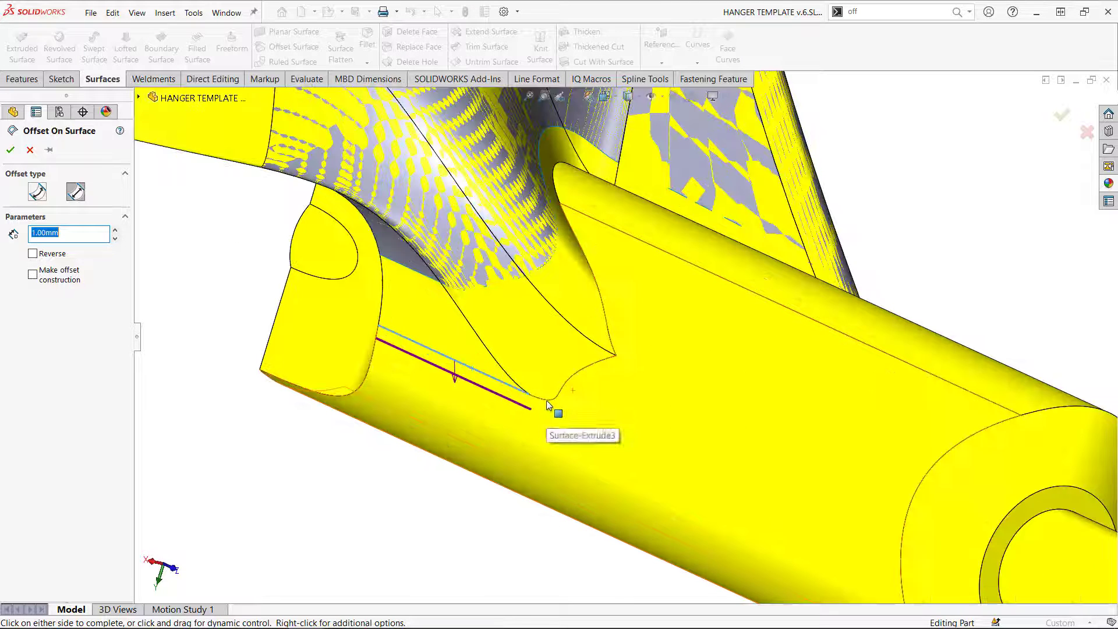
pyautogui.click(616, 360)
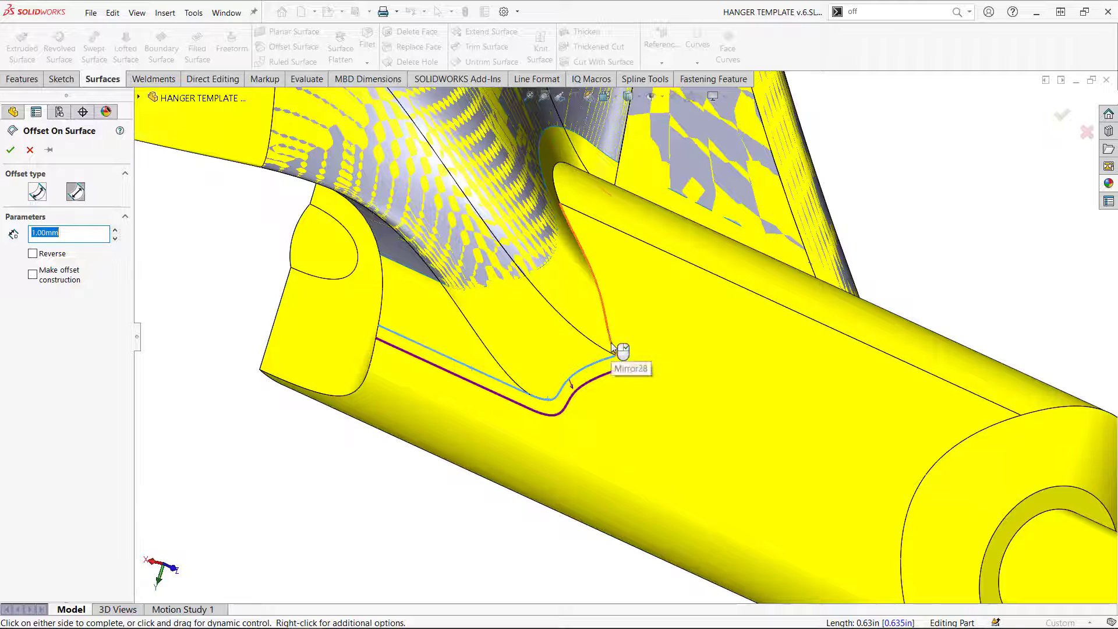
pyautogui.click(612, 348)
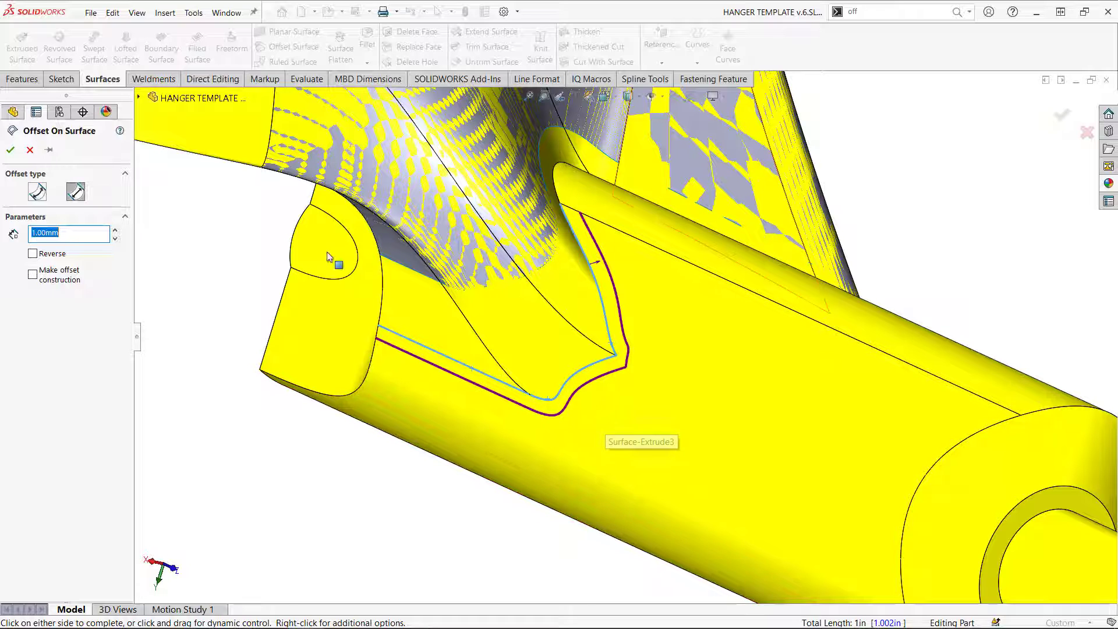
pyautogui.click(10, 150)
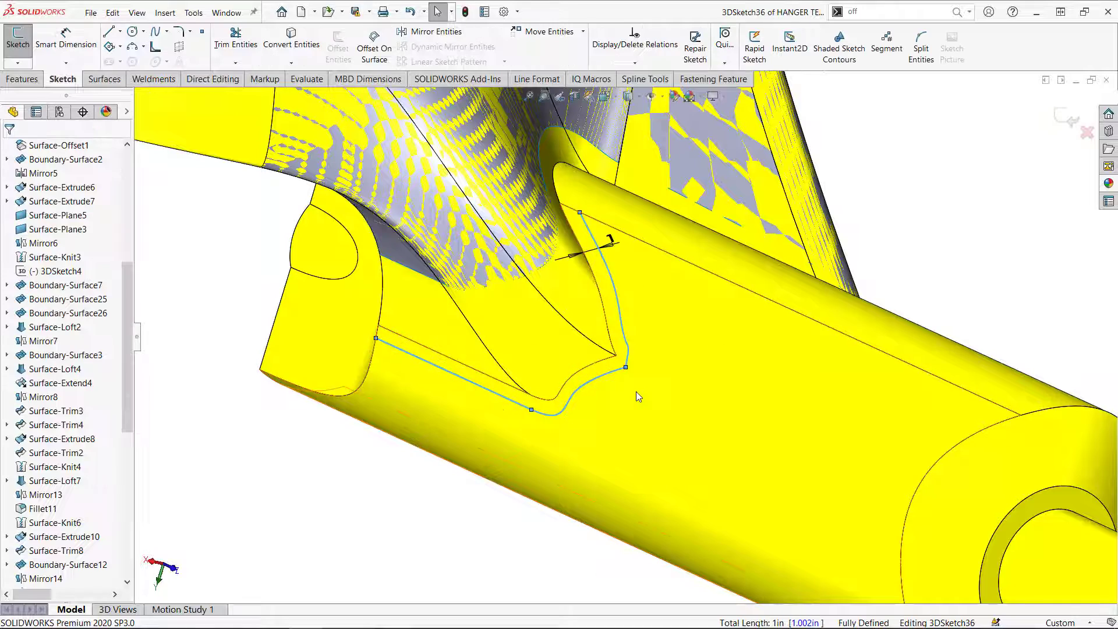
# Step: Offset the remaining edges over the bar's crest and down its far side by 1 mm on the surface, selecting them as a partial loop
pyautogui.moveTo(806, 292); pyautogui.dragTo(741, 209, button='middle')
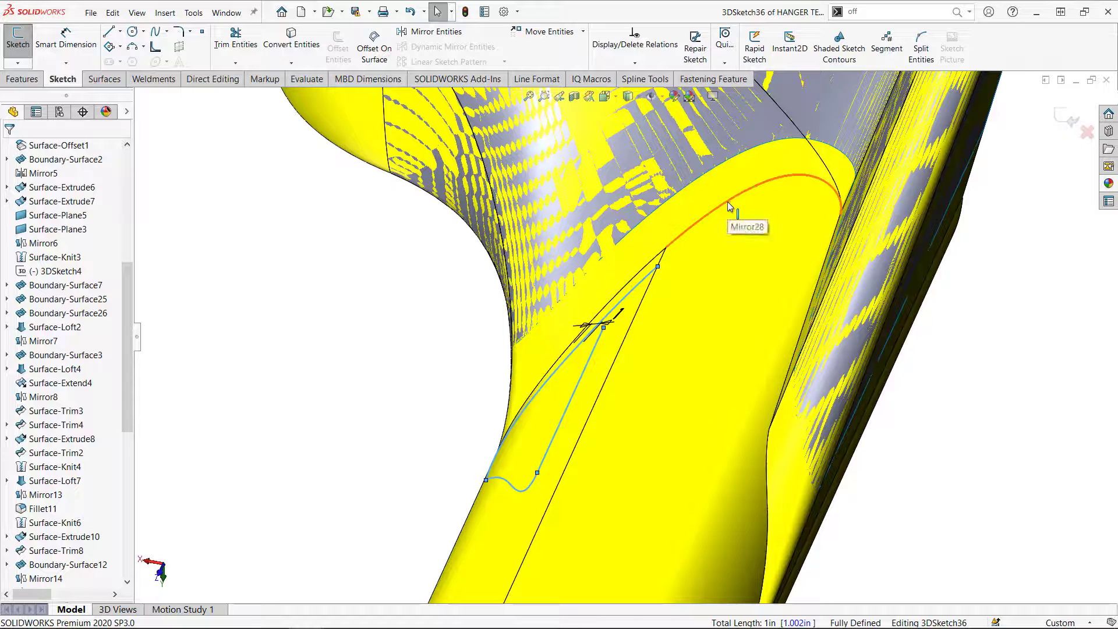
pyautogui.click(728, 207)
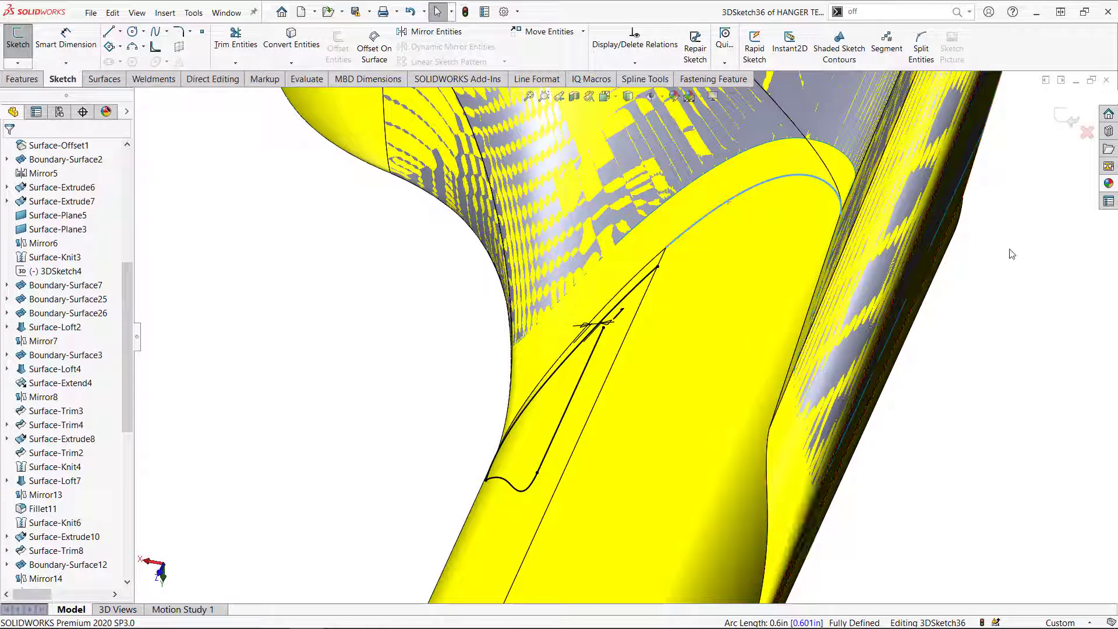
pyautogui.moveTo(1038, 272); pyautogui.dragTo(989, 201, button='middle')
pyautogui.moveTo(913, 382); pyautogui.dragTo(996, 398, button='middle')
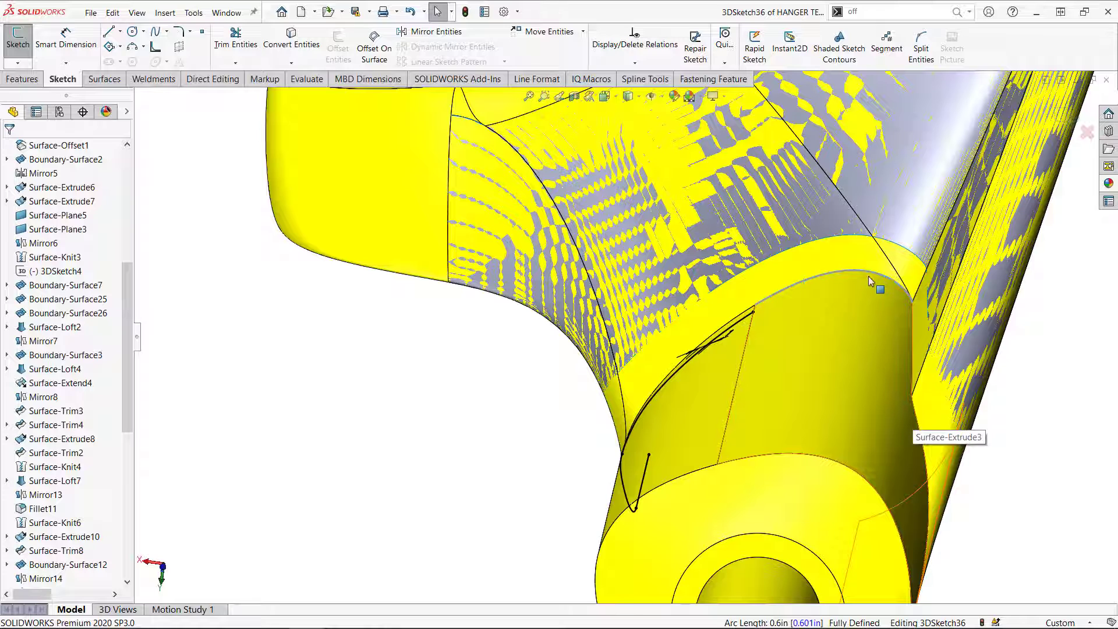
pyautogui.rightClick(917, 414)
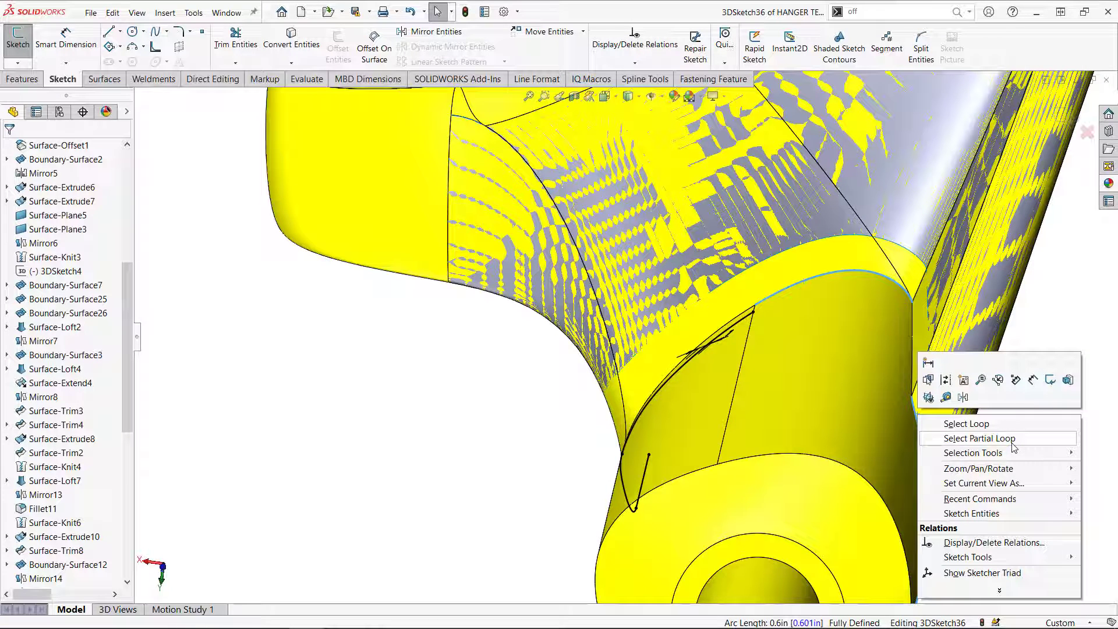
pyautogui.click(990, 438)
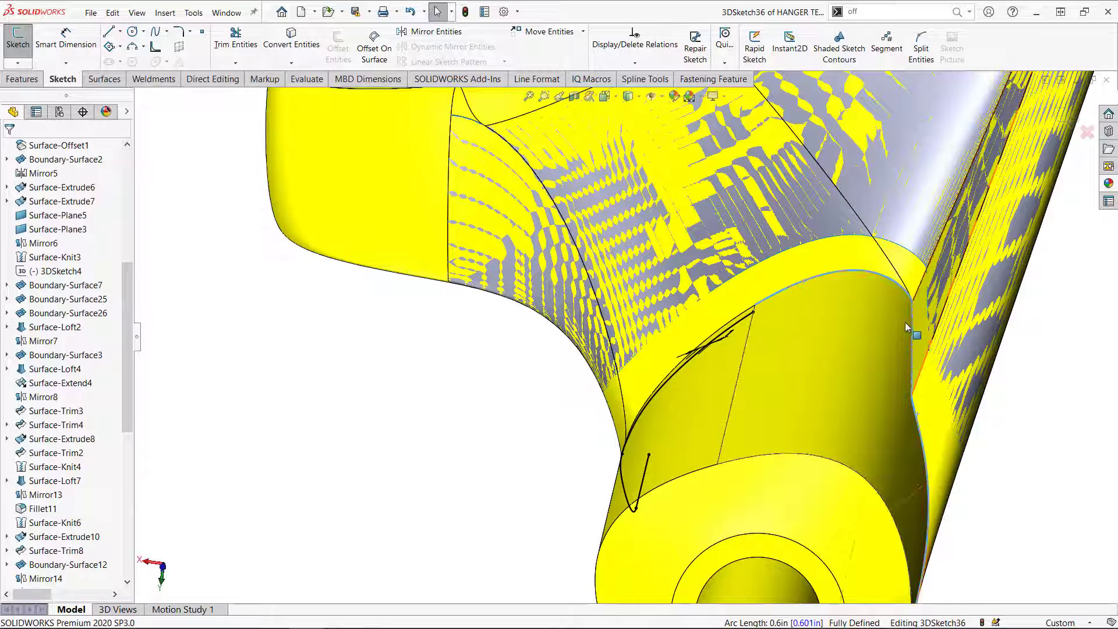
pyautogui.scroll(-3, 916, 319)
pyautogui.scroll(-1, 917, 317)
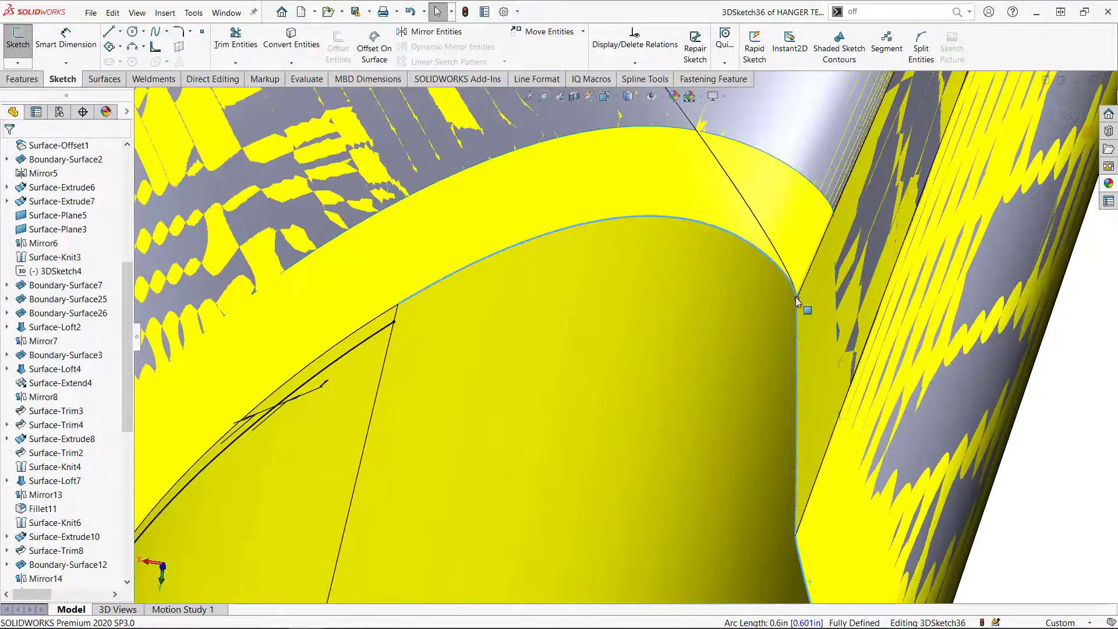
pyautogui.scroll(3, 902, 499)
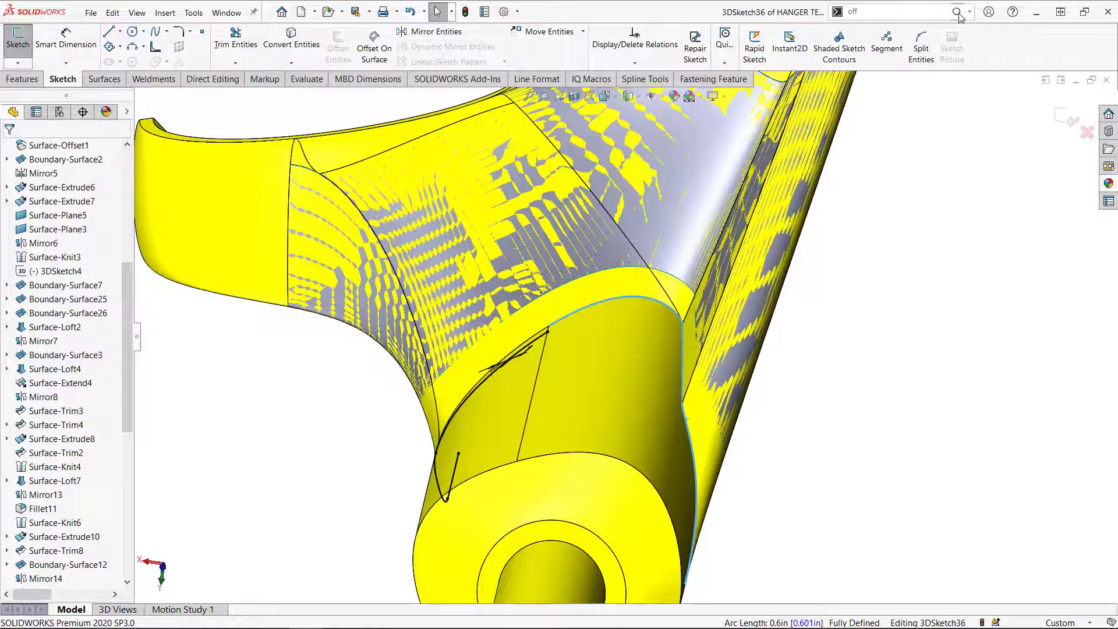
pyautogui.click(874, 30)
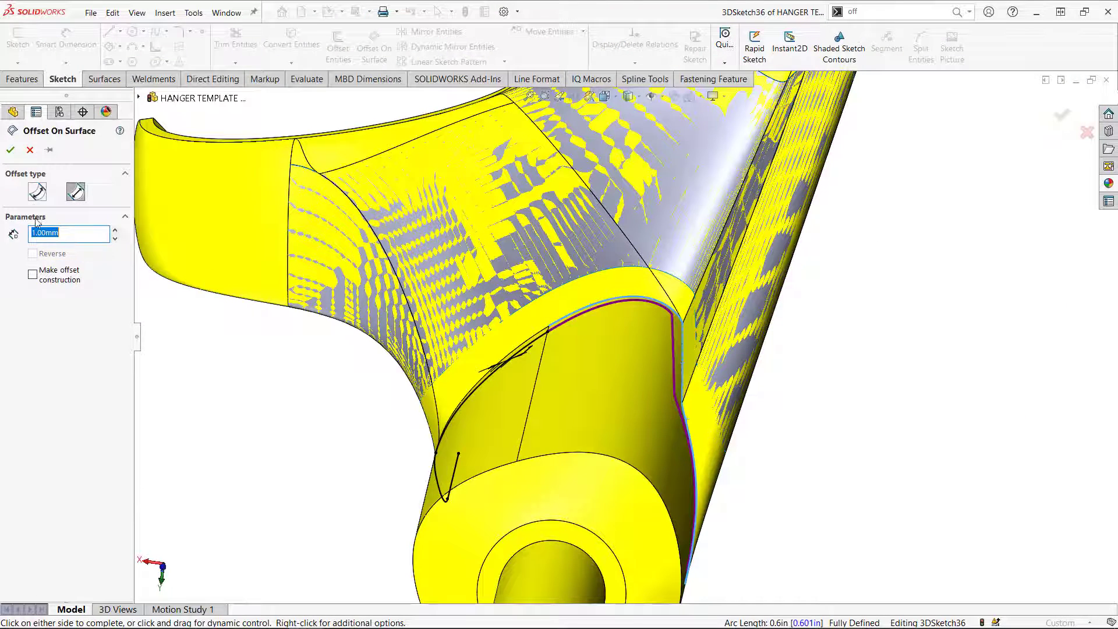
pyautogui.click(11, 150)
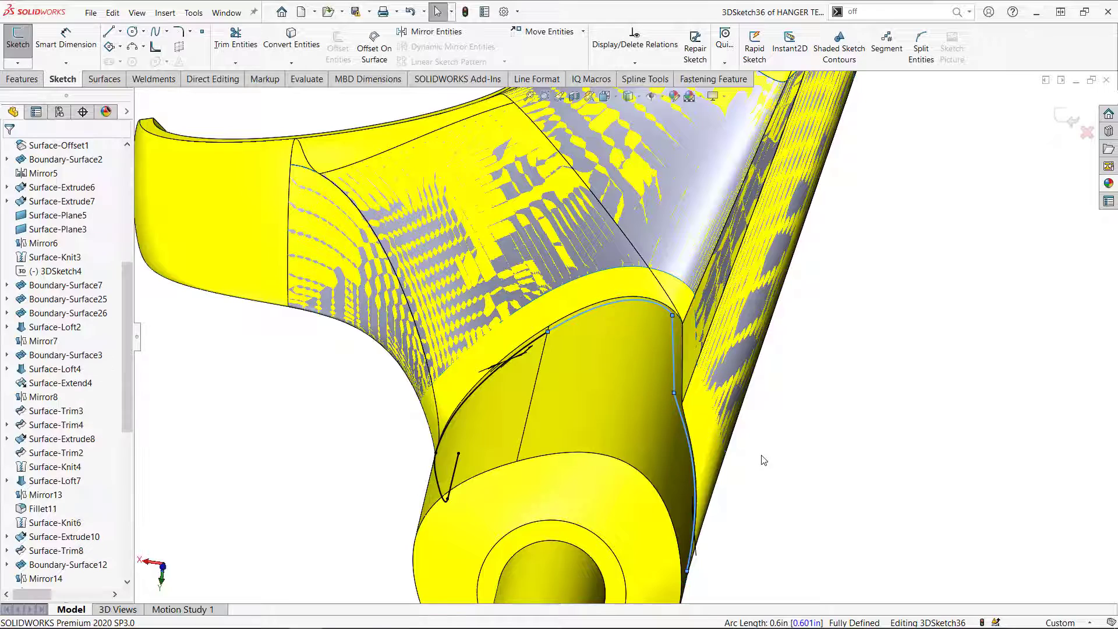
# Step: Inspect how closely the ends of the two offset curves meet at the bar's seam edge
pyautogui.scroll(-6, 550, 321)
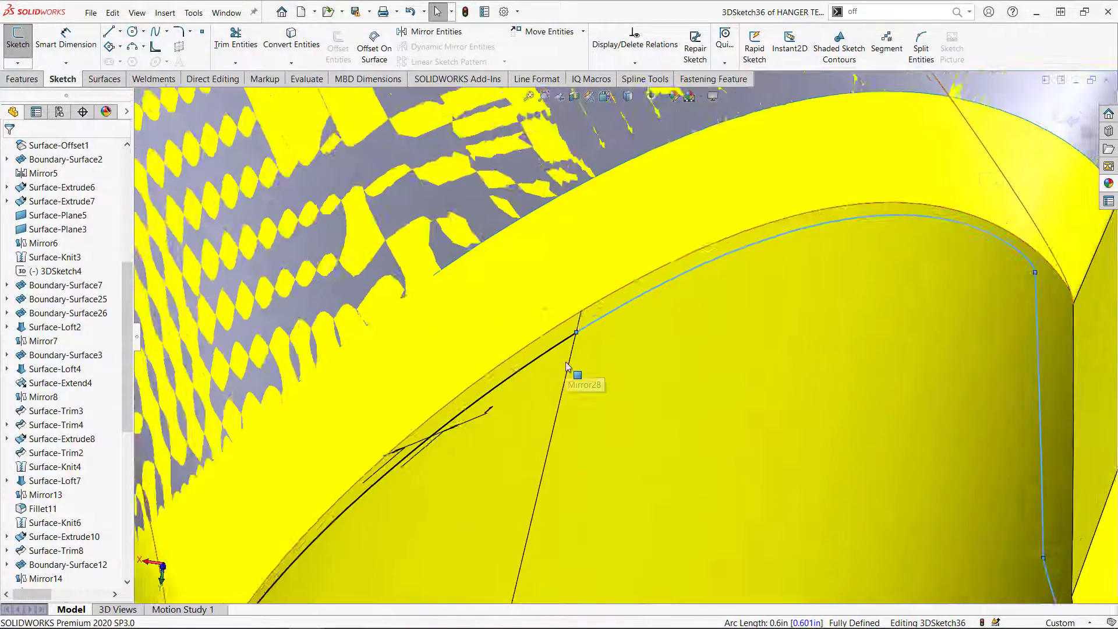
pyautogui.moveTo(668, 342)
pyautogui.mouseDown(button='middle')
pyautogui.moveTo(679, 371)
pyautogui.moveTo(554, 222)
pyautogui.moveTo(414, 199)
pyautogui.mouseUp(button='middle')
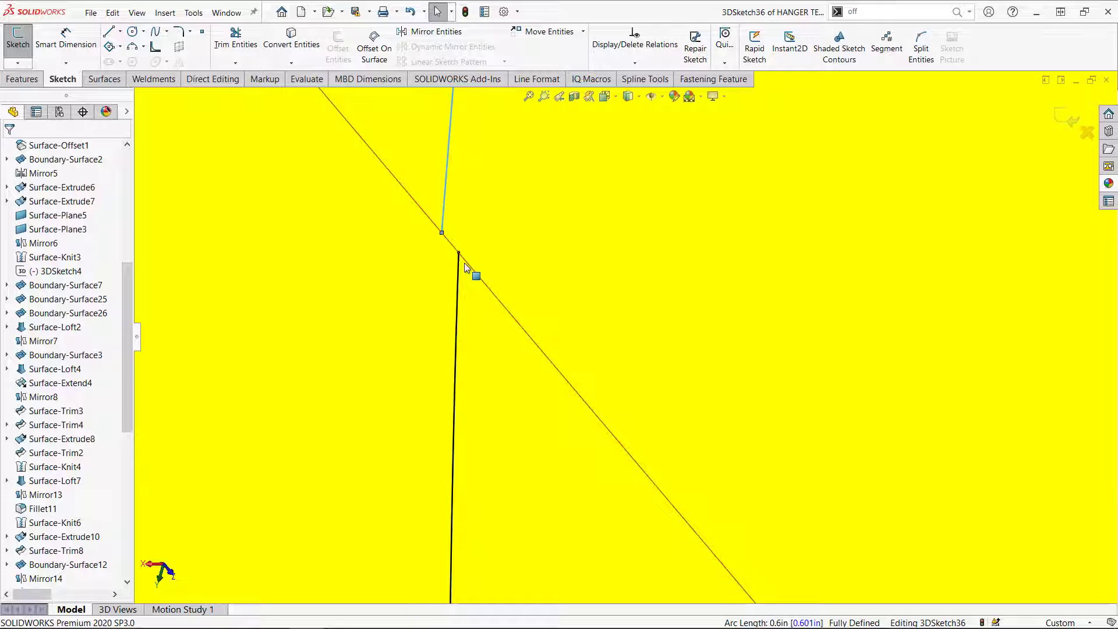
pyautogui.scroll(4, 451, 251)
pyautogui.scroll(4, 530, 299)
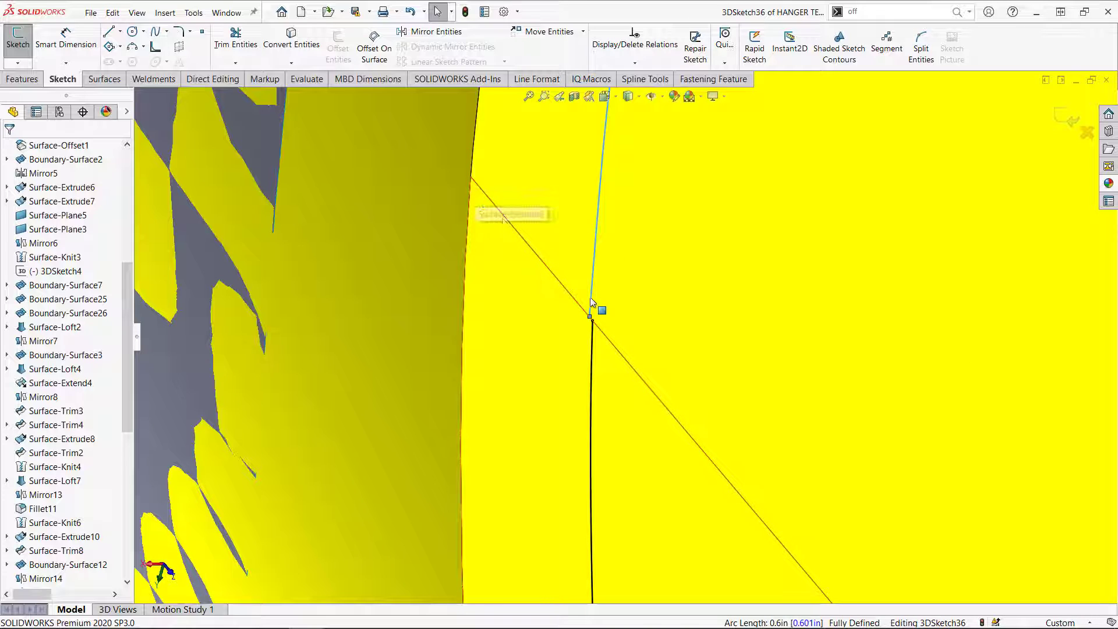
pyautogui.click(891, 12)
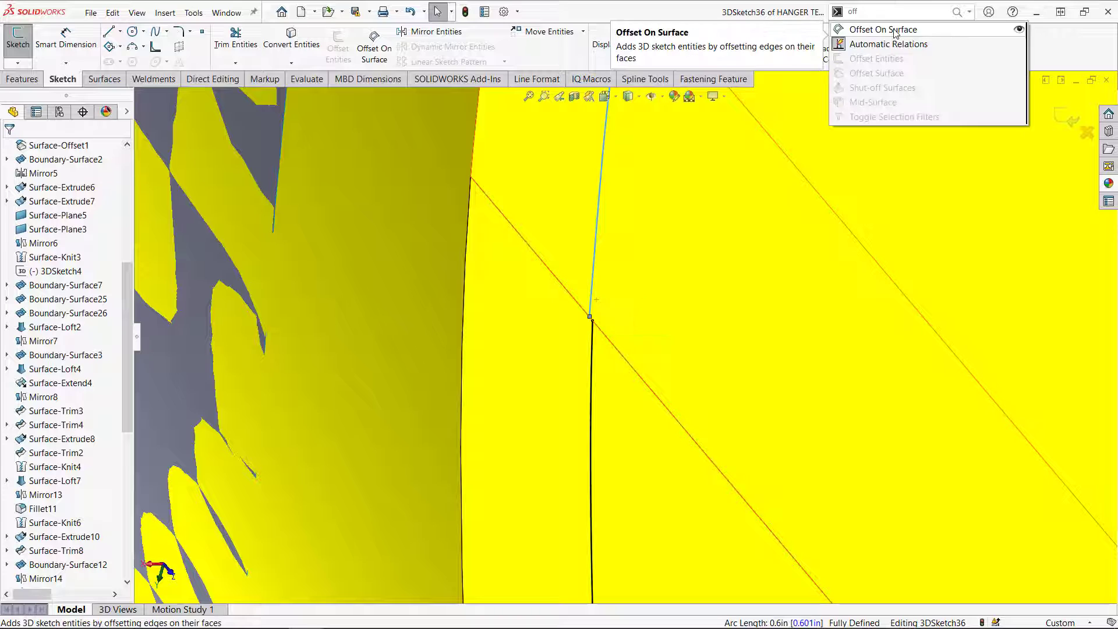
pyautogui.click(1001, 30)
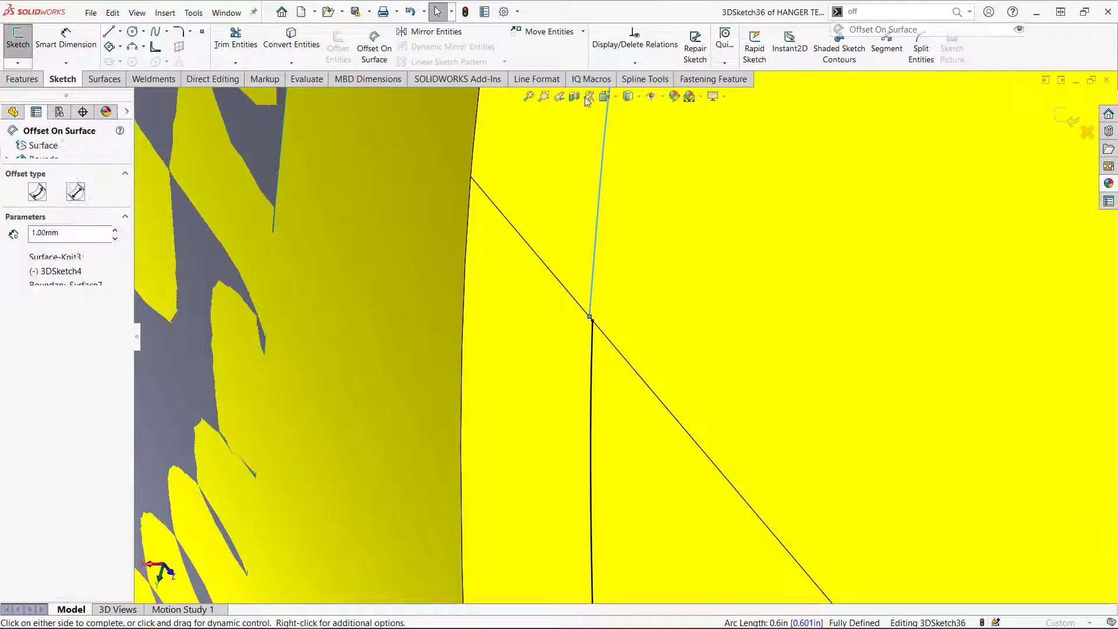
pyautogui.click(78, 194)
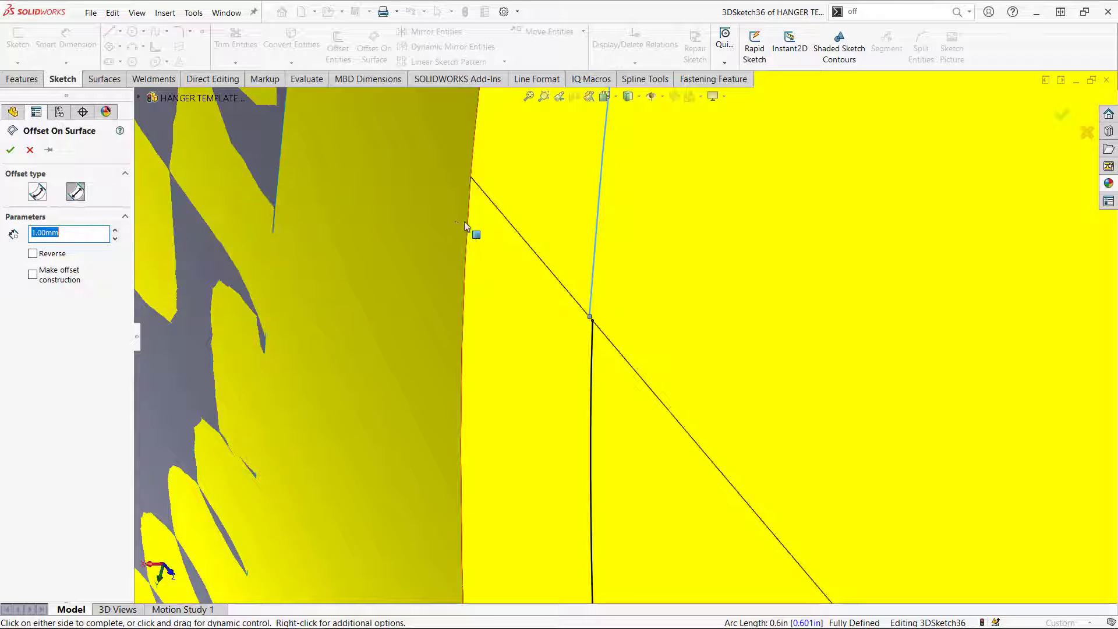
pyautogui.click(30, 151)
pyautogui.scroll(5, 961, 492)
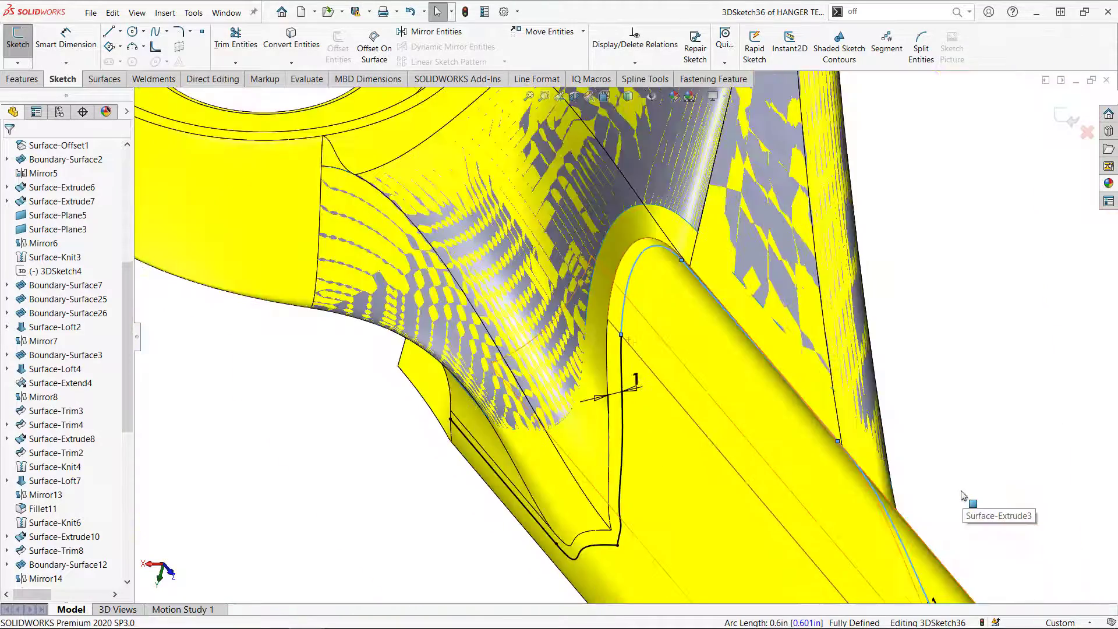
pyautogui.moveTo(962, 495)
pyautogui.mouseDown(button='middle')
pyautogui.moveTo(958, 435)
pyautogui.moveTo(814, 470)
pyautogui.mouseUp(button='middle')
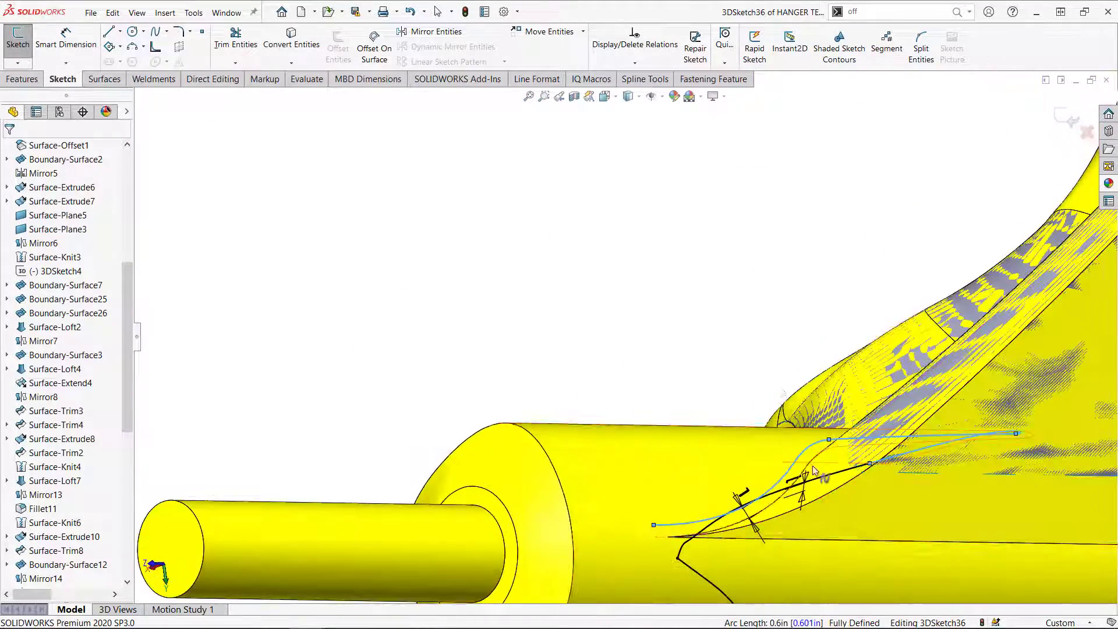
# Step: Offset the bar's lengthwise seam edge by 1 mm on the surface and exit the 3D sketch
pyautogui.scroll(4, 783, 393)
pyautogui.click(958, 16)
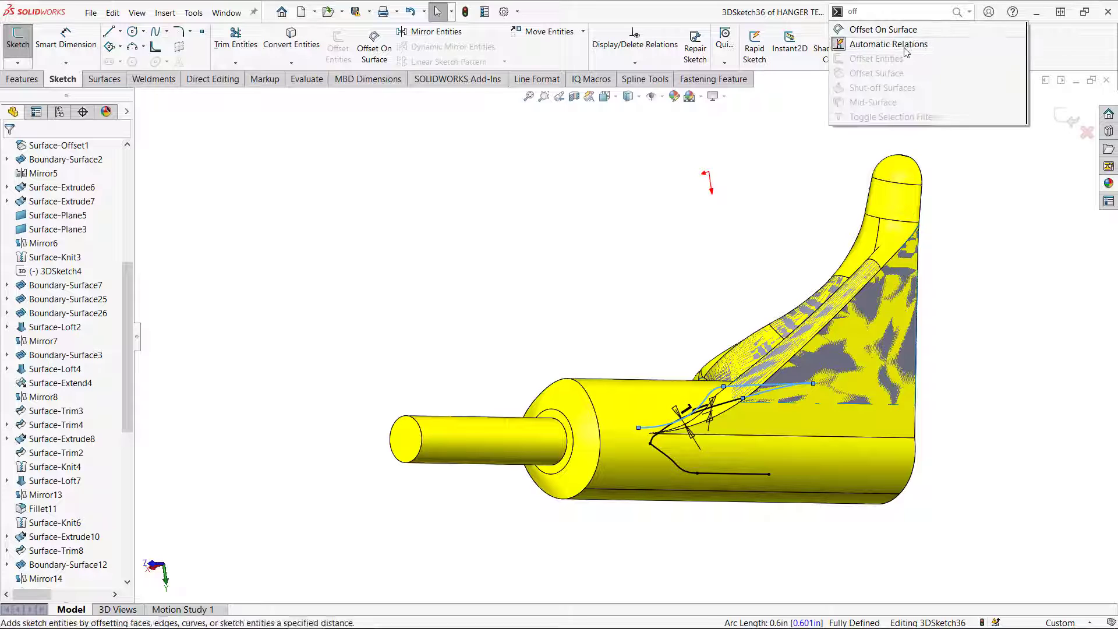
pyautogui.click(868, 27)
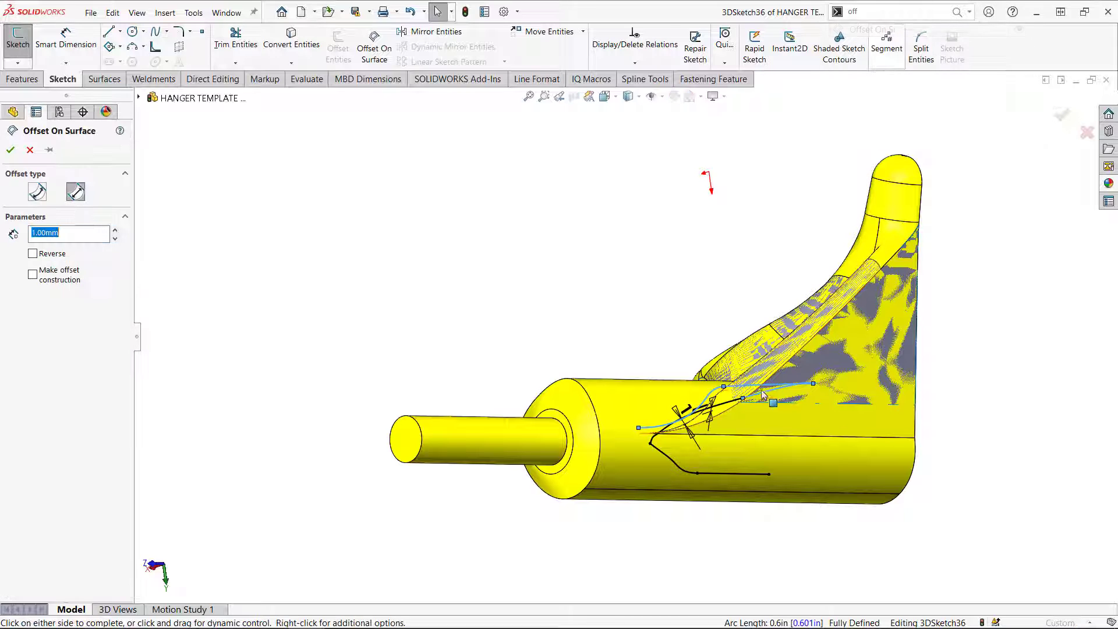
pyautogui.click(758, 437)
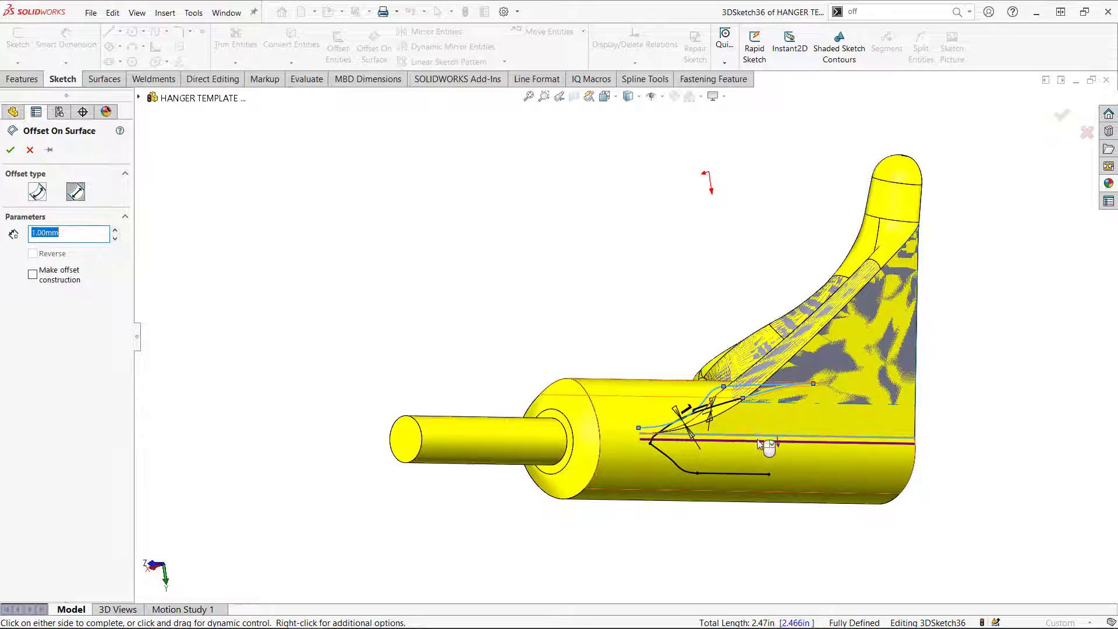
pyautogui.click(11, 150)
pyautogui.moveTo(573, 365); pyautogui.dragTo(692, 504, button='middle')
pyautogui.scroll(-4, 564, 274)
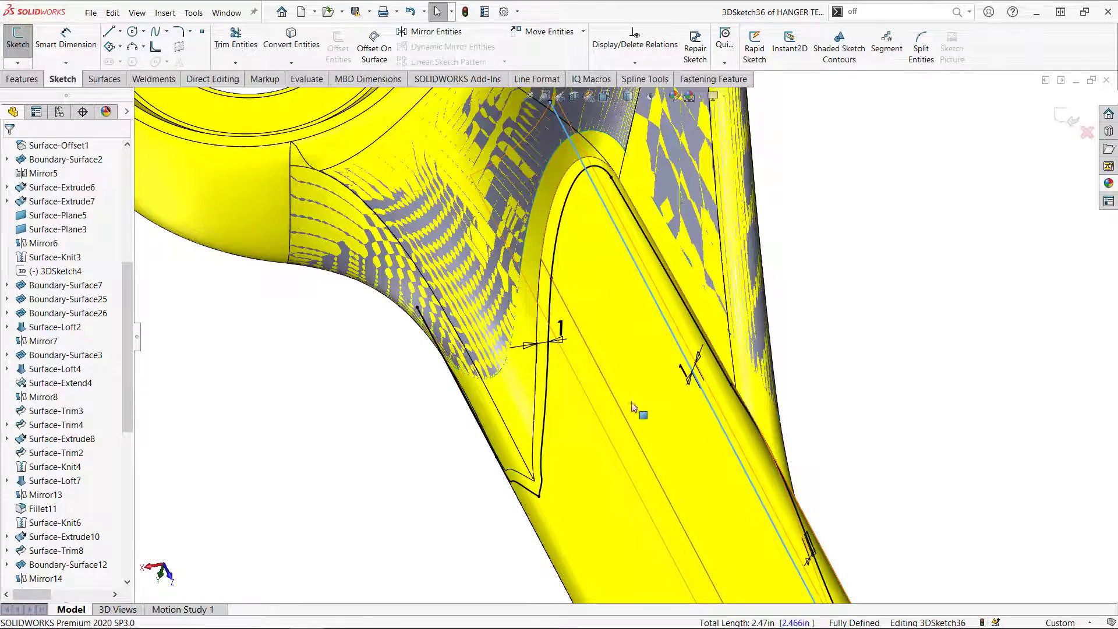
pyautogui.scroll(5, 685, 368)
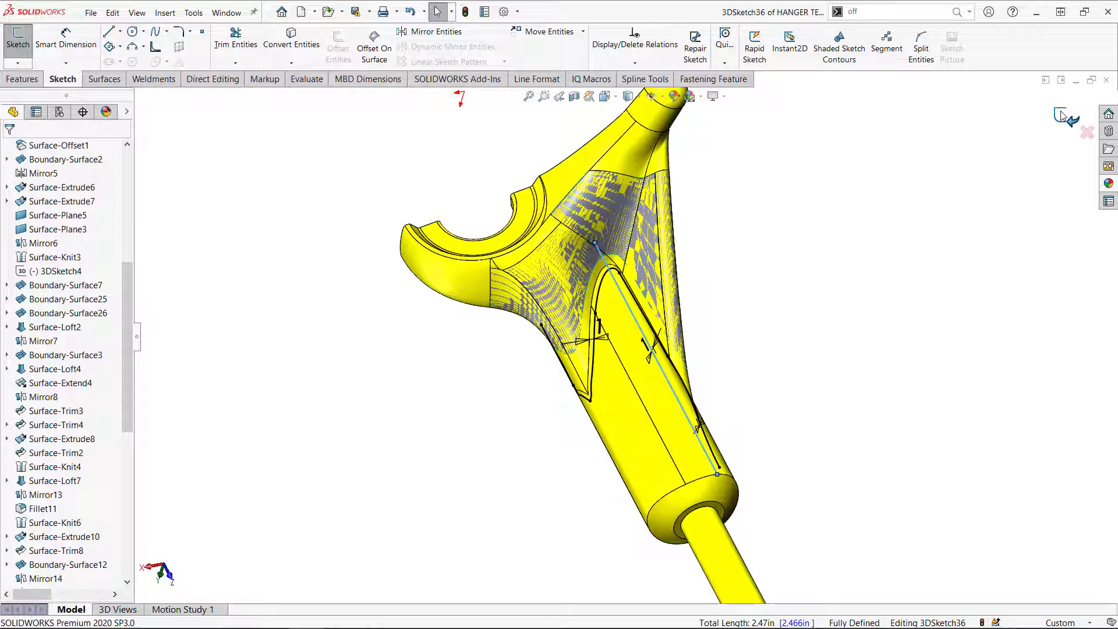
pyautogui.click(1061, 115)
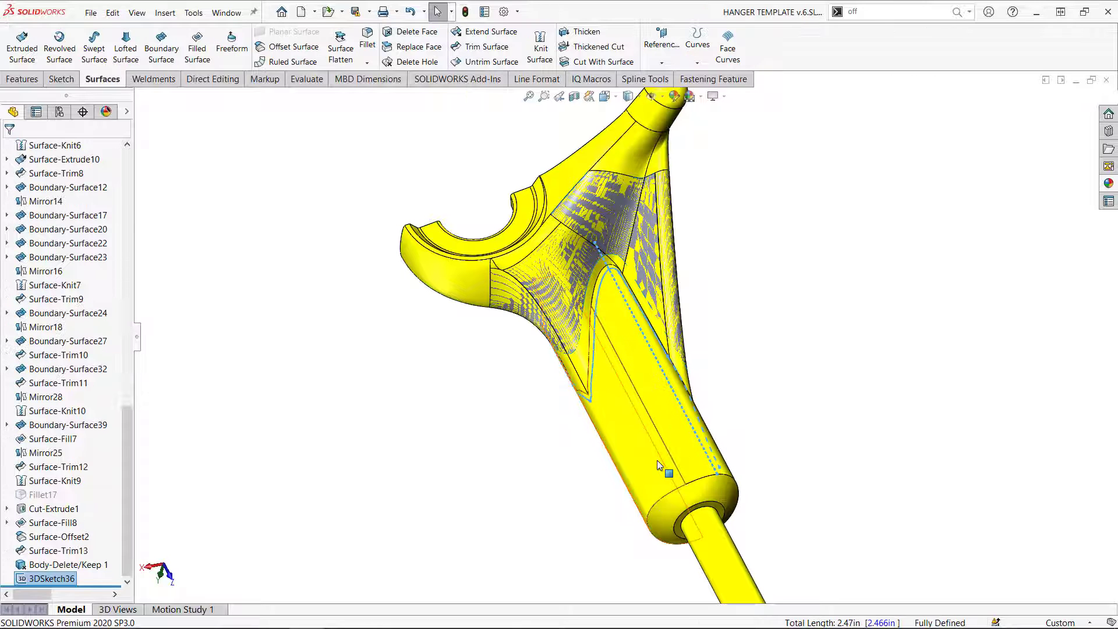
# Step: Roll the feature history back to just after Surface-Extrude3, the bar's extruded surface
pyautogui.click(647, 465)
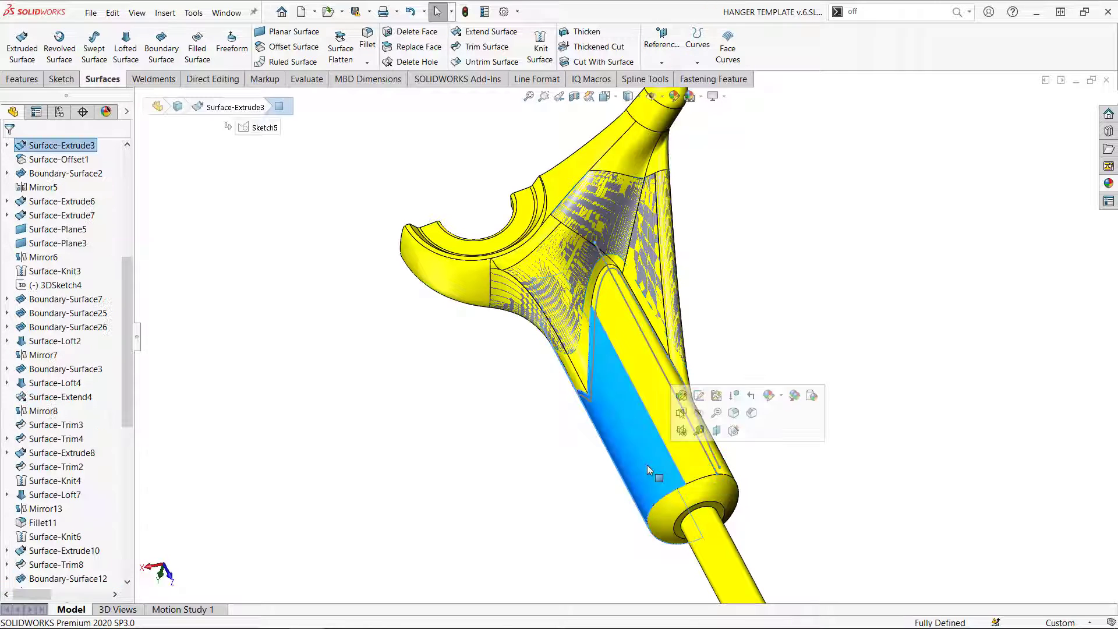
pyautogui.click(751, 397)
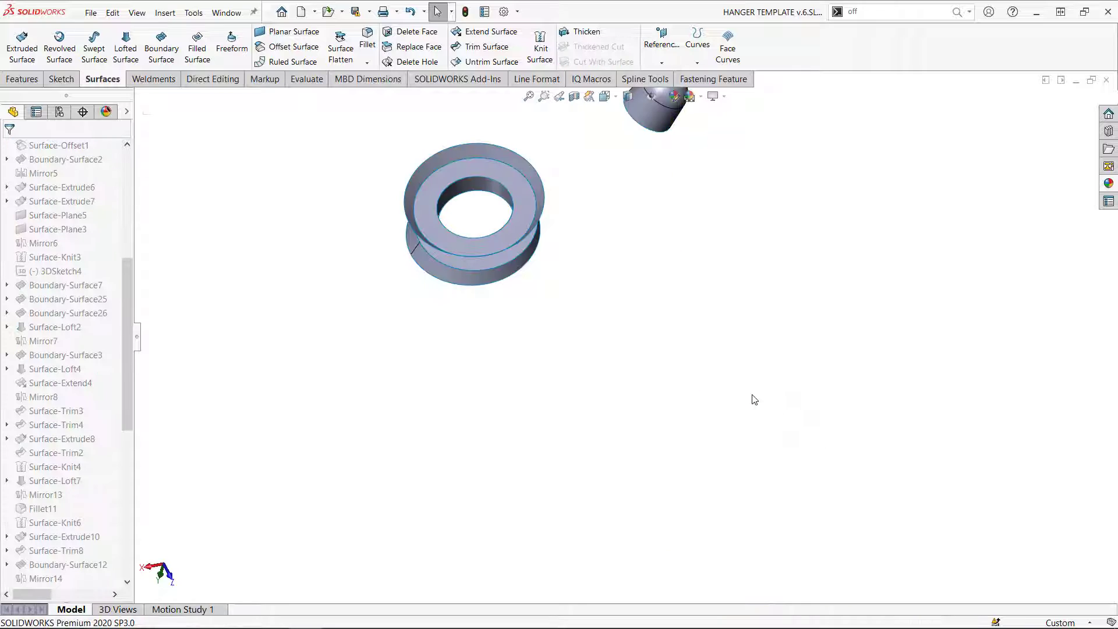
pyautogui.moveTo(129, 315); pyautogui.dragTo(140, 167)
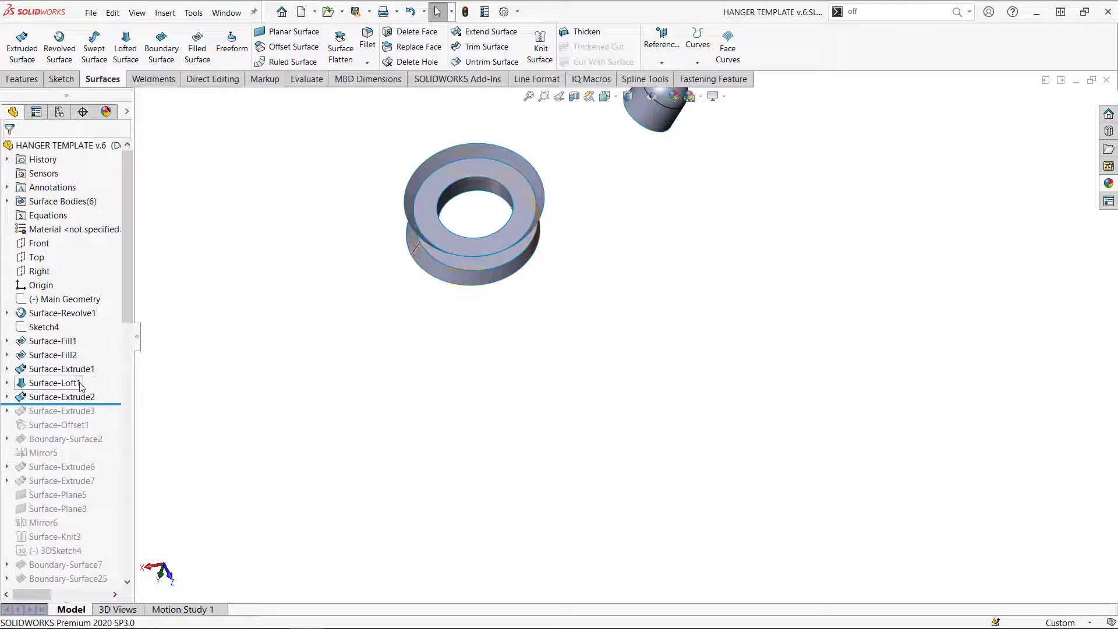
pyautogui.moveTo(102, 405); pyautogui.dragTo(75, 409)
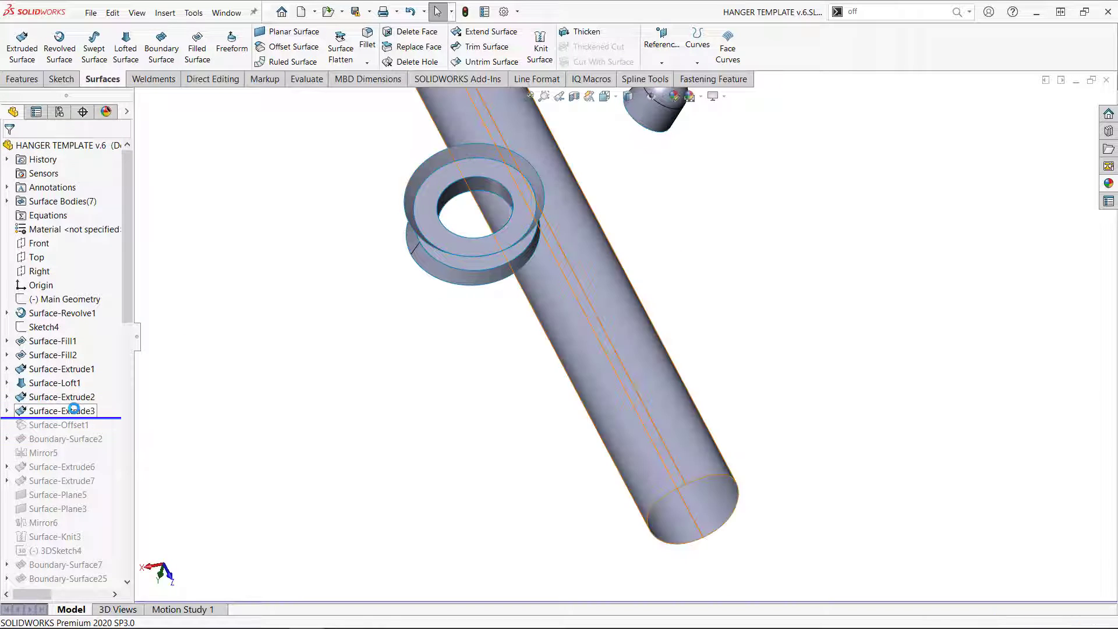
# Step: Copy both faces of the bar's extruded surface with a 0 mm surface offset
pyautogui.click(292, 47)
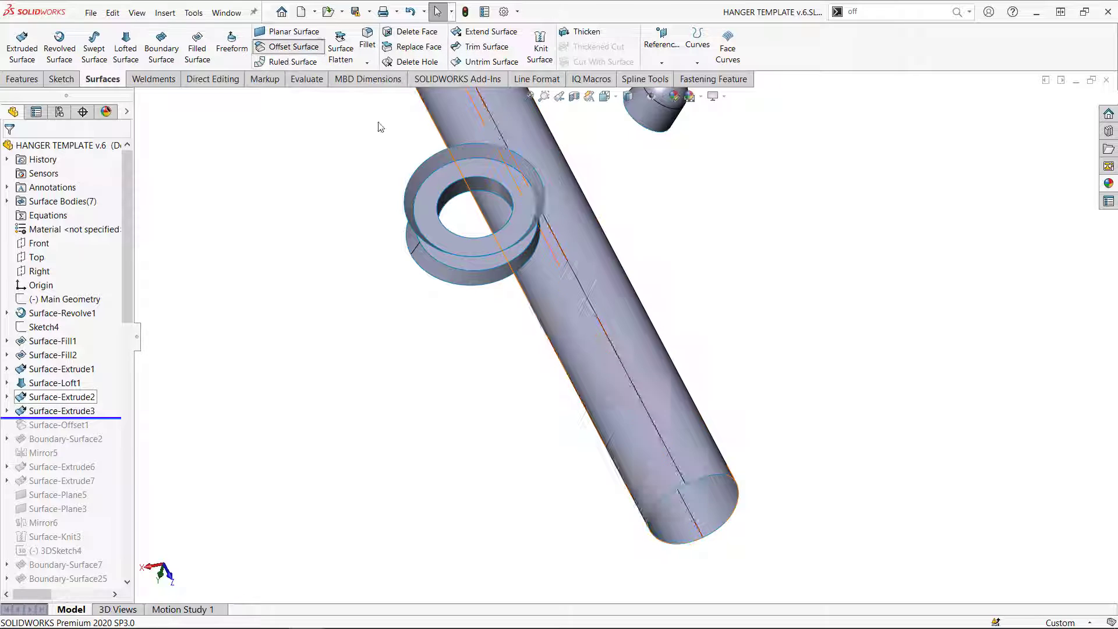
pyautogui.click(617, 416)
pyautogui.click(660, 400)
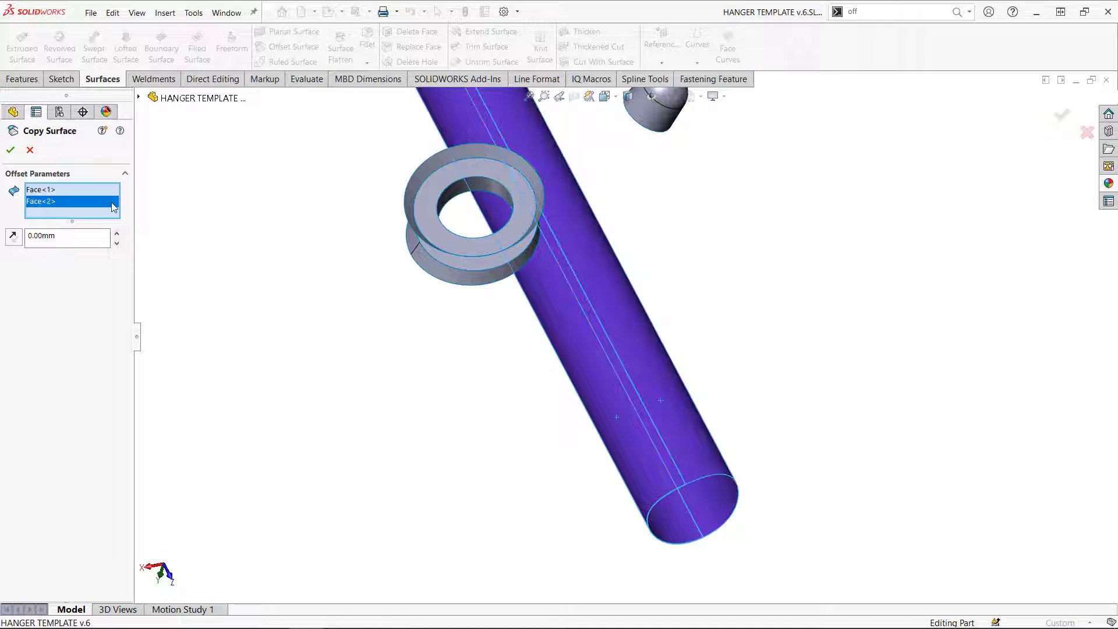
pyautogui.click(11, 150)
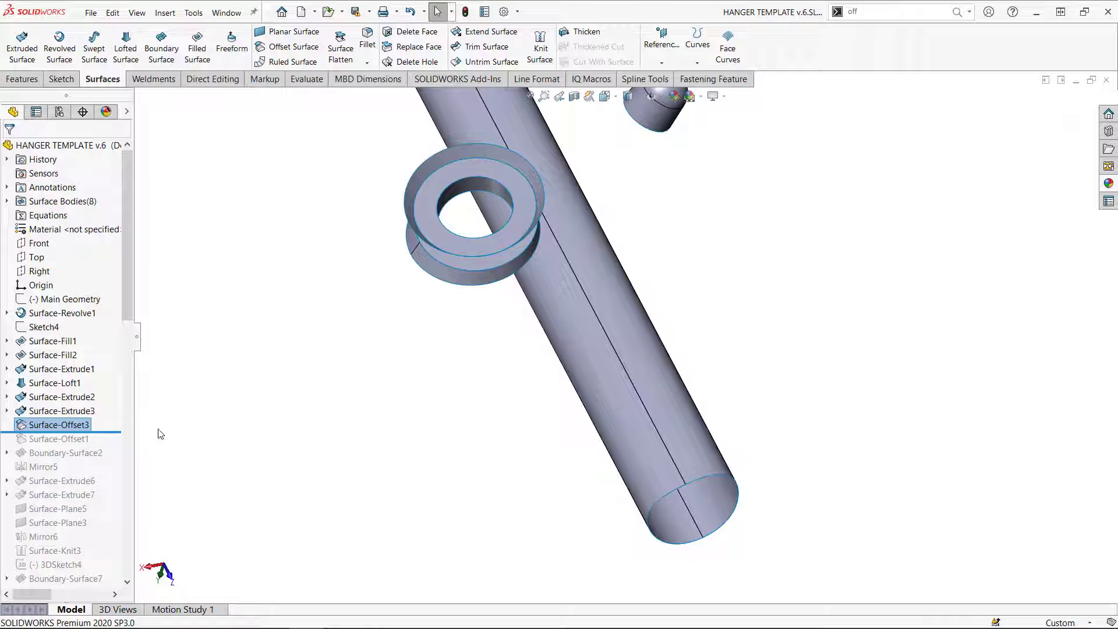
# Step: Roll the model forward to the end and hide the hanger's solid body, leaving the copied bar surface visible
pyautogui.rightClick(116, 430)
pyautogui.click(152, 440)
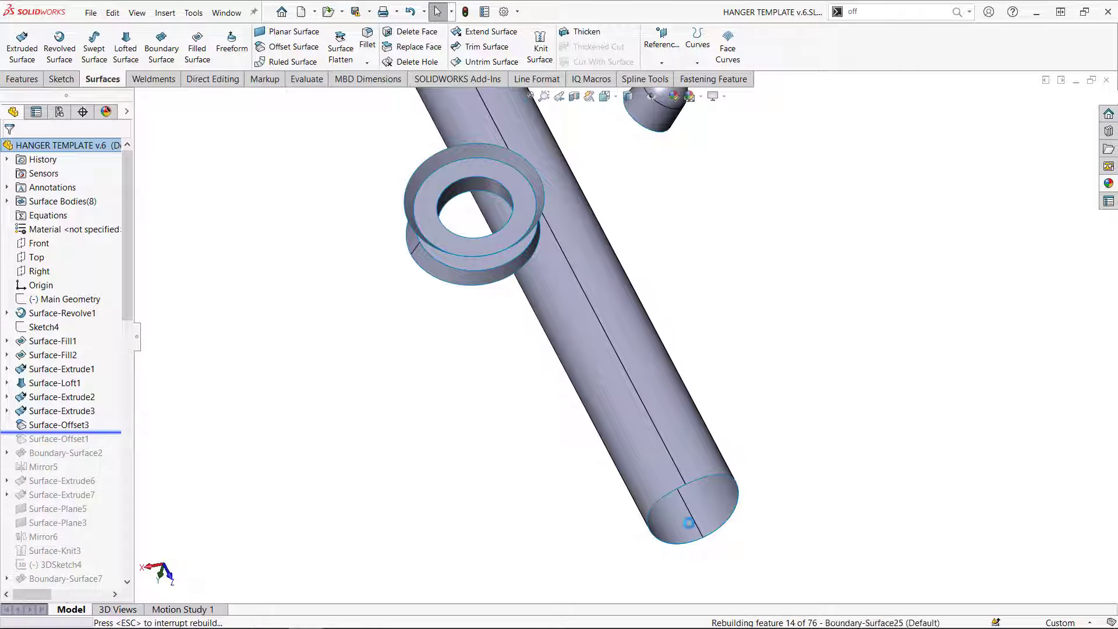
pyautogui.press('Tab')
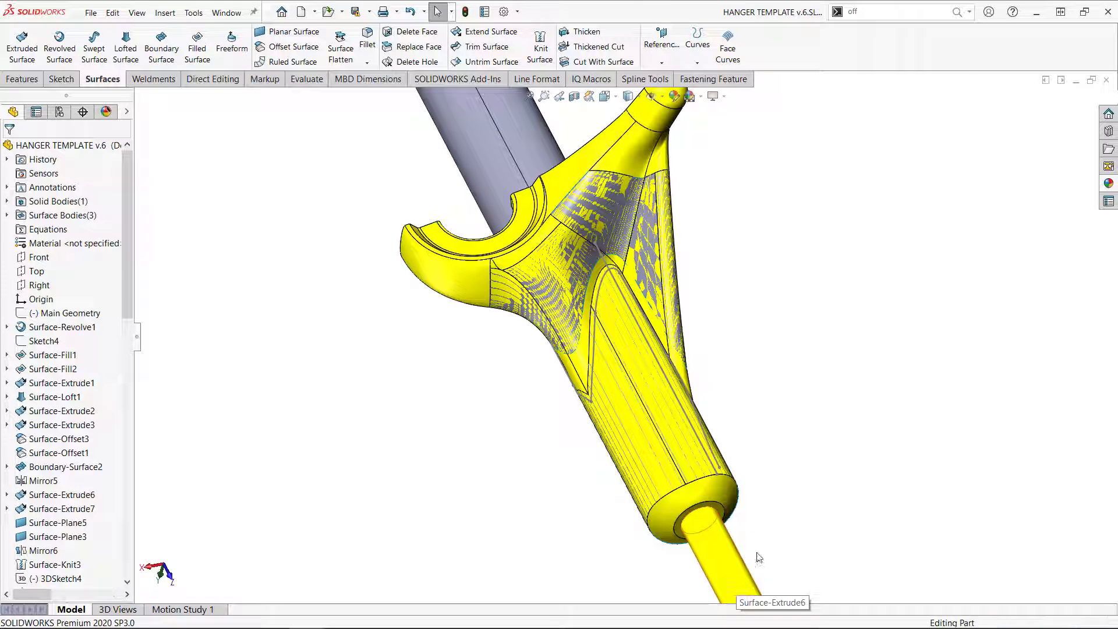
pyautogui.moveTo(792, 521); pyautogui.dragTo(631, 404, button='middle')
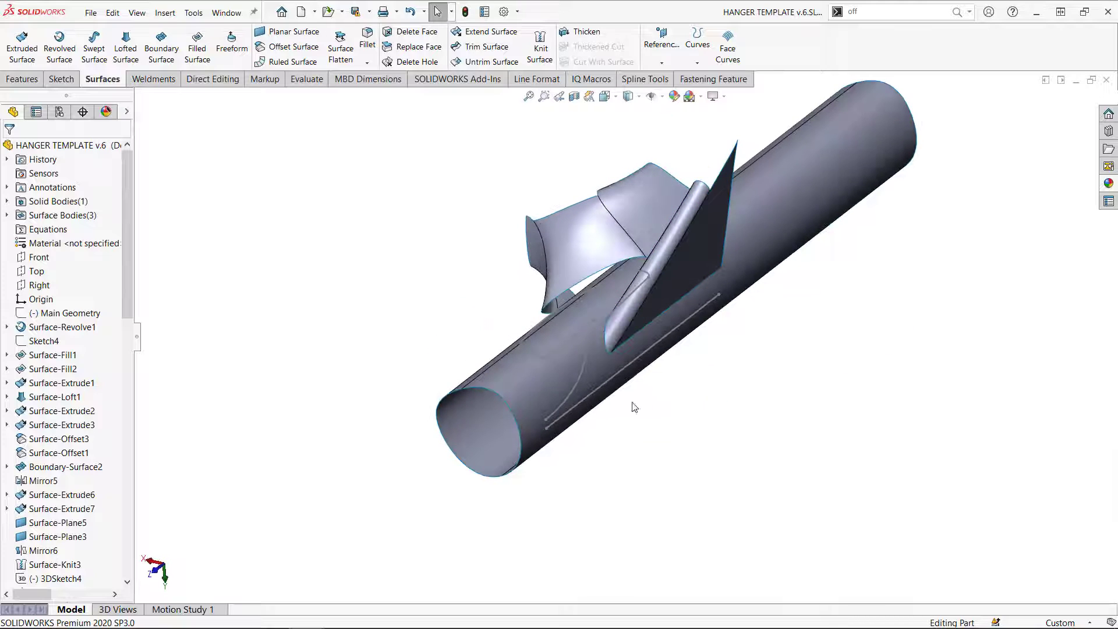
# Step: Reopen 3DSketch36 and pull back the neighbouring ends of the curved yoke offset and the straight seam offset
pyautogui.rightClick(595, 392)
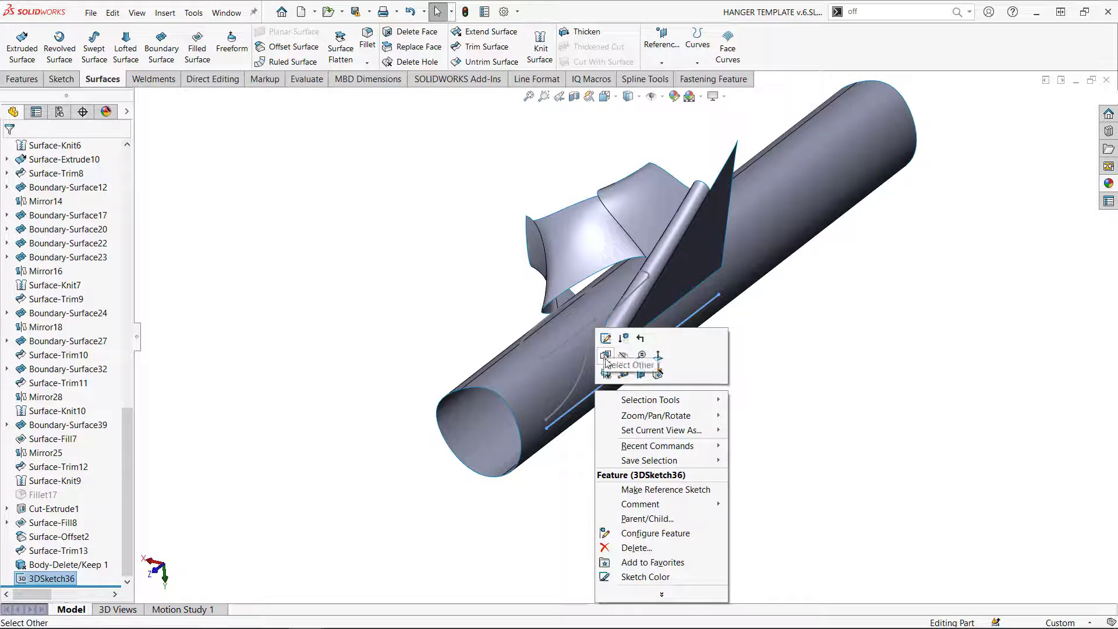
pyautogui.click(606, 339)
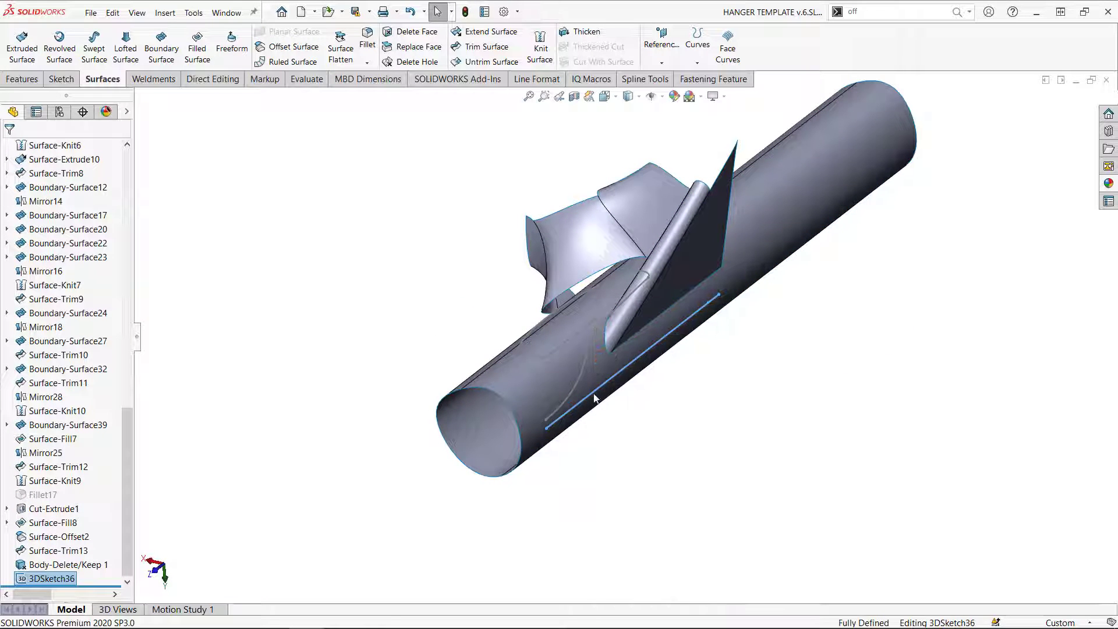
pyautogui.scroll(-3, 567, 405)
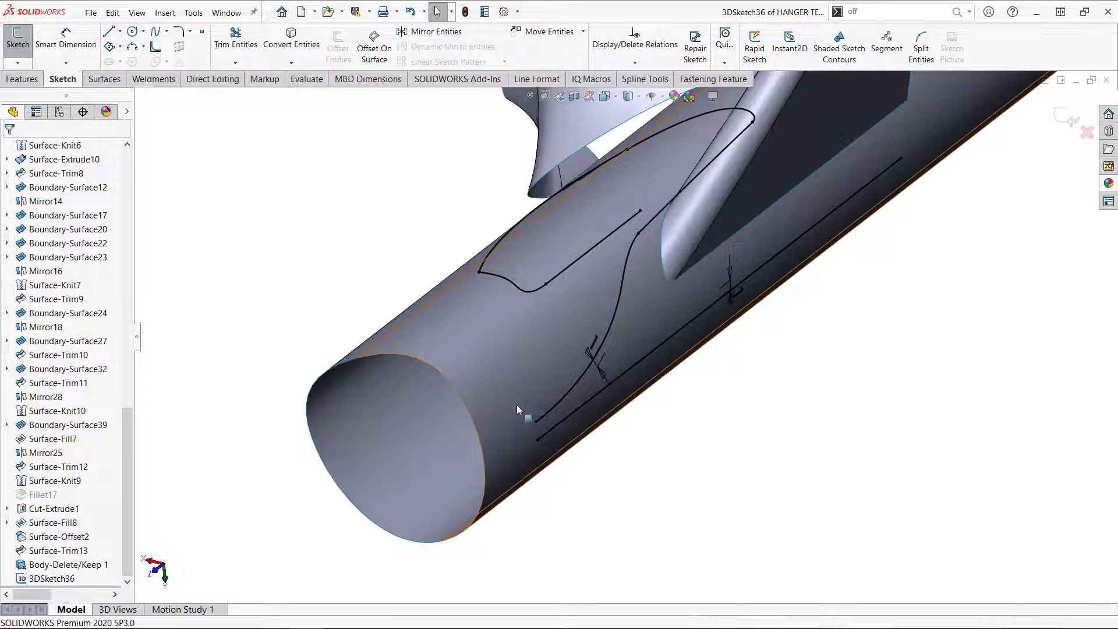
pyautogui.moveTo(494, 386)
pyautogui.mouseDown(button='middle')
pyautogui.moveTo(588, 419)
pyautogui.moveTo(516, 403)
pyautogui.mouseUp(button='middle')
pyautogui.scroll(-2, 535, 413)
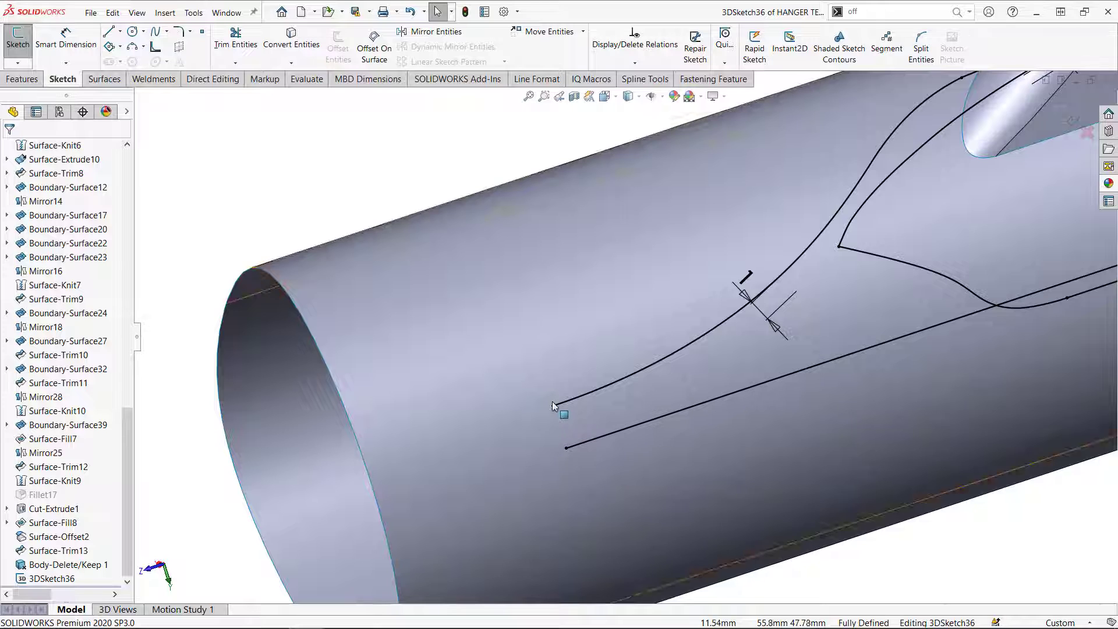
pyautogui.moveTo(570, 404); pyautogui.dragTo(643, 369)
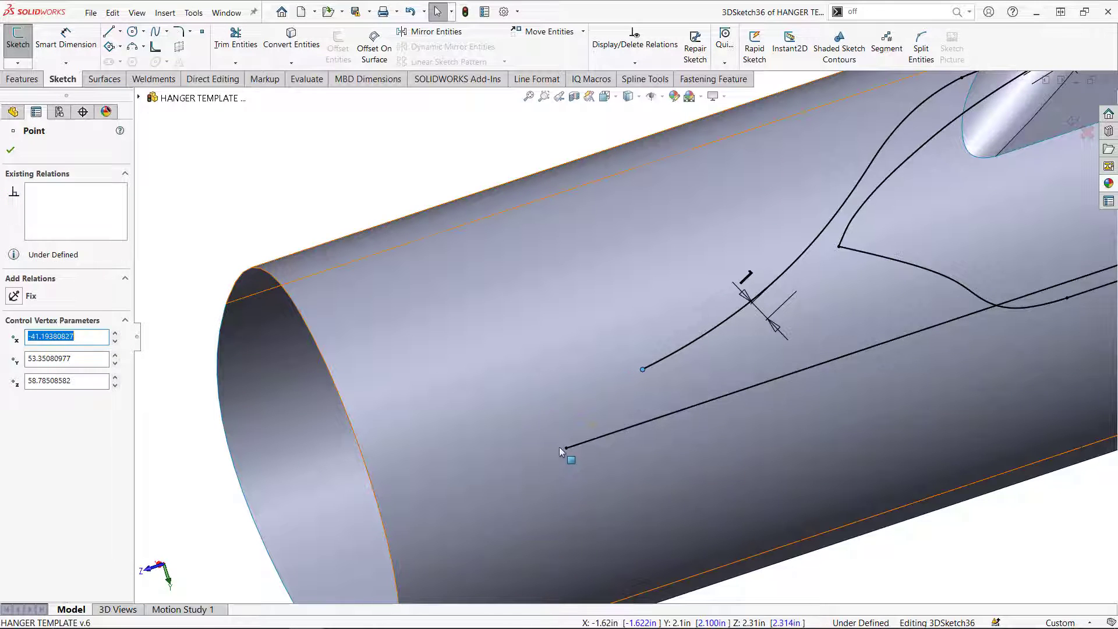
pyautogui.moveTo(568, 448); pyautogui.dragTo(682, 408)
# Step: Shorten the ends of both offset curves further and move the curved offset's 1 mm dimension clear of the gap
pyautogui.scroll(4, 631, 429)
pyautogui.moveTo(877, 498); pyautogui.dragTo(892, 313, button='middle')
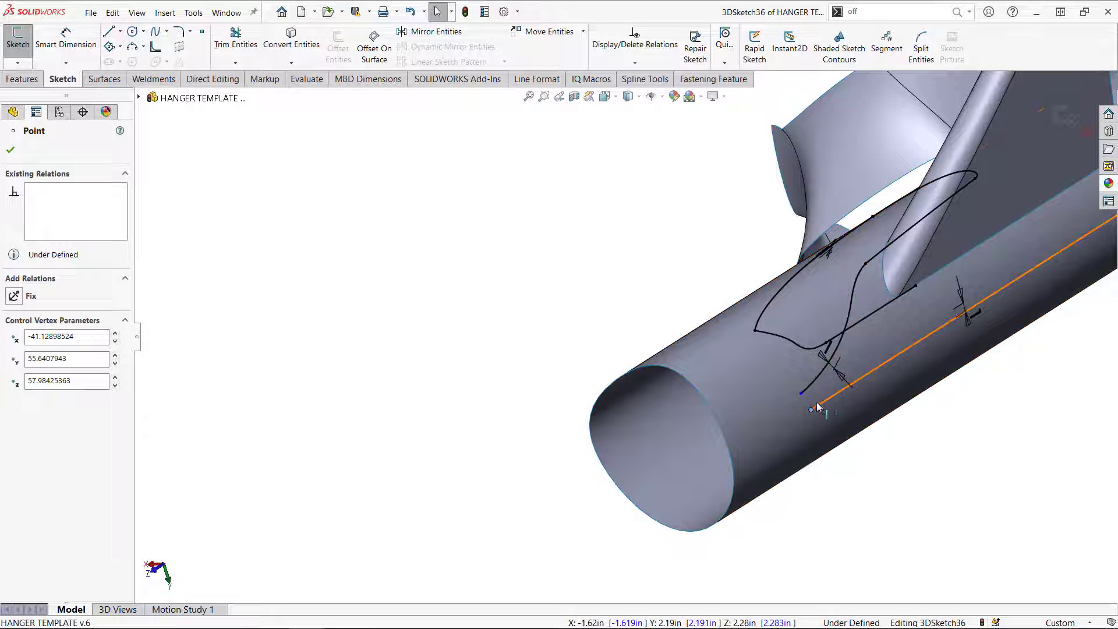
pyautogui.moveTo(812, 411)
pyautogui.mouseDown()
pyautogui.moveTo(879, 375)
pyautogui.moveTo(845, 388)
pyautogui.moveTo(851, 341)
pyautogui.moveTo(838, 362)
pyautogui.mouseUp()
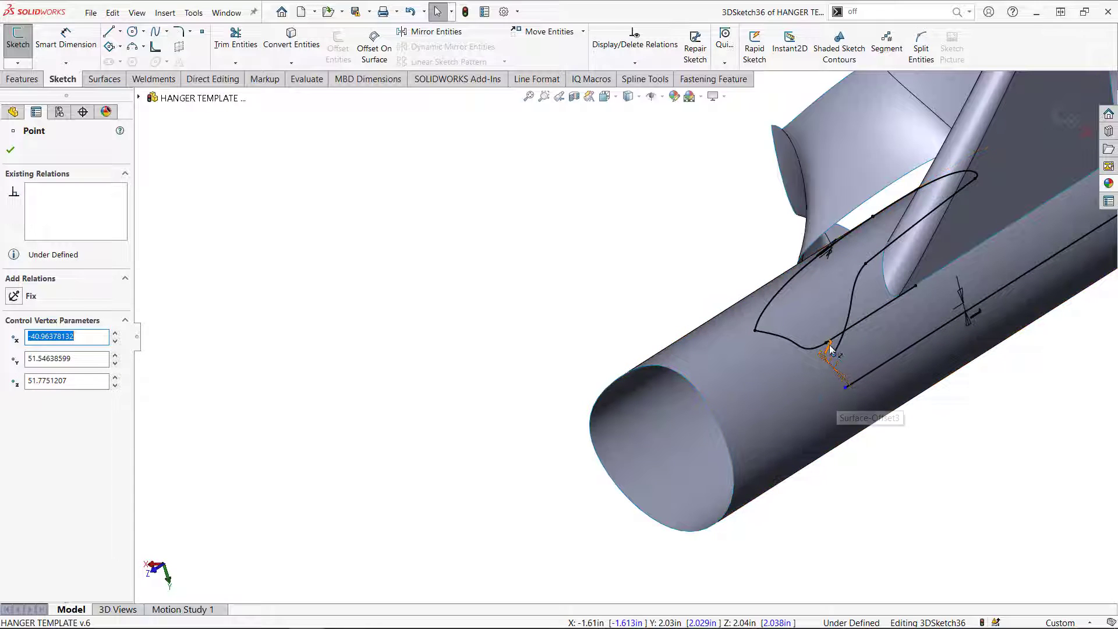
pyautogui.click(862, 280)
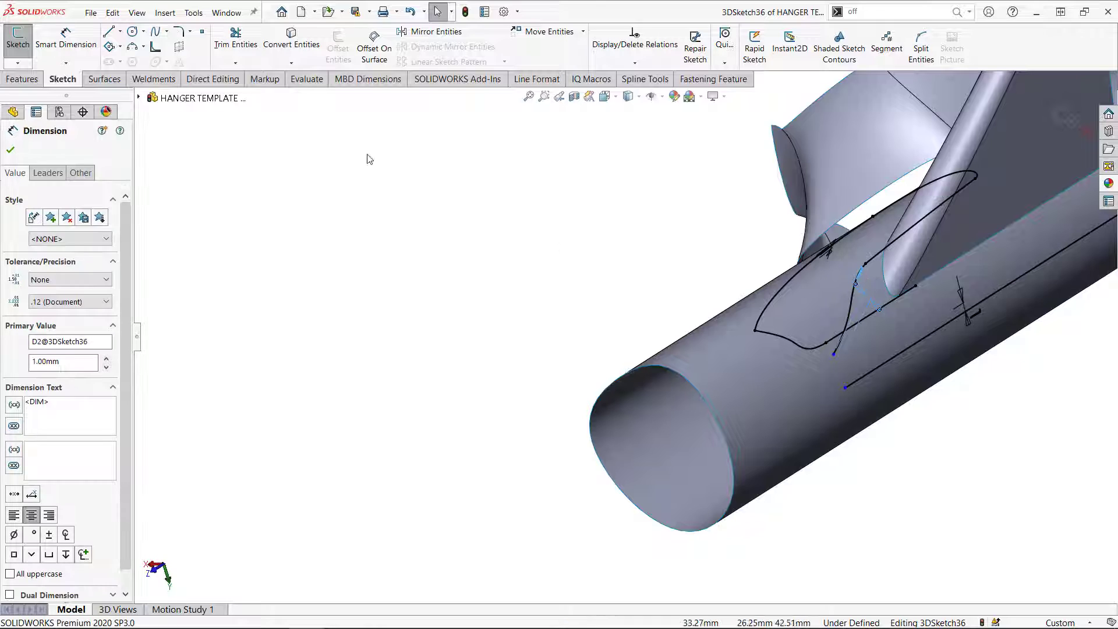
# Step: Hide the copied bar surface and show the hanger's solid body again
pyautogui.click(747, 367)
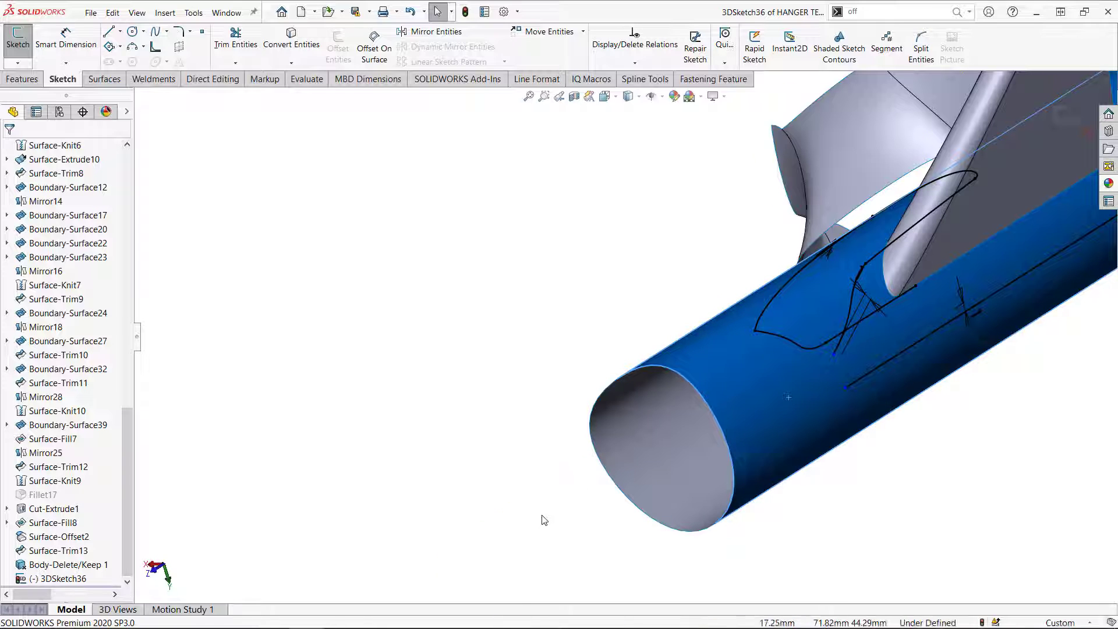
pyautogui.click(857, 343)
pyautogui.click(857, 340)
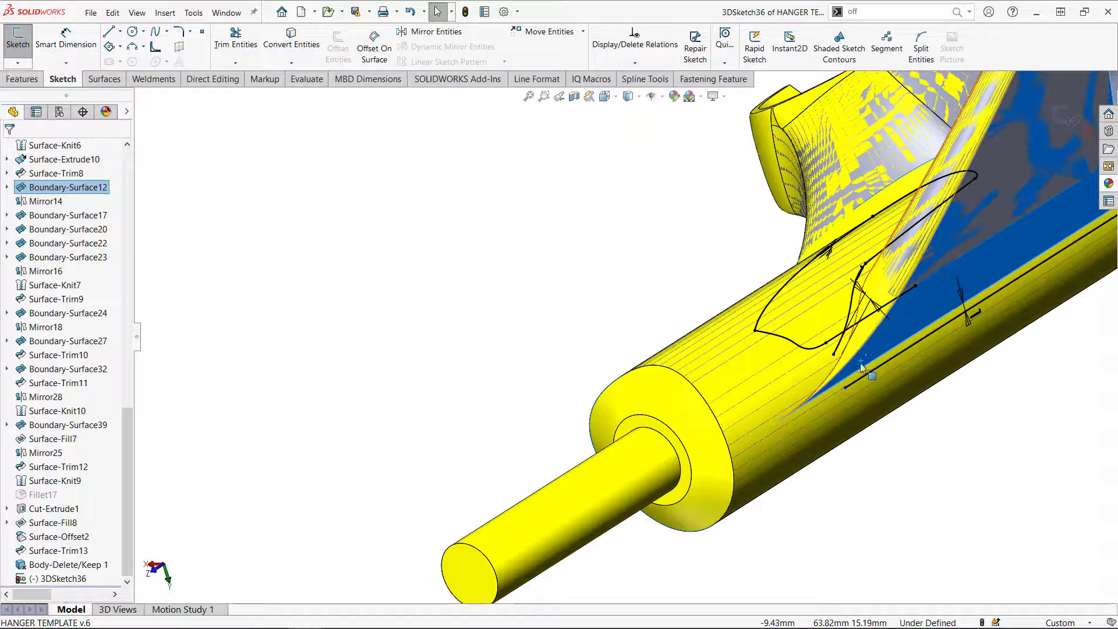
pyautogui.click(910, 482)
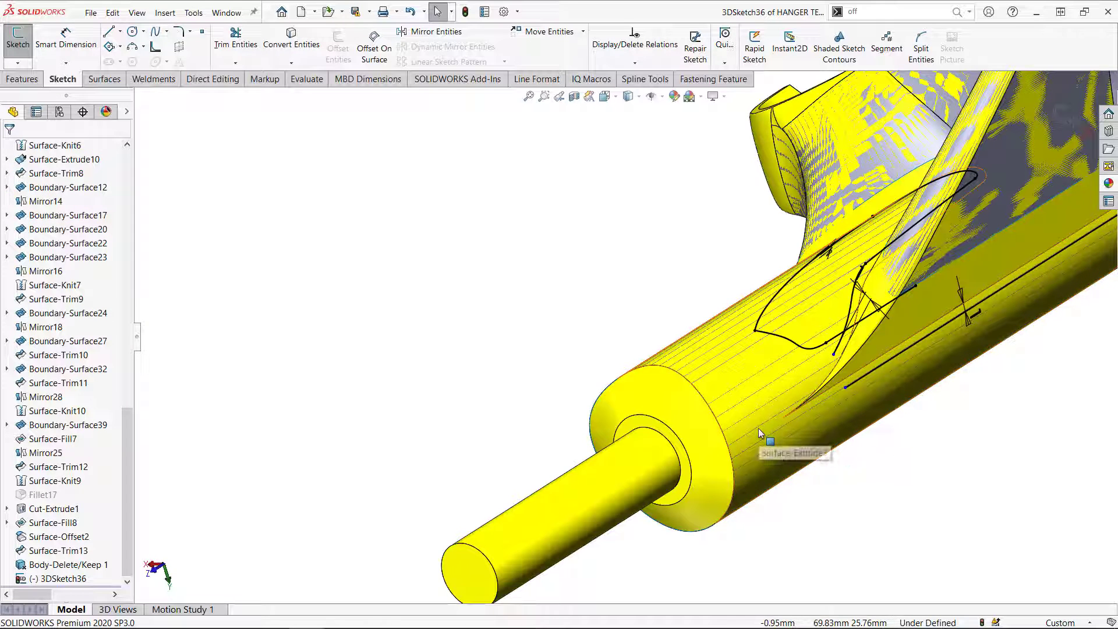
pyautogui.press('Tab')
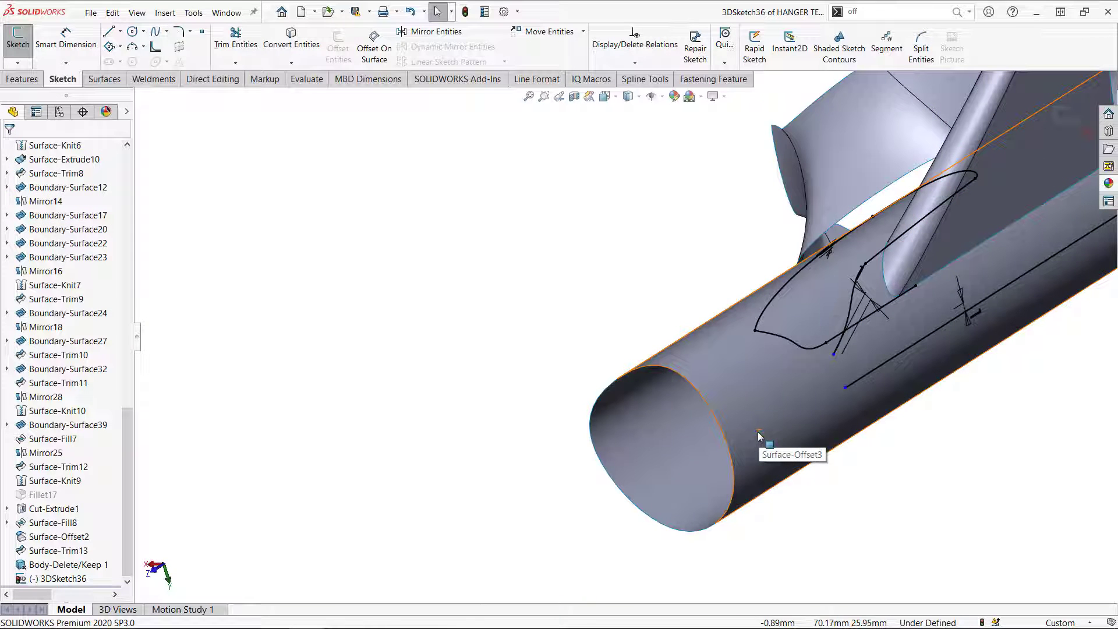
pyautogui.press('Tab')
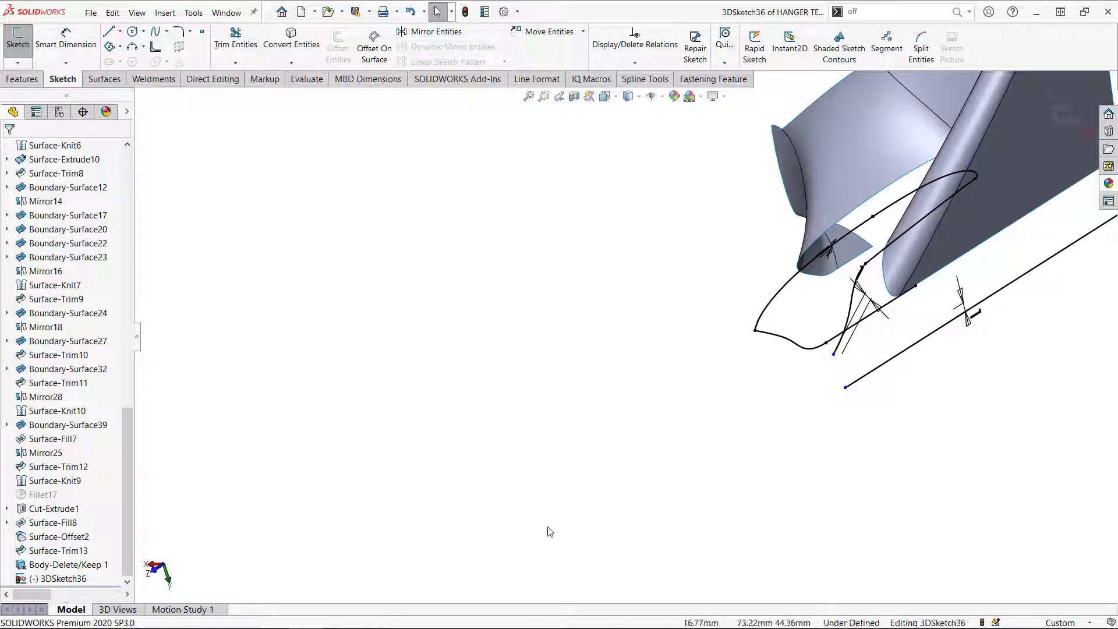
pyautogui.hotkey('shift', 'Tab')
pyautogui.scroll(-4, 910, 313)
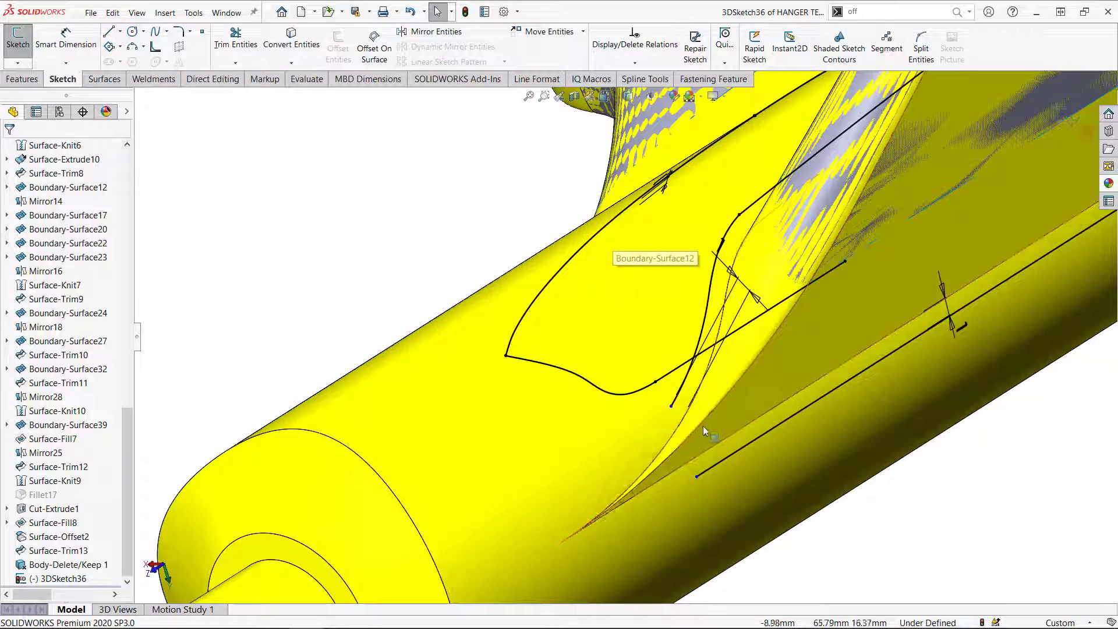
# Step: Try to draw a Spline on Surface over the solid body, joining the end of the curved offset to the end of the straight seam offset
pyautogui.click(167, 32)
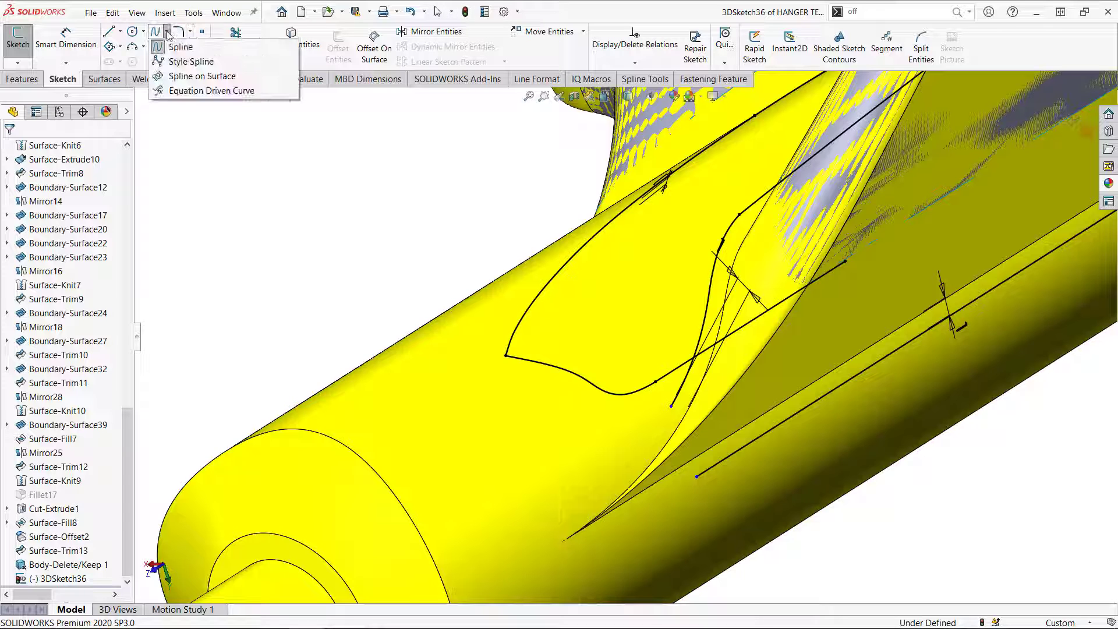
pyautogui.click(512, 459)
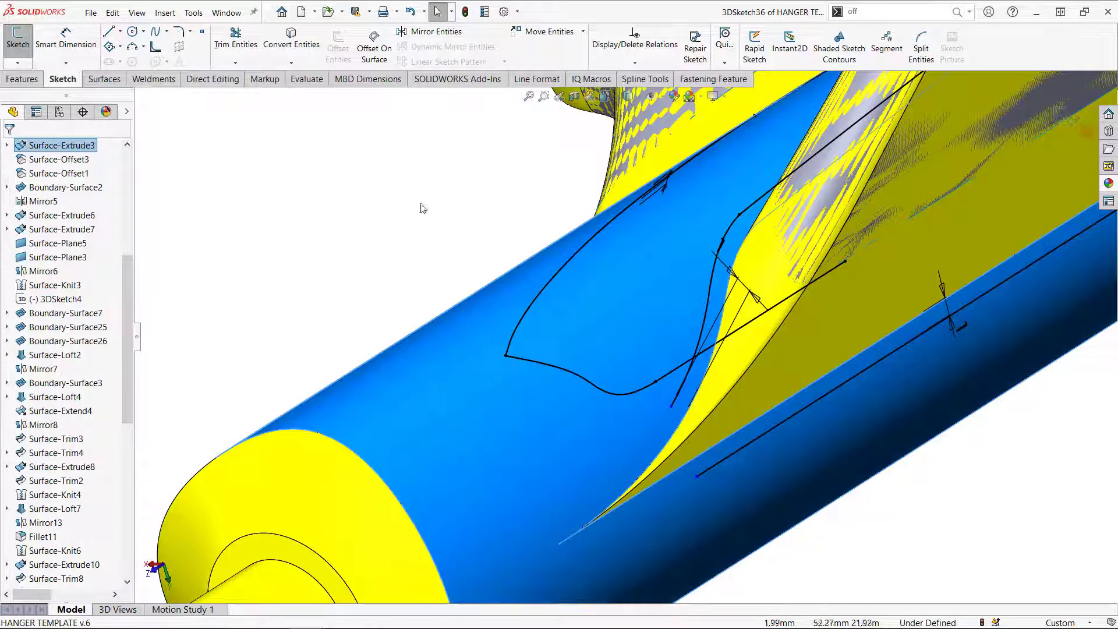
pyautogui.click(167, 32)
pyautogui.click(170, 76)
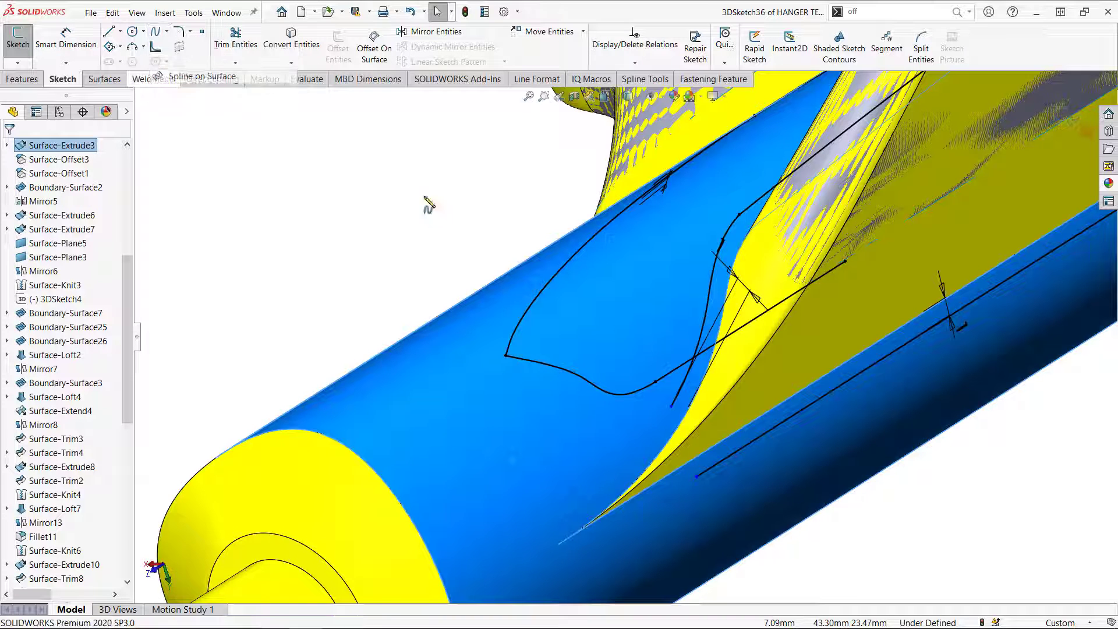
pyautogui.click(671, 406)
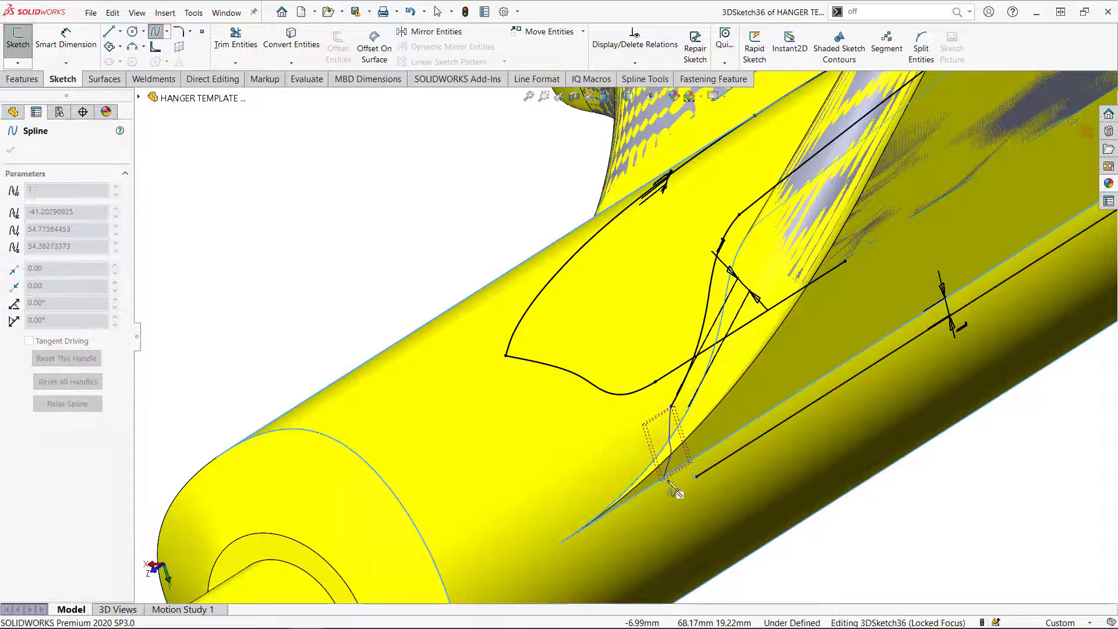
pyautogui.click(697, 477)
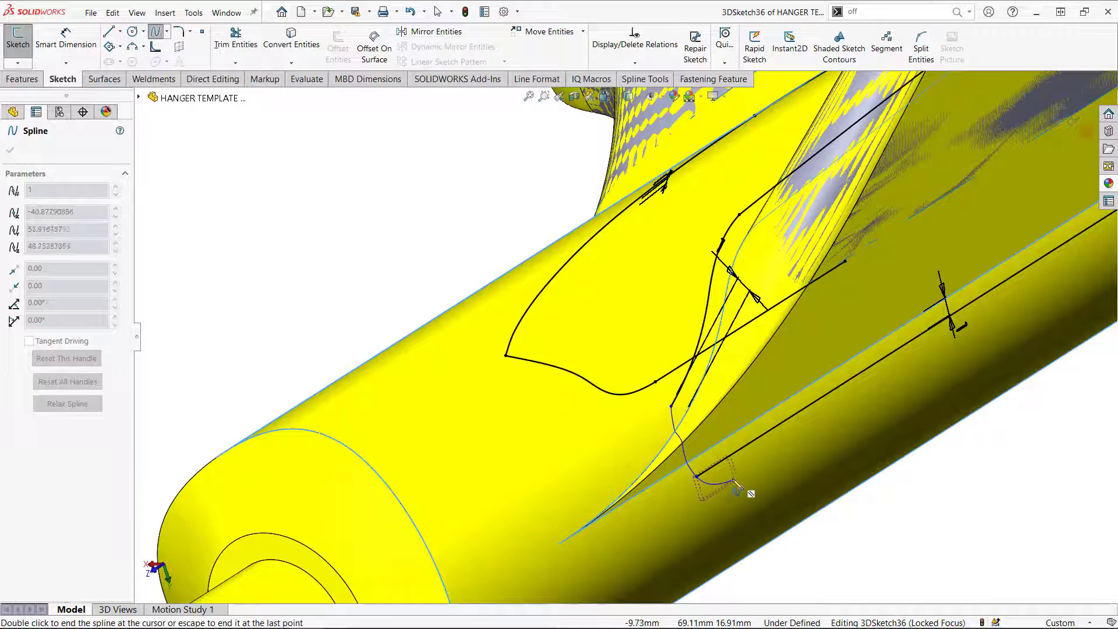
pyautogui.press('Escape')
pyautogui.scroll(-8, 689, 436)
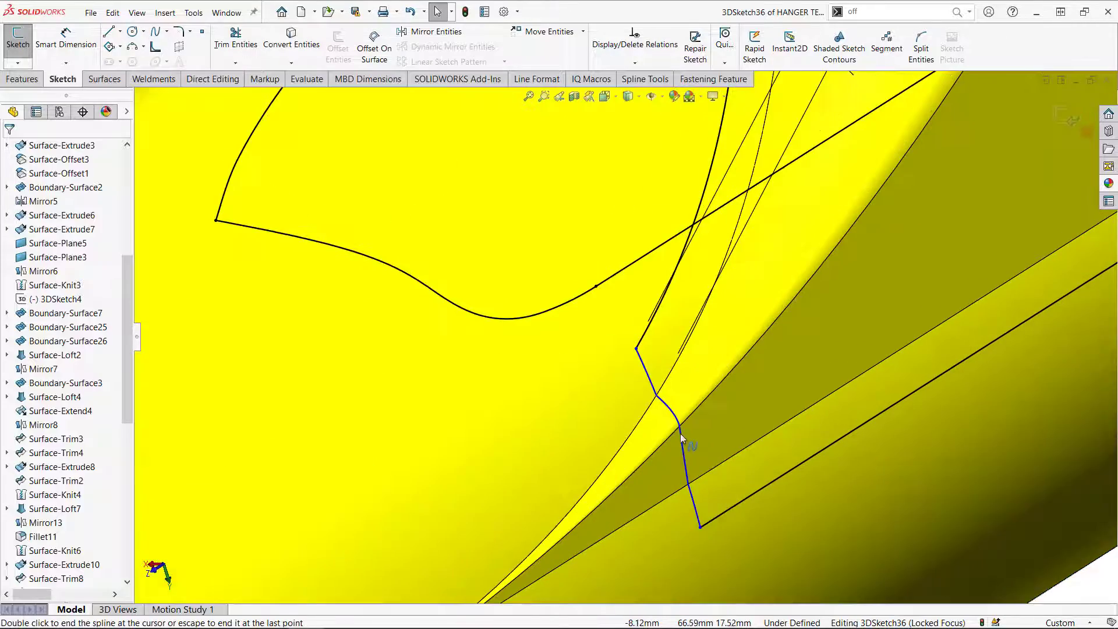
pyautogui.moveTo(661, 318); pyautogui.dragTo(711, 382, button='middle')
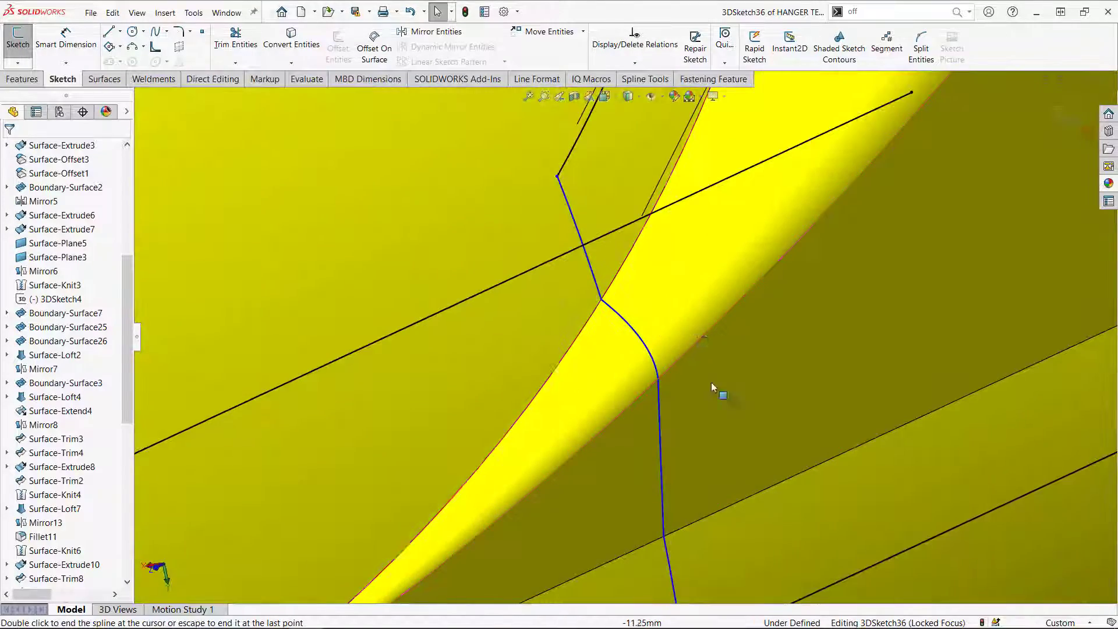
pyautogui.scroll(10, 711, 424)
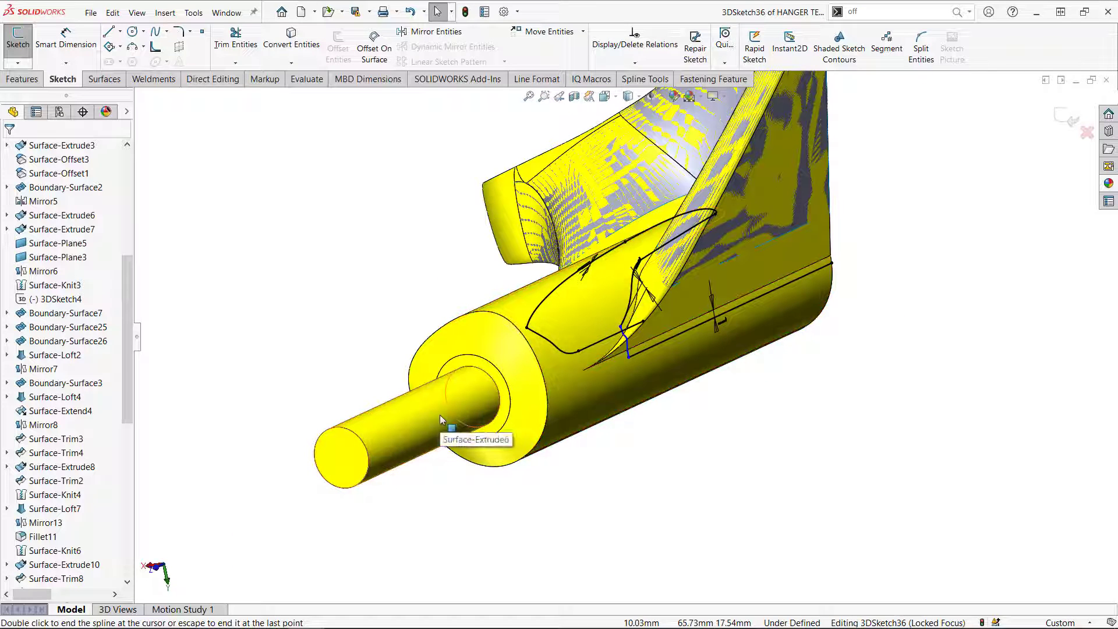
# Step: Hide the solid body, leaving the copied bar surface visible, and delete the jagged spline between the offset ends
pyautogui.press('Tab')
pyautogui.hotkey('shift', 'Tab')
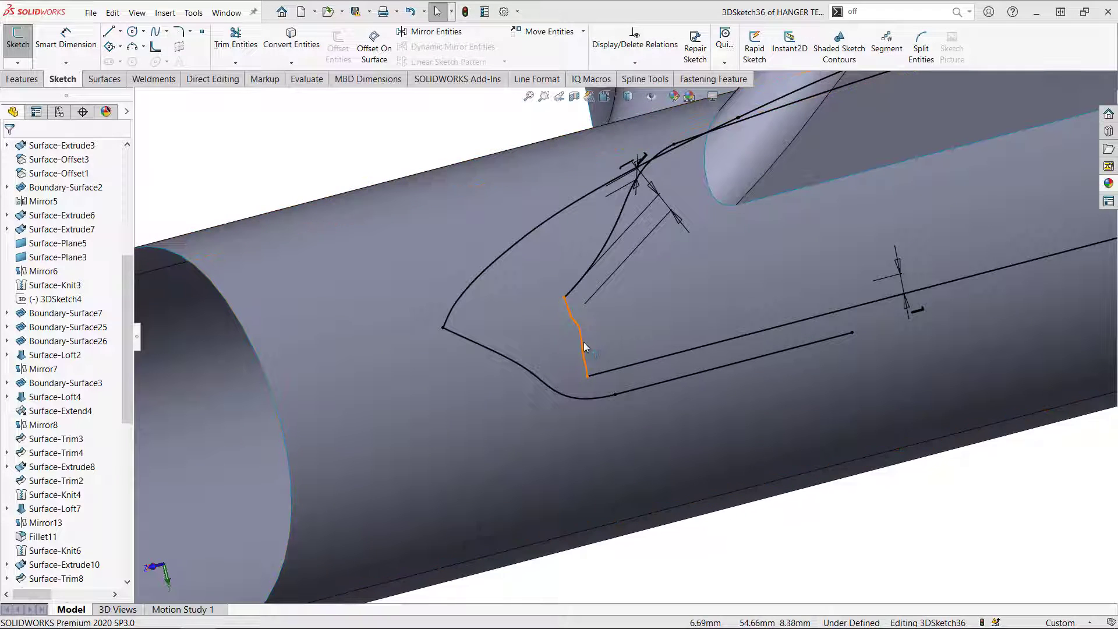
pyautogui.click(584, 347)
pyautogui.press('Delete')
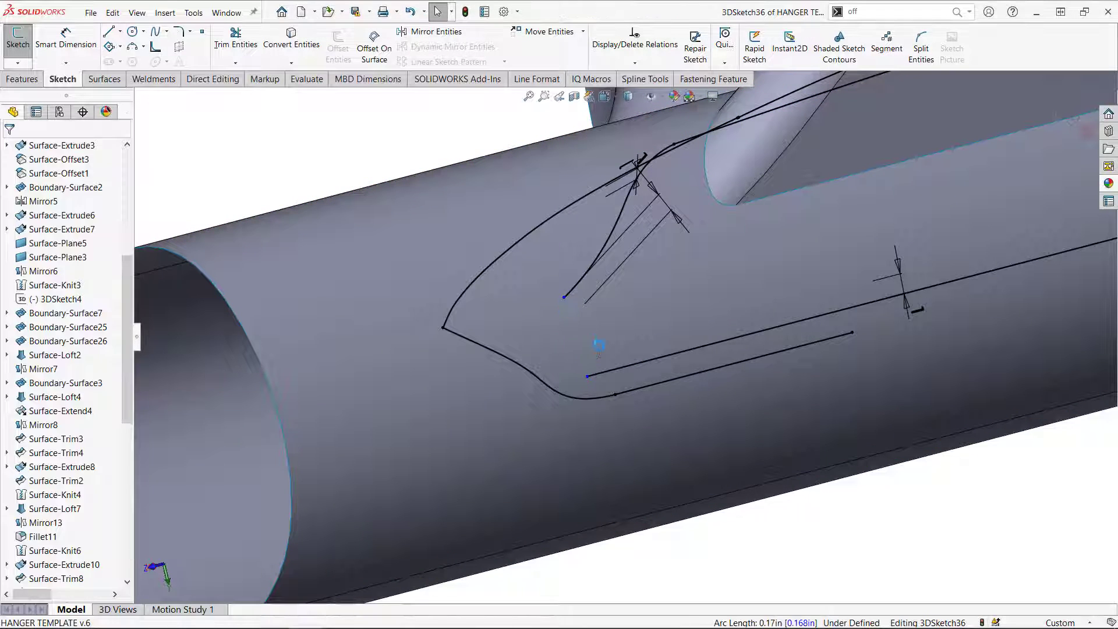
# Step: Draw a Spline on Surface across the bar surface from the end of the curved offset to the end of the straight seam offset
pyautogui.click(655, 324)
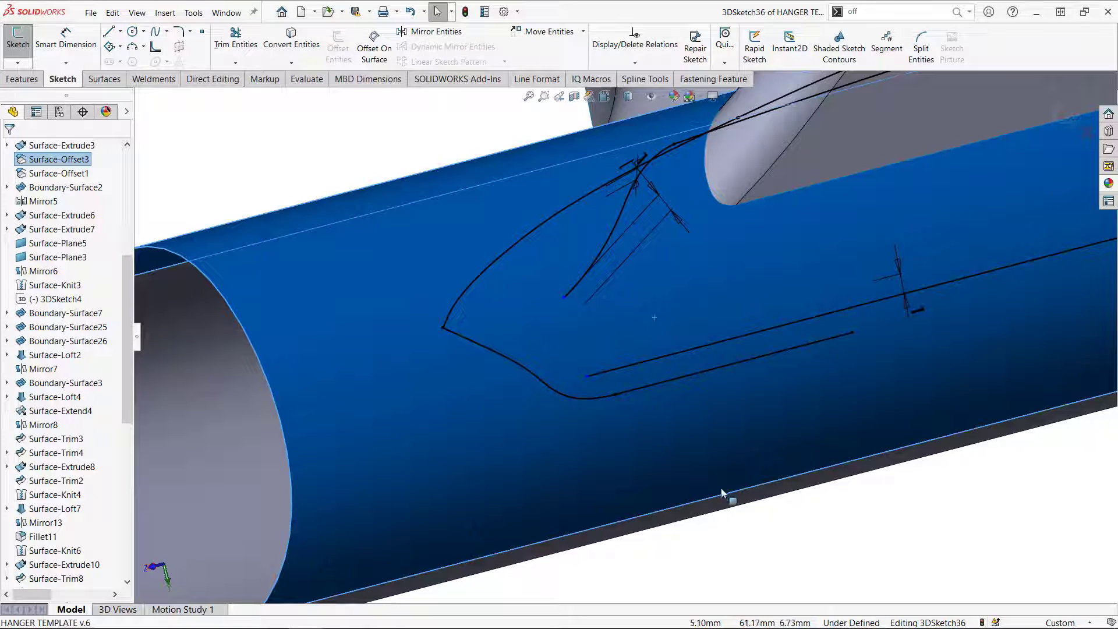
pyautogui.click(827, 530)
pyautogui.middleClick(799, 481)
pyautogui.moveTo(799, 481)
pyautogui.mouseDown(button='middle')
pyautogui.moveTo(771, 484)
pyautogui.moveTo(776, 452)
pyautogui.moveTo(744, 468)
pyautogui.mouseUp(button='middle')
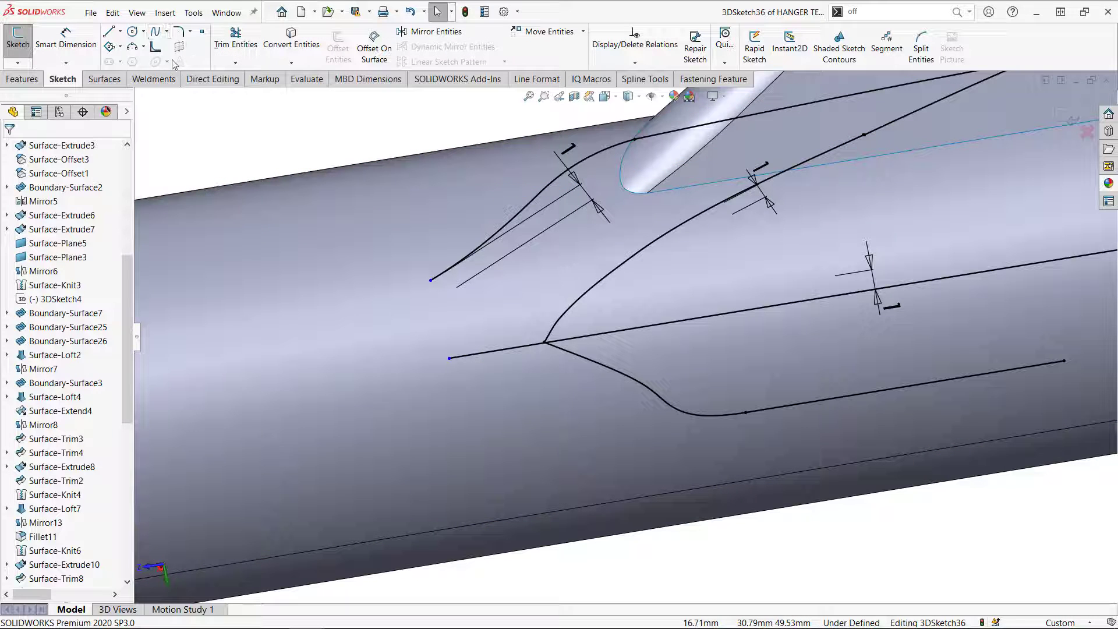
pyautogui.click(309, 258)
pyautogui.click(167, 32)
pyautogui.click(172, 75)
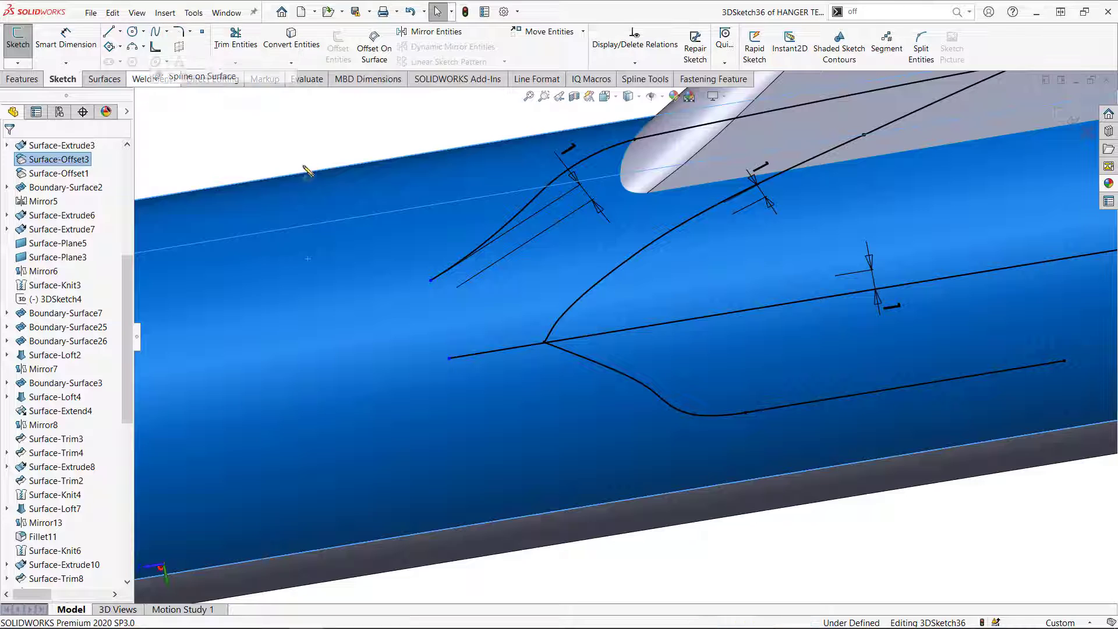
pyautogui.scroll(-3, 437, 294)
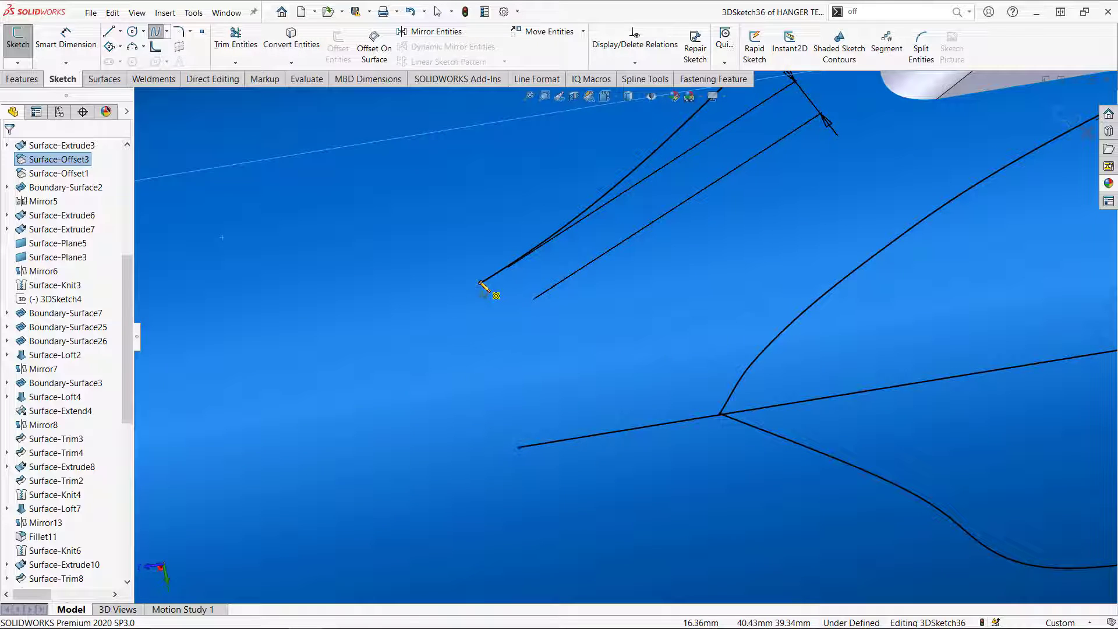
pyautogui.click(481, 283)
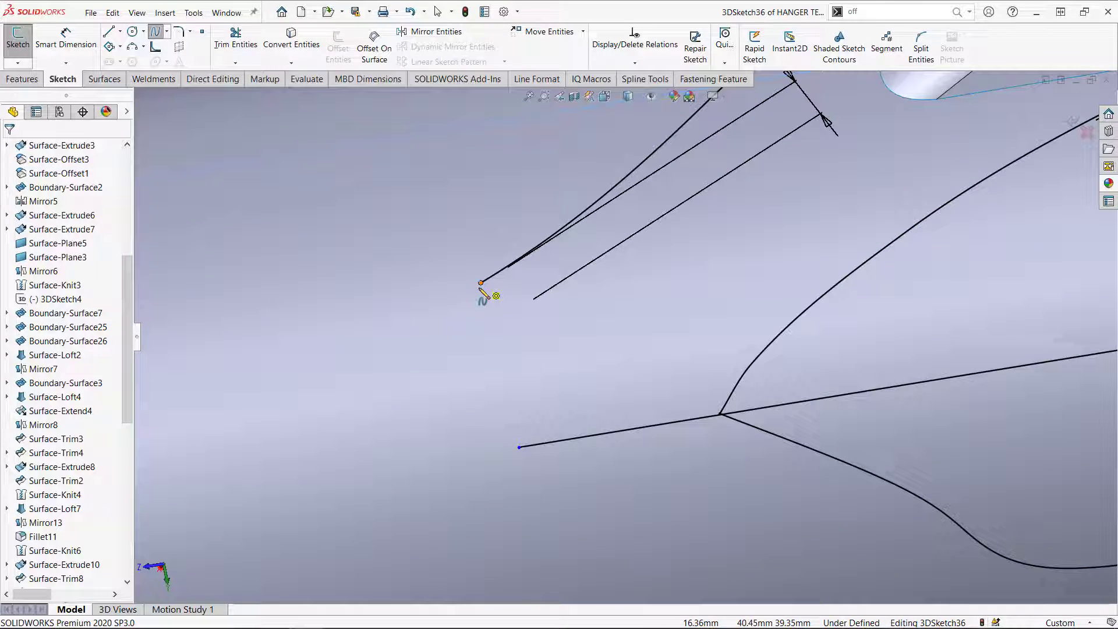
pyautogui.click(519, 448)
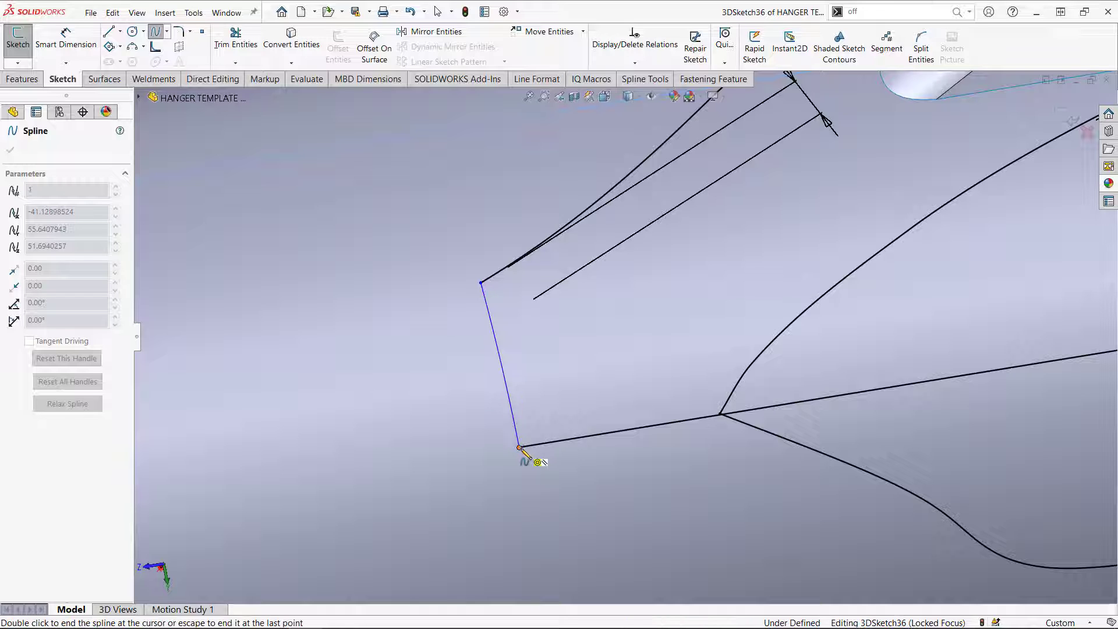
pyautogui.press('Escape')
pyautogui.press('Escape')
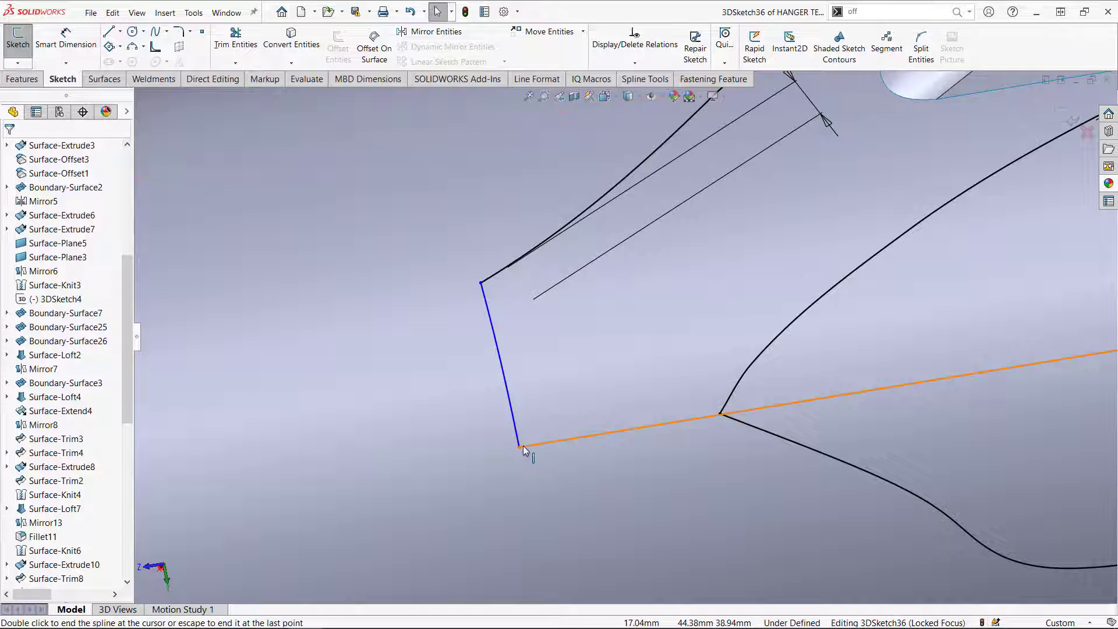
# Step: Try to add an equal curvature relation between the new spline and the straight seam offset at their shared endpoint
pyautogui.click(522, 448)
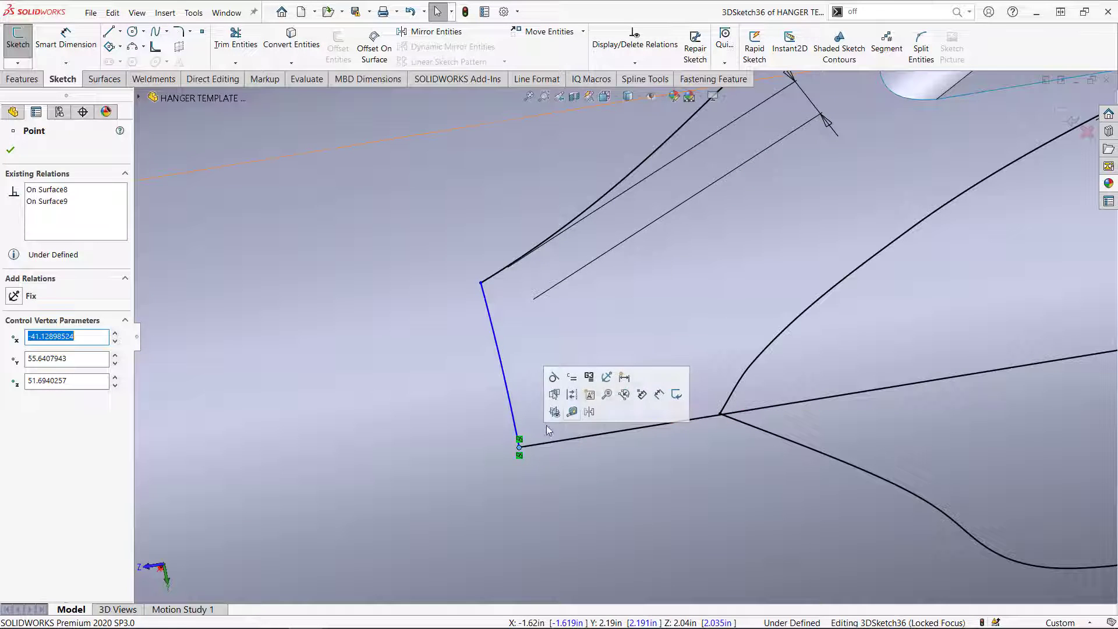
pyautogui.click(576, 381)
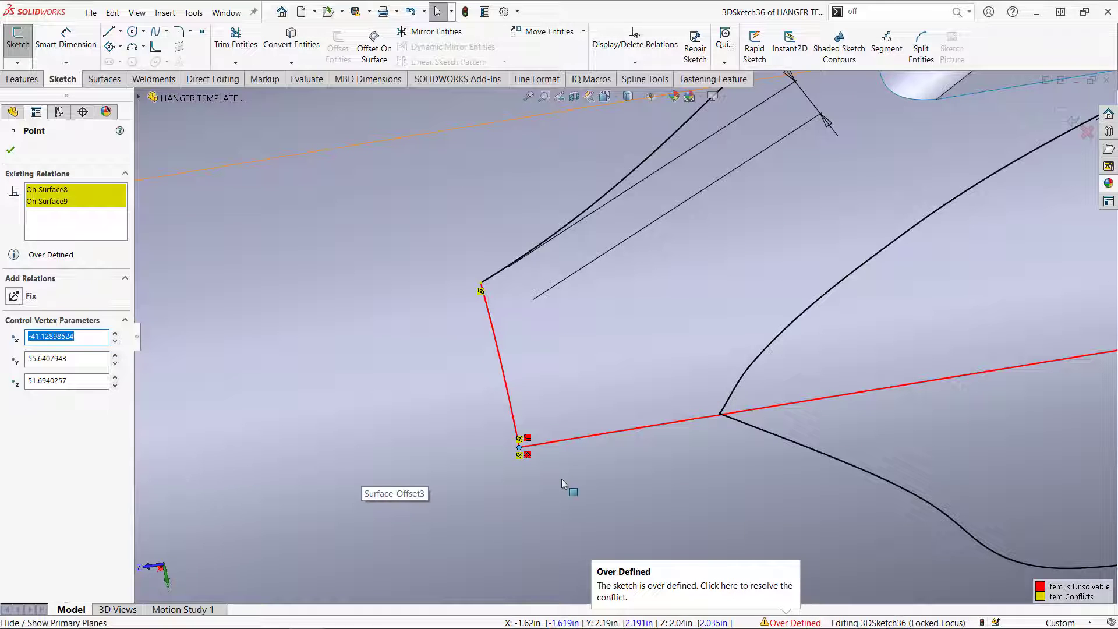
pyautogui.hotkey('ctrl', 'z')
# Step: Make the new spline tangent to the straight seam offset at their shared endpoint
pyautogui.click(519, 447)
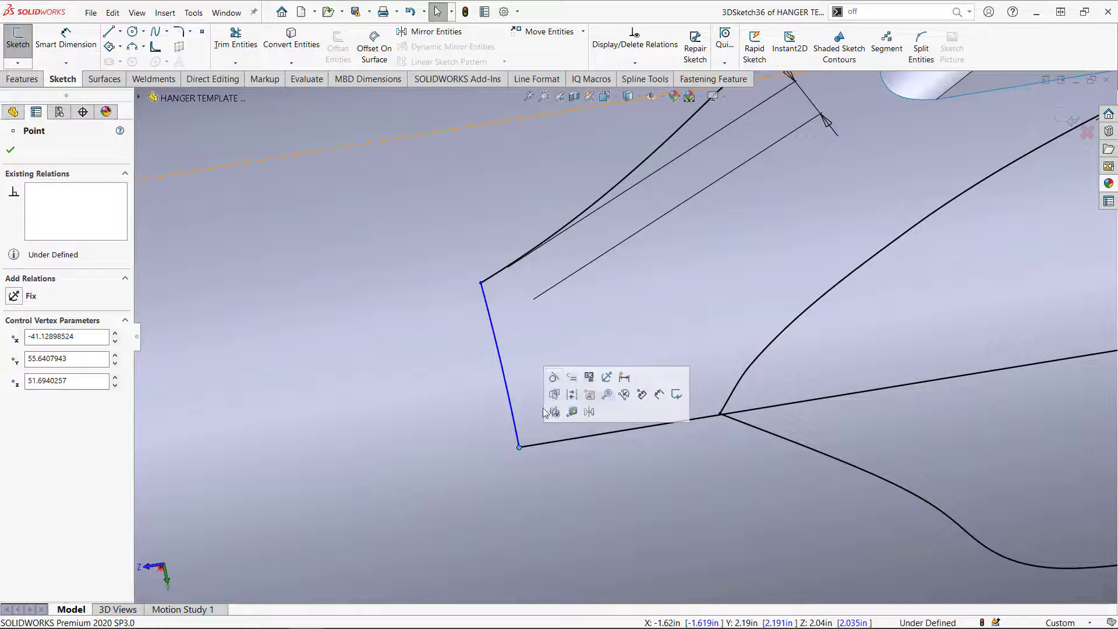
pyautogui.click(555, 377)
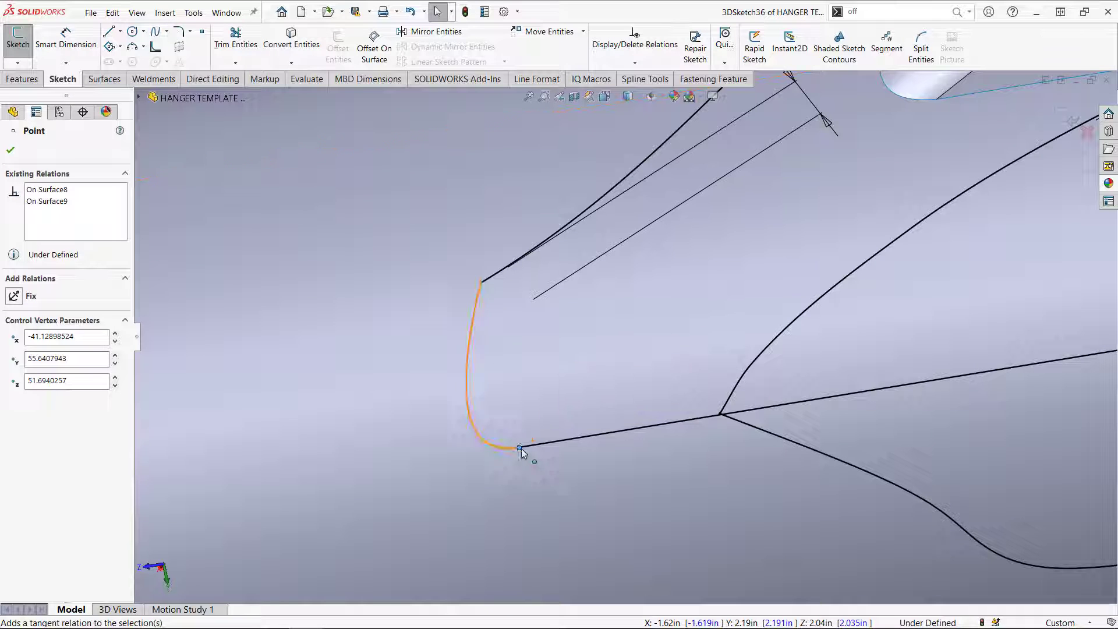
# Step: Try to make the spline's other end tangent to the curved yoke offset at their shared endpoint
pyautogui.keyDown('ctrl'); pyautogui.click(482, 284); pyautogui.keyUp('ctrl')
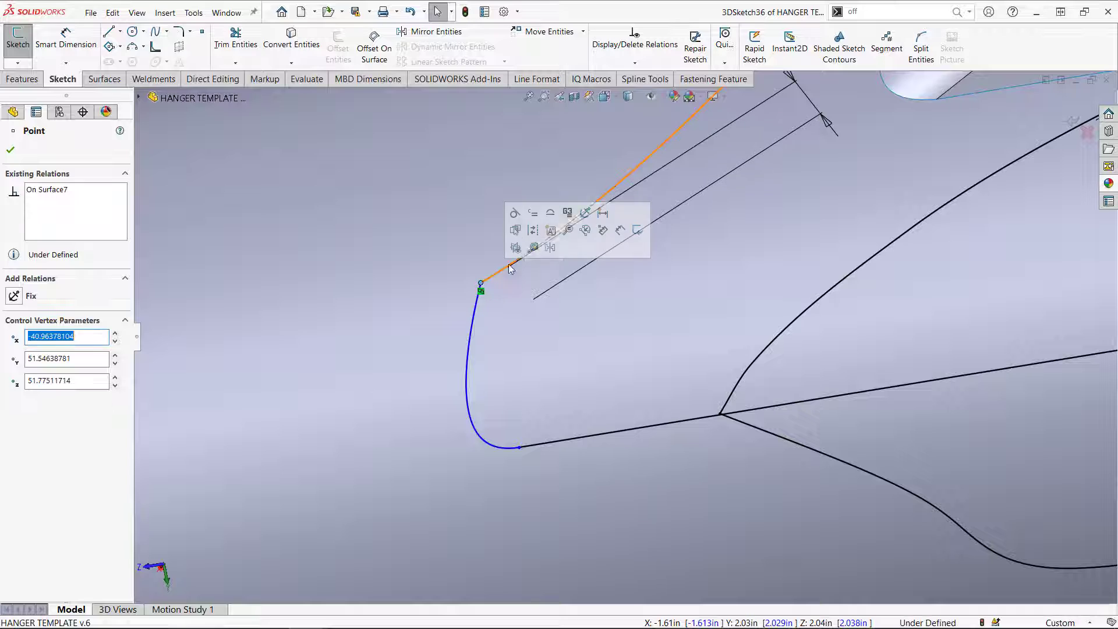
pyautogui.click(515, 214)
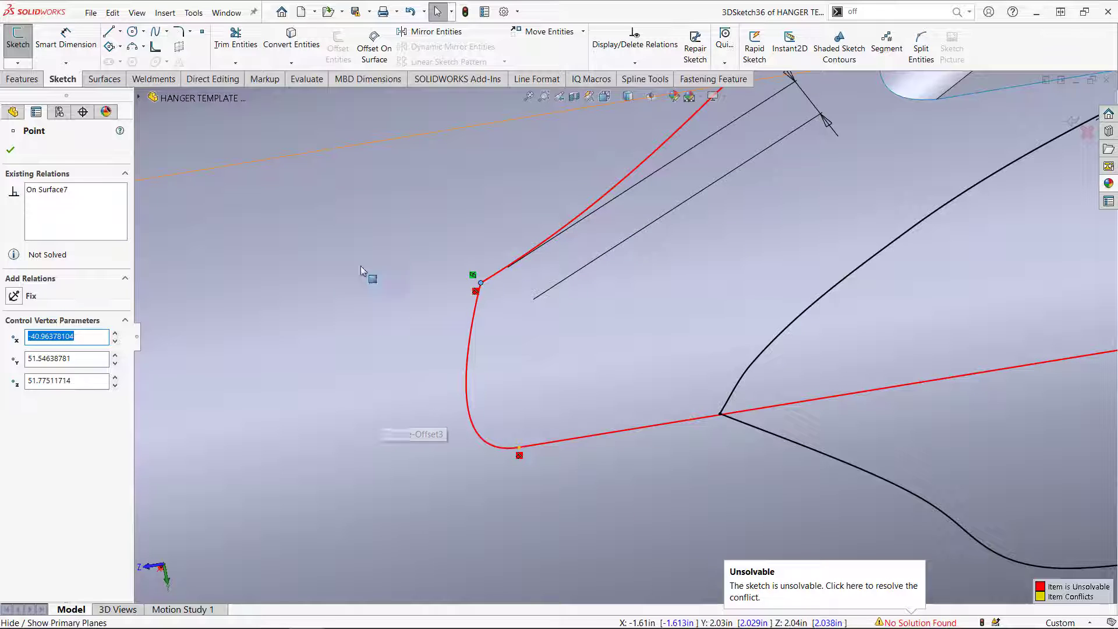
pyautogui.hotkey('ctrl', 'z')
# Step: Add an equal curvature relation between the spline and the curved yoke offset at their shared endpoint
pyautogui.click(481, 283)
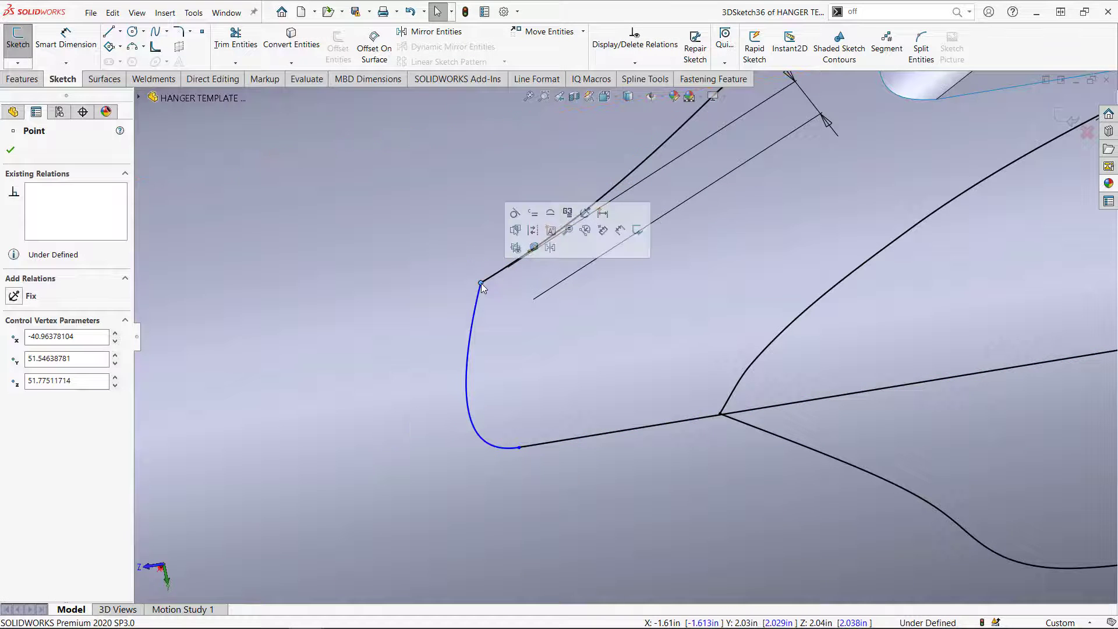
pyautogui.click(534, 215)
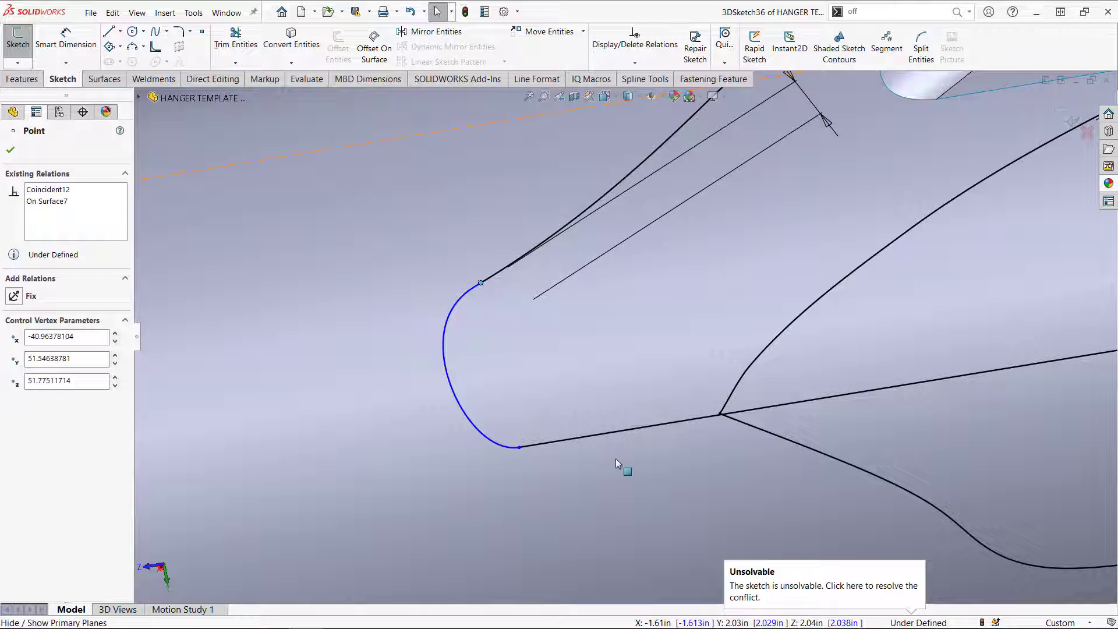
pyautogui.press('Escape')
# Step: Examine where the two curved offset segments meet at the bar's seam line on the yoke's other side
pyautogui.moveTo(533, 434); pyautogui.dragTo(539, 370, button='middle')
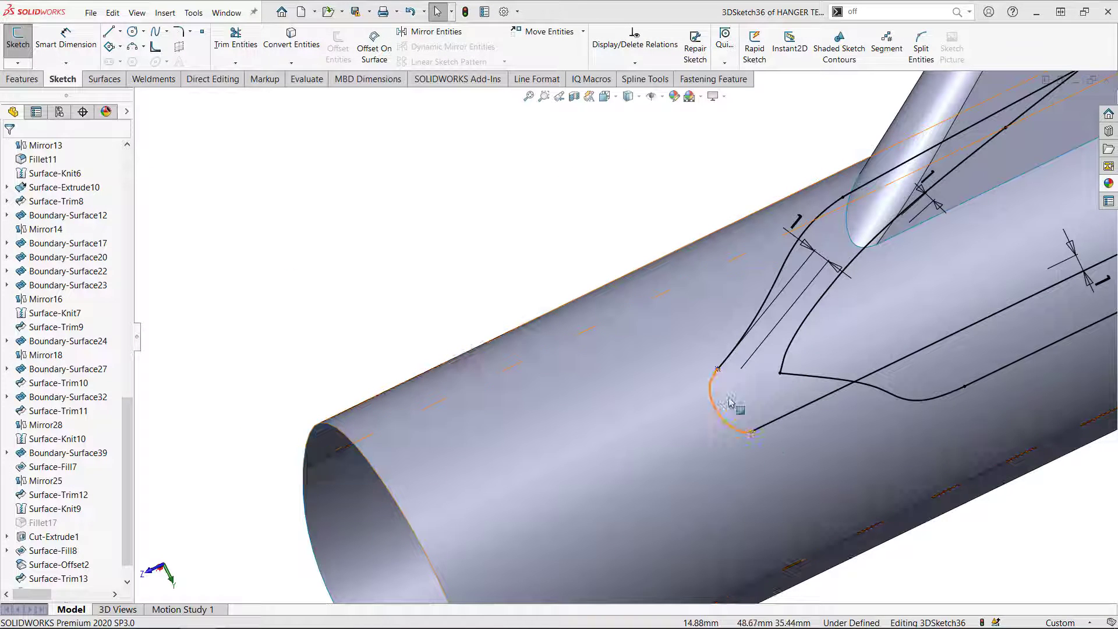
pyautogui.moveTo(579, 255)
pyautogui.mouseDown(button='middle')
pyautogui.moveTo(636, 216)
pyautogui.moveTo(868, 362)
pyautogui.moveTo(894, 344)
pyautogui.mouseUp(button='middle')
pyautogui.scroll(-10, 746, 295)
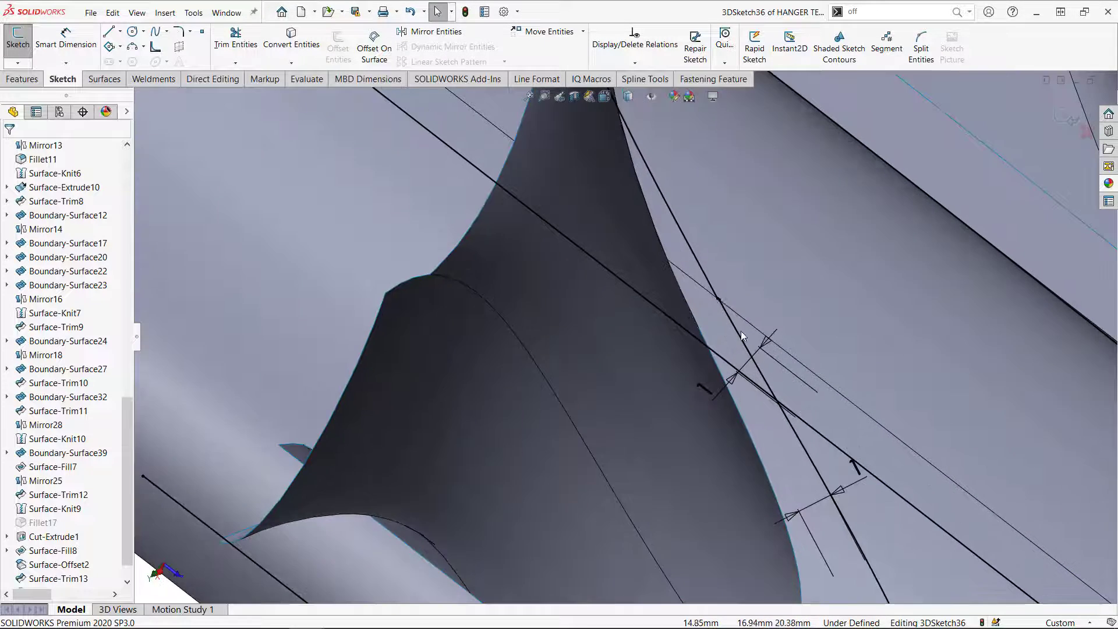
pyautogui.scroll(-4, 706, 313)
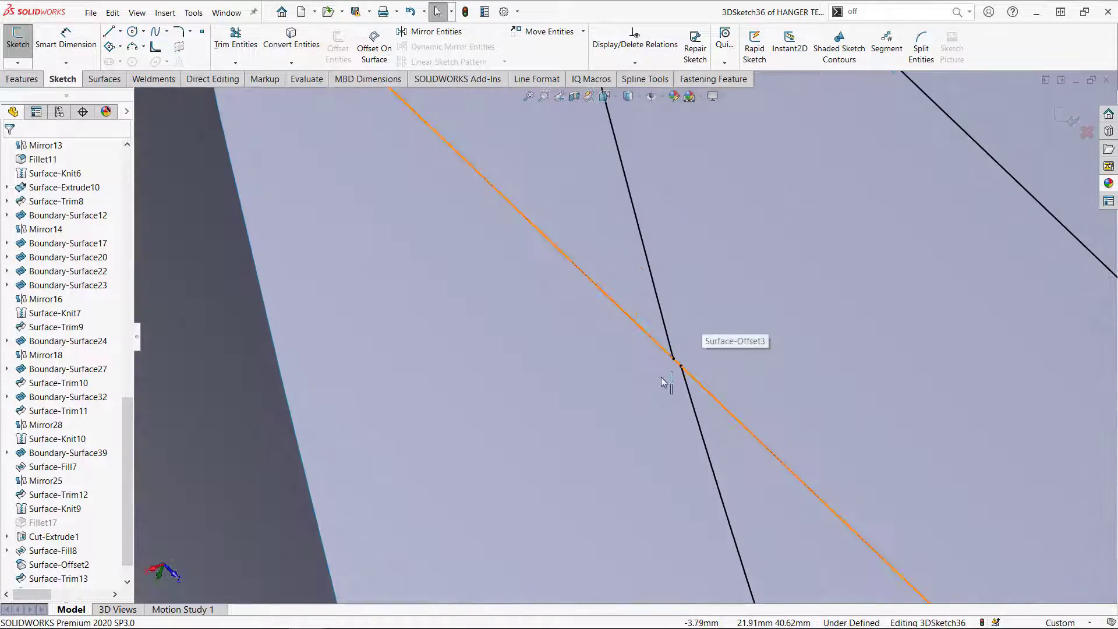
pyautogui.scroll(10, 725, 466)
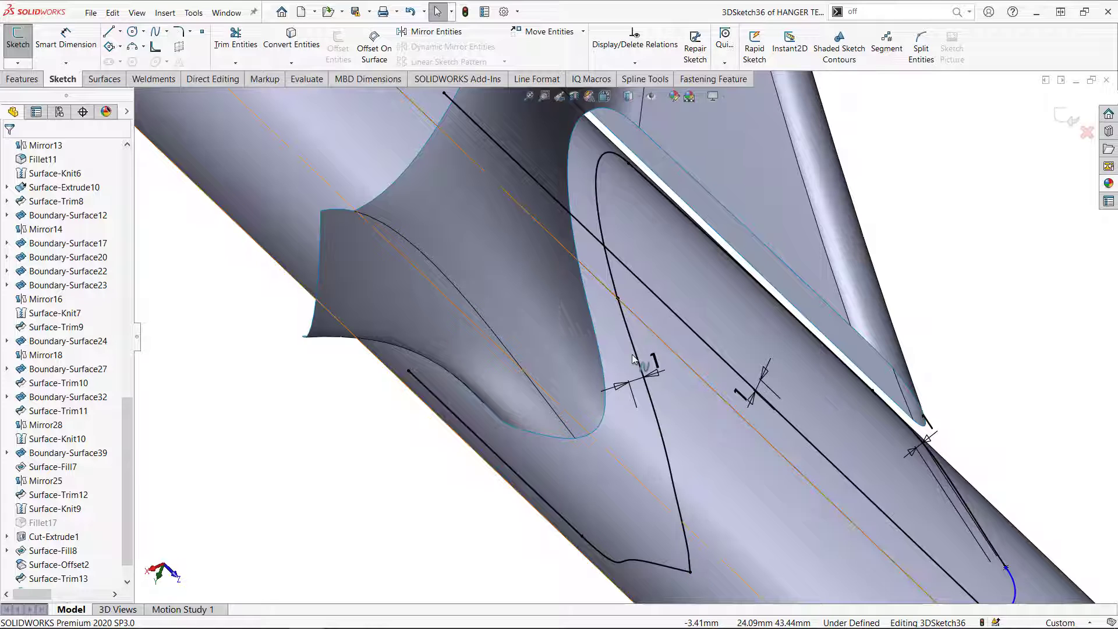
pyautogui.scroll(-5, 625, 311)
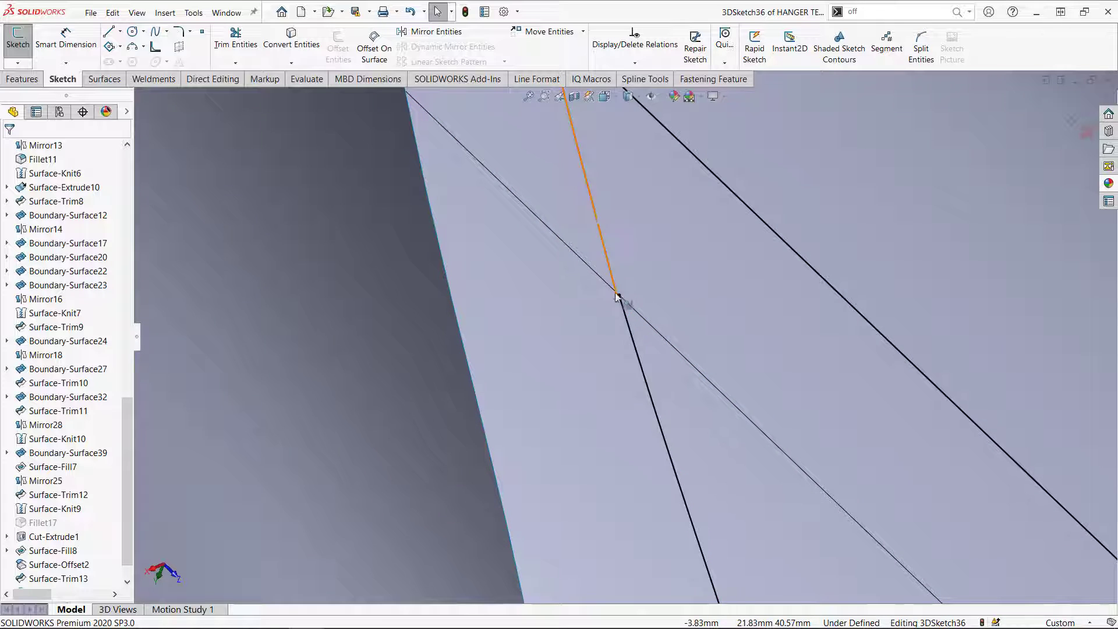
pyautogui.scroll(5, 619, 297)
# Step: Delete the Offset Entities relation from the curved offset segment that runs from the seam line toward the pointed corner
pyautogui.click(677, 491)
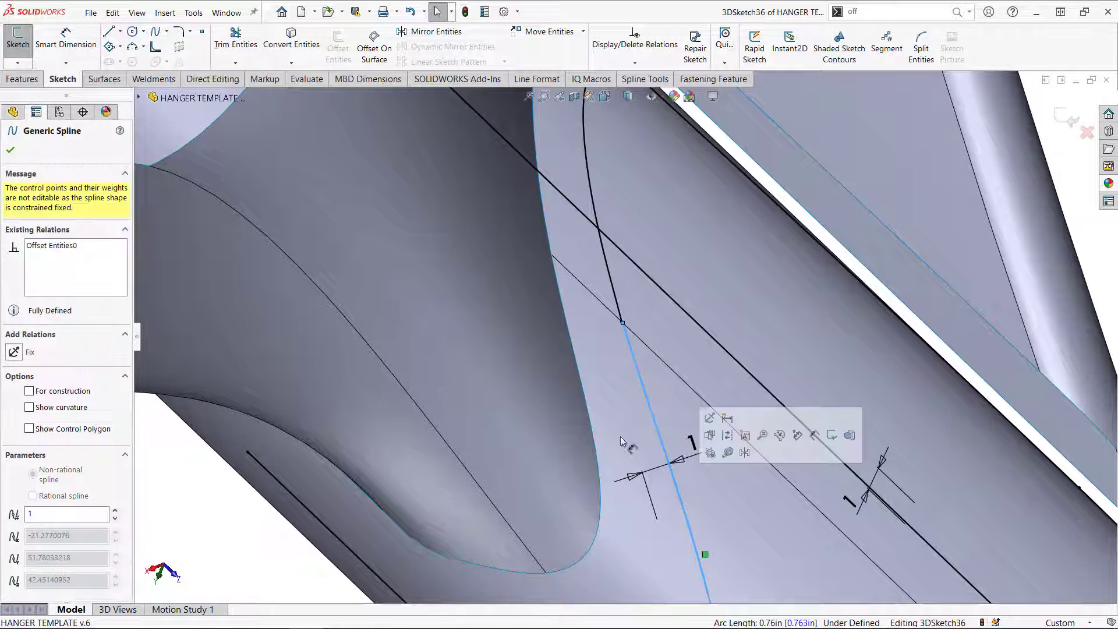
pyautogui.click(83, 250)
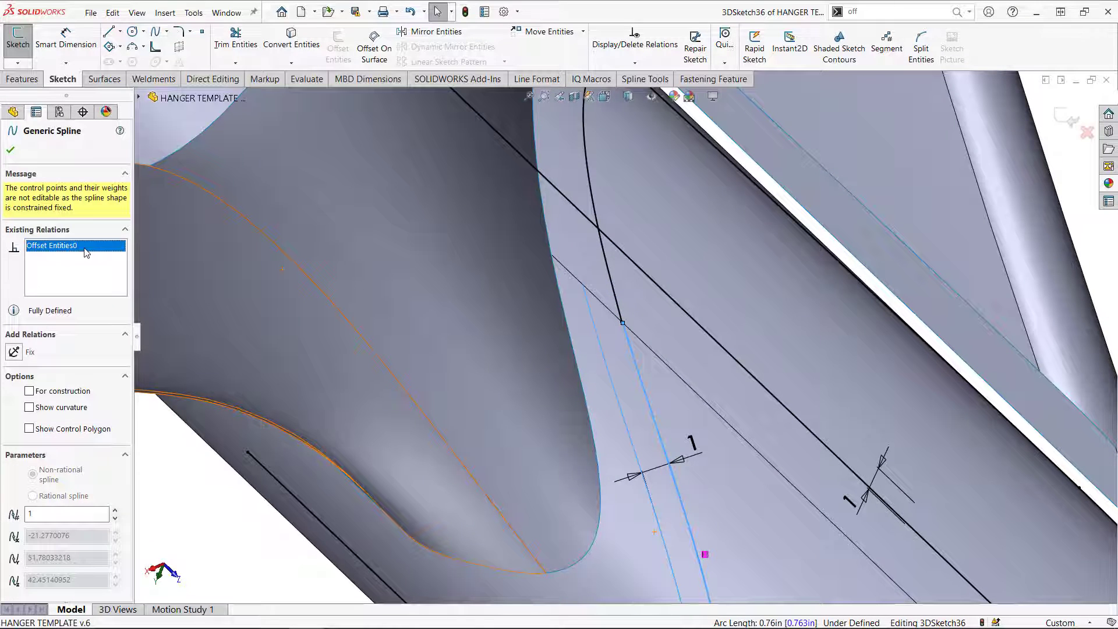
pyautogui.press('Delete')
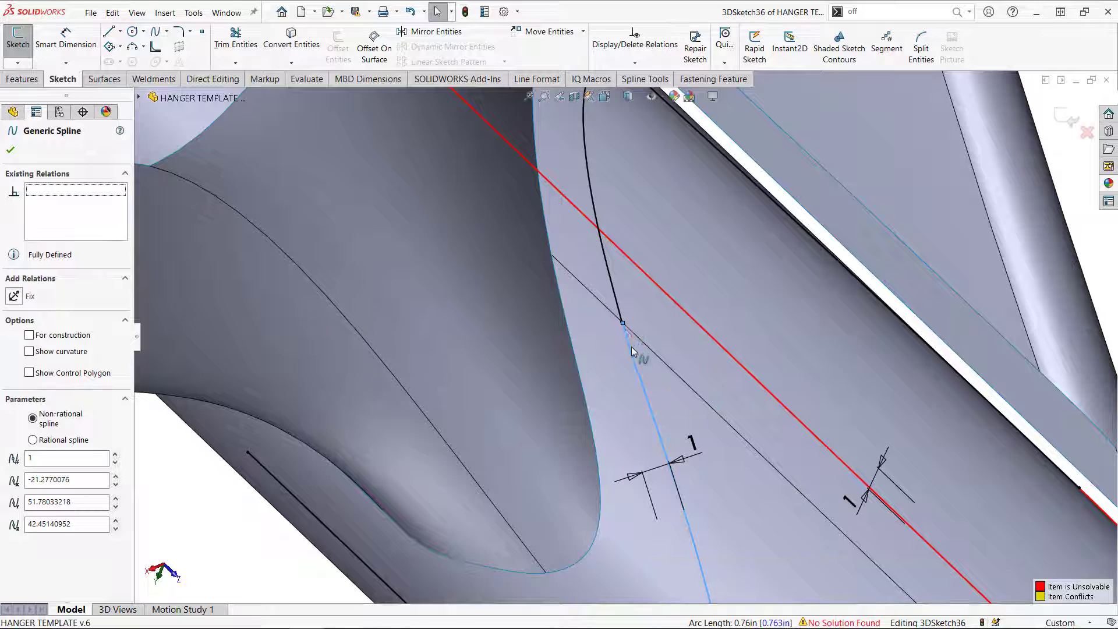
pyautogui.press('Escape')
pyautogui.scroll(5, 789, 476)
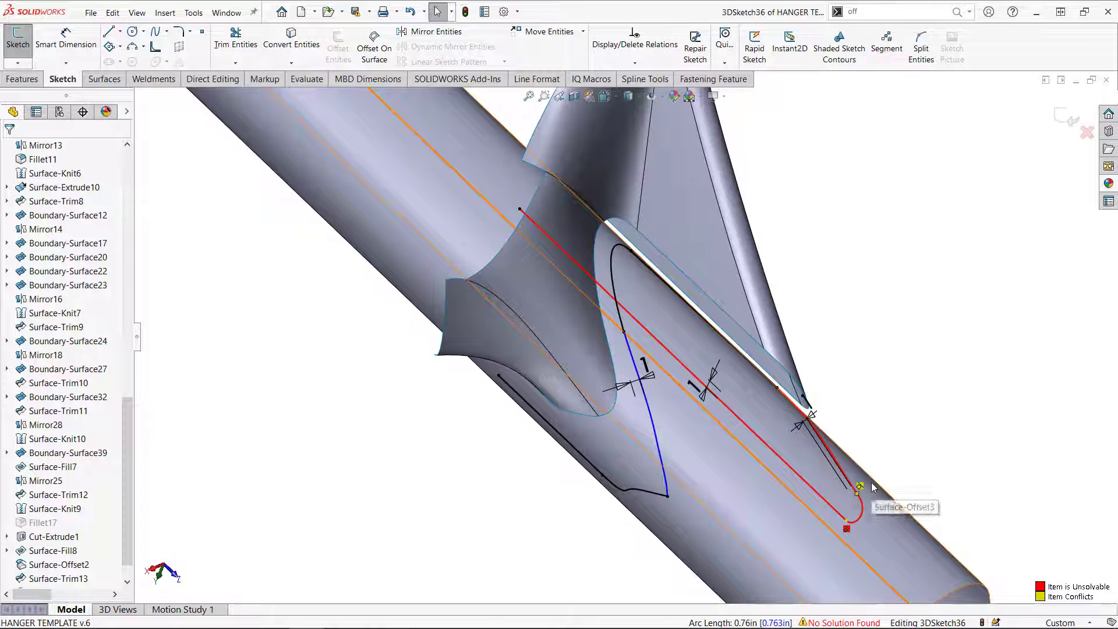
pyautogui.scroll(-8, 579, 311)
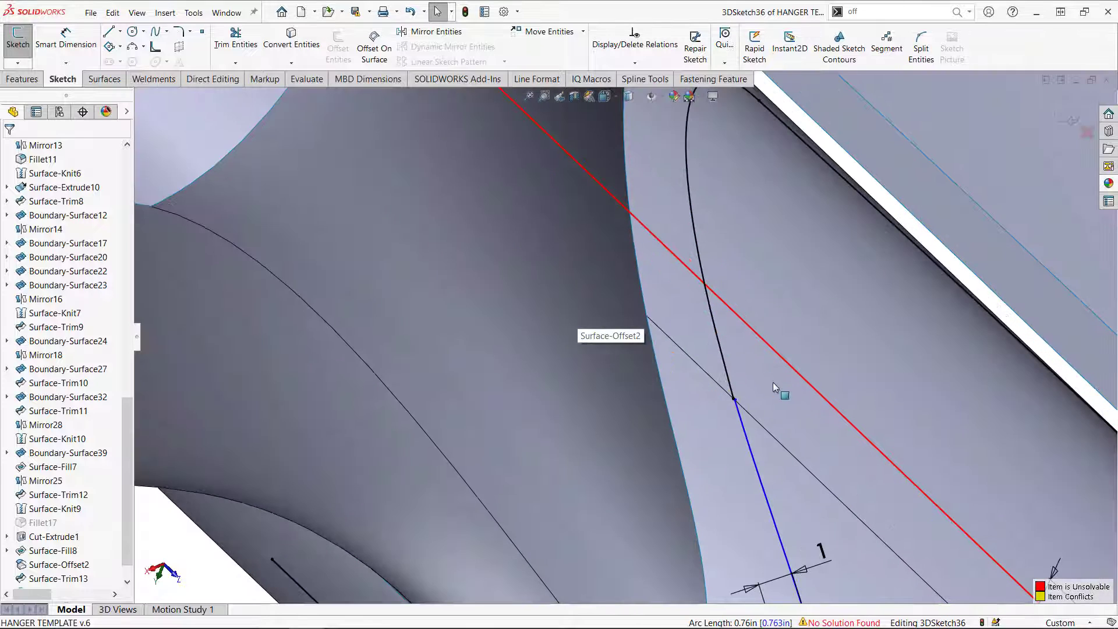
# Step: Pull the curved offset segment's end off the seam-line point, try to merge the two endpoints, and place the end back on that point
pyautogui.moveTo(742, 405); pyautogui.dragTo(717, 409)
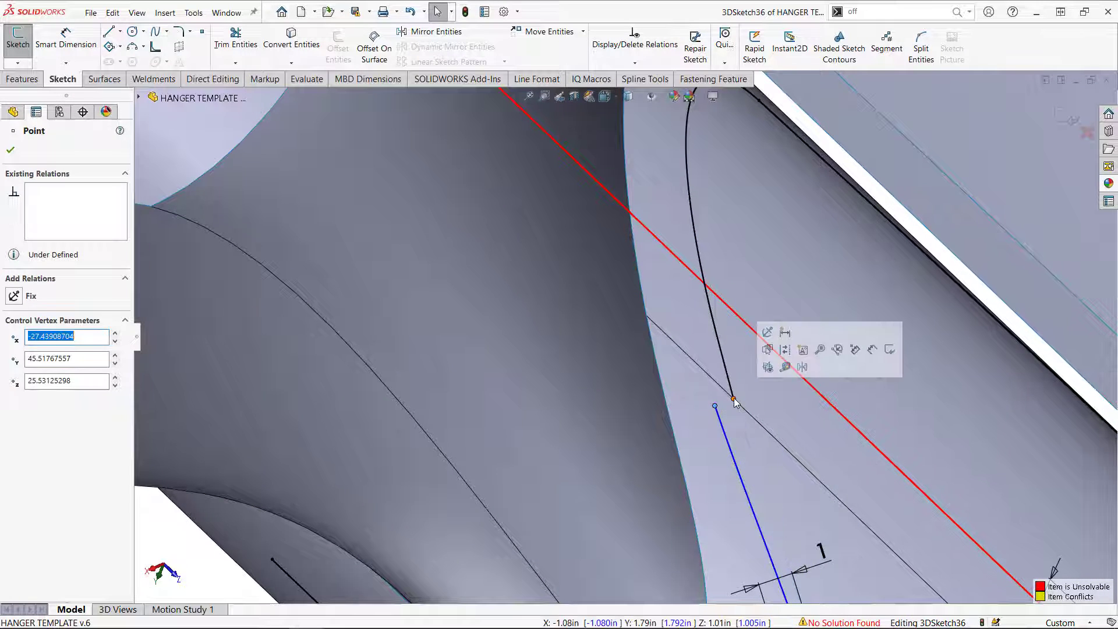
pyautogui.keyDown('ctrl'); pyautogui.click(733, 399); pyautogui.keyUp('ctrl')
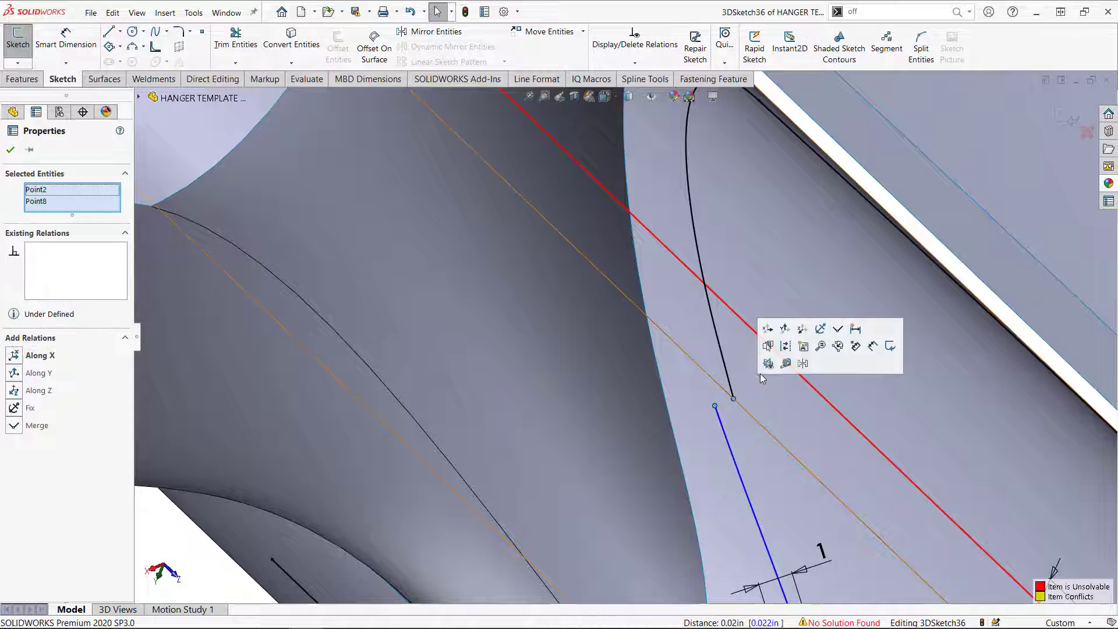
pyautogui.click(838, 329)
pyautogui.press('Return')
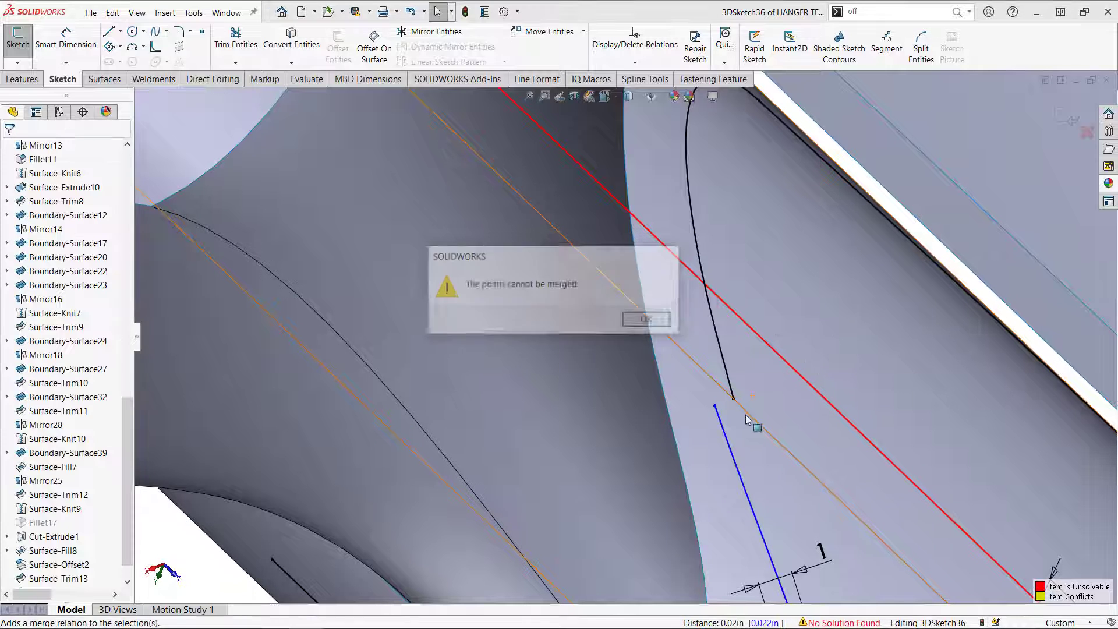
pyautogui.moveTo(715, 406)
pyautogui.mouseDown()
pyautogui.moveTo(786, 393)
pyautogui.moveTo(732, 398)
pyautogui.mouseUp()
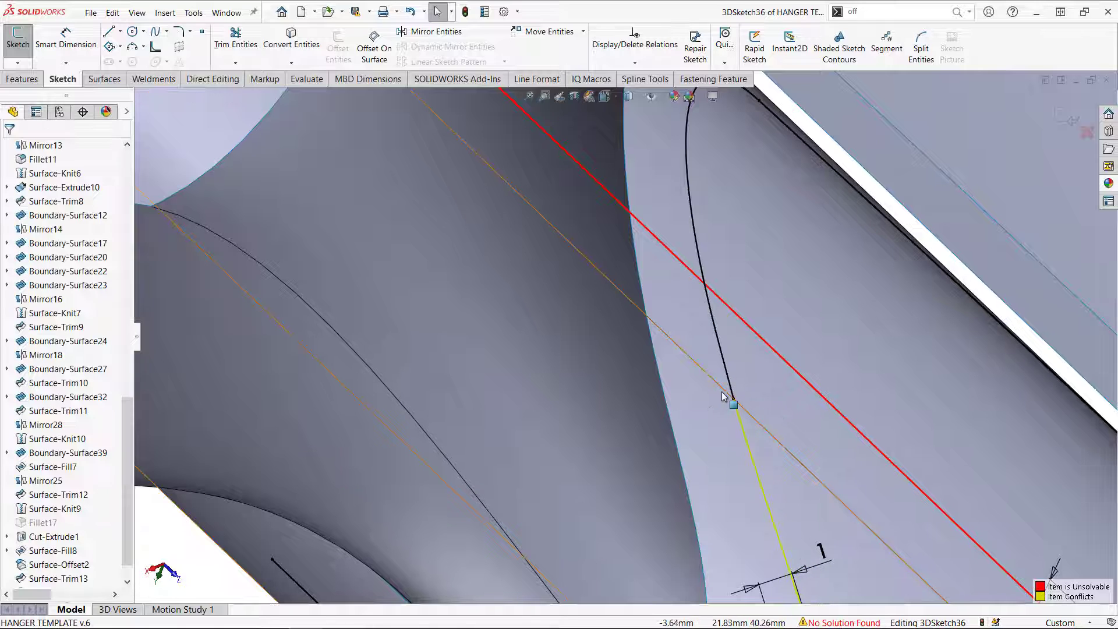
# Step: Add a tangent relation between the two curved offset segments at their shared endpoint on the bar's seam line
pyautogui.scroll(-3, 723, 393)
pyautogui.scroll(-8, 723, 393)
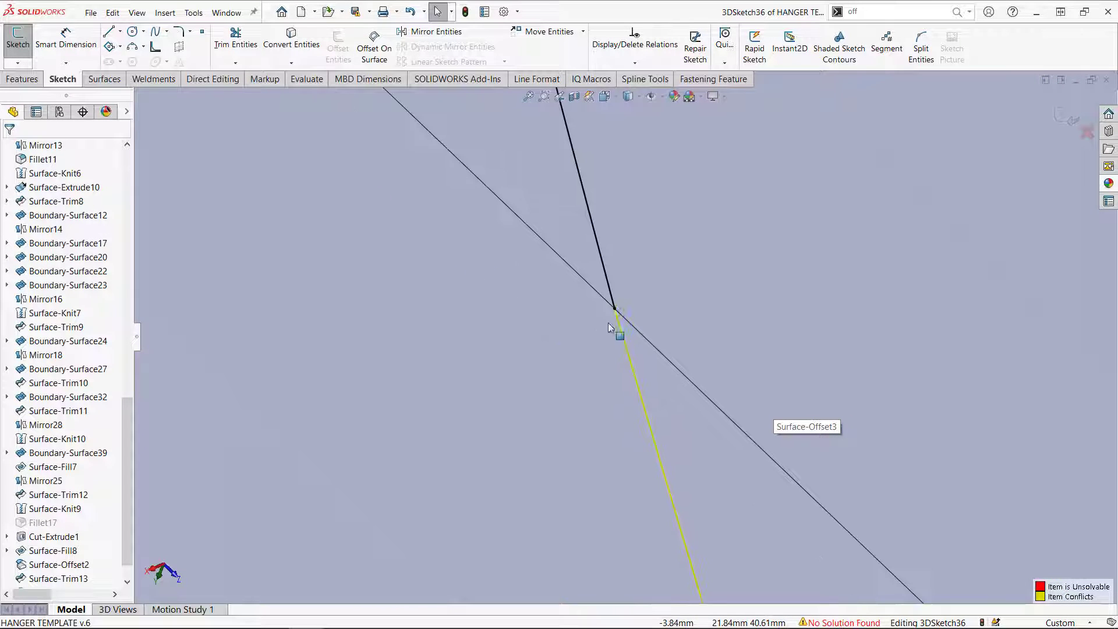
pyautogui.click(620, 322)
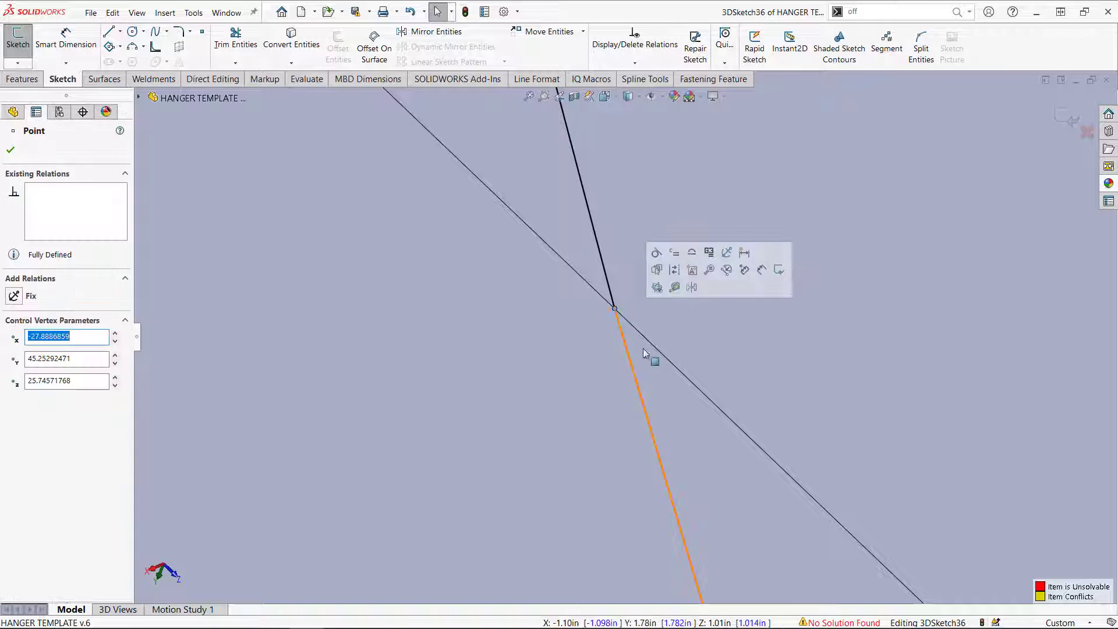
pyautogui.click(619, 323)
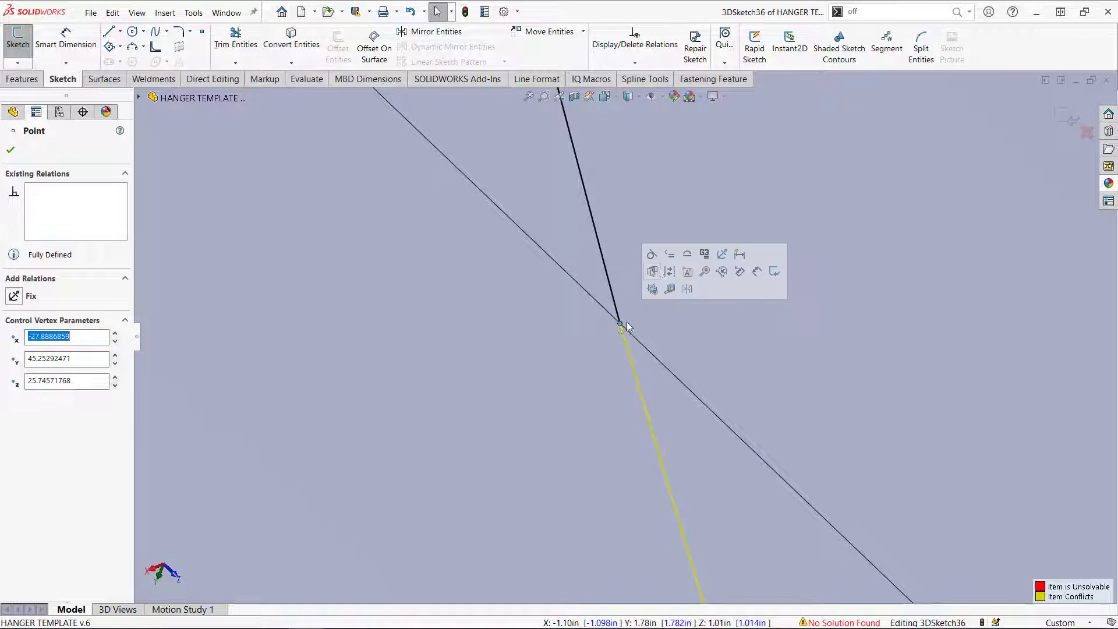
pyautogui.click(656, 261)
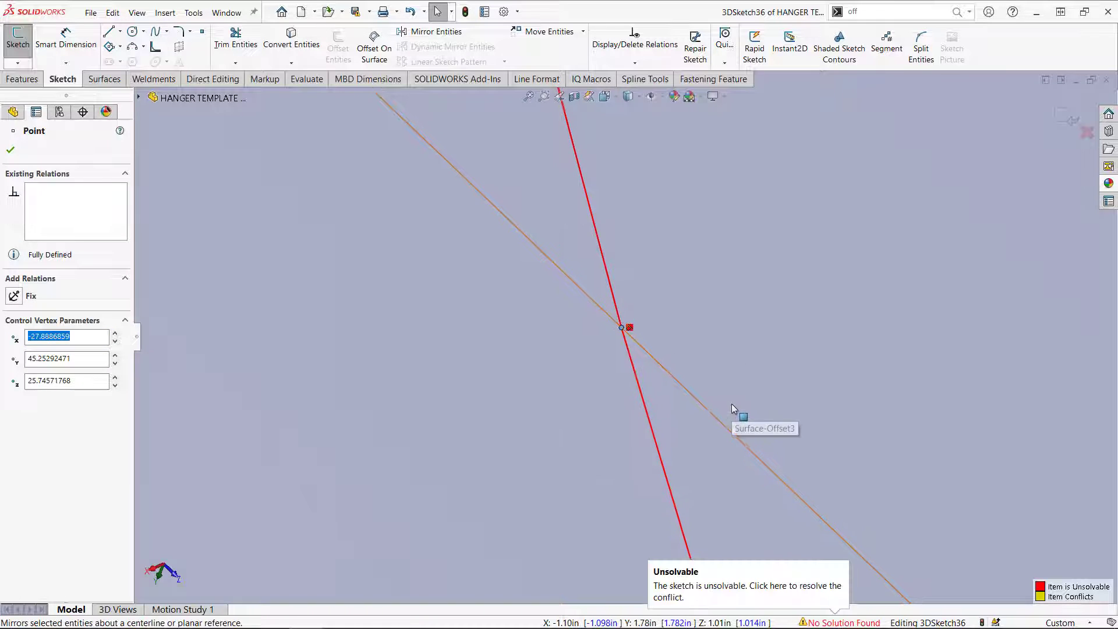
# Step: Delete the two conflicting tangent relations, Tangent11 and Tangent10, from the short rounded spline that joins the straight offset line
pyautogui.scroll(3, 731, 403)
pyautogui.scroll(5, 731, 404)
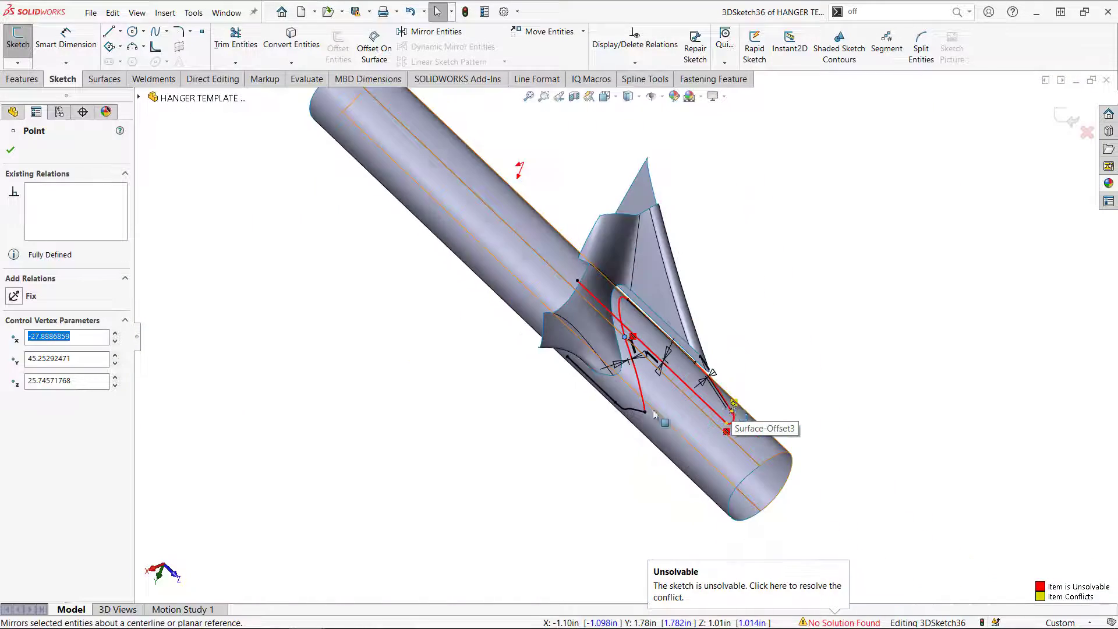
pyautogui.scroll(-3, 708, 296)
pyautogui.moveTo(708, 296)
pyautogui.mouseDown(button='middle')
pyautogui.moveTo(738, 281)
pyautogui.moveTo(722, 321)
pyautogui.moveTo(738, 339)
pyautogui.moveTo(727, 349)
pyautogui.moveTo(740, 343)
pyautogui.moveTo(698, 343)
pyautogui.mouseUp(button='middle')
pyautogui.press('Escape')
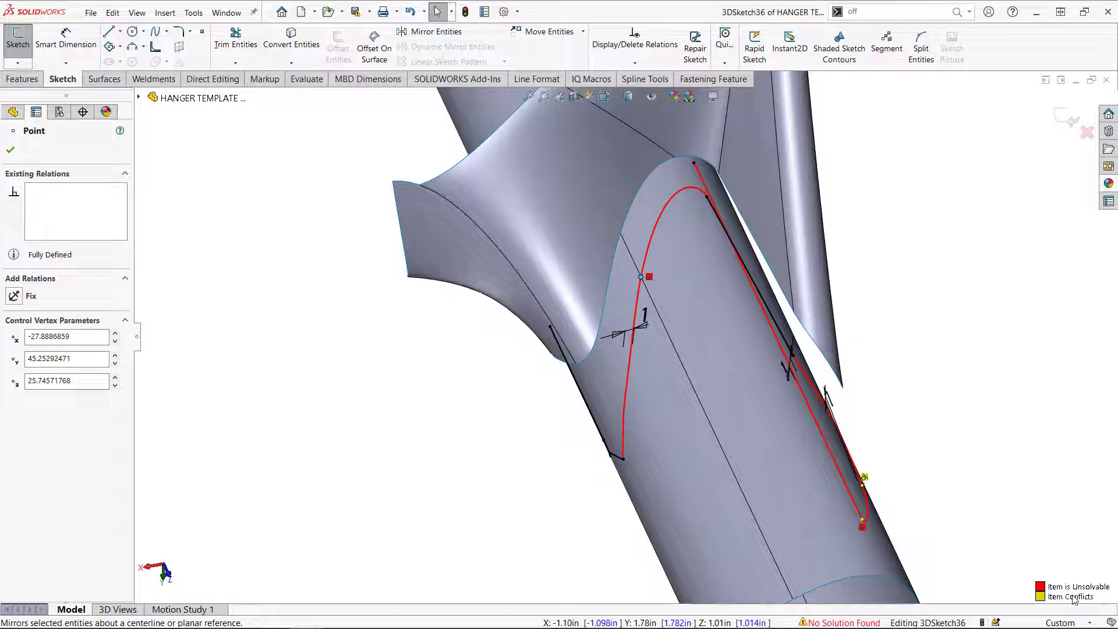
pyautogui.moveTo(1005, 545); pyautogui.dragTo(848, 514, button='middle')
pyautogui.click(801, 519)
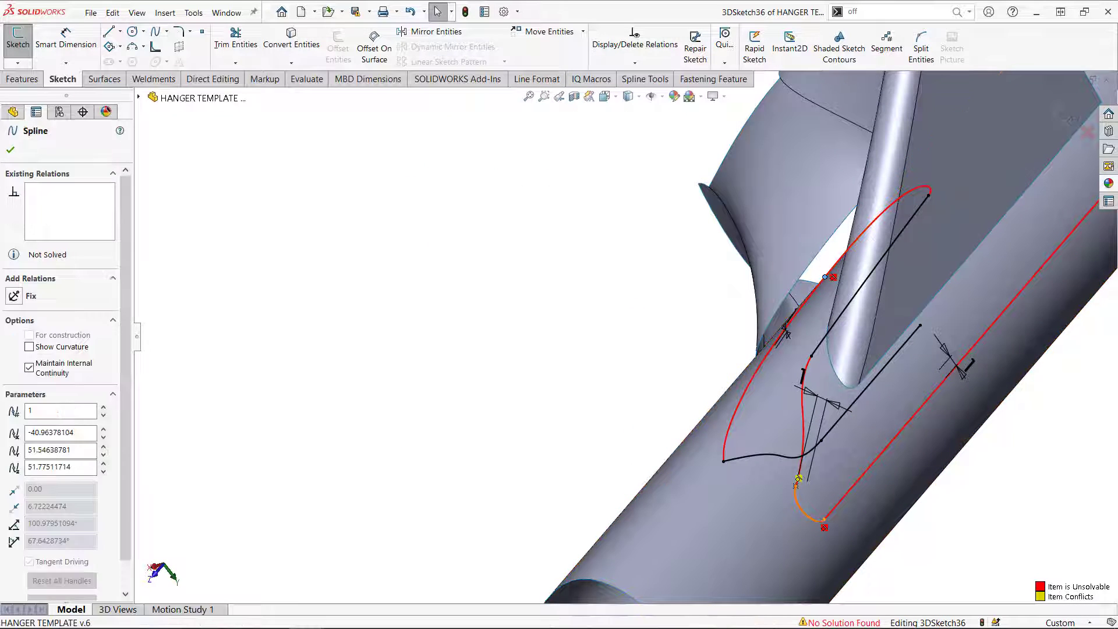
pyautogui.rightClick(84, 204)
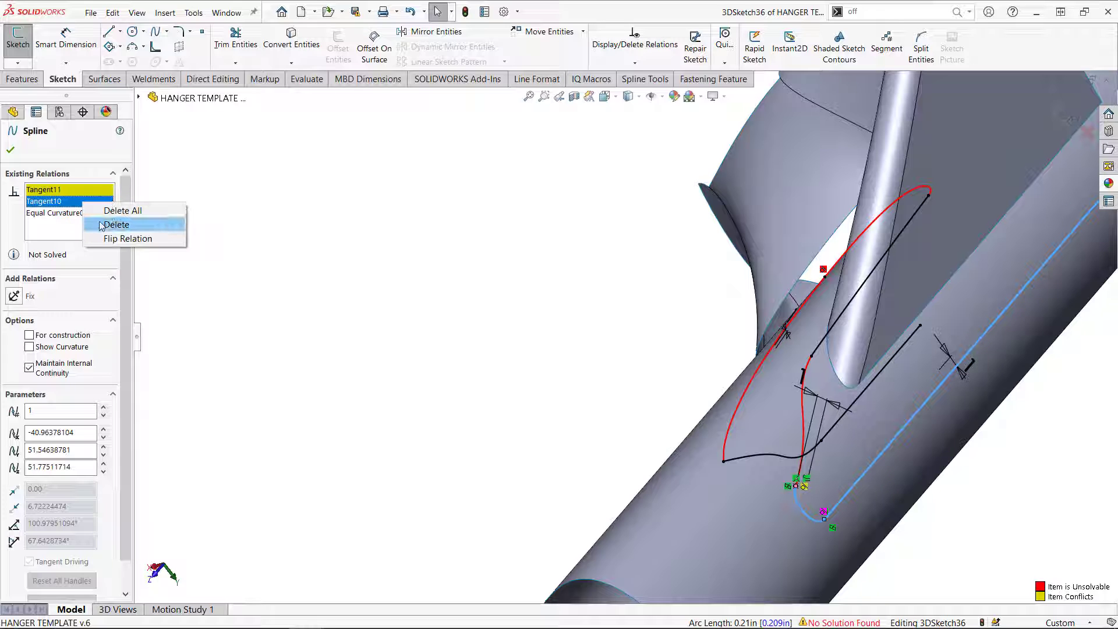
pyautogui.click(355, 357)
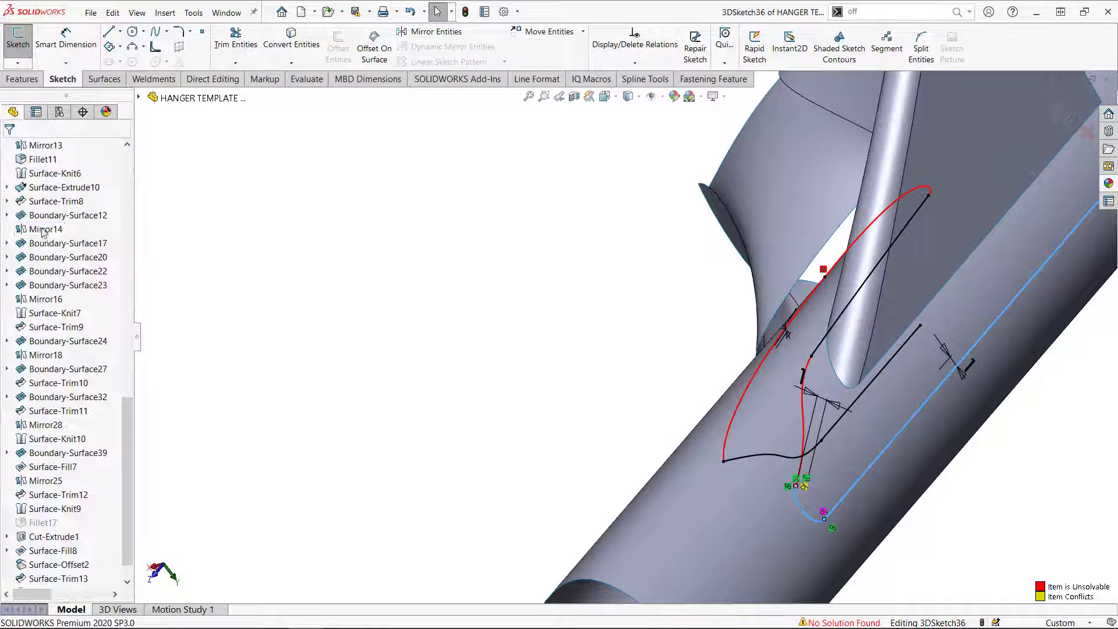
pyautogui.scroll(-4, 792, 476)
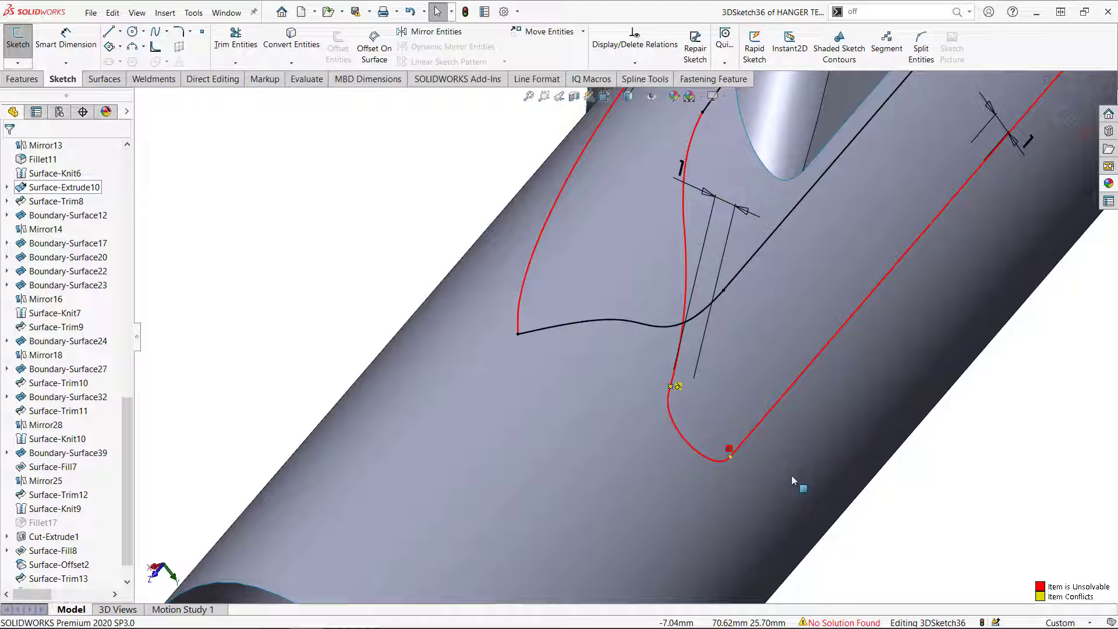
pyautogui.click(727, 450)
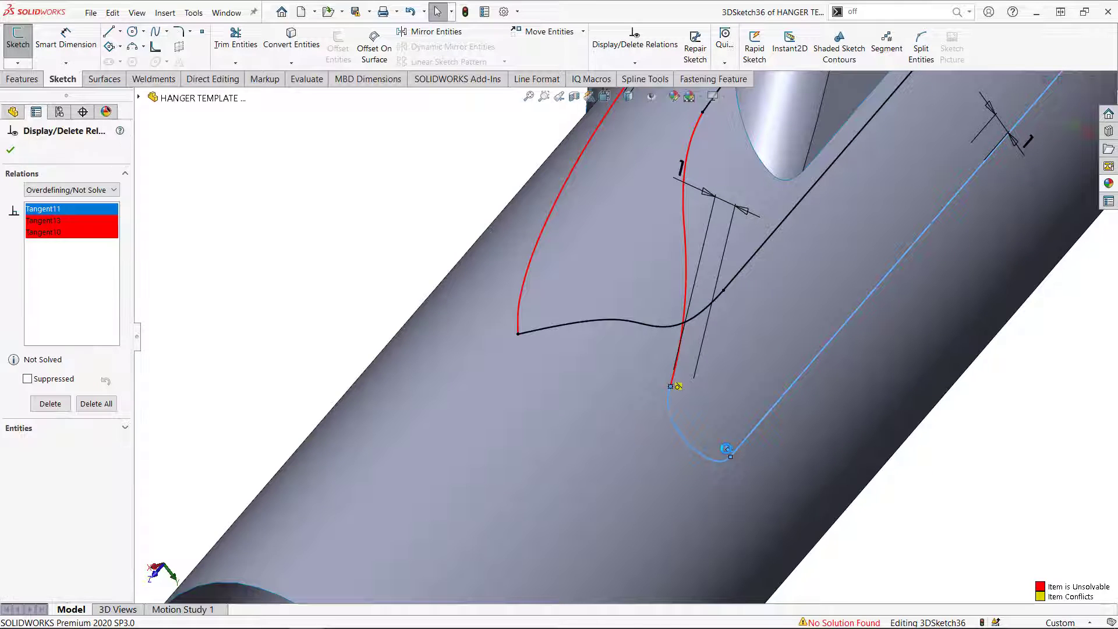
pyautogui.click(27, 379)
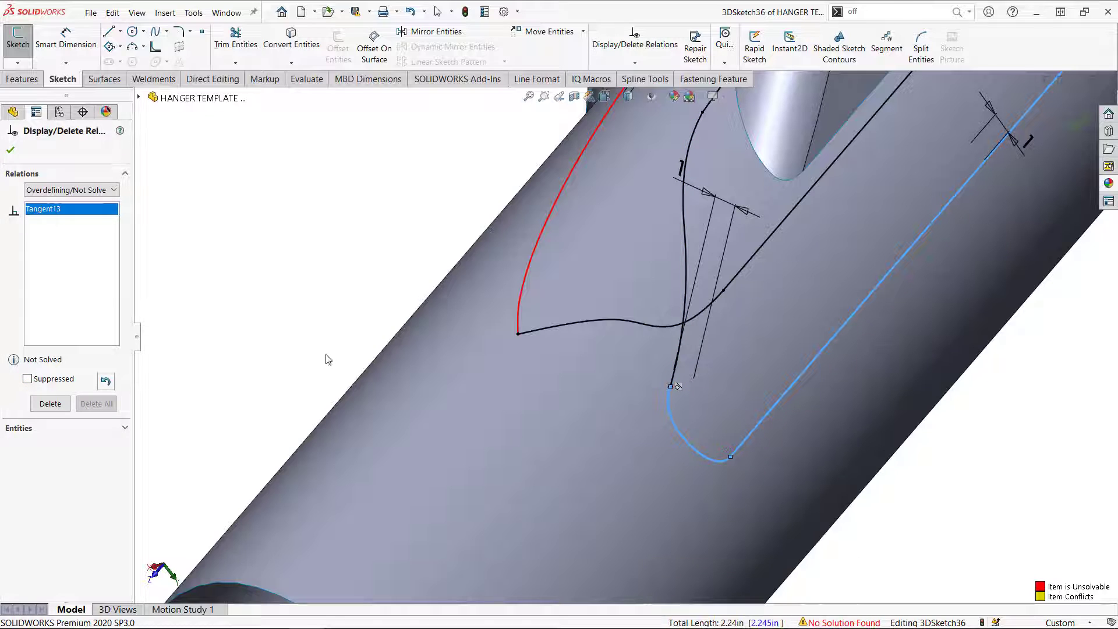
pyautogui.press('Escape')
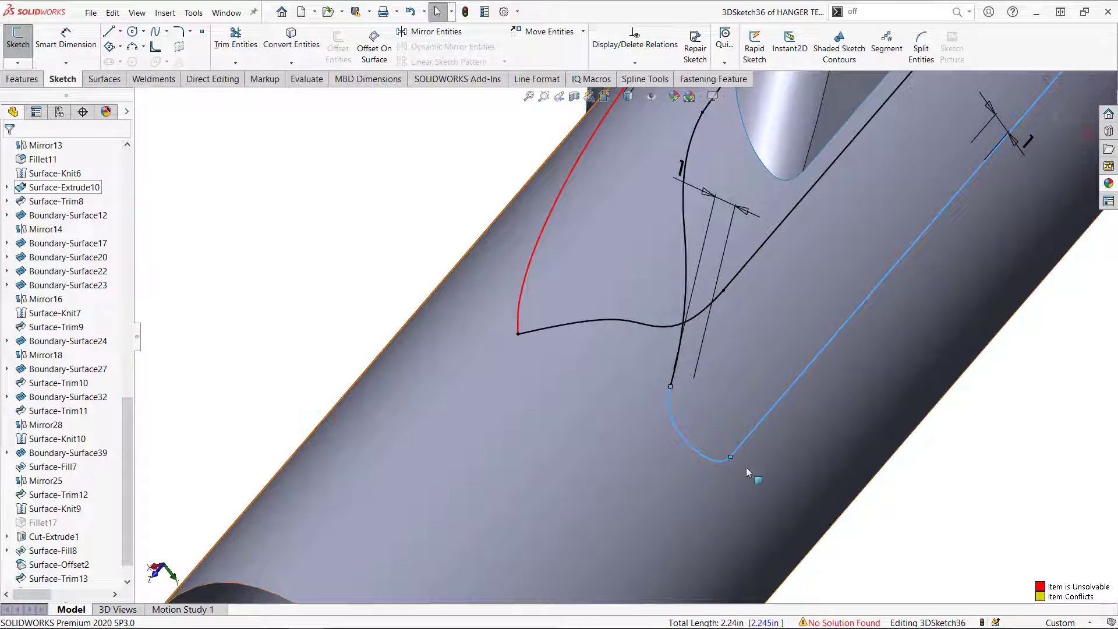
pyautogui.click(971, 570)
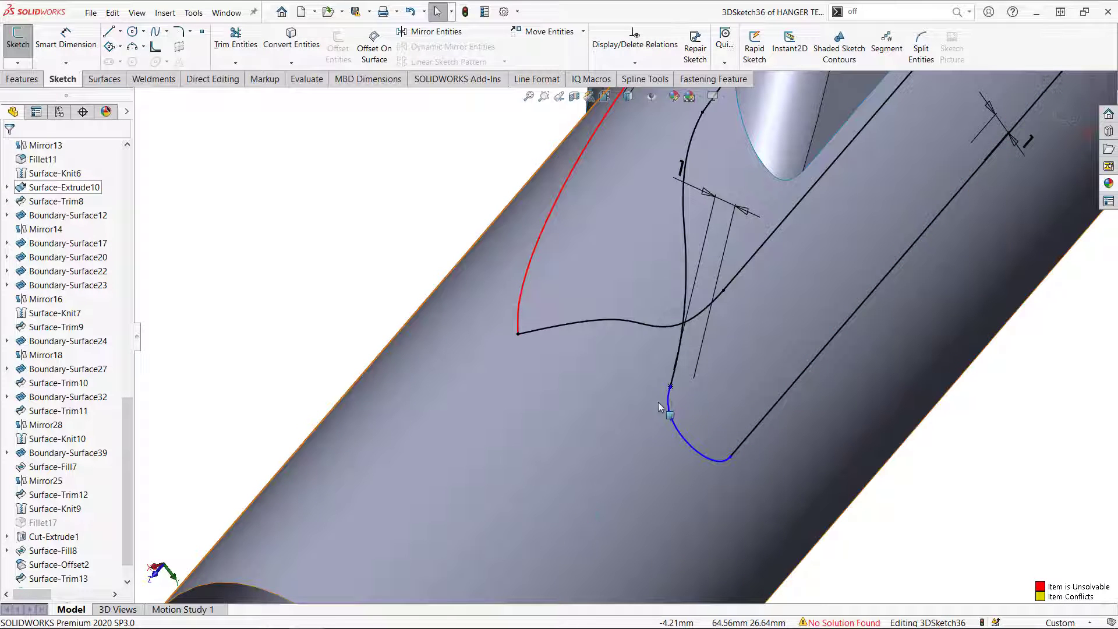
# Step: Delete the tangent relation between the two curved offset segments at the seam line
pyautogui.moveTo(592, 481)
pyautogui.mouseDown(button='middle')
pyautogui.moveTo(473, 438)
pyautogui.moveTo(693, 349)
pyautogui.moveTo(739, 430)
pyautogui.moveTo(724, 466)
pyautogui.mouseUp(button='middle')
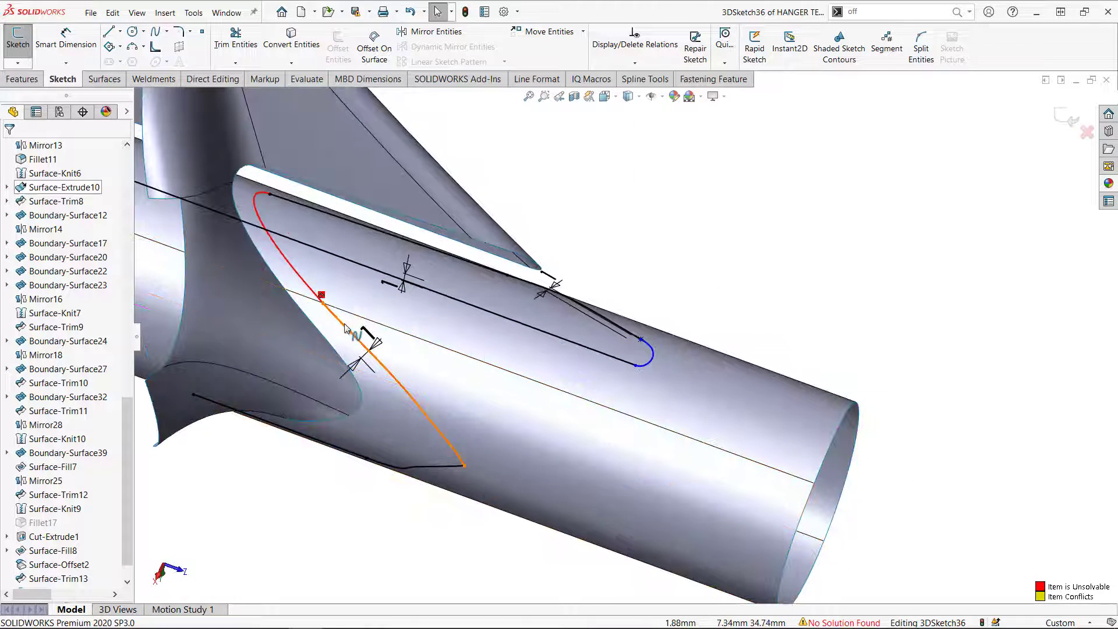
pyautogui.click(321, 296)
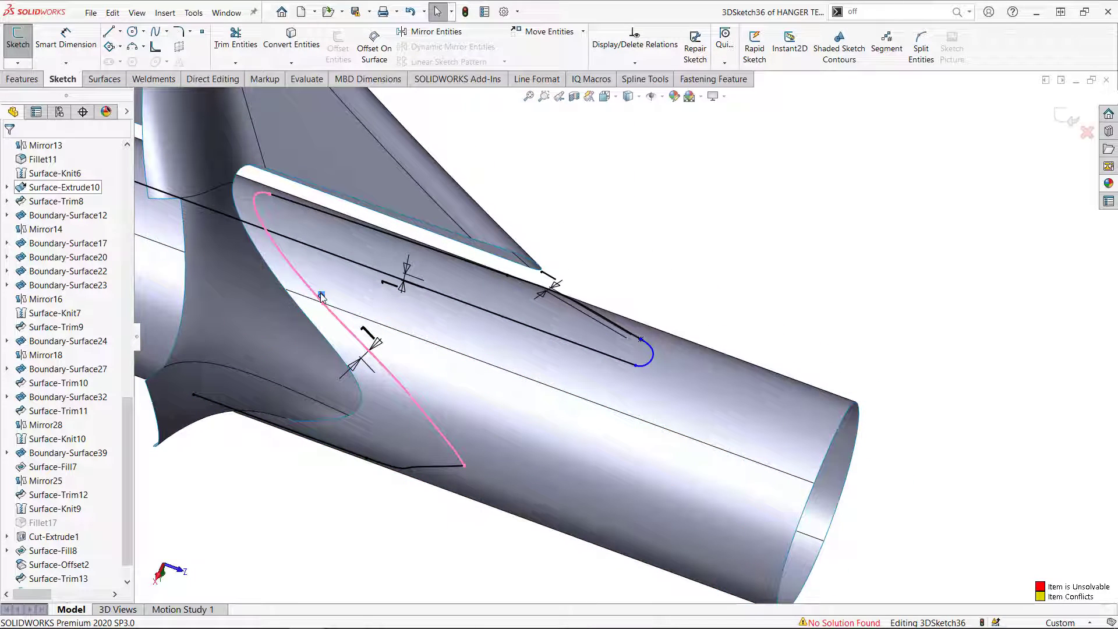
pyautogui.scroll(-5, 349, 308)
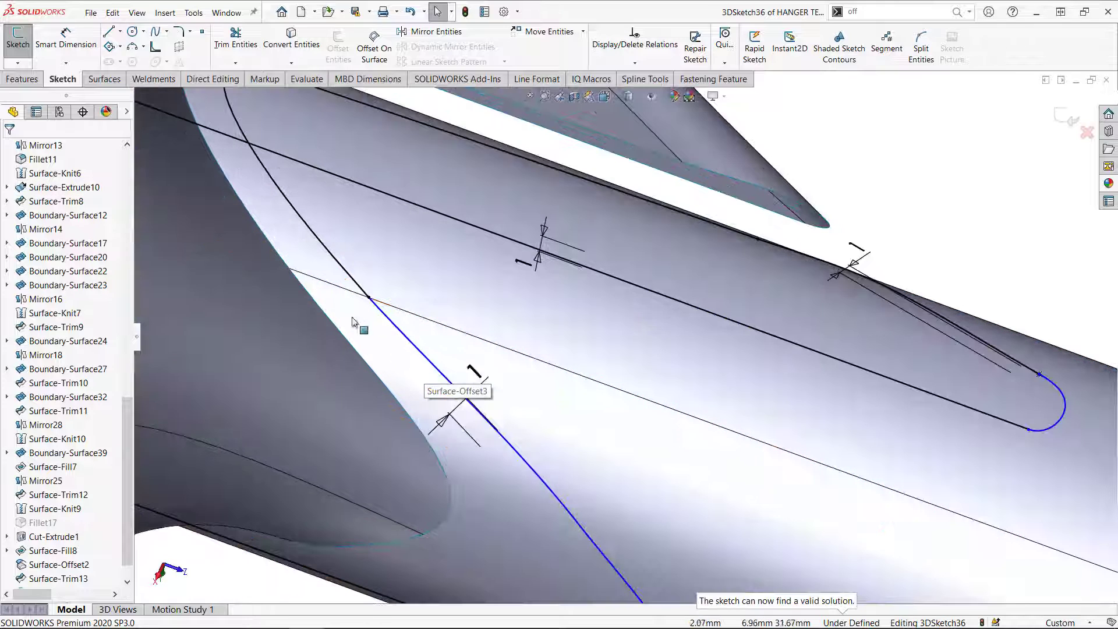
pyautogui.scroll(5, 670, 538)
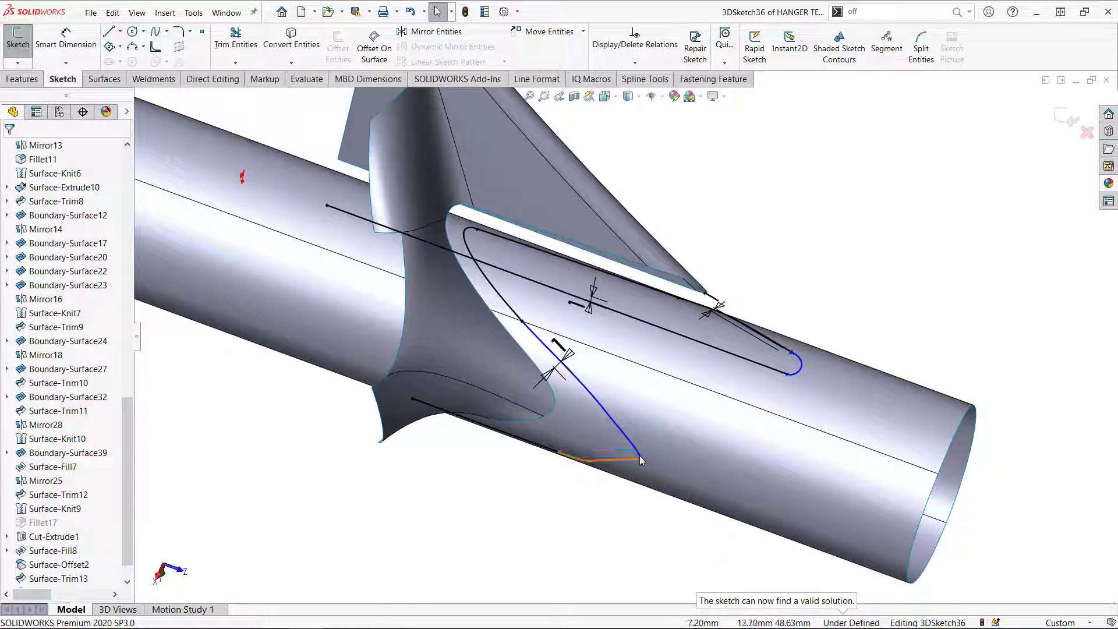
# Step: Delete the curved offset segment that runs from the seam line to the pointed corner
pyautogui.moveTo(621, 392); pyautogui.dragTo(588, 381, button='middle')
pyautogui.scroll(-3, 585, 384)
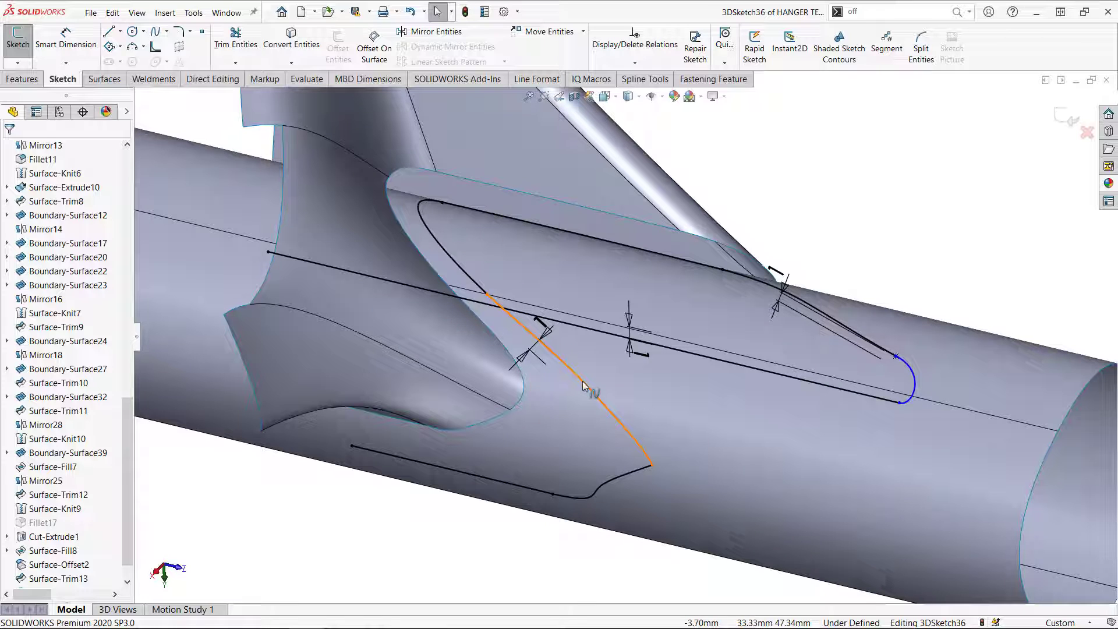
pyautogui.click(583, 385)
pyautogui.press('Delete')
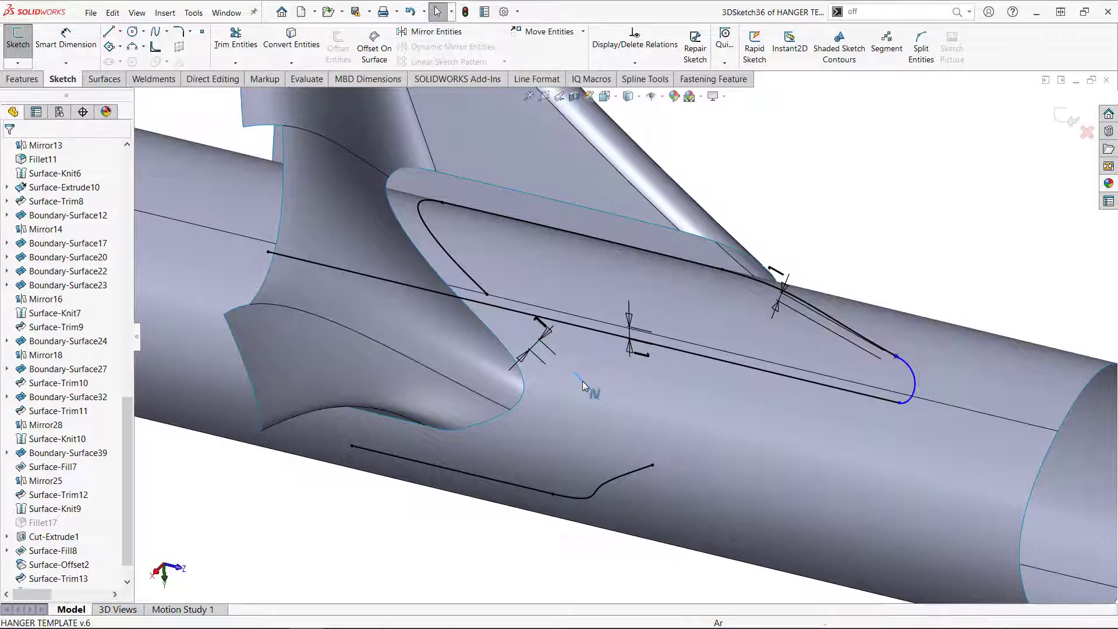
# Step: Draw a Spline on Surface on the bar's face from the curved offset's seam-line endpoint to the pointed corner
pyautogui.click(590, 375)
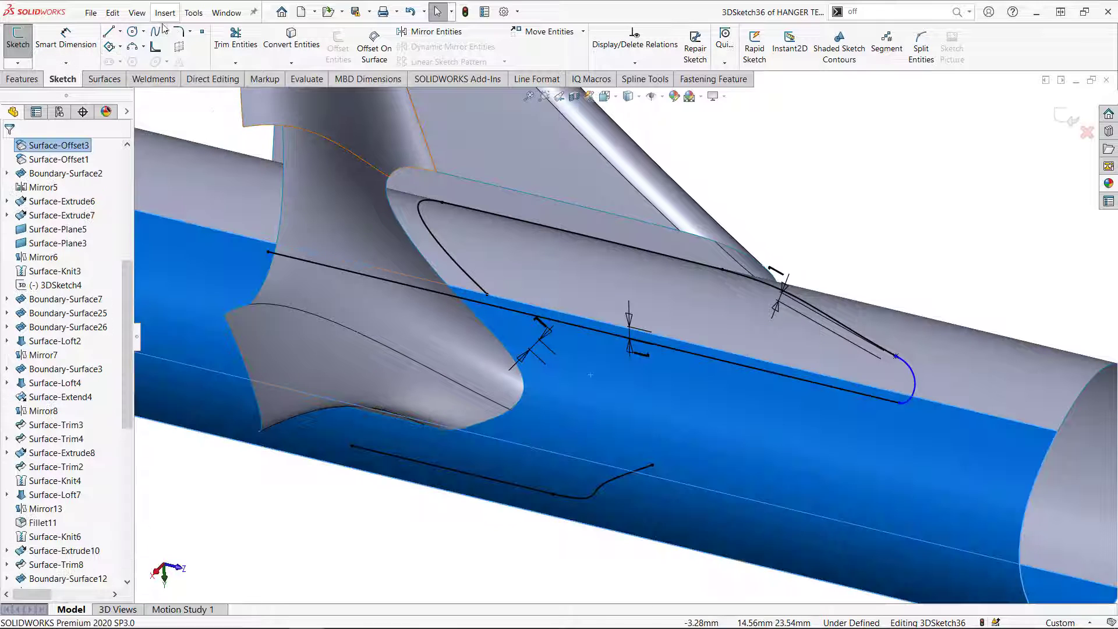
pyautogui.click(166, 34)
pyautogui.click(181, 72)
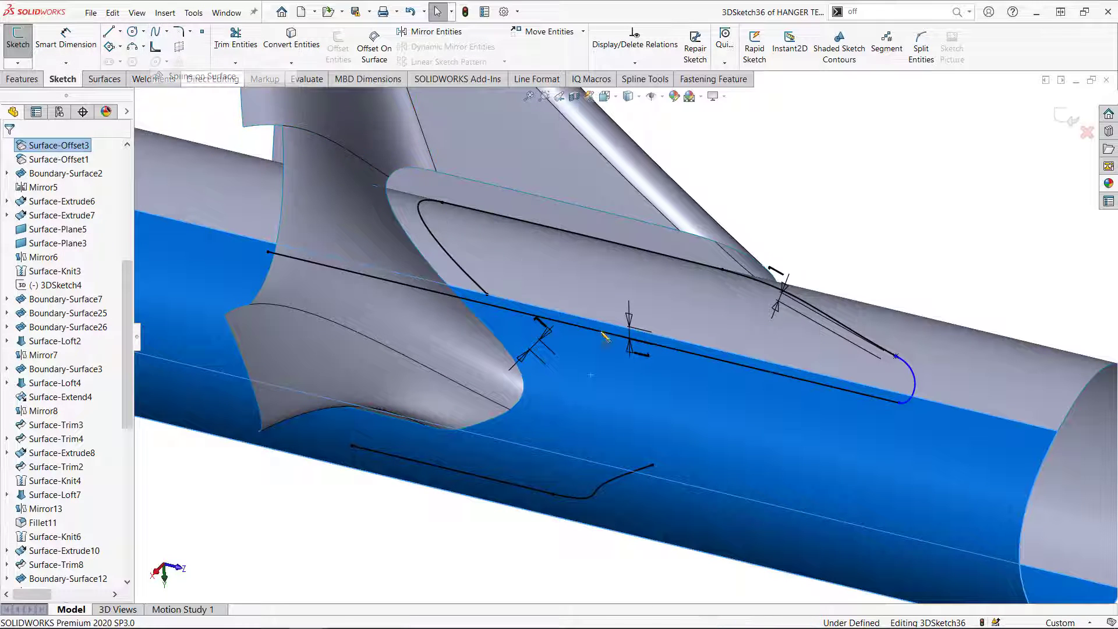
pyautogui.doubleClick(488, 298)
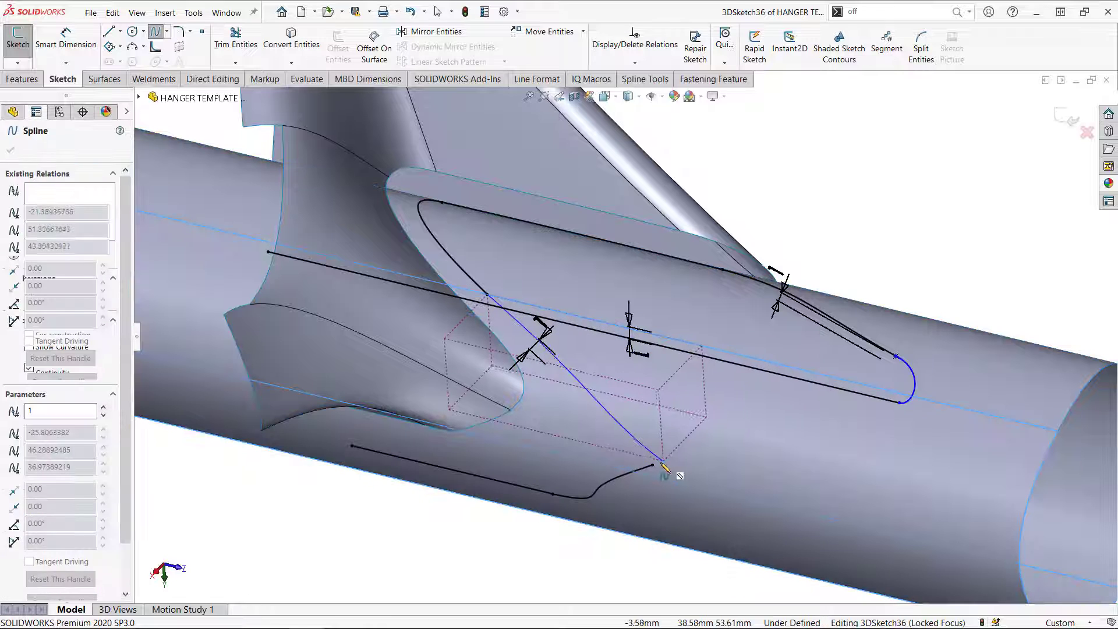
pyautogui.click(653, 465)
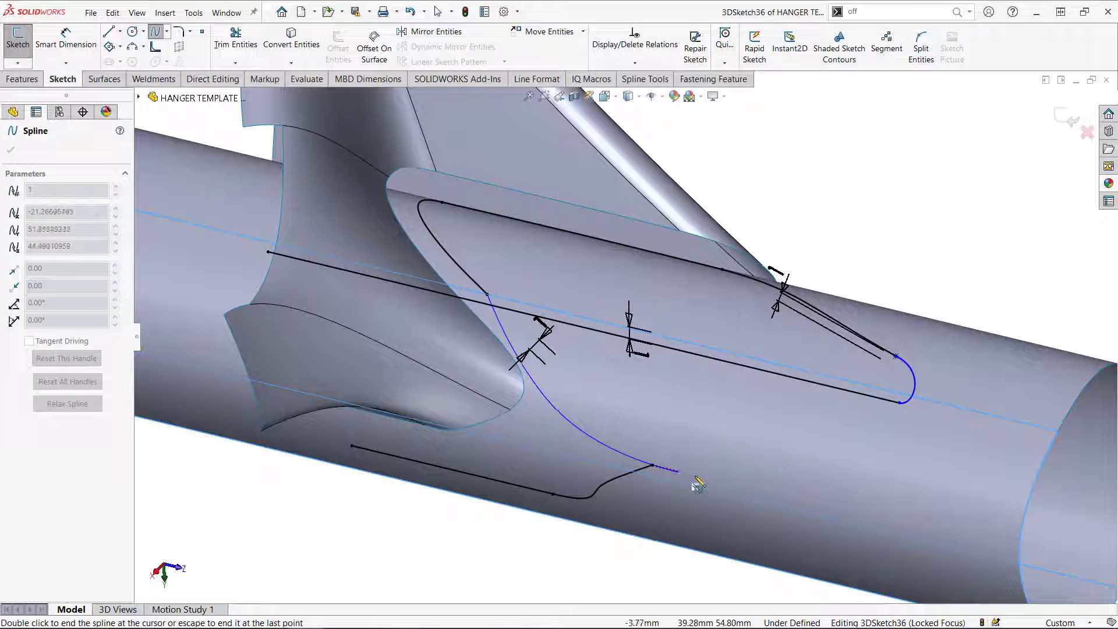
pyautogui.press('Escape')
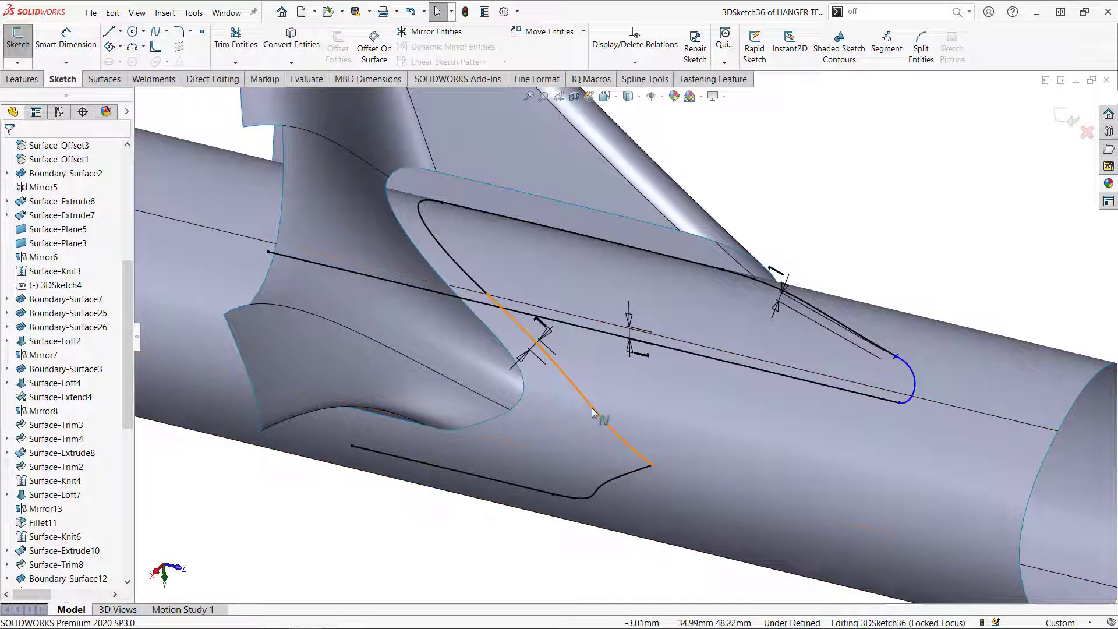
# Step: Make the new surface spline tangent to the curved offset segment where they meet on the seam line
pyautogui.click(502, 309)
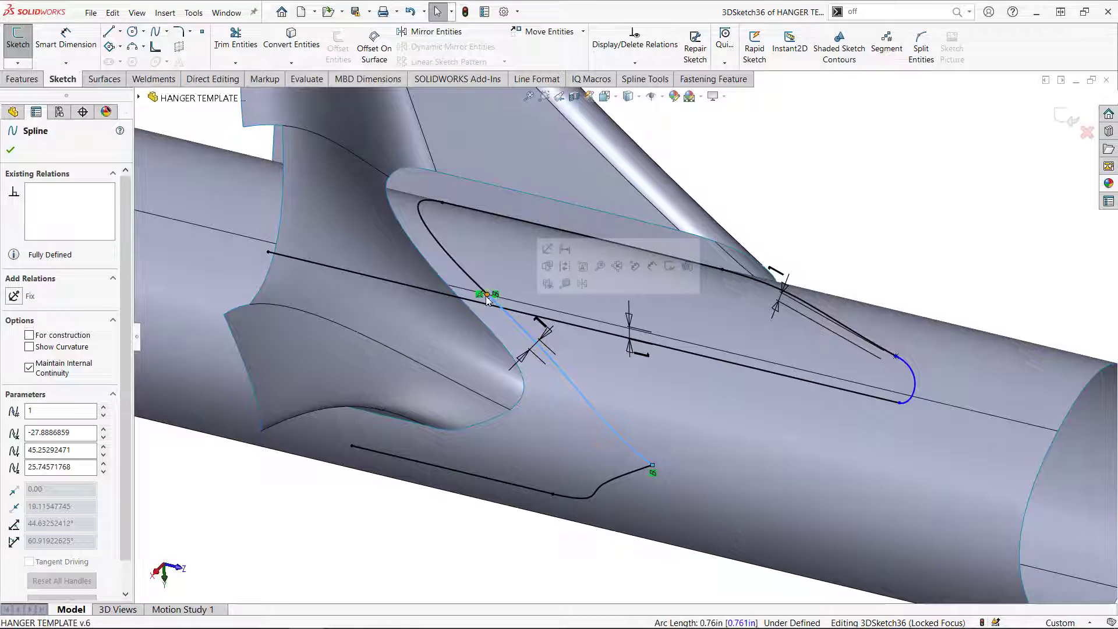
pyautogui.keyDown('ctrl'); pyautogui.click(482, 293); pyautogui.keyUp('ctrl')
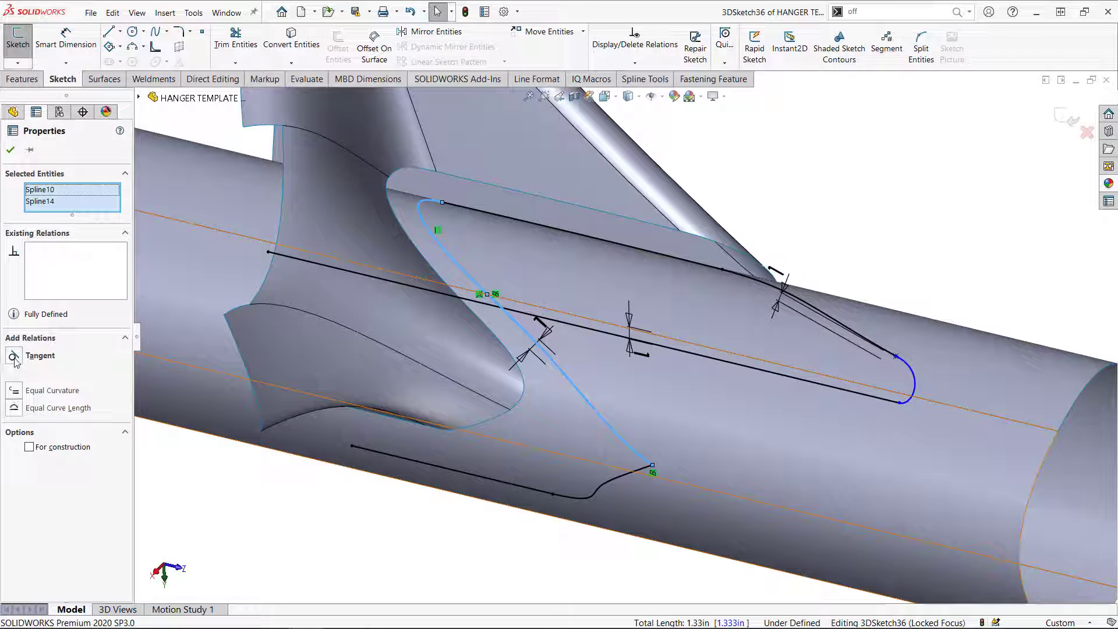
pyautogui.click(14, 357)
pyautogui.click(514, 556)
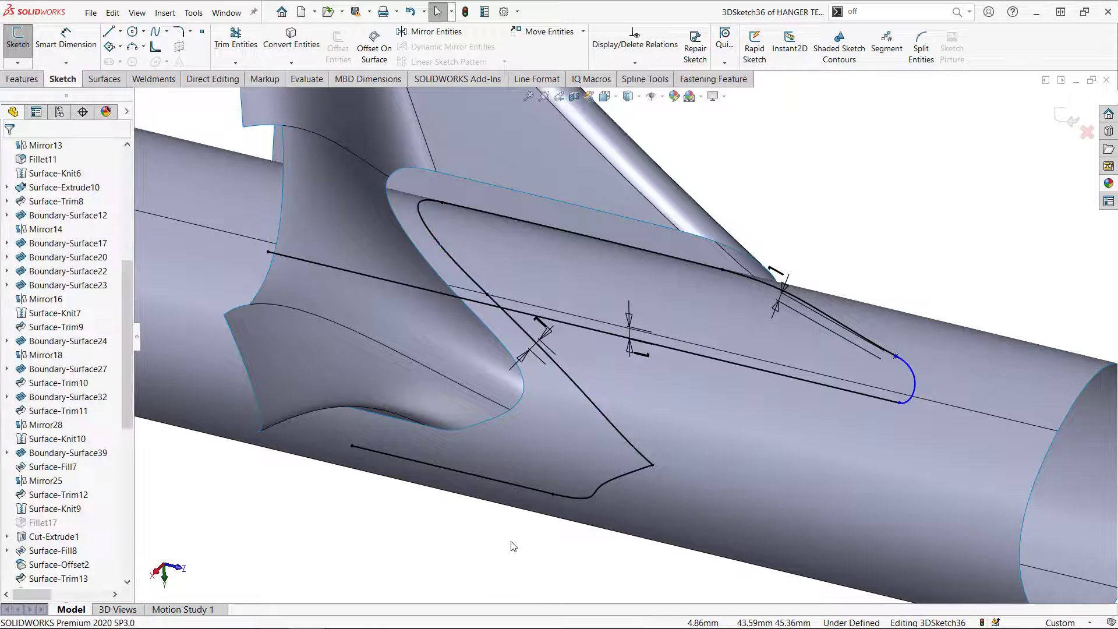
# Step: Make the new surface spline tangent to the adjoining curve at the pointed corner
pyautogui.scroll(-5, 668, 431)
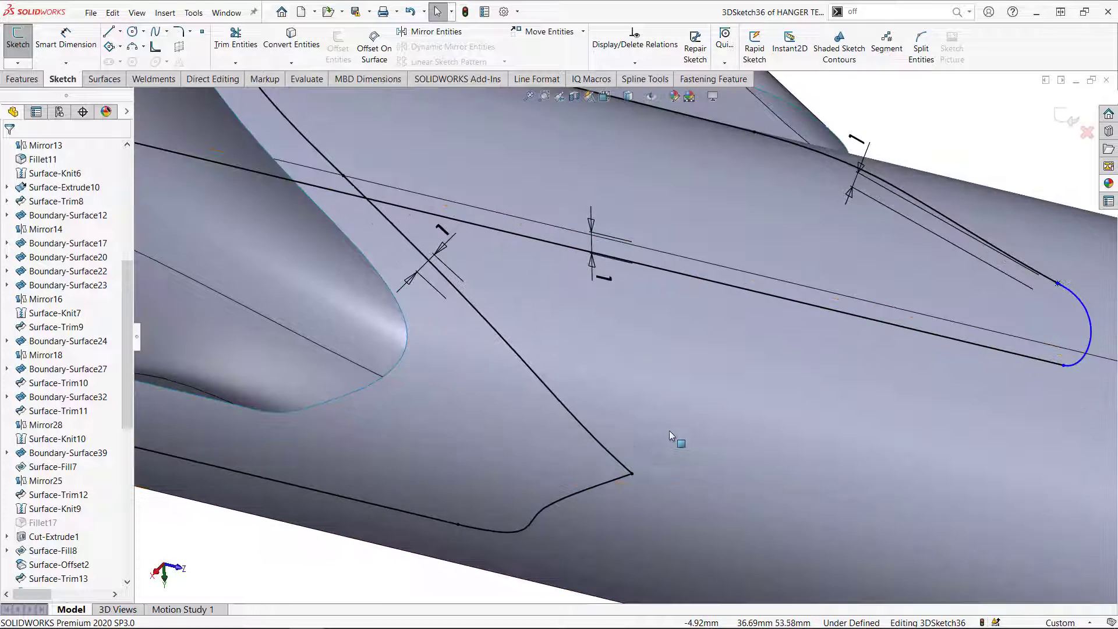
pyautogui.moveTo(589, 431)
pyautogui.mouseDown(button='middle')
pyautogui.moveTo(564, 342)
pyautogui.moveTo(574, 416)
pyautogui.mouseUp(button='middle')
pyautogui.click(616, 462)
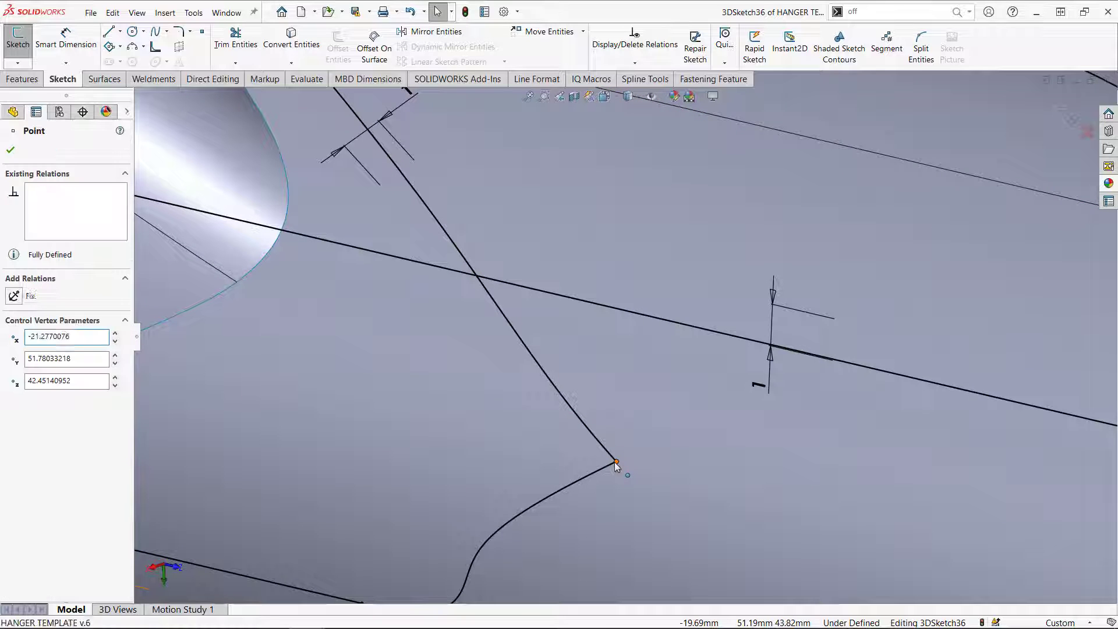
pyautogui.scroll(7, 641, 512)
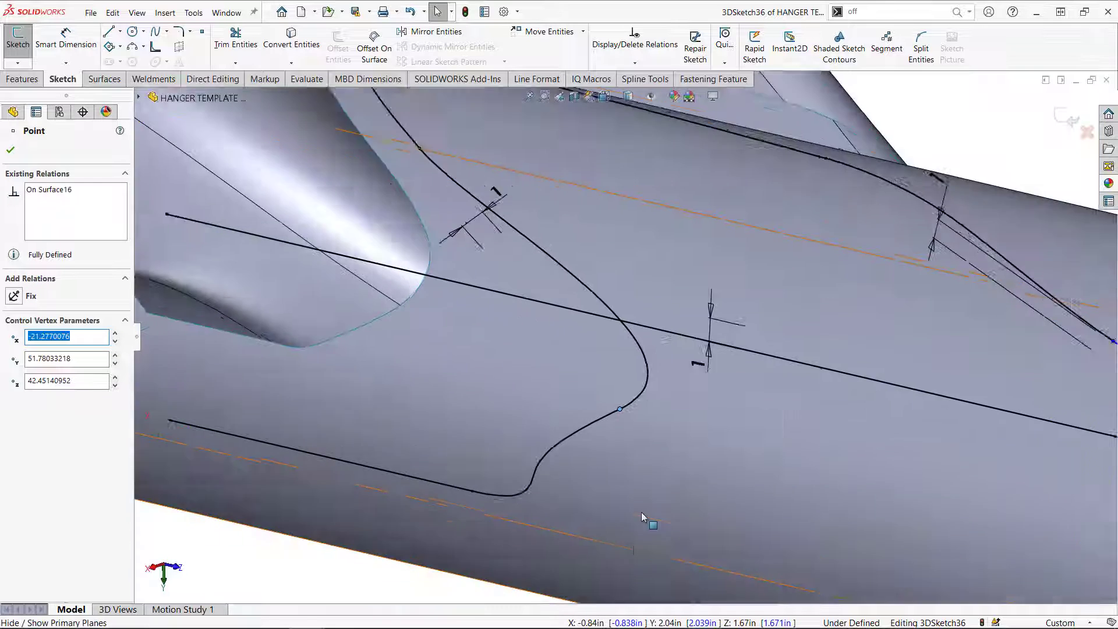
# Step: Try to move the point at the pointed corner where the surface spline meets the curved offset segment
pyautogui.moveTo(638, 453)
pyautogui.mouseDown(button='middle')
pyautogui.moveTo(658, 384)
pyautogui.moveTo(634, 462)
pyautogui.mouseUp(button='middle')
pyautogui.press('Escape')
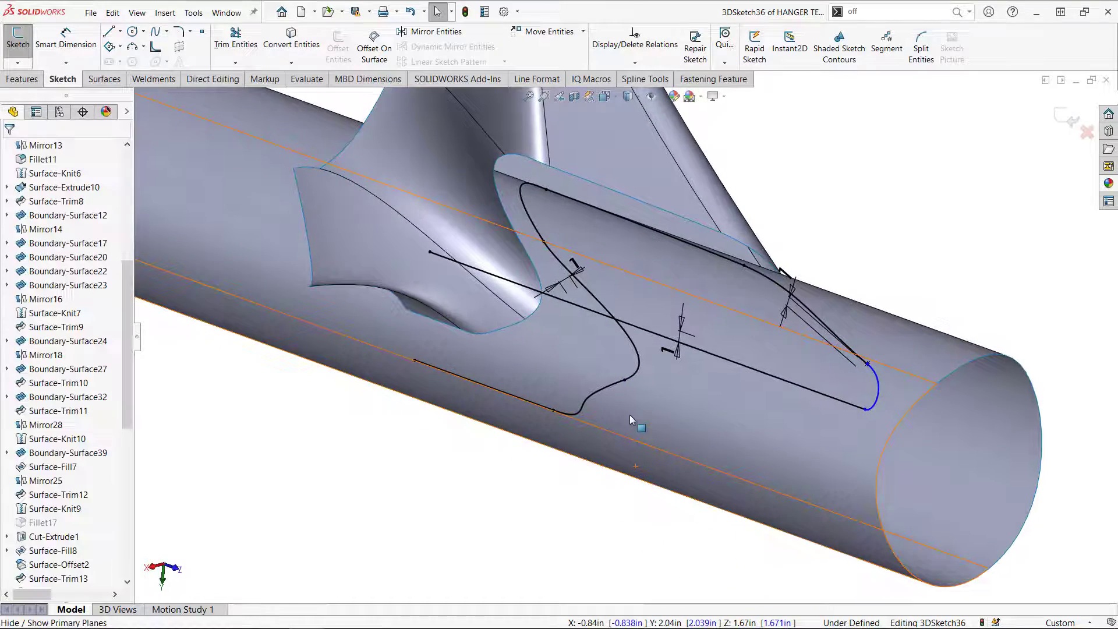
pyautogui.moveTo(631, 417)
pyautogui.mouseDown(button='middle')
pyautogui.moveTo(609, 443)
pyautogui.moveTo(634, 397)
pyautogui.mouseUp(button='middle')
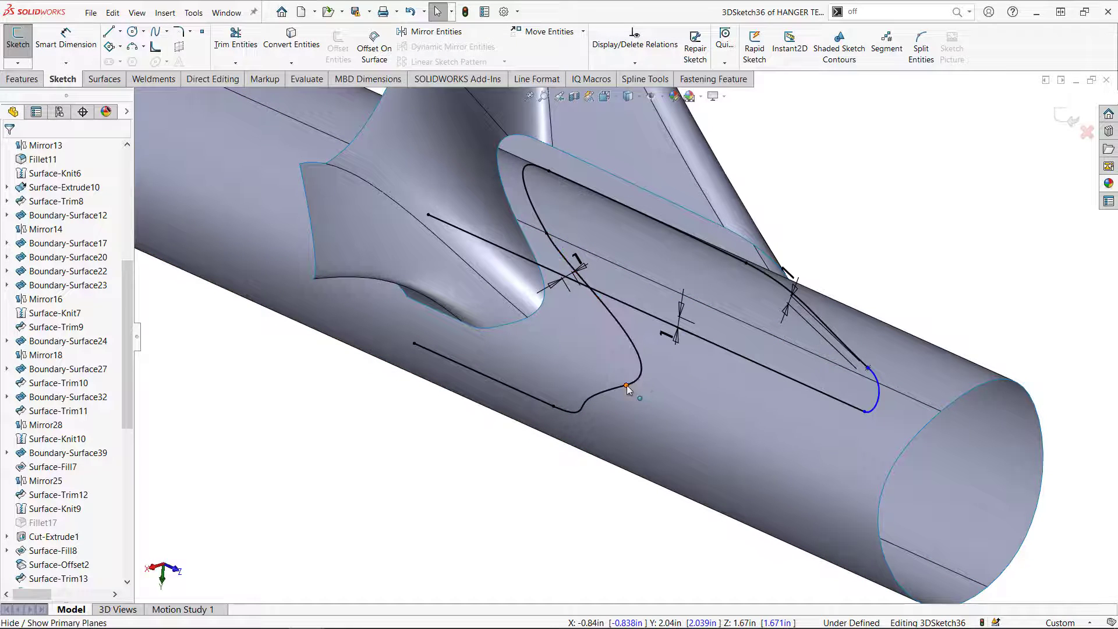
pyautogui.click(627, 386)
pyautogui.press('Escape')
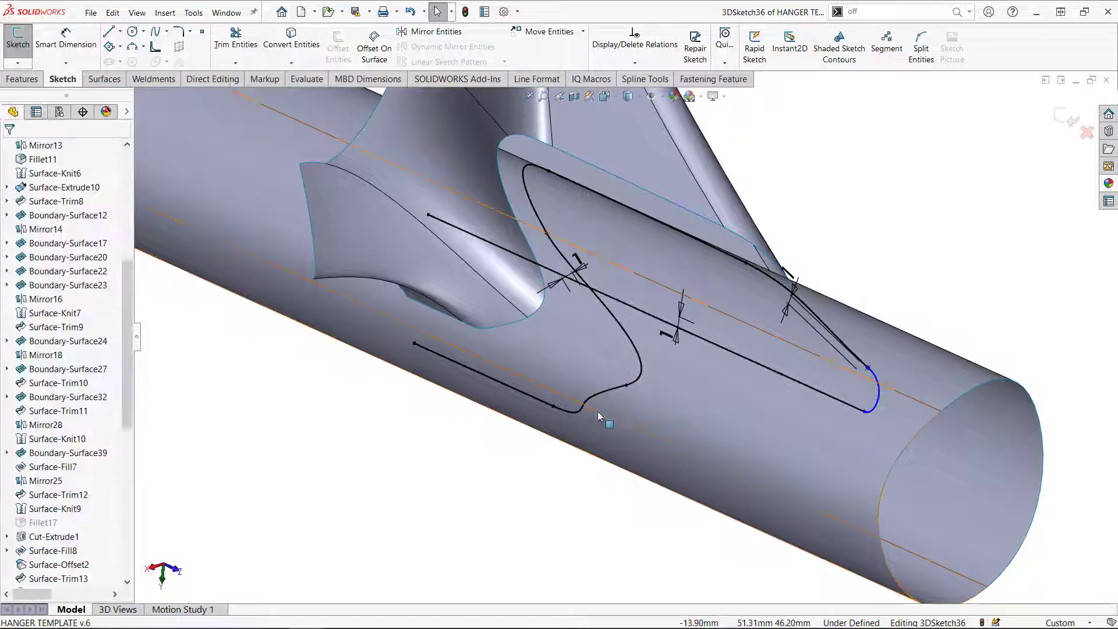
pyautogui.scroll(-3, 606, 401)
pyautogui.click(642, 368)
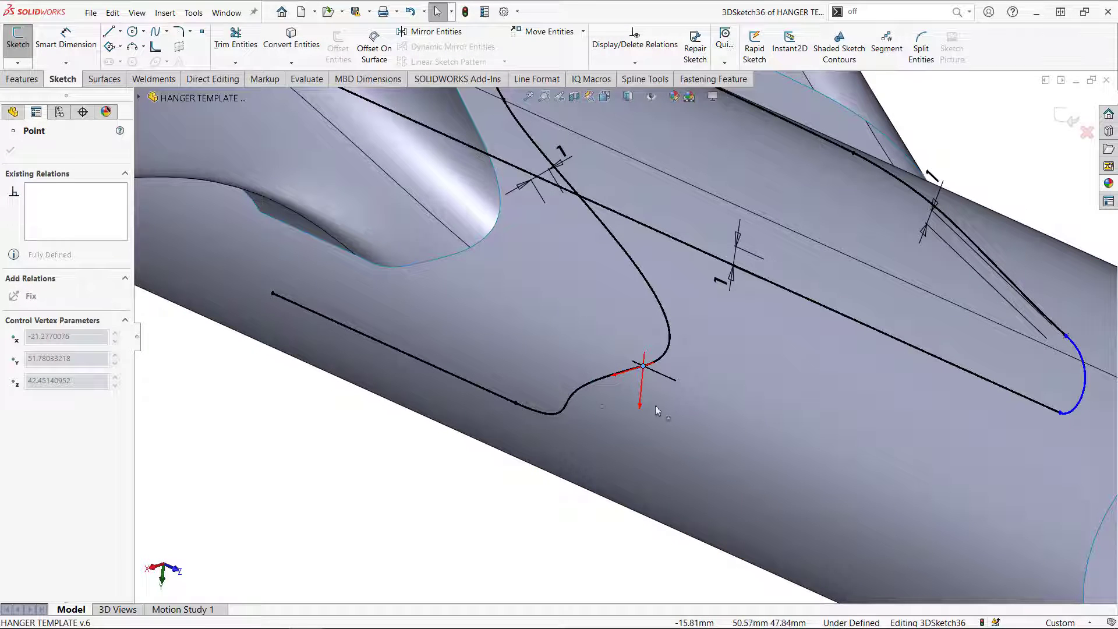
pyautogui.press('Escape')
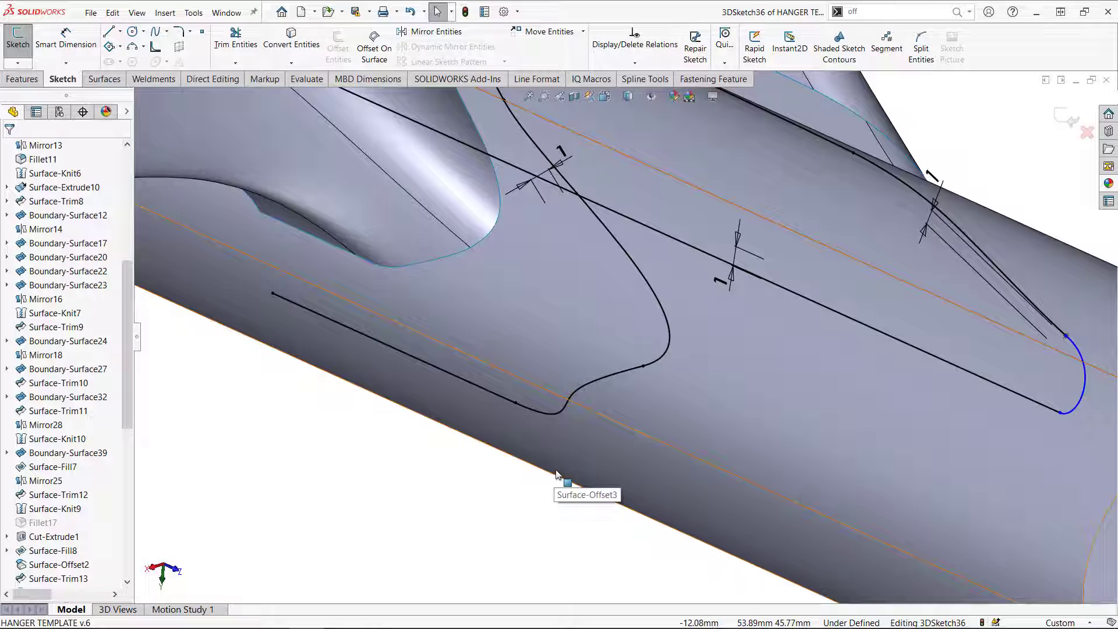
# Step: Undo the last four actions, back through the corner's tangent relation, and move the corner point closer to the yoke
pyautogui.click(425, 12)
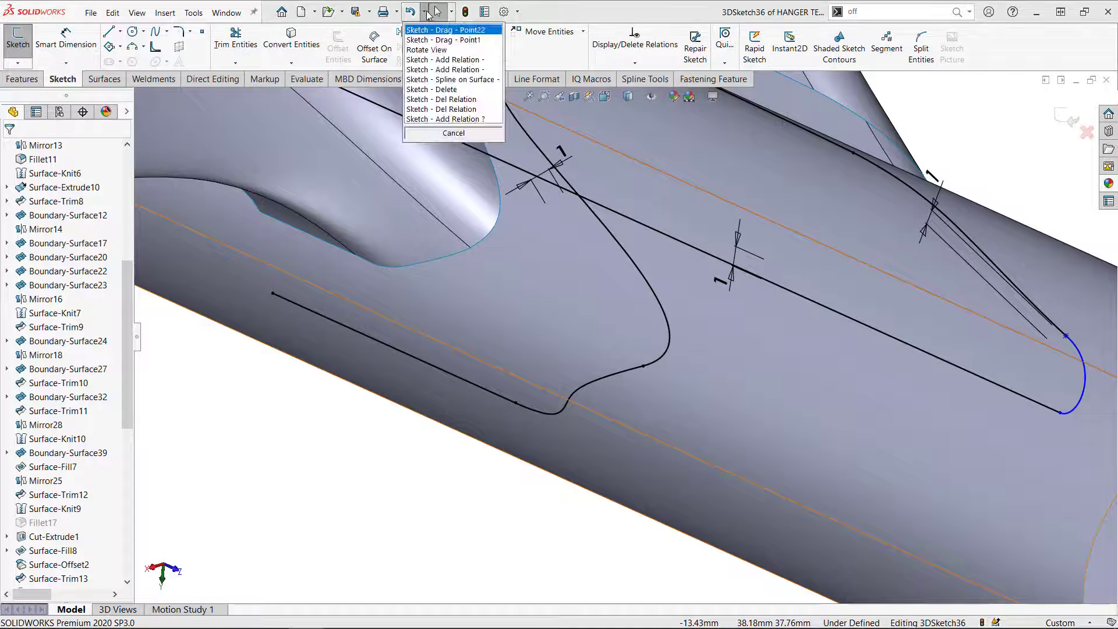
pyautogui.click(423, 60)
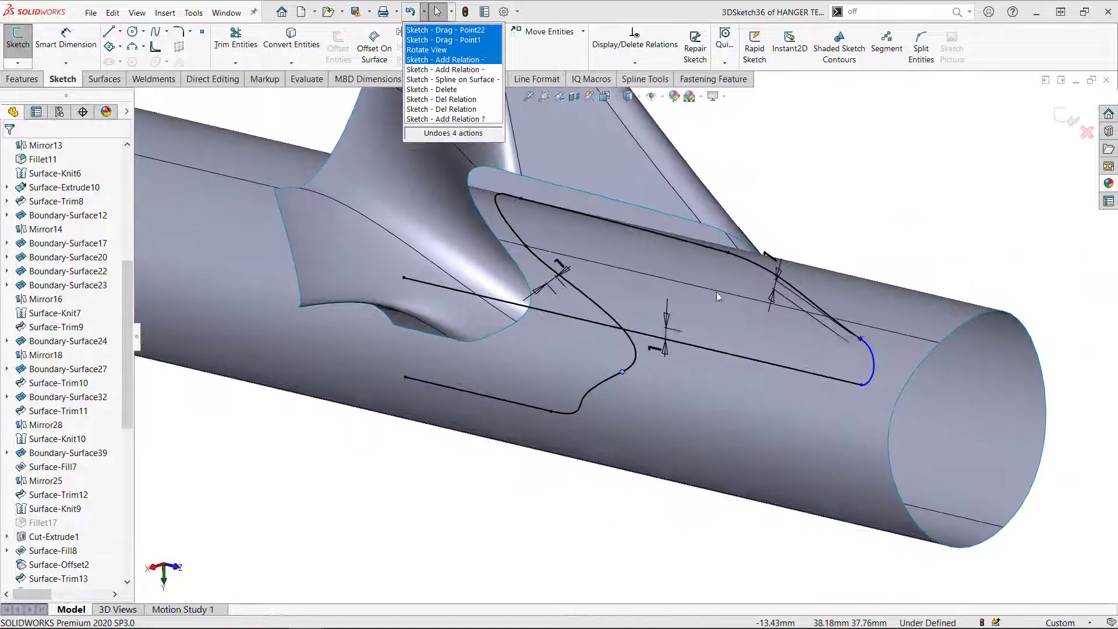
pyautogui.moveTo(615, 380); pyautogui.dragTo(601, 385)
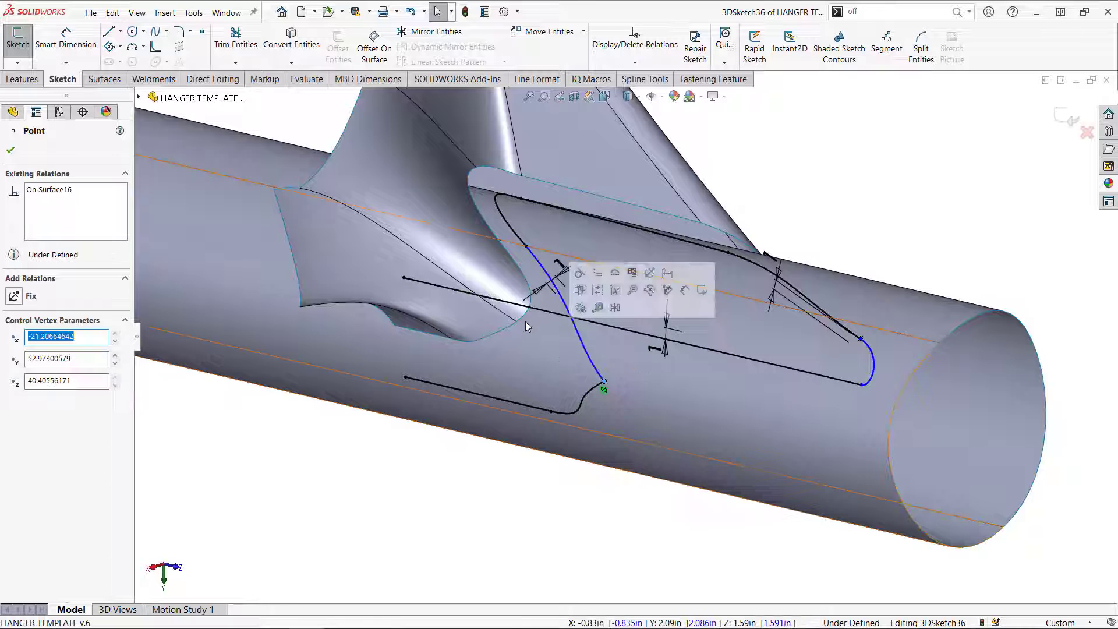
# Step: Try to make the two curves tangent at the moved corner point, and undo both the relation and the move
pyautogui.click(604, 381)
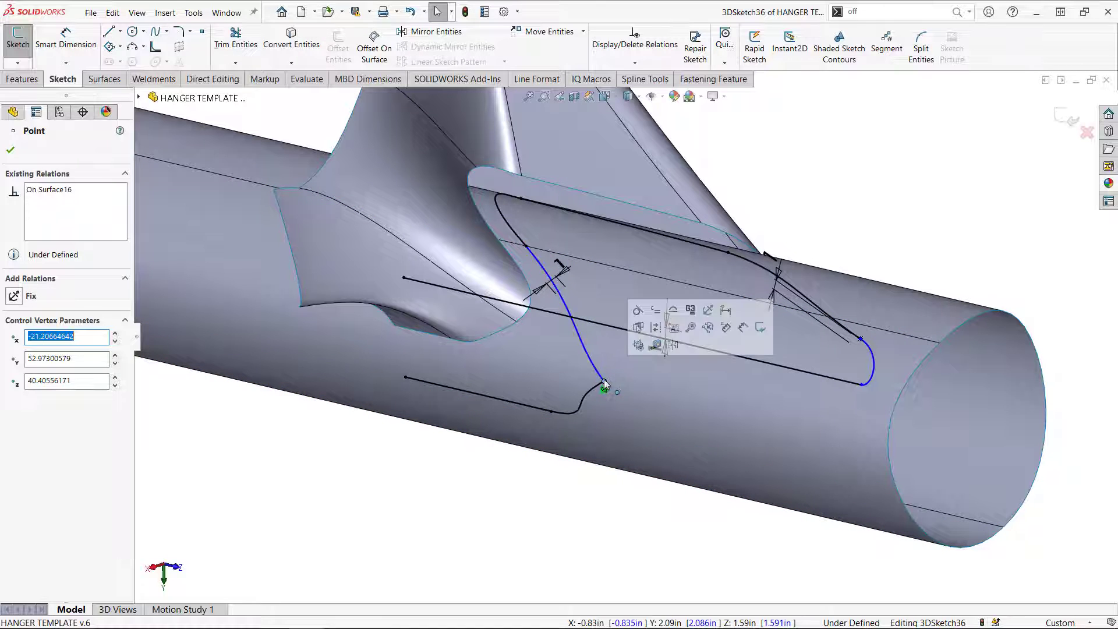
pyautogui.click(637, 313)
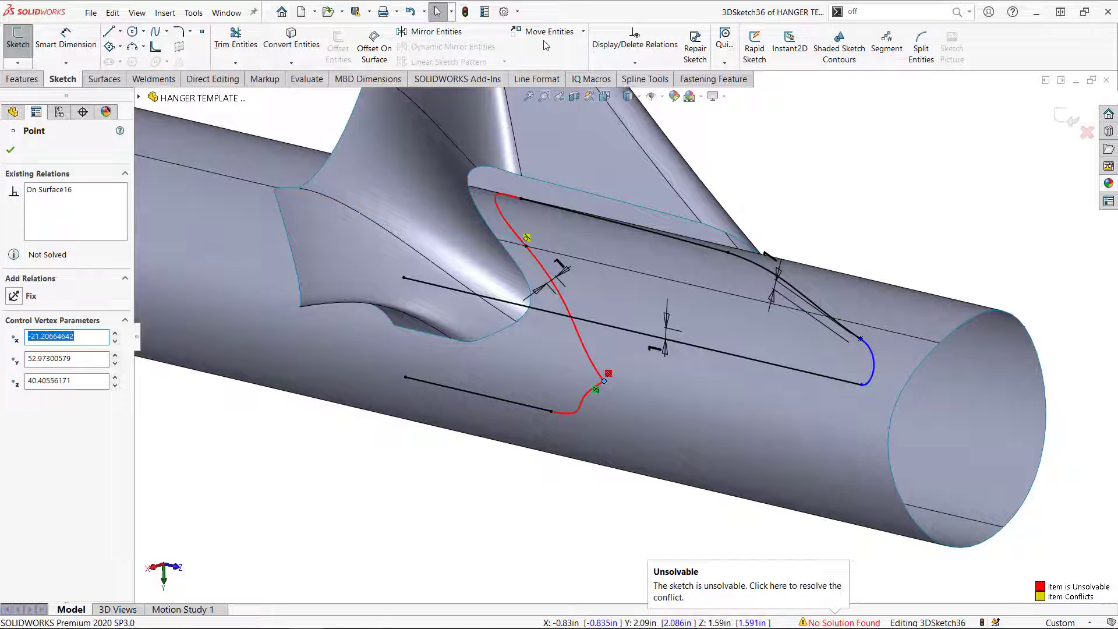
pyautogui.click(410, 12)
pyautogui.click(411, 13)
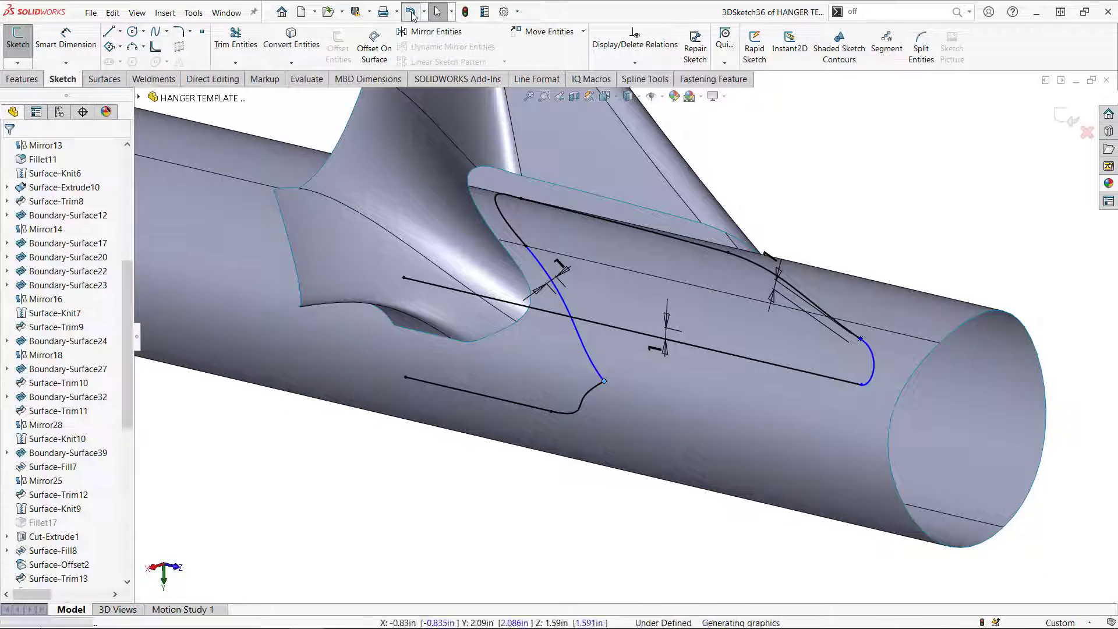
# Step: Reapply the tangent relation between the surface spline and the curved offset segment at the original corner point
pyautogui.click(623, 373)
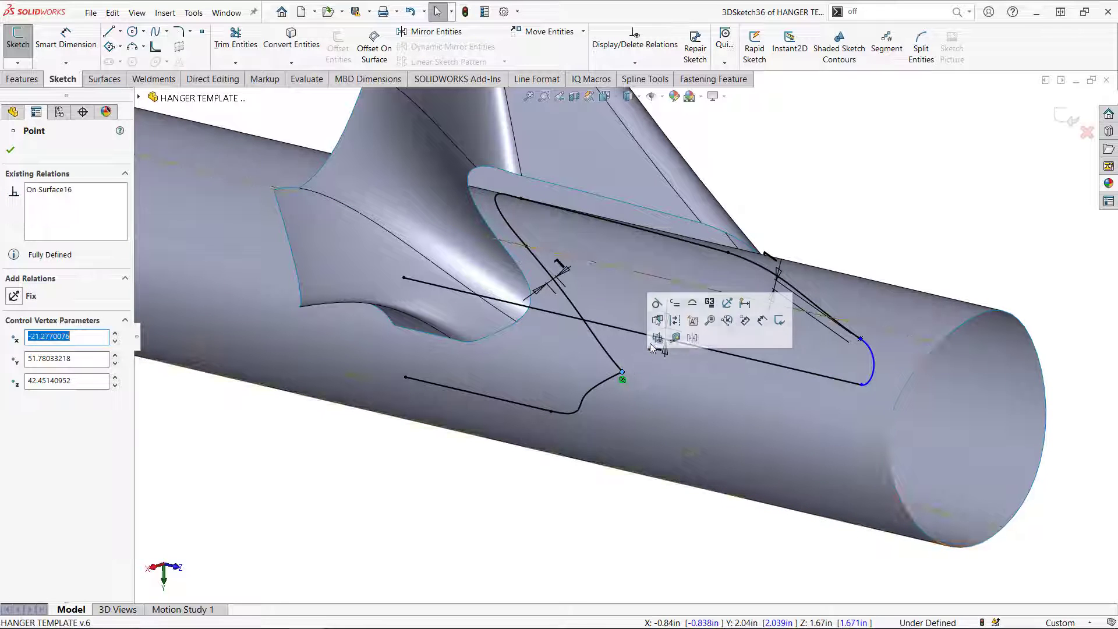
pyautogui.click(656, 338)
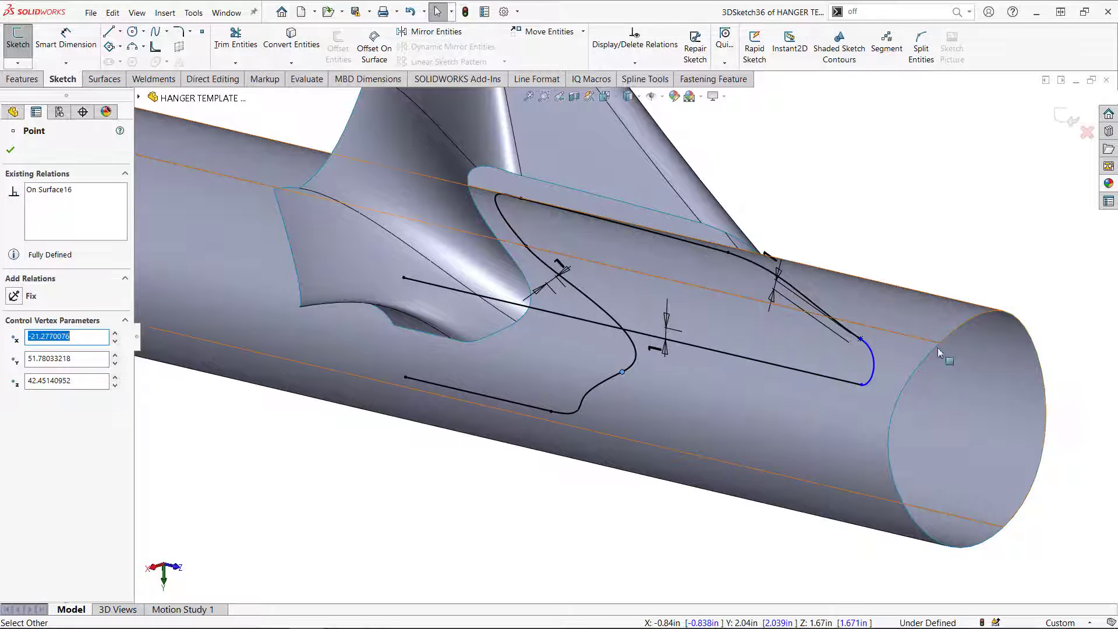
pyautogui.moveTo(938, 353)
pyautogui.mouseDown(button='middle')
pyautogui.moveTo(835, 242)
pyautogui.moveTo(880, 357)
pyautogui.moveTo(1032, 375)
pyautogui.mouseUp(button='middle')
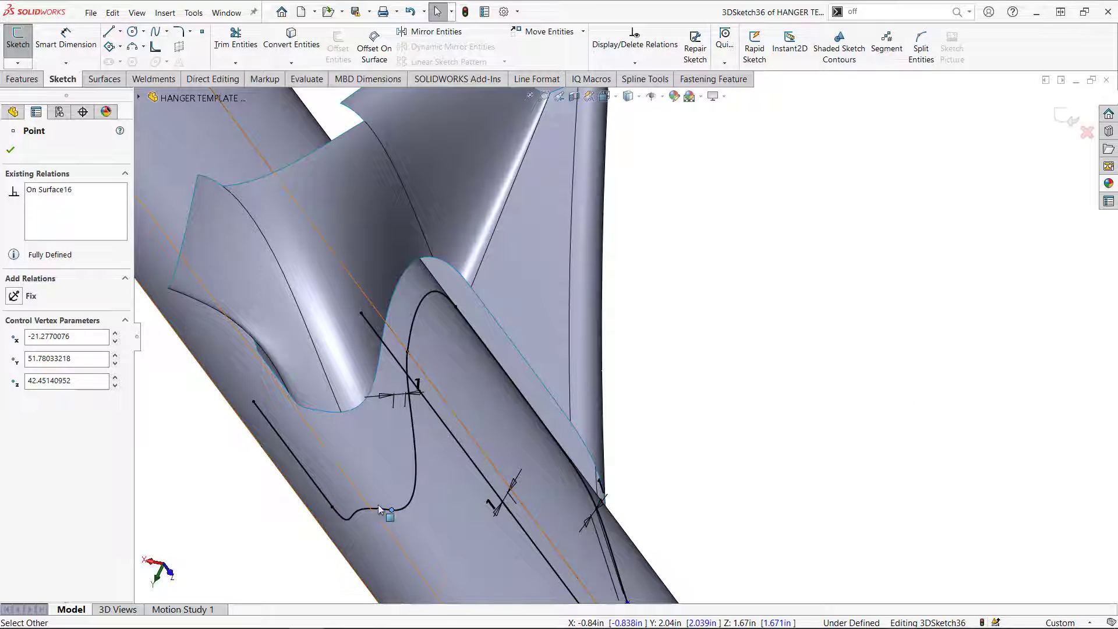
pyautogui.moveTo(380, 510)
pyautogui.mouseDown(button='middle')
pyautogui.moveTo(445, 529)
pyautogui.moveTo(449, 517)
pyautogui.moveTo(384, 521)
pyautogui.mouseUp(button='middle')
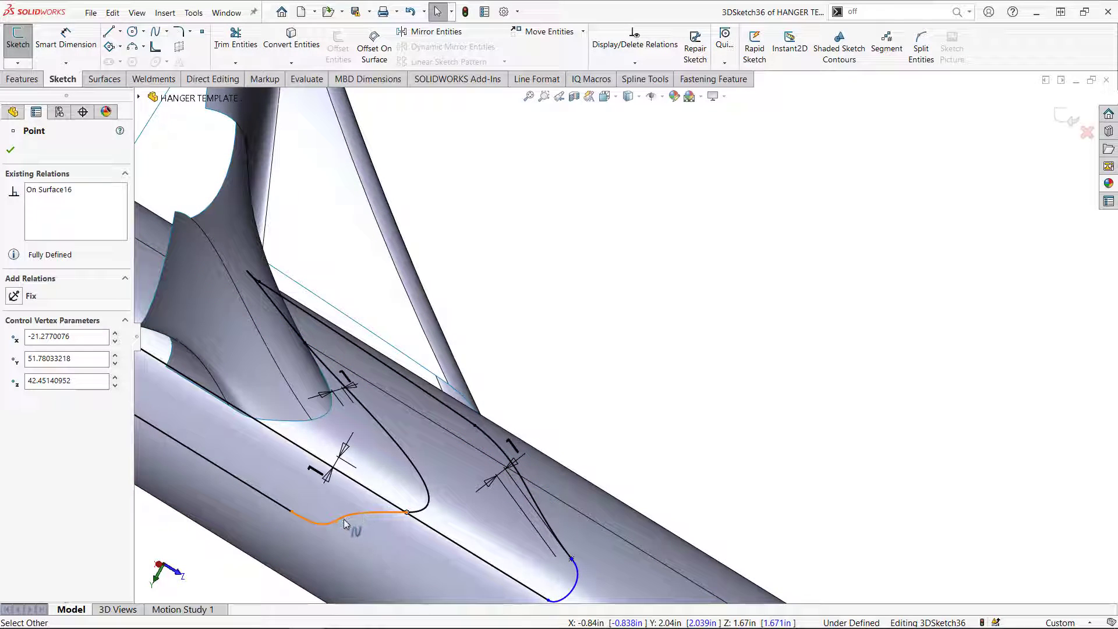
# Step: Exit the 3D sketch and reopen 3DSketch36 for editing
pyautogui.click(1068, 118)
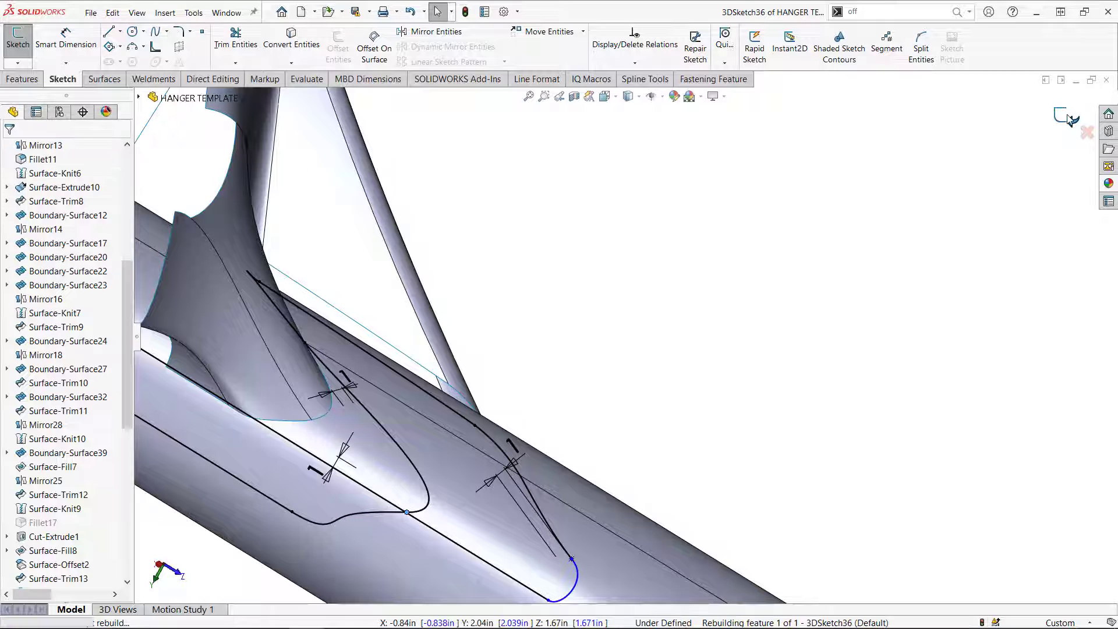
pyautogui.scroll(-2, 51, 550)
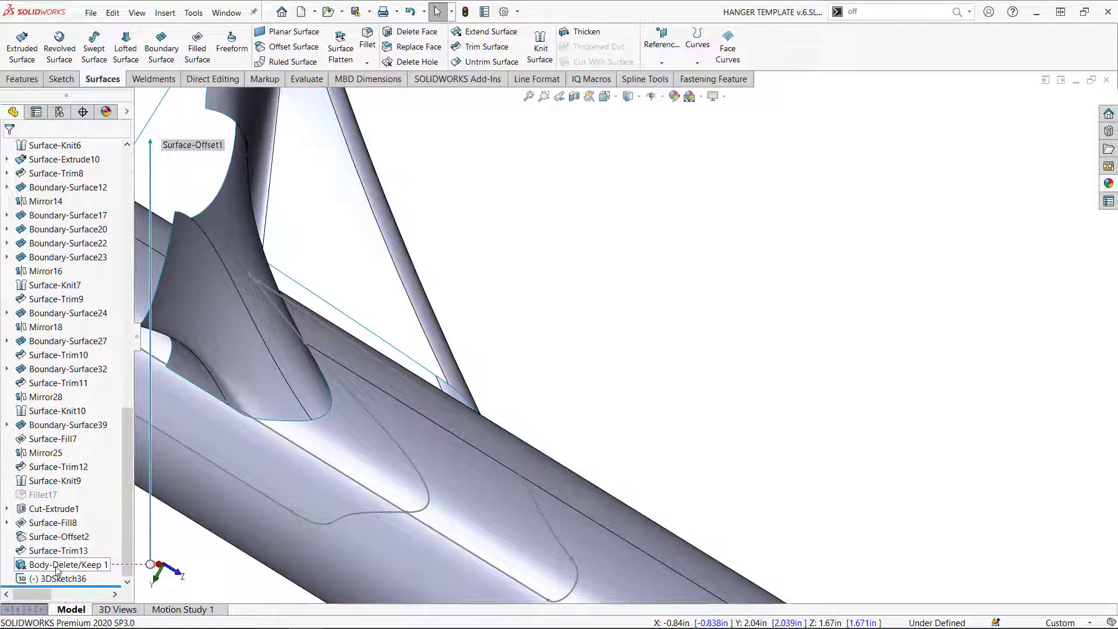
pyautogui.rightClick(47, 578)
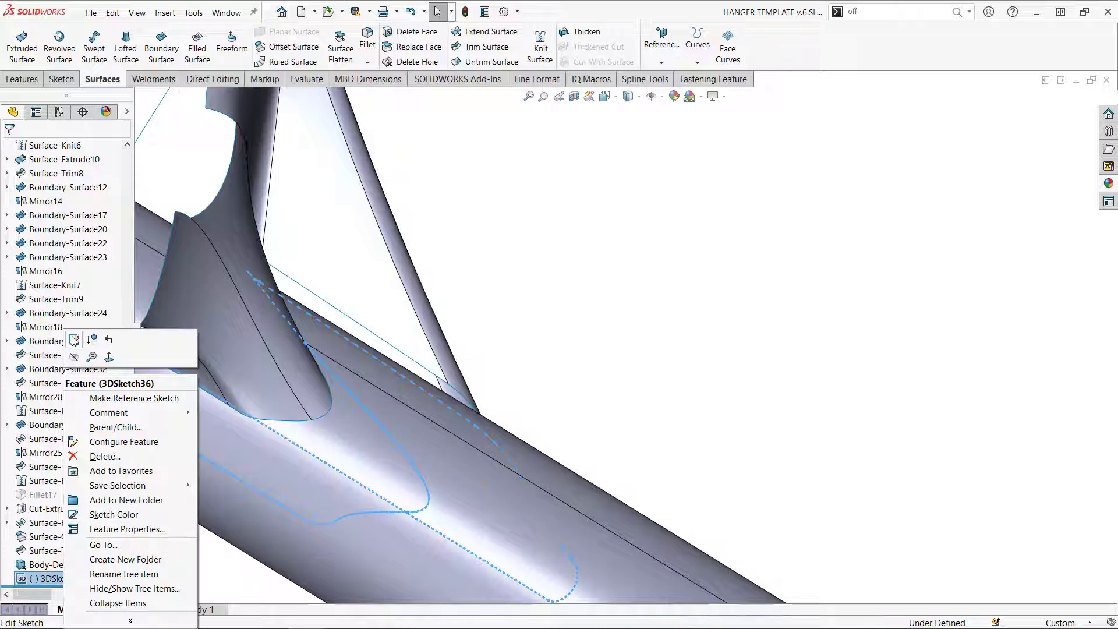
pyautogui.click(74, 341)
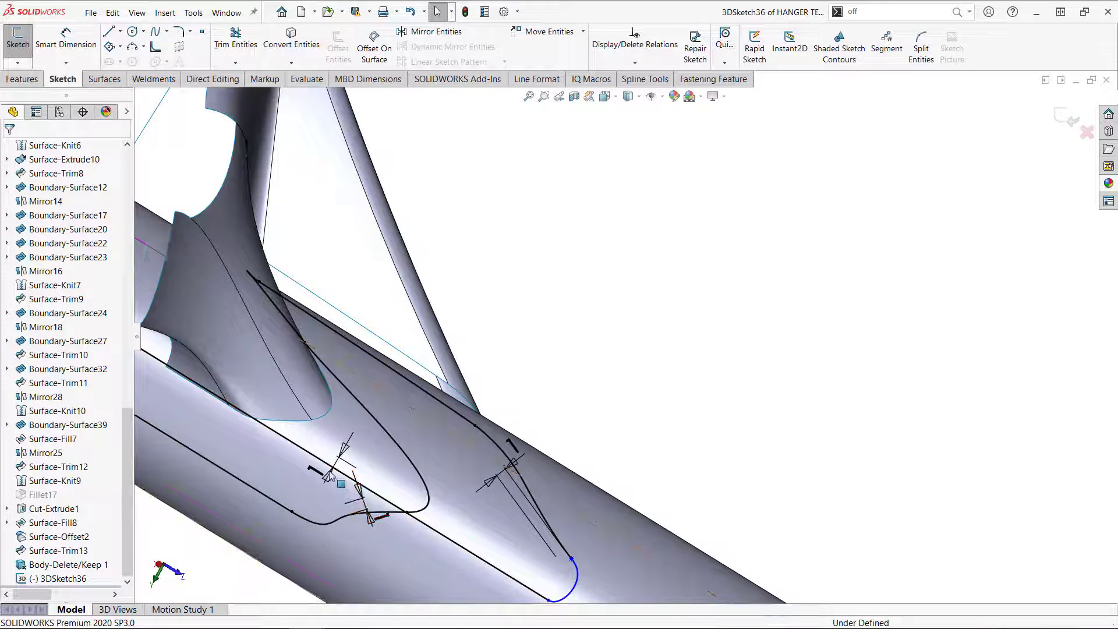
# Step: Delete the curved offset segment between the short straight offset line and the surface spline's corner point
pyautogui.scroll(-5, 421, 442)
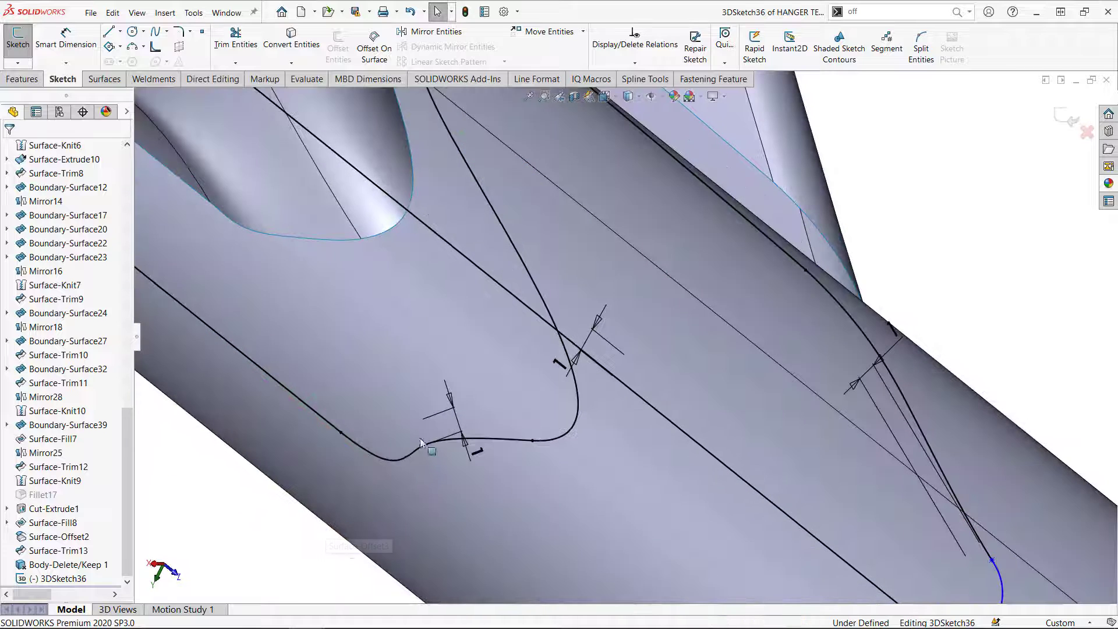
pyautogui.click(518, 443)
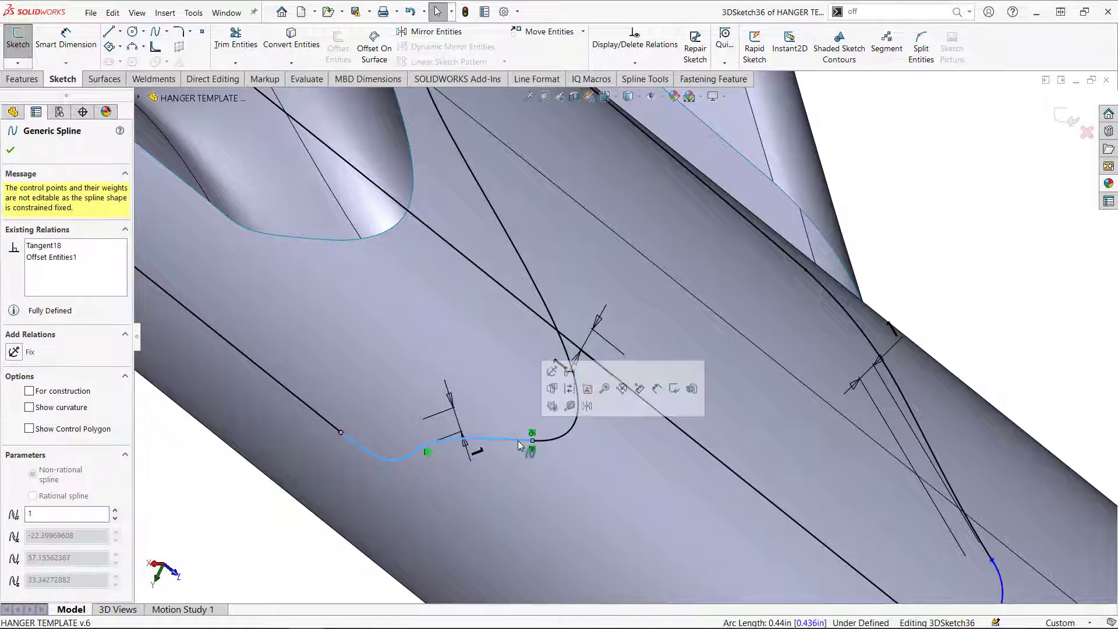
pyautogui.press('Delete')
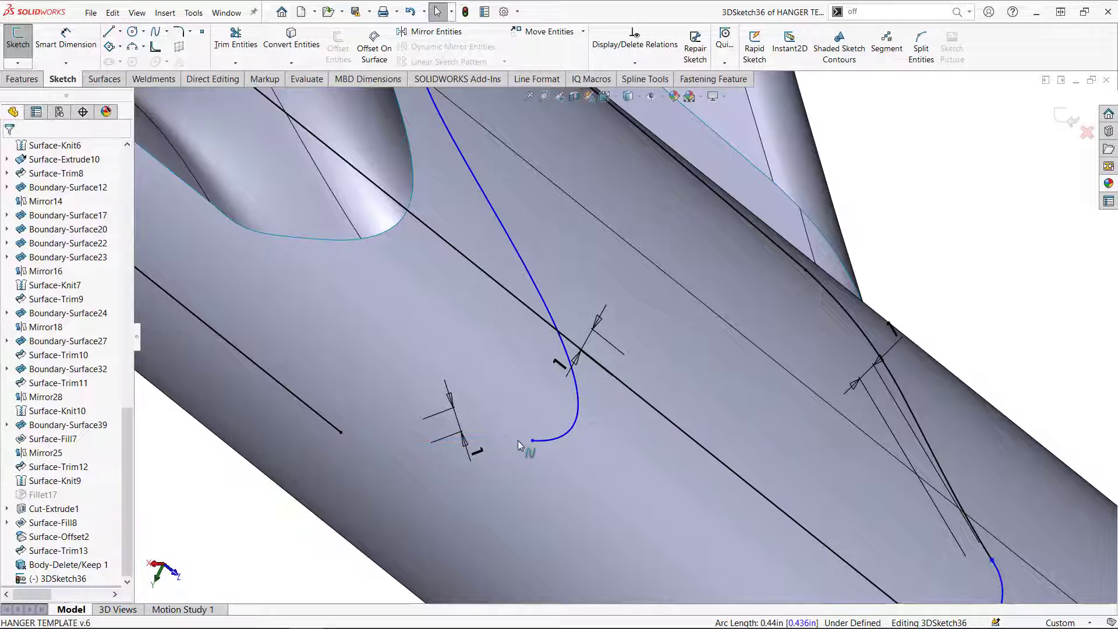
# Step: Draw a Spline on Surface on the bar's face from the short straight offset line's endpoint to the existing surface spline's free endpoint
pyautogui.moveTo(456, 410)
pyautogui.mouseDown(button='middle')
pyautogui.moveTo(512, 332)
pyautogui.moveTo(522, 374)
pyautogui.mouseUp(button='middle')
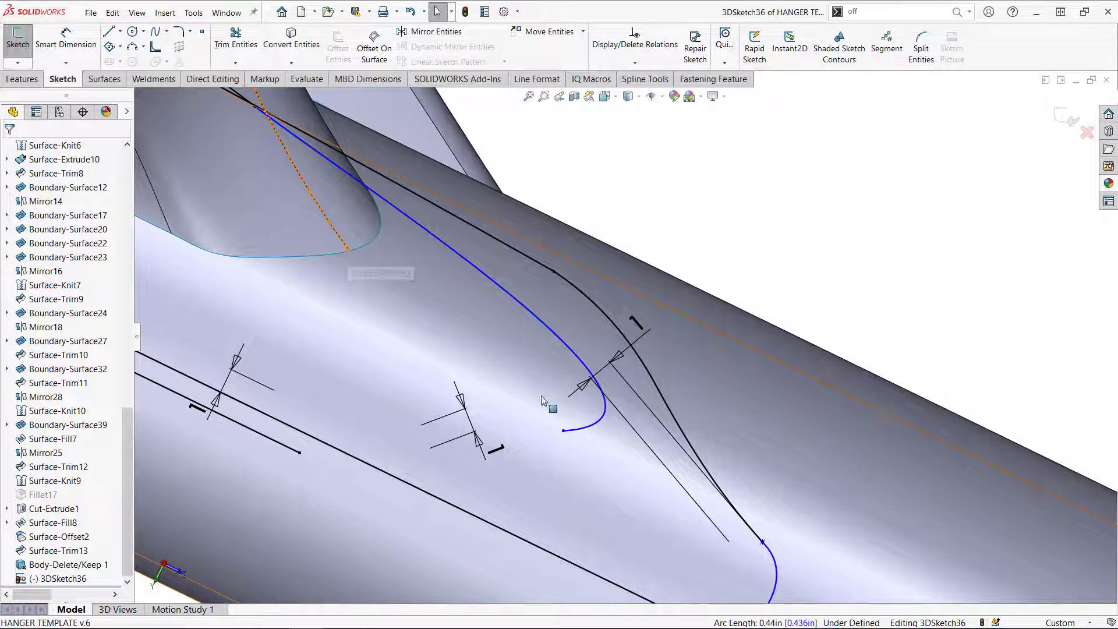
pyautogui.click(304, 512)
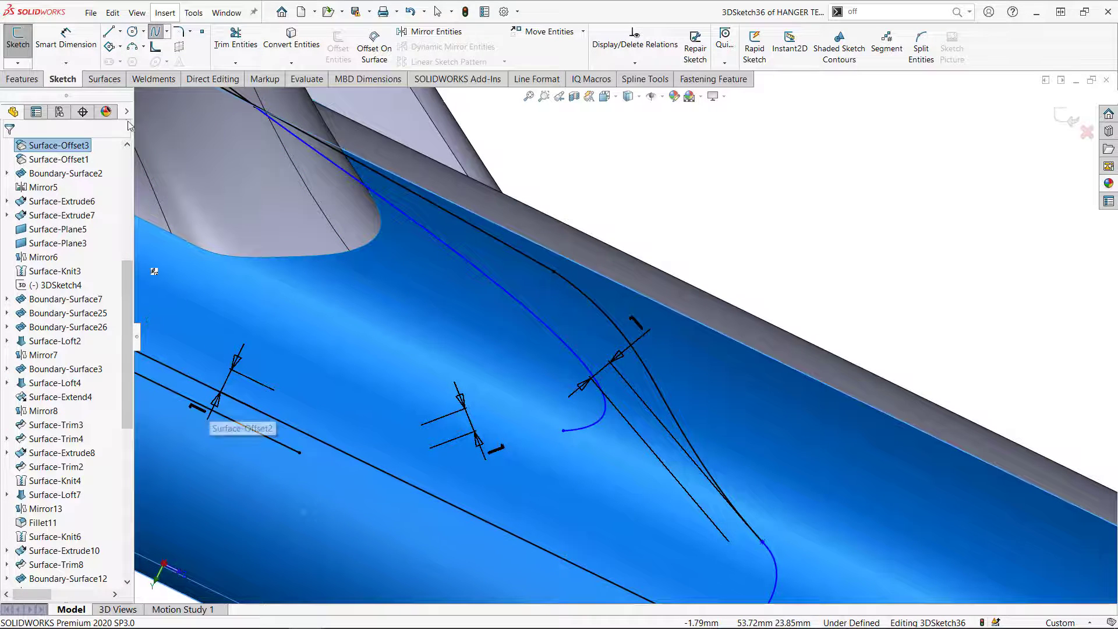
pyautogui.click(176, 32)
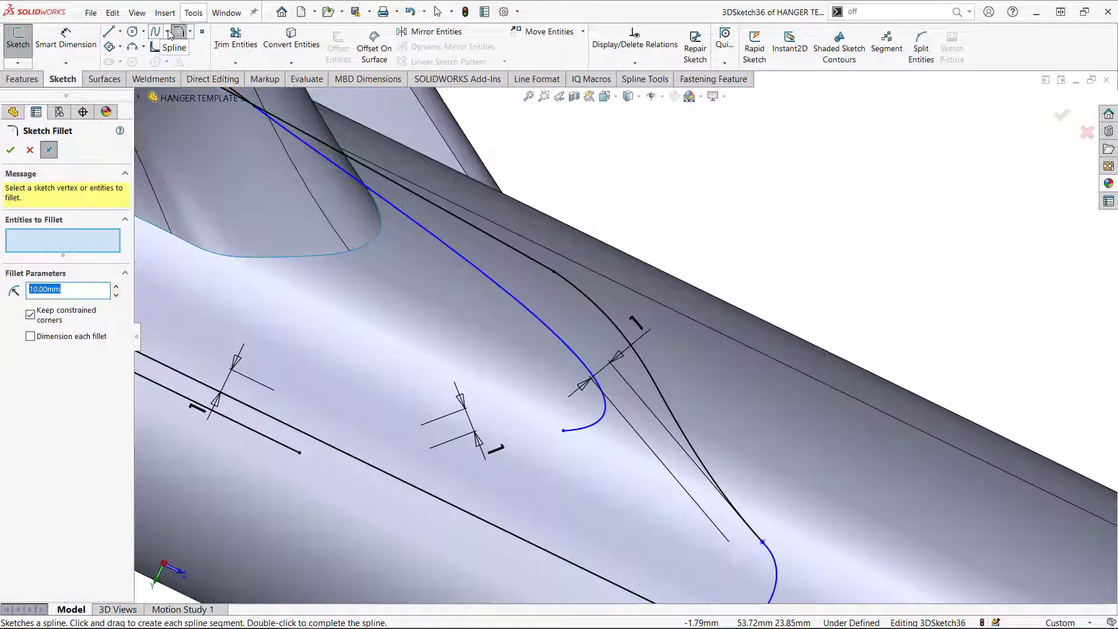
pyautogui.press('Escape')
pyautogui.click(167, 32)
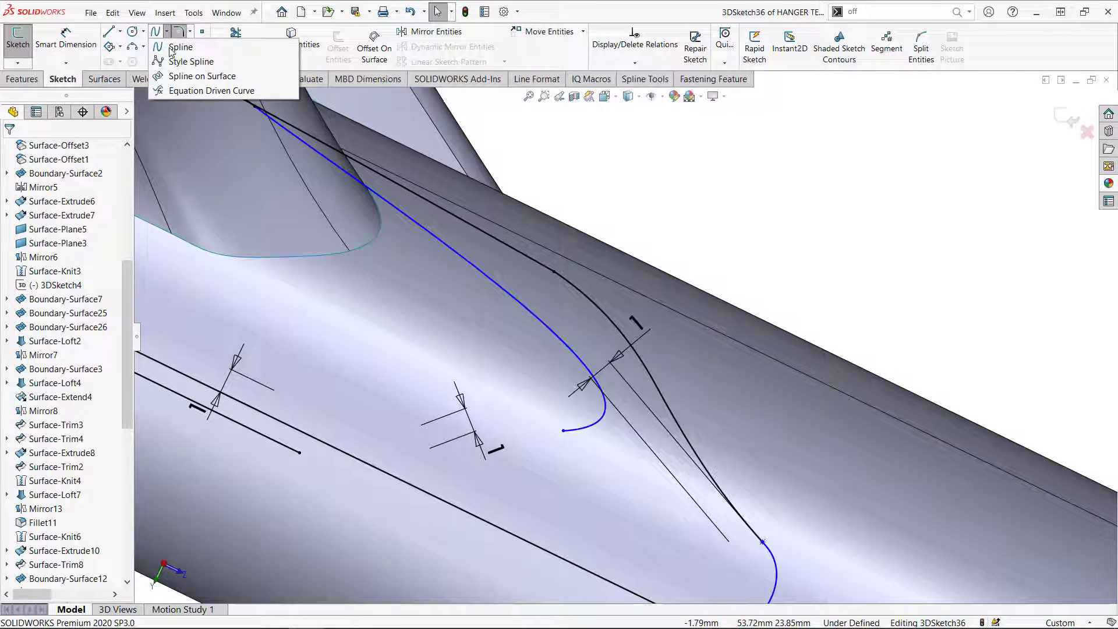
pyautogui.click(175, 78)
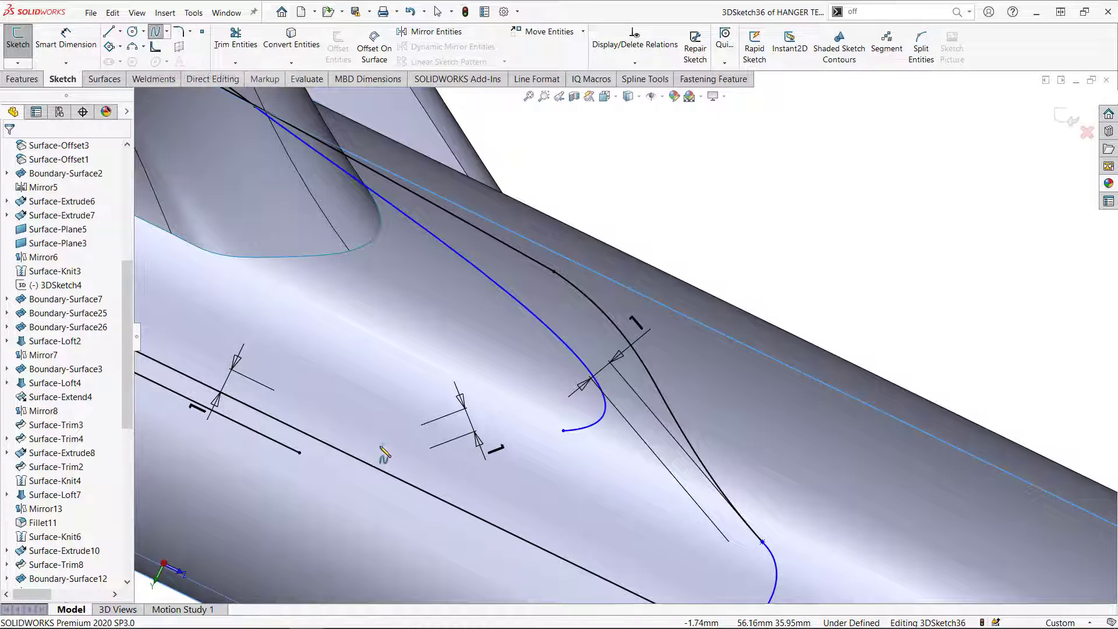
pyautogui.click(300, 453)
pyautogui.click(563, 431)
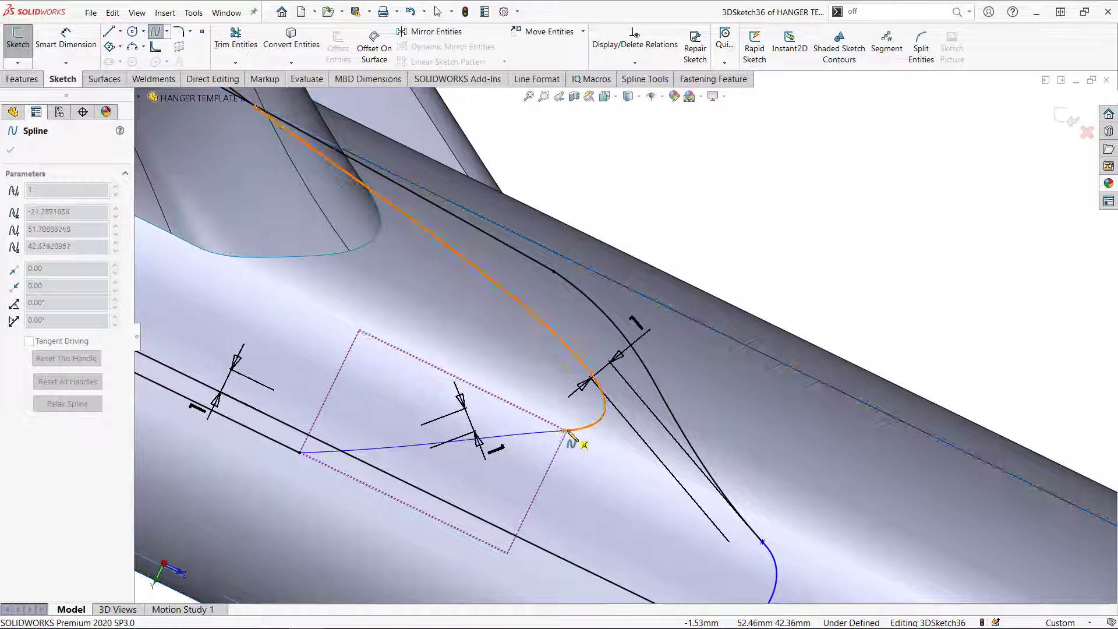
pyautogui.press('Escape')
pyautogui.press('Escape')
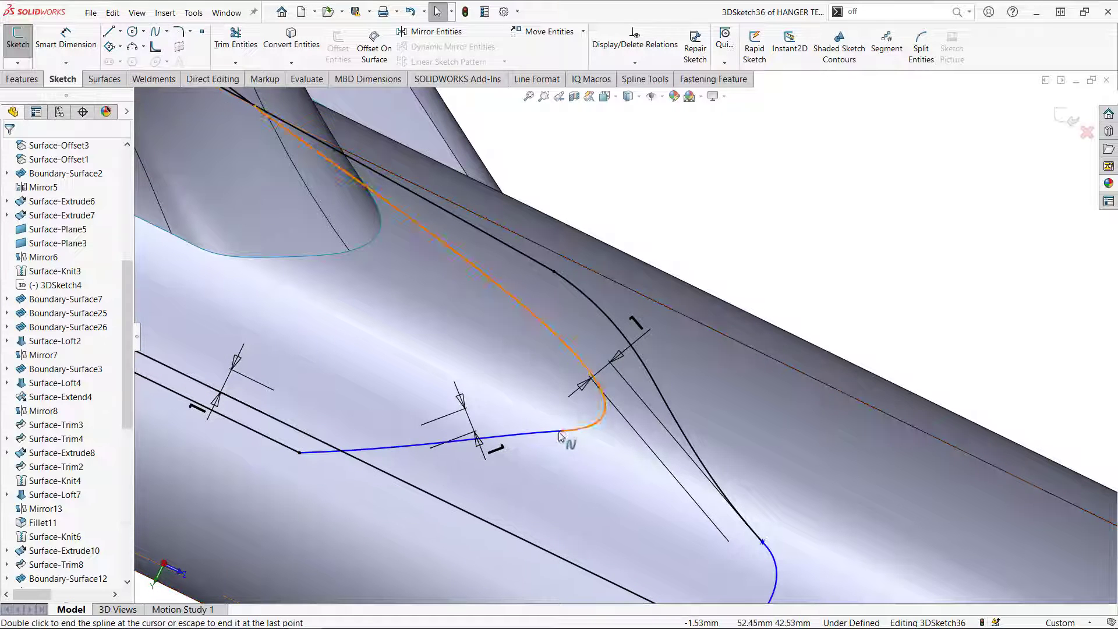
# Step: Make the new surface spline tangent to the existing surface spline at one end and to the straight offset line at the other
pyautogui.click(563, 431)
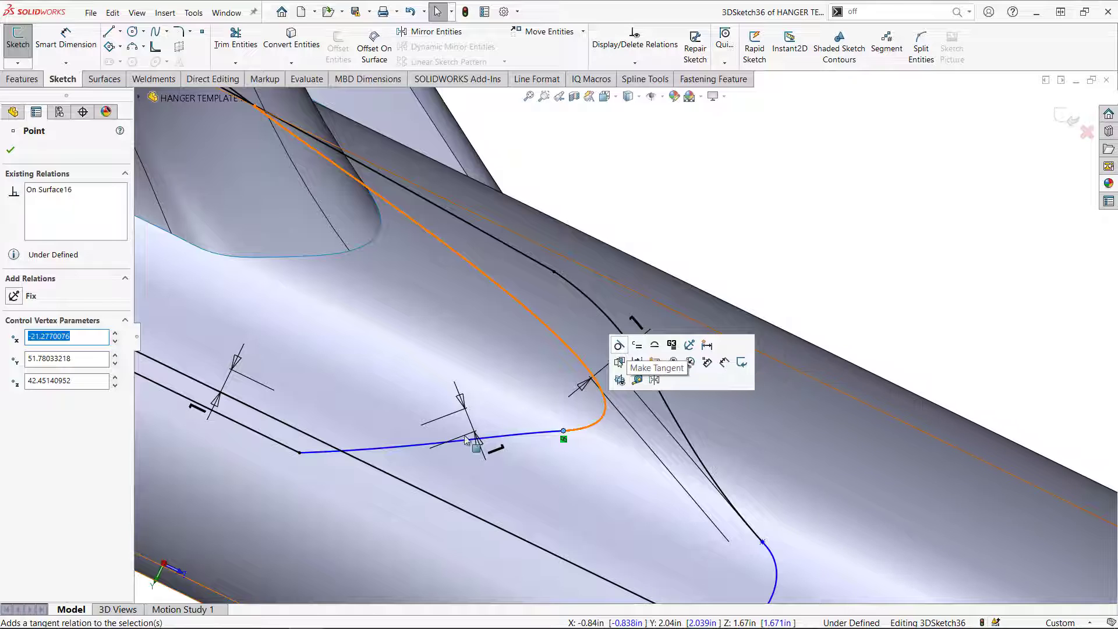
pyautogui.click(655, 345)
pyautogui.click(300, 453)
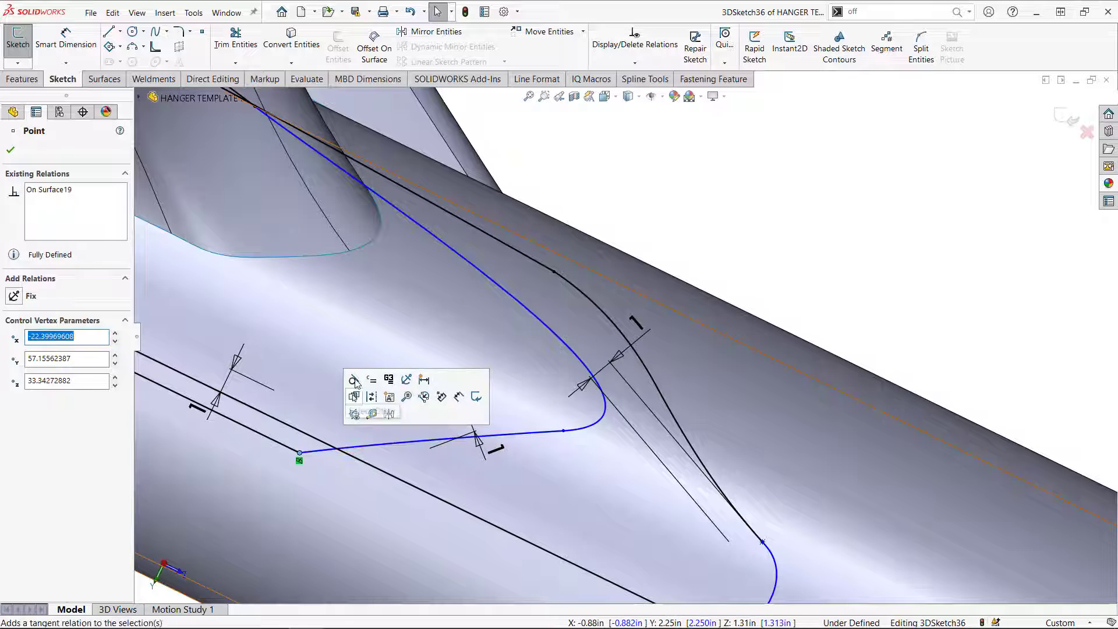
pyautogui.click(353, 382)
pyautogui.press('Escape')
# Step: Try shifting the shared point of the two surface splines along the bar's face to test how the boundary reshapes
pyautogui.moveTo(664, 437)
pyautogui.mouseDown(button='middle')
pyautogui.moveTo(597, 464)
pyautogui.moveTo(604, 424)
pyautogui.moveTo(594, 417)
pyautogui.mouseUp(button='middle')
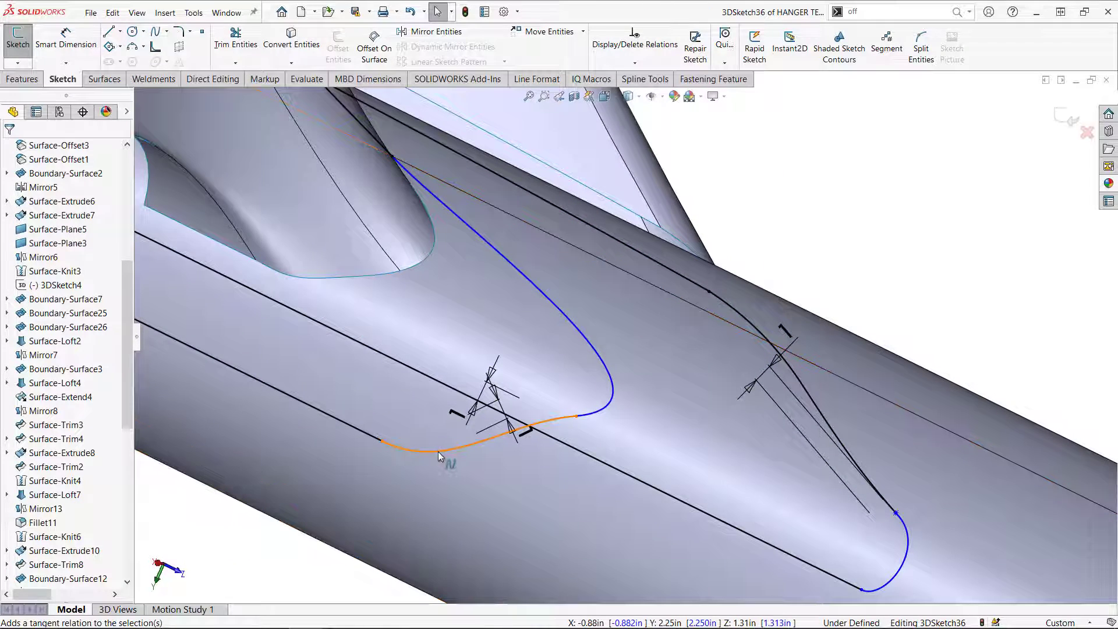
pyautogui.click(417, 264)
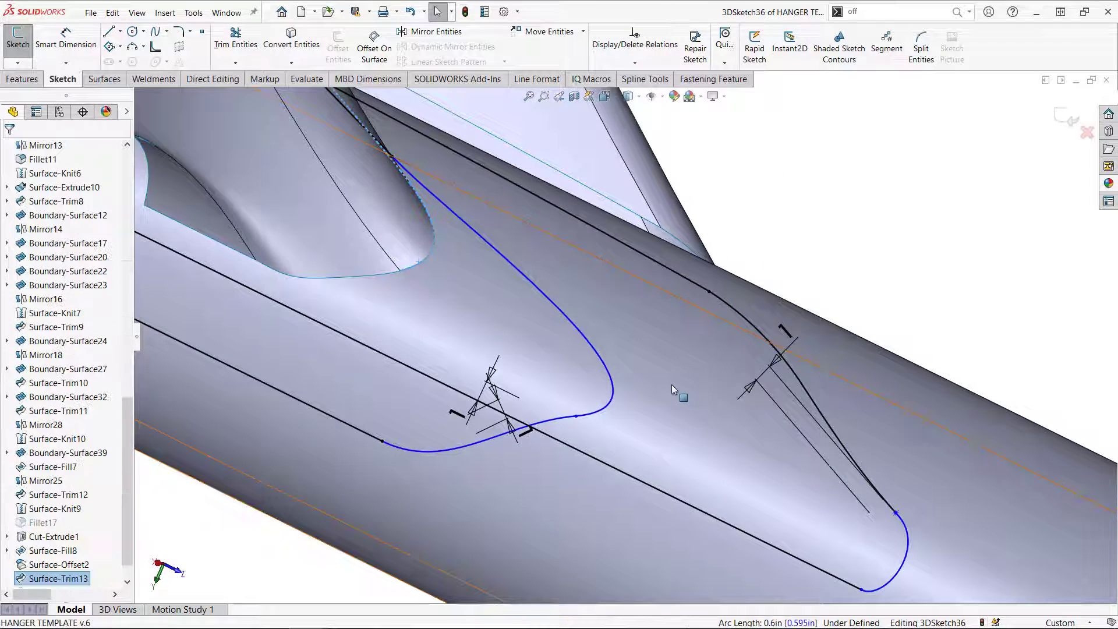
pyautogui.moveTo(603, 397)
pyautogui.mouseDown(button='middle')
pyautogui.moveTo(593, 402)
pyautogui.moveTo(611, 389)
pyautogui.mouseUp(button='middle')
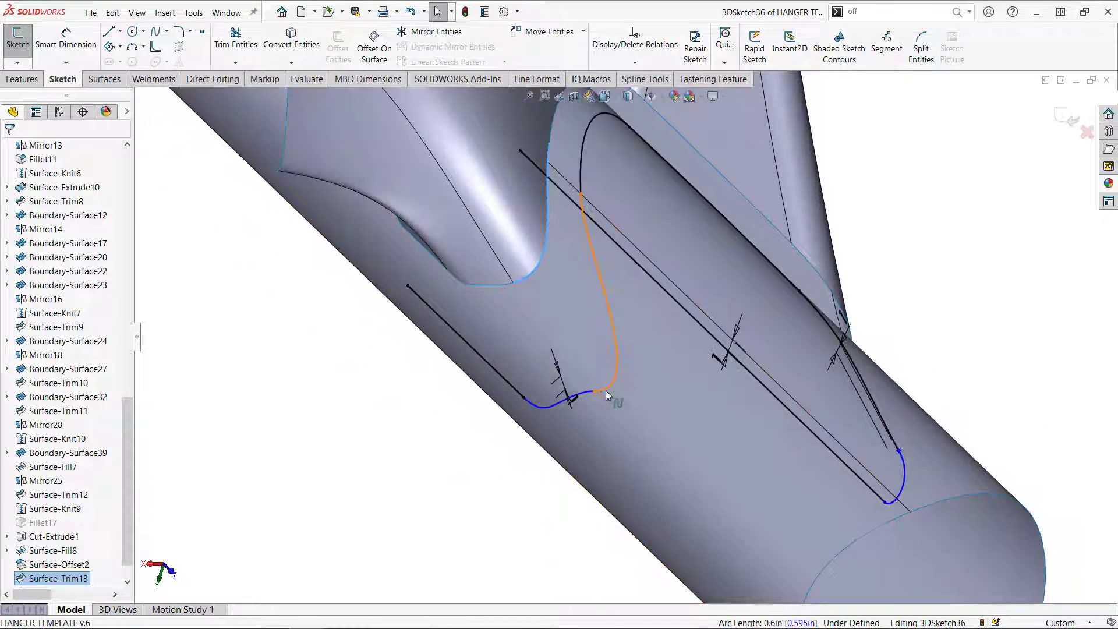
pyautogui.moveTo(626, 373); pyautogui.dragTo(621, 379, button='middle')
pyautogui.click(603, 384)
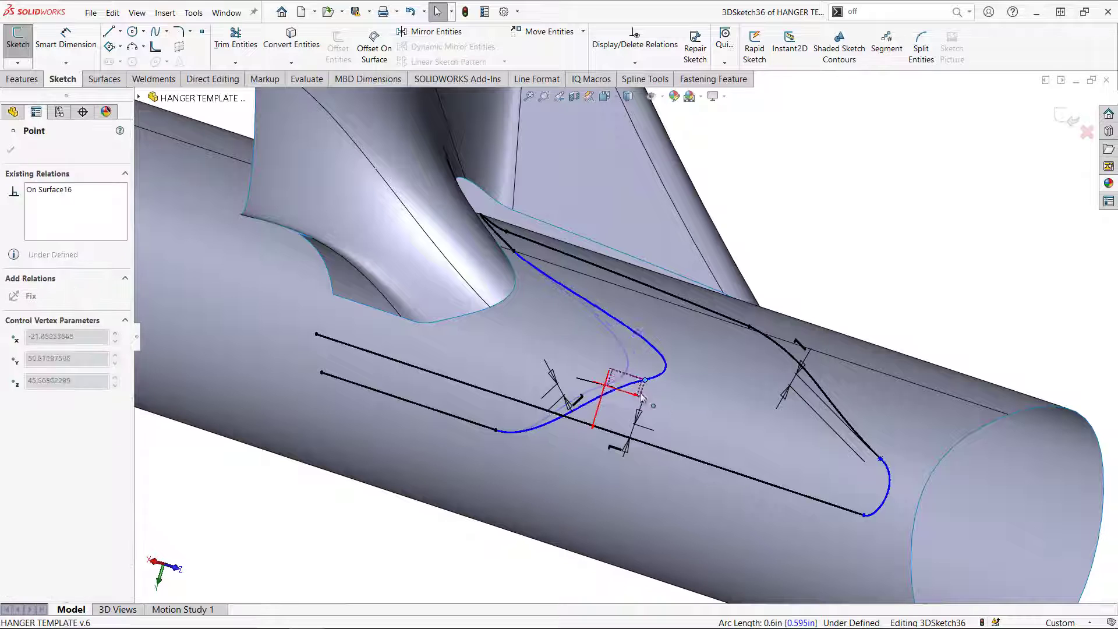
pyautogui.moveTo(599, 385)
pyautogui.mouseDown()
pyautogui.moveTo(693, 411)
pyautogui.moveTo(608, 387)
pyautogui.moveTo(585, 399)
pyautogui.moveTo(604, 385)
pyautogui.mouseUp()
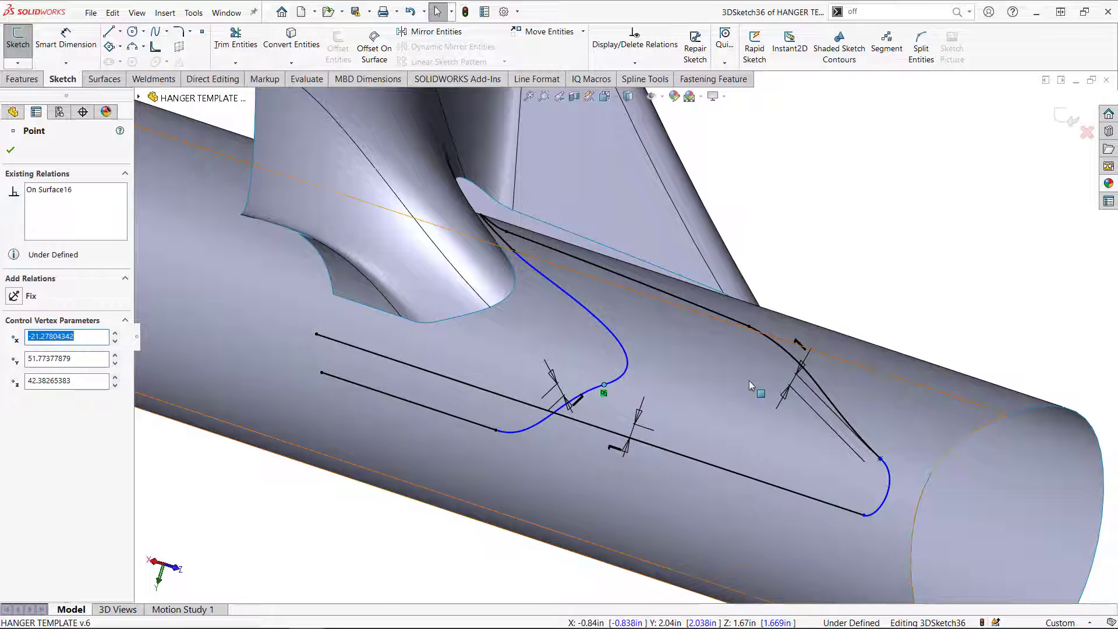
pyautogui.moveTo(666, 400); pyautogui.dragTo(537, 319, button='middle')
pyautogui.press('Escape')
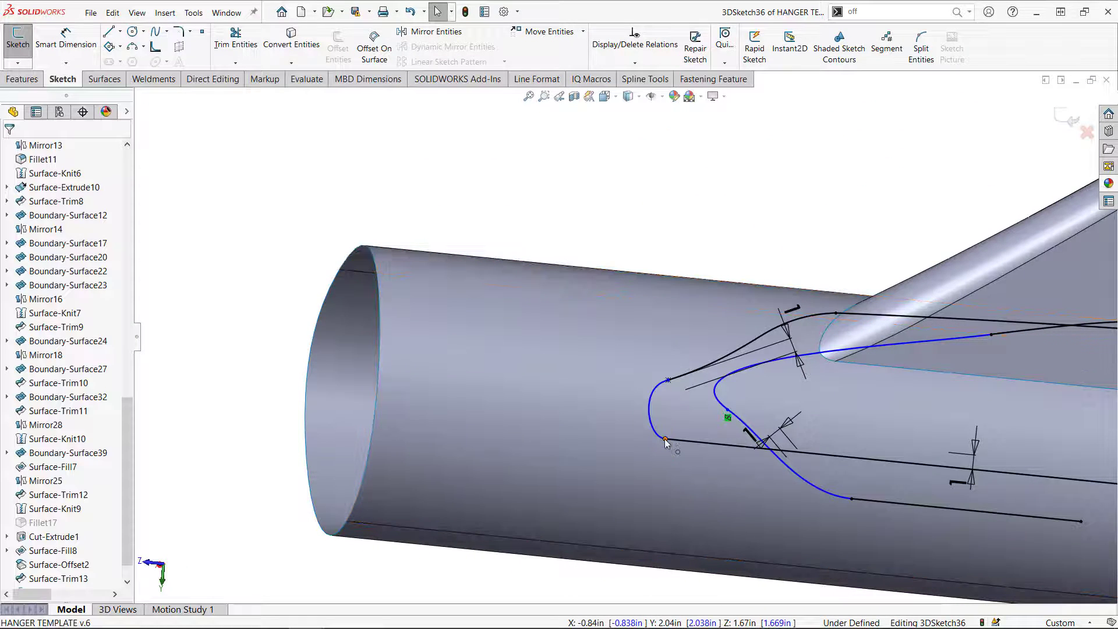
# Step: Delete the driven Tangent11 relation and the Equal Curvature0 relation from the short spline closing the end of the offset boundary
pyautogui.click(666, 440)
pyautogui.click(654, 432)
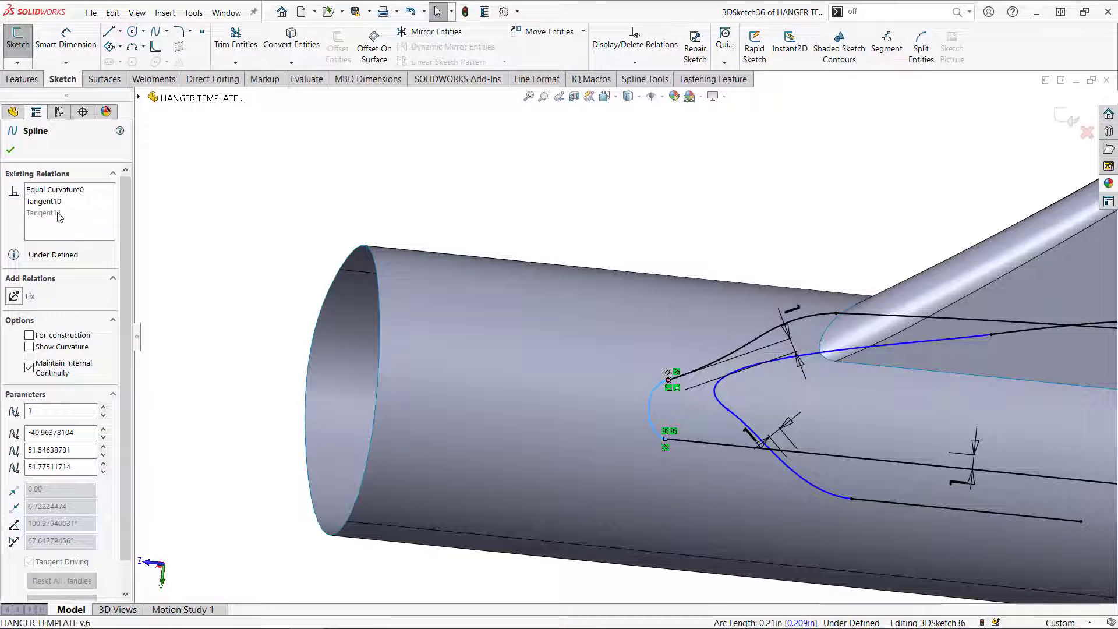
pyautogui.click(59, 213)
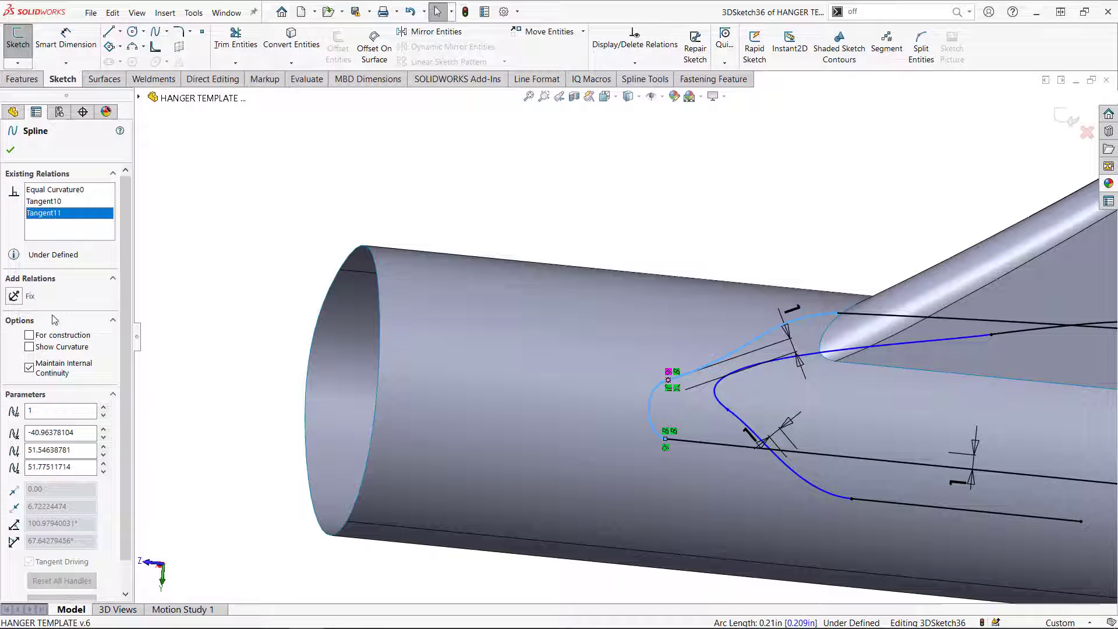
pyautogui.rightClick(44, 217)
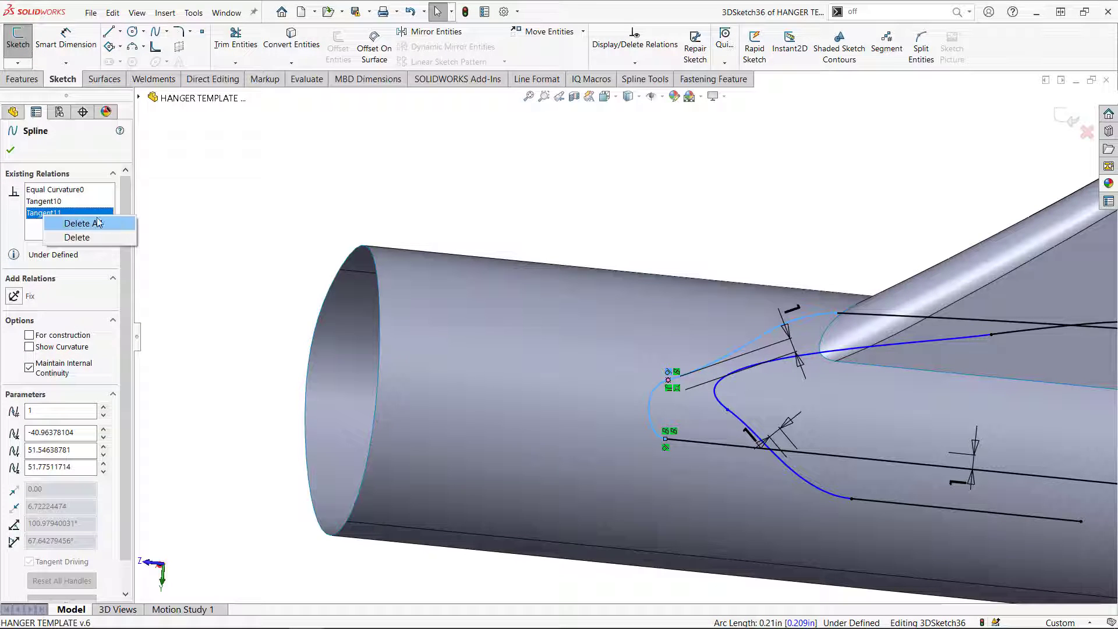
pyautogui.click(34, 217)
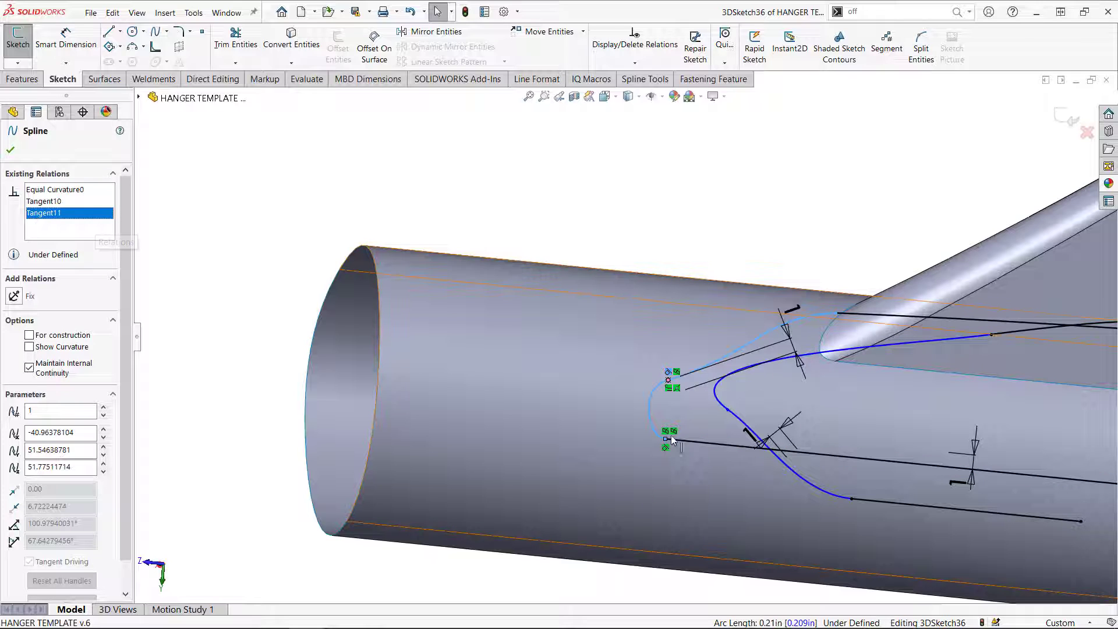
pyautogui.press('Escape')
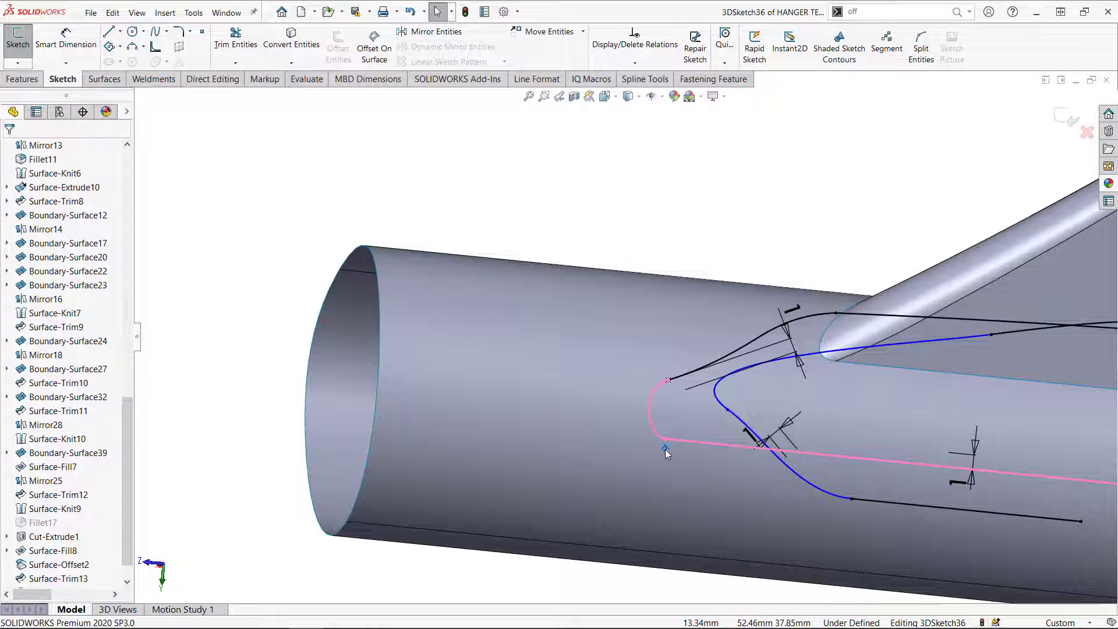
pyautogui.click(665, 449)
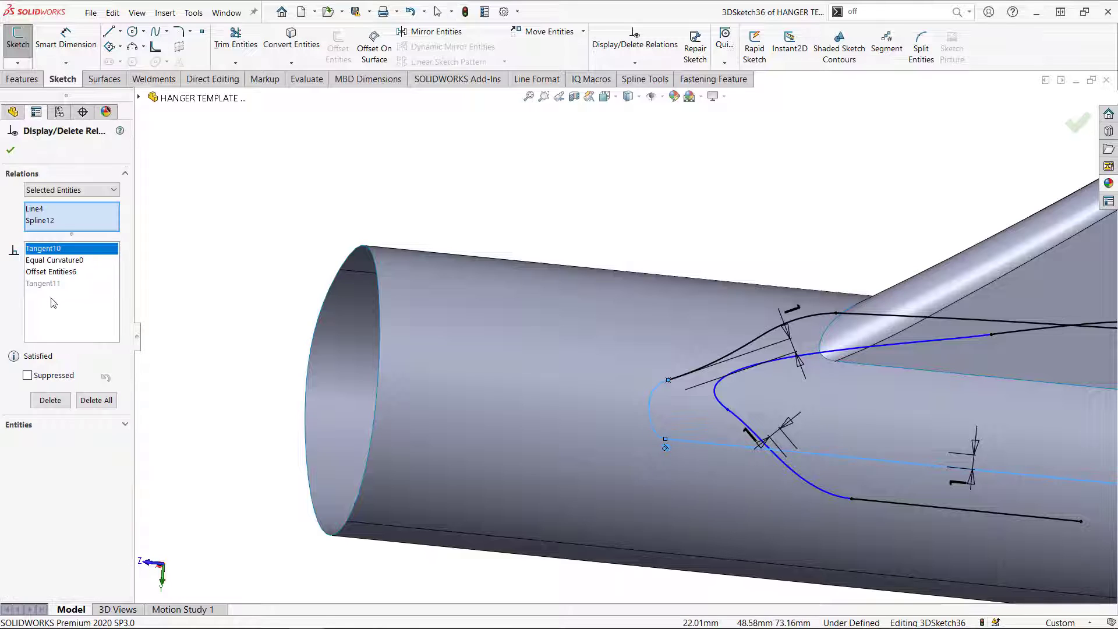
pyautogui.click(36, 286)
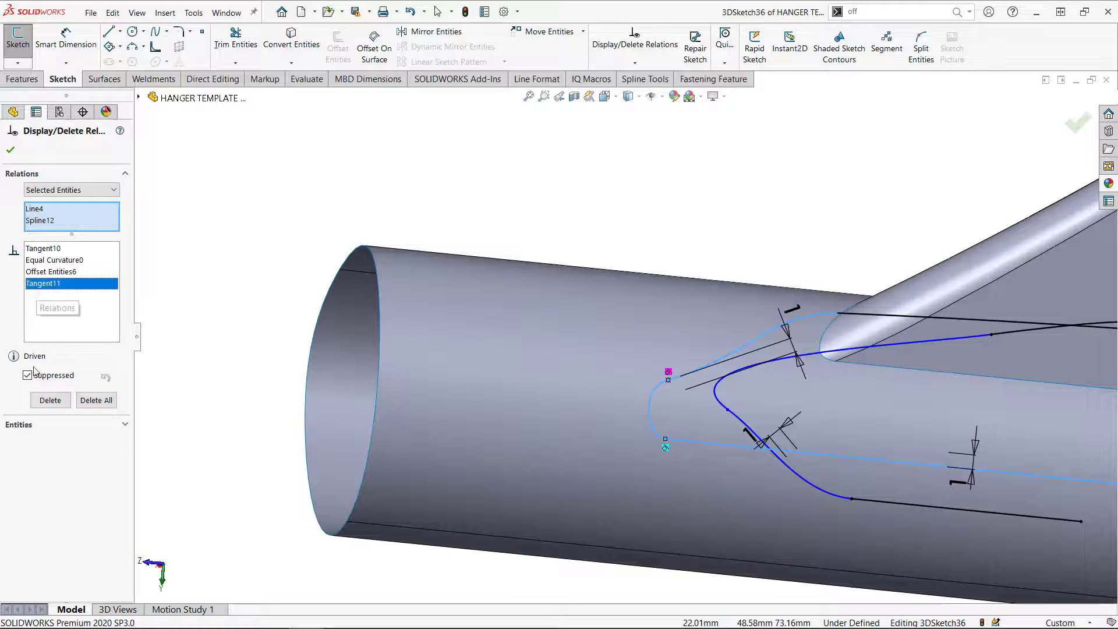
pyautogui.press('Delete')
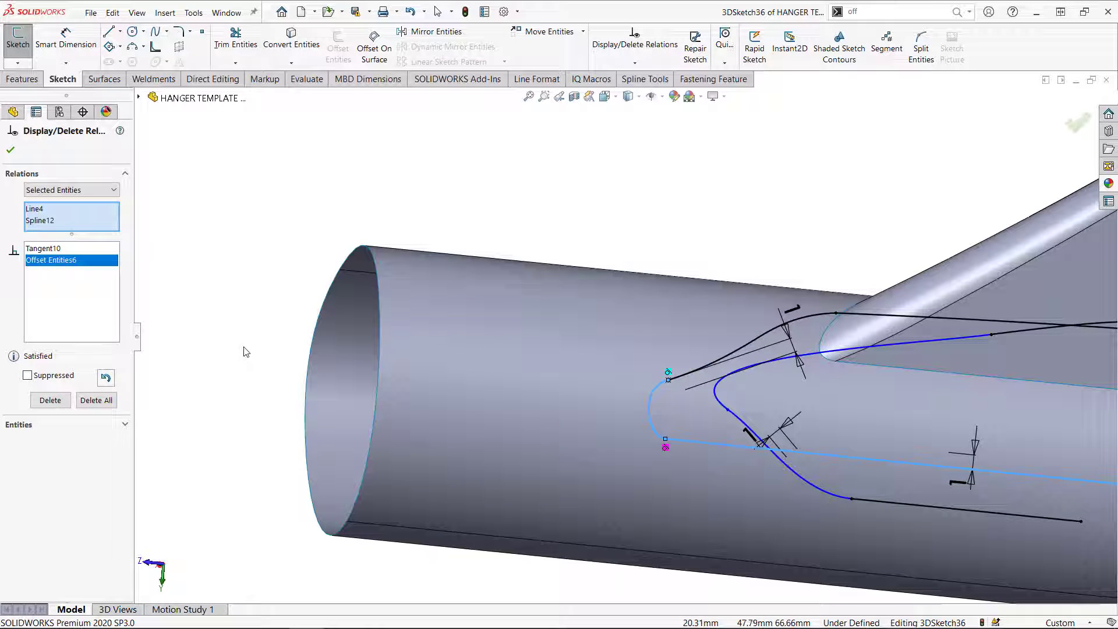
pyautogui.click(10, 150)
# Step: Exit the 3D sketch and hide the bar's full-length Surface-Offset3 body
pyautogui.moveTo(842, 341); pyautogui.dragTo(956, 445, button='middle')
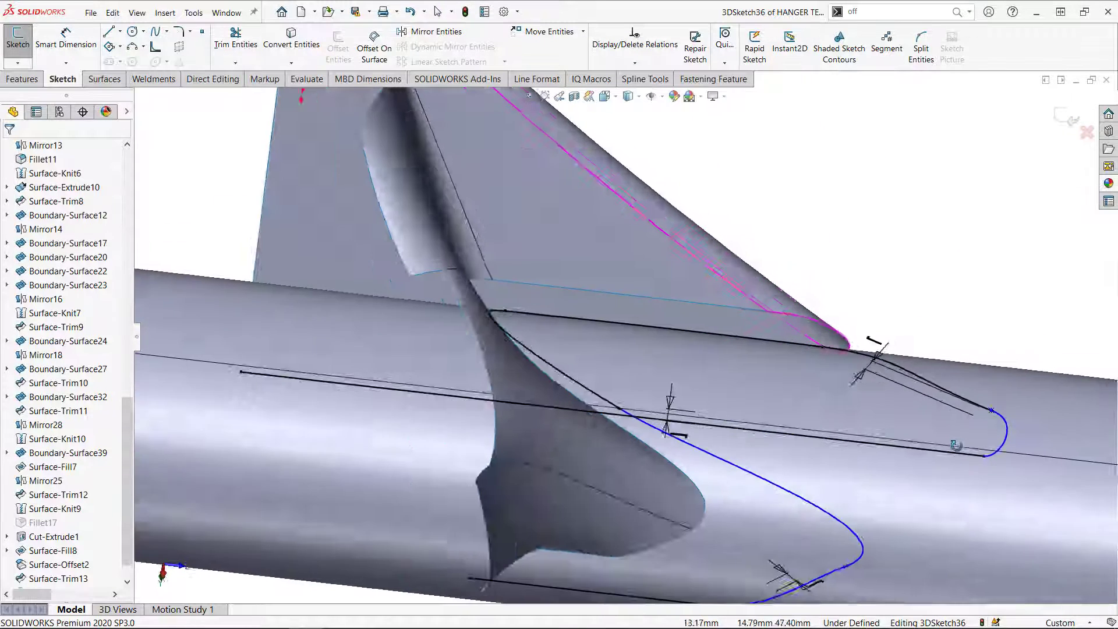
pyautogui.scroll(6, 946, 437)
pyautogui.click(1067, 120)
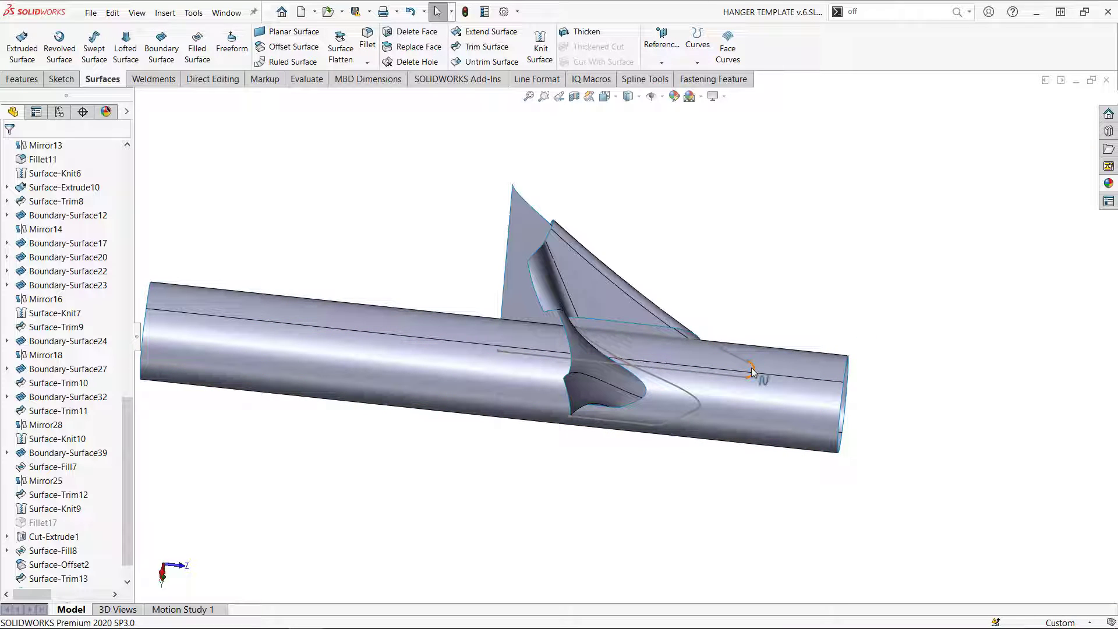
pyautogui.click(790, 369)
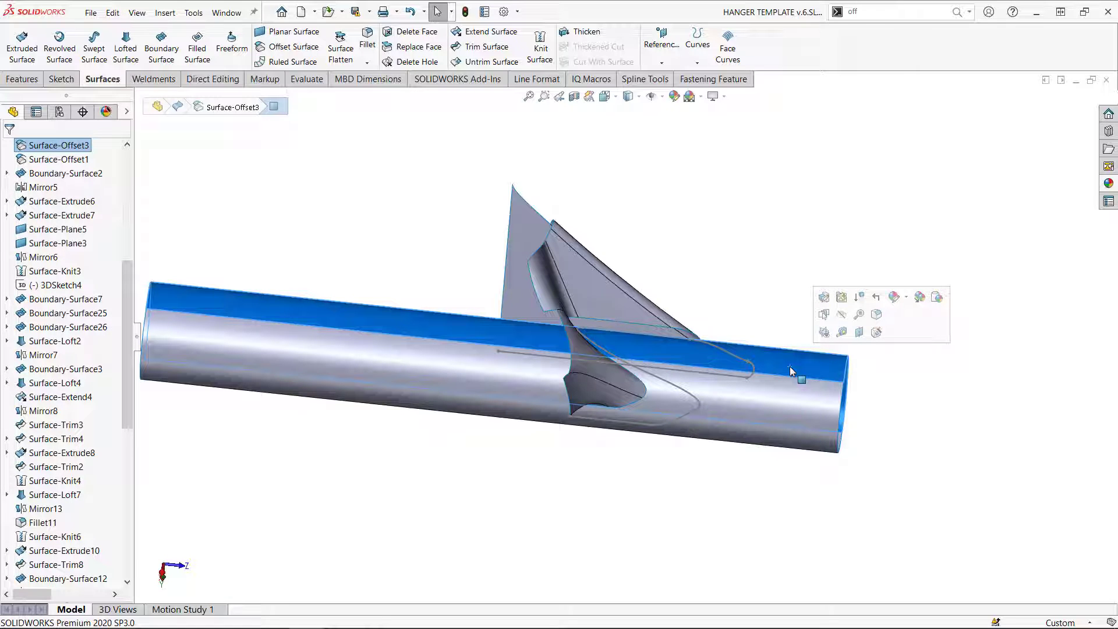
pyautogui.click(842, 314)
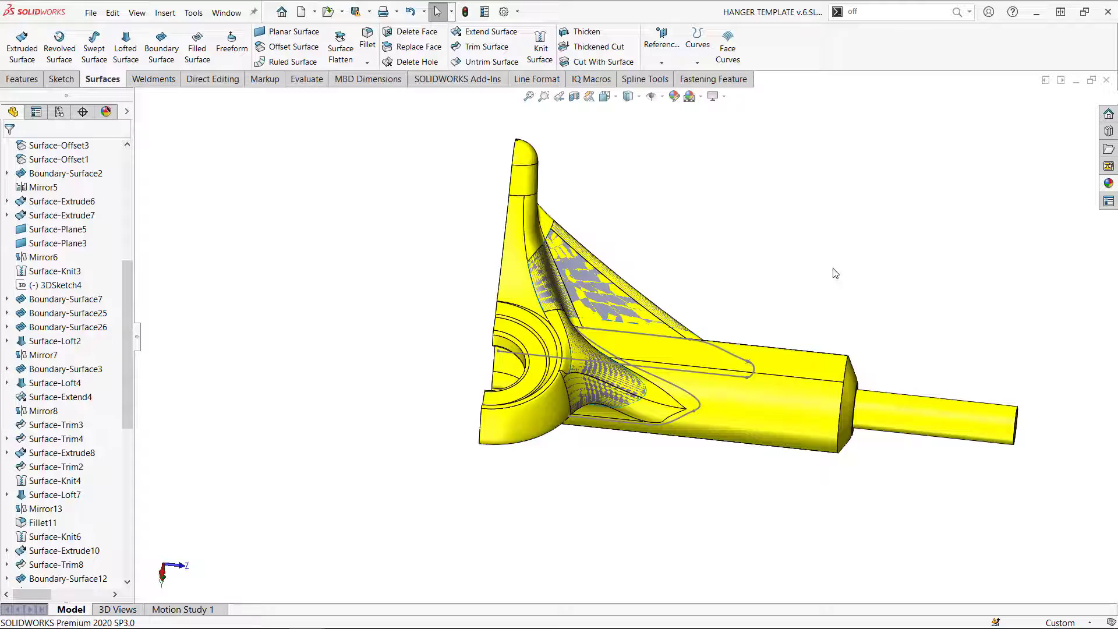
# Step: Copy the solid hanger's two cylindrical bar faces with a 0.00 mm Offset Surface and hide the solid body
pyautogui.moveTo(836, 274)
pyautogui.mouseDown(button='middle')
pyautogui.moveTo(679, 117)
pyautogui.moveTo(776, 117)
pyautogui.moveTo(722, 232)
pyautogui.moveTo(704, 357)
pyautogui.moveTo(711, 220)
pyautogui.moveTo(733, 150)
pyautogui.moveTo(716, 175)
pyautogui.mouseUp(button='middle')
pyautogui.click(294, 47)
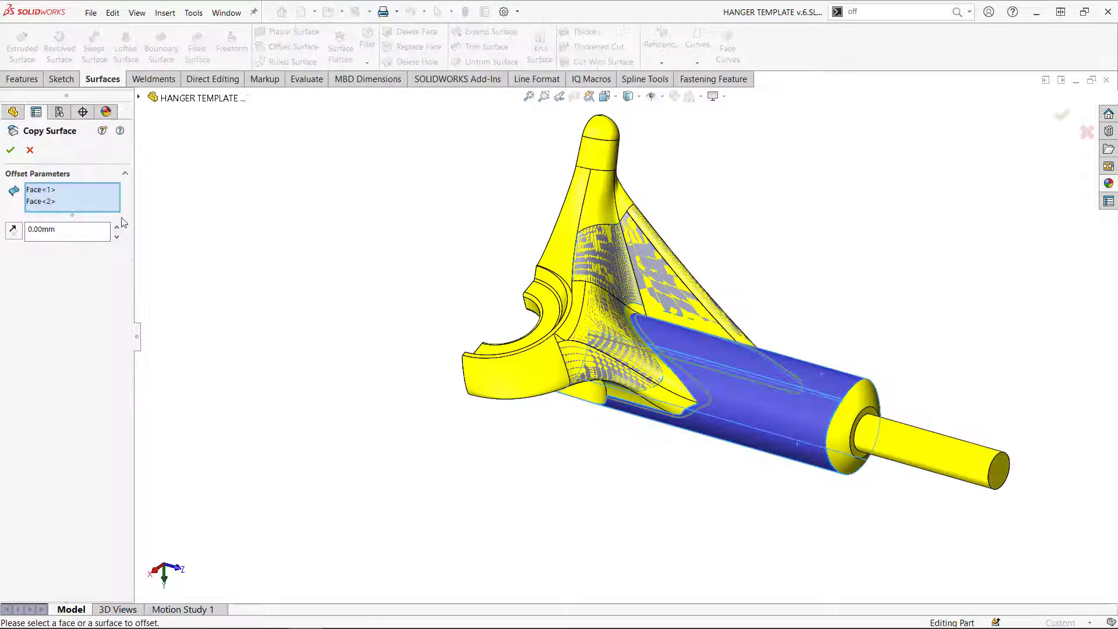
pyautogui.click(14, 148)
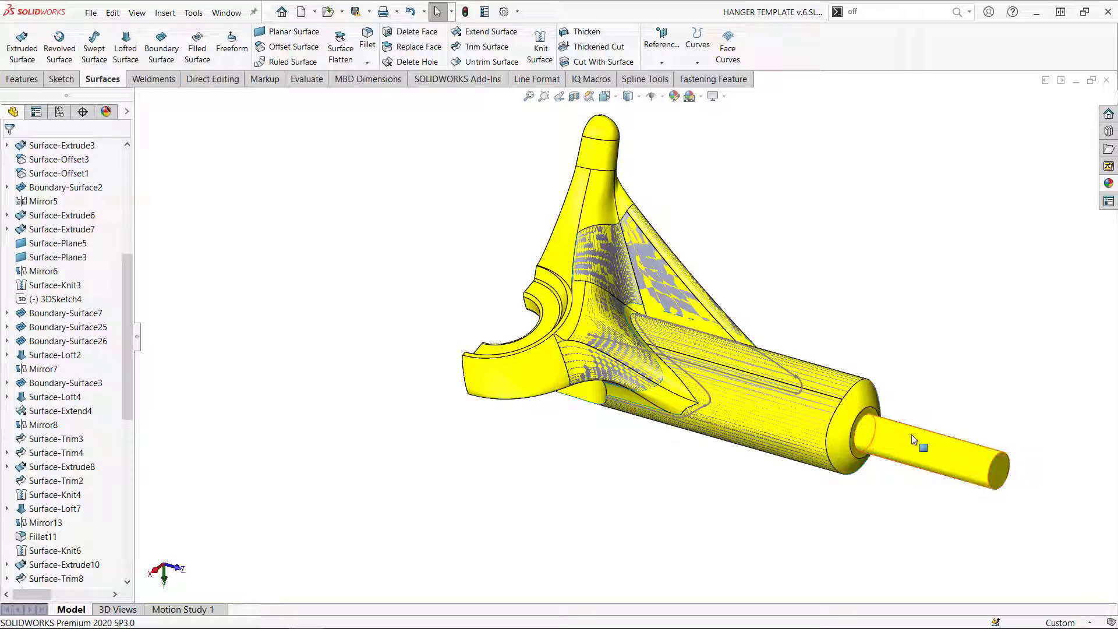
pyautogui.press('Tab')
# Step: Trim the copied bar surface with 3DSketch36 as the trim tool, keeping the main portion outside the boundary strip
pyautogui.scroll(-4, 714, 382)
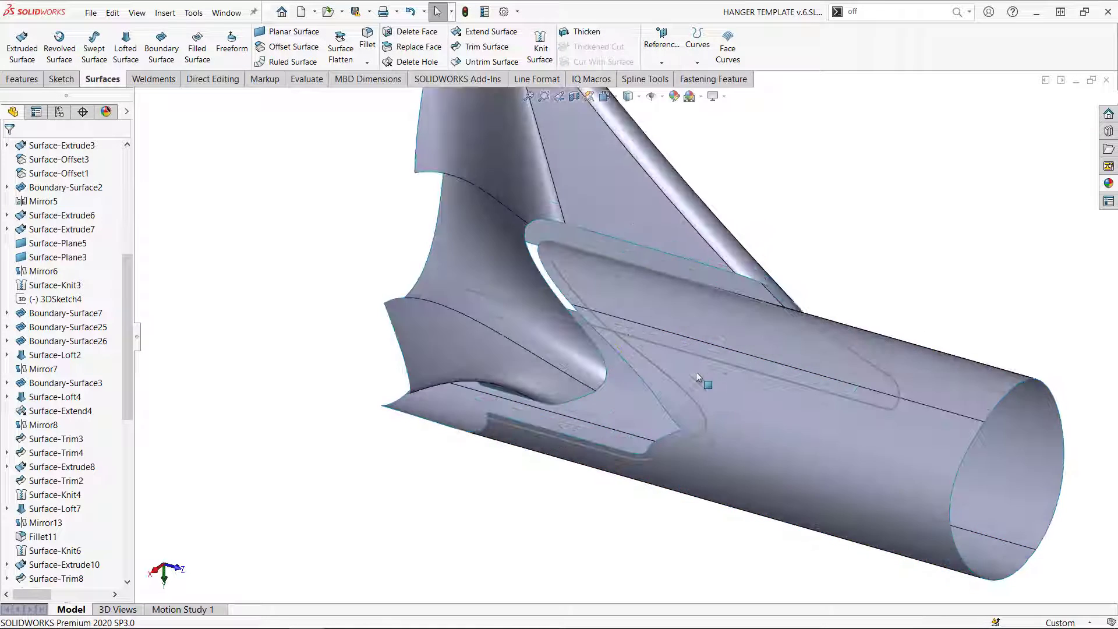
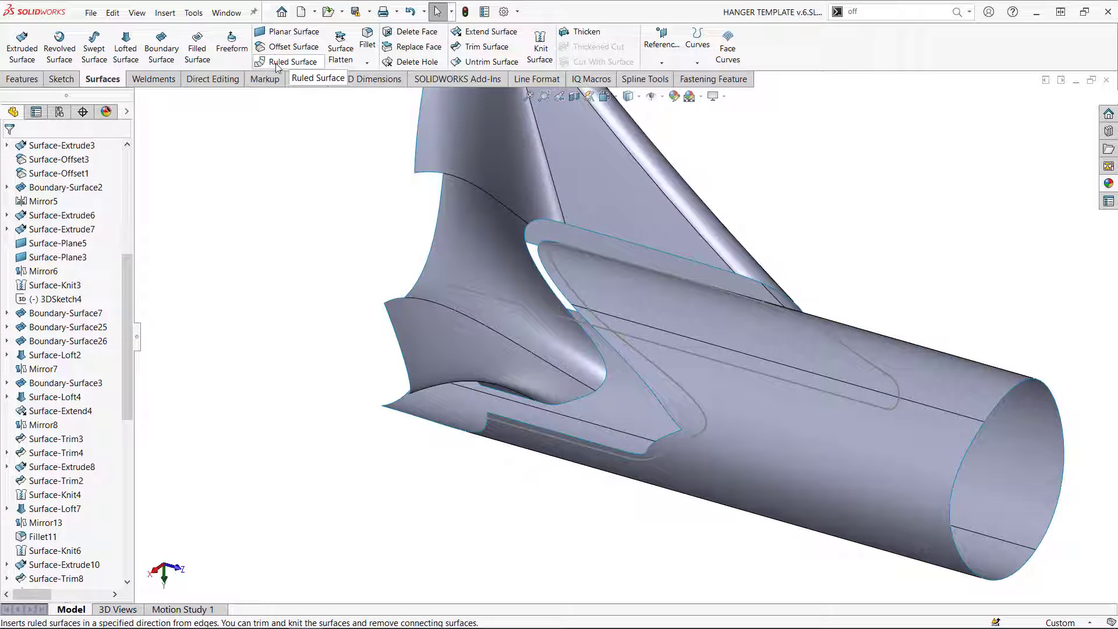
pyautogui.click(487, 47)
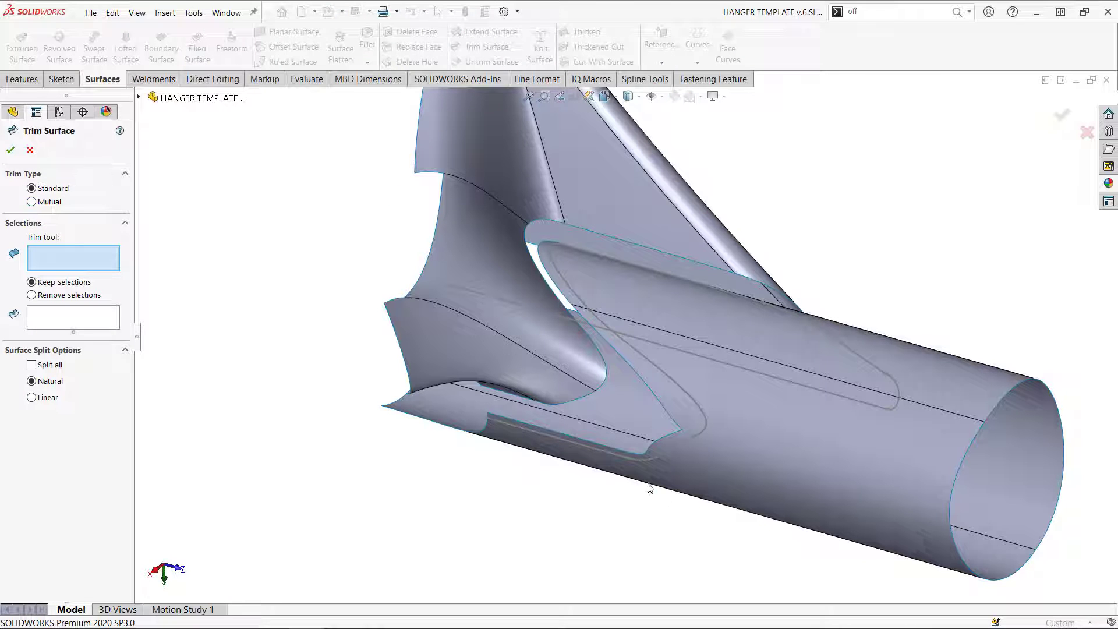
pyautogui.click(659, 456)
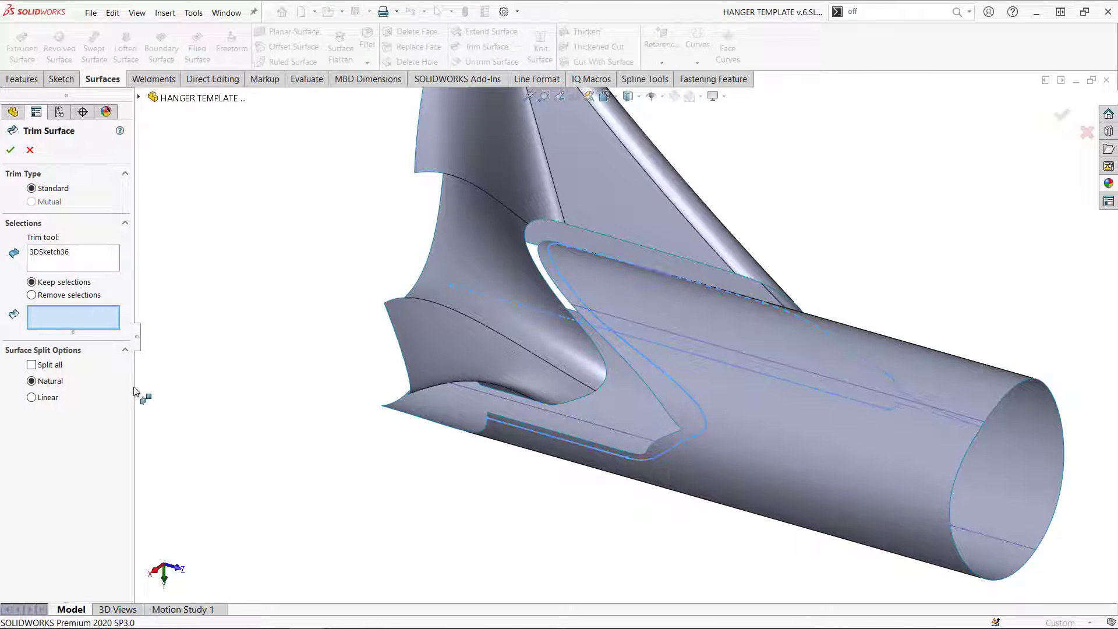
pyautogui.click(759, 414)
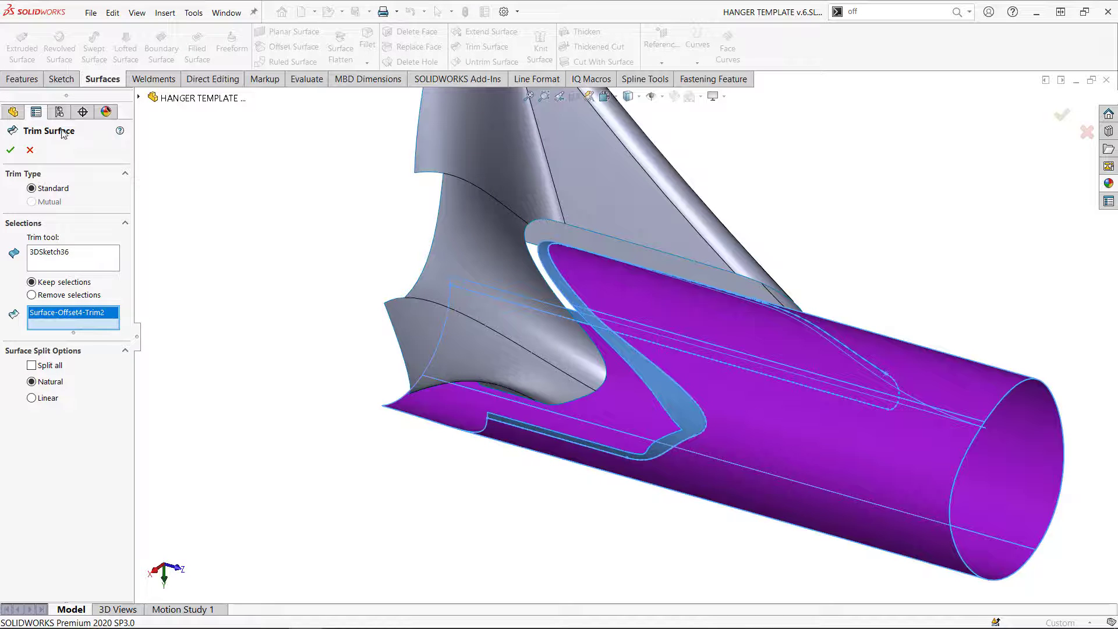
pyautogui.click(11, 152)
# Step: Roll the feature tree back to just before the bar surface's new trim feature
pyautogui.scroll(5, 885, 402)
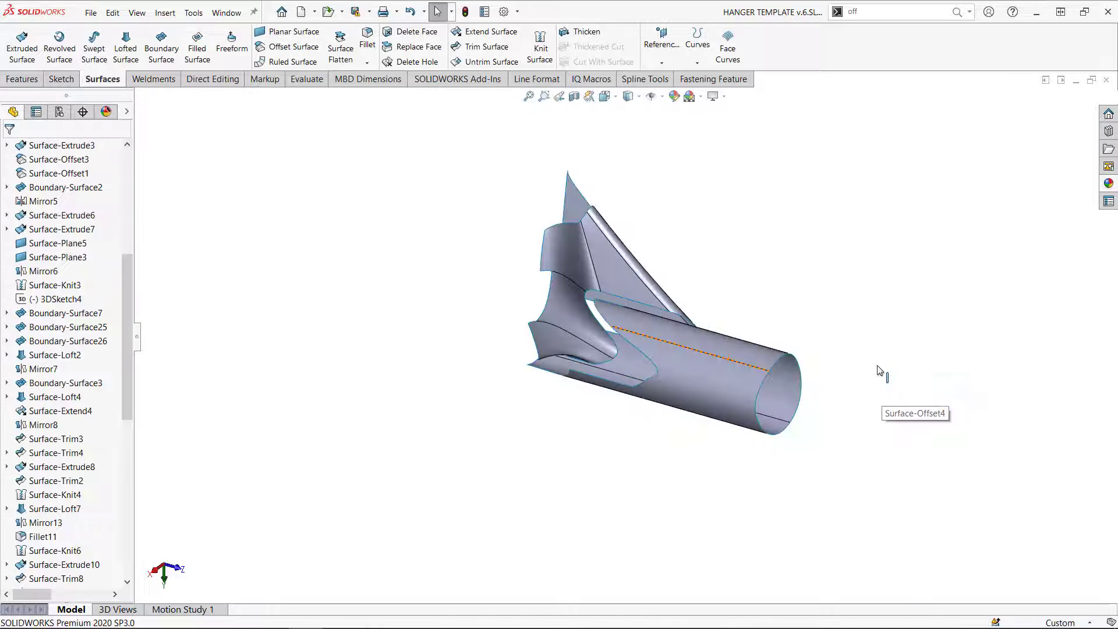
pyautogui.moveTo(882, 373); pyautogui.dragTo(652, 381, button='middle')
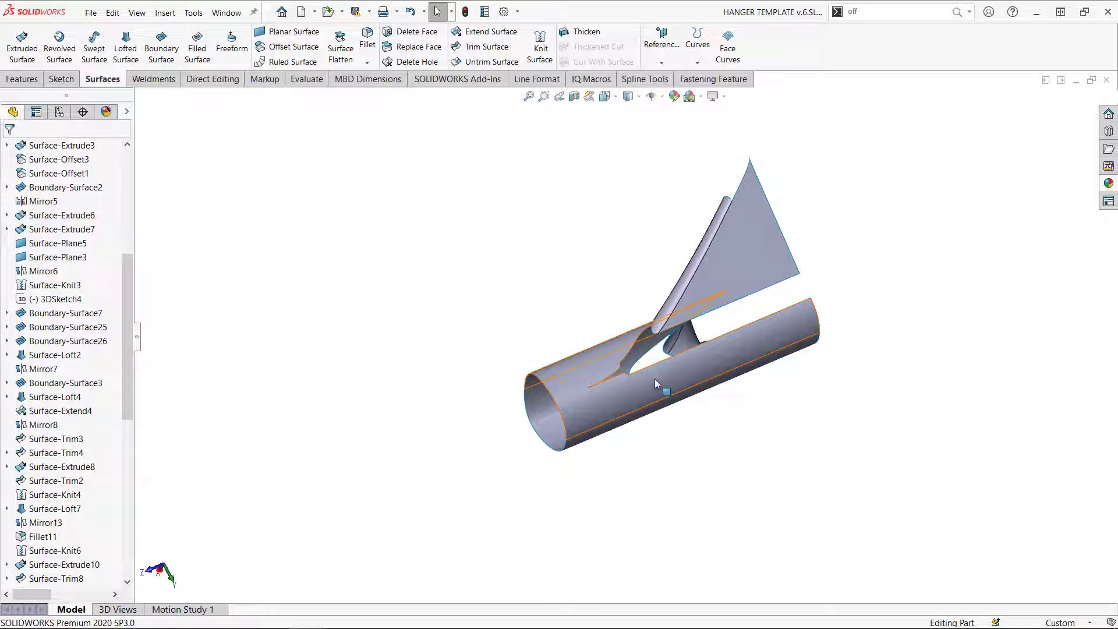
pyautogui.scroll(-5, 655, 378)
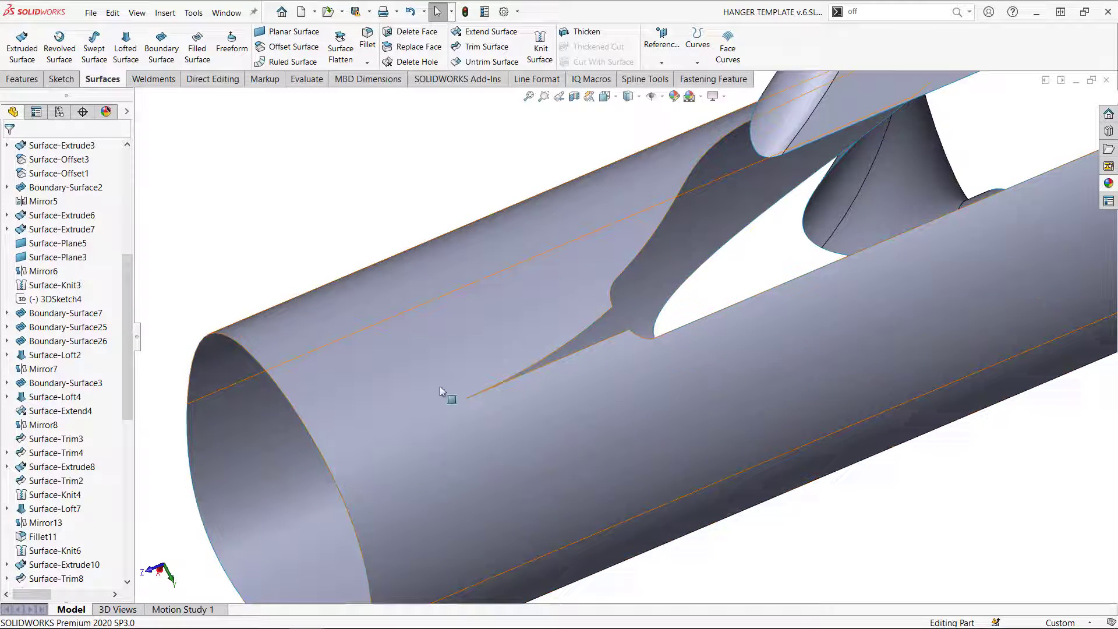
pyautogui.scroll(-10, 82, 554)
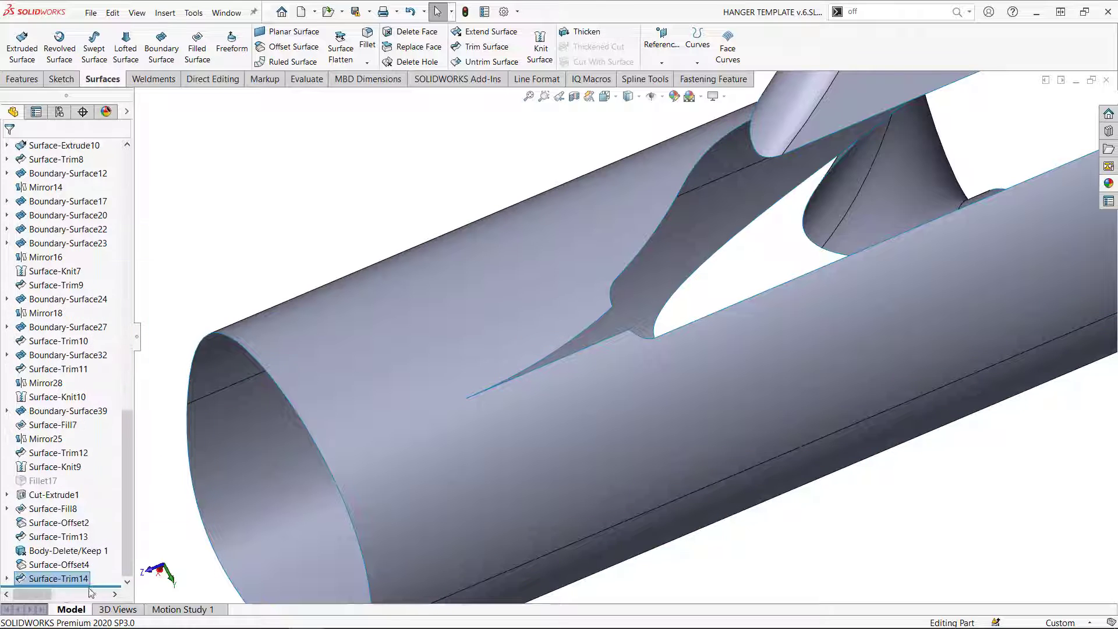
pyautogui.moveTo(99, 586); pyautogui.dragTo(101, 572)
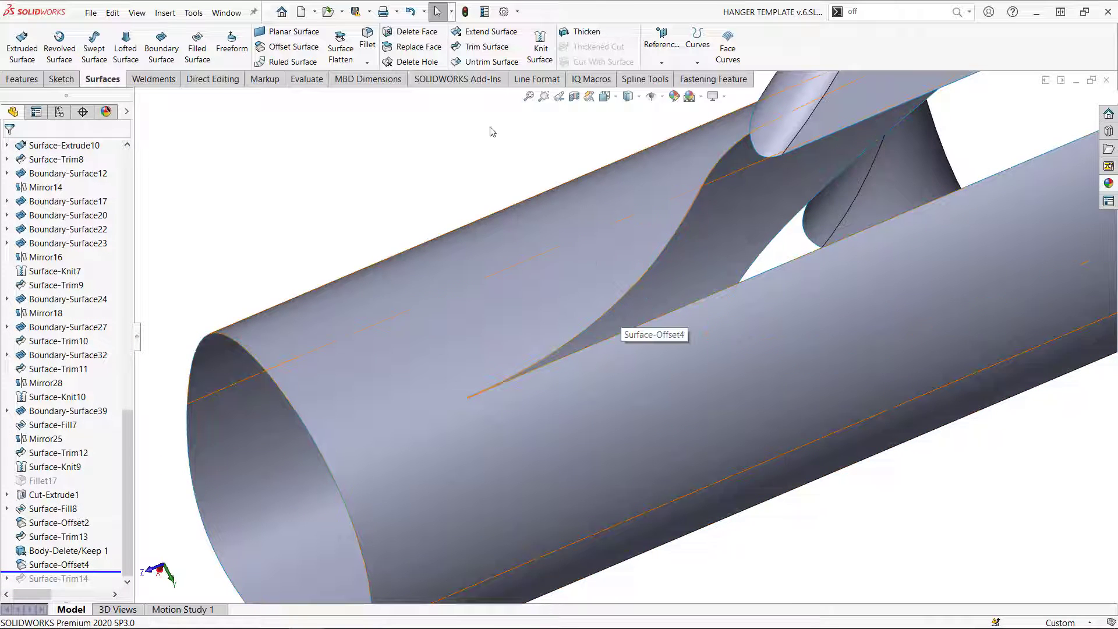
# Step: Untrim the two edges forming the narrow notch in the copied bar surface, using Connect endpoints and Merge with original
pyautogui.click(493, 61)
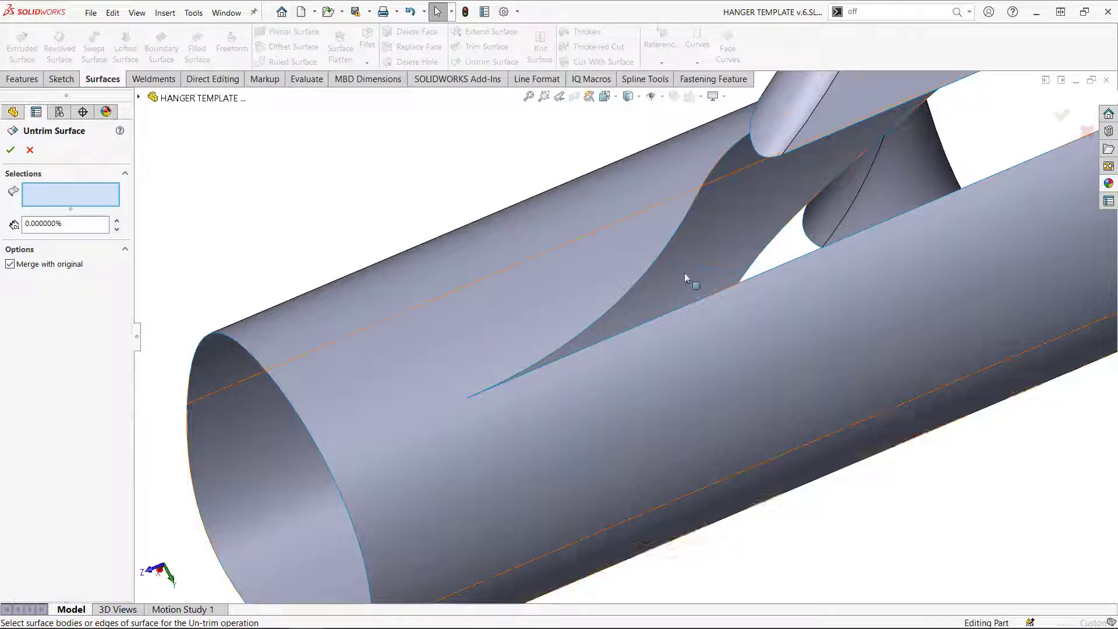
pyautogui.click(643, 283)
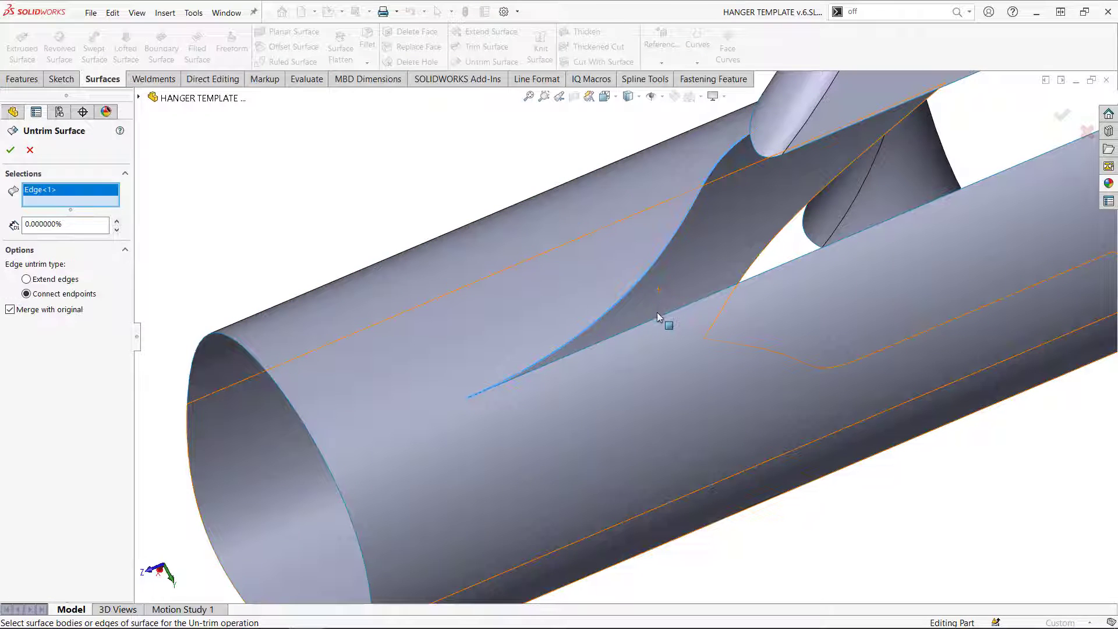
pyautogui.click(659, 317)
pyautogui.scroll(3, 798, 364)
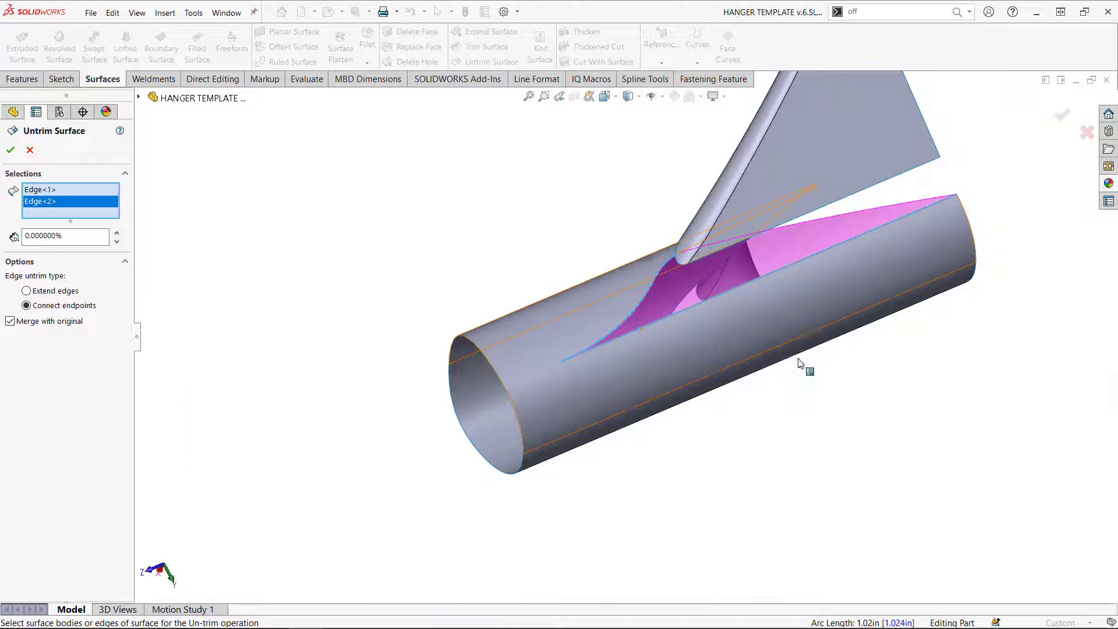
pyautogui.moveTo(829, 365); pyautogui.dragTo(816, 345, button='middle')
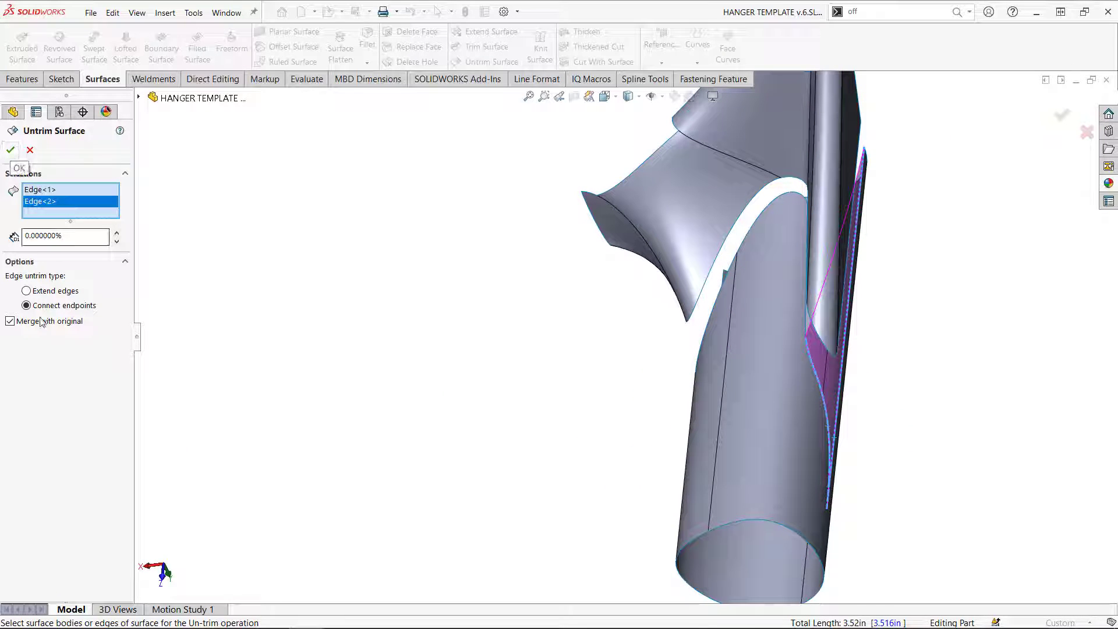
pyautogui.click(10, 150)
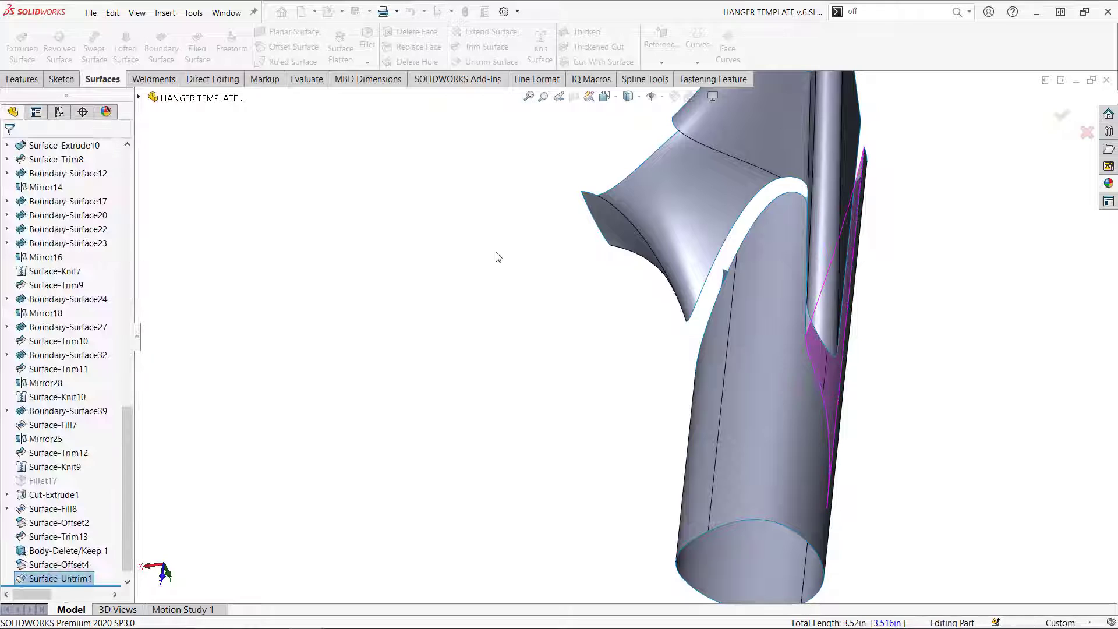
# Step: Roll the feature tree forward past Surface-Trim14 to restore the bar surface's trim after the untrim
pyautogui.moveTo(828, 380); pyautogui.dragTo(862, 326, button='middle')
pyautogui.scroll(-1, 95, 575)
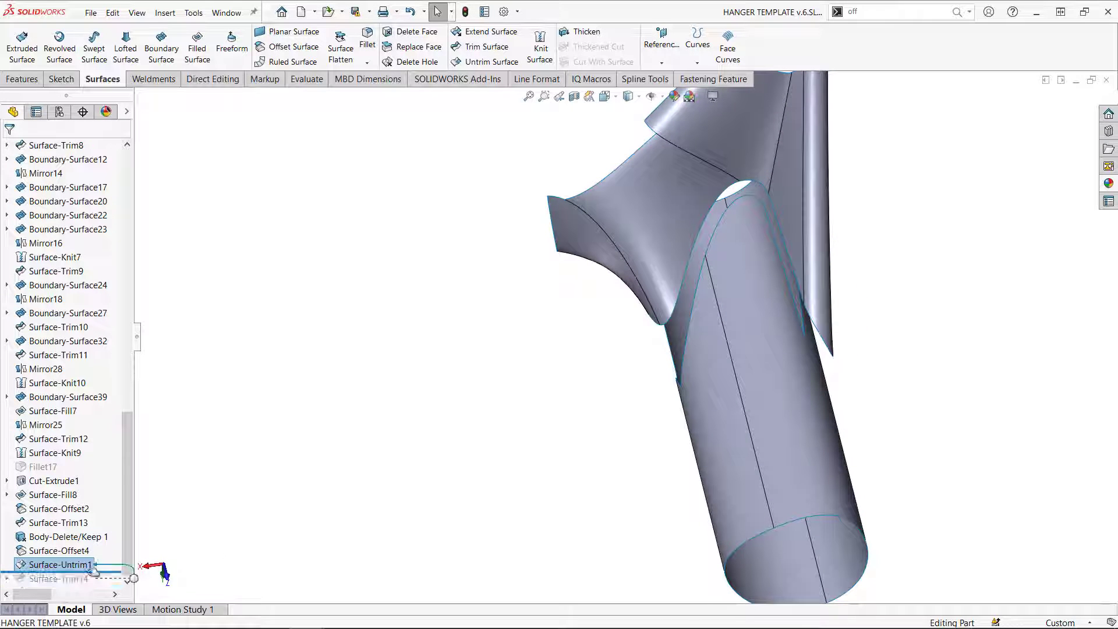
pyautogui.moveTo(101, 573); pyautogui.dragTo(100, 584)
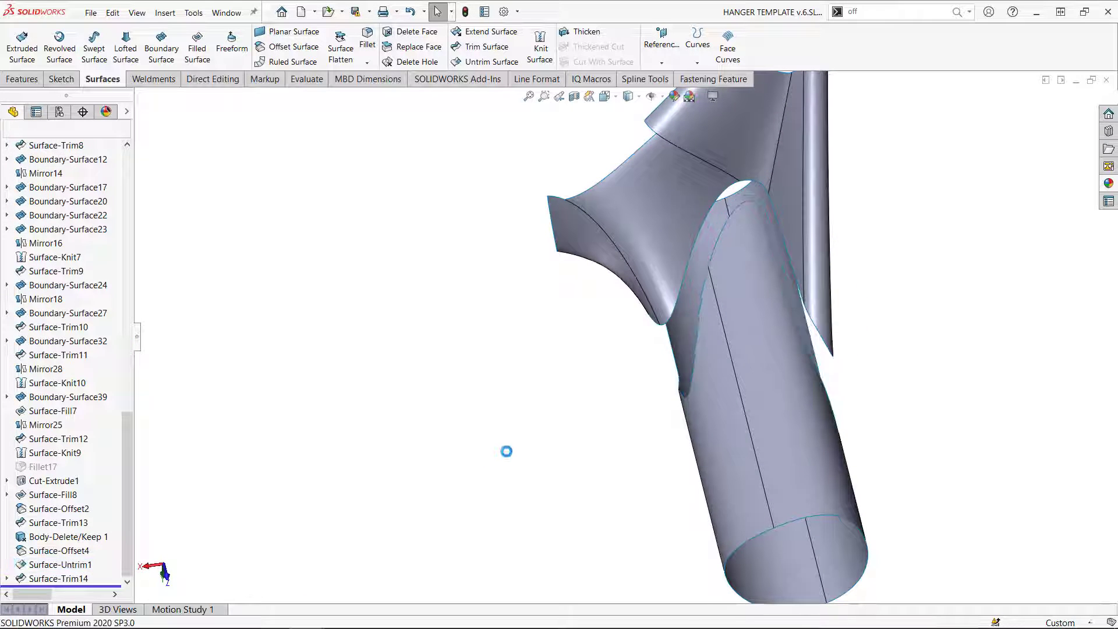
# Step: In a new 3D sketch, draw a two-point spline across the gap from the small yoke-side patch's outer corner to the bar surface's facing corner
pyautogui.moveTo(931, 415); pyautogui.dragTo(795, 378, button='middle')
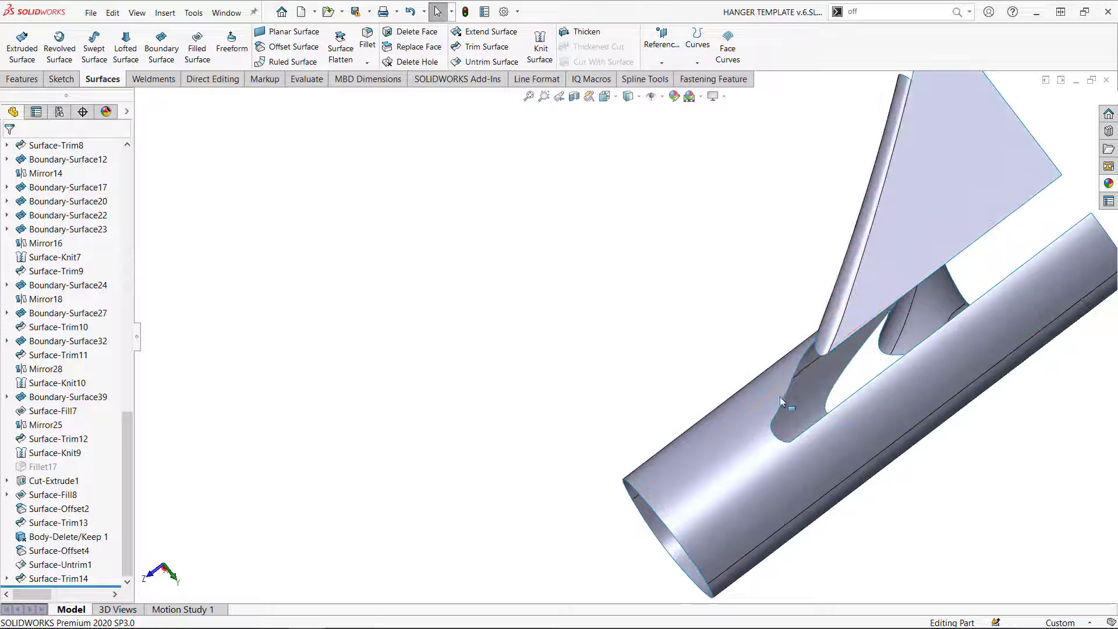
pyautogui.moveTo(878, 397); pyautogui.dragTo(1058, 274, button='middle')
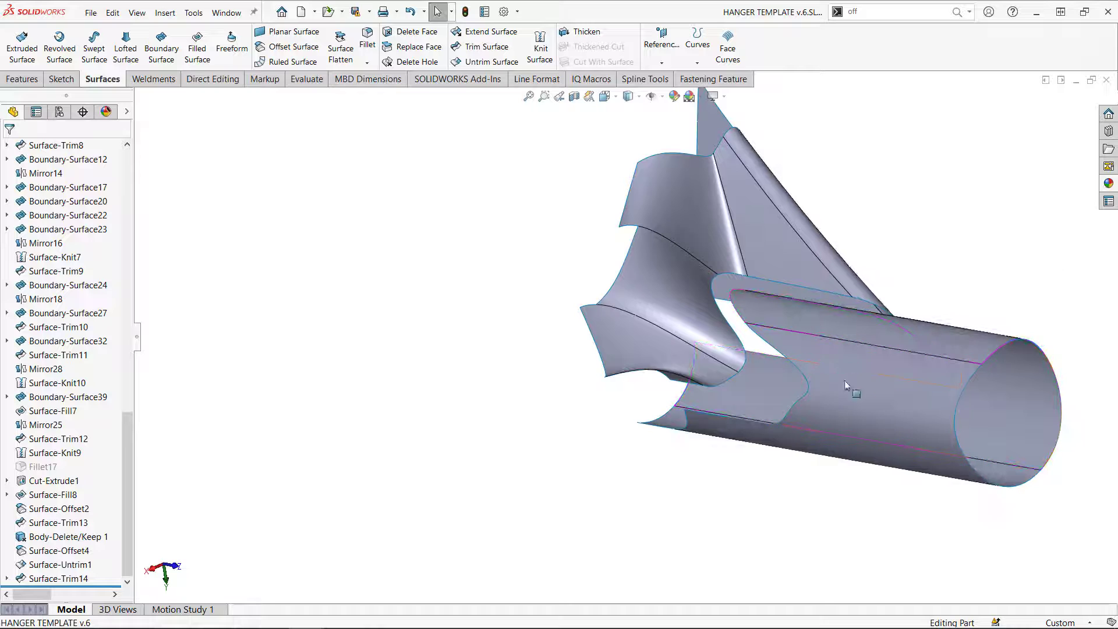
pyautogui.moveTo(780, 436); pyautogui.dragTo(857, 293, button='middle')
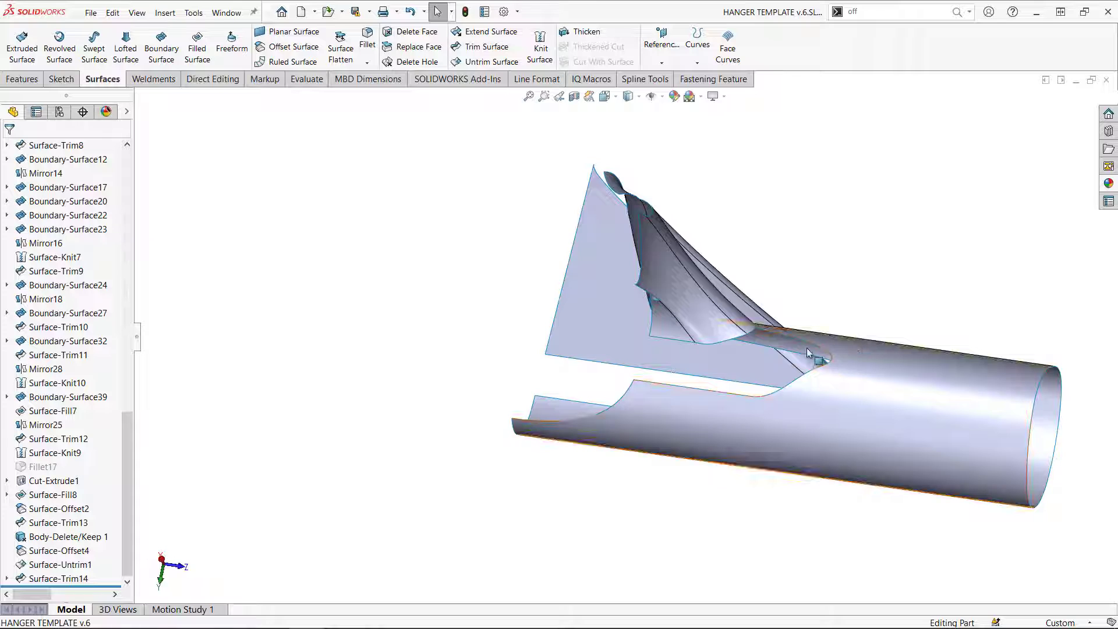
pyautogui.moveTo(854, 345); pyautogui.dragTo(803, 287, button='middle')
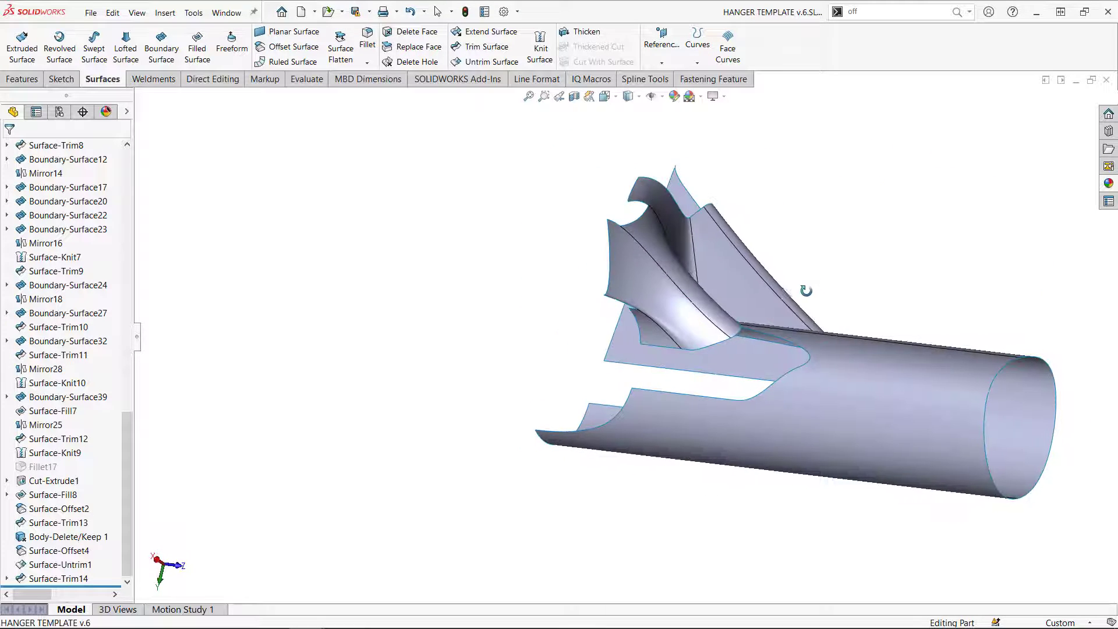
pyautogui.scroll(-3, 564, 341)
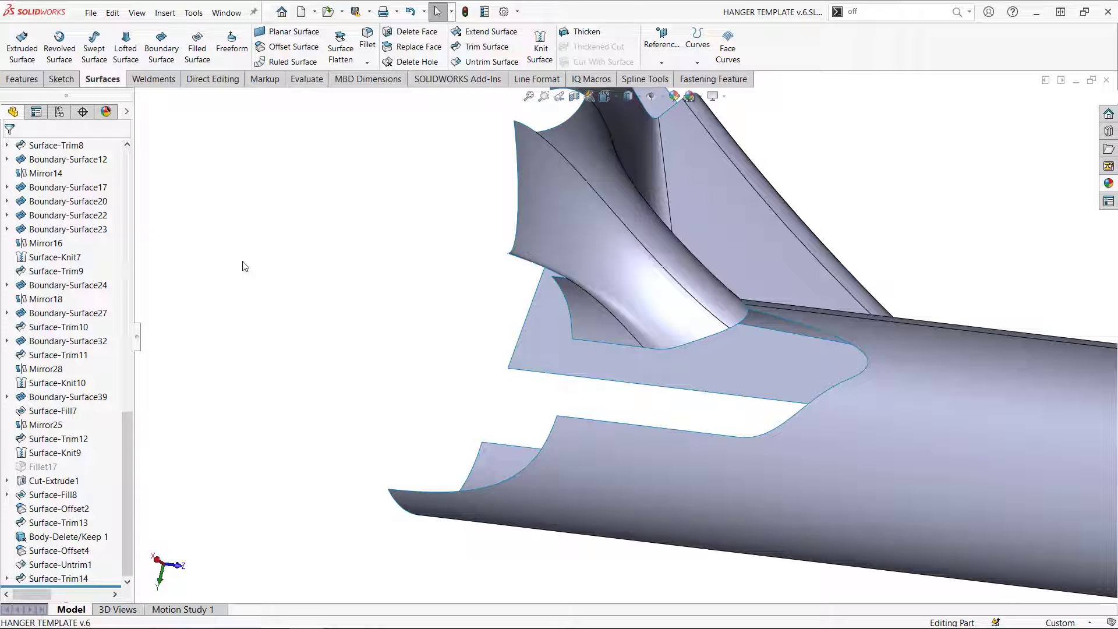
pyautogui.click(61, 79)
pyautogui.click(18, 62)
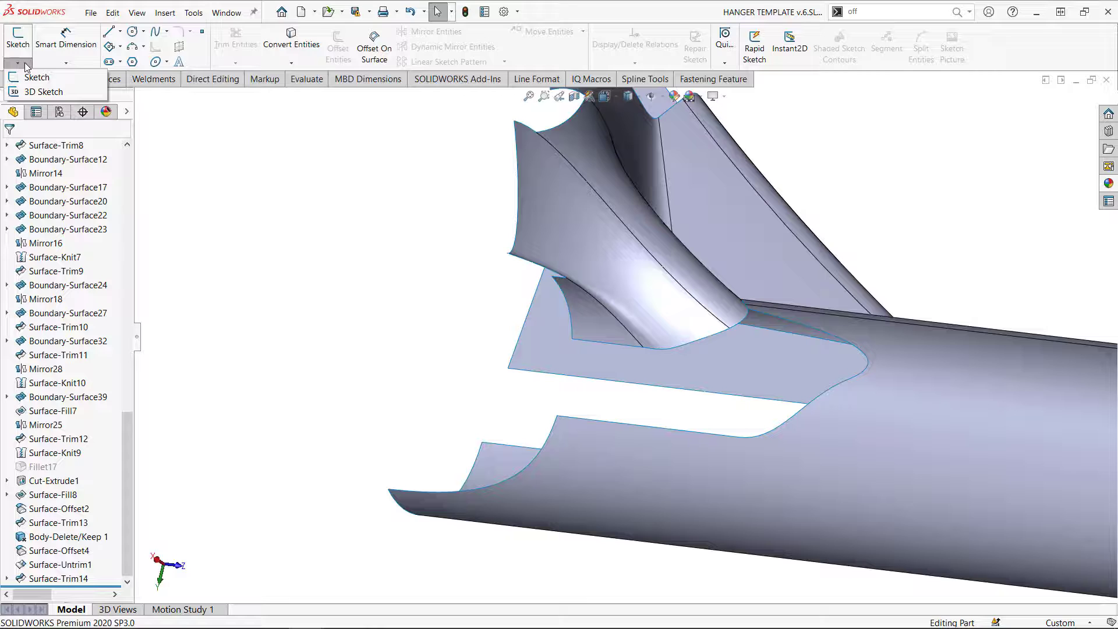
pyautogui.click(44, 92)
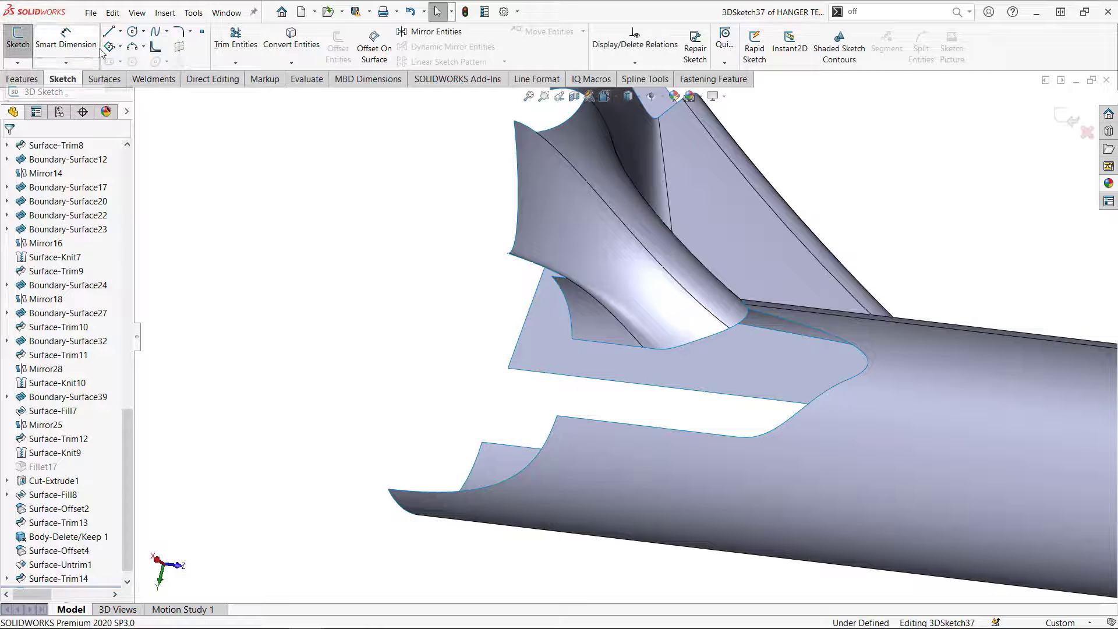
pyautogui.click(572, 339)
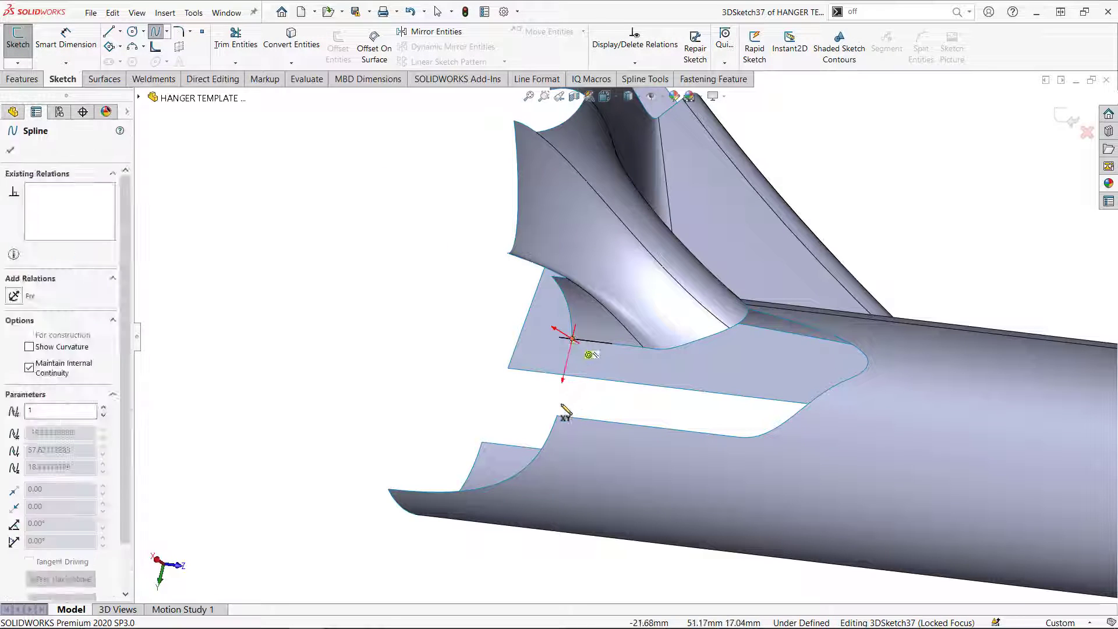
pyautogui.click(558, 415)
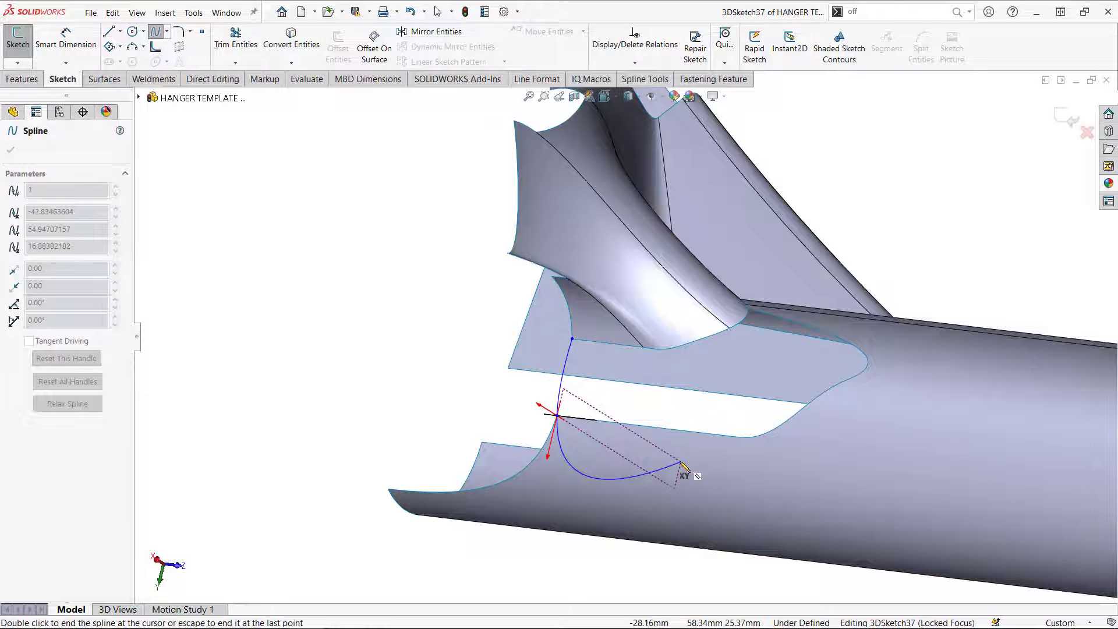
pyautogui.press('Escape')
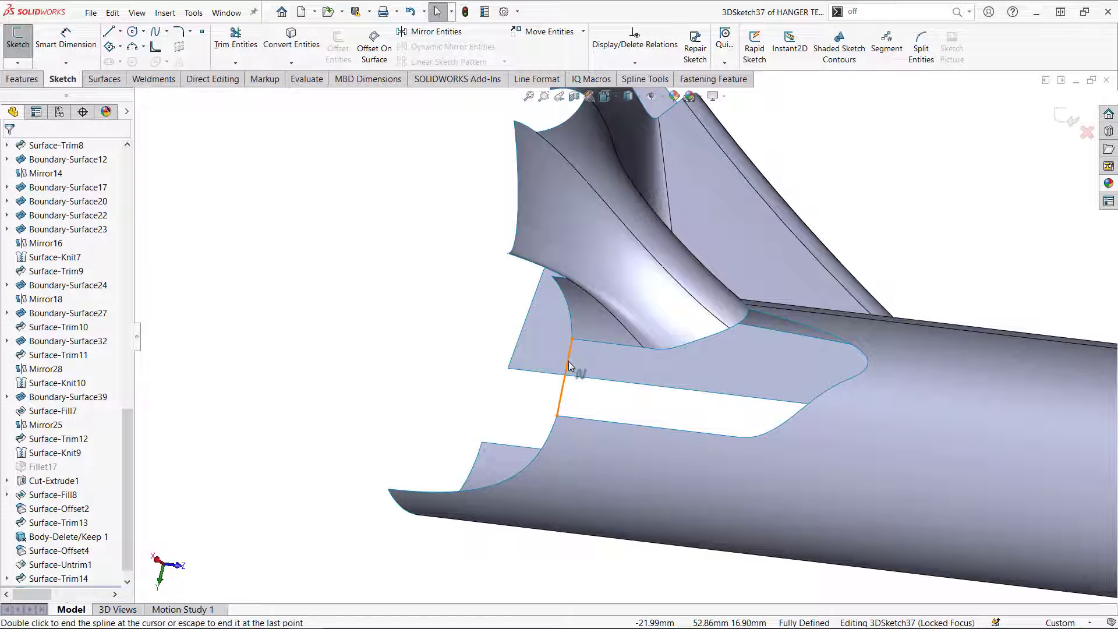
# Step: Make the spline tangent to the curved outer edge of the yoke-side patch at their shared corner
pyautogui.doubleClick(571, 339)
pyautogui.scroll(-5, 572, 339)
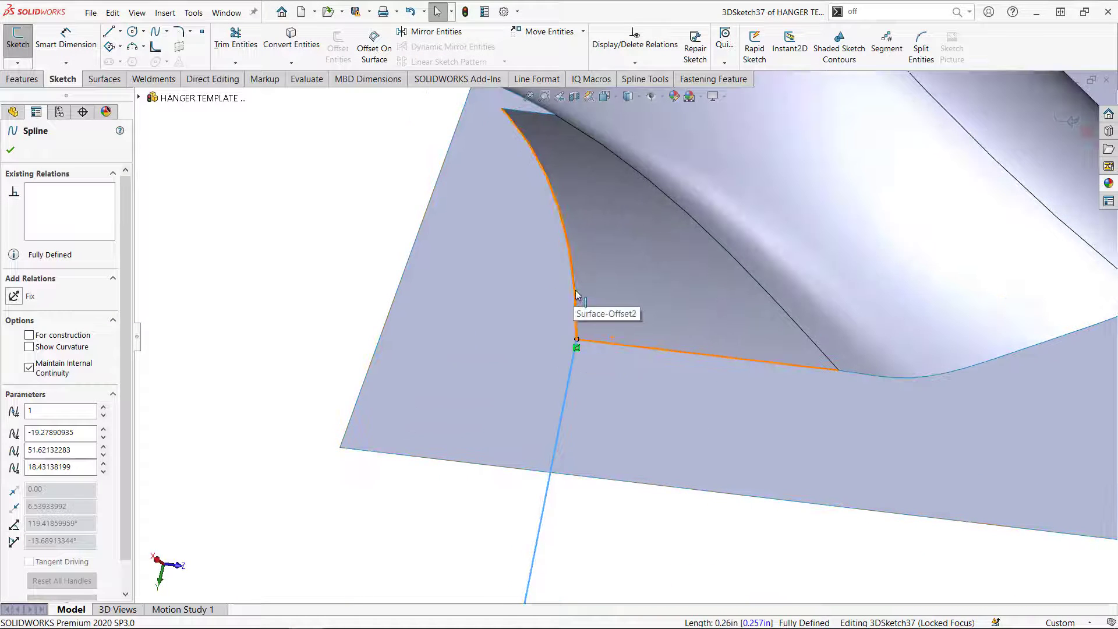
pyautogui.scroll(5, 581, 457)
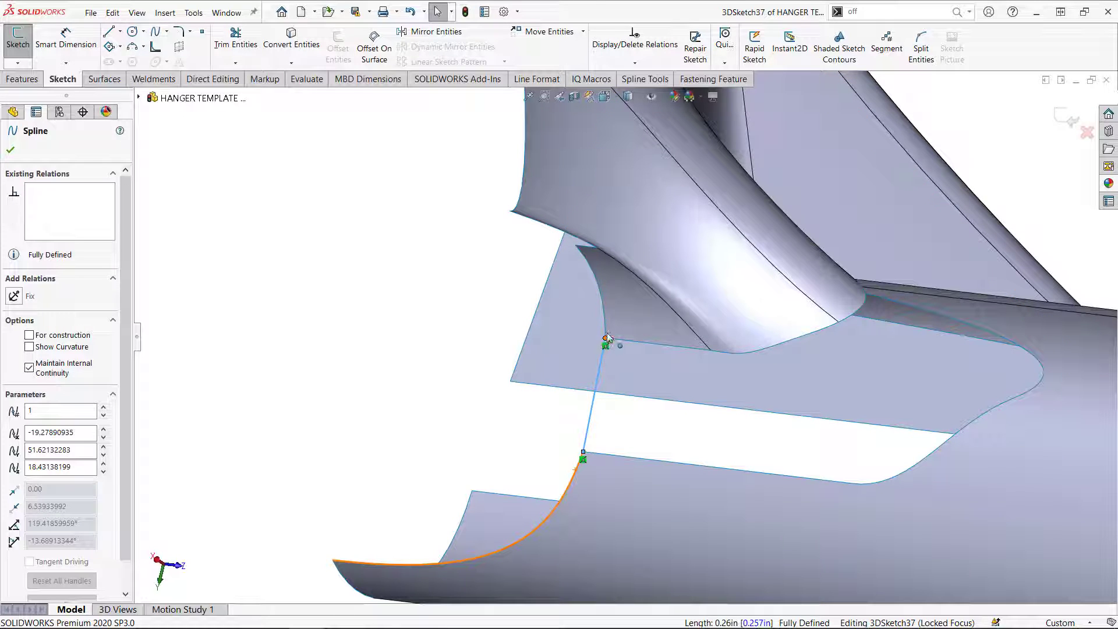
pyautogui.click(605, 329)
pyautogui.keyDown('ctrl'); pyautogui.click(600, 367); pyautogui.keyUp('ctrl')
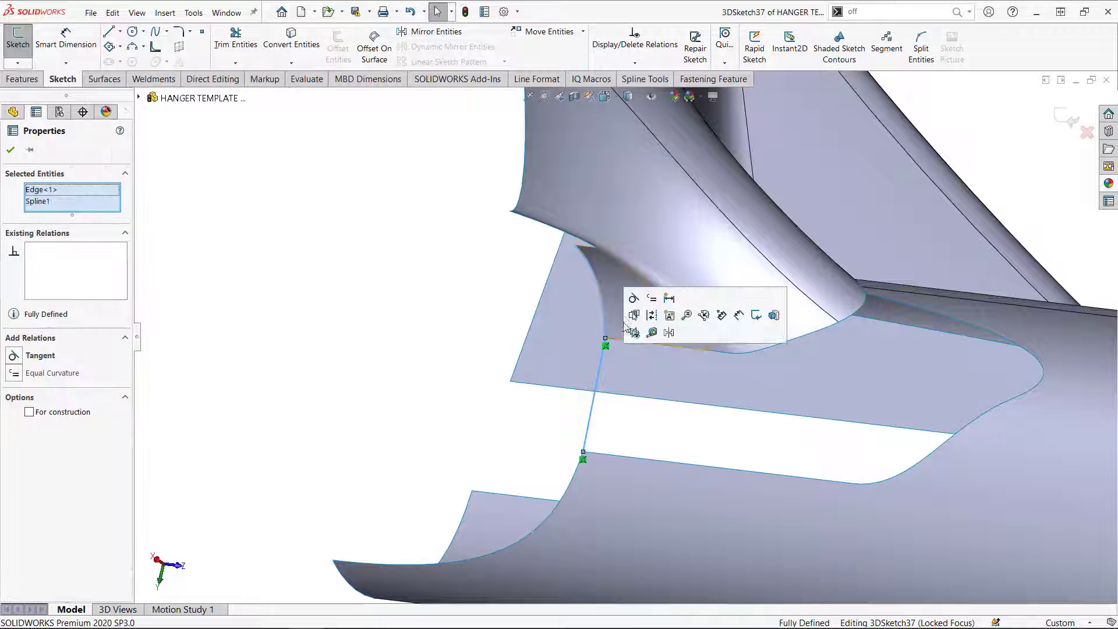
pyautogui.click(633, 298)
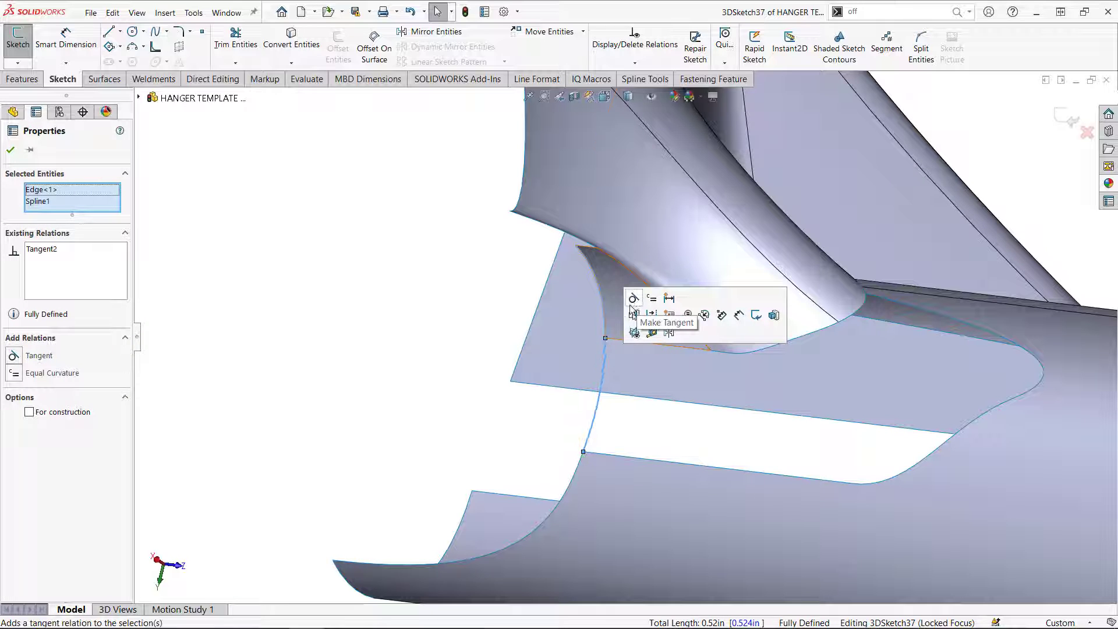
pyautogui.click(520, 404)
# Step: Make the spline's other end tangent to the bar surface's curved end edge
pyautogui.scroll(-4, 591, 366)
pyautogui.moveTo(711, 336); pyautogui.dragTo(646, 342, button='middle')
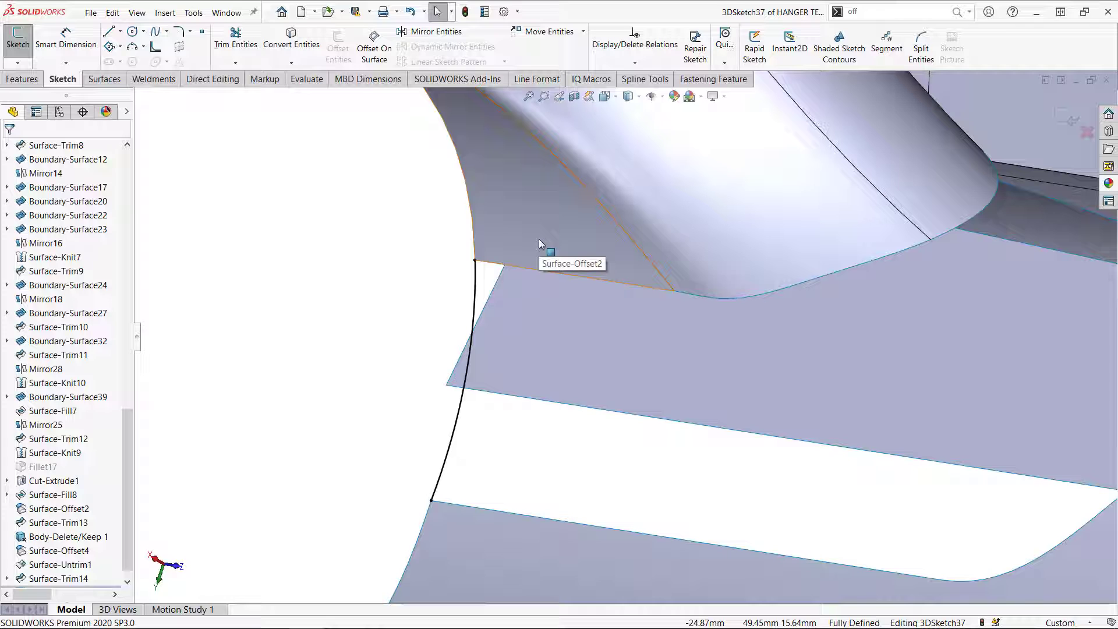
pyautogui.click(430, 502)
pyautogui.keyDown('ctrl'); pyautogui.click(423, 522); pyautogui.keyUp('ctrl')
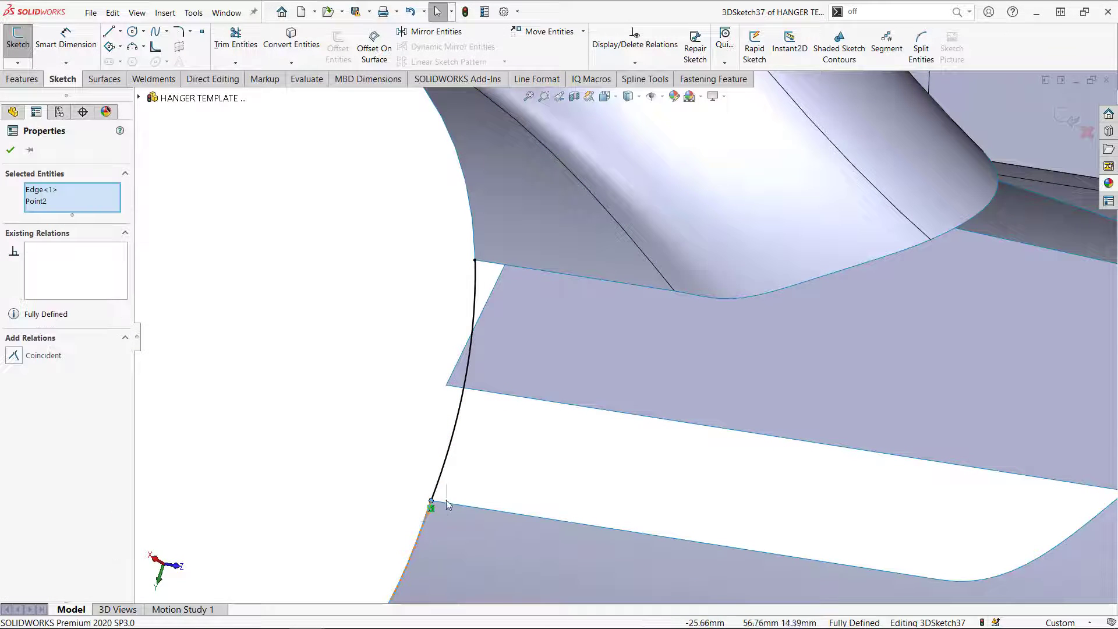
pyautogui.click(341, 417)
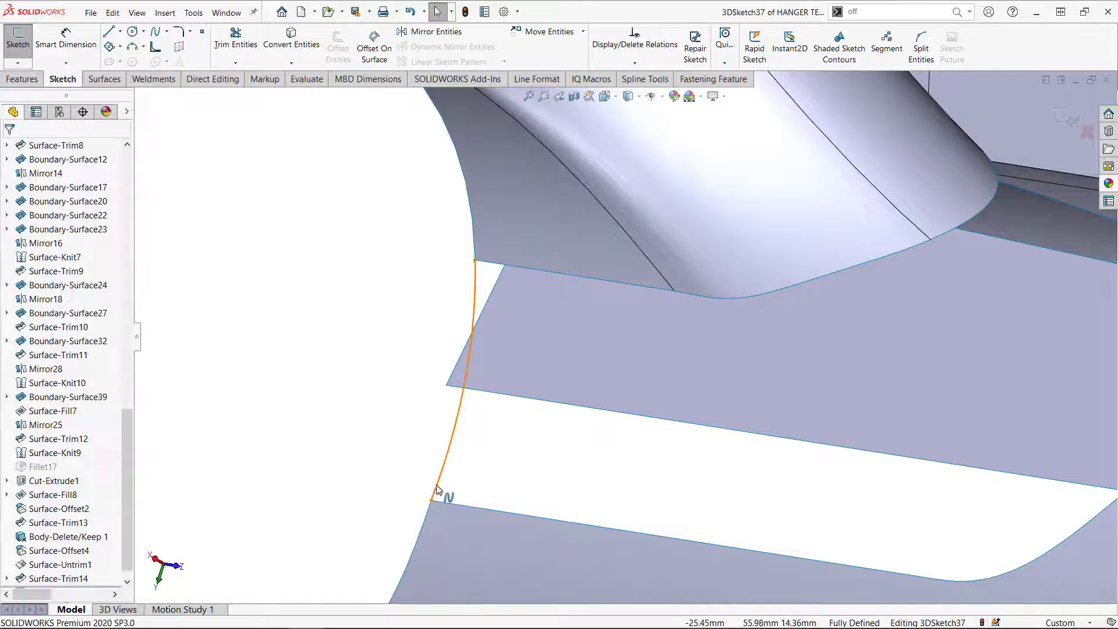
pyautogui.click(438, 489)
pyautogui.keyDown('ctrl'); pyautogui.click(422, 524); pyautogui.keyUp('ctrl')
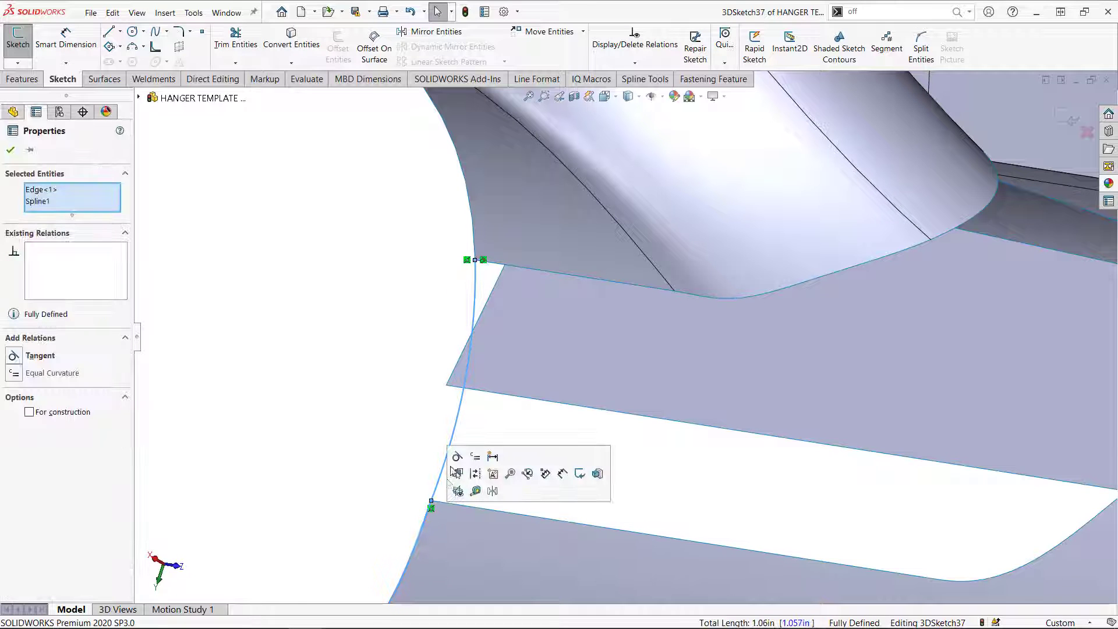
pyautogui.click(457, 456)
pyautogui.click(354, 448)
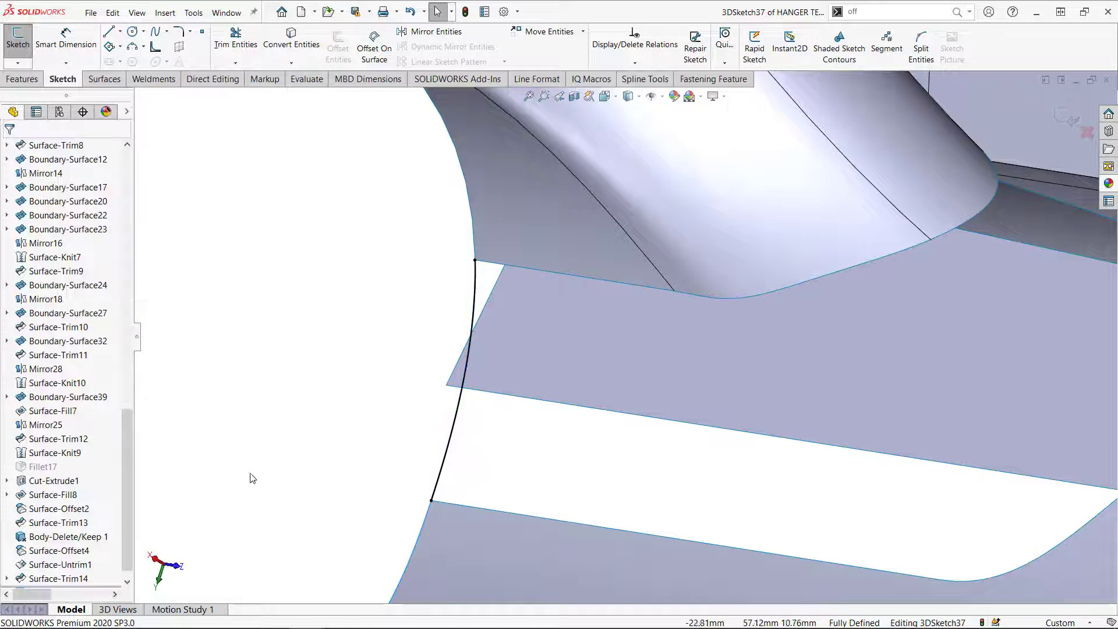
# Step: Inspect the spline's curvature with curvature combs, and turn the combs off again
pyautogui.moveTo(250, 474); pyautogui.dragTo(246, 469, button='middle')
pyautogui.click(480, 412)
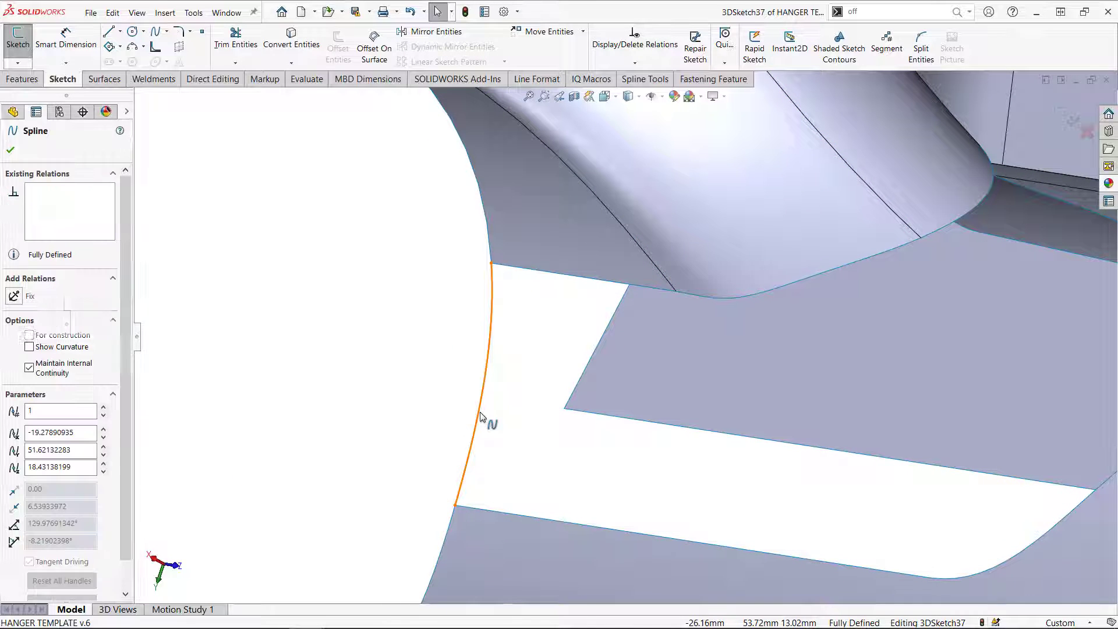
pyautogui.rightClick(480, 415)
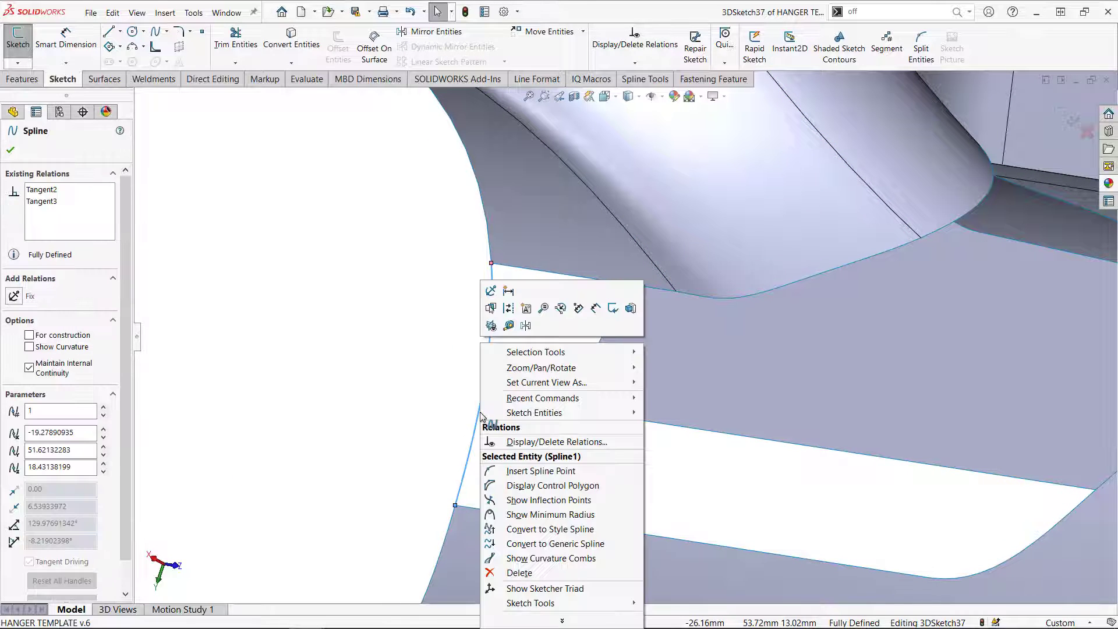
pyautogui.click(526, 500)
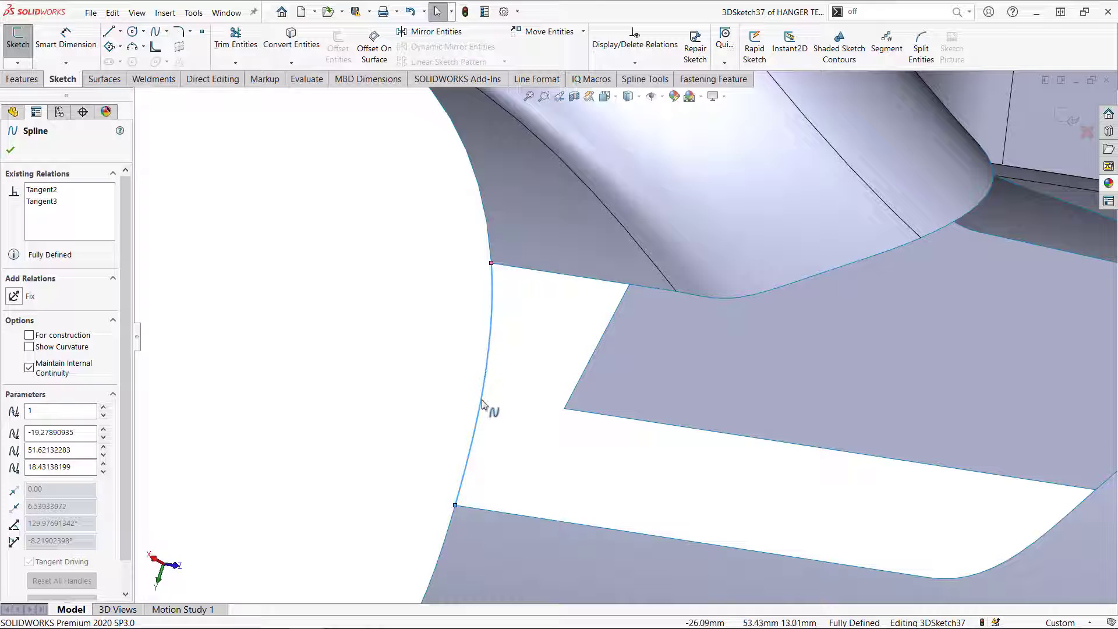
pyautogui.click(75, 348)
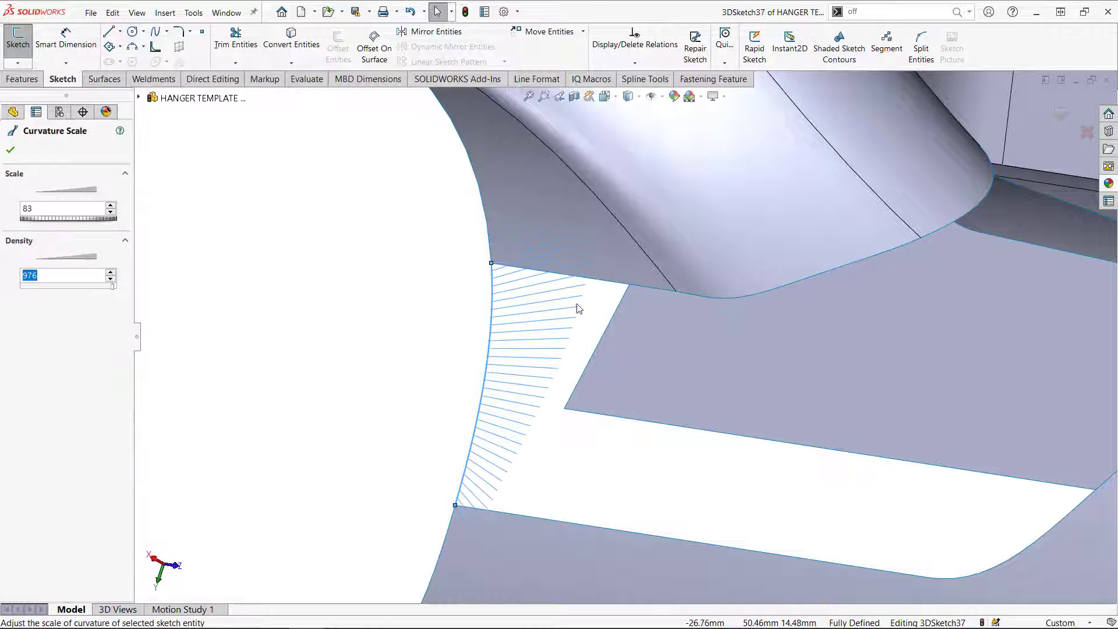
pyautogui.click(10, 150)
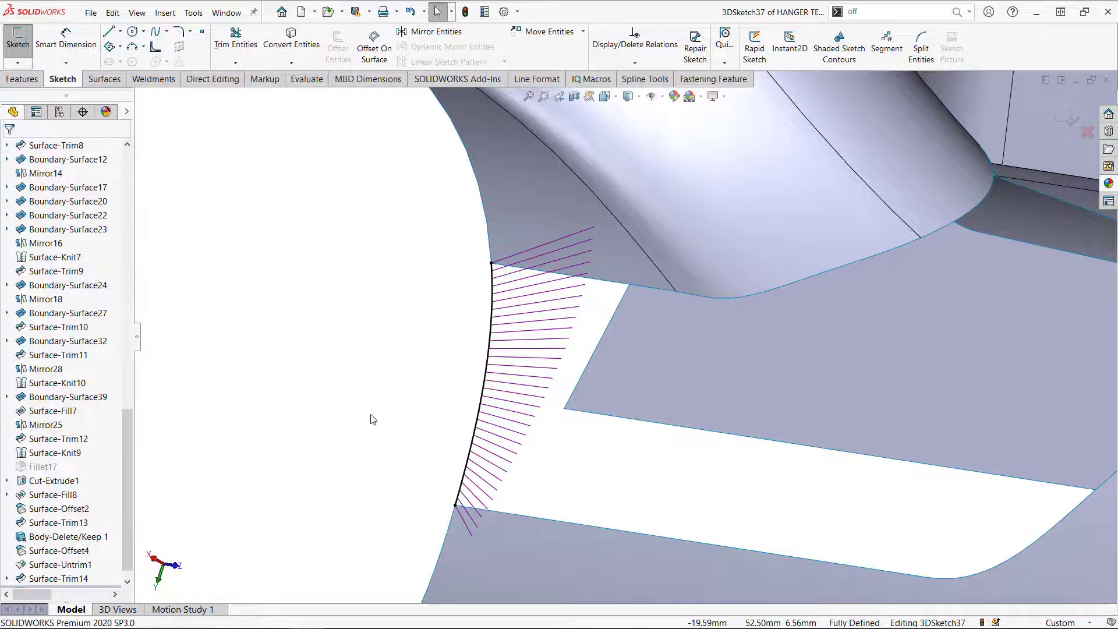
pyautogui.click(479, 417)
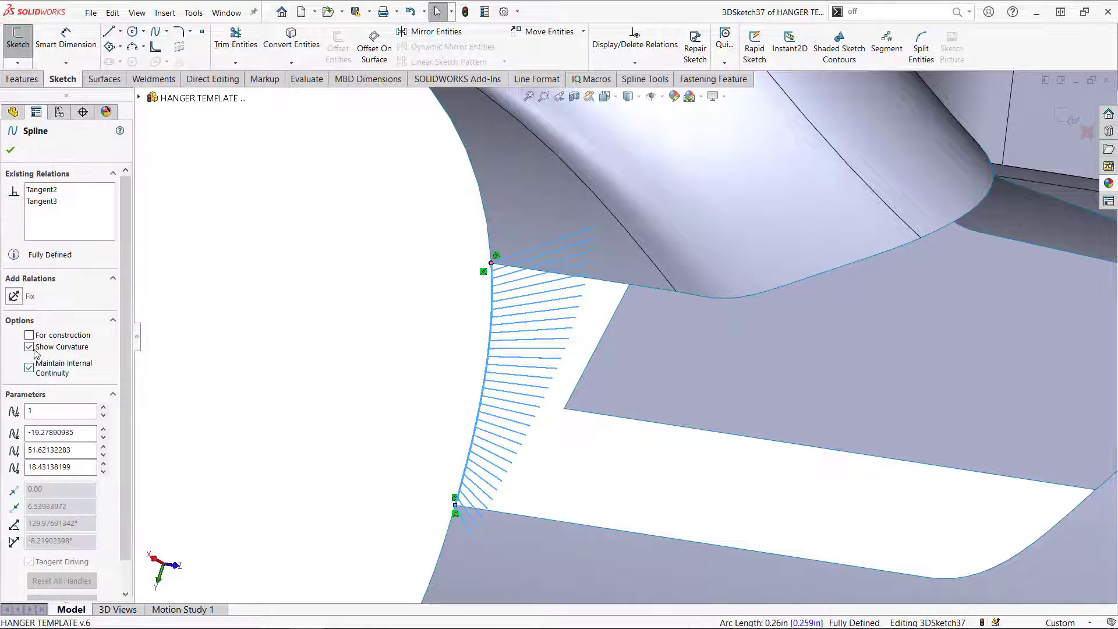
pyautogui.click(267, 389)
pyautogui.scroll(5, 613, 490)
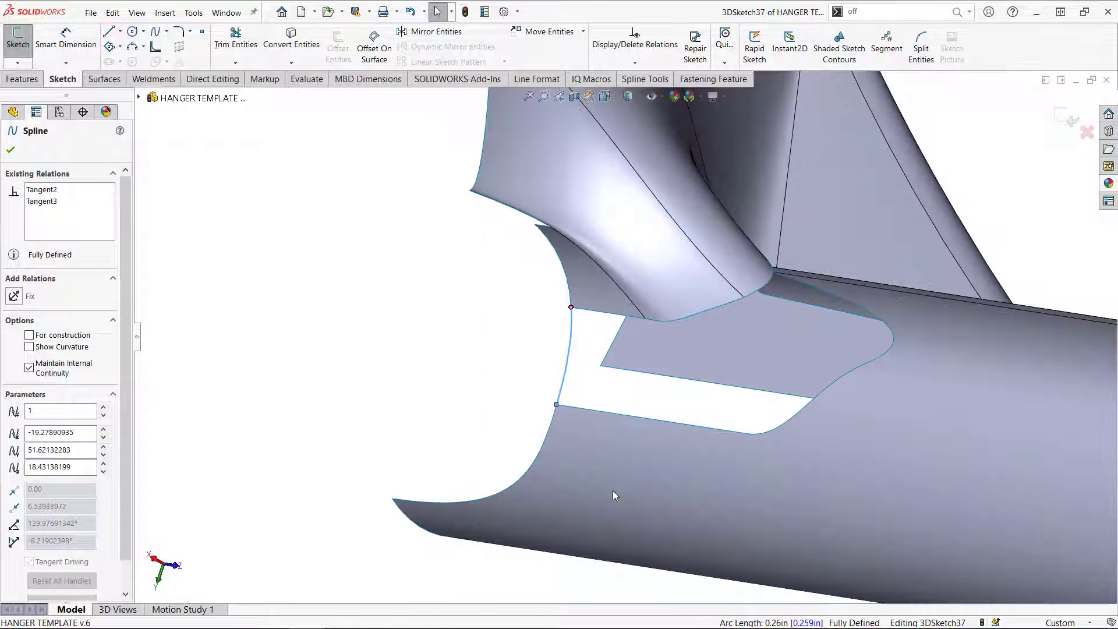
pyautogui.click(333, 320)
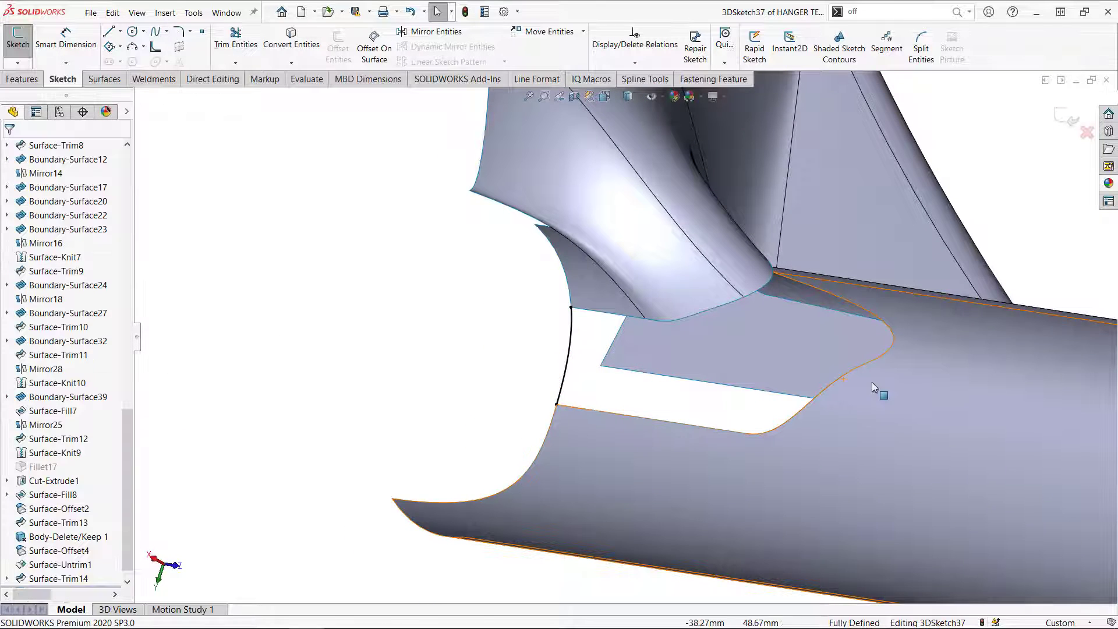
# Step: Exit and reopen 3DSketch37, and draw a second two-point spline from the yoke-side patch's inner corner to the start of the bar cutout's curve
pyautogui.click(1066, 119)
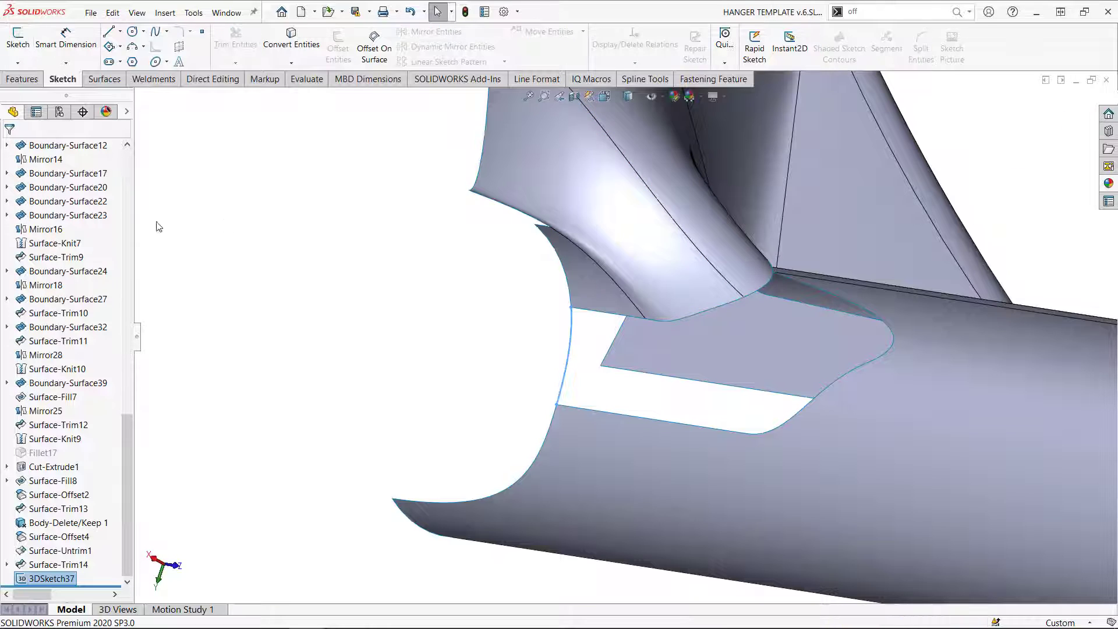
pyautogui.click(25, 65)
pyautogui.click(29, 92)
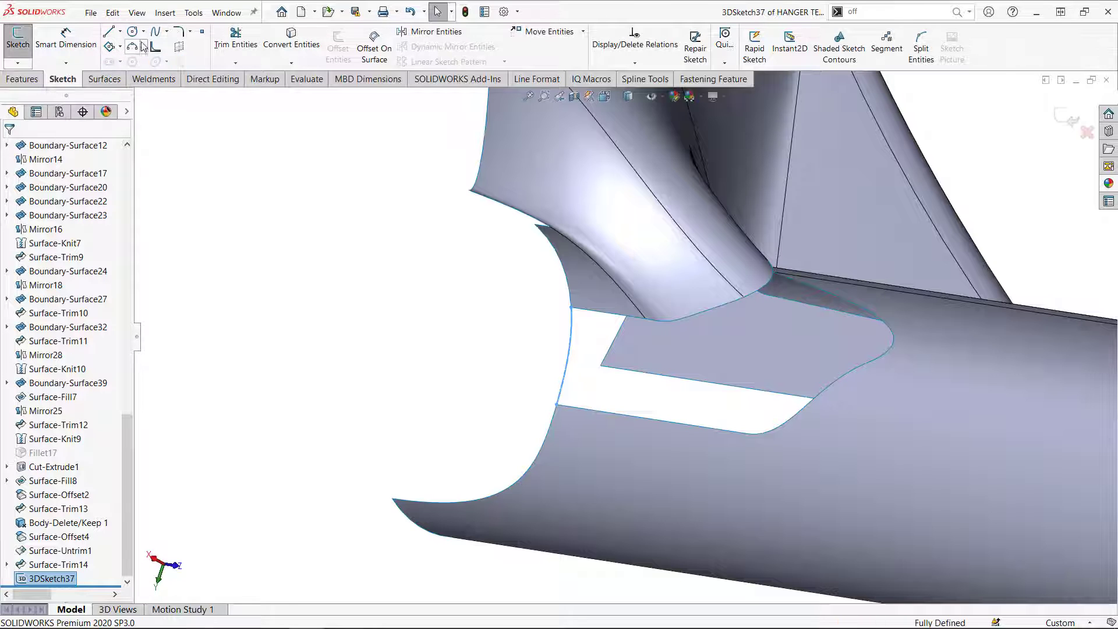
pyautogui.click(156, 33)
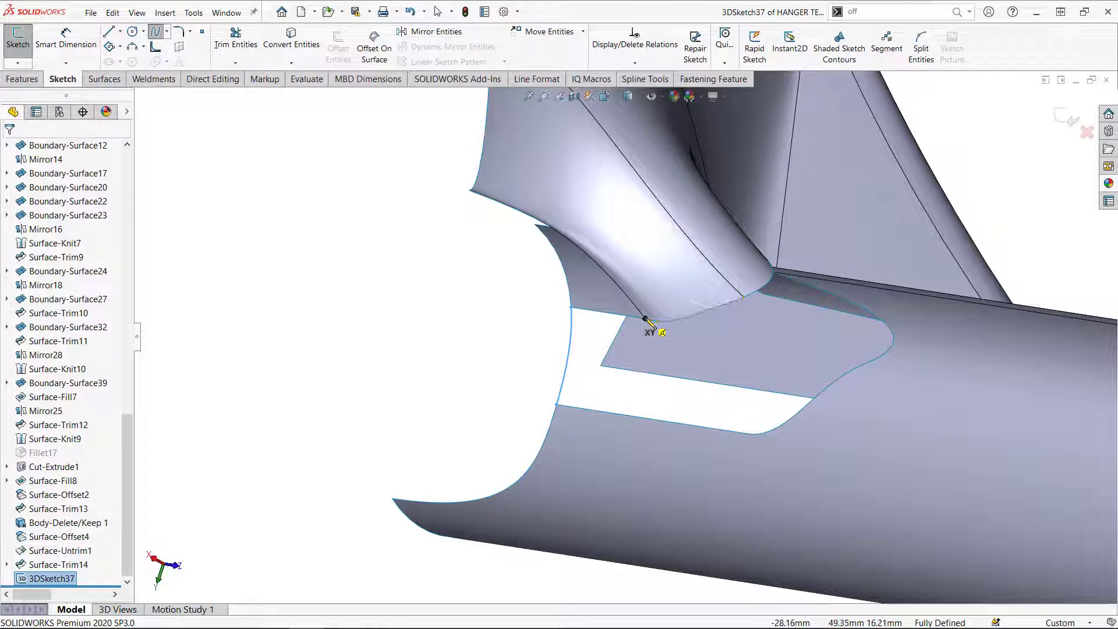
pyautogui.click(645, 318)
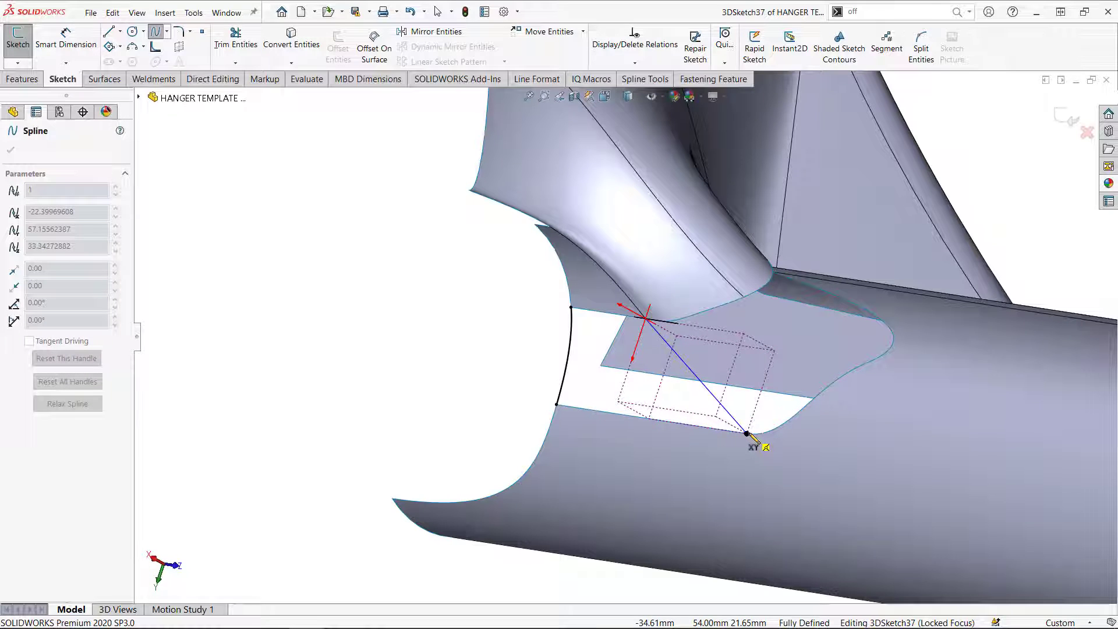
pyautogui.click(747, 433)
pyautogui.press('Escape')
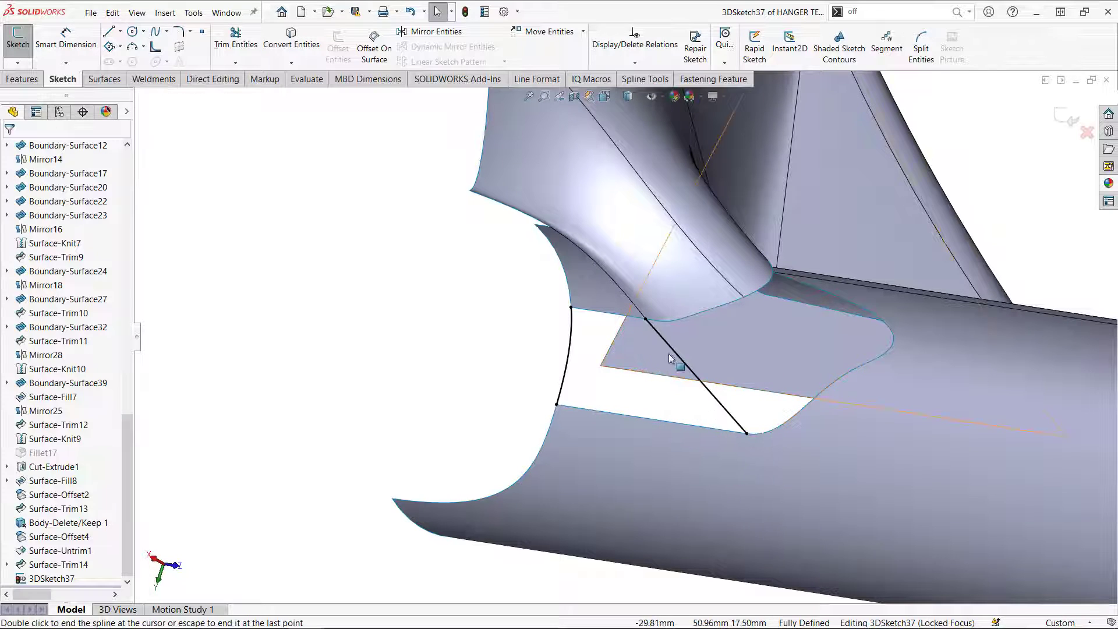
# Step: Make the second spline tangent to the yoke-side patch's inner boundary edge
pyautogui.click(649, 322)
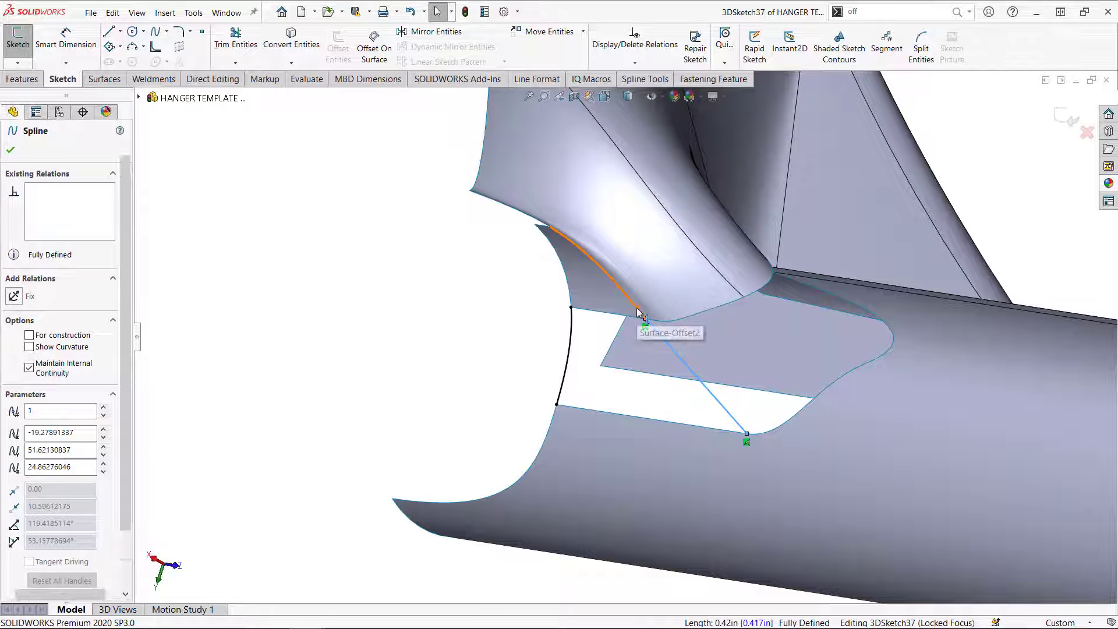
pyautogui.keyDown('ctrl'); pyautogui.click(637, 309); pyautogui.keyUp('ctrl')
pyautogui.click(670, 253)
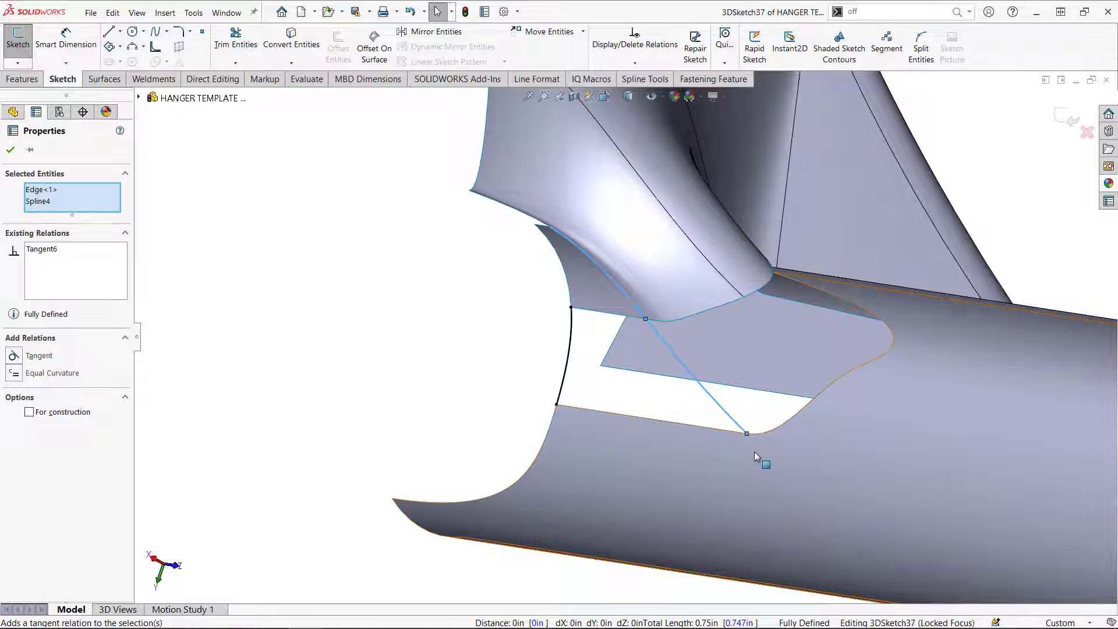
pyautogui.press('Escape')
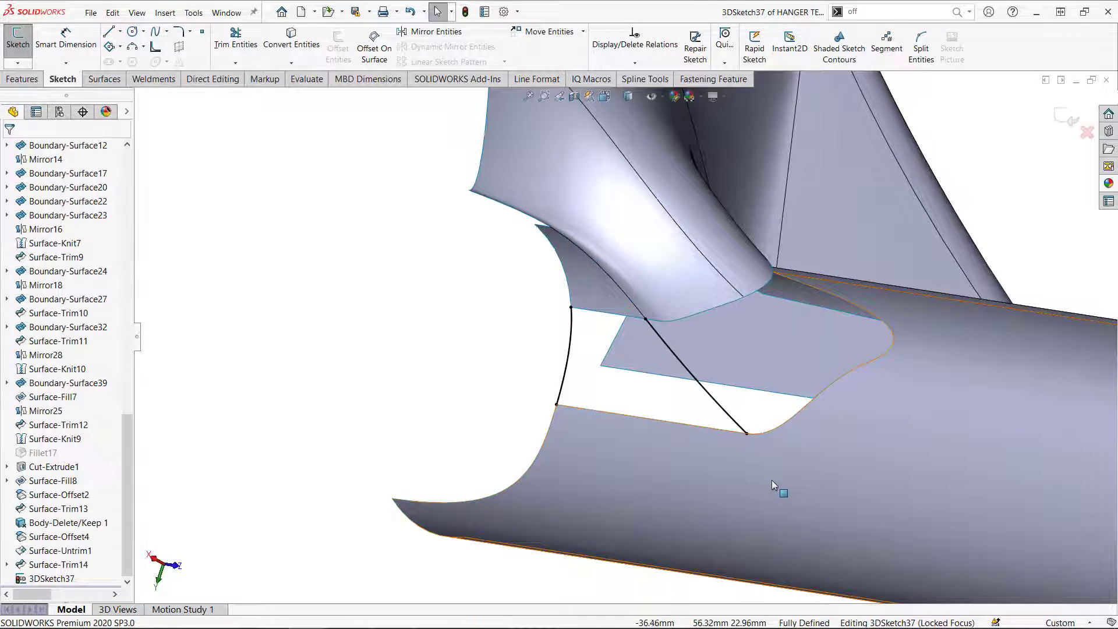
# Step: Select the second spline with the bar cutout's curved edge and the trimmed bar face for a sketch relation
pyautogui.click(743, 431)
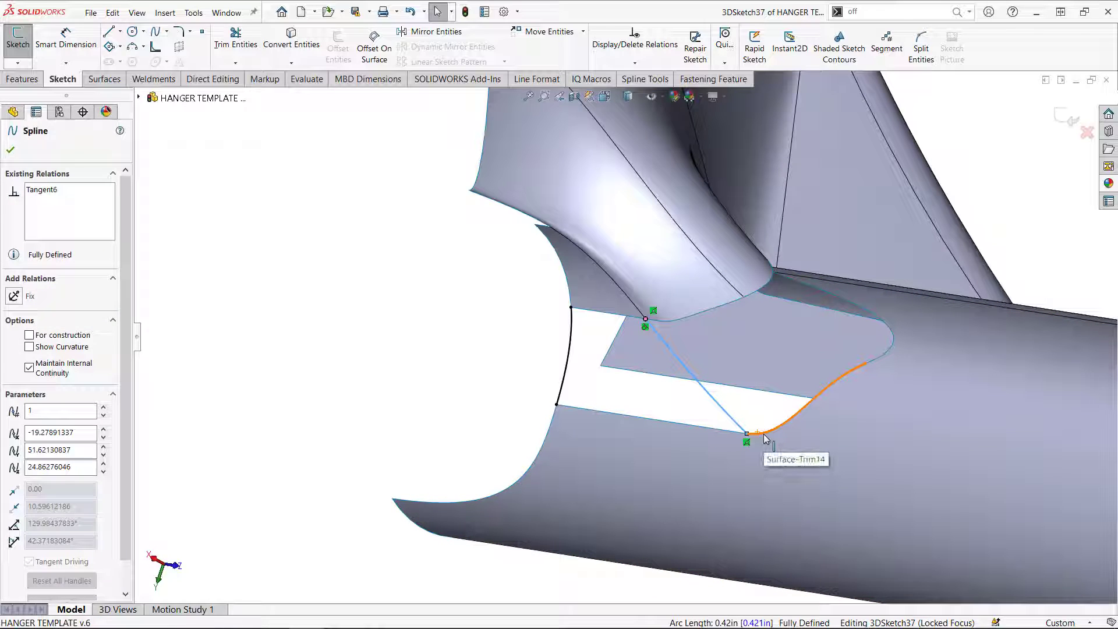
pyautogui.keyDown('ctrl'); pyautogui.click(763, 434); pyautogui.keyUp('ctrl')
pyautogui.keyDown('ctrl'); pyautogui.click(773, 452); pyautogui.keyUp('ctrl')
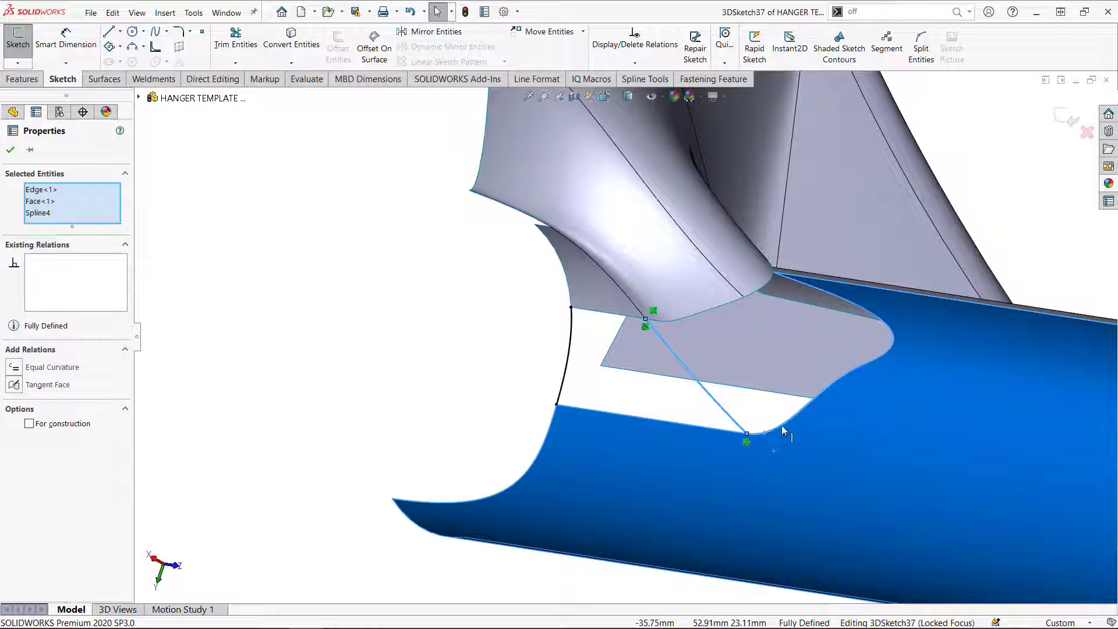
# Step: Make the spline on the cutout side of the gap tangent to the lower tube's face and show its inflection points
pyautogui.click(47, 384)
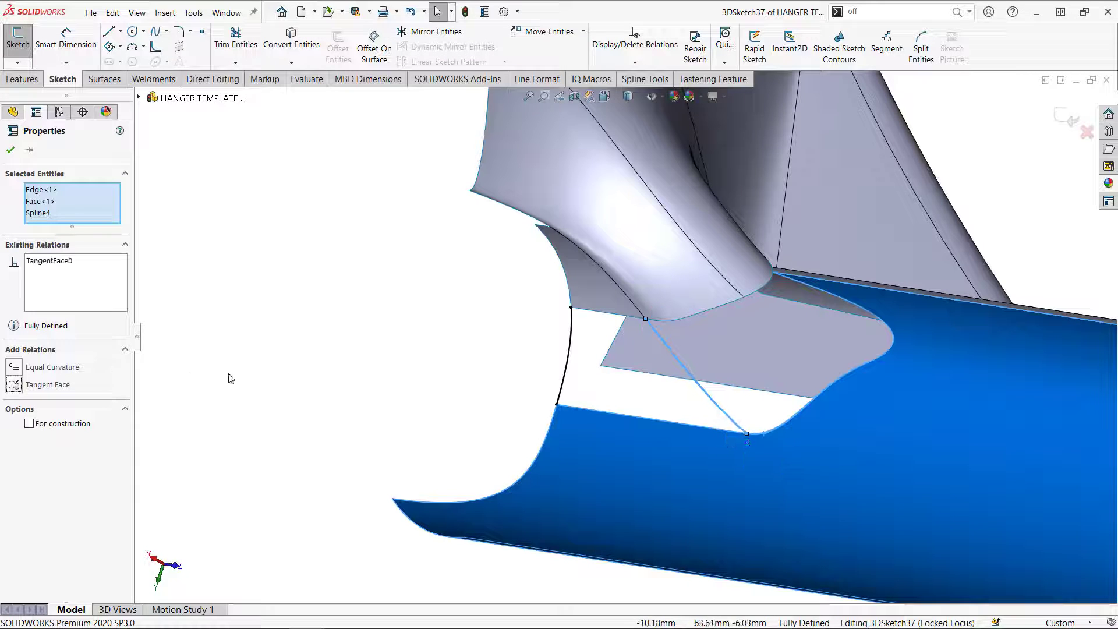
pyautogui.press('Escape')
pyautogui.moveTo(780, 506); pyautogui.dragTo(726, 414, button='middle')
pyautogui.rightClick(726, 413)
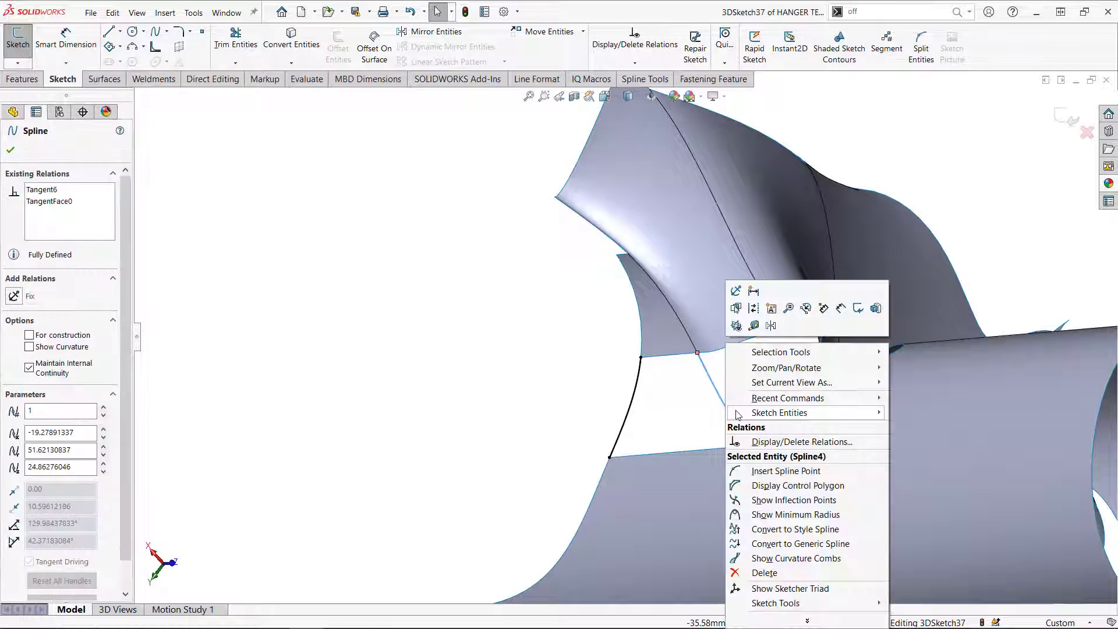
pyautogui.click(801, 501)
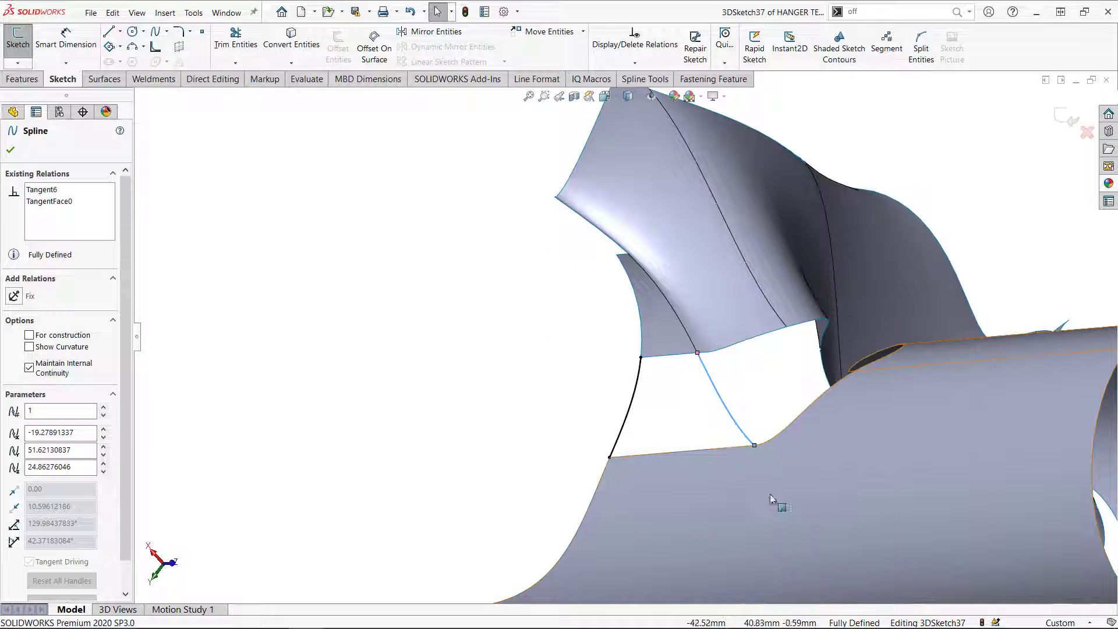
pyautogui.click(520, 411)
# Step: Draw a second two-point spline between the same endpoints as the curved spline beside the cutout
pyautogui.scroll(-5, 774, 436)
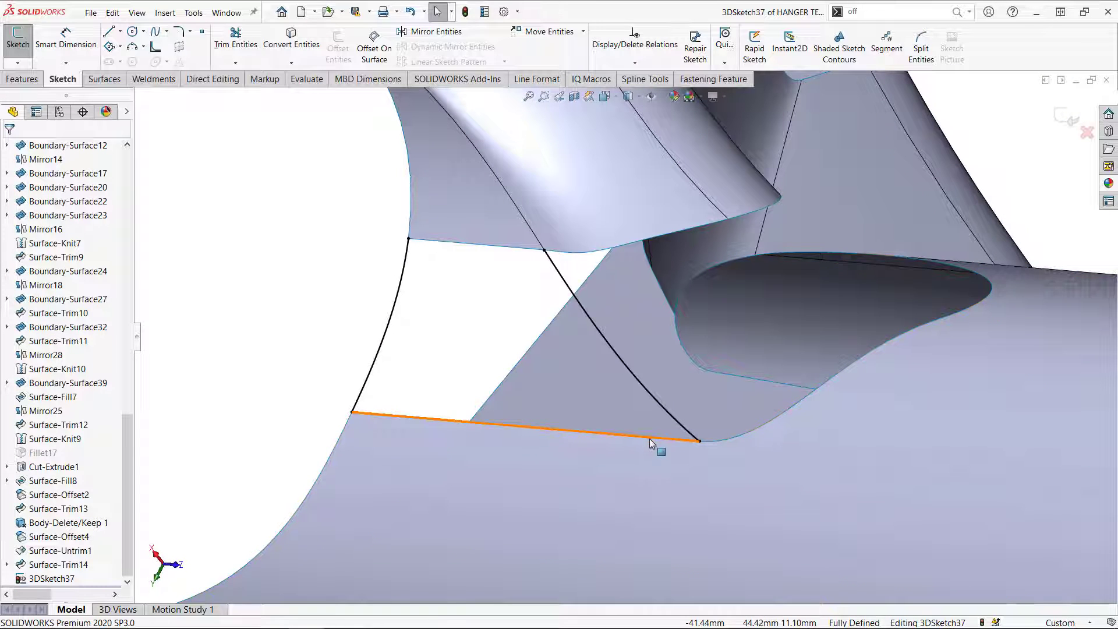
pyautogui.scroll(3, 622, 337)
pyautogui.click(155, 32)
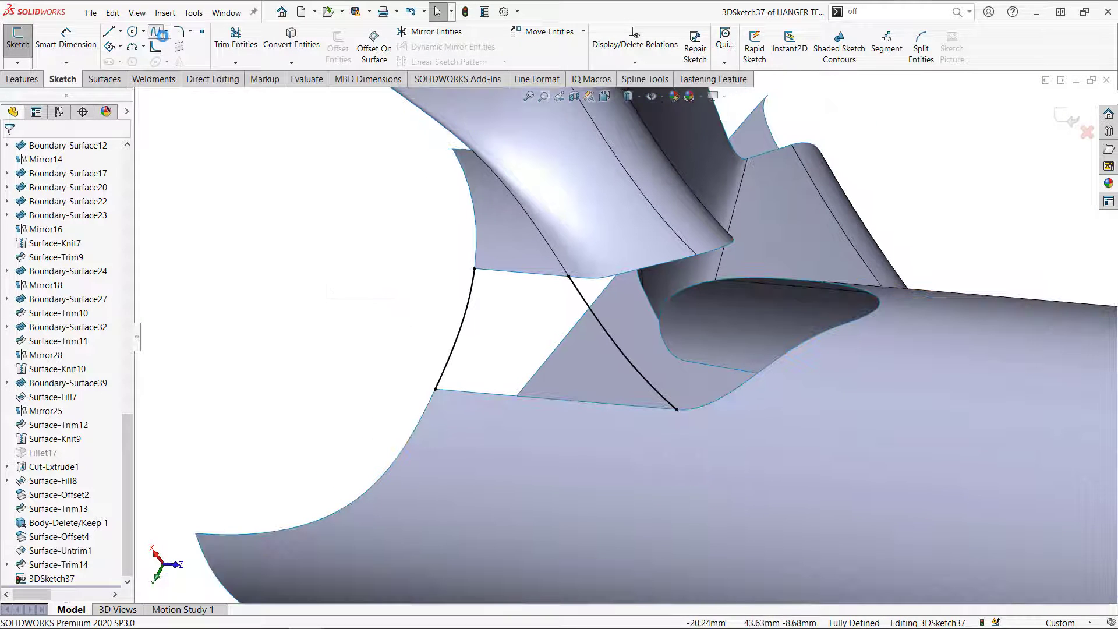
pyautogui.click(569, 276)
pyautogui.doubleClick(678, 410)
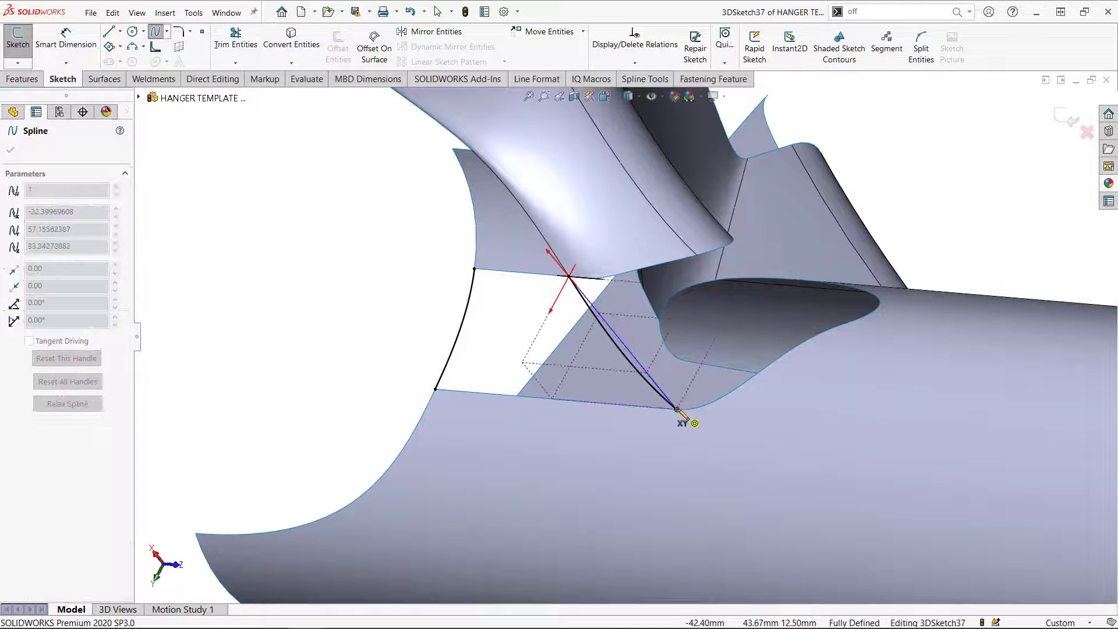
pyautogui.press('Escape')
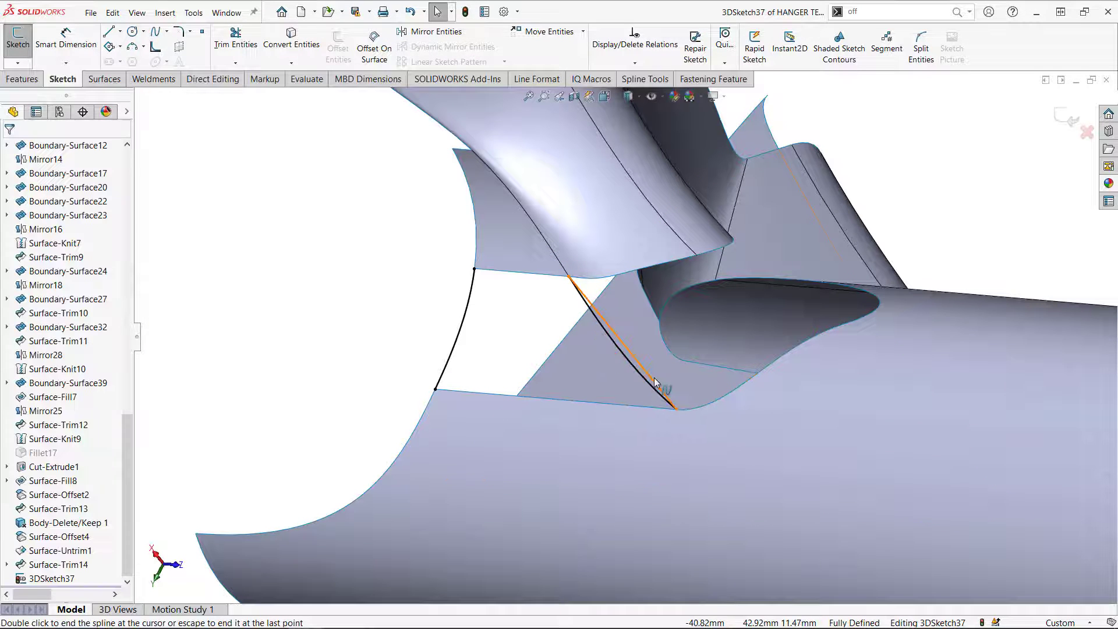
# Step: Add a Tangent Face relation between the new spline, the lower tube's straight edge and the tube face
pyautogui.click(652, 397)
pyautogui.keyDown('ctrl'); pyautogui.click(643, 406); pyautogui.keyUp('ctrl')
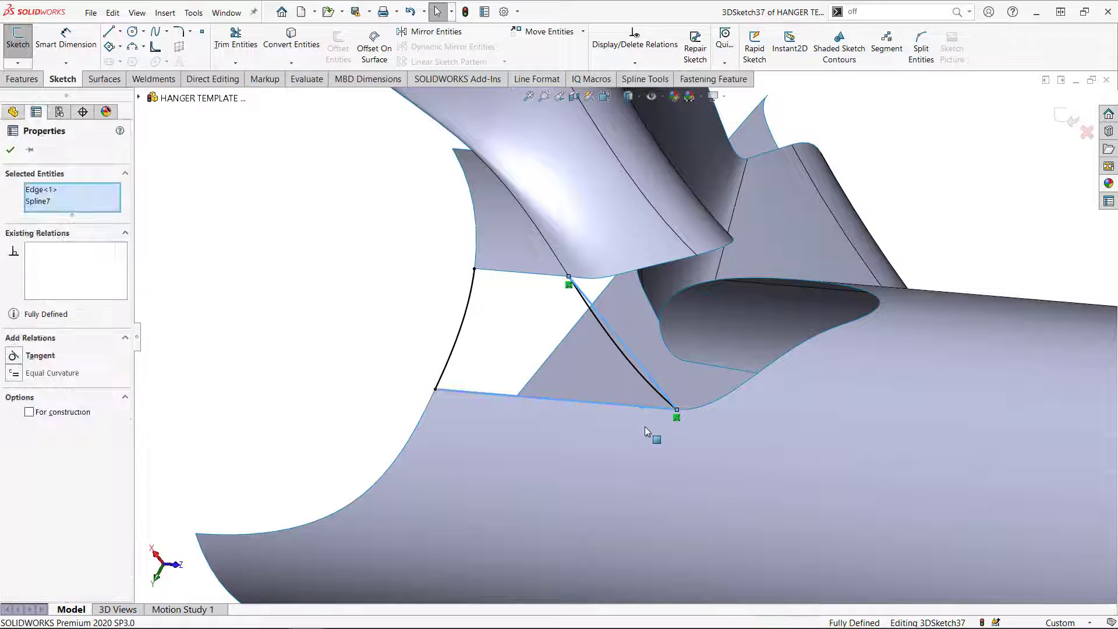
pyautogui.keyDown('ctrl'); pyautogui.click(644, 428); pyautogui.keyUp('ctrl')
pyautogui.click(13, 385)
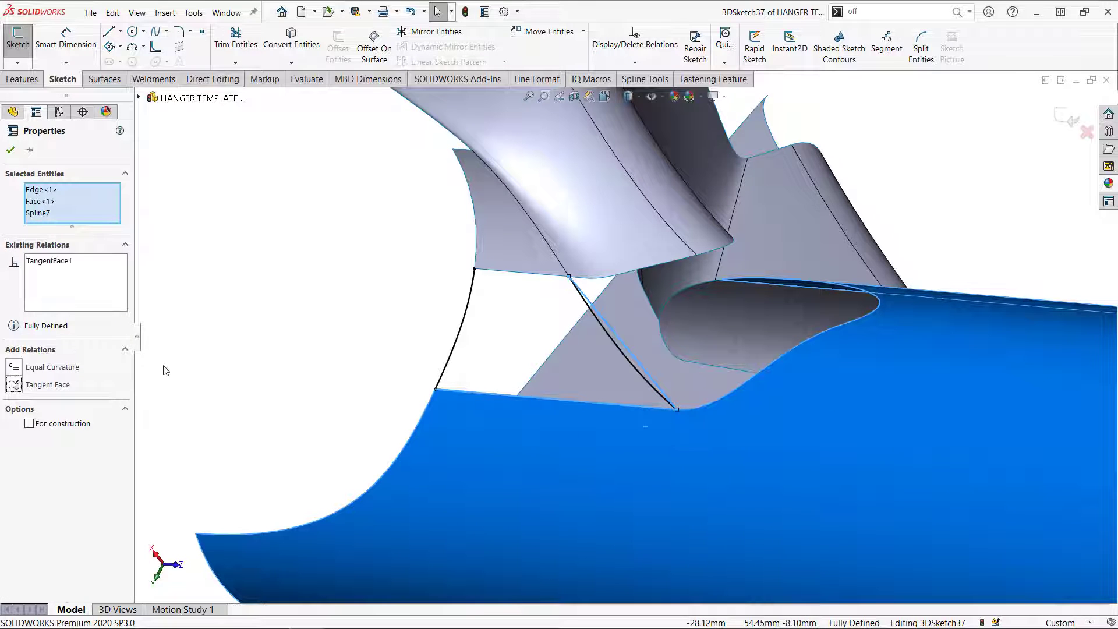
pyautogui.click(231, 362)
# Step: Examine the straighter spline's tangent face relation where it meets the lower tube
pyautogui.scroll(-4, 638, 431)
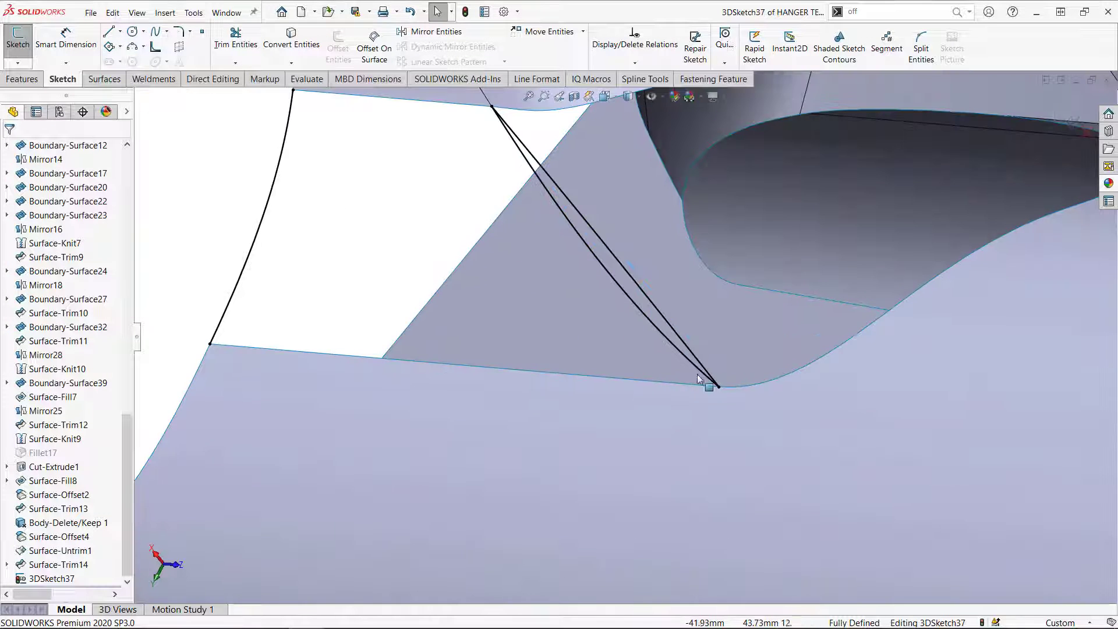
pyautogui.moveTo(647, 319)
pyautogui.mouseDown(button='middle')
pyautogui.moveTo(631, 322)
pyautogui.moveTo(659, 334)
pyautogui.mouseUp(button='middle')
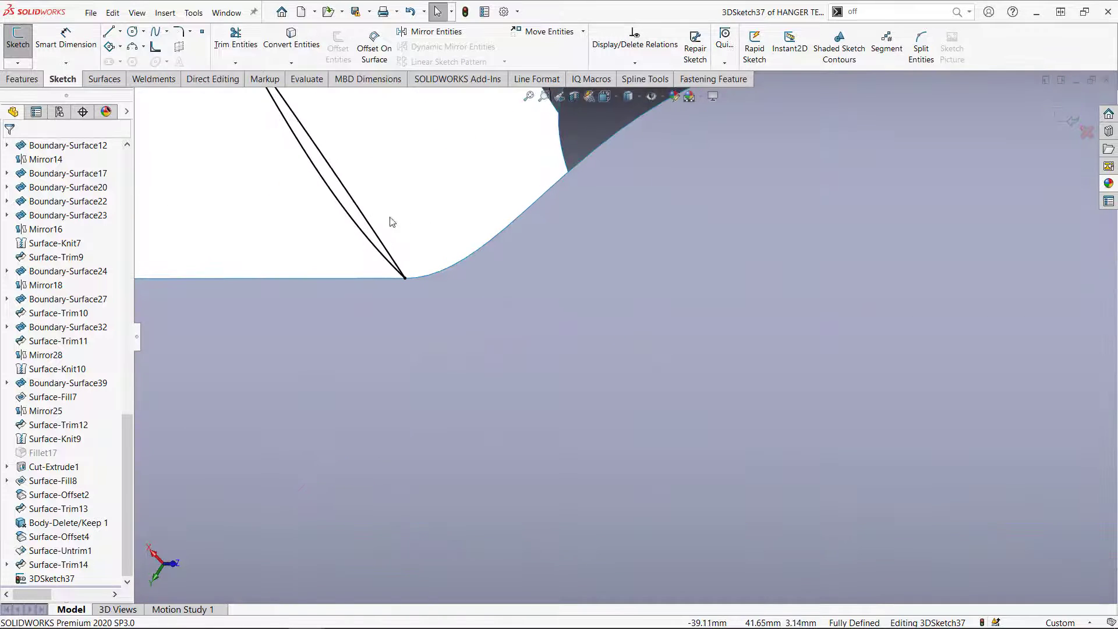
pyautogui.click(372, 229)
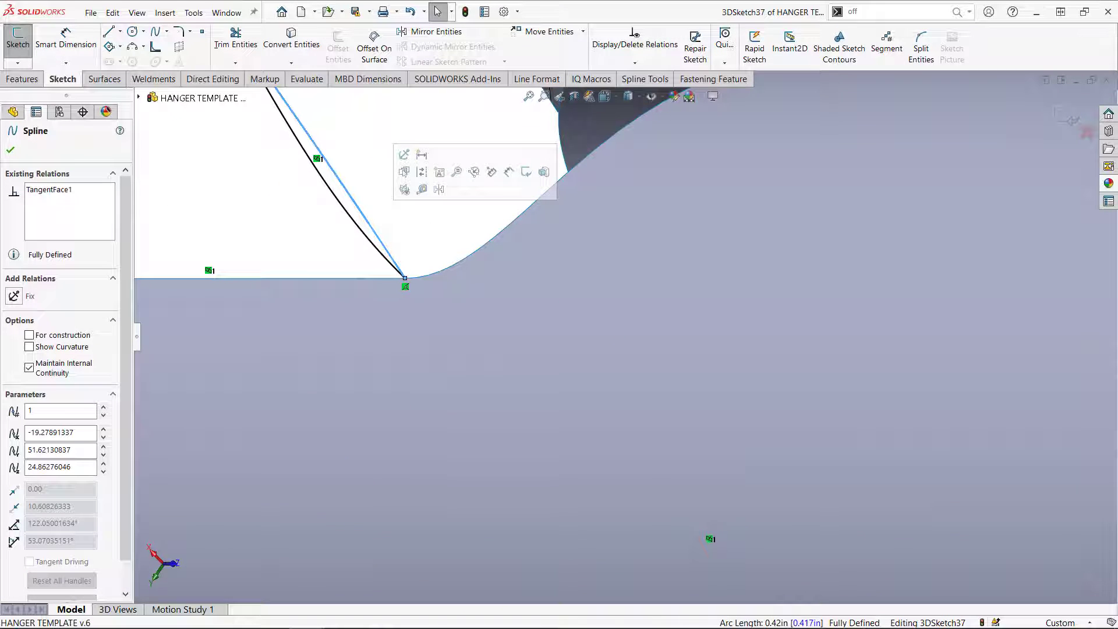
pyautogui.click(52, 191)
pyautogui.scroll(4, 528, 448)
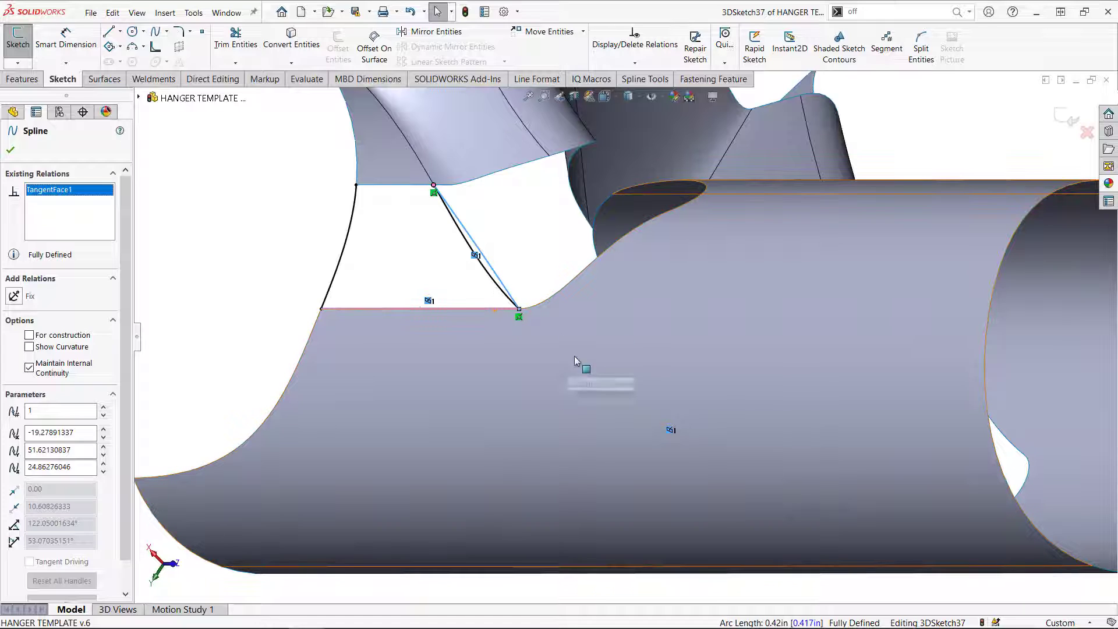
pyautogui.moveTo(591, 364); pyautogui.dragTo(620, 322, button='middle')
pyautogui.press('Escape')
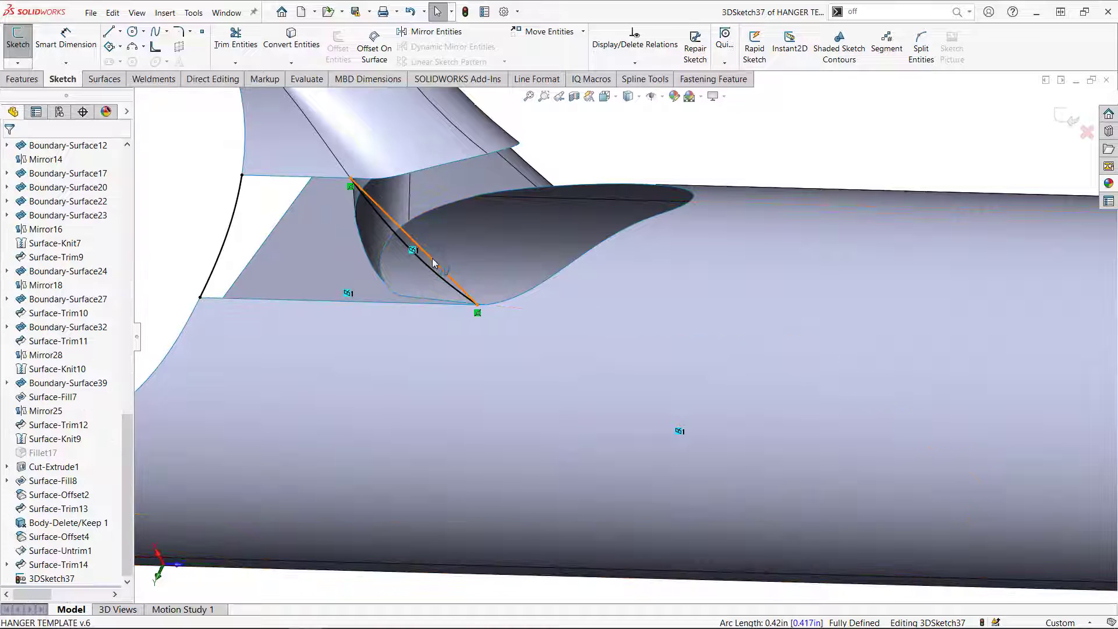
# Step: Convert the straighter spline to construction geometry and exit the 3D sketch
pyautogui.click(432, 259)
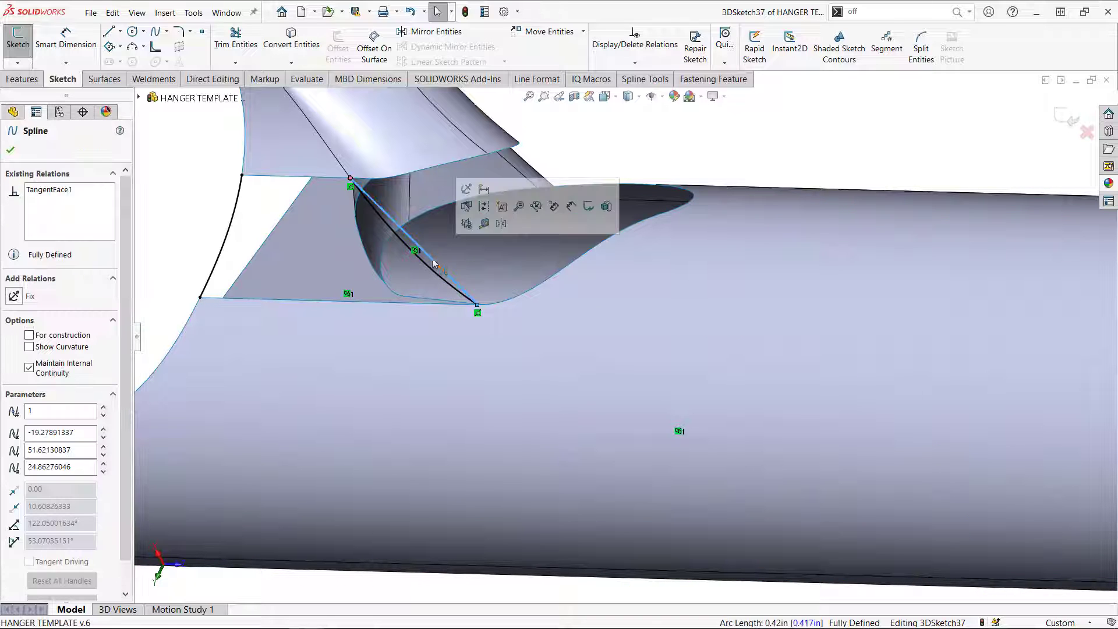
pyautogui.click(485, 208)
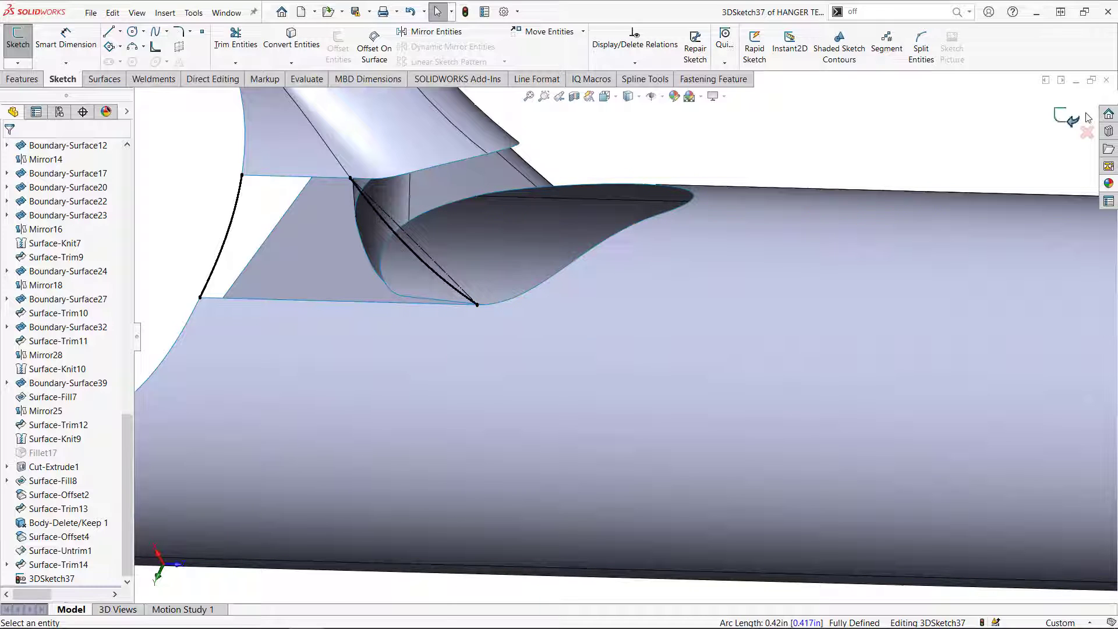
pyautogui.click(1066, 119)
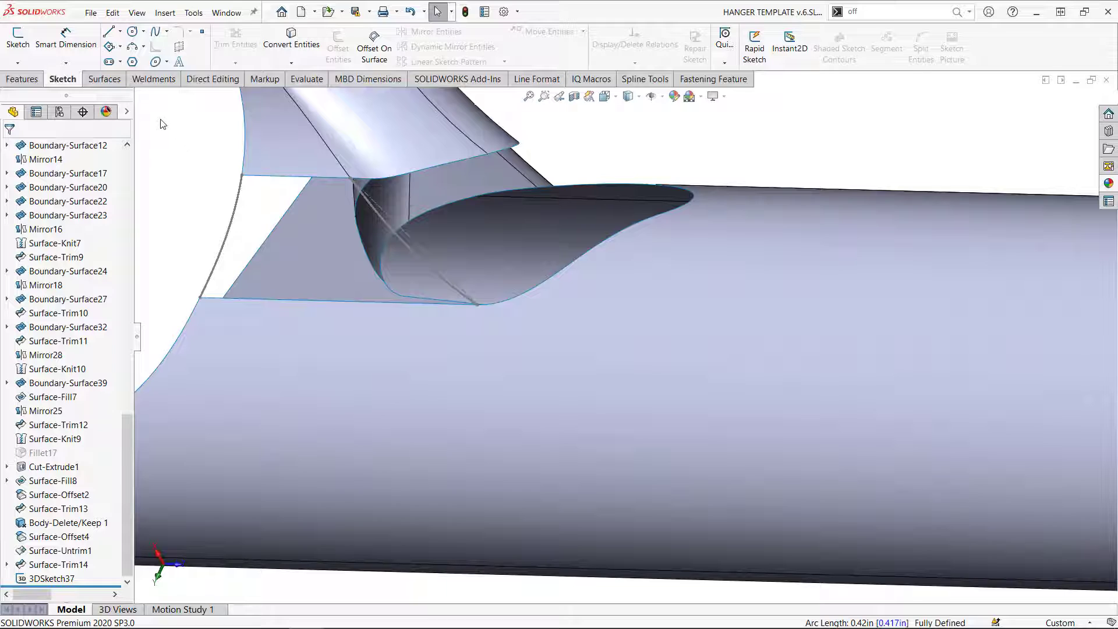
# Step: Set up a Filled Surface across the gap, bounded by the sketched splines and the two straight edges, both edges set to Tangent
pyautogui.scroll(2, 227, 140)
pyautogui.click(104, 79)
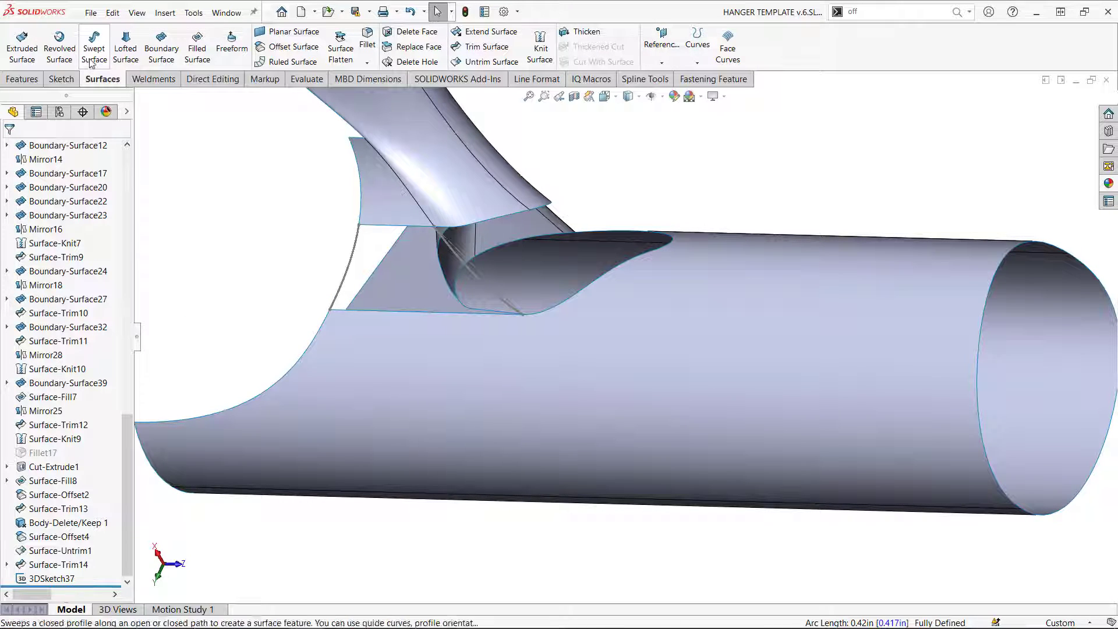
pyautogui.click(197, 48)
pyautogui.scroll(-2, 431, 174)
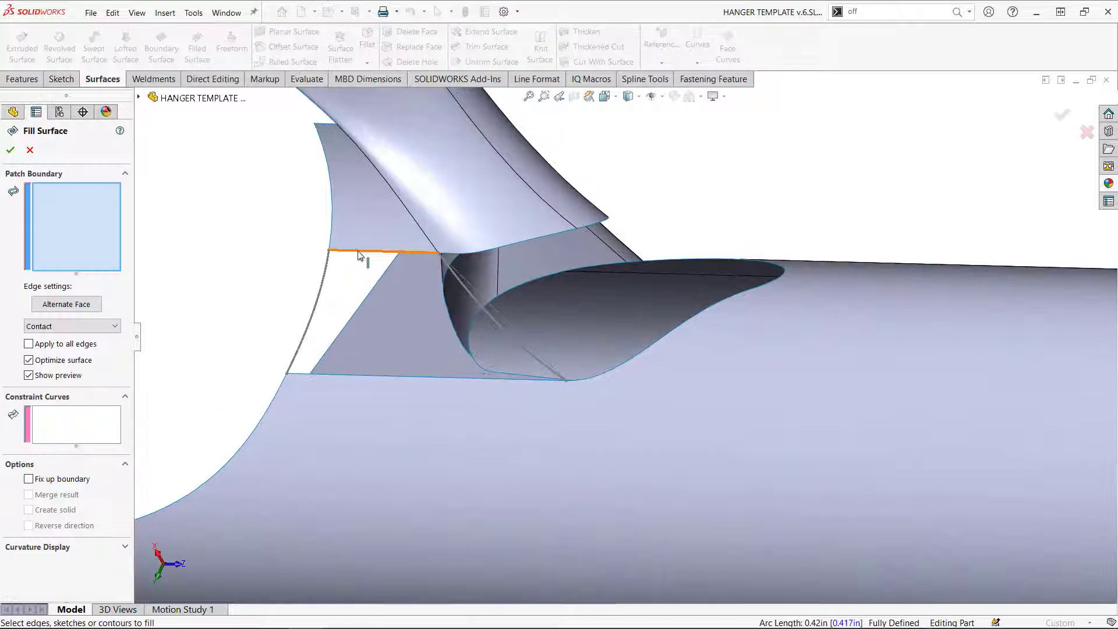
pyautogui.click(325, 276)
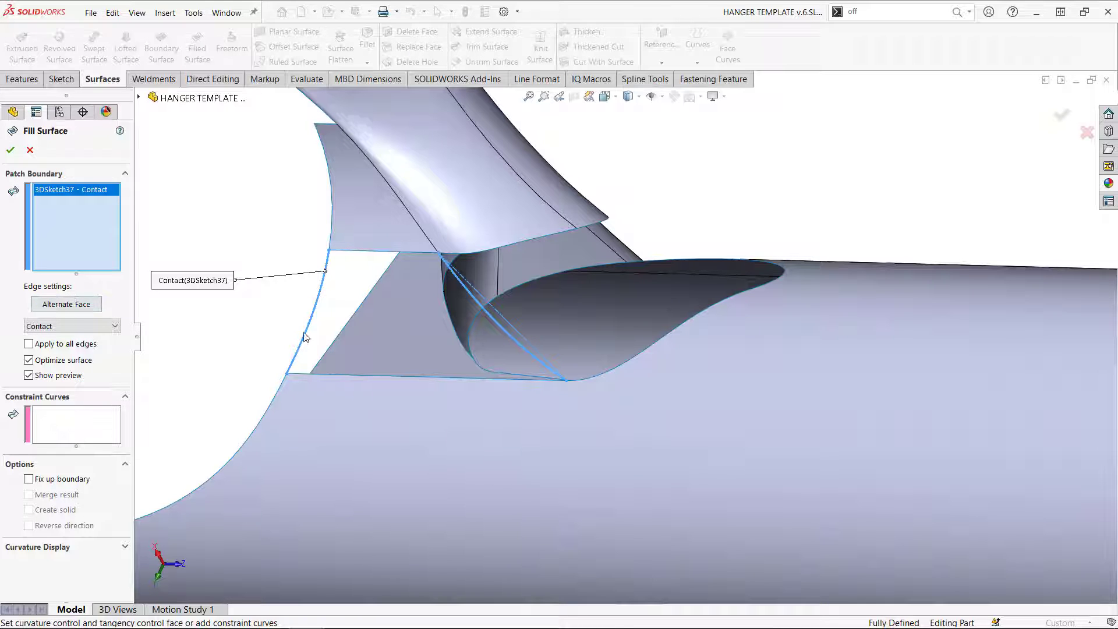
pyautogui.click(396, 252)
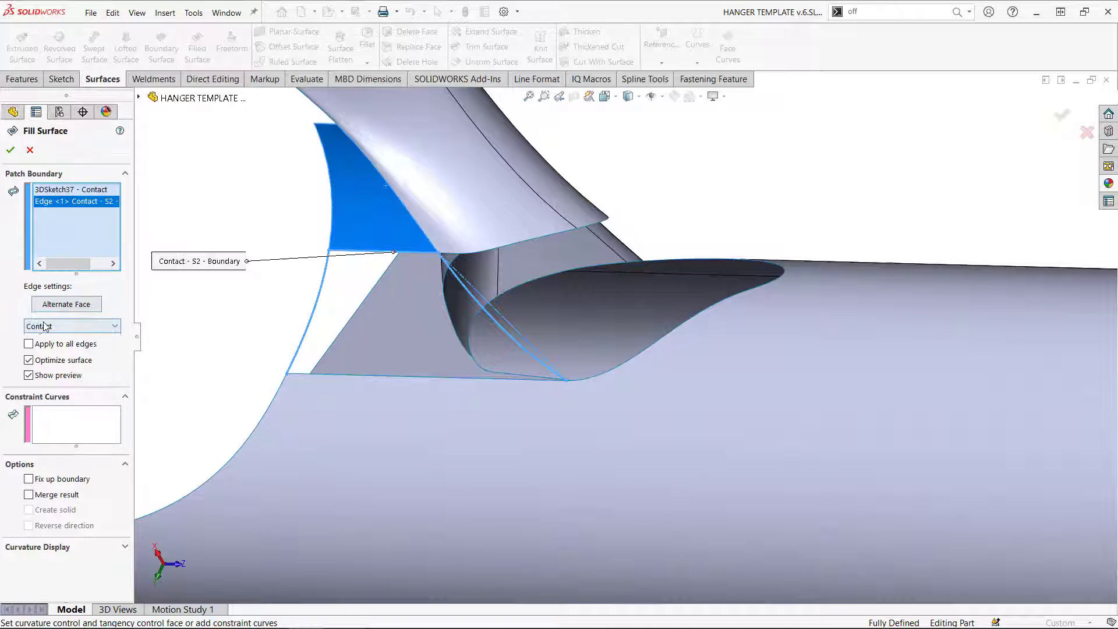
pyautogui.click(53, 326)
pyautogui.click(46, 350)
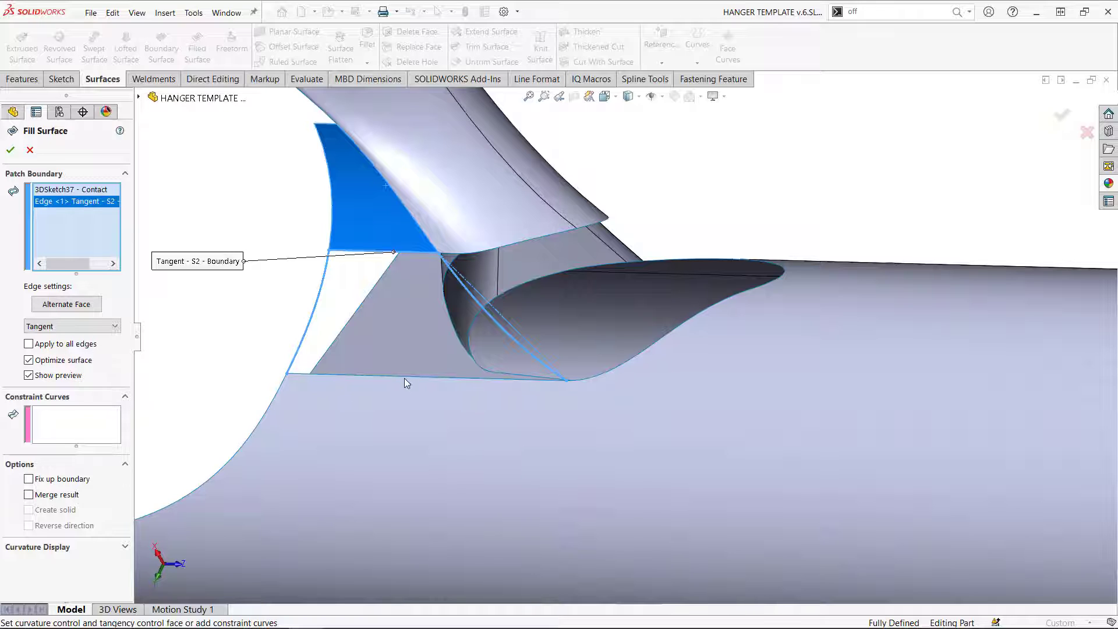
pyautogui.click(404, 379)
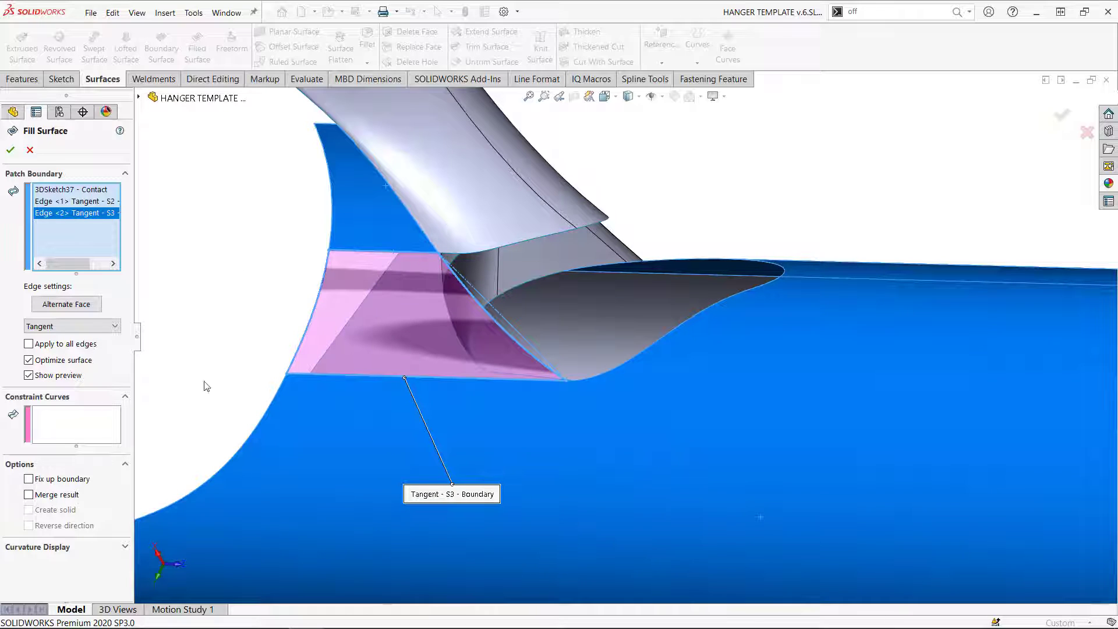
# Step: Create the filled surface with Optimize surface turned off and its mesh preview shown
pyautogui.click(28, 361)
pyautogui.click(28, 361)
pyautogui.click(27, 361)
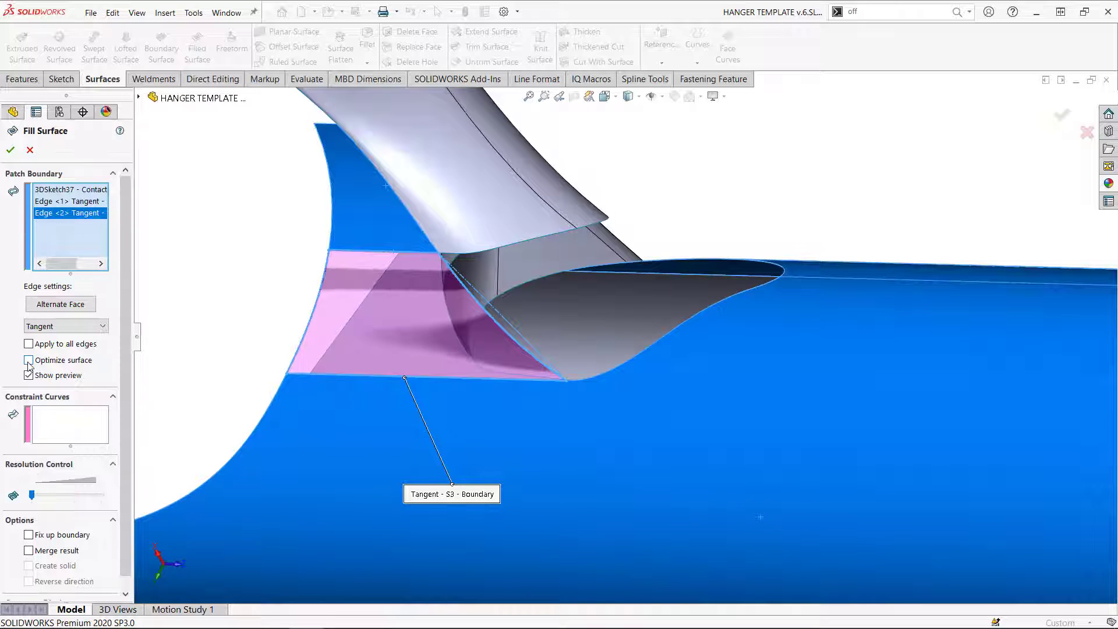
pyautogui.click(28, 361)
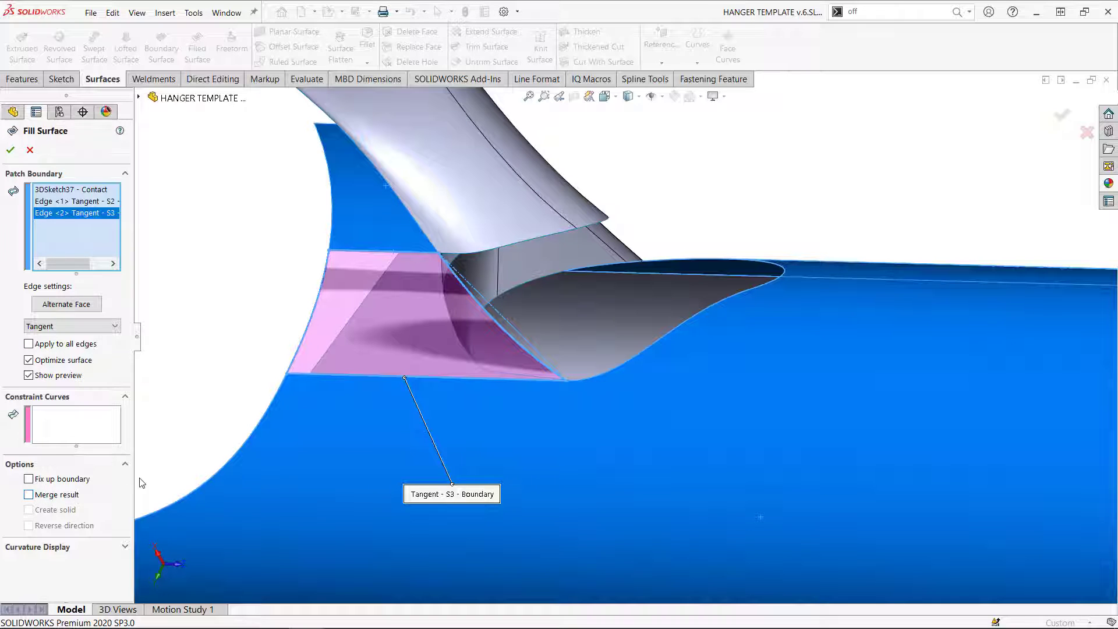
pyautogui.click(124, 548)
pyautogui.click(15, 561)
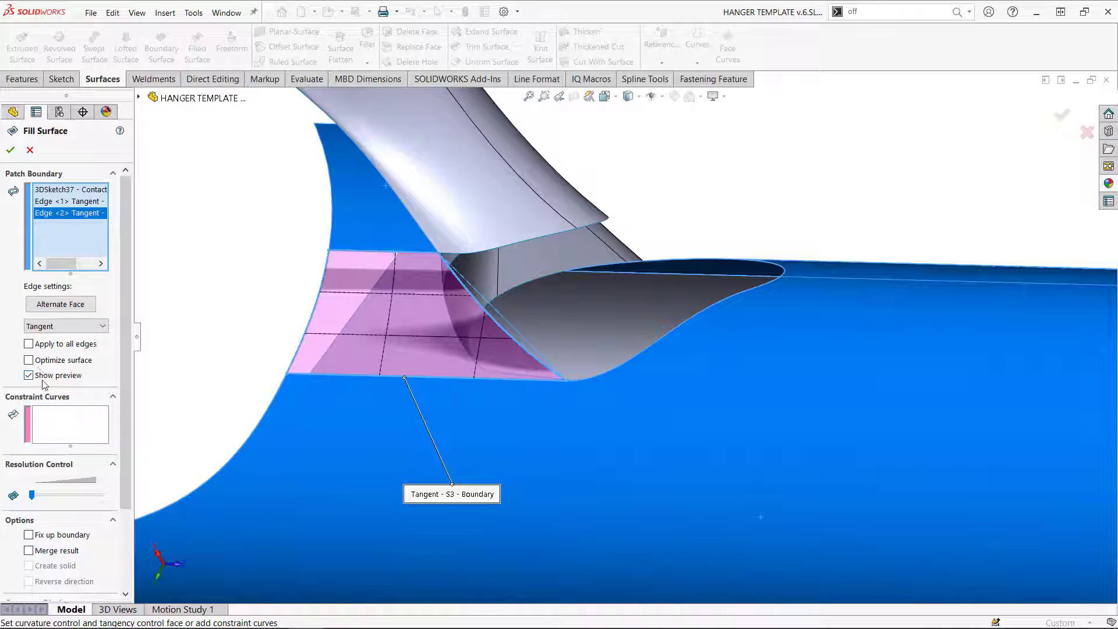
pyautogui.click(11, 151)
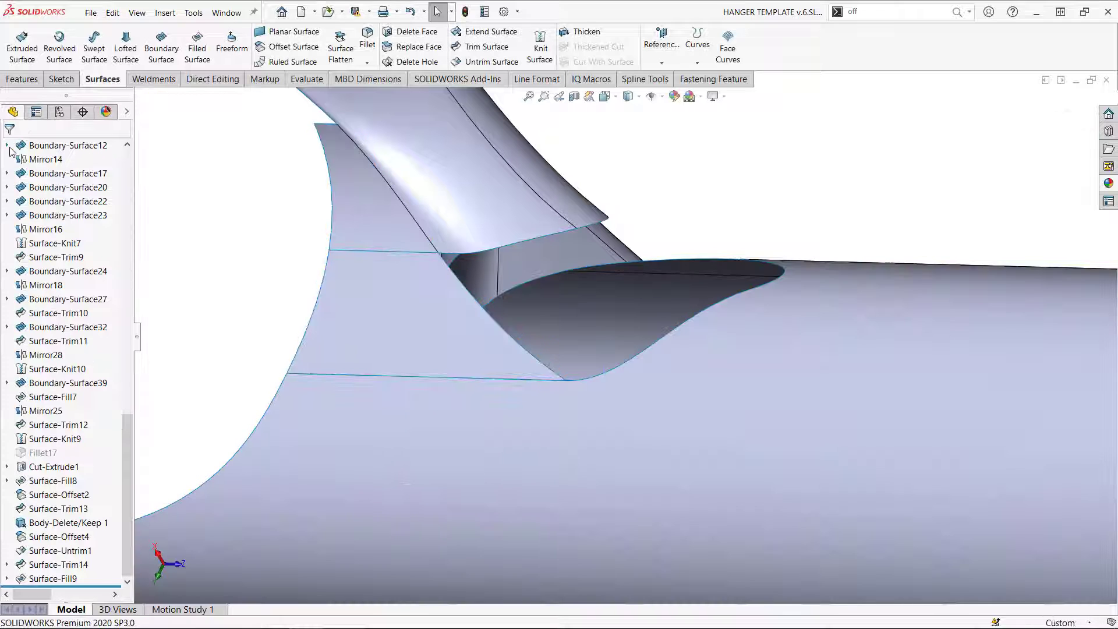
# Step: In a new 3D sketch, draw a two-point spline from the seam's end on the upper surface to the vertex on the tube's cutout edge
pyautogui.moveTo(978, 357); pyautogui.dragTo(874, 378, button='middle')
pyautogui.scroll(6, 840, 324)
pyautogui.scroll(-5, 713, 224)
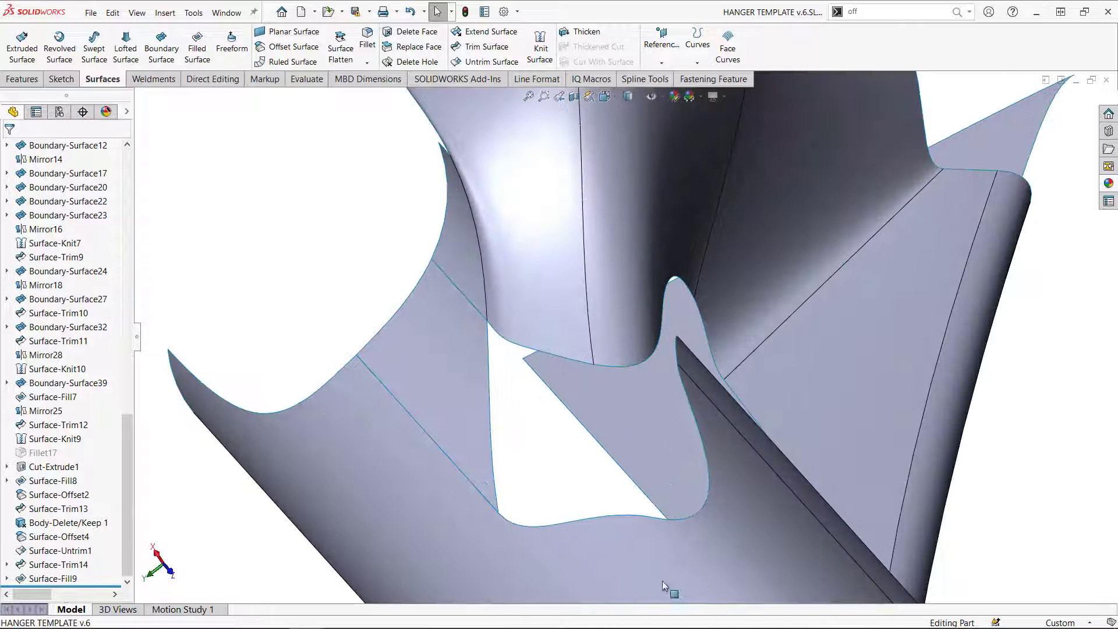
pyautogui.click(655, 517)
pyautogui.click(61, 79)
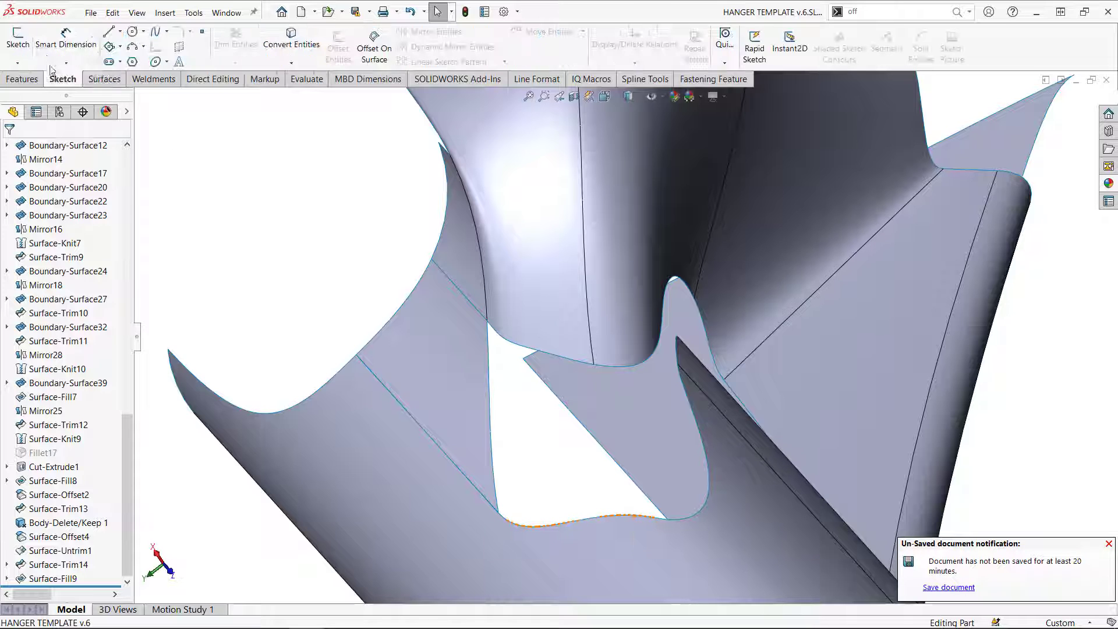
pyautogui.click(18, 62)
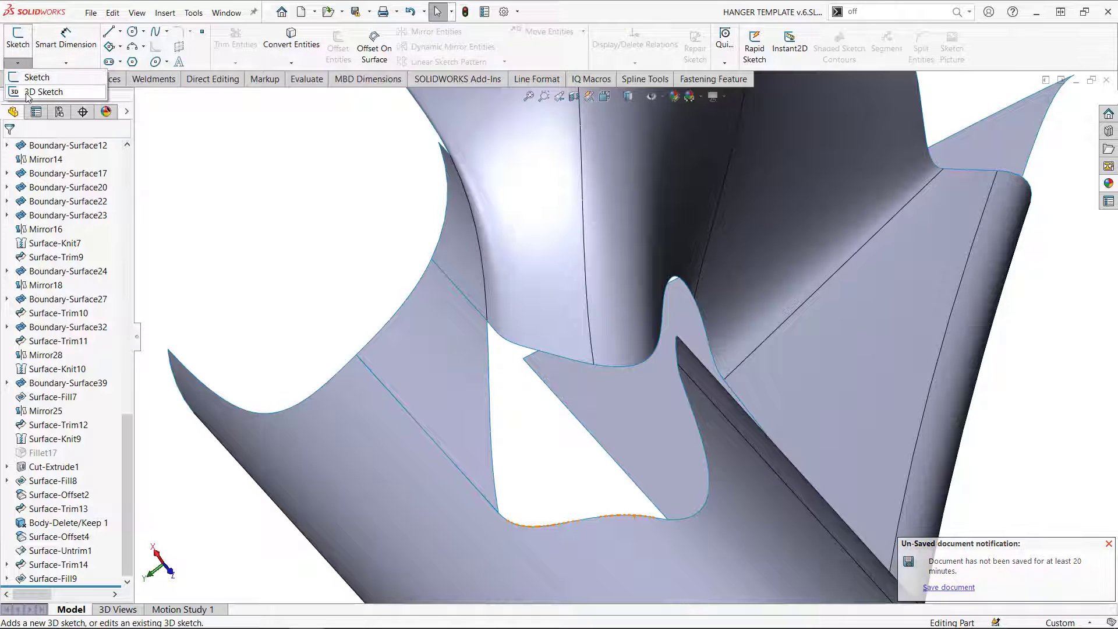
pyautogui.click(155, 31)
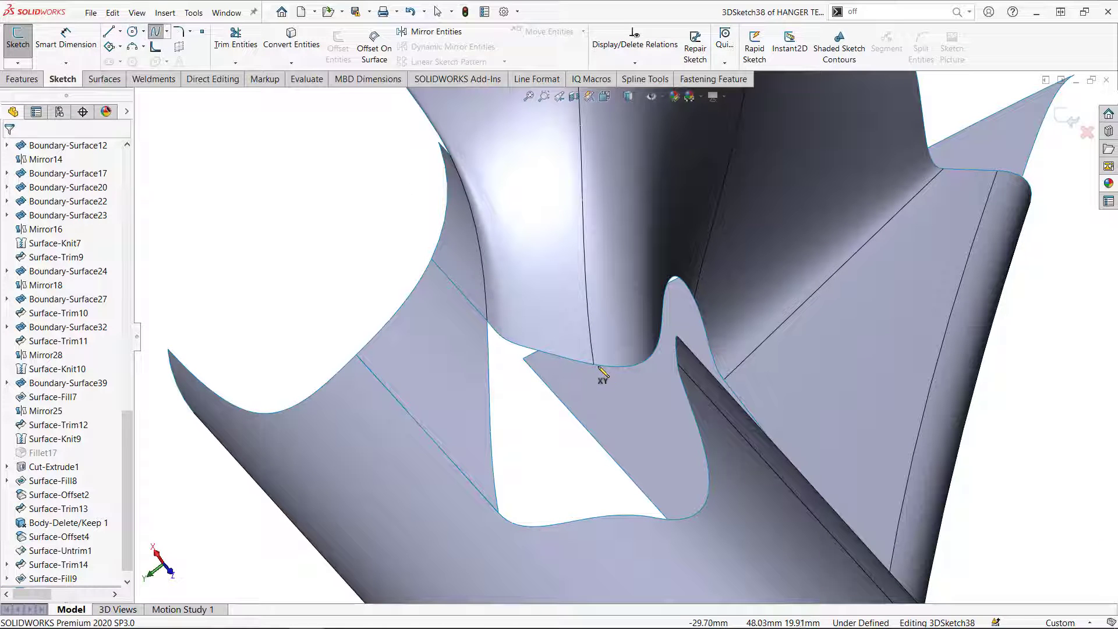
pyautogui.click(593, 365)
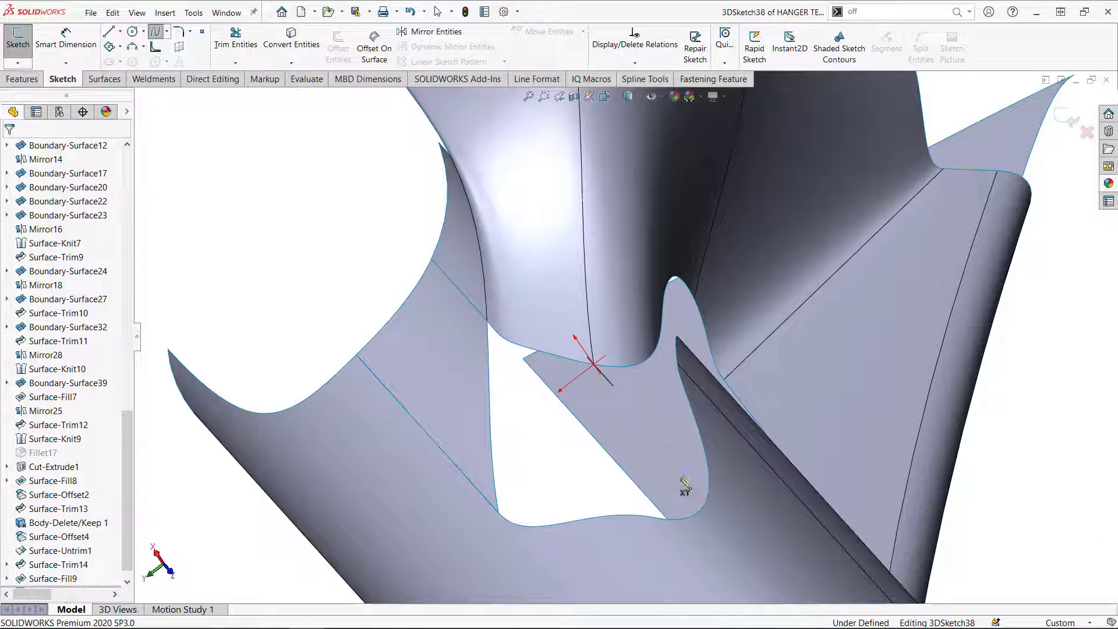
pyautogui.click(657, 518)
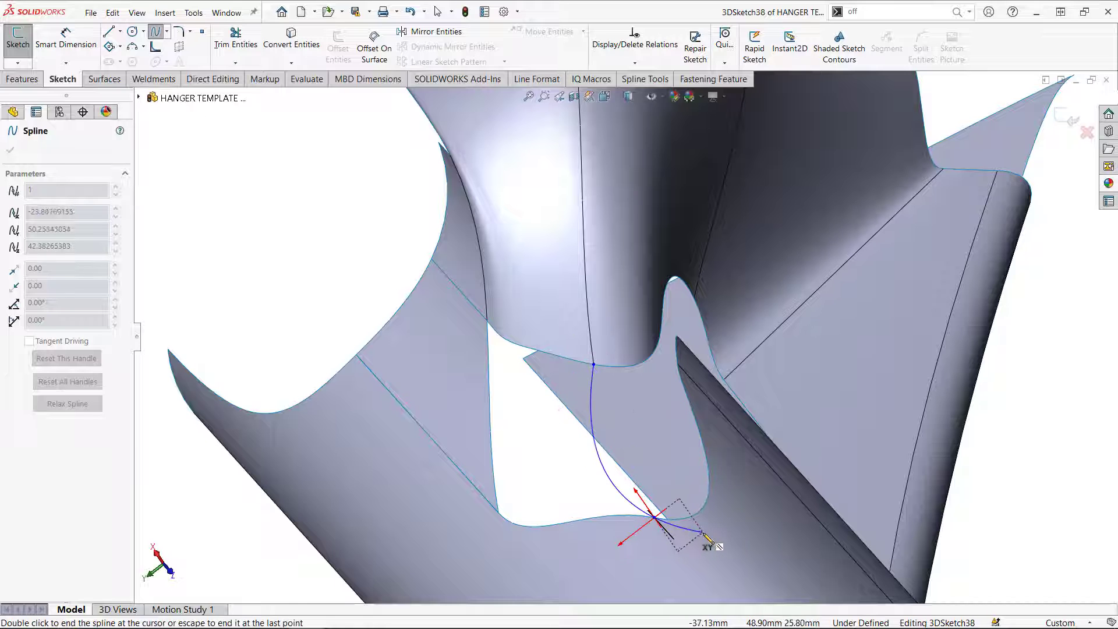
pyautogui.press('Escape')
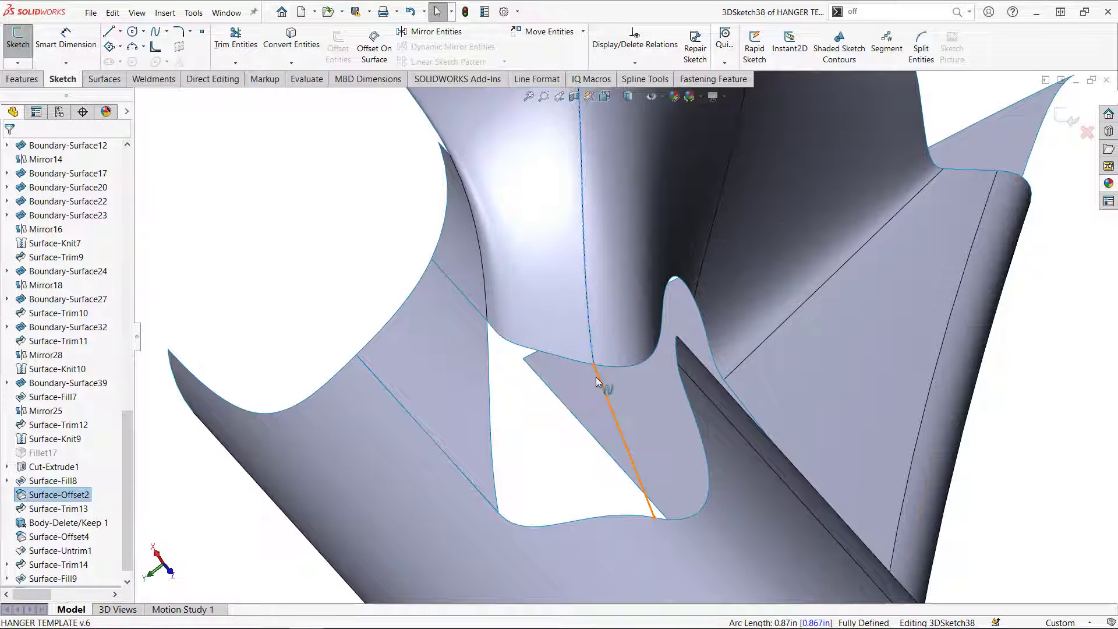
# Step: Make the new spline tangent to the seam edge of the upper surface
pyautogui.keyDown('ctrl'); pyautogui.click(601, 382); pyautogui.keyUp('ctrl')
pyautogui.click(631, 310)
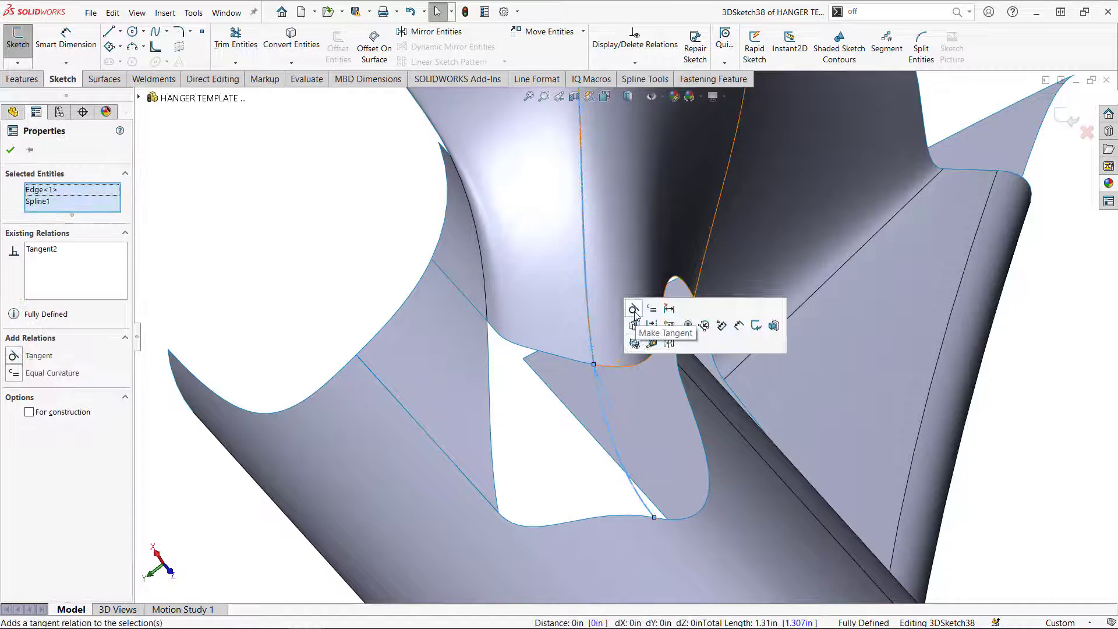
# Step: Make the new spline tangent to the lower tube's face as well, and finish the 3D sketch
pyautogui.press('Escape')
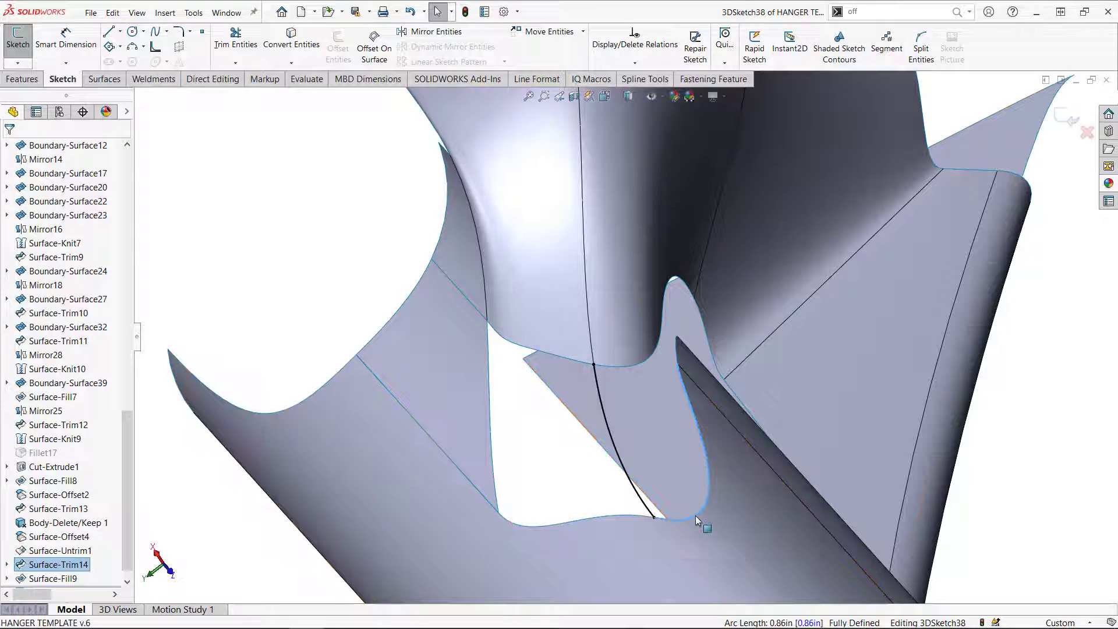
pyautogui.click(671, 543)
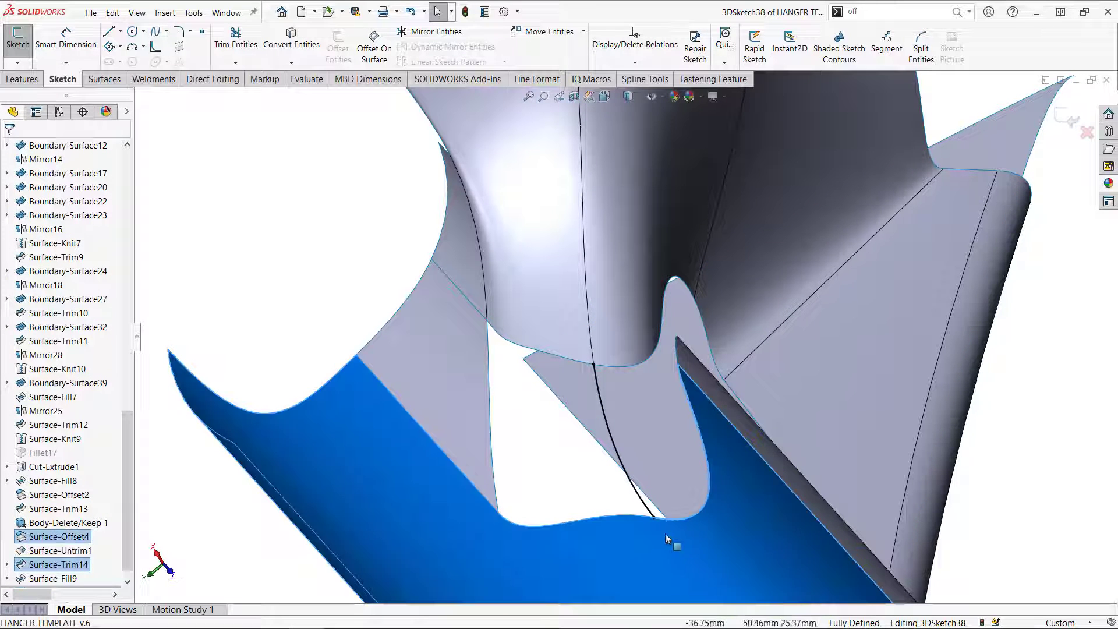
pyautogui.keyDown('ctrl'); pyautogui.click(646, 509); pyautogui.keyUp('ctrl')
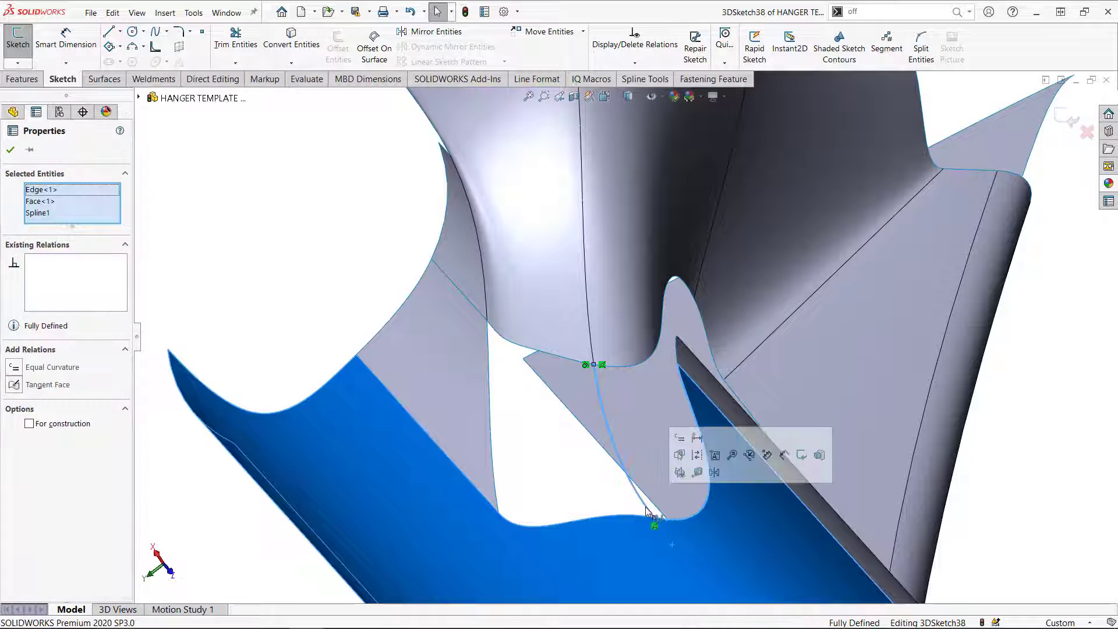
pyautogui.click(15, 384)
pyautogui.click(244, 254)
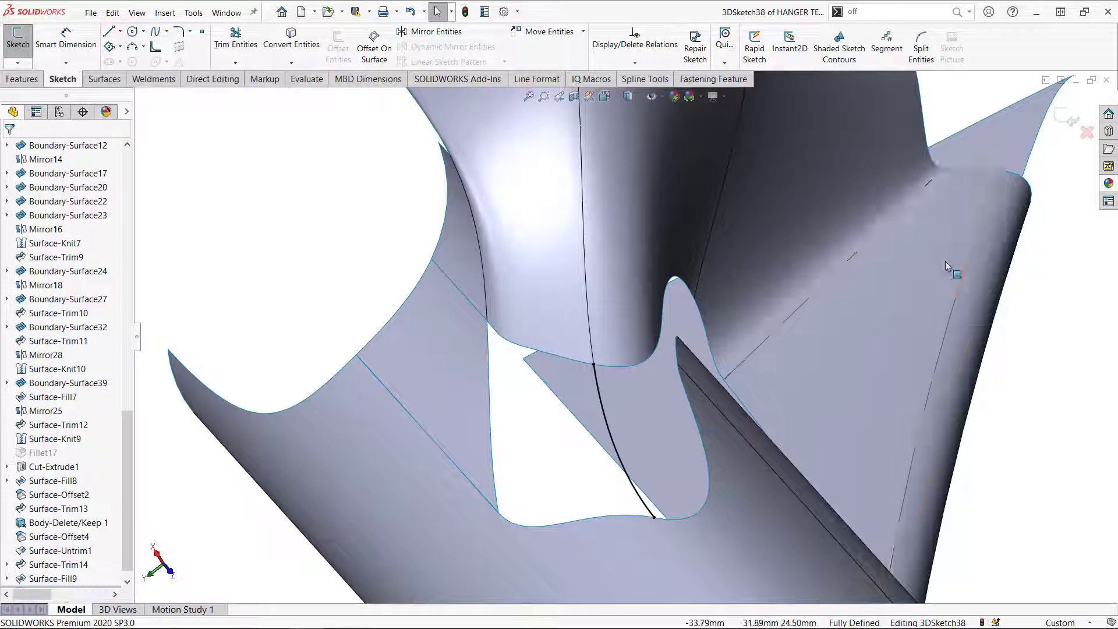
pyautogui.click(1060, 116)
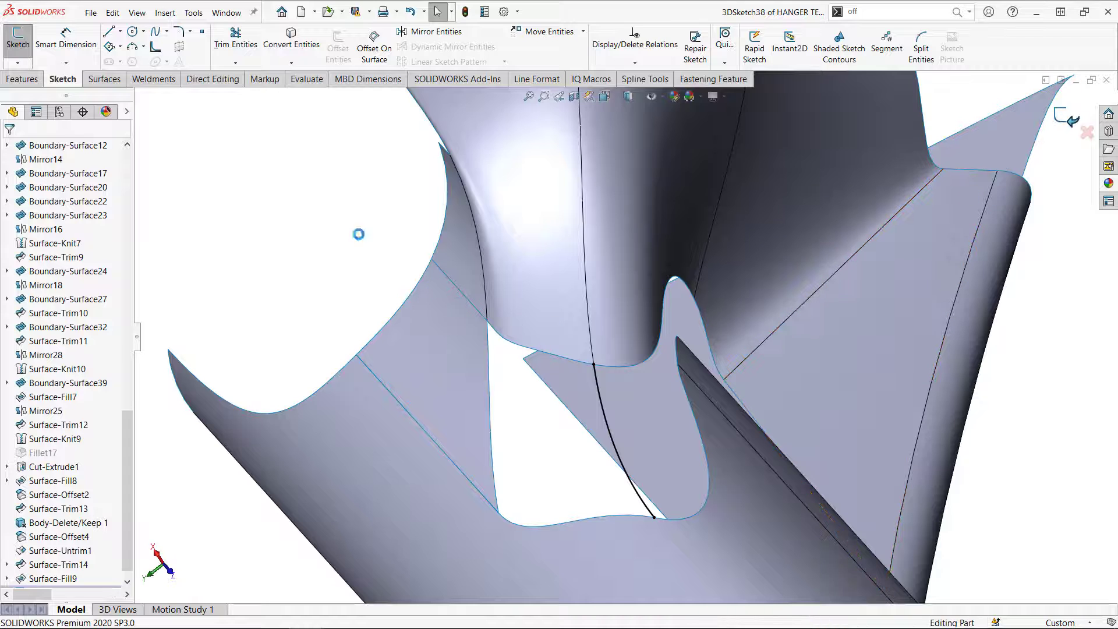
# Step: Set up a Filled Surface bounded by the new spline, the upper surface edge, the first fill's edge and the tube's cutout edge, all three edges Tangent
pyautogui.click(104, 79)
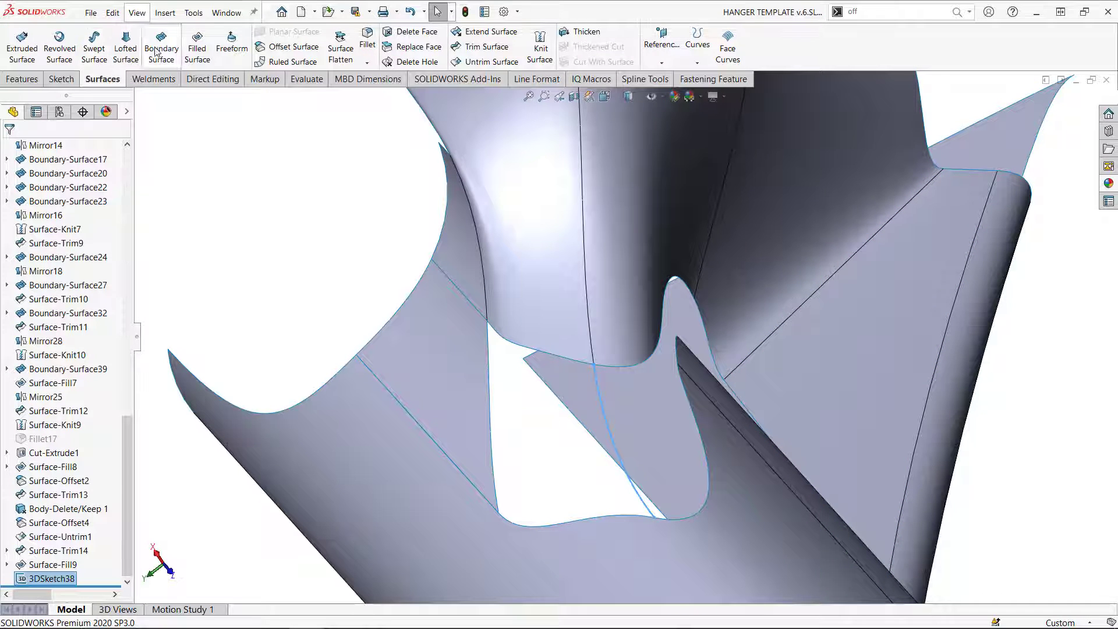
pyautogui.click(197, 50)
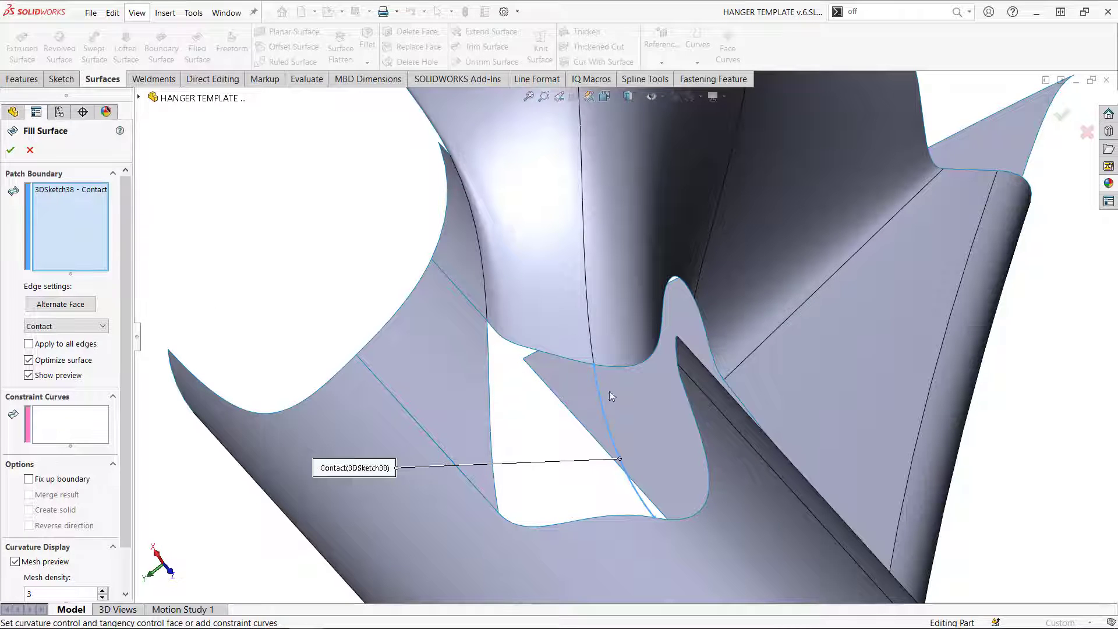
pyautogui.click(578, 359)
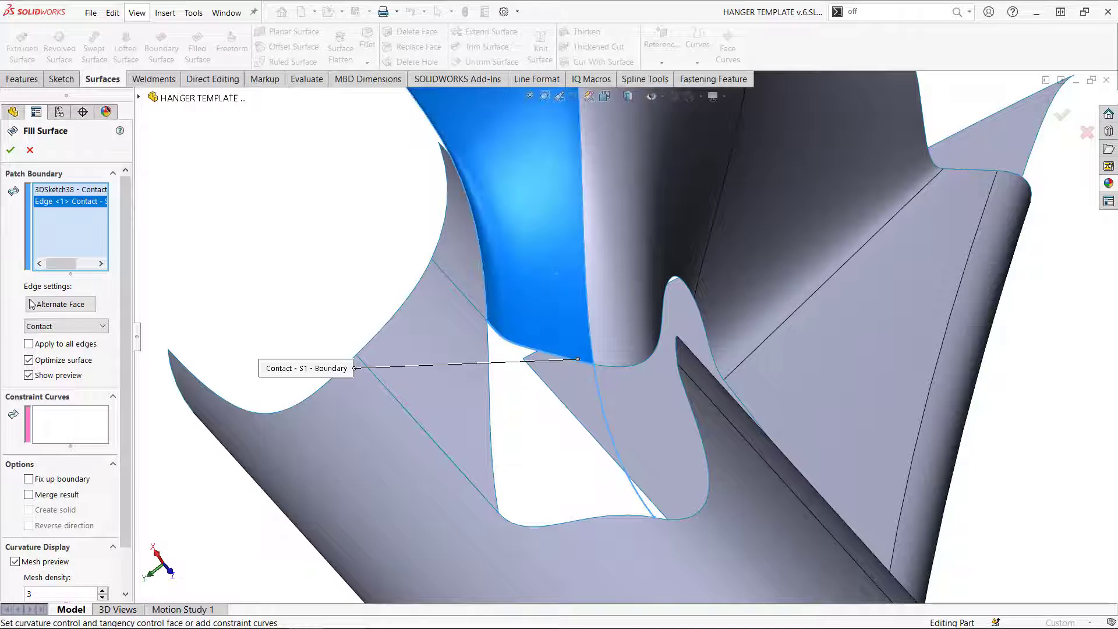
pyautogui.click(66, 326)
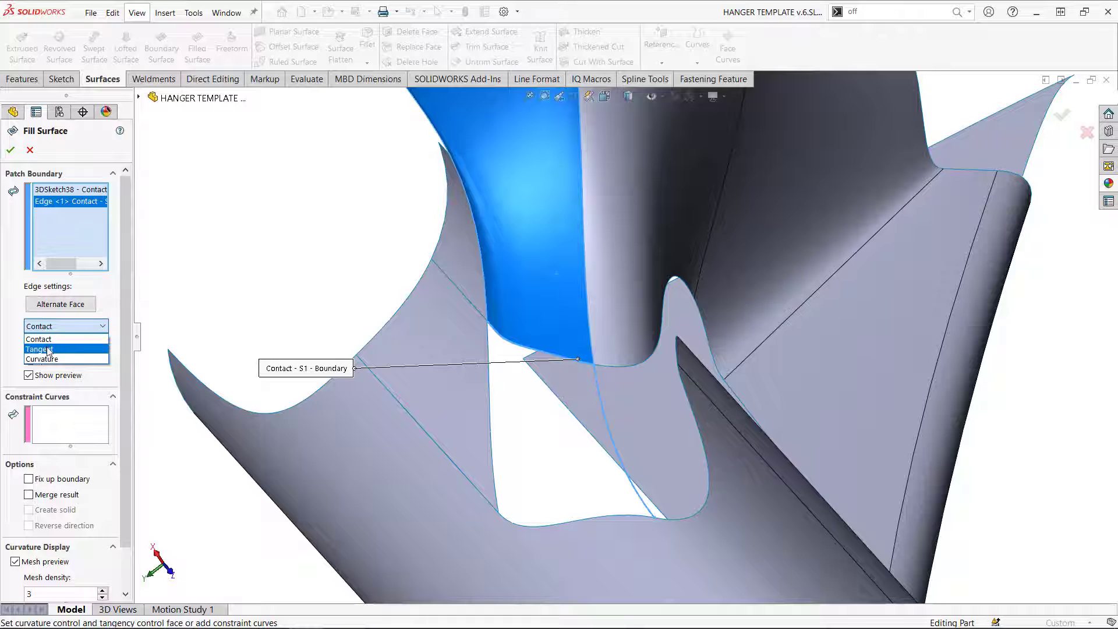
pyautogui.click(50, 347)
pyautogui.click(490, 418)
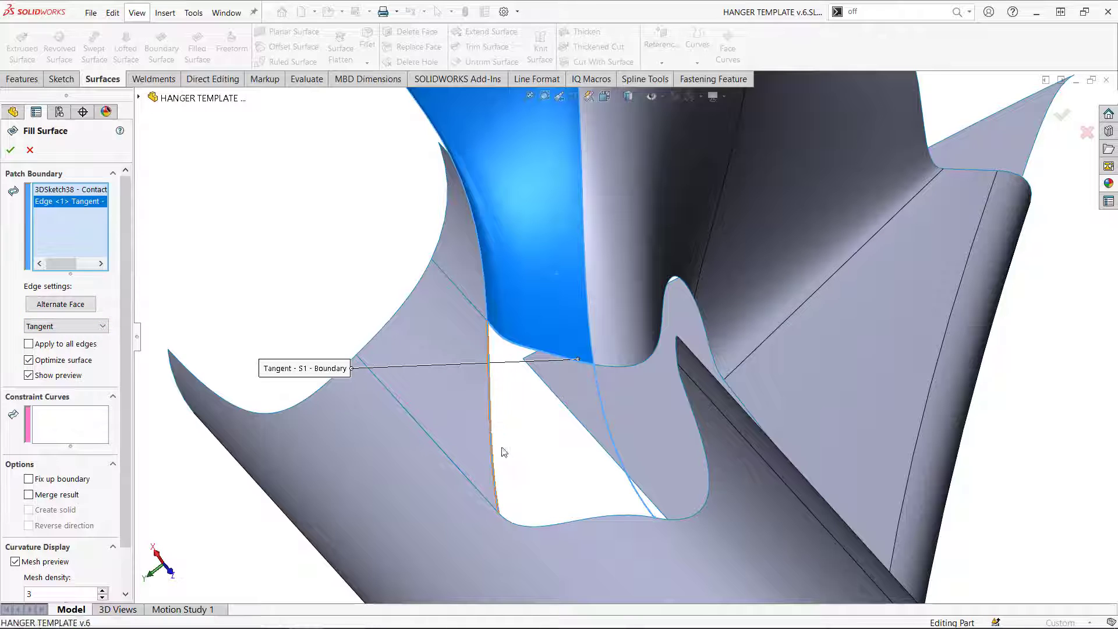
pyautogui.click(570, 522)
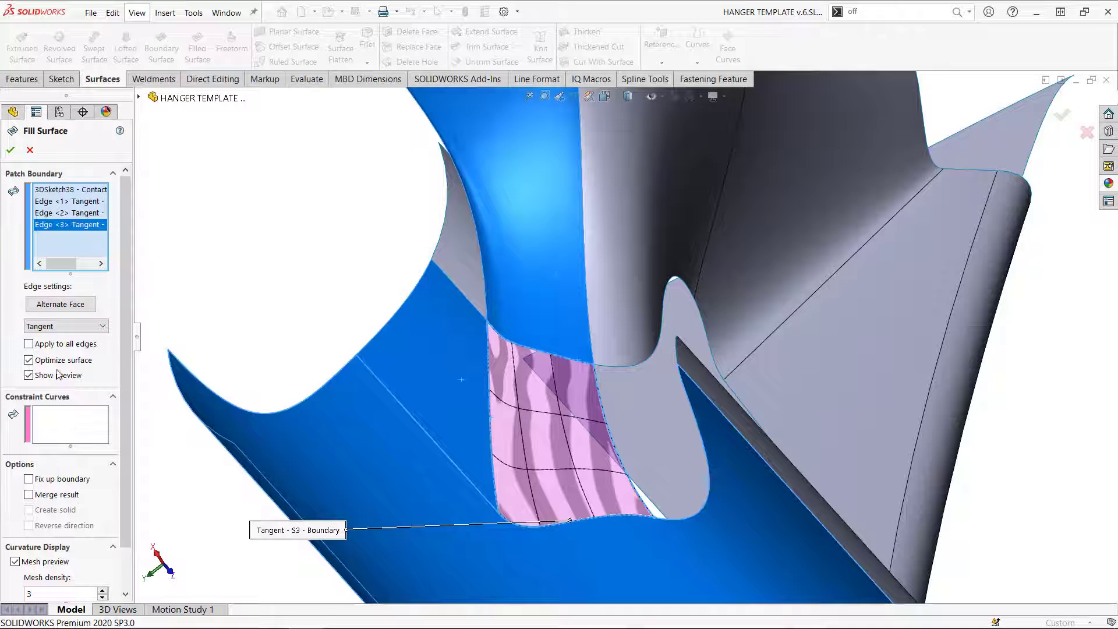
# Step: Compare the fill preview with Optimize surface turned off, and create the filled surface with the option turned on
pyautogui.click(28, 359)
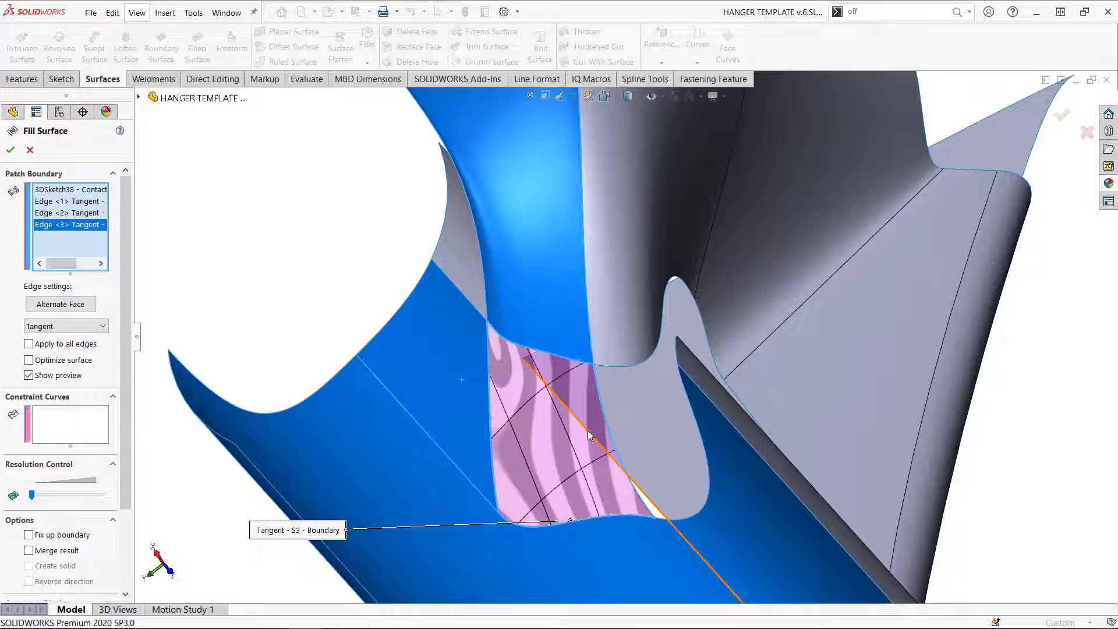
pyautogui.click(54, 362)
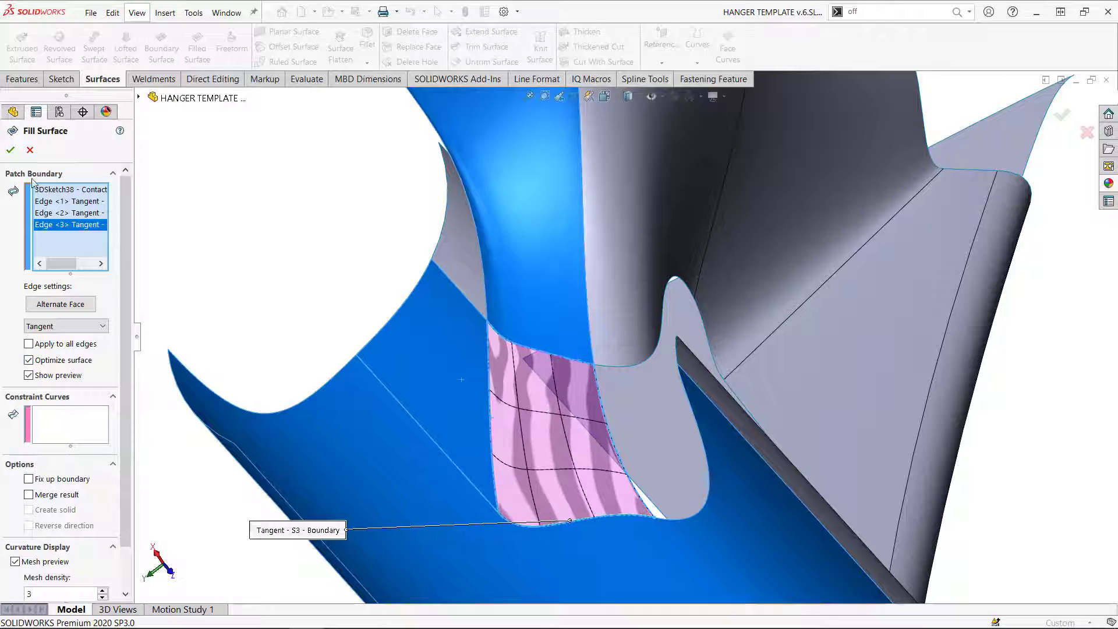
pyautogui.click(11, 150)
# Step: Edit the first filled surface beside the new one so that Optimize surface is turned on
pyautogui.click(454, 376)
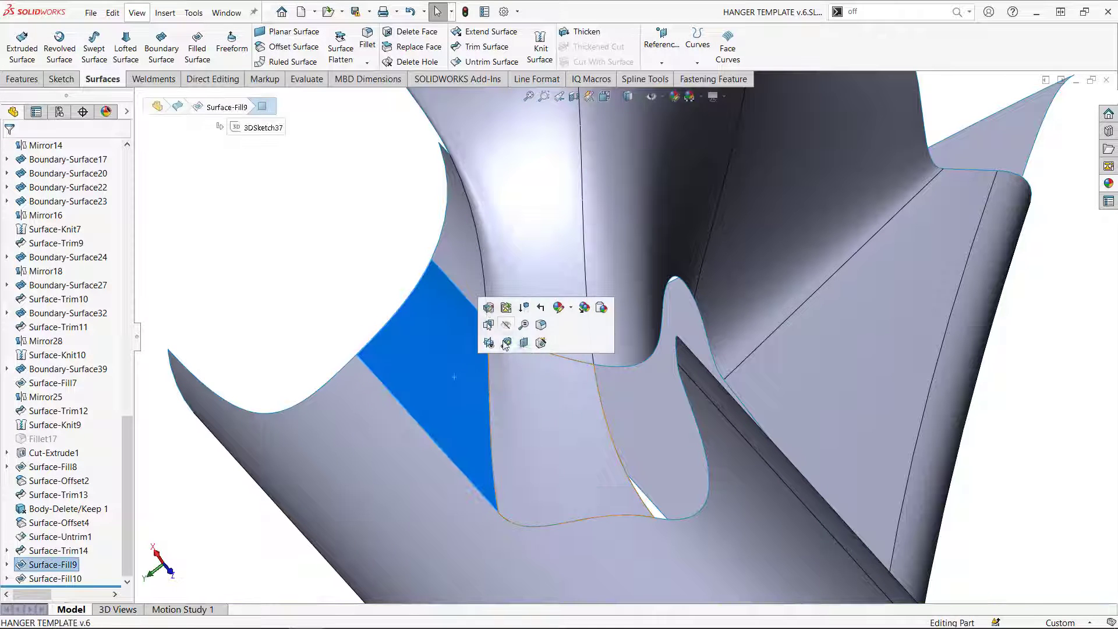
pyautogui.click(488, 308)
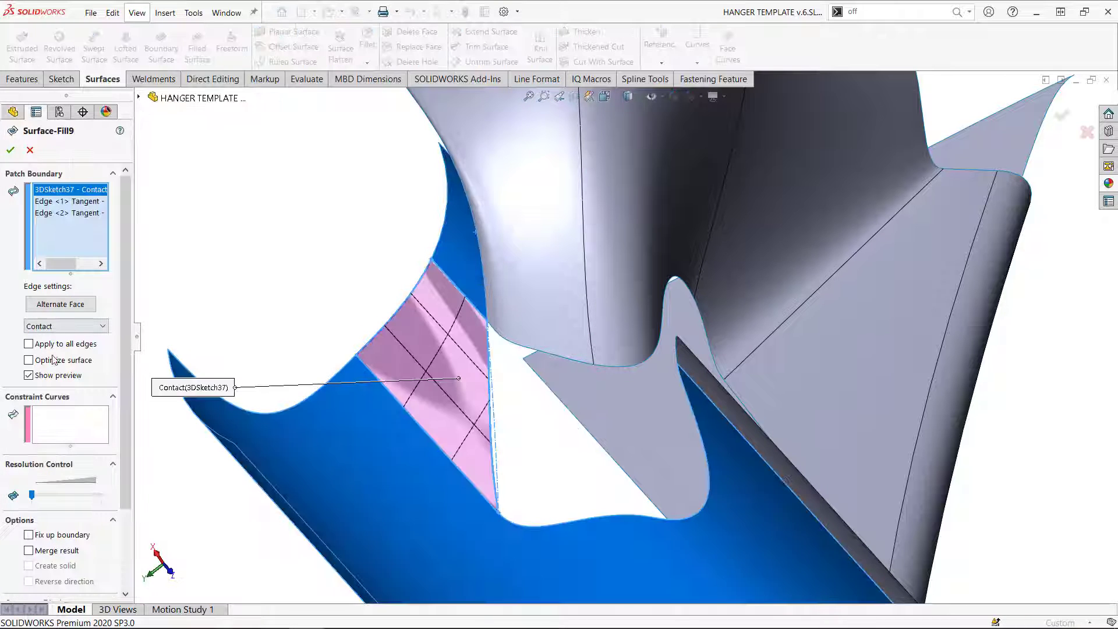
pyautogui.click(54, 363)
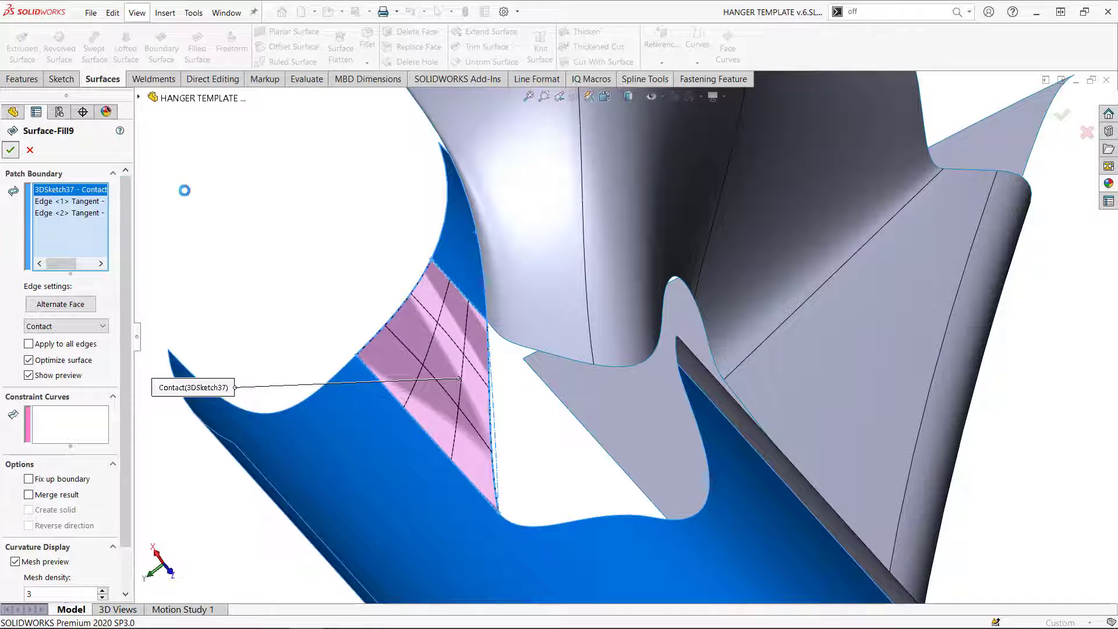
# Step: In a new 3D sketch, generate Face Curves on the first filled surface as a 5 by 5 mesh
pyautogui.click(61, 81)
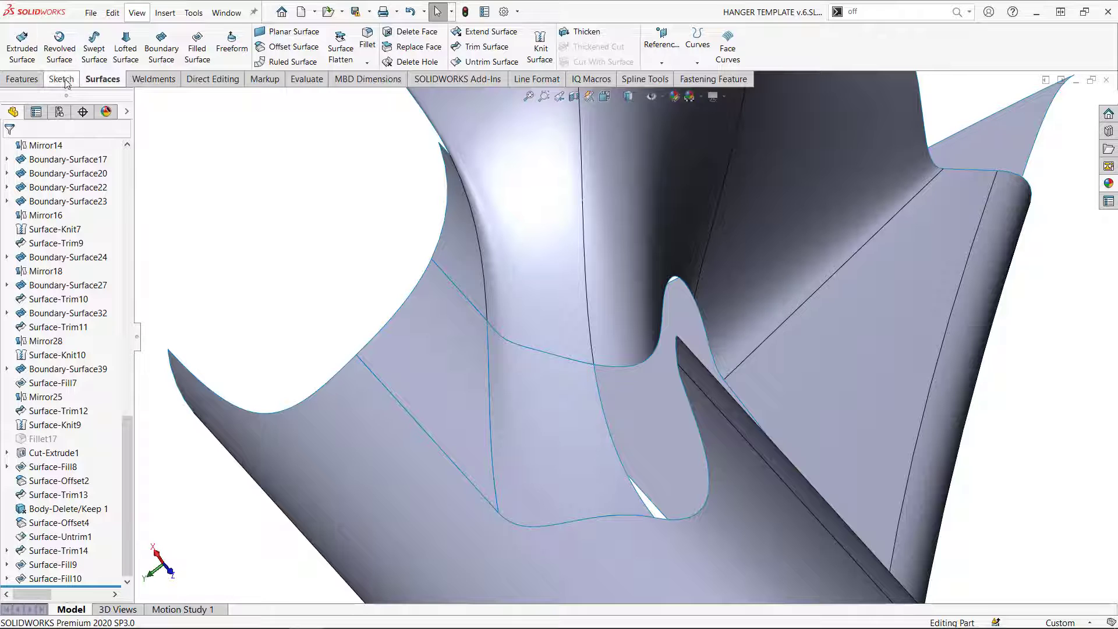
pyautogui.click(22, 63)
pyautogui.click(32, 92)
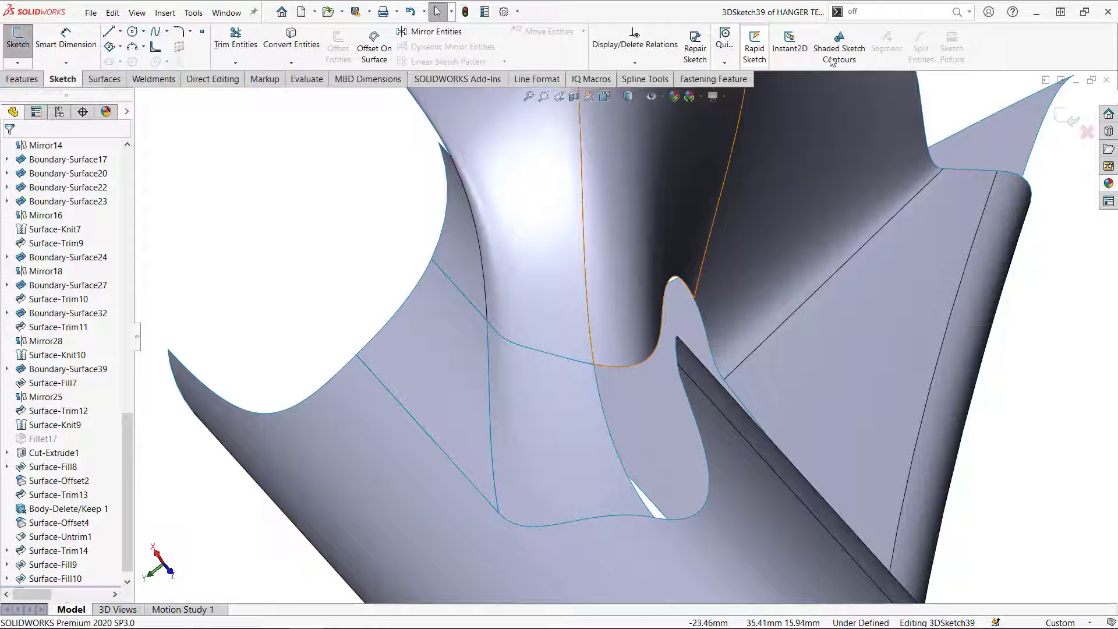
pyautogui.click(105, 80)
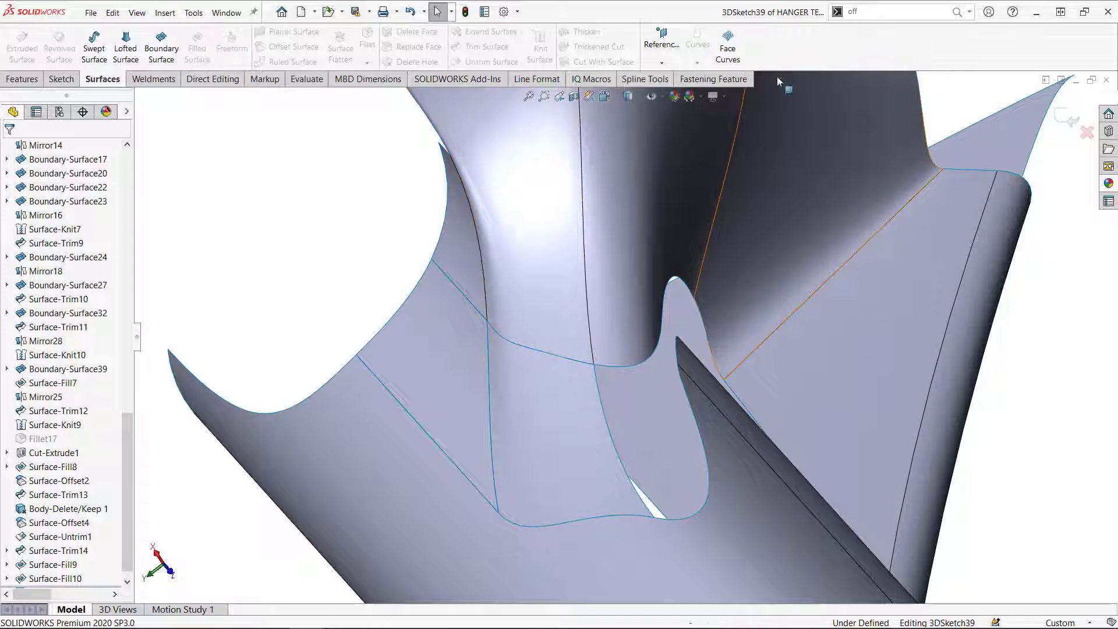
pyautogui.click(728, 47)
pyautogui.click(475, 379)
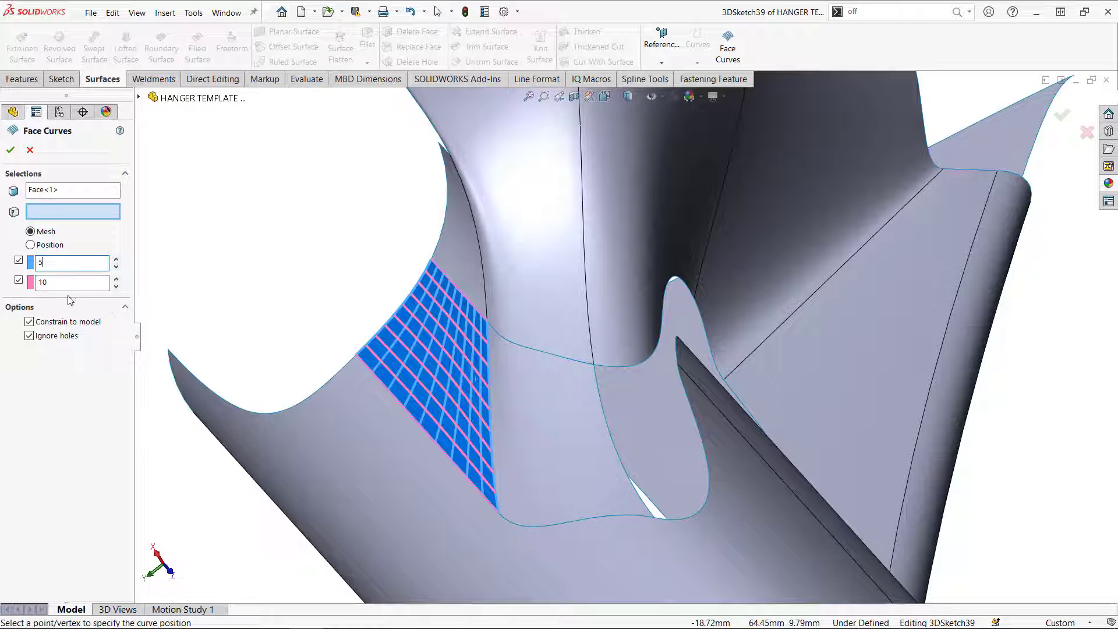
pyautogui.write('5')
pyautogui.press('Tab')
pyautogui.write('5')
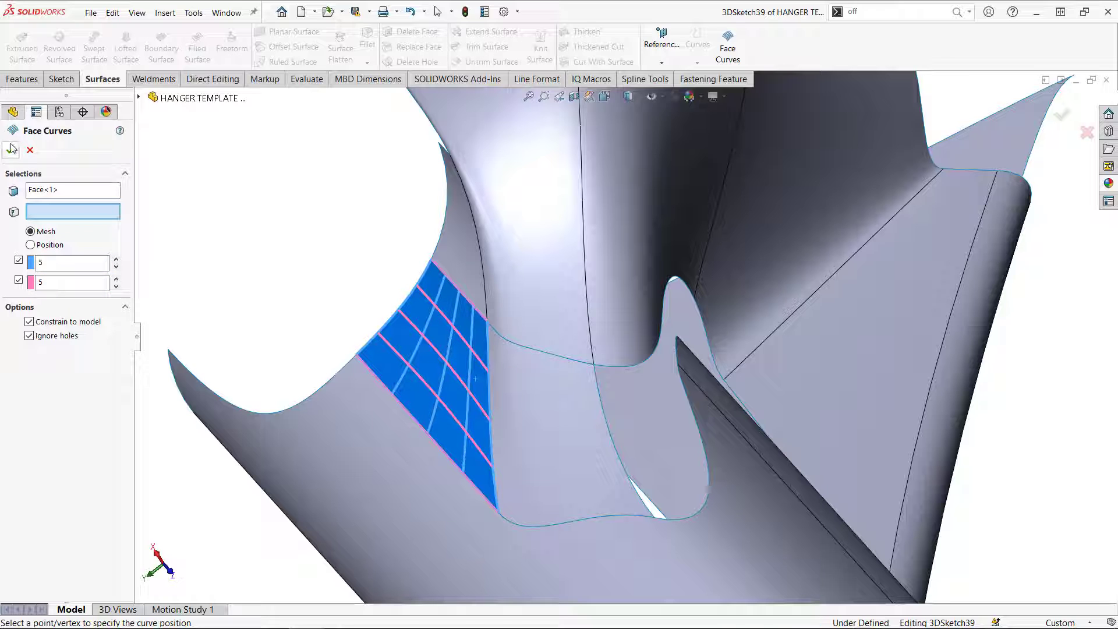
pyautogui.press('Return')
# Step: Generate Face Curves with the same 5 by 5 mesh on the adjacent filled surface, and discard the sketch
pyautogui.click(541, 411)
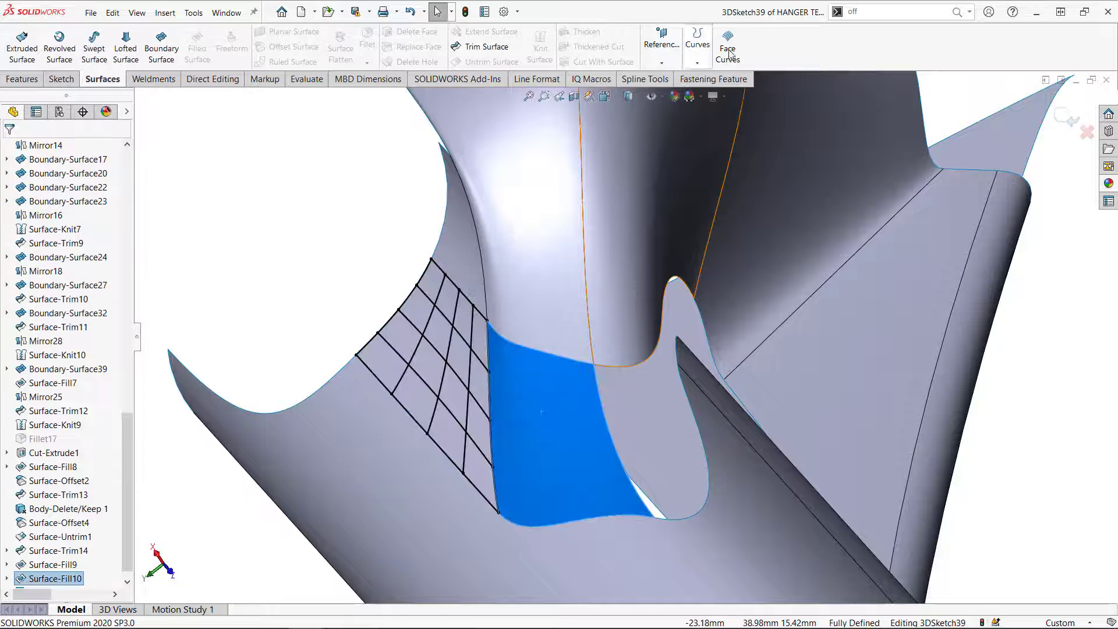
pyautogui.click(732, 48)
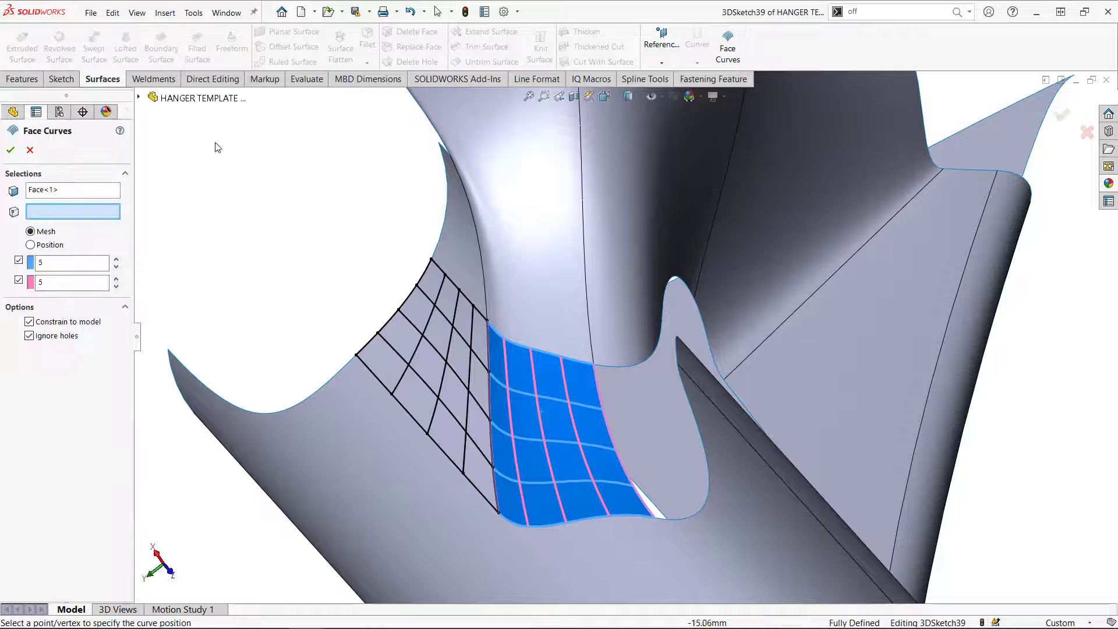
pyautogui.click(15, 154)
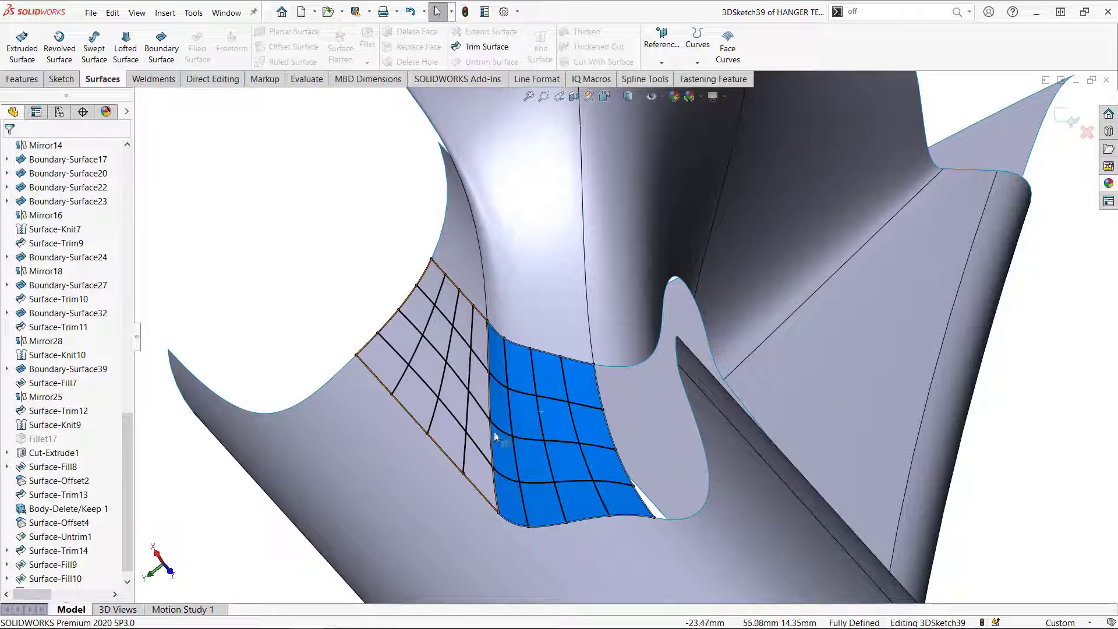
pyautogui.click(1087, 132)
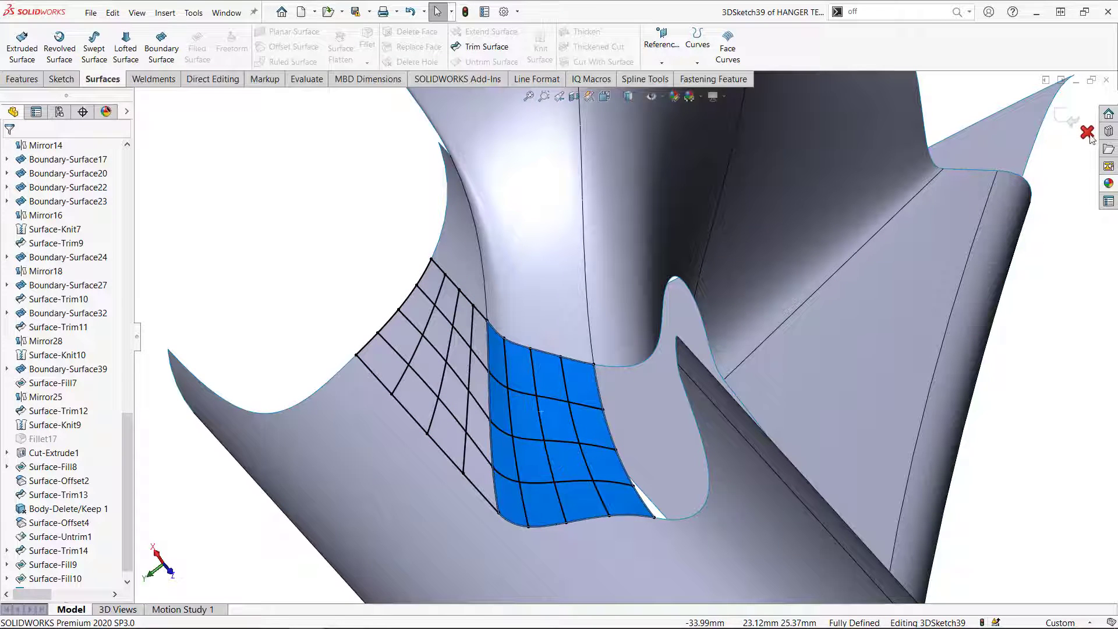
pyautogui.click(577, 330)
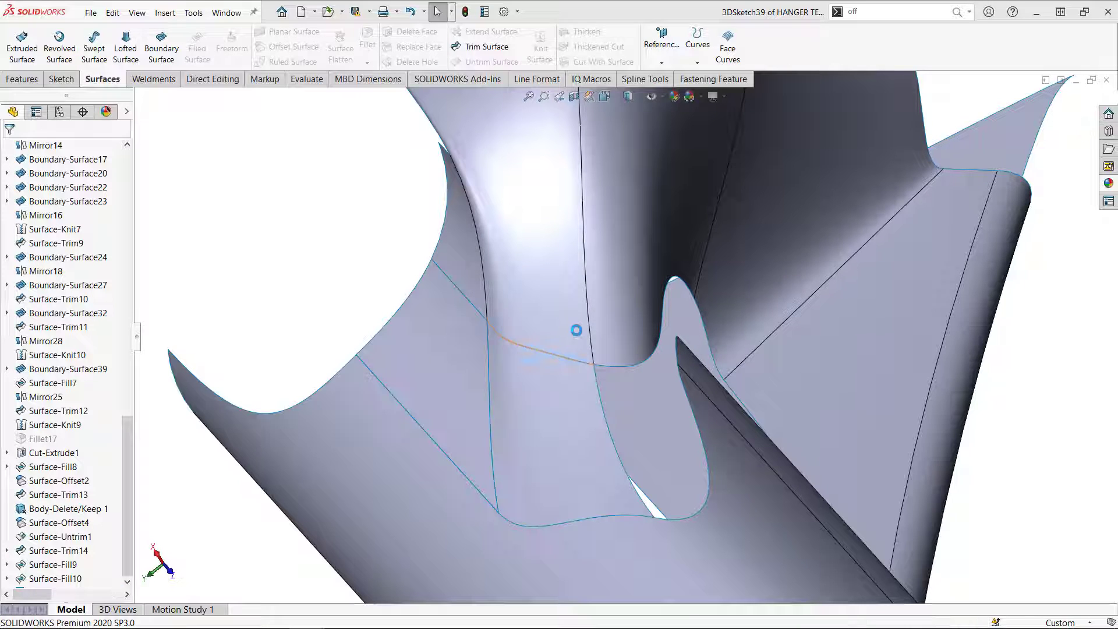
# Step: In another 3D sketch, draw a two-point spline from the vertex on the upper surface's cutout edge to the end of the tube's seam line
pyautogui.moveTo(699, 326)
pyautogui.mouseDown(button='middle')
pyautogui.moveTo(790, 349)
pyautogui.moveTo(814, 419)
pyautogui.moveTo(774, 411)
pyautogui.mouseUp(button='middle')
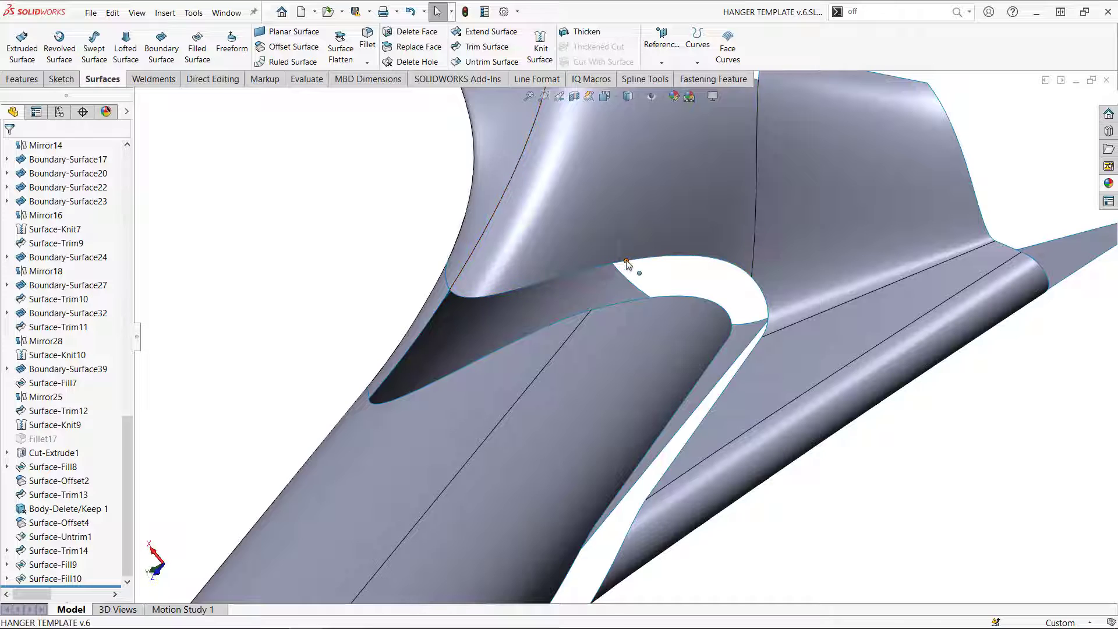
pyautogui.click(592, 309)
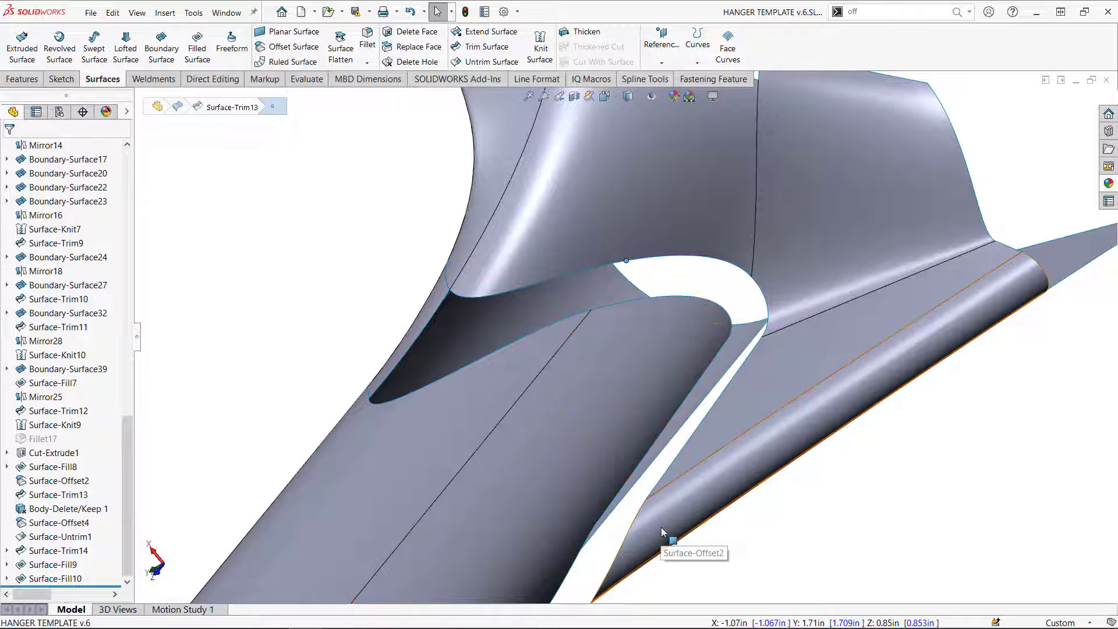
pyautogui.moveTo(605, 396); pyautogui.dragTo(632, 310, button='middle')
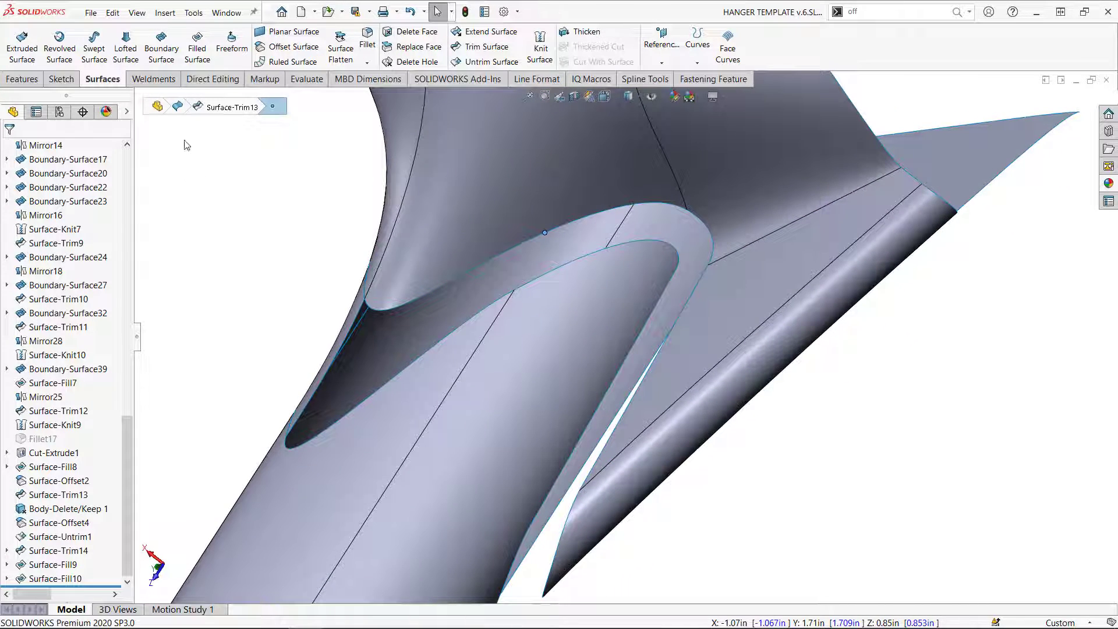
pyautogui.click(47, 83)
pyautogui.click(17, 62)
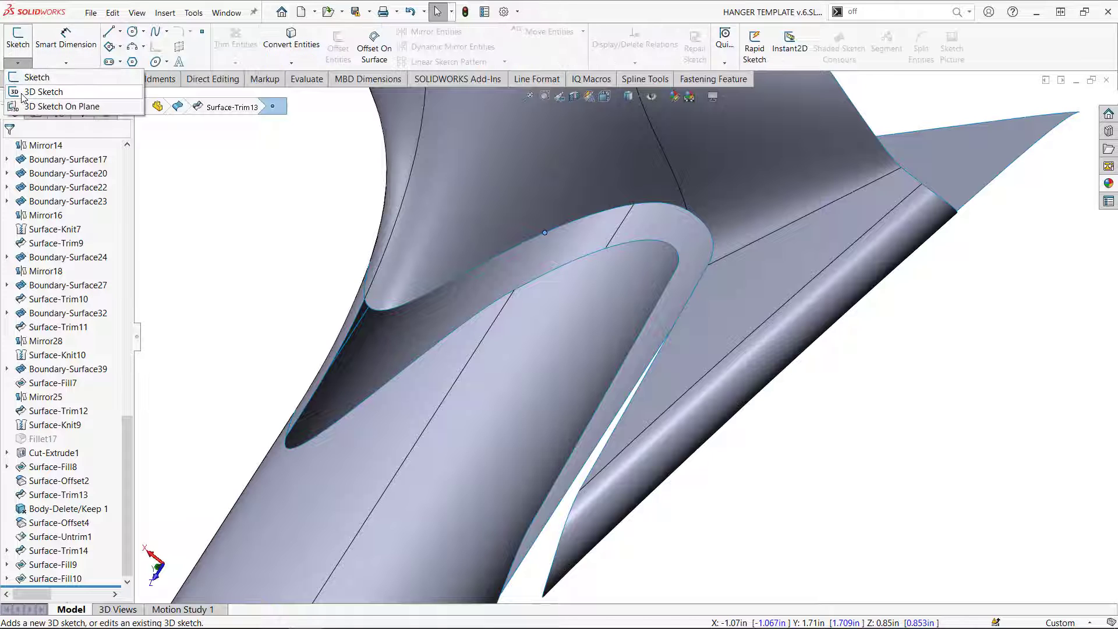
pyautogui.click(44, 92)
pyautogui.click(154, 34)
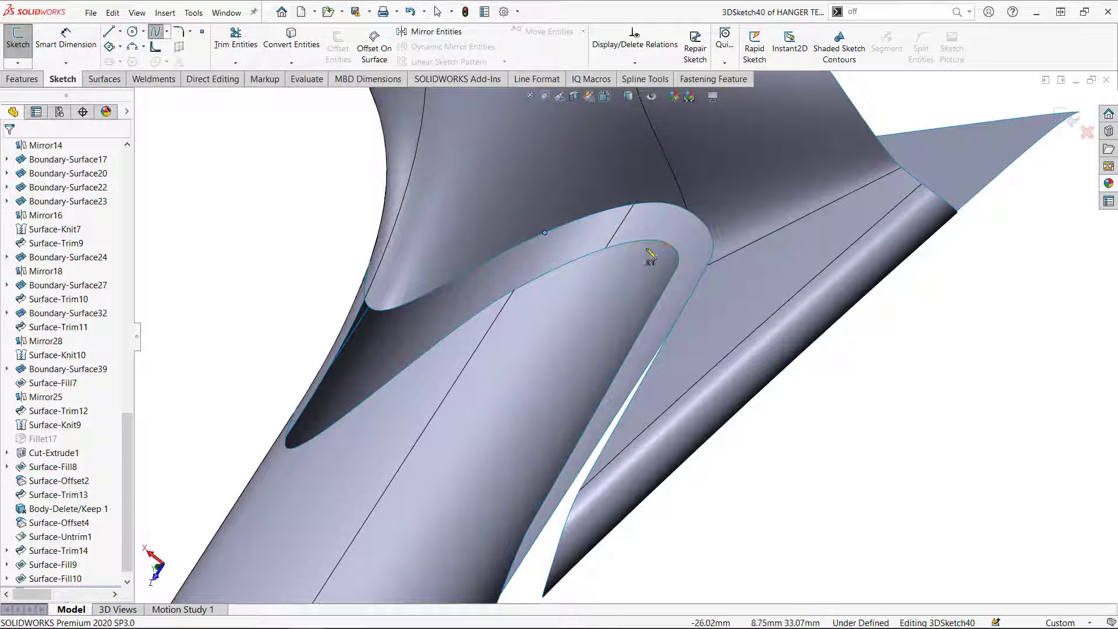
pyautogui.click(544, 233)
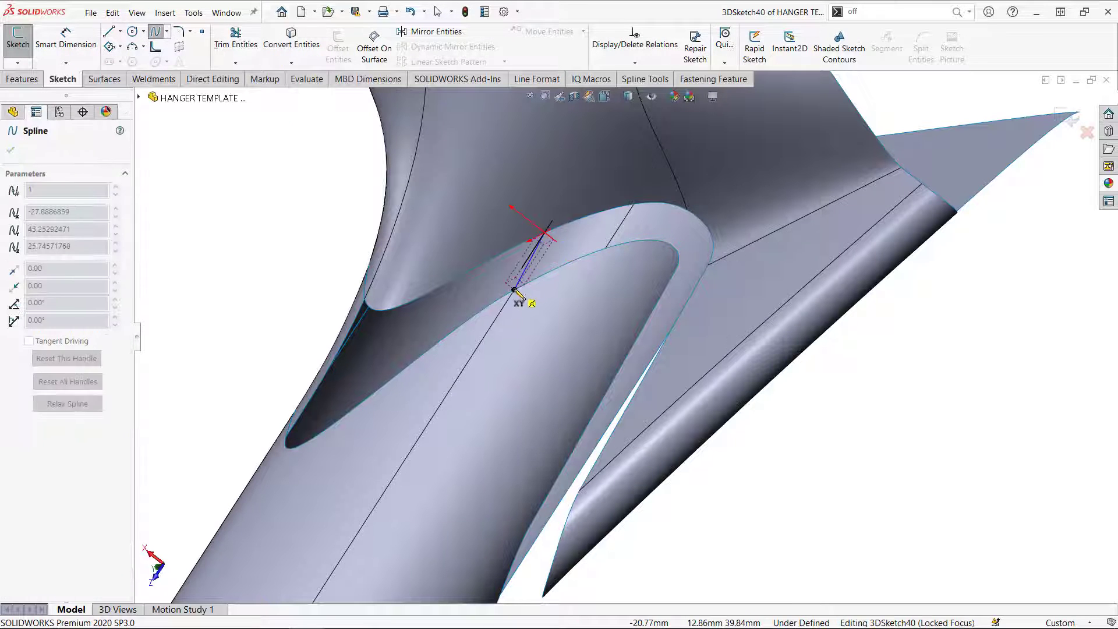
pyautogui.click(514, 289)
pyautogui.press('Escape')
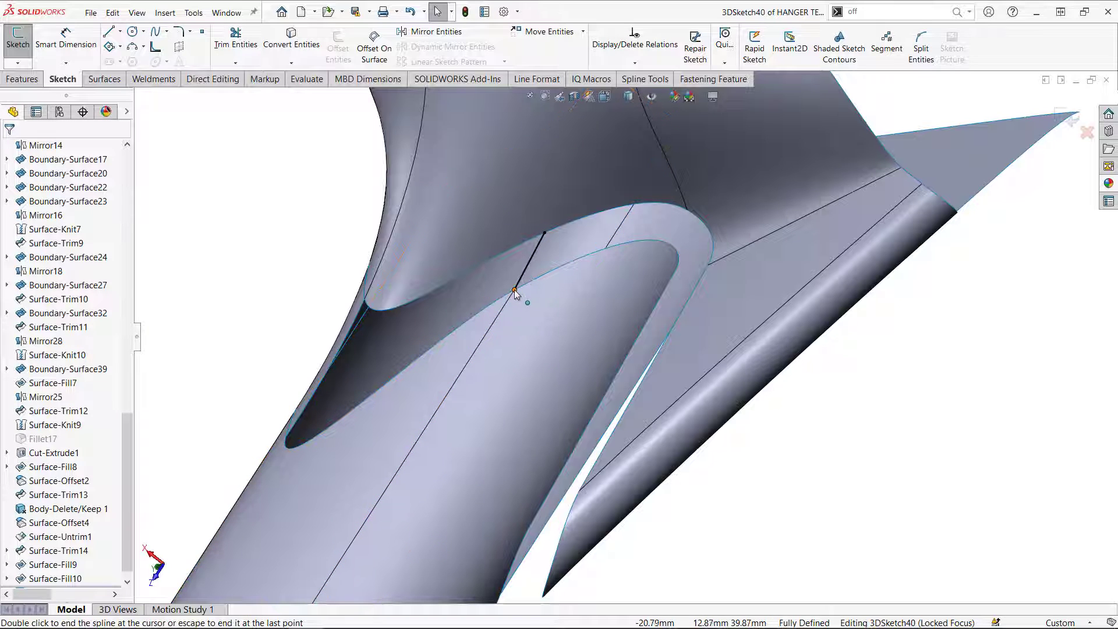
# Step: Make the new spline tangent to the tube's seam edge at its lower end
pyautogui.click(509, 299)
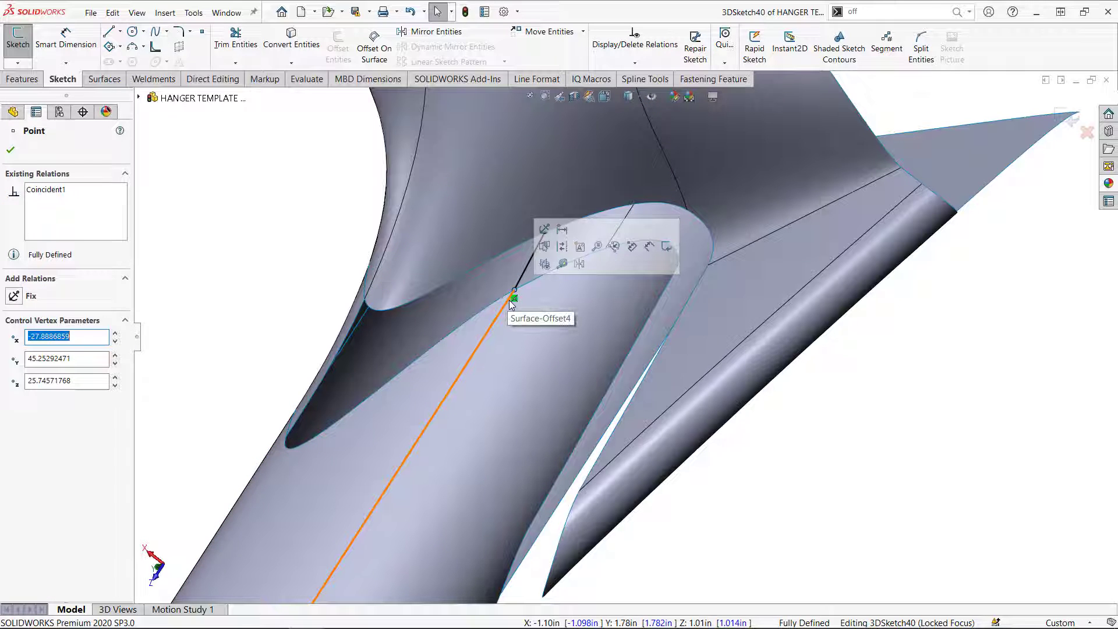
pyautogui.press('Escape')
pyautogui.keyDown('ctrl'); pyautogui.click(520, 277); pyautogui.keyUp('ctrl')
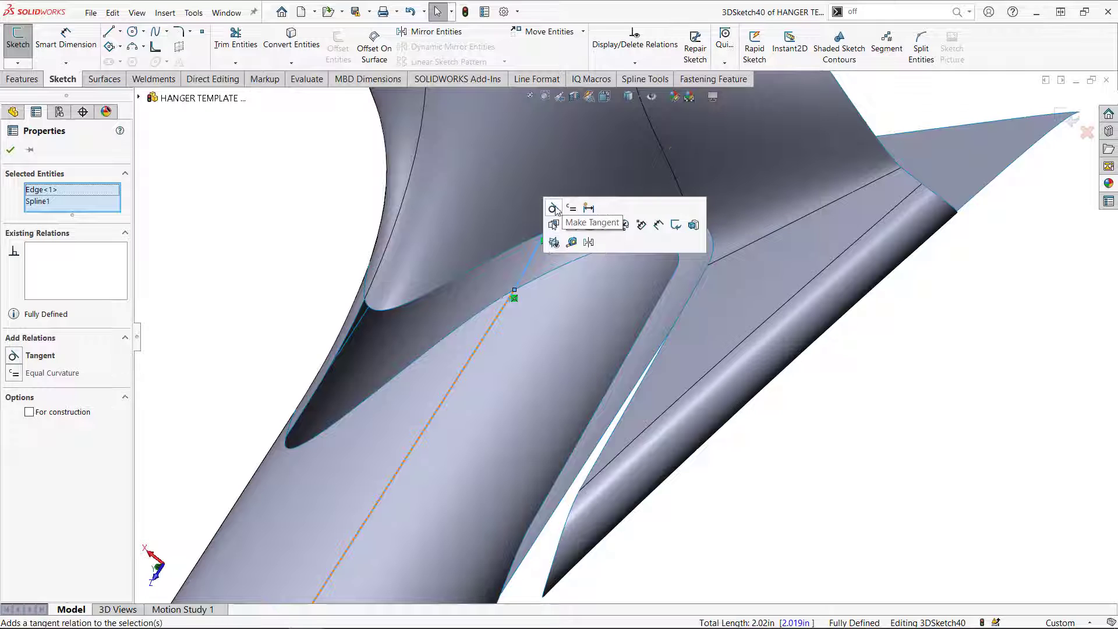
pyautogui.click(554, 208)
pyautogui.click(866, 427)
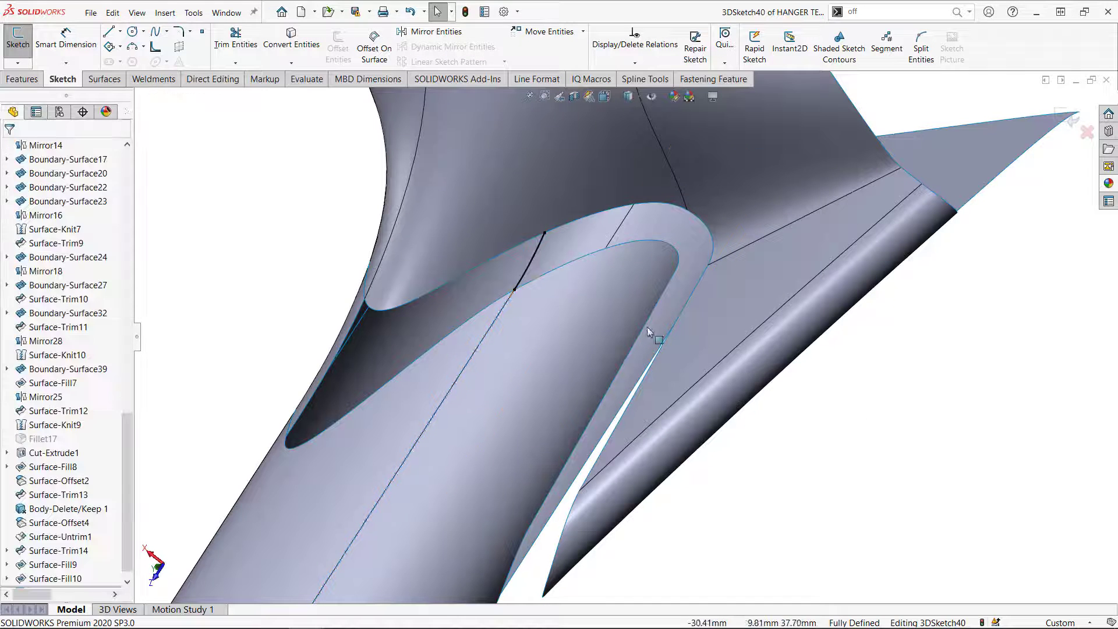
# Step: Add a Tangent Face relation between the spline and the upper blend face at the cutout edge, and finish the 3D sketch
pyautogui.click(540, 242)
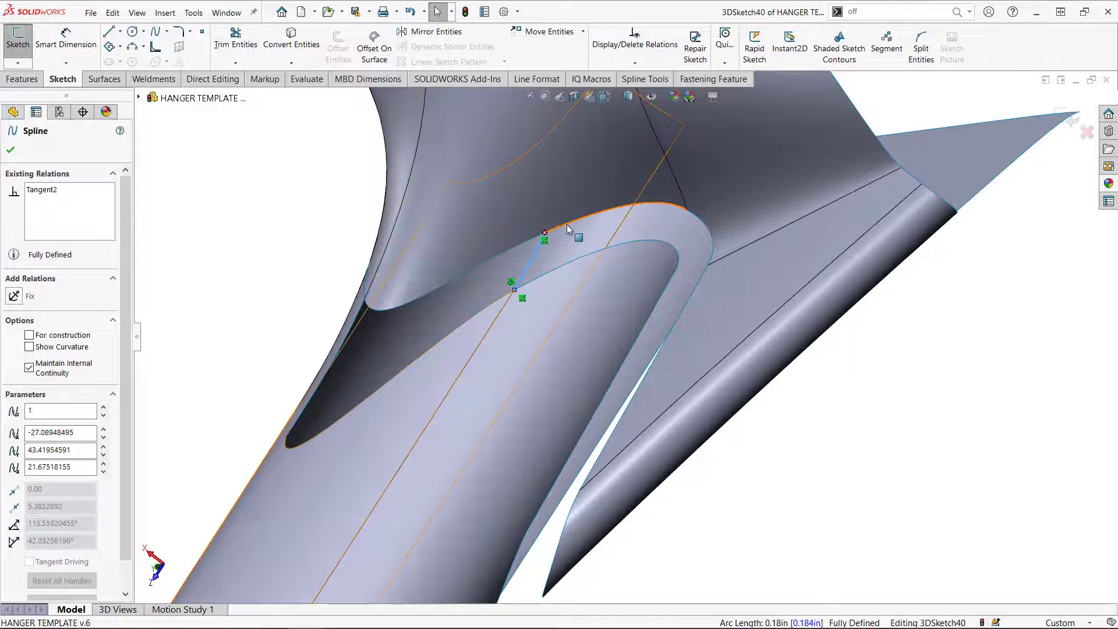
pyautogui.keyDown('ctrl'); pyautogui.click(568, 227); pyautogui.keyUp('ctrl')
pyautogui.keyDown('ctrl'); pyautogui.click(538, 201); pyautogui.keyUp('ctrl')
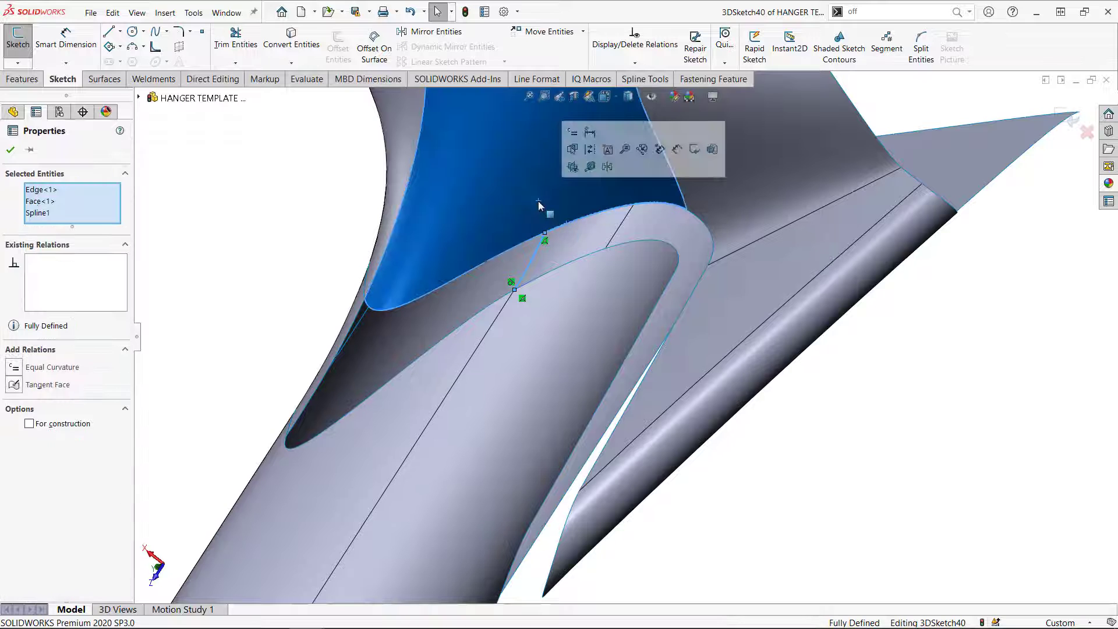
pyautogui.click(15, 387)
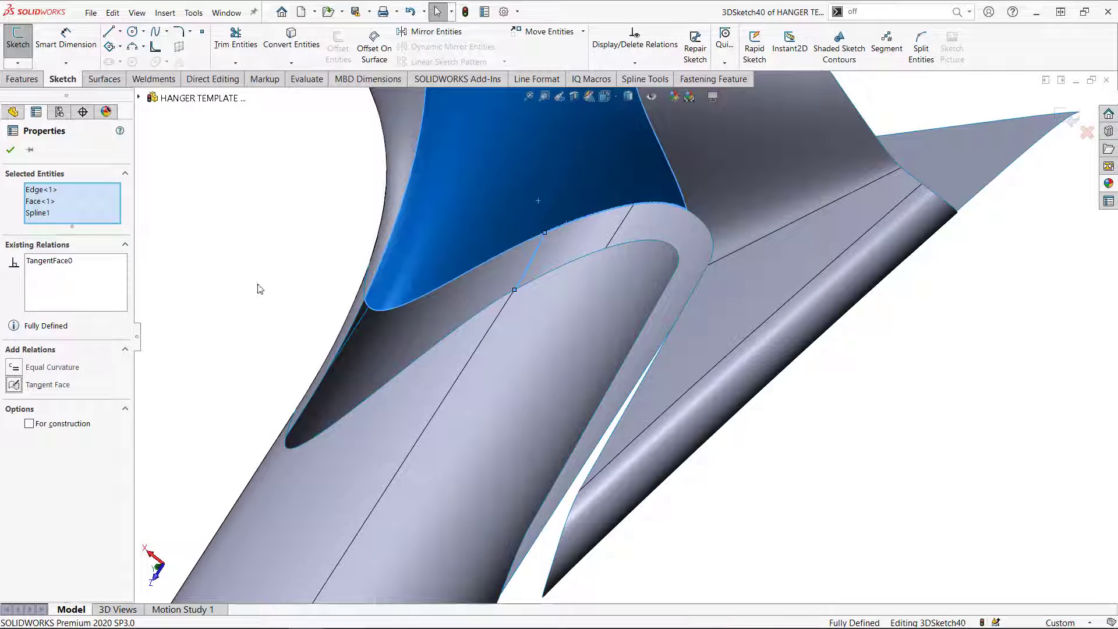
pyautogui.press('Escape')
pyautogui.click(1078, 124)
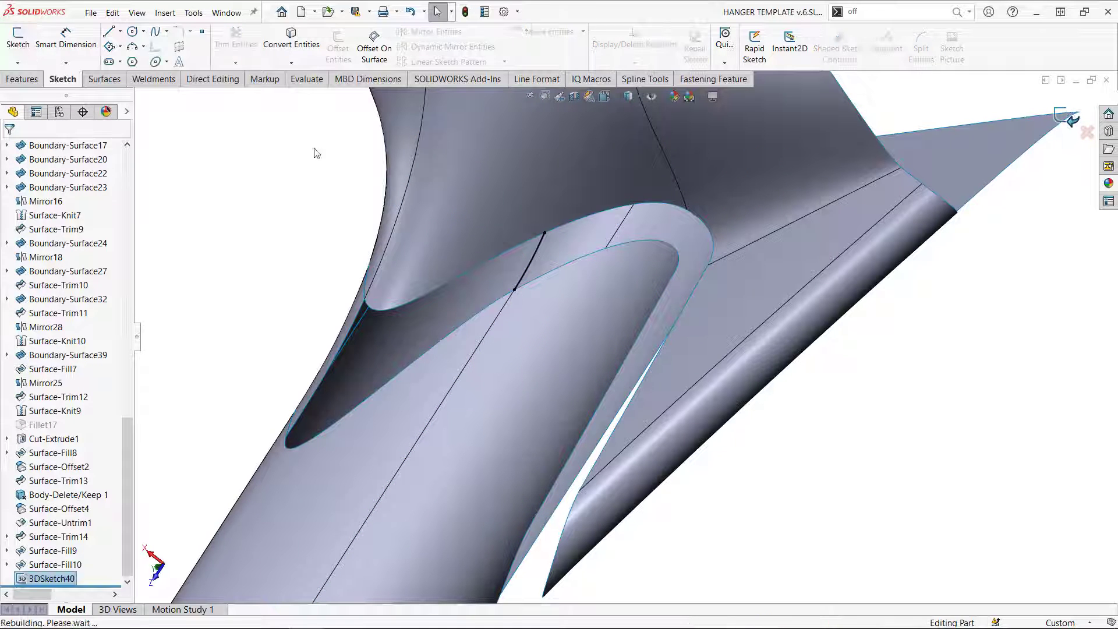
# Step: Set up a filled surface bounded by the spline sketch and the three adjoining gap edges, with those edges set to Tangent
pyautogui.click(105, 79)
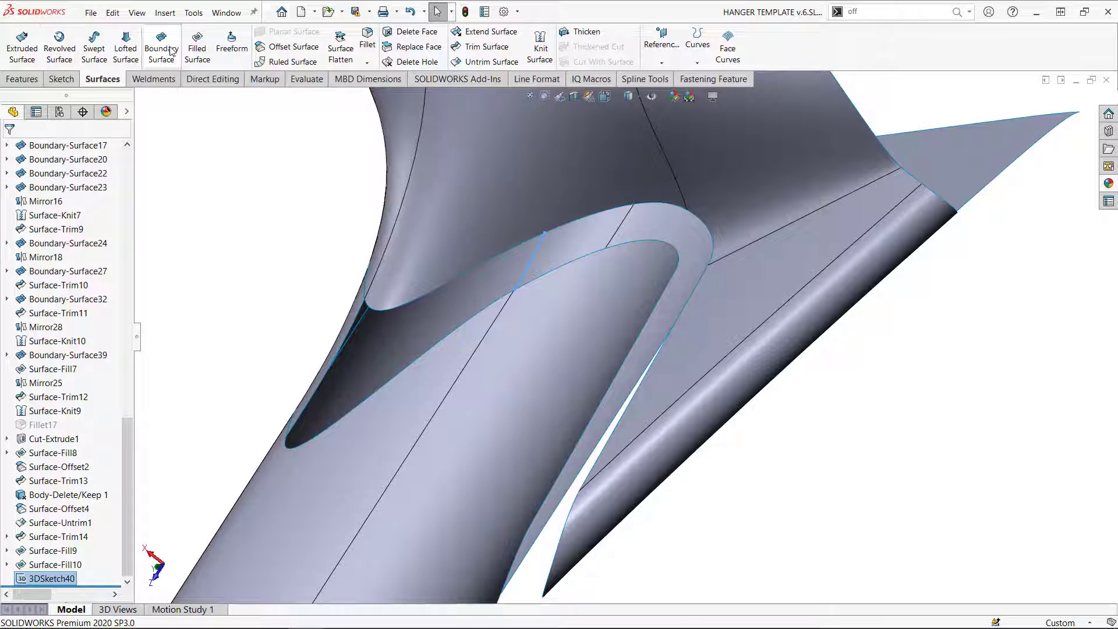
pyautogui.click(197, 47)
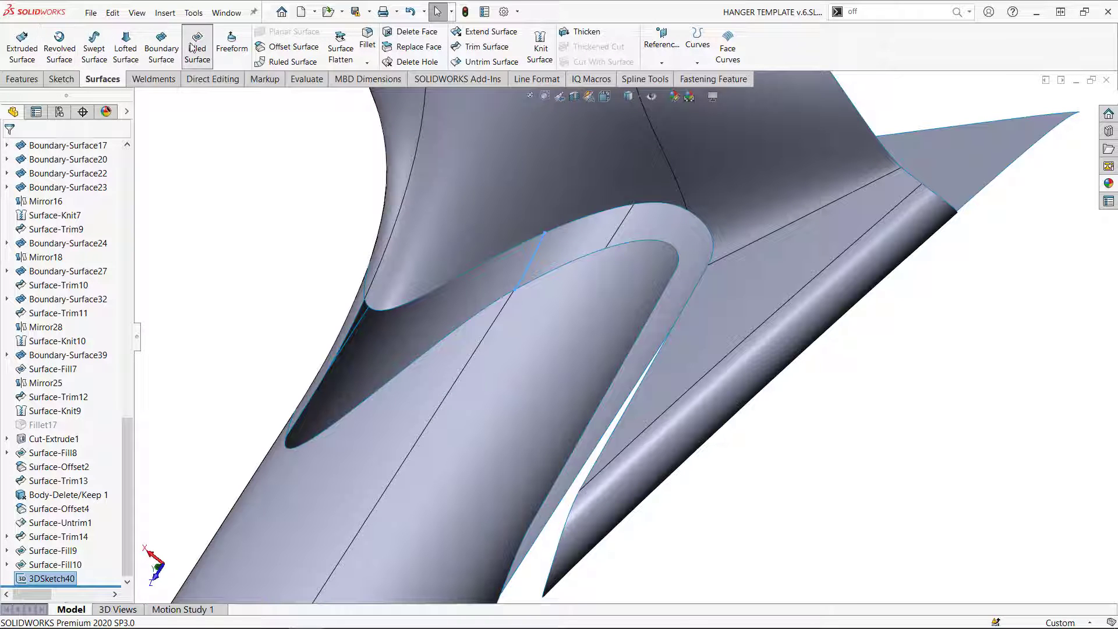
pyautogui.click(488, 260)
pyautogui.click(67, 321)
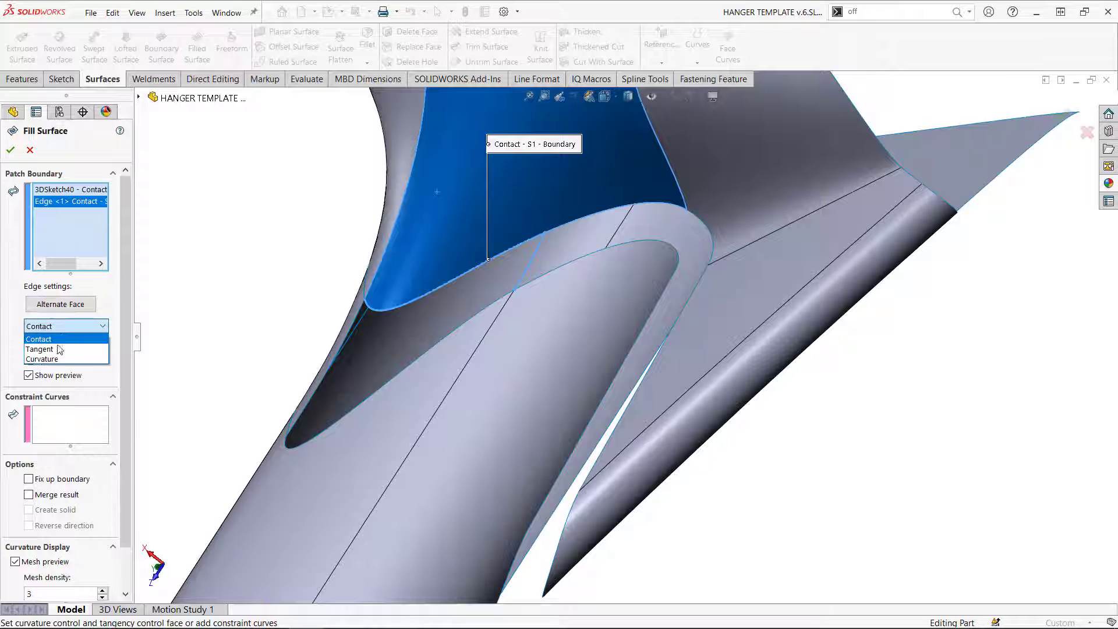
pyautogui.click(46, 343)
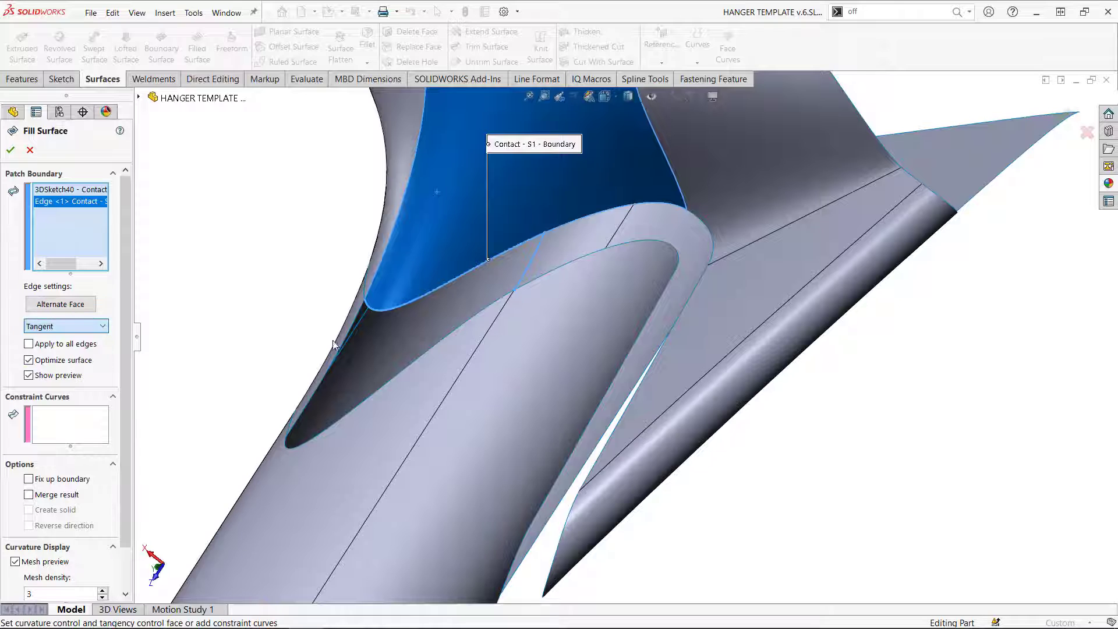
pyautogui.click(382, 386)
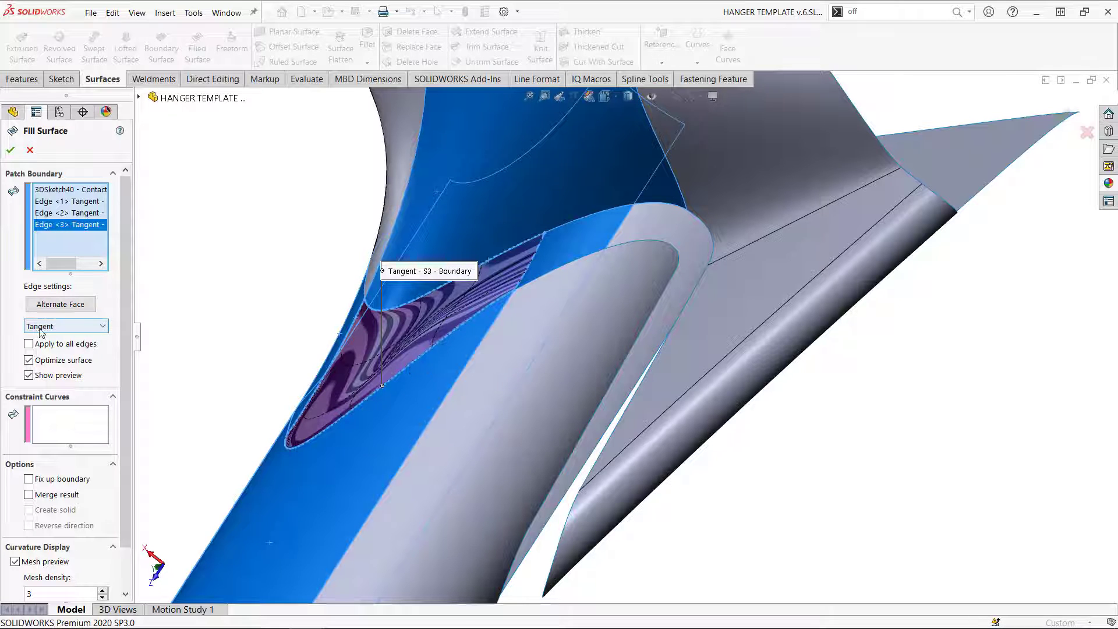
# Step: Compare the fill preview with Optimize surface off and on, and create the filled surface with it turned on
pyautogui.moveTo(373, 204); pyautogui.dragTo(339, 189, button='middle')
pyautogui.scroll(-3, 495, 325)
pyautogui.scroll(1, 488, 321)
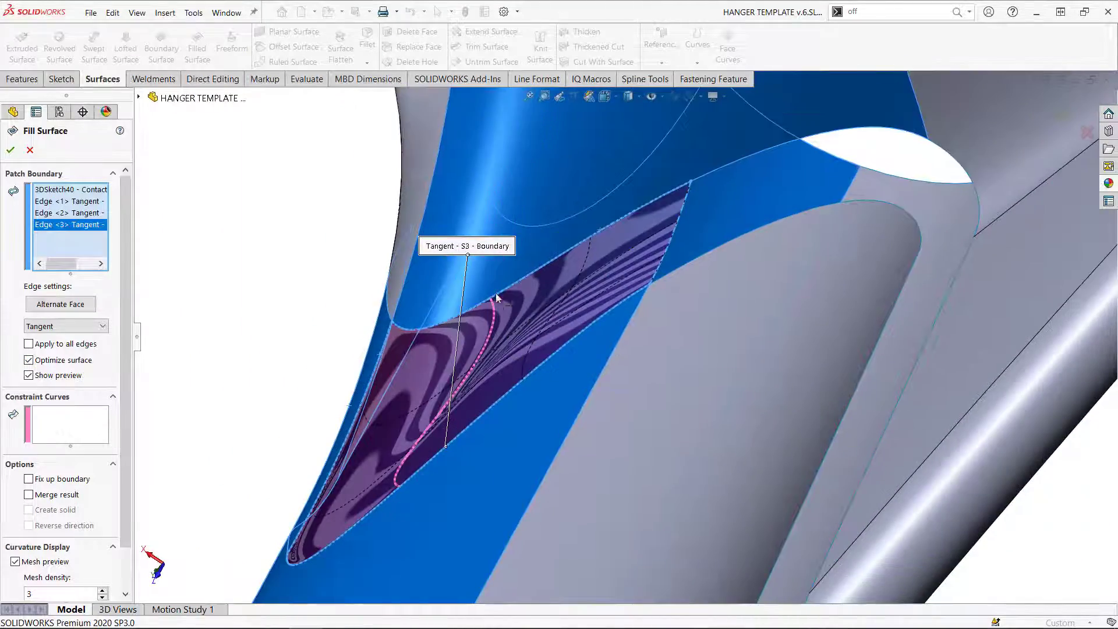
pyautogui.moveTo(492, 299); pyautogui.dragTo(517, 261, button='middle')
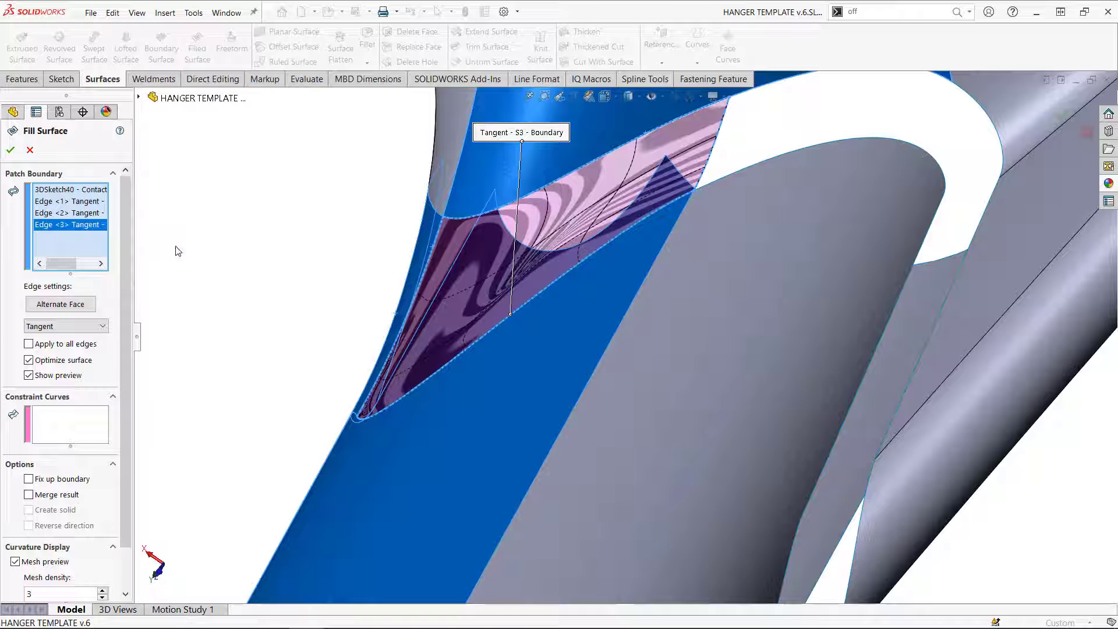
pyautogui.moveTo(569, 287); pyautogui.dragTo(606, 270, button='middle')
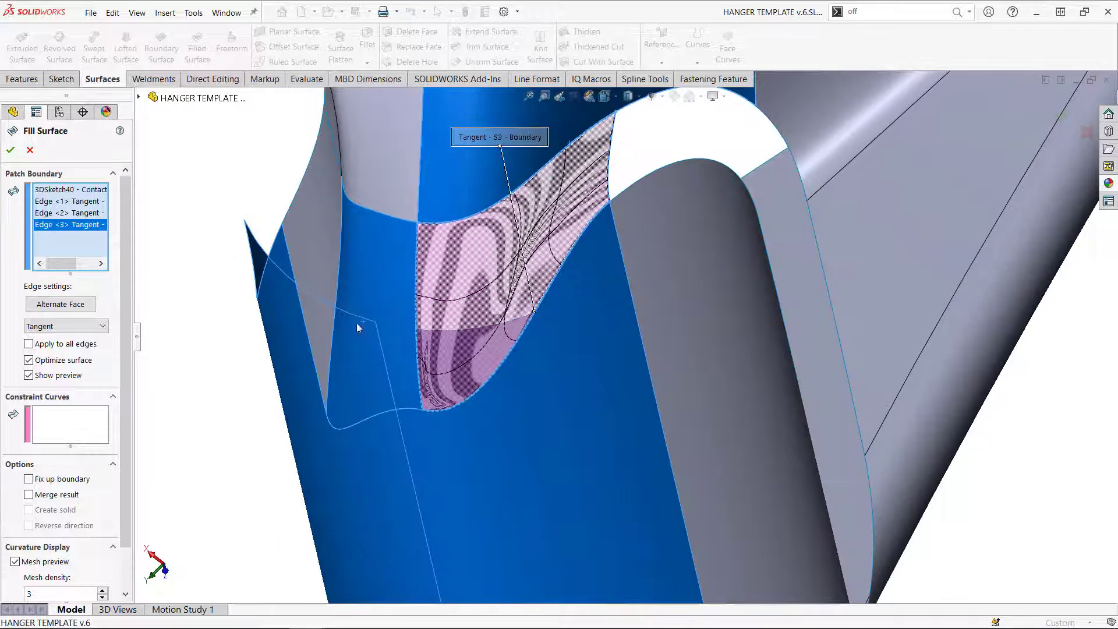
pyautogui.click(61, 359)
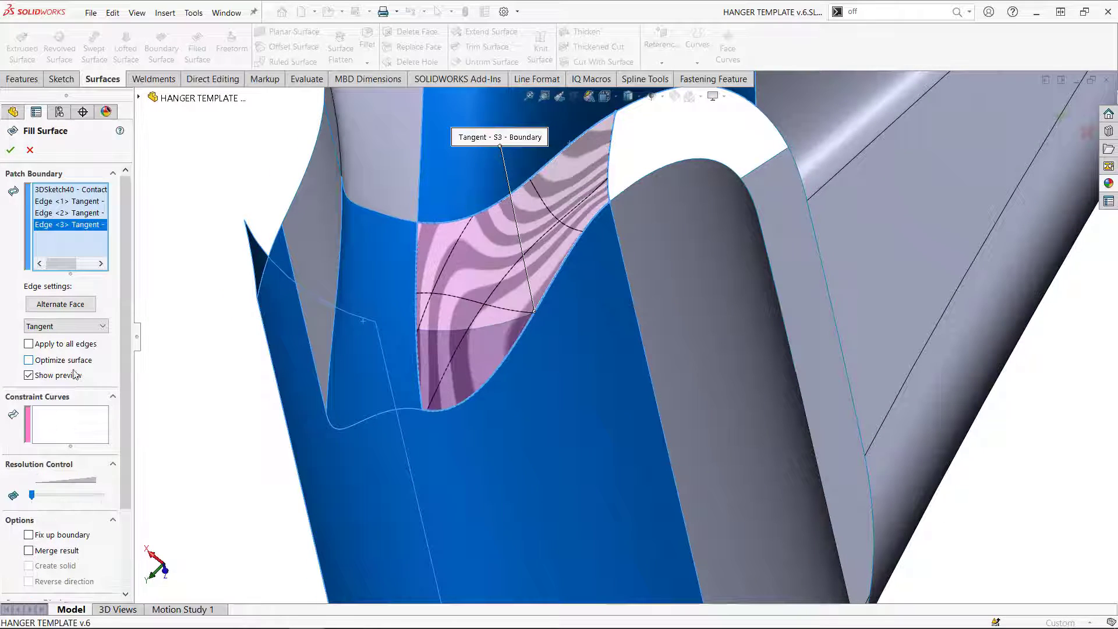
pyautogui.moveTo(605, 340); pyautogui.dragTo(482, 302, button='middle')
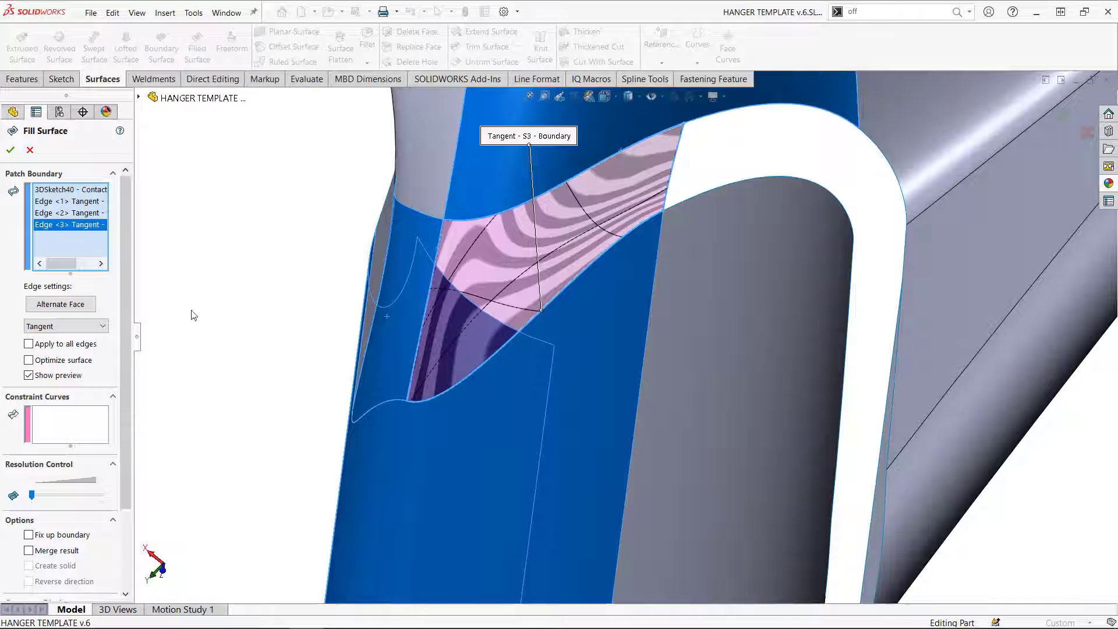
pyautogui.click(61, 360)
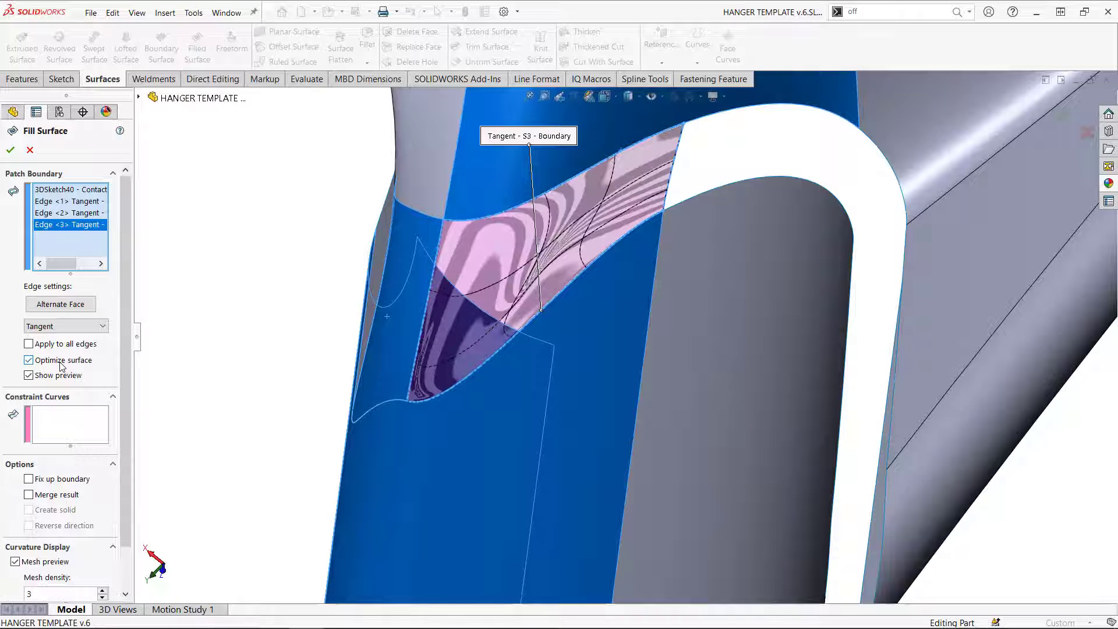
pyautogui.click(11, 151)
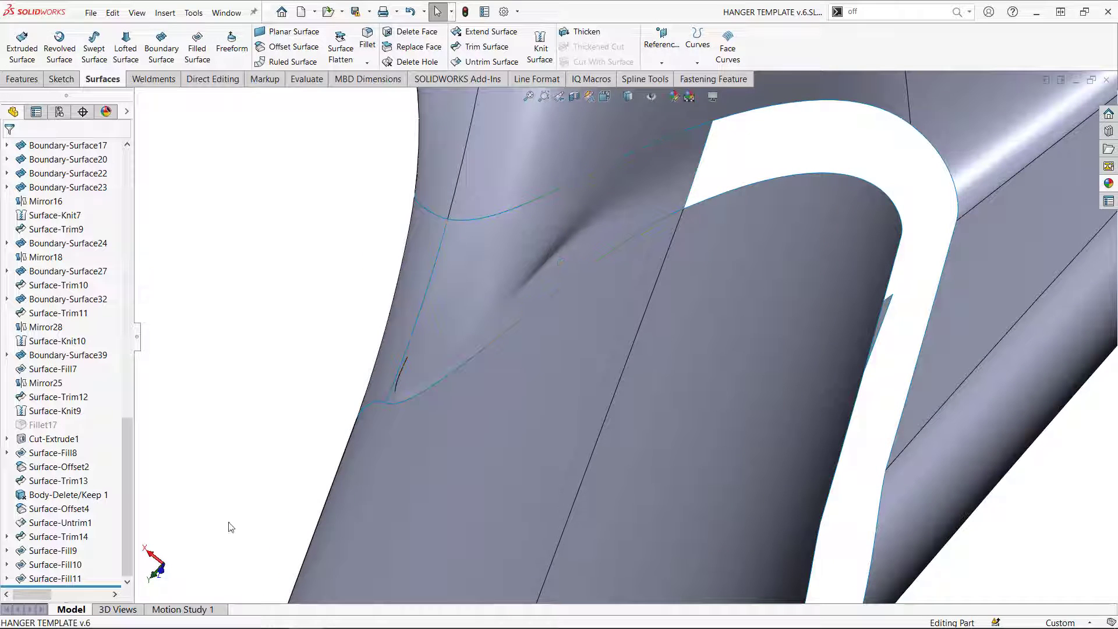
# Step: Edit the new filled surface so that Optimize surface is turned off
pyautogui.rightClick(80, 583)
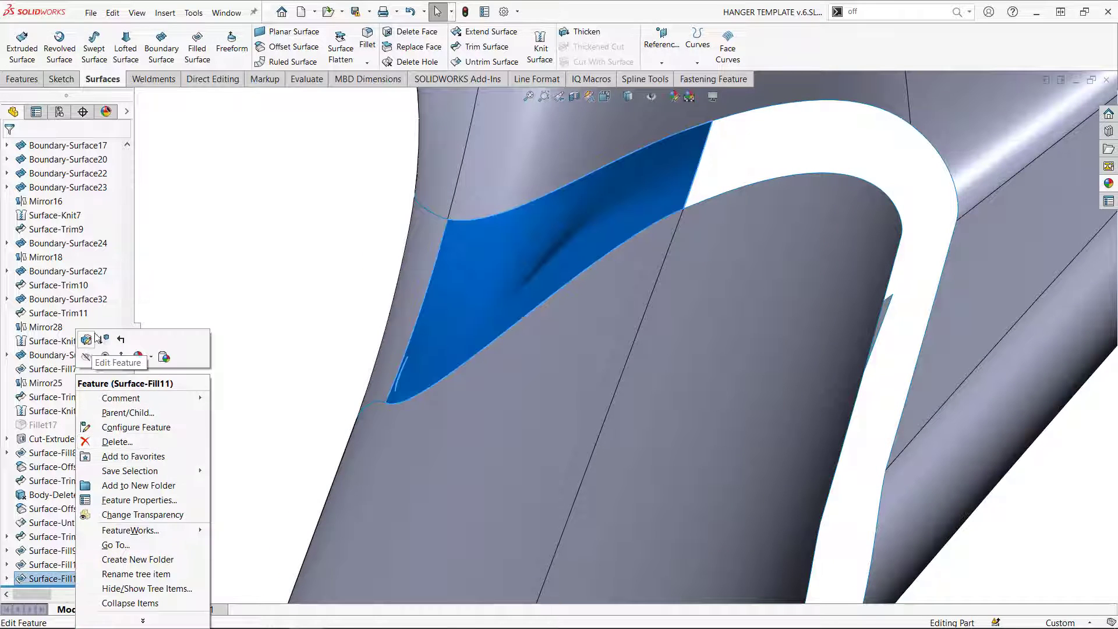
pyautogui.press('Escape')
pyautogui.rightClick(36, 578)
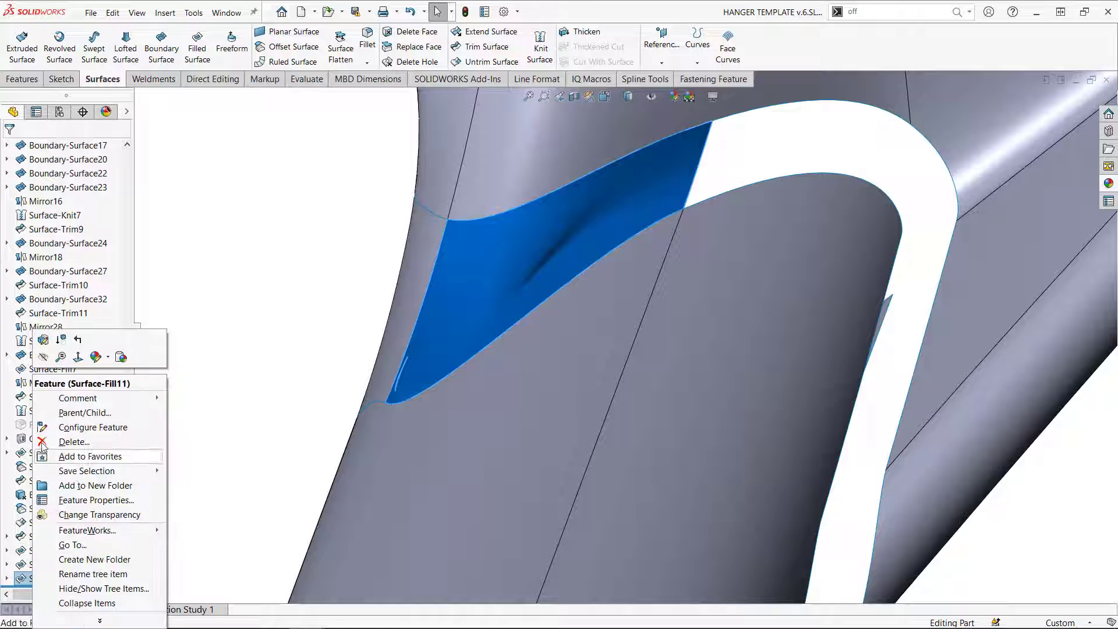
pyautogui.click(42, 340)
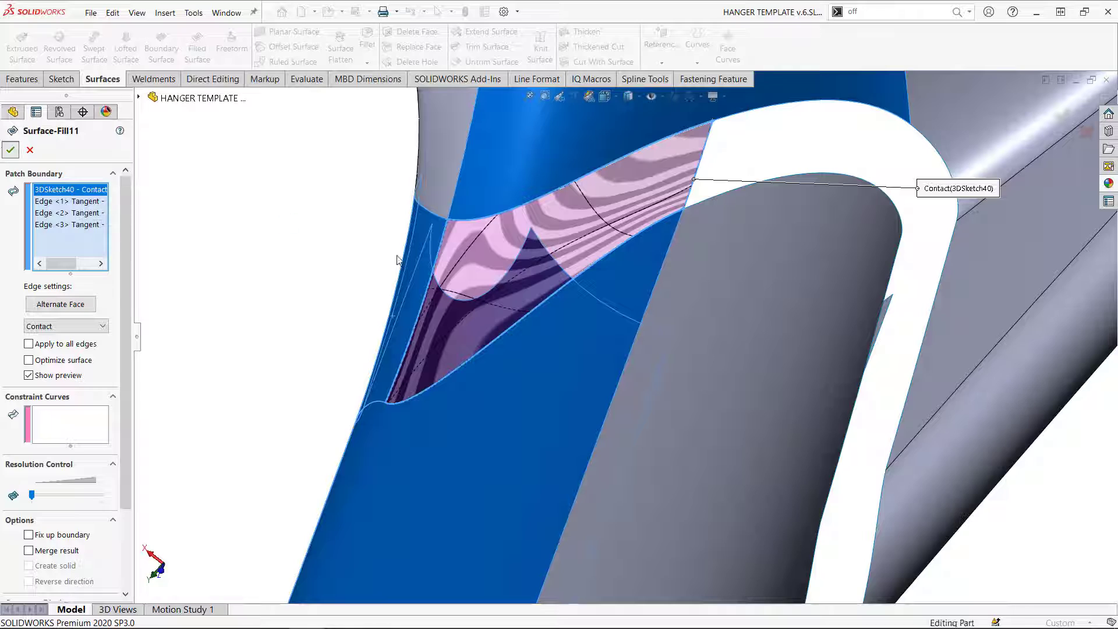
# Step: In a new 3D sketch, draw a two-point spline from the side surface's corner vertex across the gap to the end of the tube's straight cutout edge
pyautogui.moveTo(686, 470); pyautogui.dragTo(593, 462, button='middle')
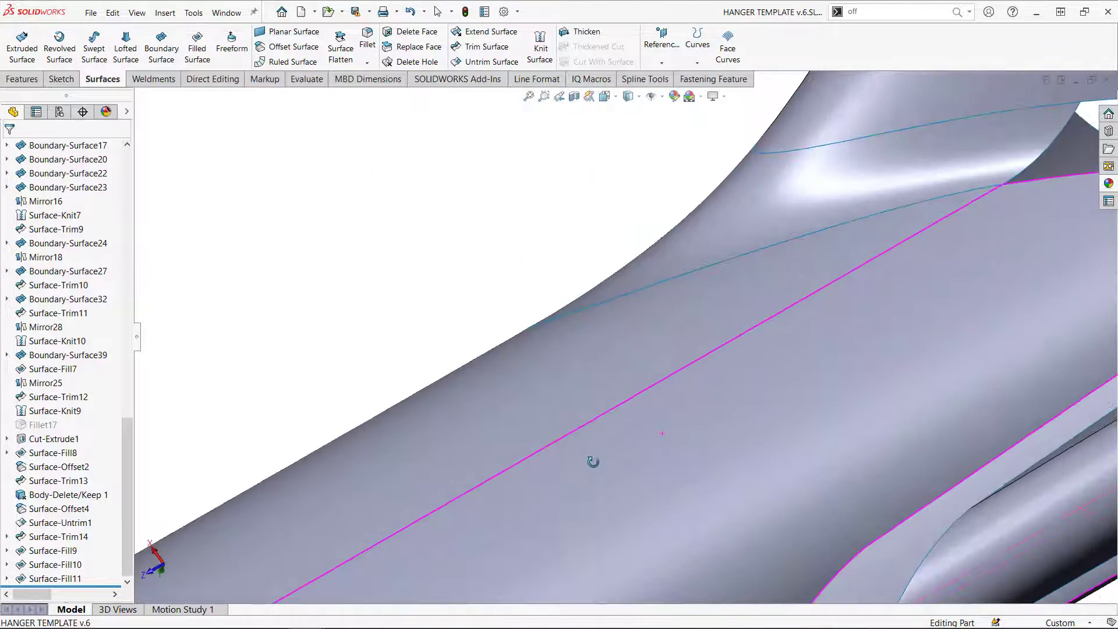
pyautogui.scroll(5, 592, 462)
pyautogui.click(857, 463)
pyautogui.scroll(-4, 956, 339)
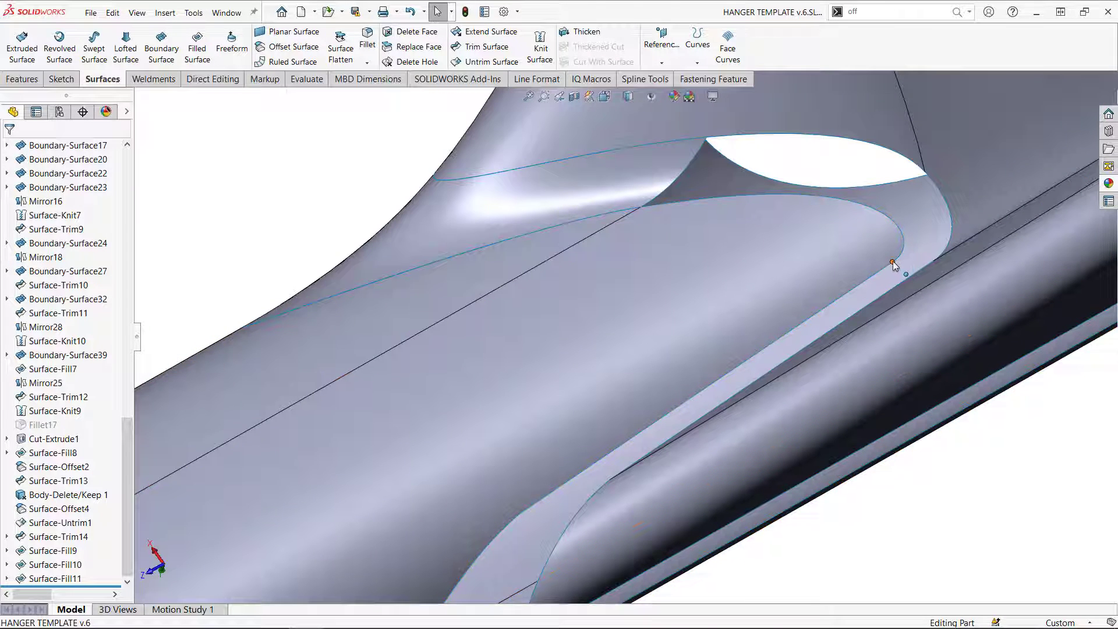
pyautogui.click(892, 260)
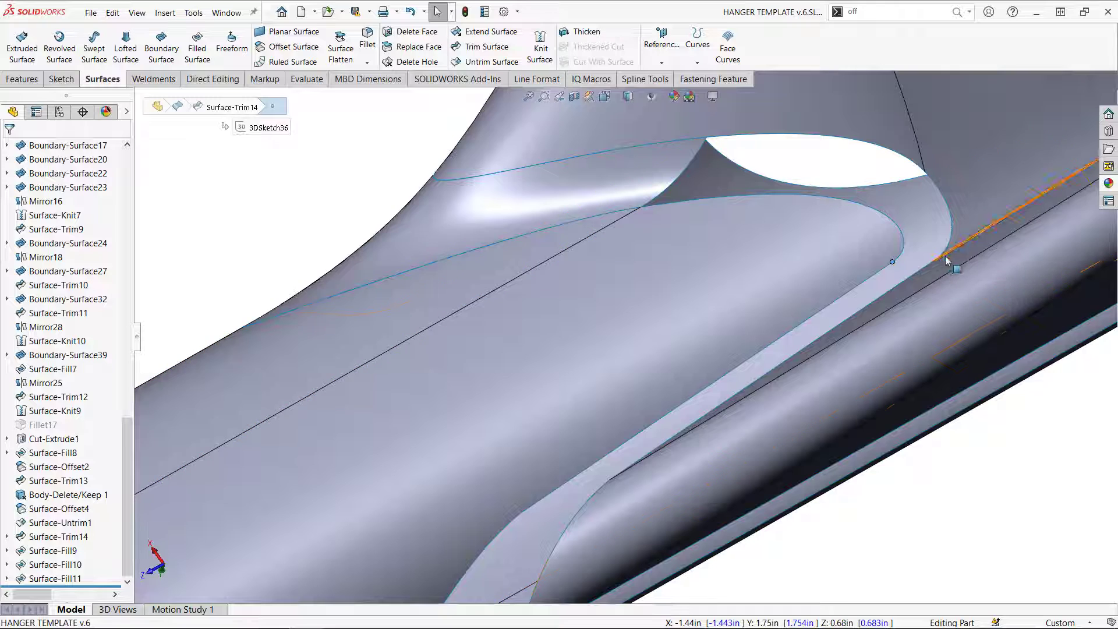
pyautogui.moveTo(913, 259); pyautogui.dragTo(939, 204, button='middle')
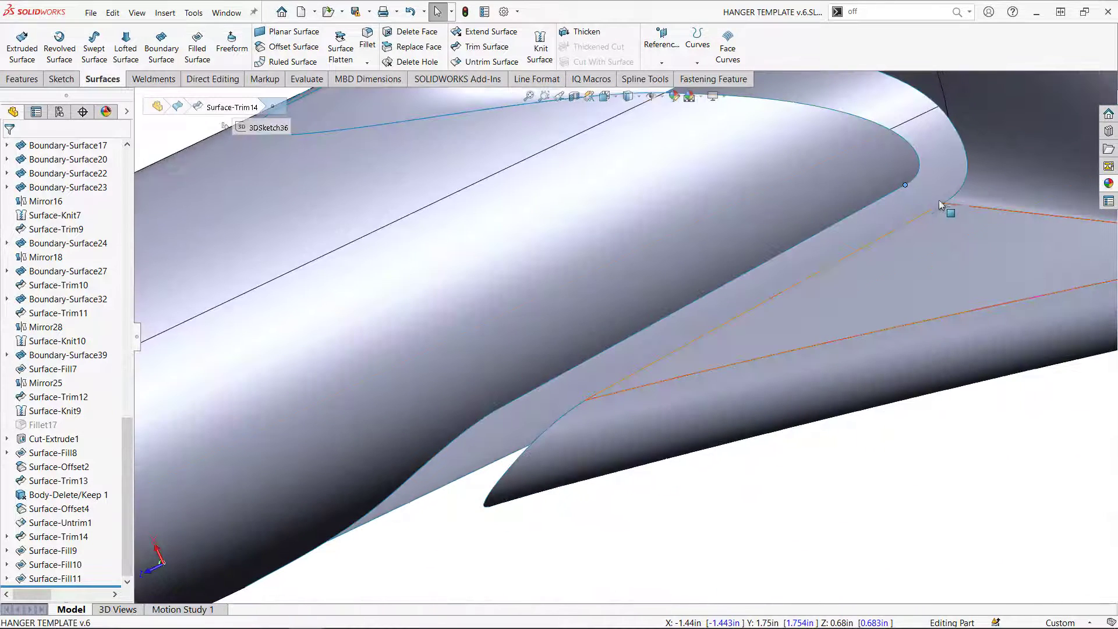
pyautogui.click(130, 40)
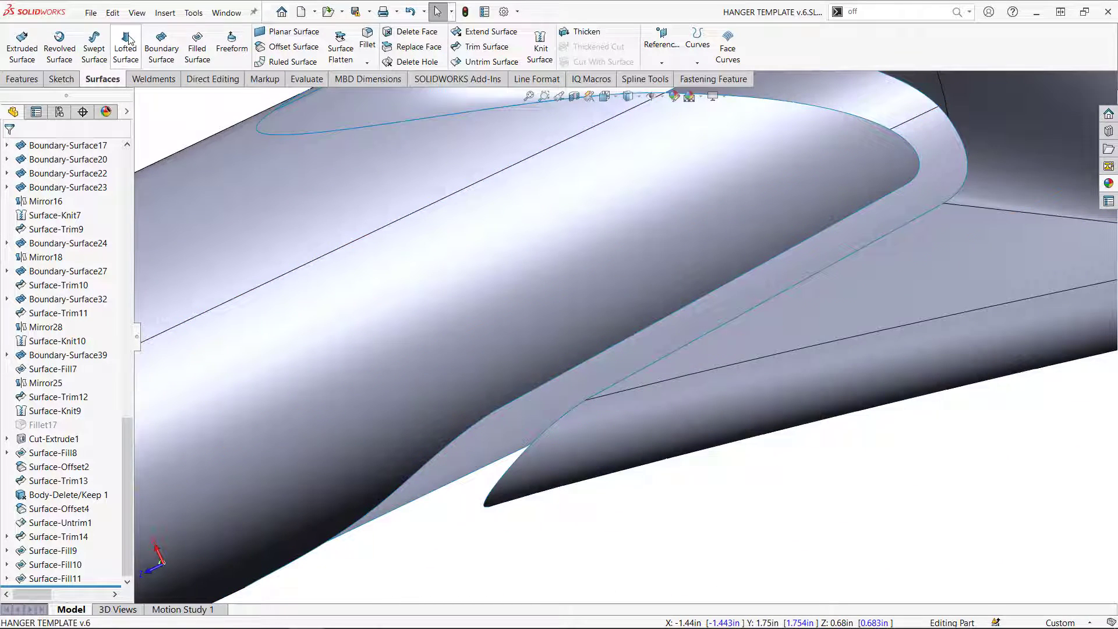
pyautogui.click(61, 79)
pyautogui.click(18, 62)
pyautogui.click(27, 92)
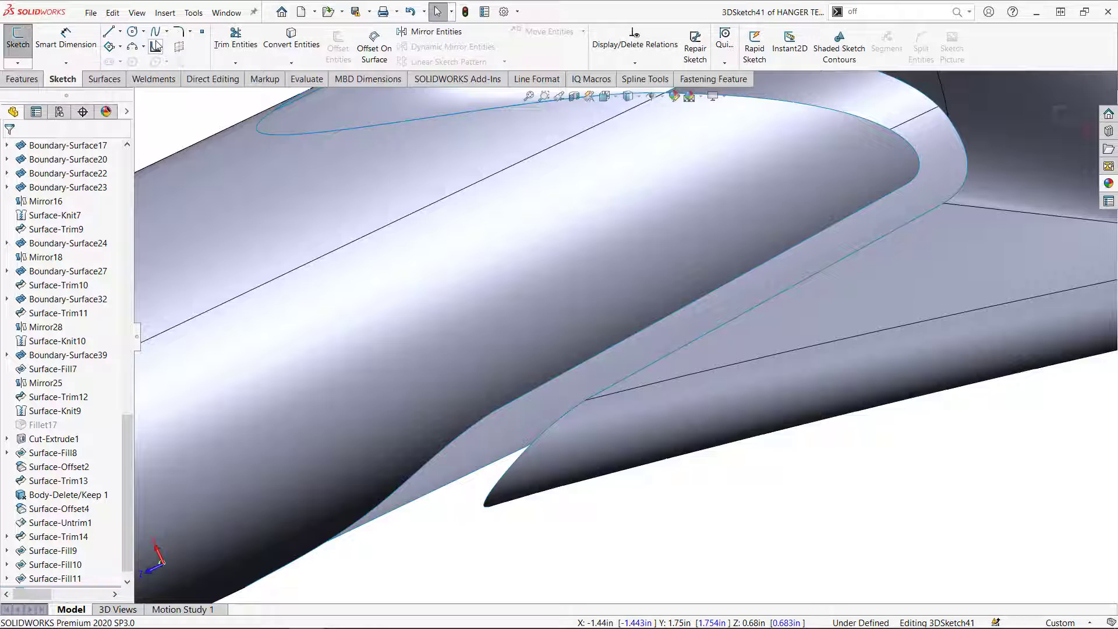
pyautogui.click(154, 31)
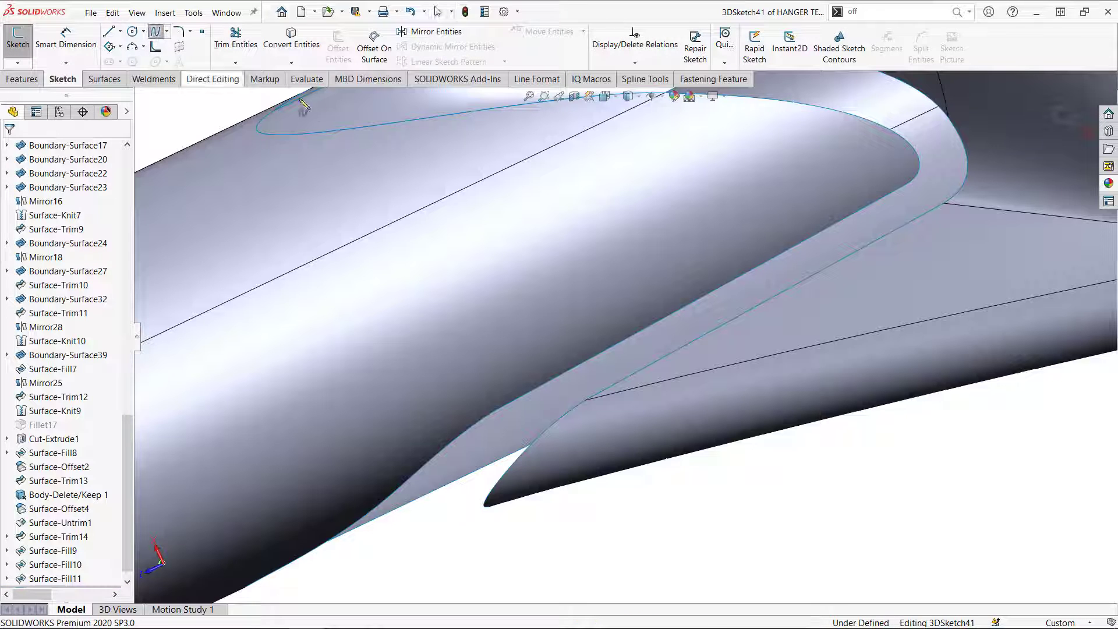
pyautogui.click(943, 204)
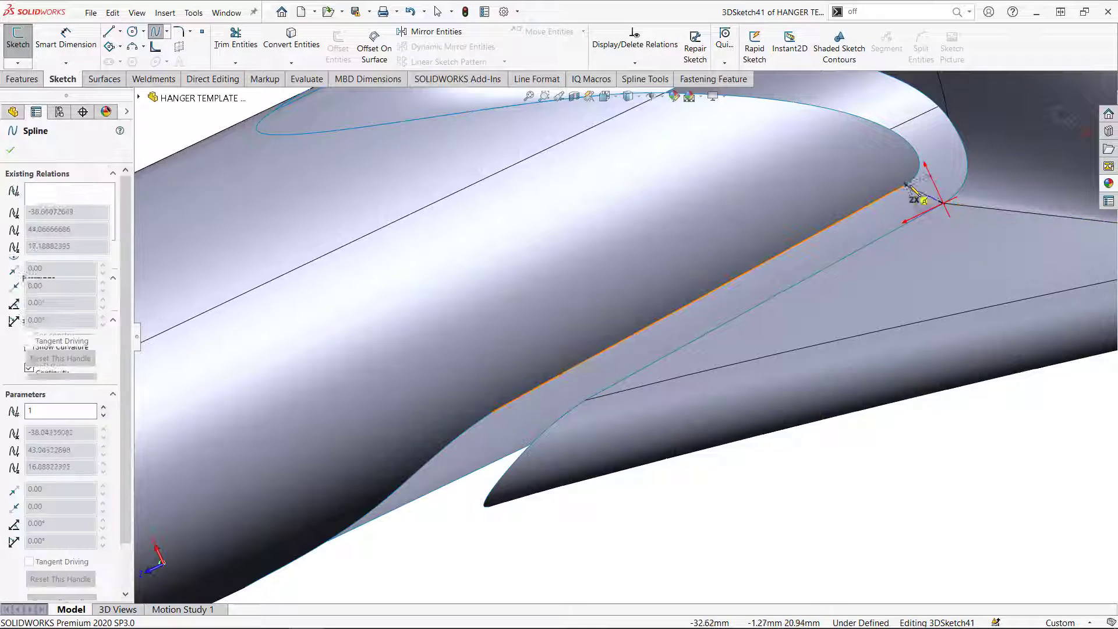
pyautogui.press('Escape')
# Step: Make the spline tangent to the side surface's edge that starts at the corner vertex
pyautogui.click(933, 202)
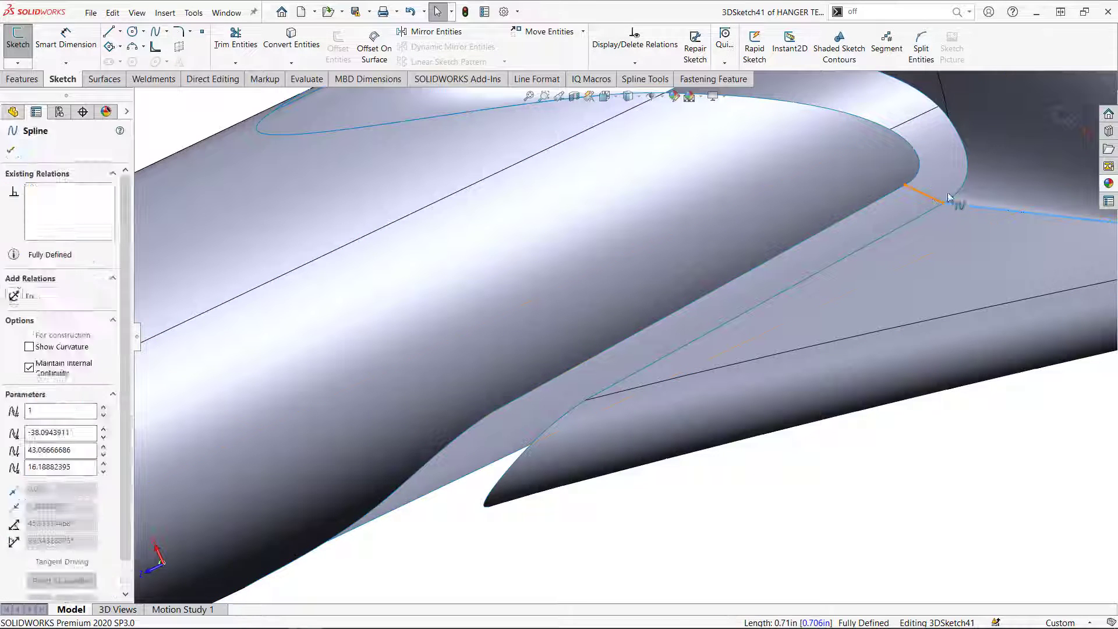
pyautogui.keyDown('ctrl'); pyautogui.click(954, 205); pyautogui.keyUp('ctrl')
pyautogui.click(965, 130)
pyautogui.press('Escape')
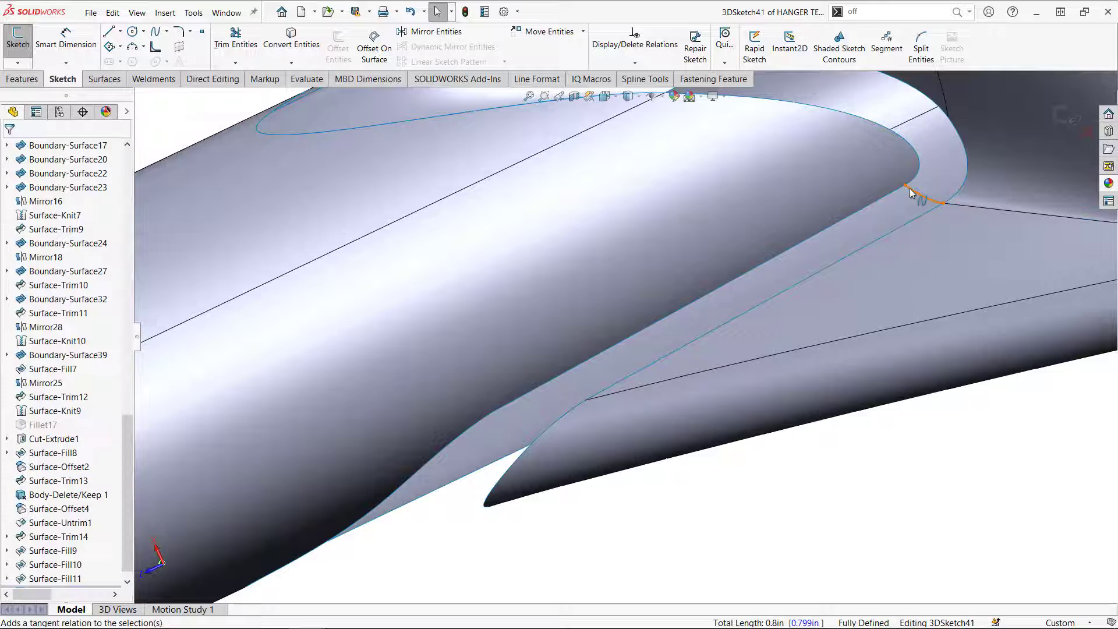
# Step: Add a Tangent Face relation between the spline and the tube face at the cutout edge
pyautogui.click(904, 191)
pyautogui.keyDown('ctrl'); pyautogui.click(900, 188); pyautogui.keyUp('ctrl')
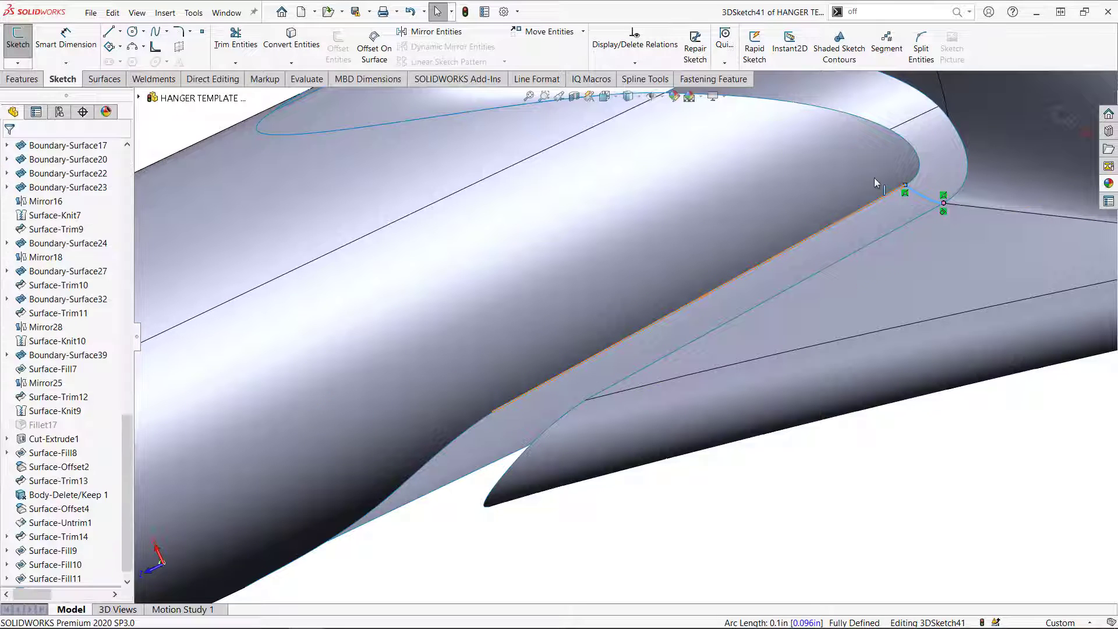
pyautogui.keyDown('ctrl'); pyautogui.click(875, 177); pyautogui.keyUp('ctrl')
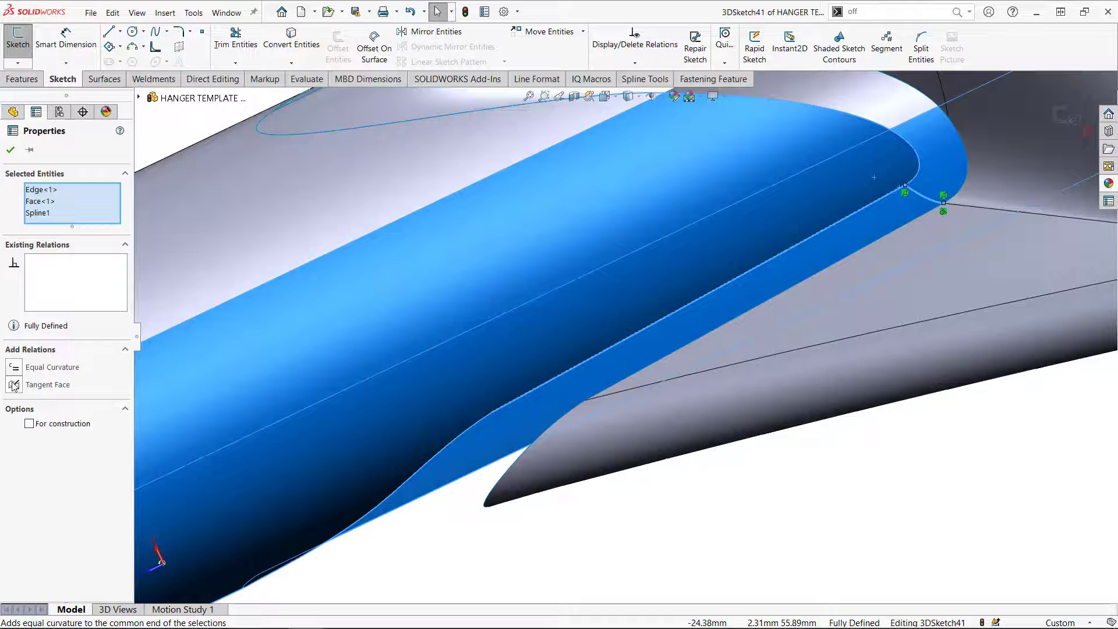
pyautogui.click(648, 522)
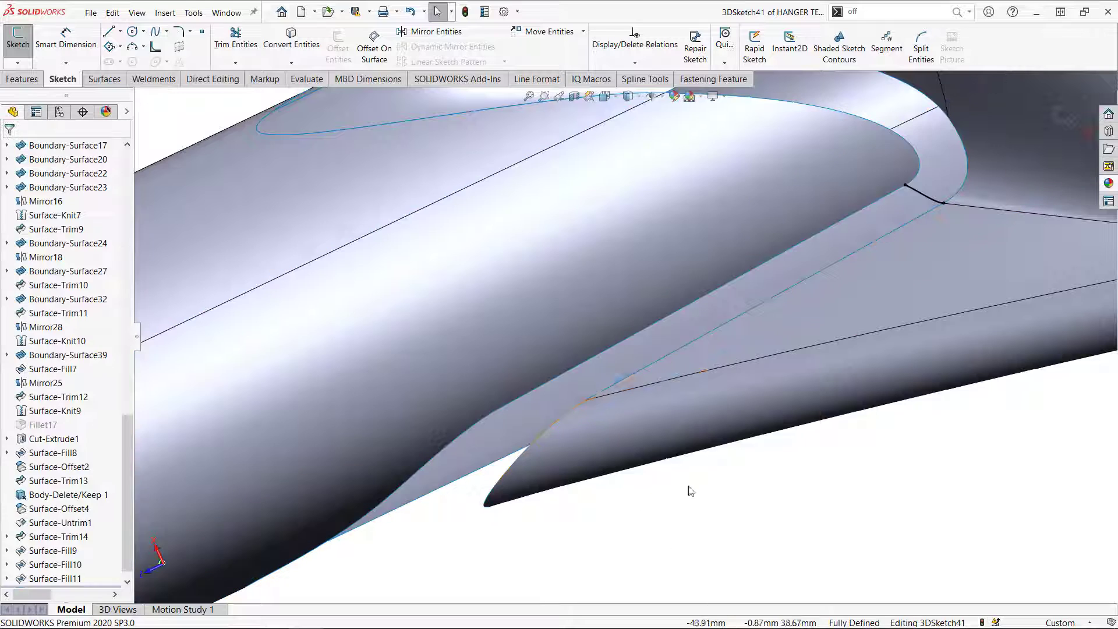
pyautogui.rightClick(924, 201)
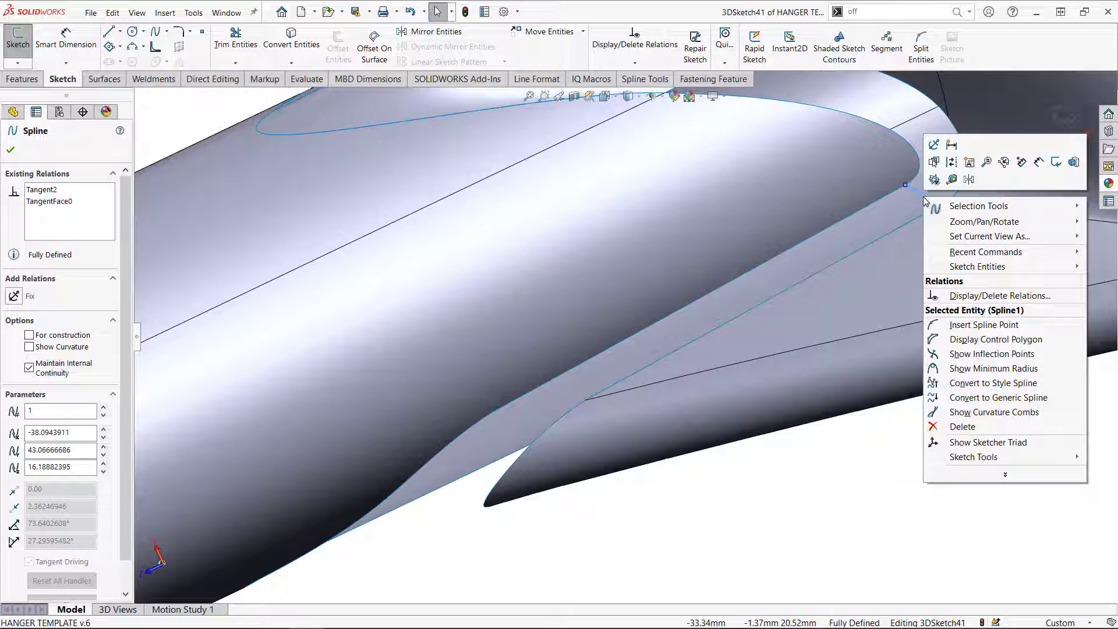
pyautogui.click(995, 339)
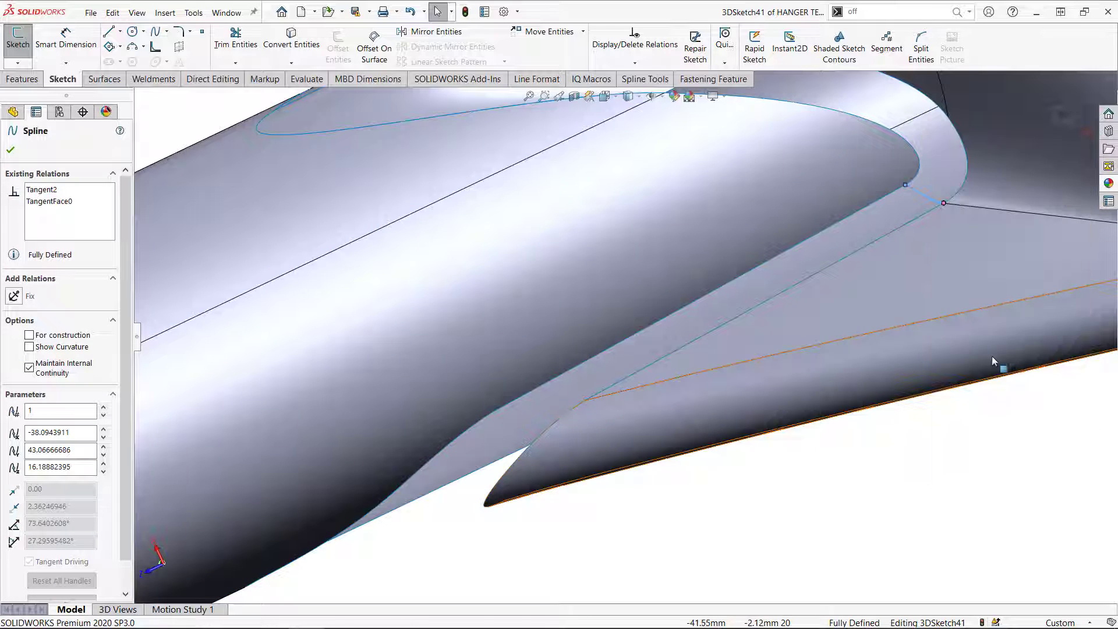
pyautogui.press('Escape')
pyautogui.scroll(-8, 954, 226)
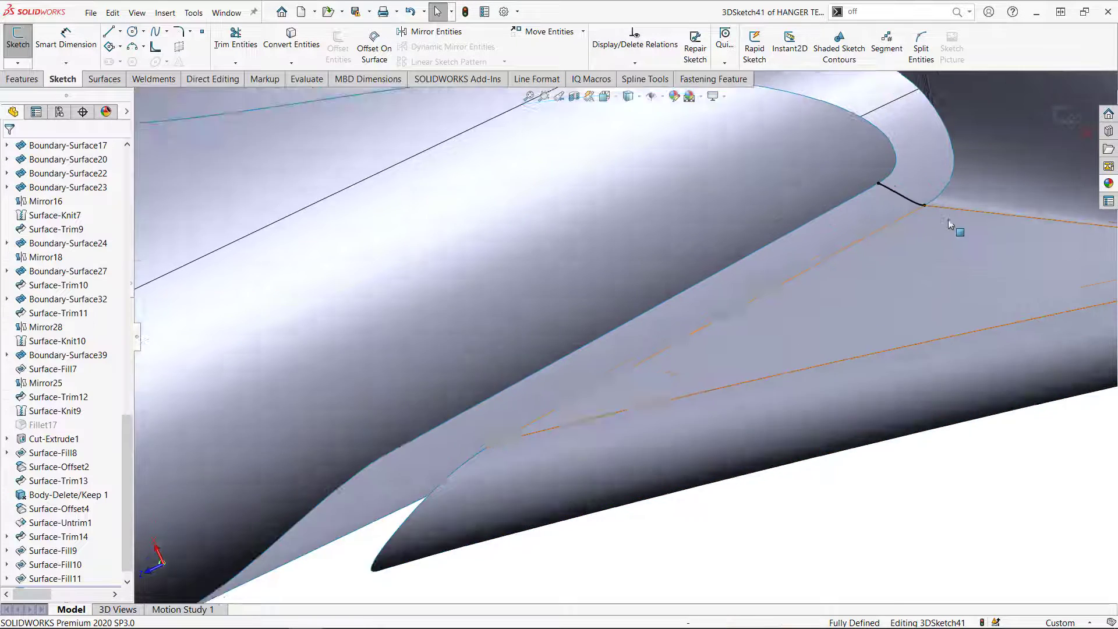
pyautogui.moveTo(801, 193); pyautogui.dragTo(859, 175, button='middle')
pyautogui.scroll(10, 722, 306)
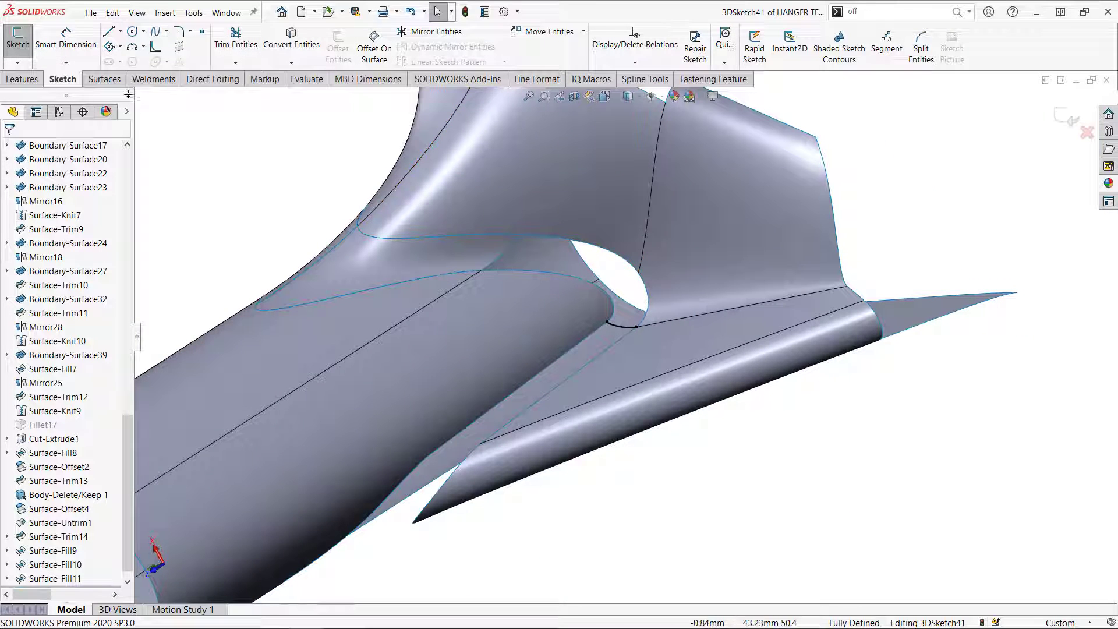
# Step: Close the sketch and start a filled surface bounded by the spline, the two upper surface edges around the opening and the adjacent fill's end edge
pyautogui.click(116, 81)
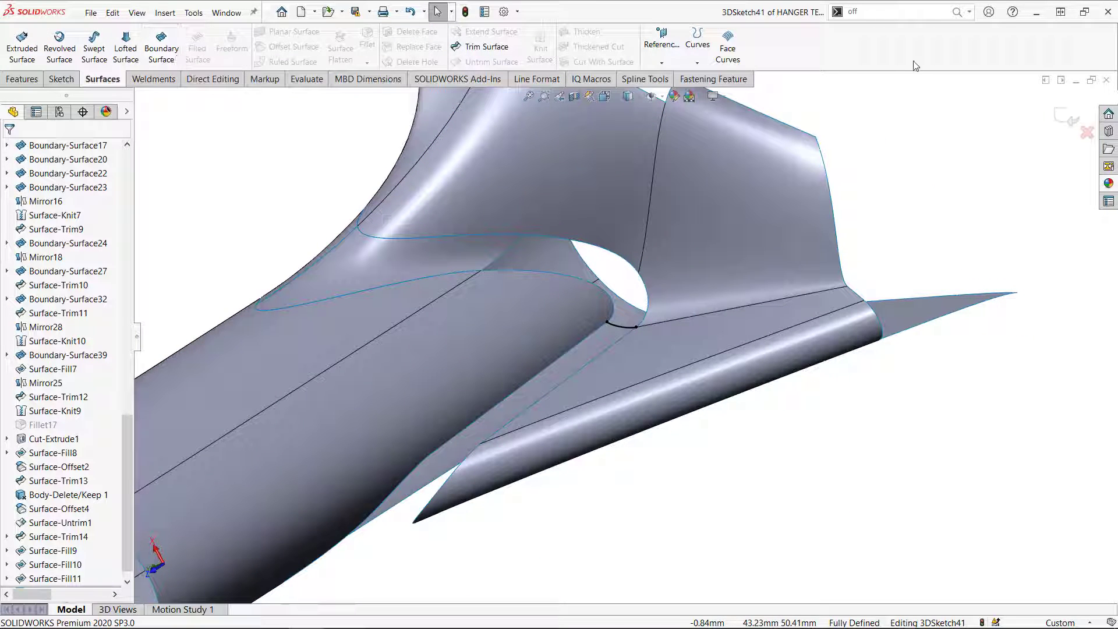
pyautogui.click(1073, 119)
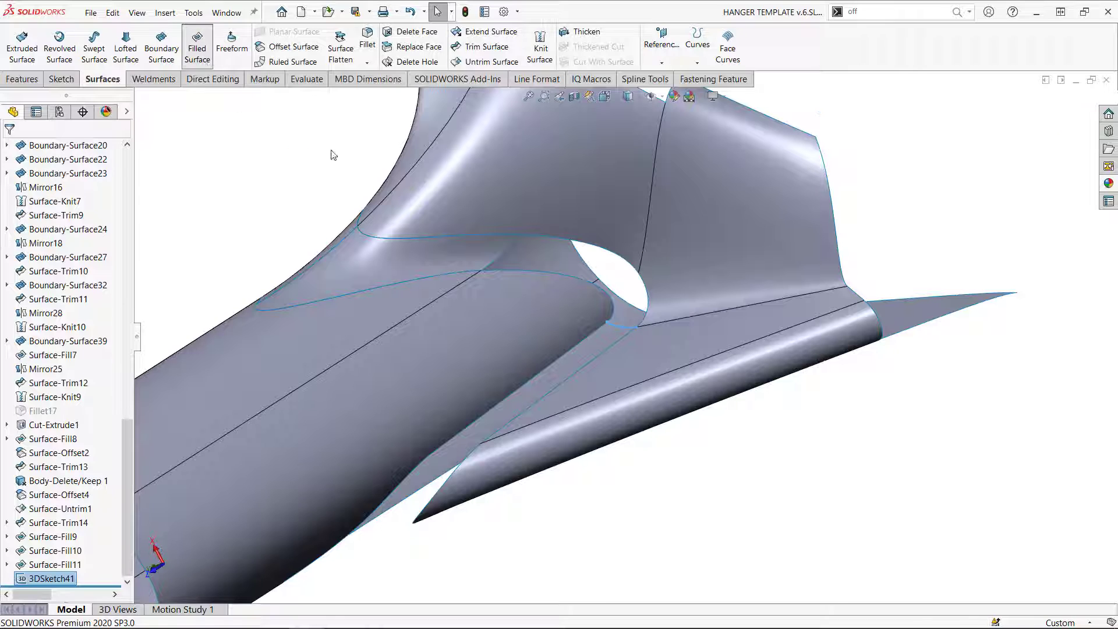
pyautogui.click(197, 48)
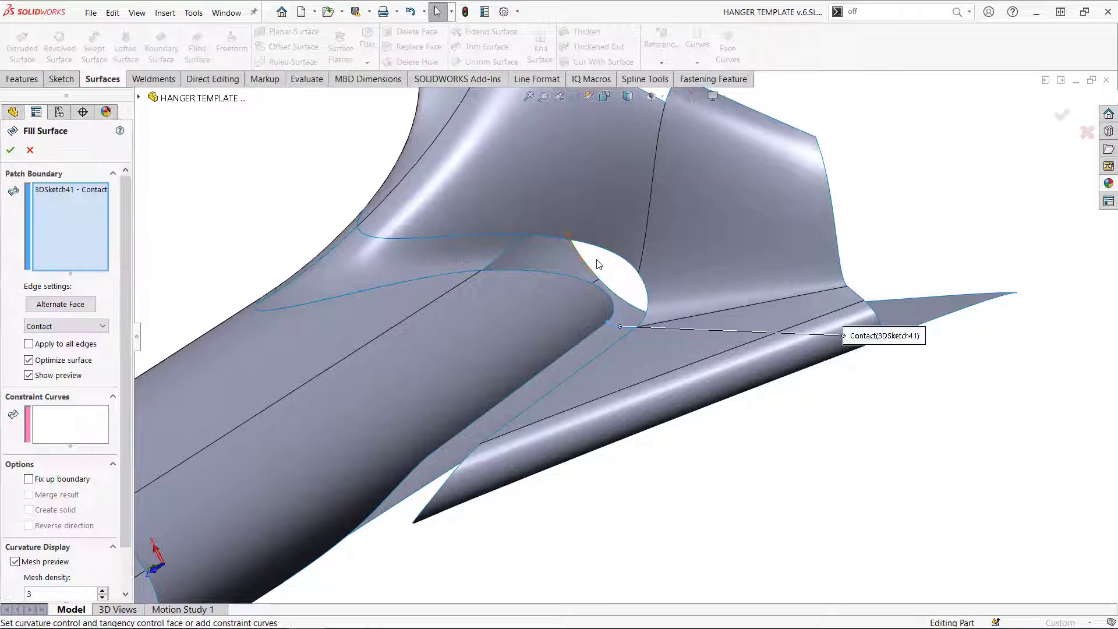
pyautogui.click(643, 281)
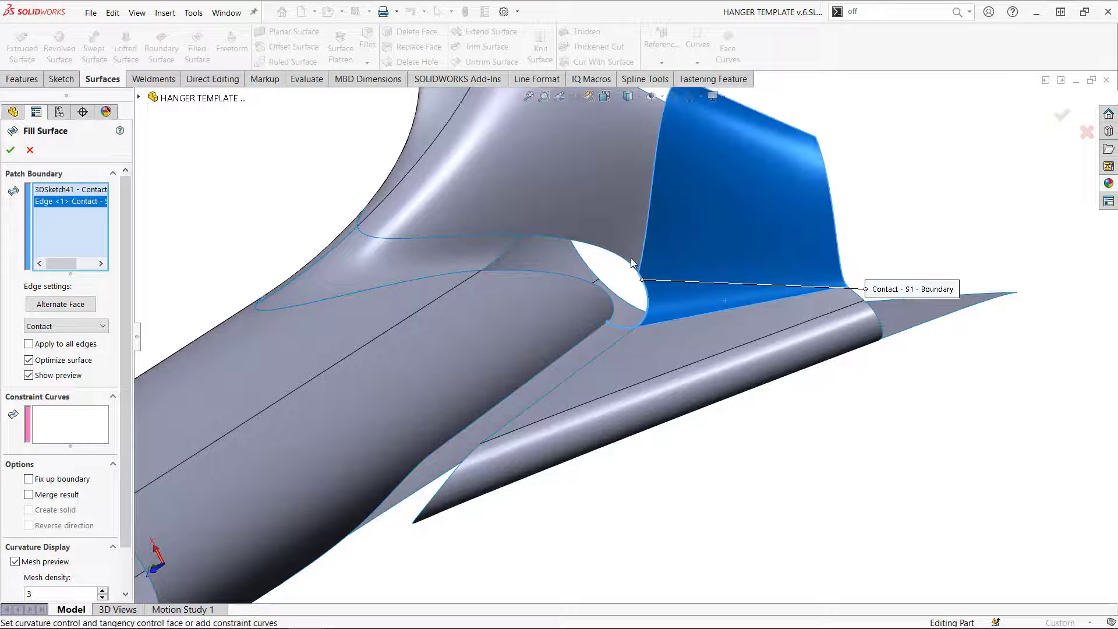
pyautogui.click(627, 263)
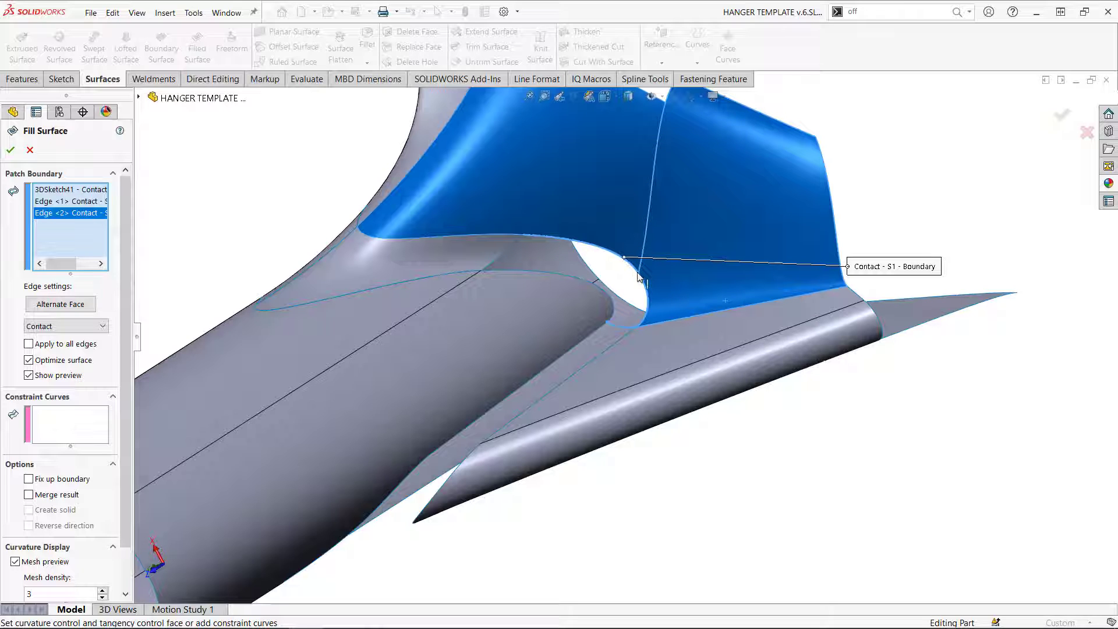
pyautogui.moveTo(620, 347)
pyautogui.mouseDown(button='middle')
pyautogui.moveTo(580, 319)
pyautogui.moveTo(606, 390)
pyautogui.mouseUp(button='middle')
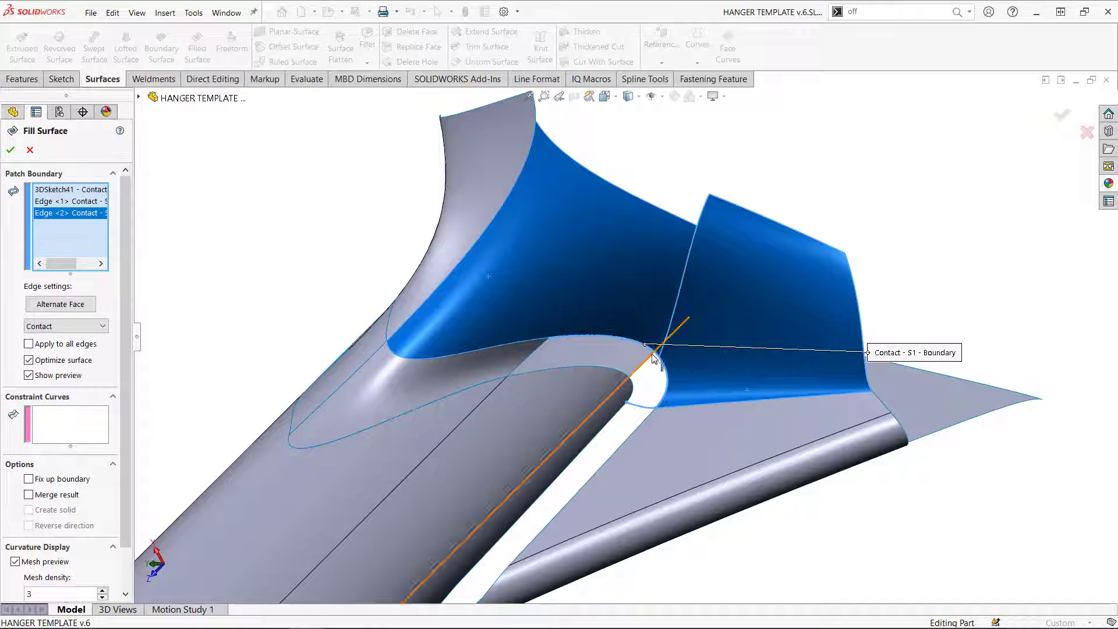
pyautogui.click(529, 354)
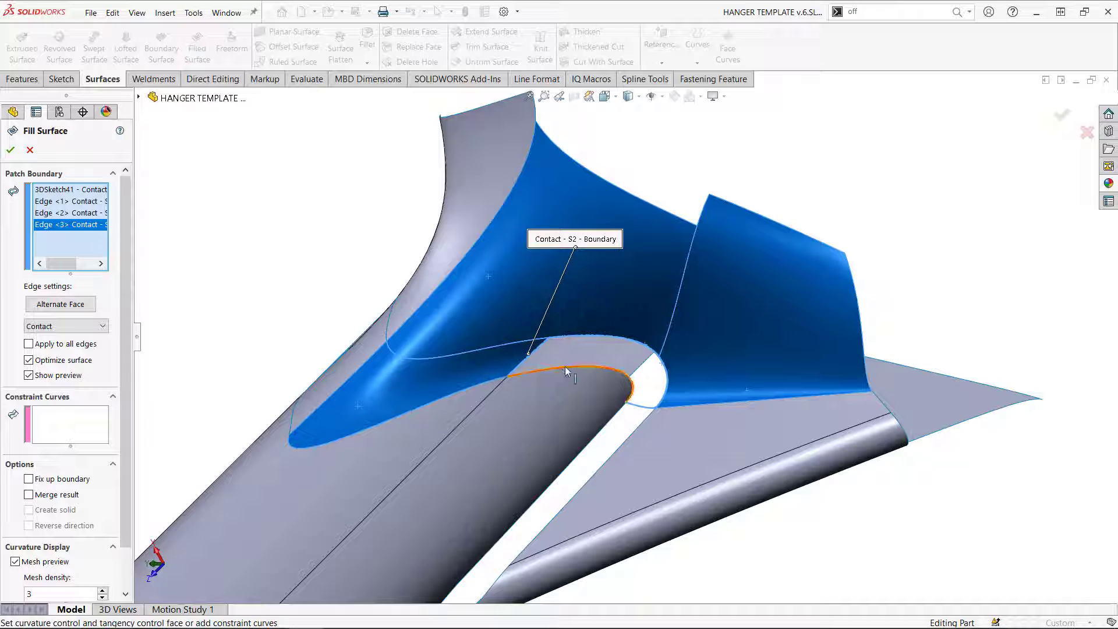
# Step: Set the three selected surface edges of the patch boundary to Tangent, leaving the sketch spline on Contact
pyautogui.click(88, 202)
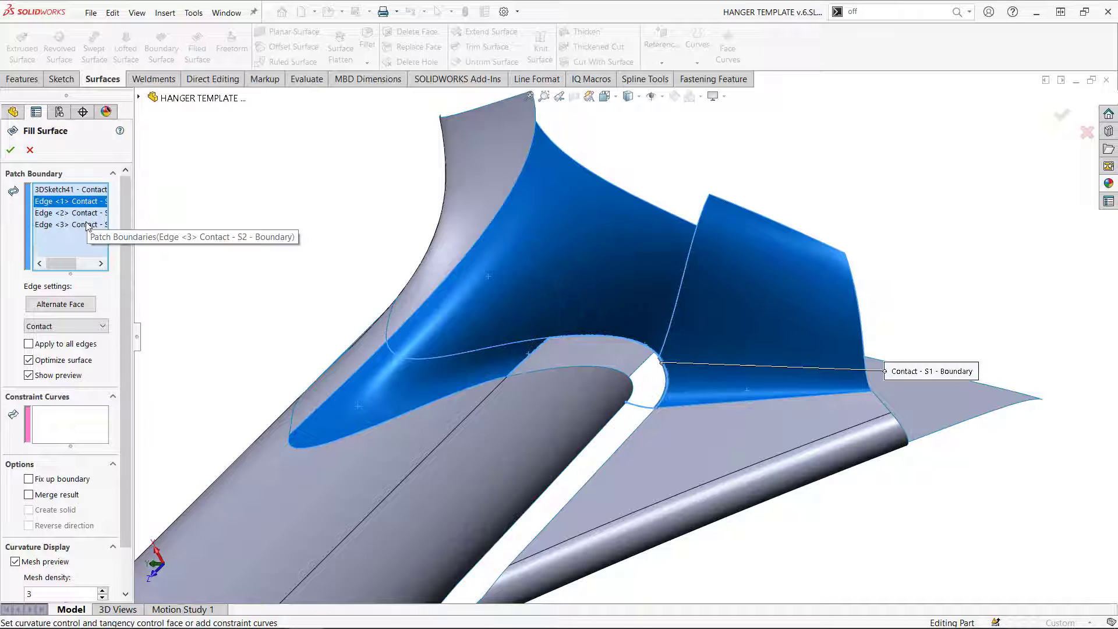
pyautogui.keyDown('shift'); pyautogui.click(87, 225); pyautogui.keyUp('shift')
pyautogui.click(64, 326)
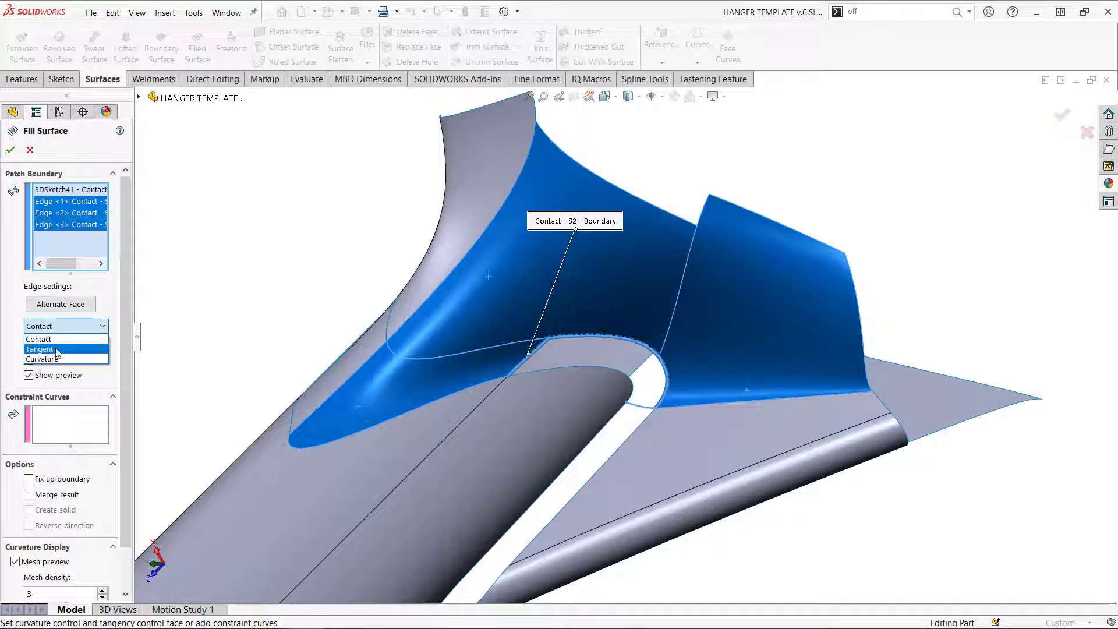
pyautogui.click(41, 346)
# Step: Add the tube's curved cutout edge as a Tangent boundary, turn off Optimize surface and create the filled surface
pyautogui.click(577, 367)
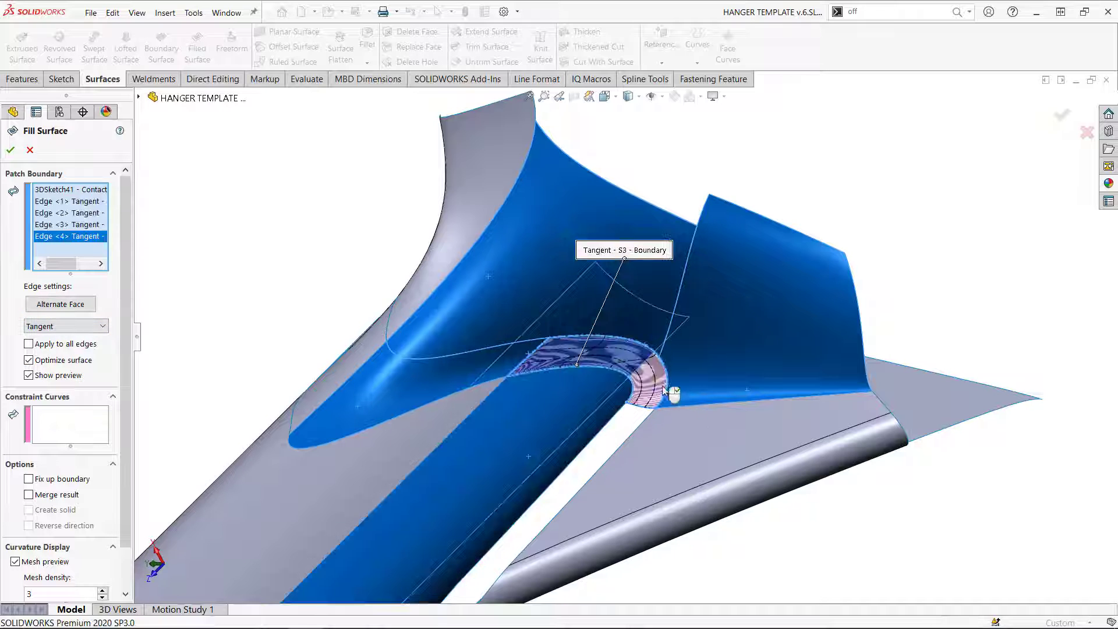
pyautogui.click(54, 361)
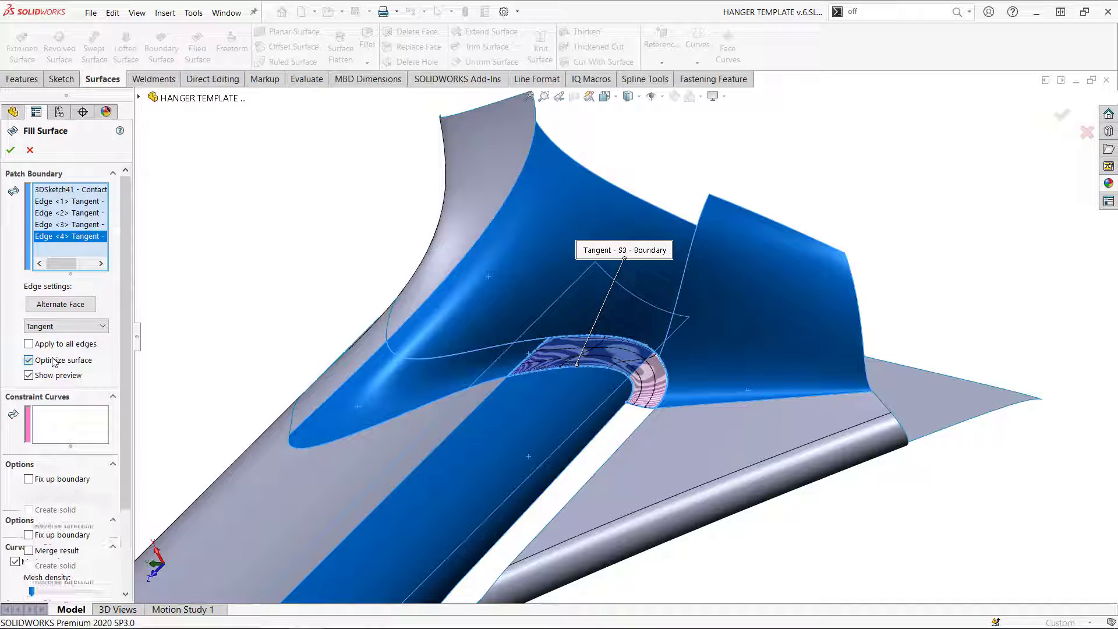
pyautogui.scroll(-6, 613, 346)
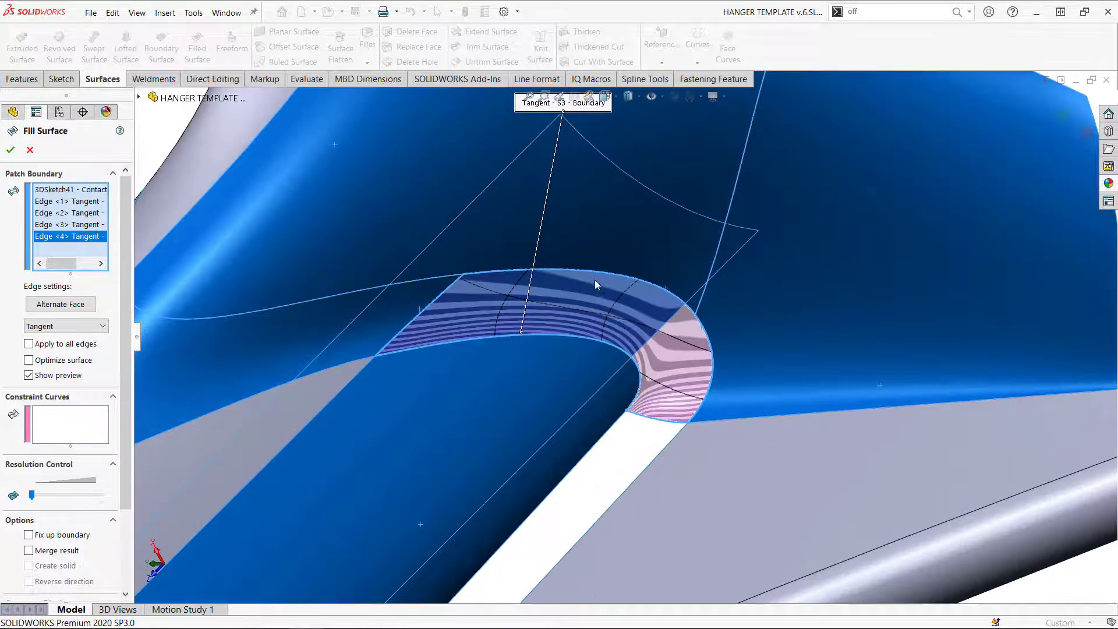
pyautogui.scroll(-4, 514, 366)
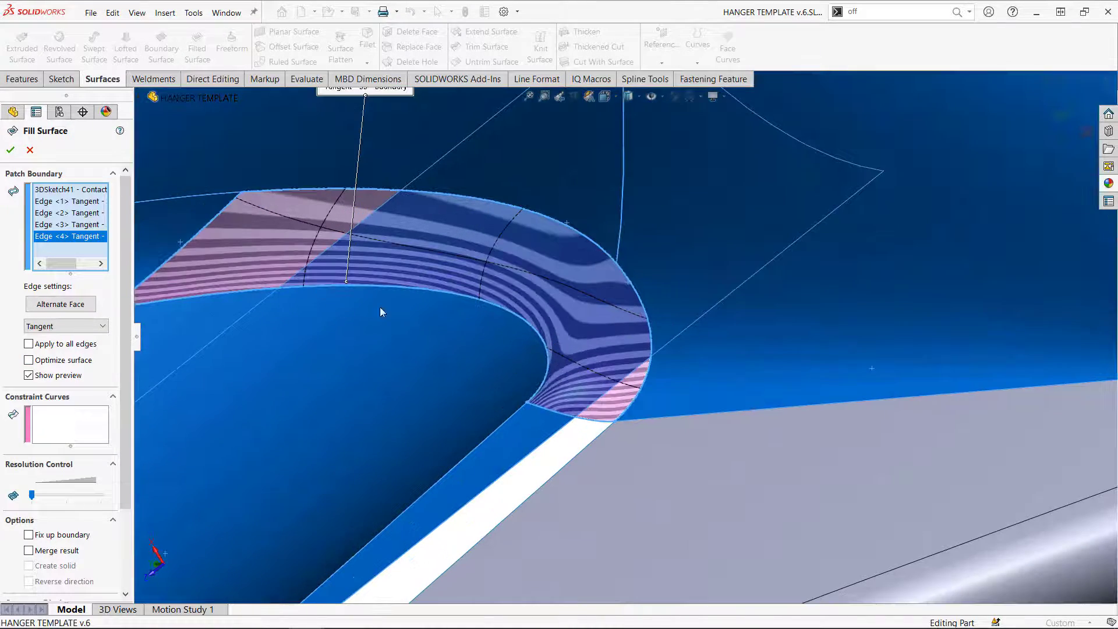
pyautogui.click(11, 151)
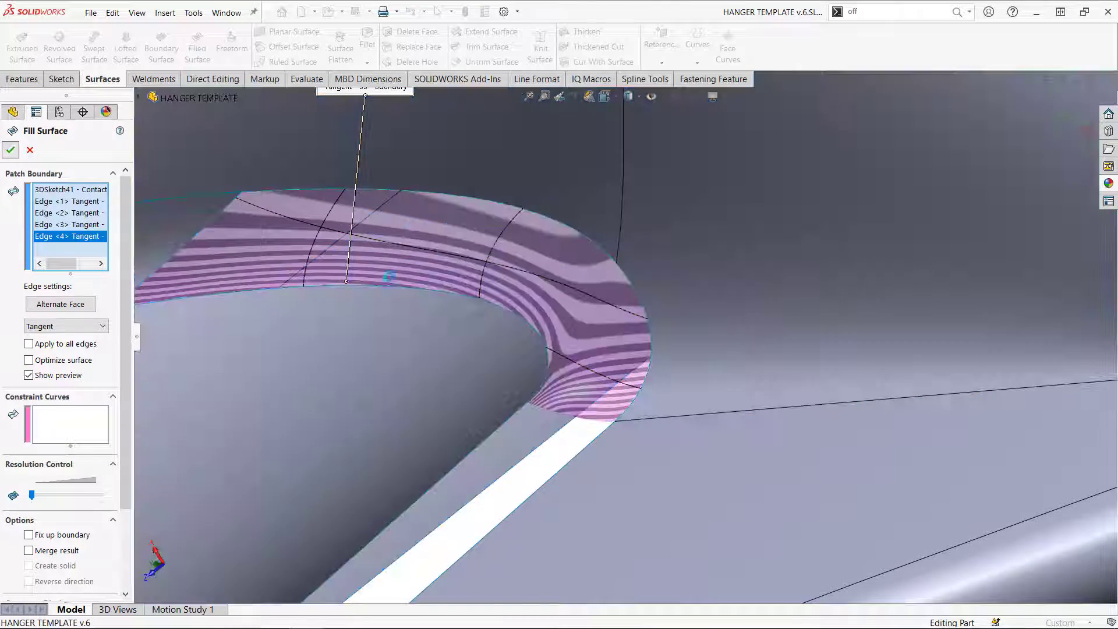
# Step: In a new 3D sketch, draw a two-point spline from the side surface's front corner vertex across the gap to the front end of the tube's straight cutout edge
pyautogui.moveTo(501, 279); pyautogui.dragTo(469, 259, button='middle')
pyautogui.scroll(7, 464, 419)
pyautogui.moveTo(457, 428); pyautogui.dragTo(384, 343, button='middle')
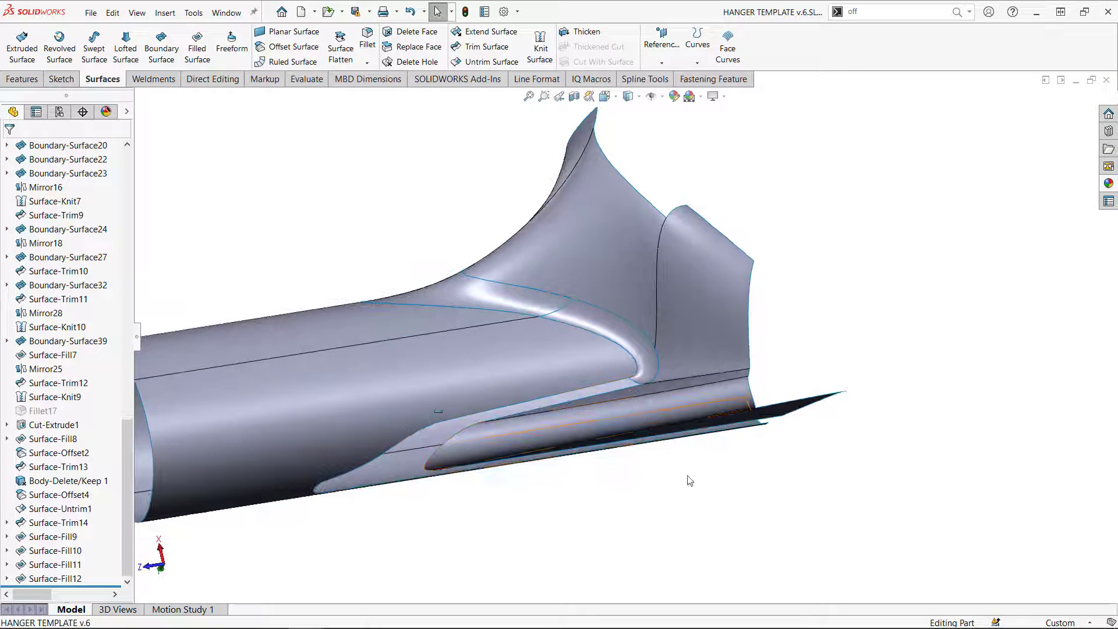
pyautogui.click(62, 79)
pyautogui.click(17, 62)
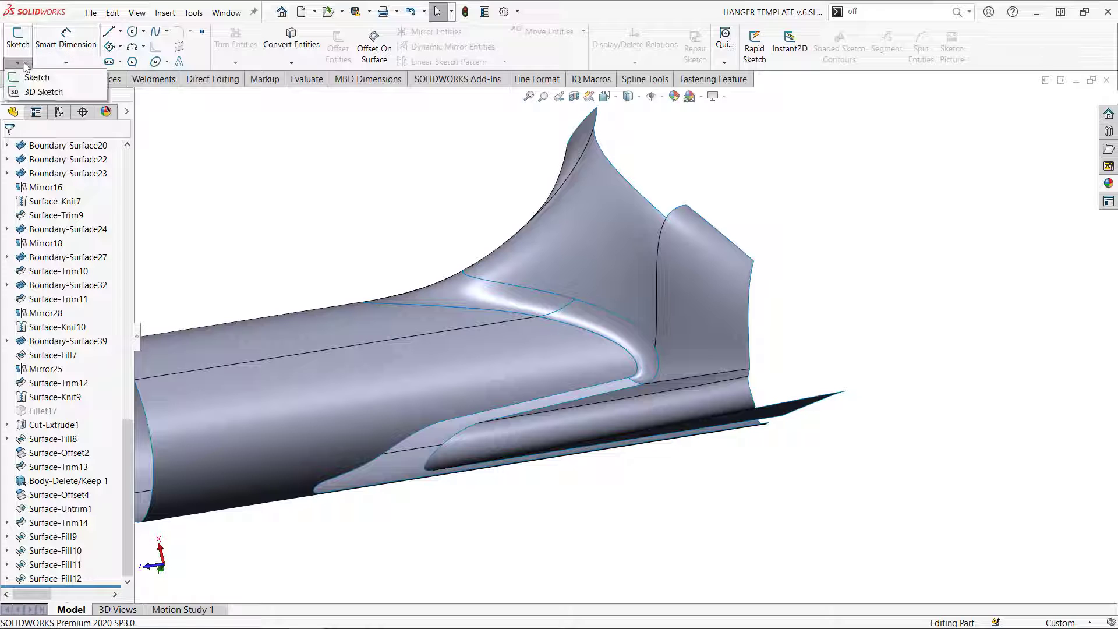
pyautogui.click(44, 92)
pyautogui.click(155, 32)
pyautogui.scroll(-5, 361, 381)
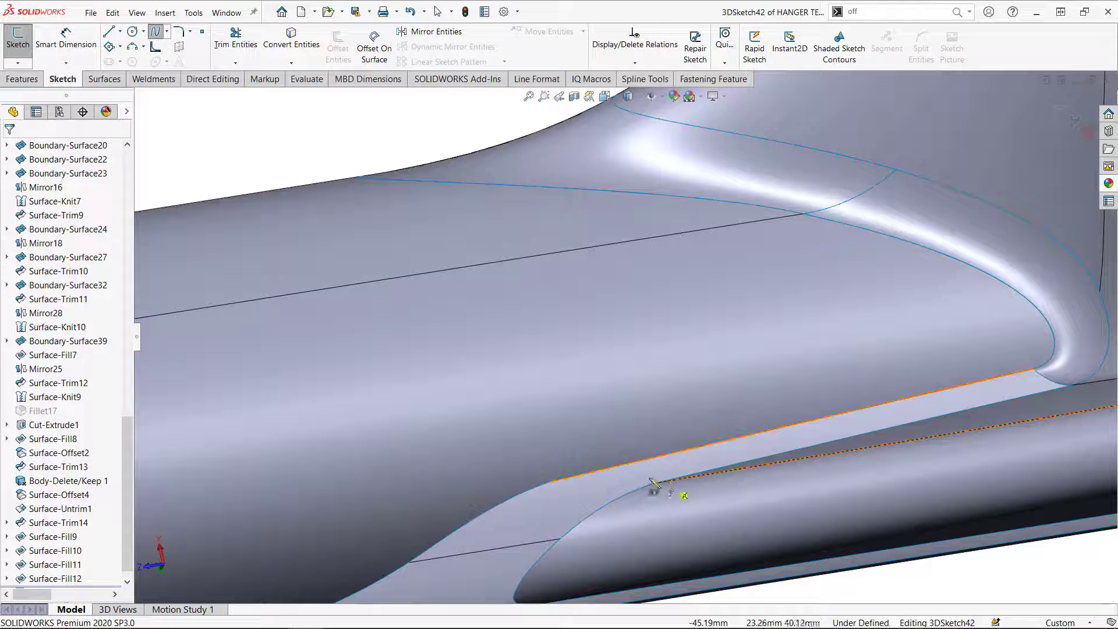
pyautogui.click(551, 481)
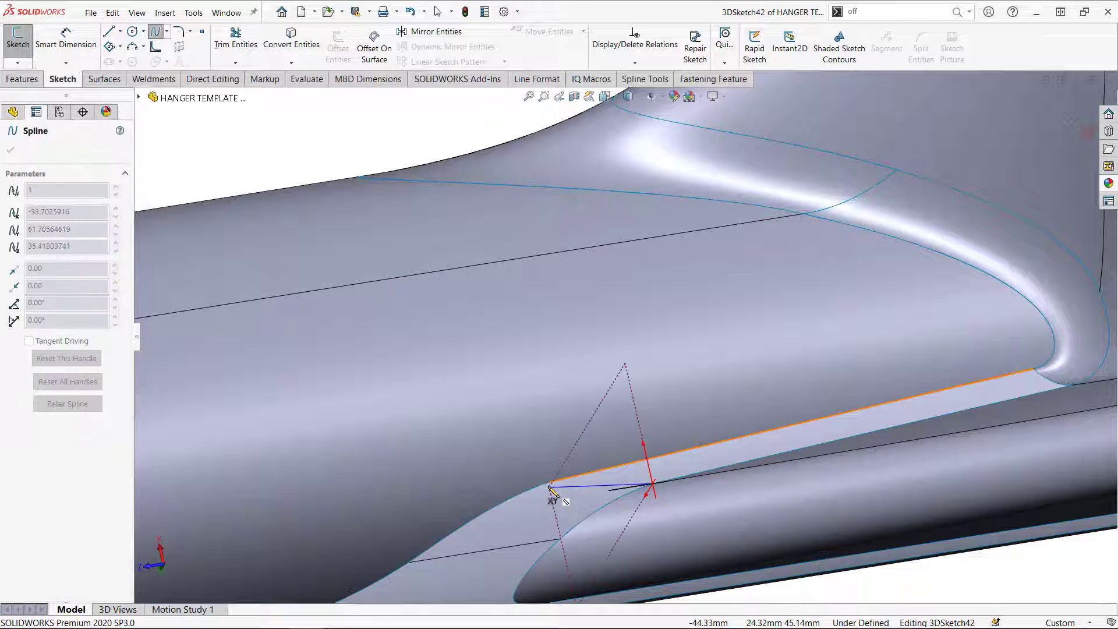
pyautogui.doubleClick(652, 484)
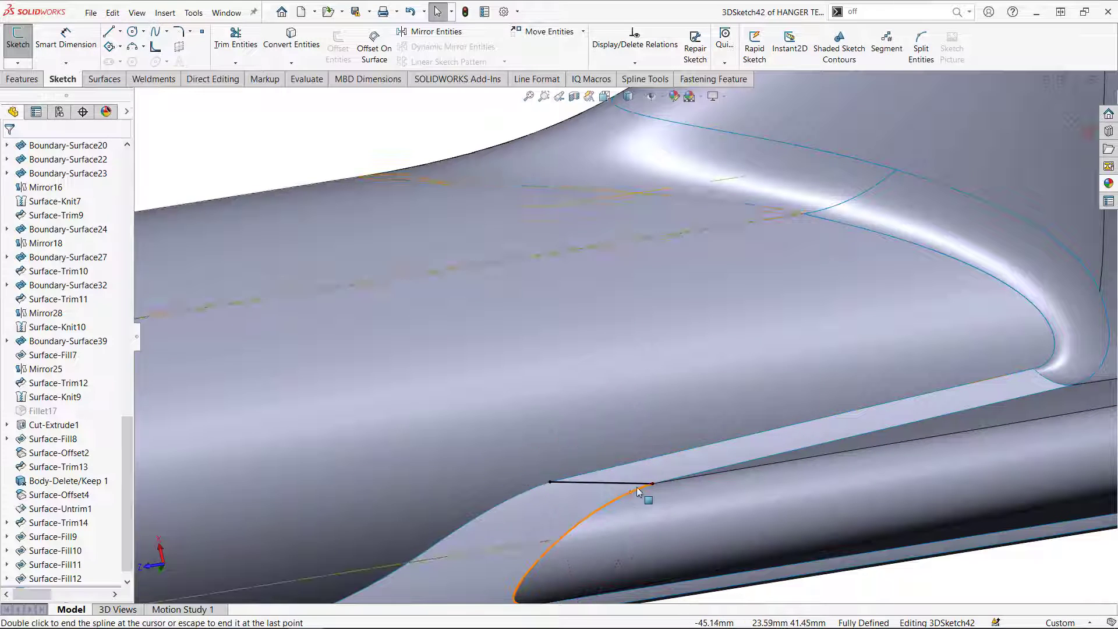
# Step: Make the new spline tangent to the side surface's long edge that starts at its front corner vertex
pyautogui.keyDown('ctrl'); pyautogui.click(704, 481); pyautogui.keyUp('ctrl')
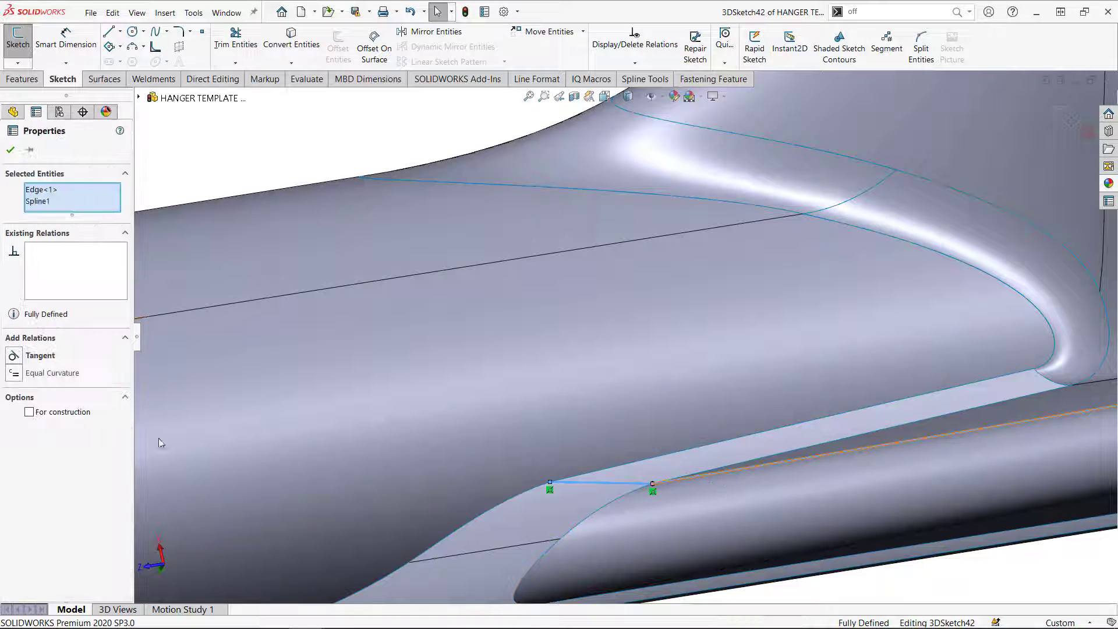
pyautogui.click(14, 356)
pyautogui.press('Escape')
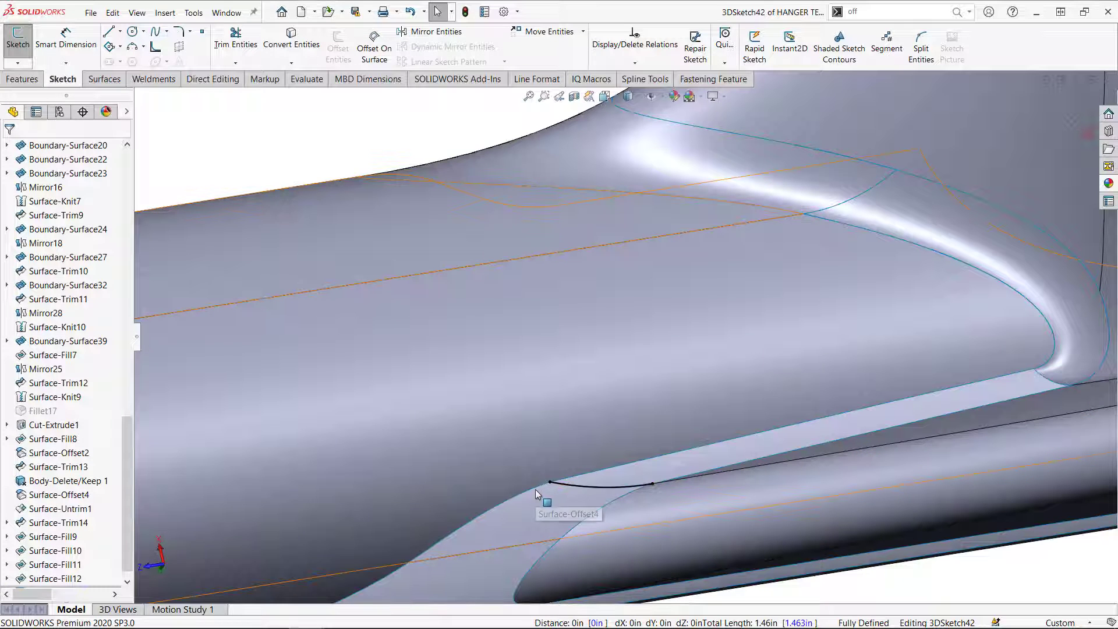
# Step: Add a Tangent Face relation between the new spline and the tube face at the cutout
pyautogui.click(534, 487)
pyautogui.keyDown('ctrl'); pyautogui.click(572, 485); pyautogui.keyUp('ctrl')
pyautogui.keyDown('ctrl'); pyautogui.click(435, 452); pyautogui.keyUp('ctrl')
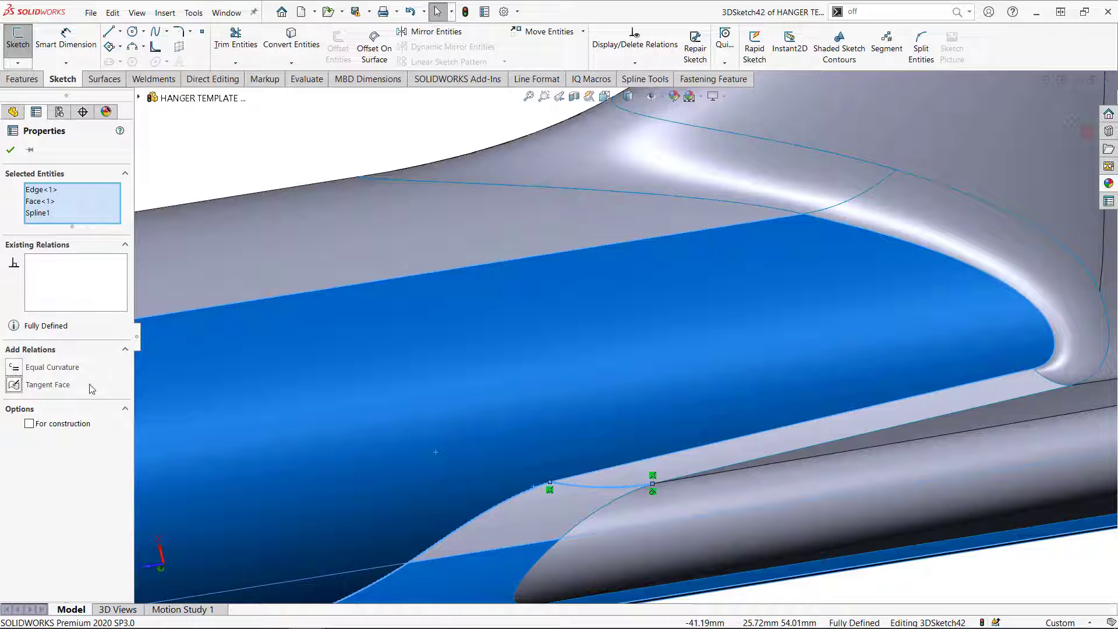
pyautogui.click(48, 384)
pyautogui.press('Escape')
# Step: Close the 3D sketch and start a filled surface from it, adding the tube's straight cutout edge and the blend's short end edge as Tangent boundaries
pyautogui.press('f')
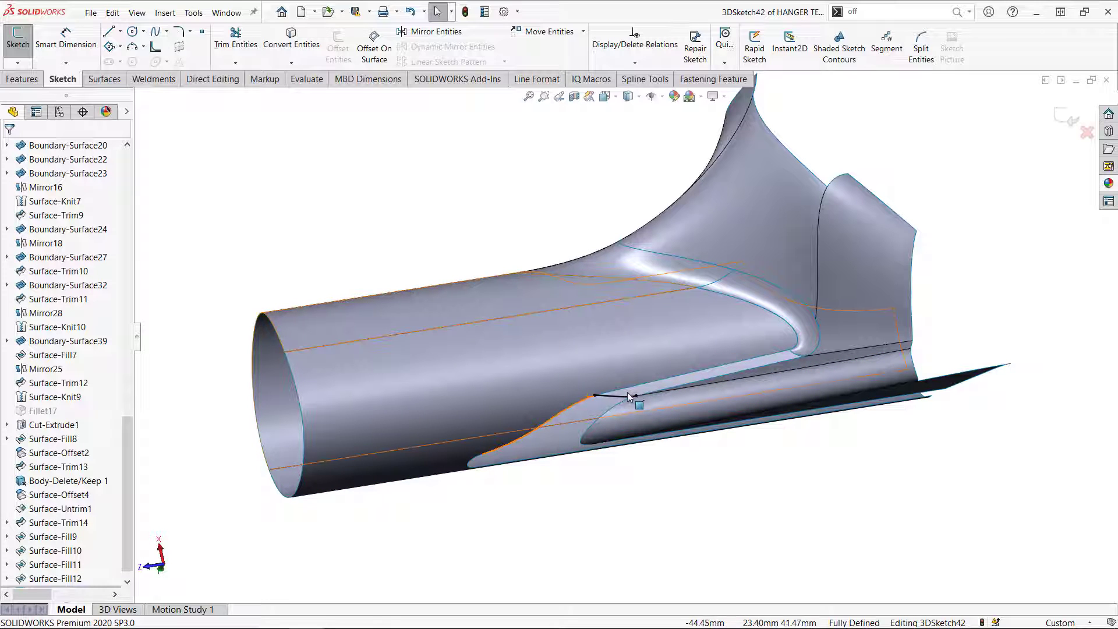
pyautogui.scroll(-3, 651, 387)
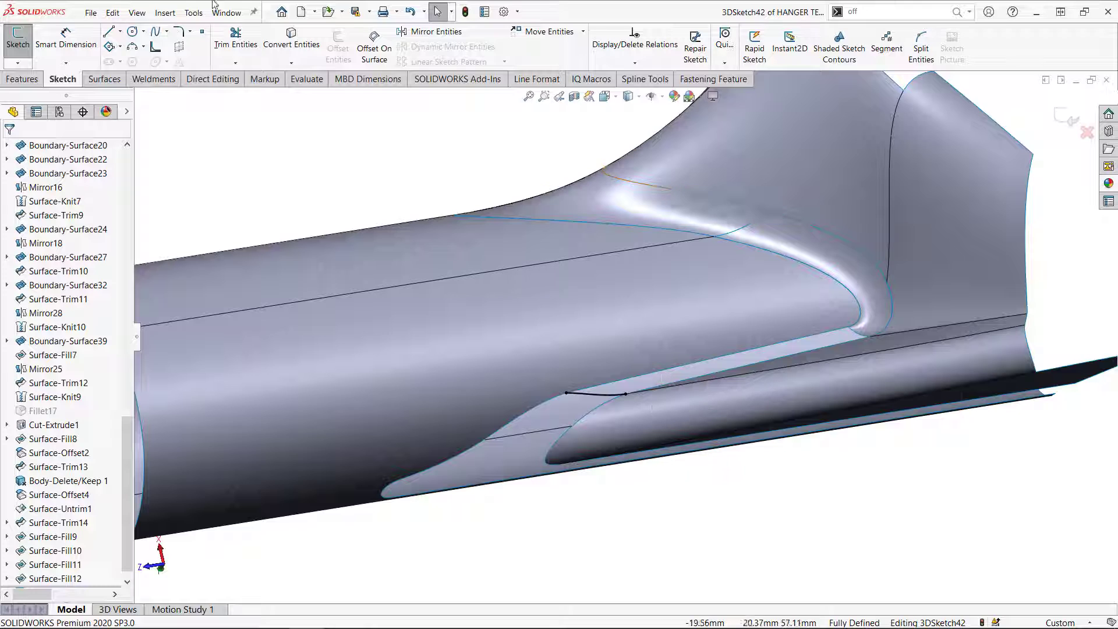
pyautogui.click(1068, 117)
pyautogui.click(114, 79)
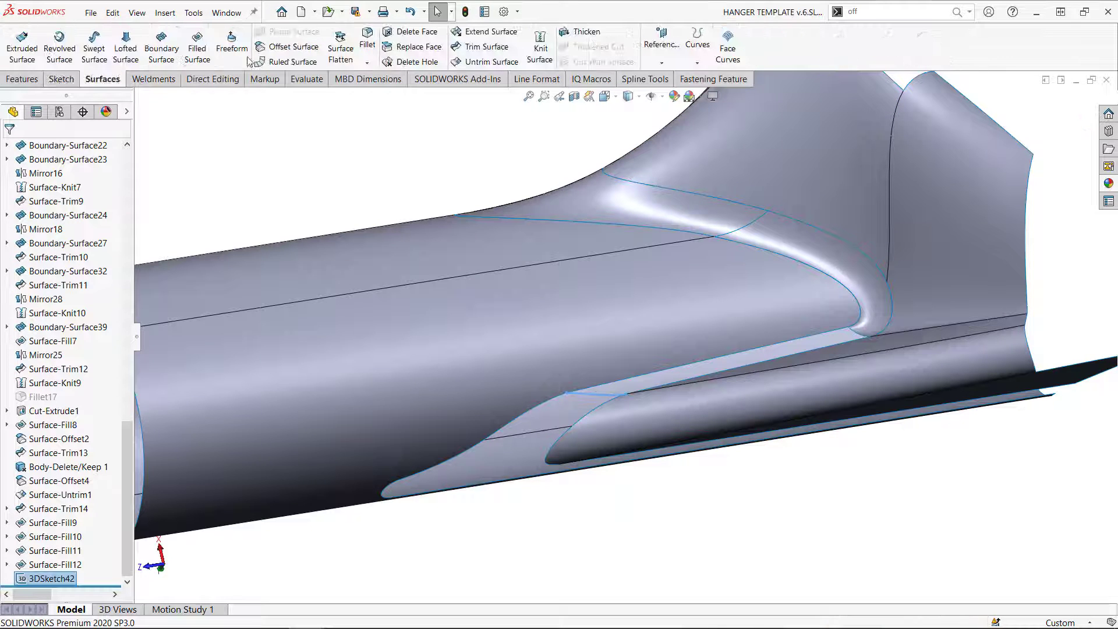
pyautogui.click(196, 47)
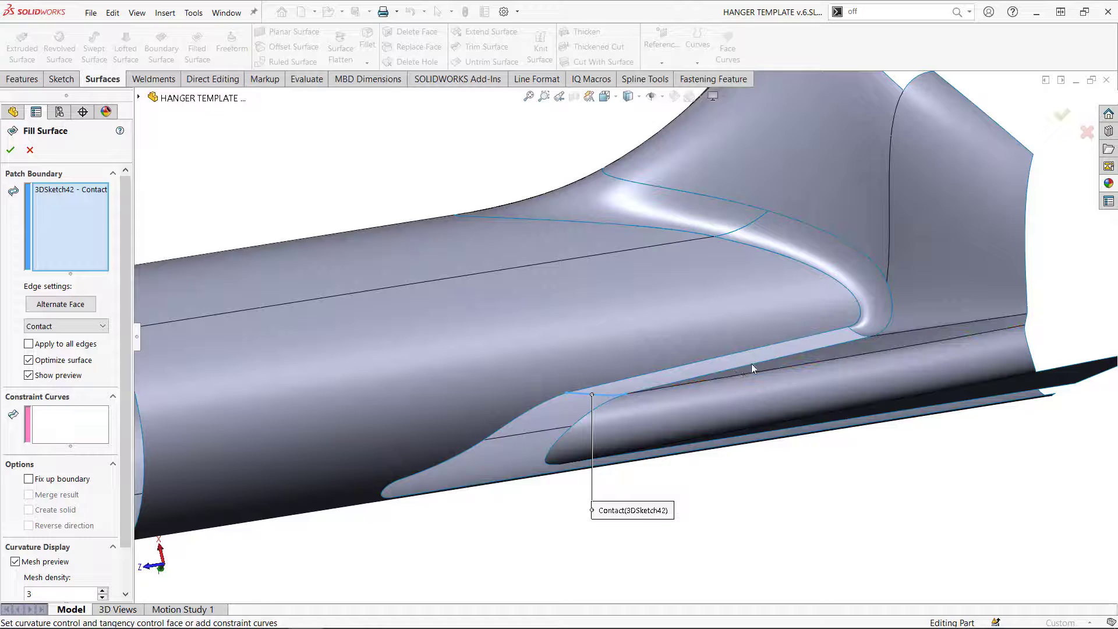
pyautogui.scroll(-3, 751, 365)
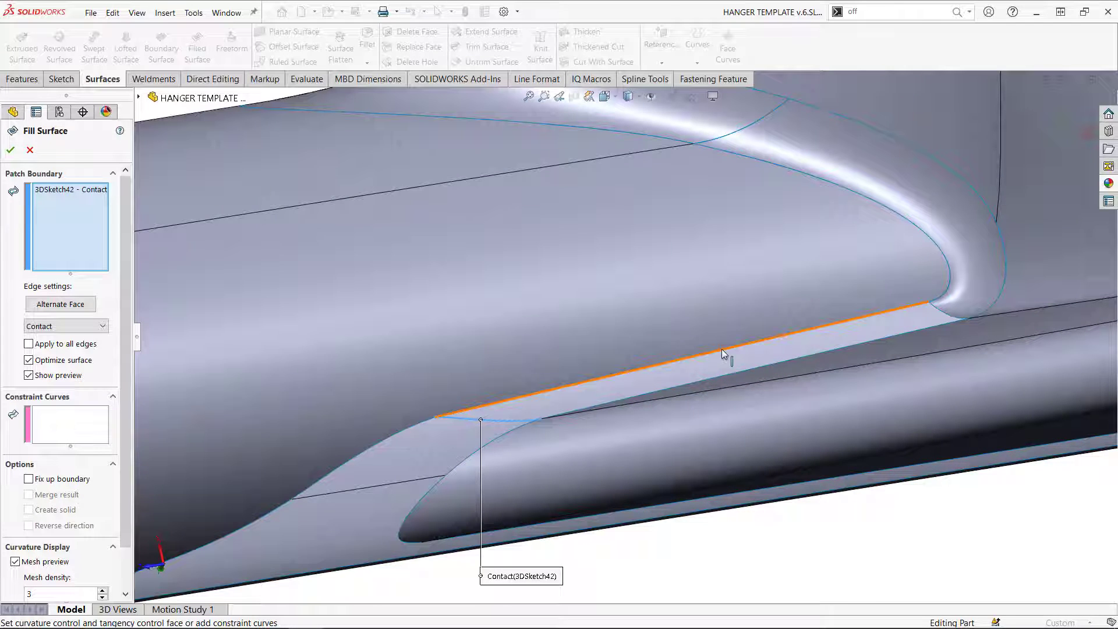
pyautogui.click(721, 350)
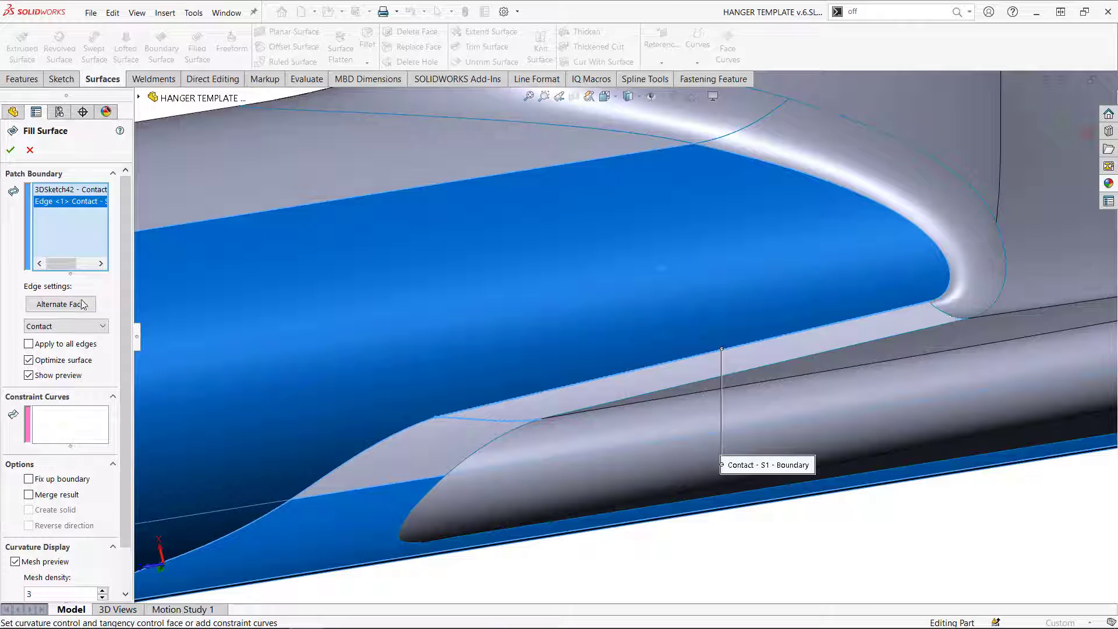
pyautogui.click(65, 326)
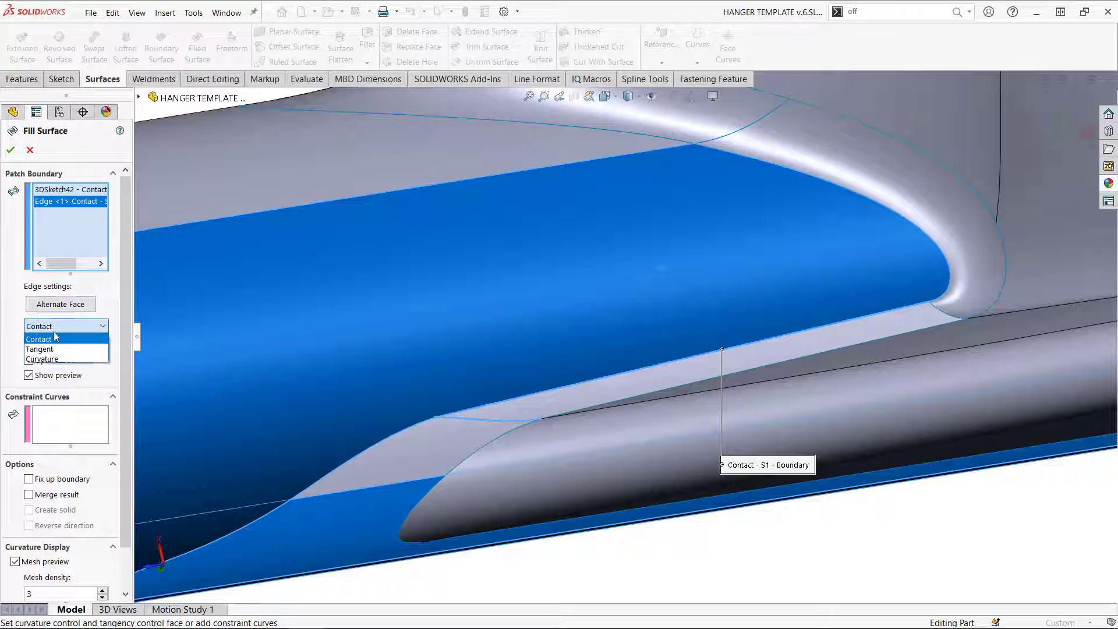
pyautogui.click(943, 318)
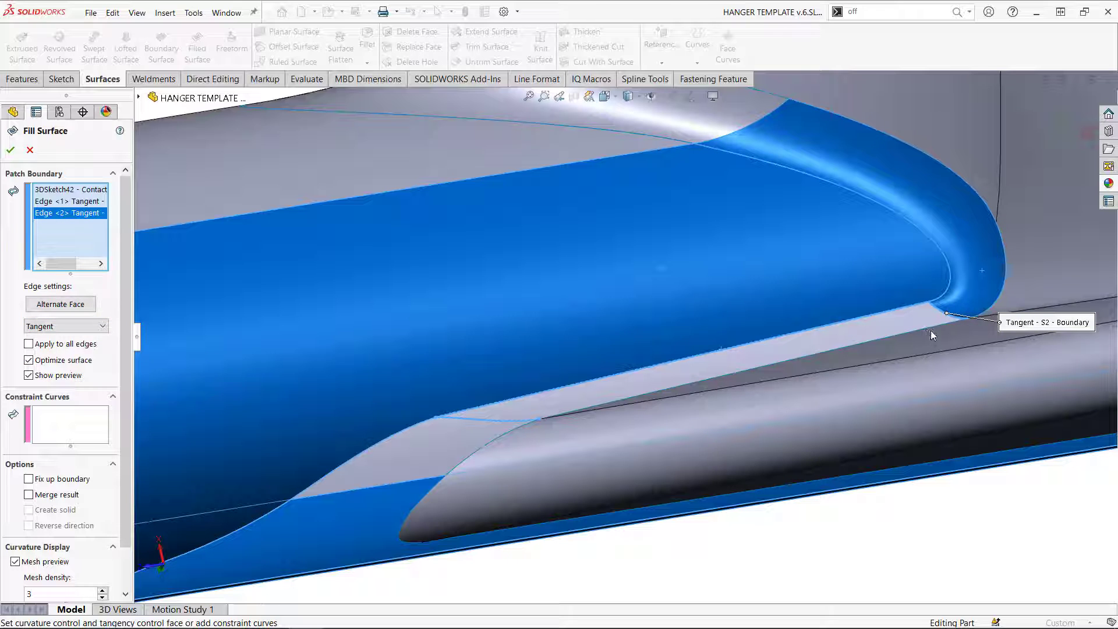
# Step: Add the side surface's long edge as a Tangent boundary, turn off Optimize surface and create the filled surface
pyautogui.moveTo(634, 446); pyautogui.dragTo(602, 369, button='middle')
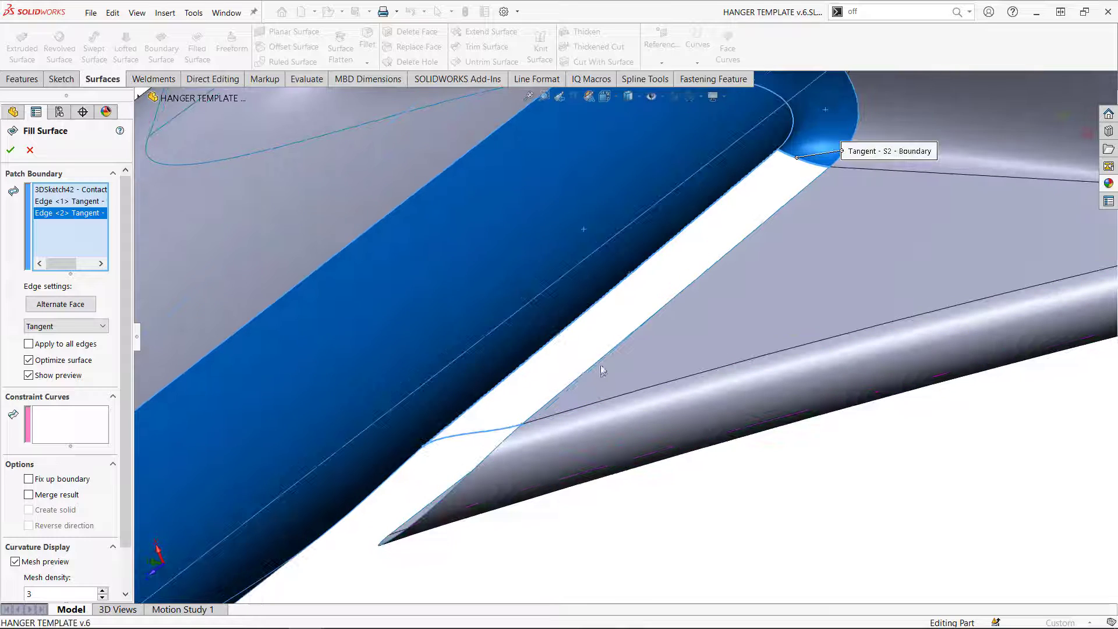
pyautogui.click(600, 359)
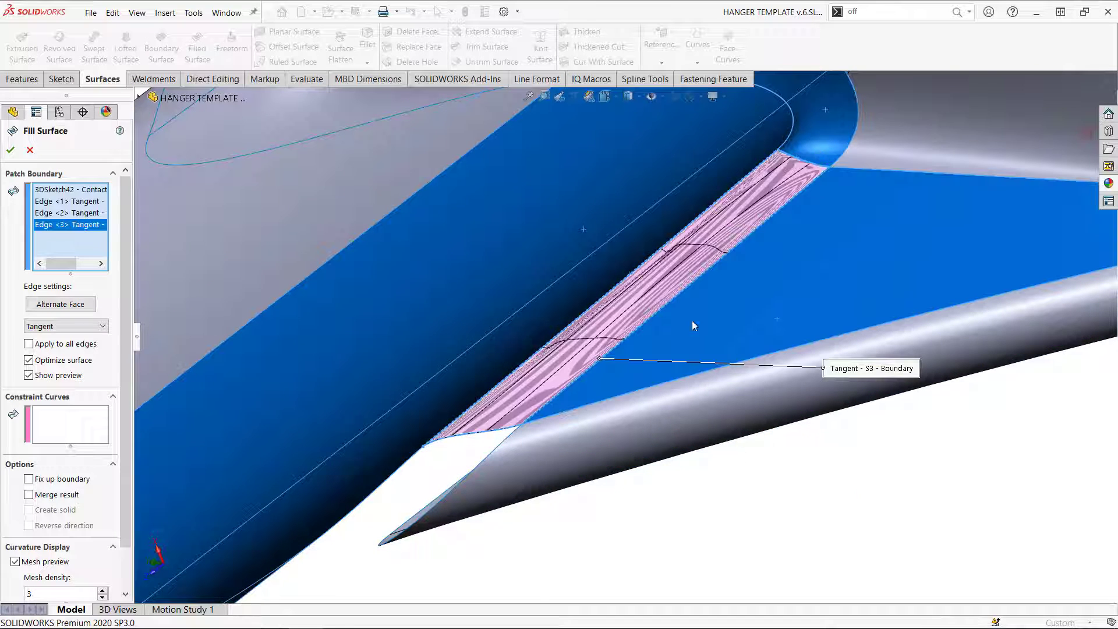
pyautogui.click(52, 360)
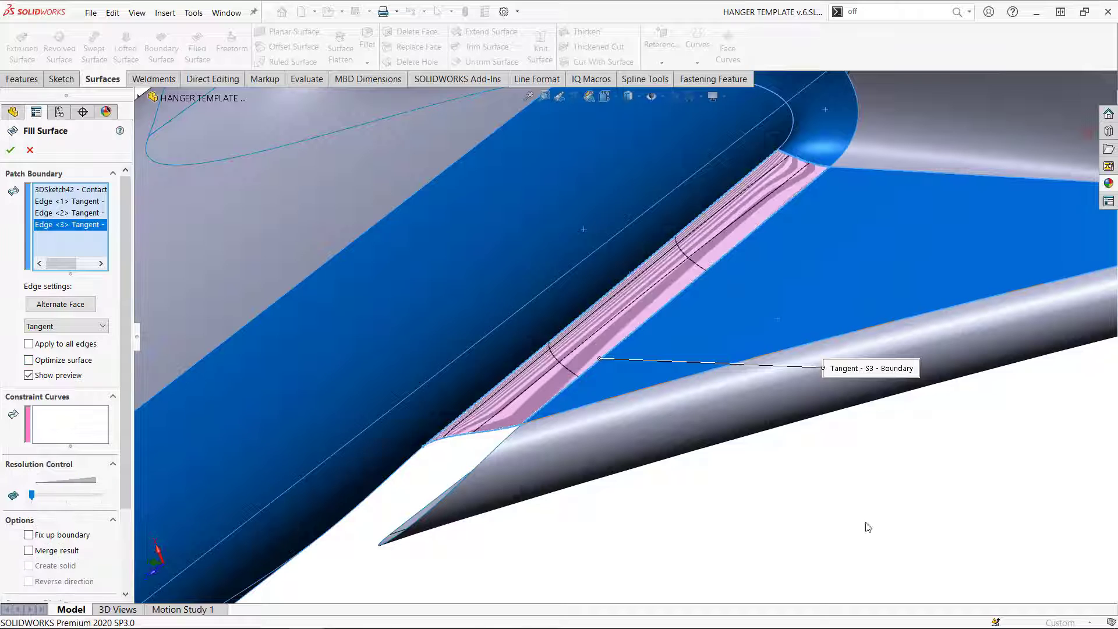
pyautogui.moveTo(933, 544); pyautogui.dragTo(885, 449, button='middle')
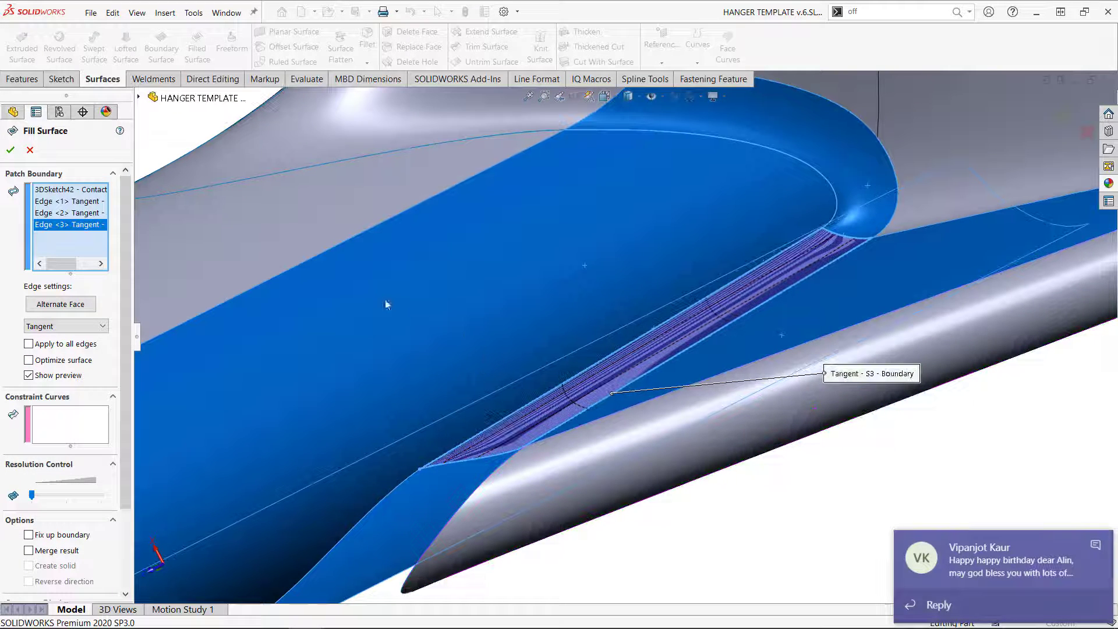
pyautogui.moveTo(1030, 562)
pyautogui.click(1098, 547)
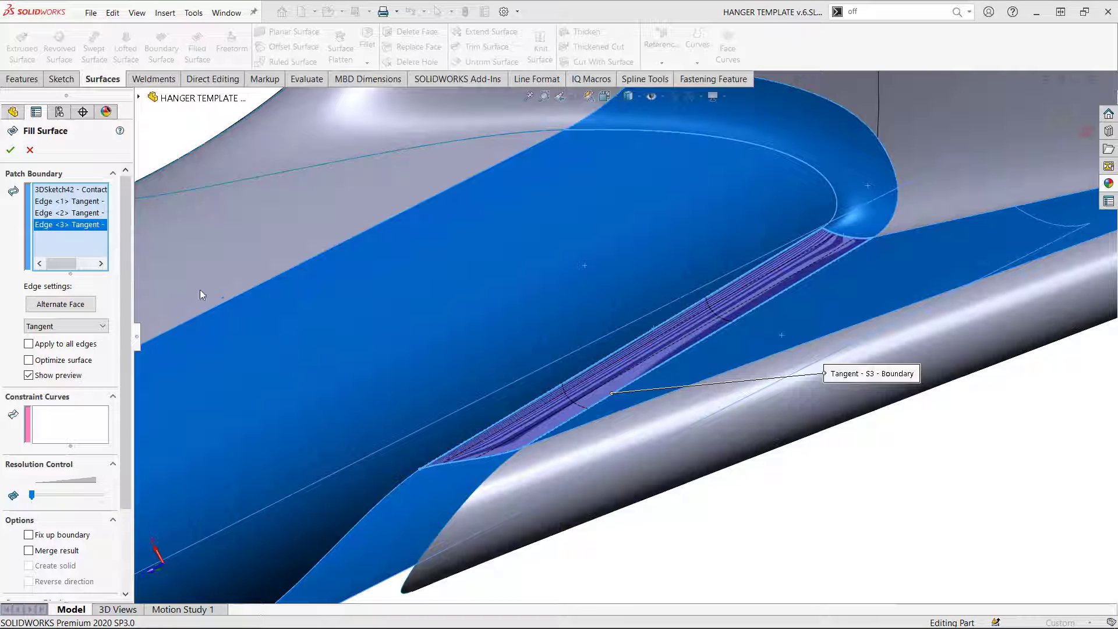
pyautogui.click(9, 150)
# Step: In a new 3D sketch, draw a two-point spline from the flat side surface's rear lower corner to the rear end of the tube's lower cutout edge
pyautogui.scroll(5, 569, 264)
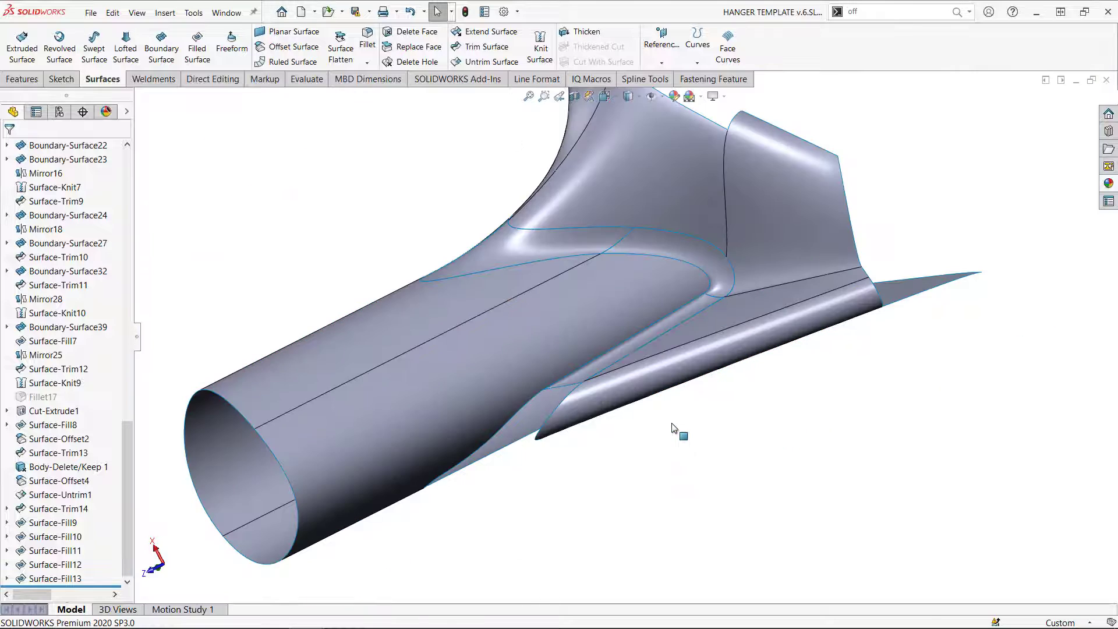
pyautogui.moveTo(649, 379); pyautogui.dragTo(593, 442, button='middle')
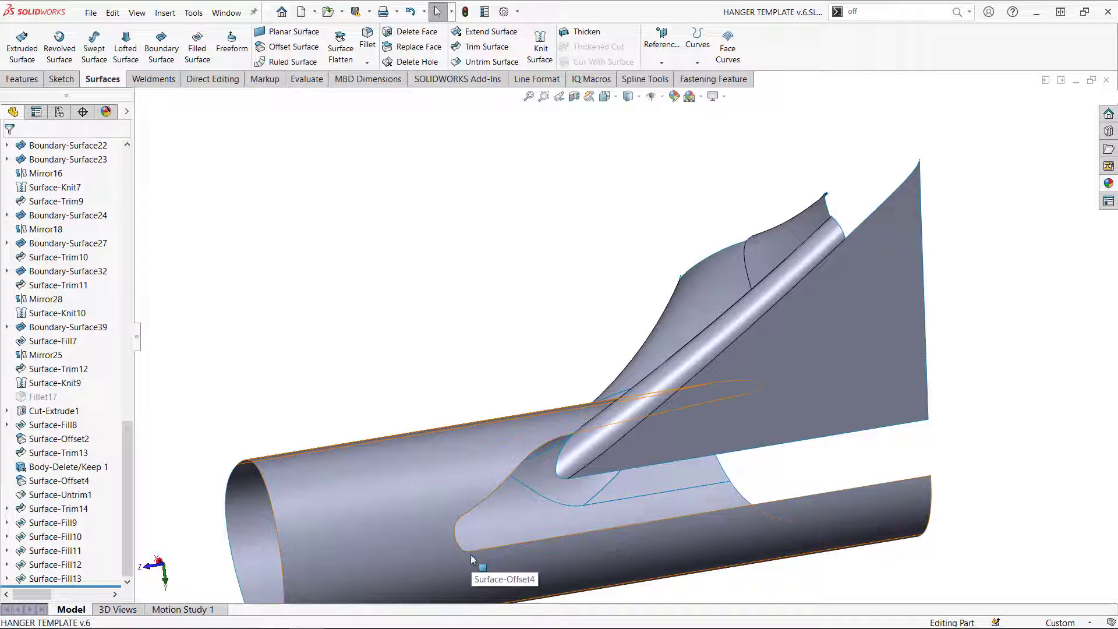
pyautogui.moveTo(616, 460); pyautogui.dragTo(684, 408, button='middle')
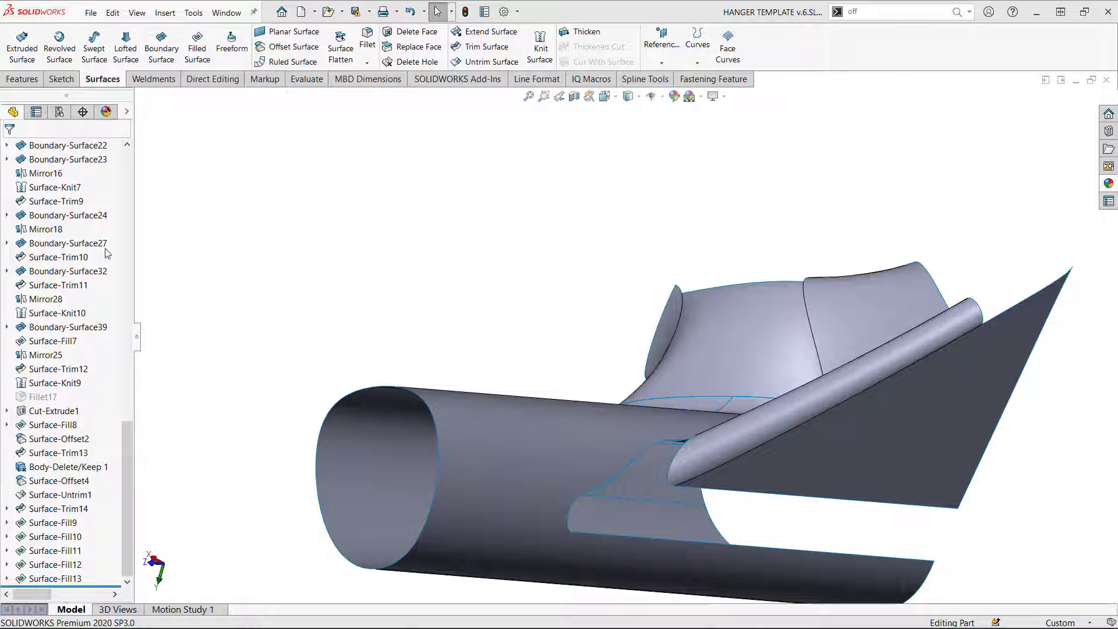
pyautogui.click(62, 79)
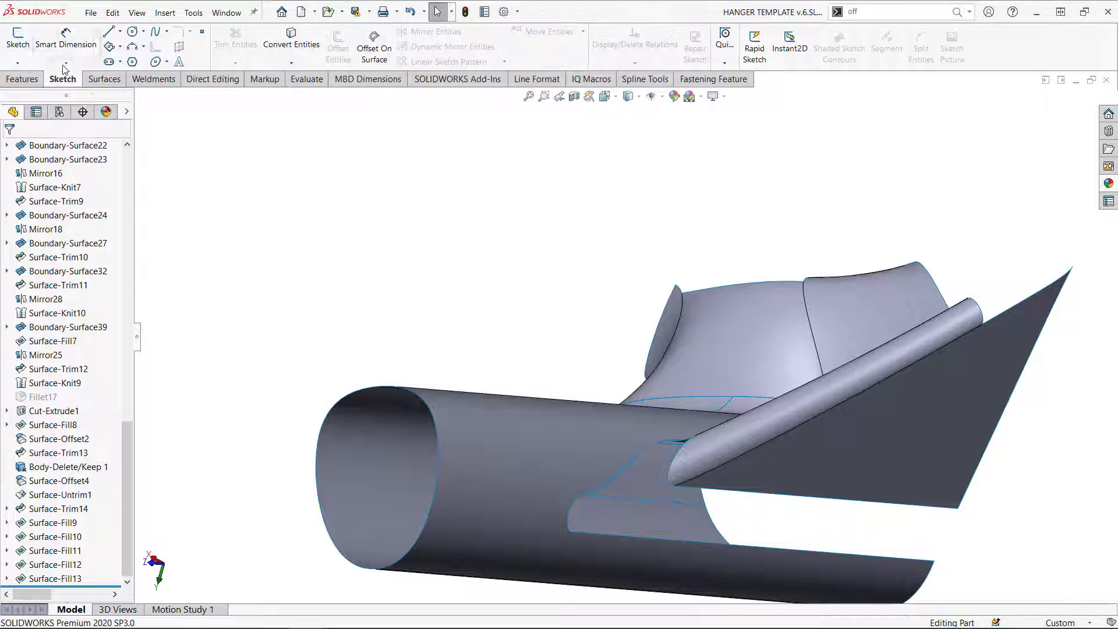
pyautogui.click(18, 63)
pyautogui.click(42, 92)
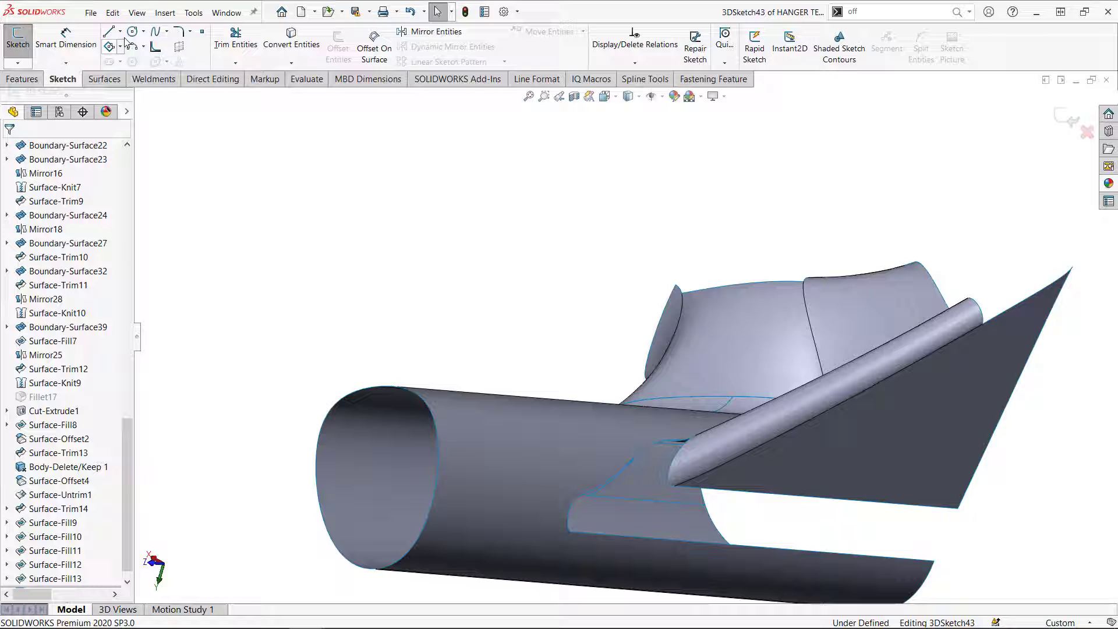
pyautogui.click(157, 35)
pyautogui.click(957, 508)
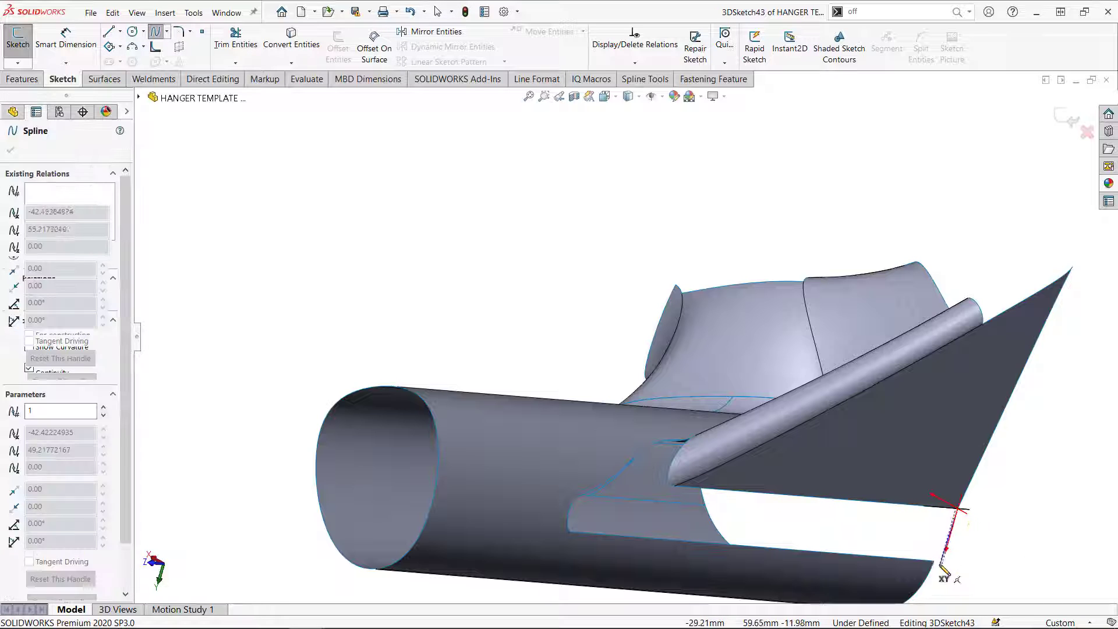
pyautogui.click(934, 560)
pyautogui.press('Escape')
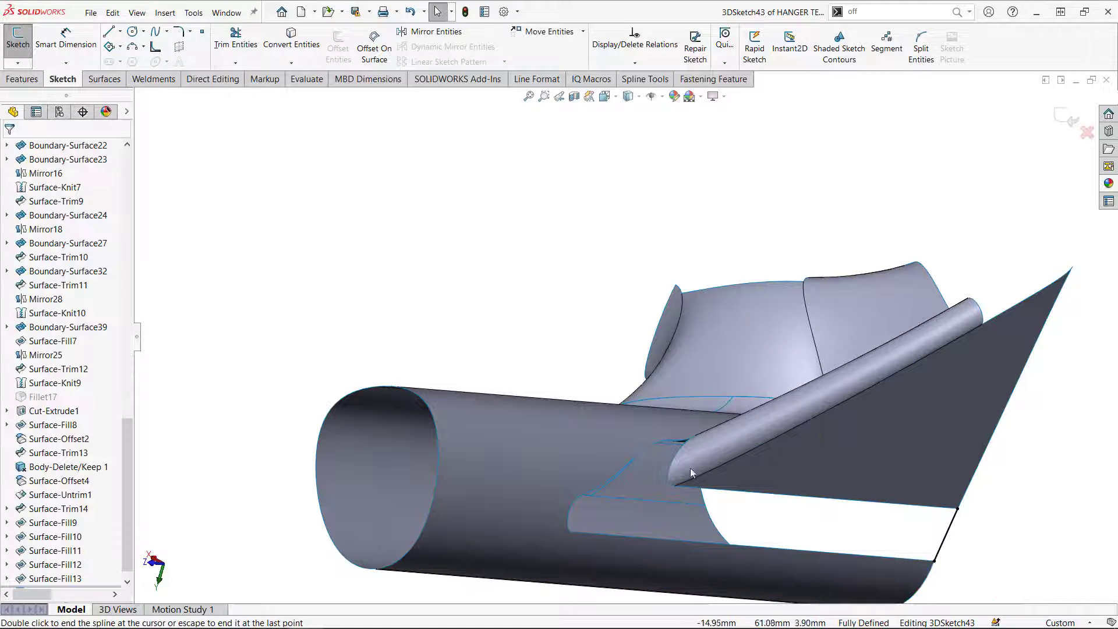
# Step: Draw a second two-point spline from the flat side surface's front corner to the front end of the tube's lower straight cutout edge
pyautogui.click(153, 34)
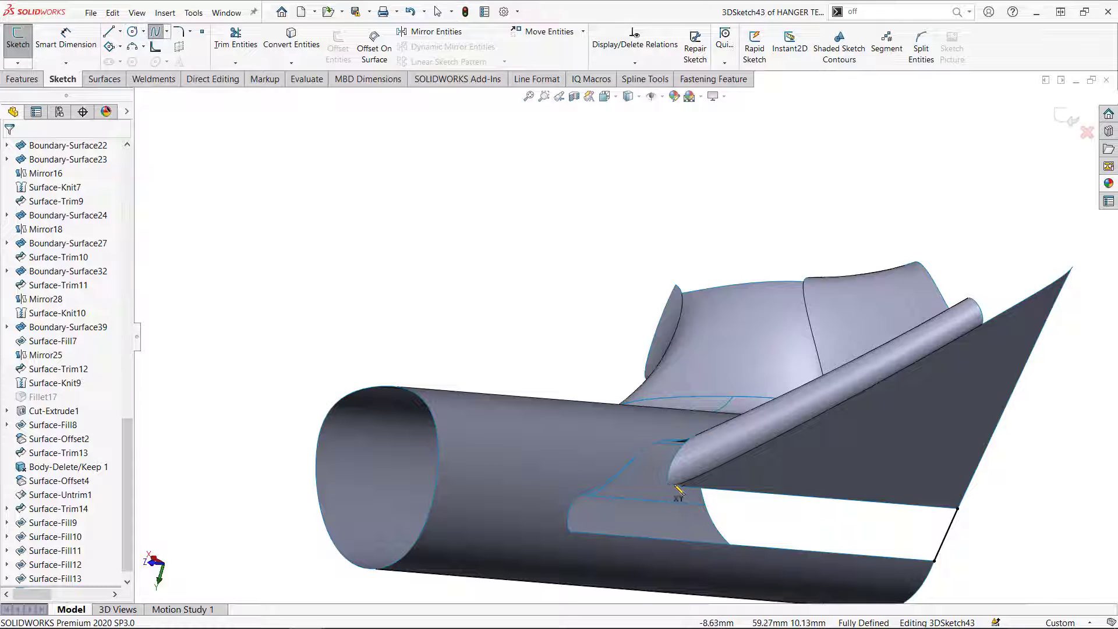
pyautogui.click(578, 532)
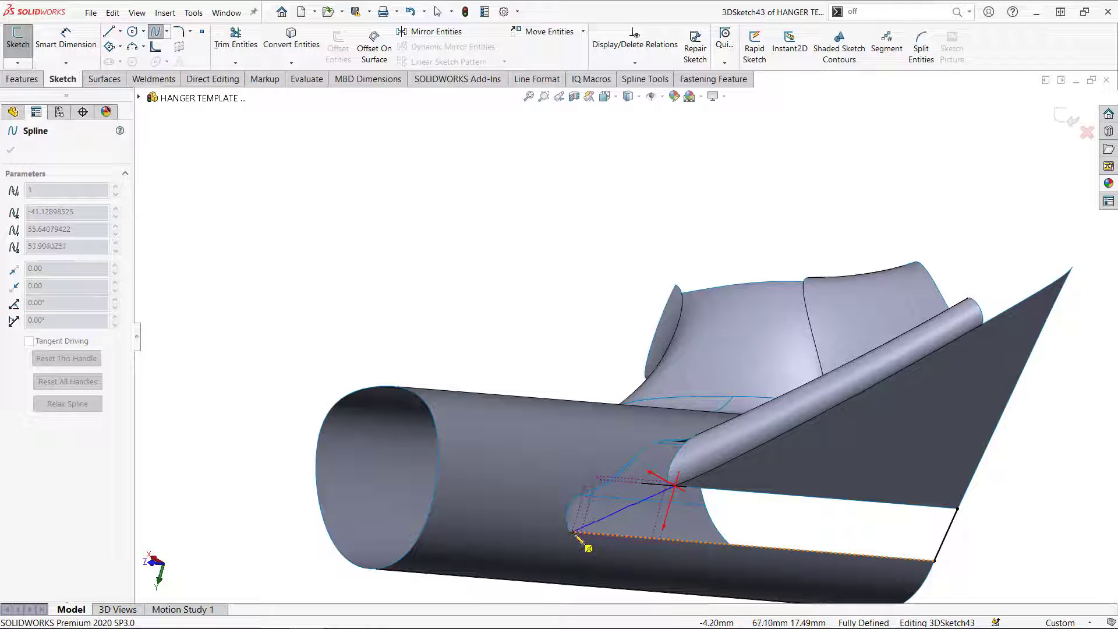
pyautogui.scroll(-5, 579, 534)
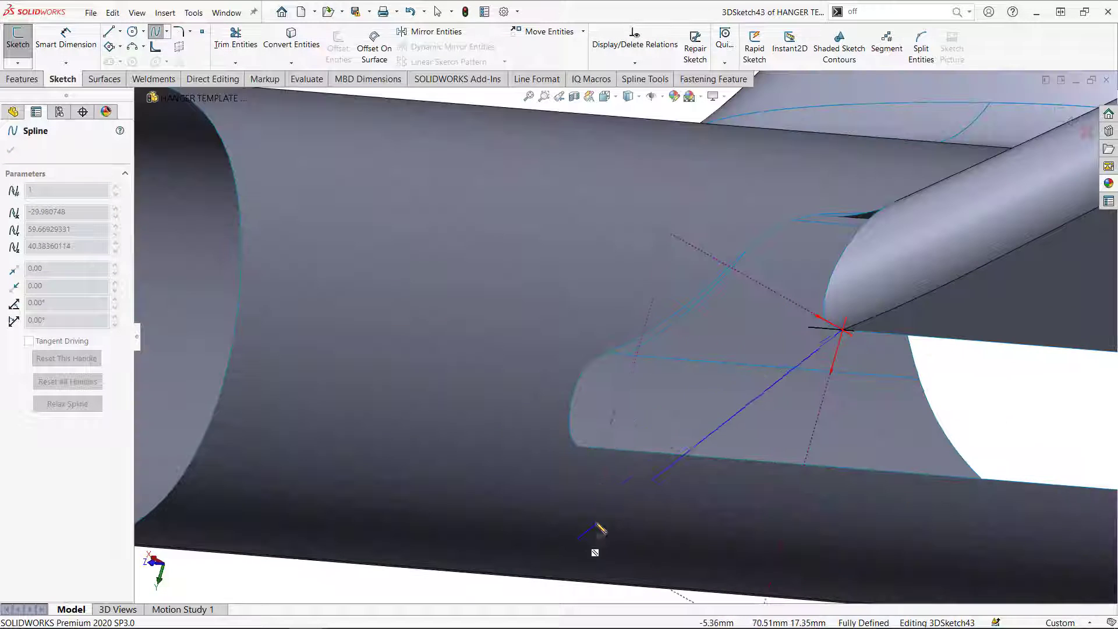
pyautogui.doubleClick(581, 447)
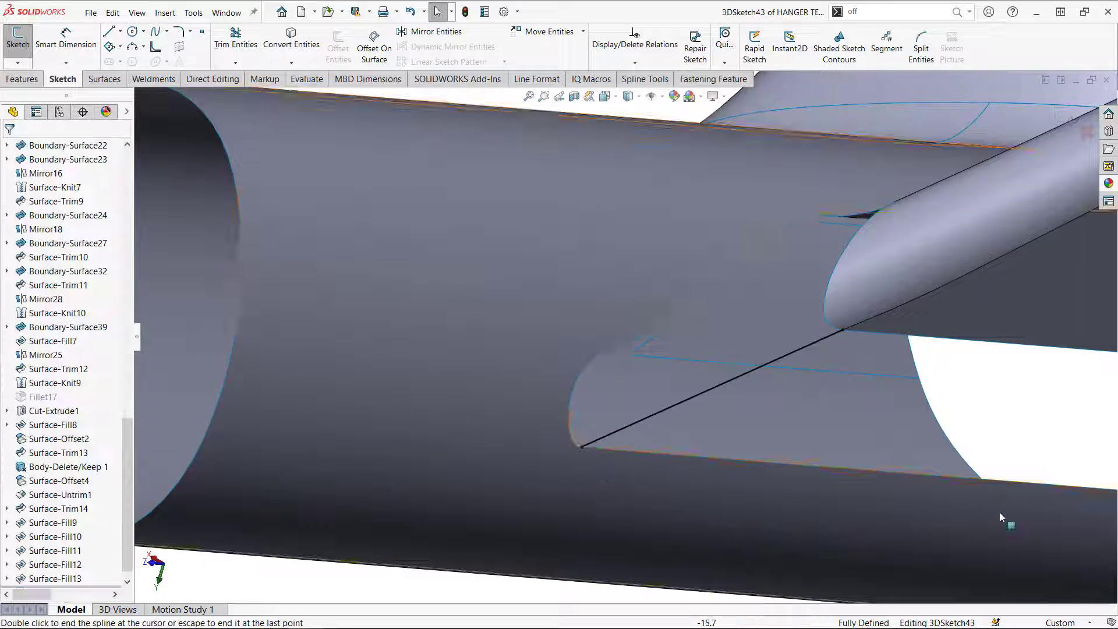
# Step: Make the rear spline tangent to the flat side surface's rear edge and to the tube's curved rear end edge
pyautogui.scroll(5, 1000, 512)
pyautogui.click(931, 374)
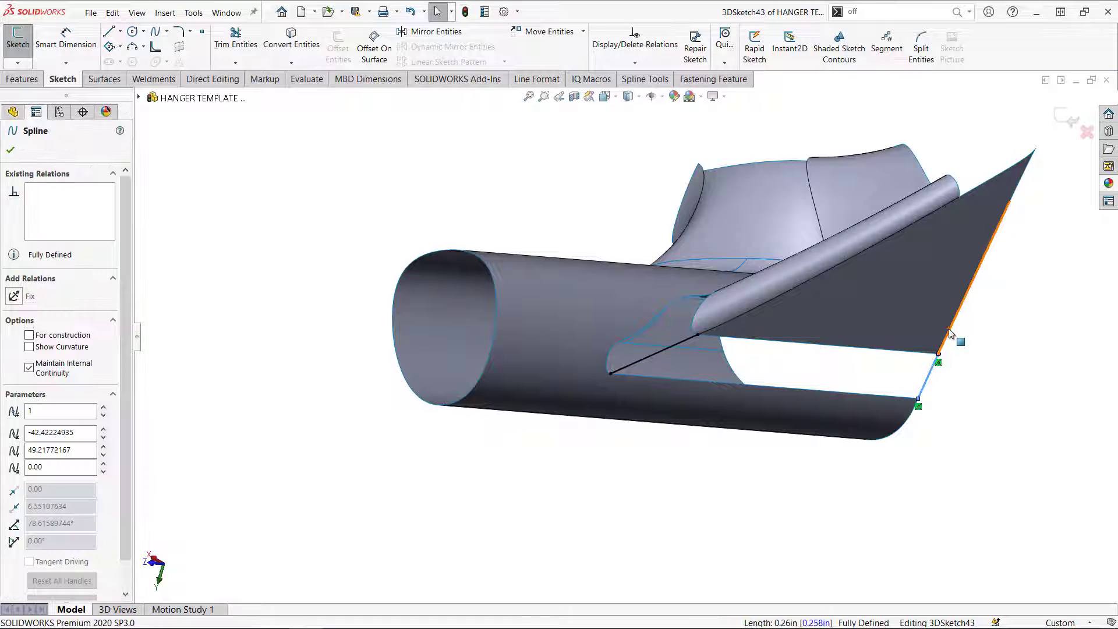
pyautogui.keyDown('ctrl'); pyautogui.click(949, 330); pyautogui.keyUp('ctrl')
pyautogui.click(964, 259)
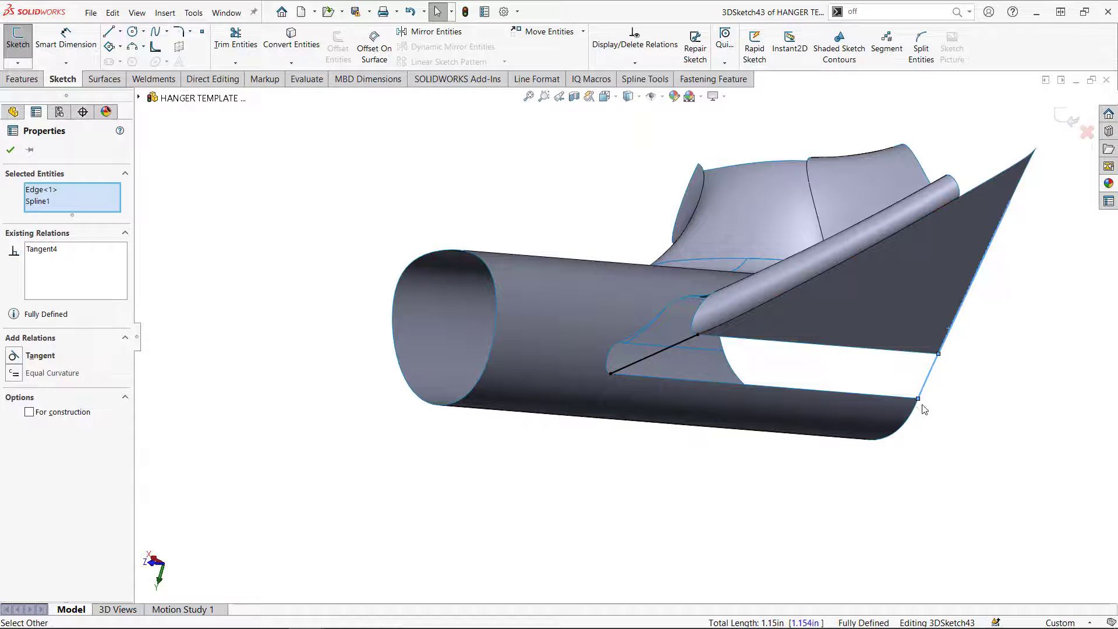
pyautogui.click(917, 413)
pyautogui.click(927, 381)
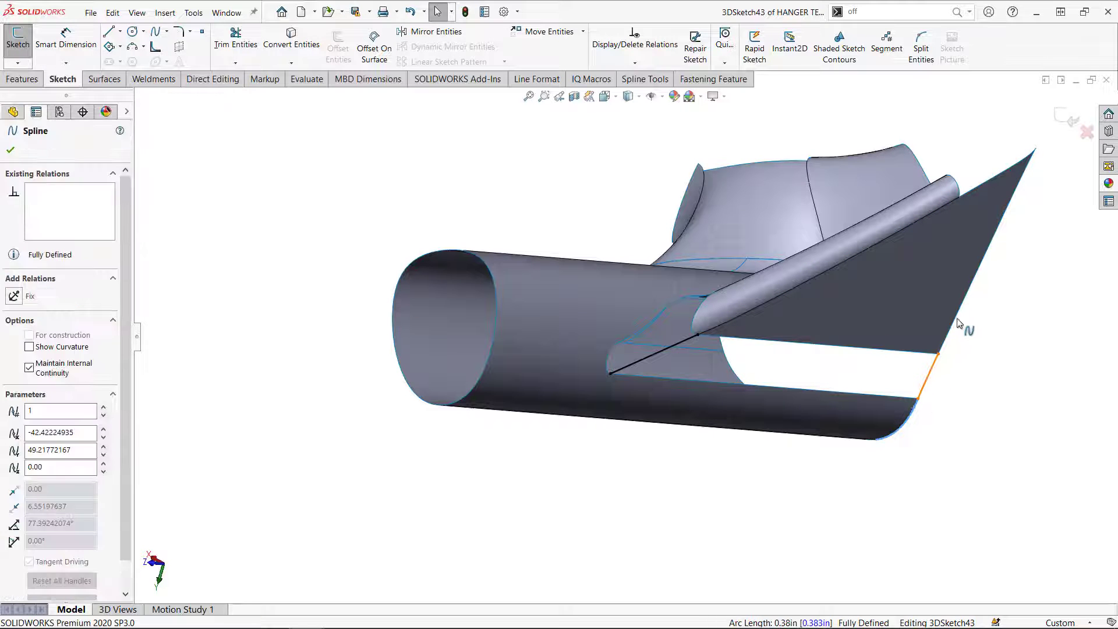
pyautogui.keyDown('ctrl'); pyautogui.click(951, 324); pyautogui.keyUp('ctrl')
pyautogui.click(955, 317)
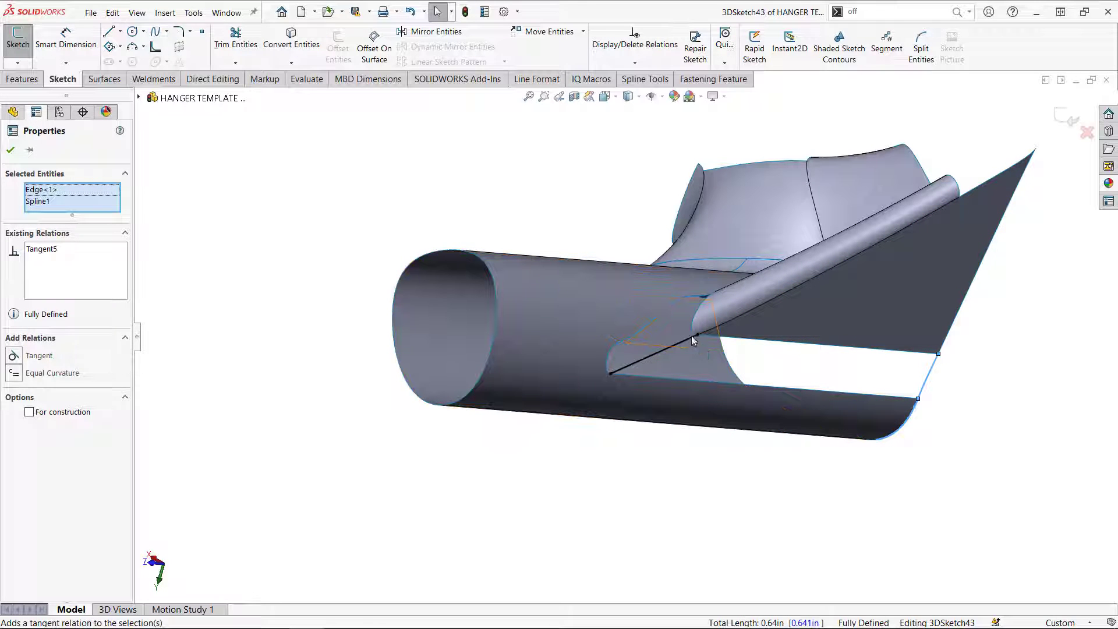
pyautogui.click(718, 330)
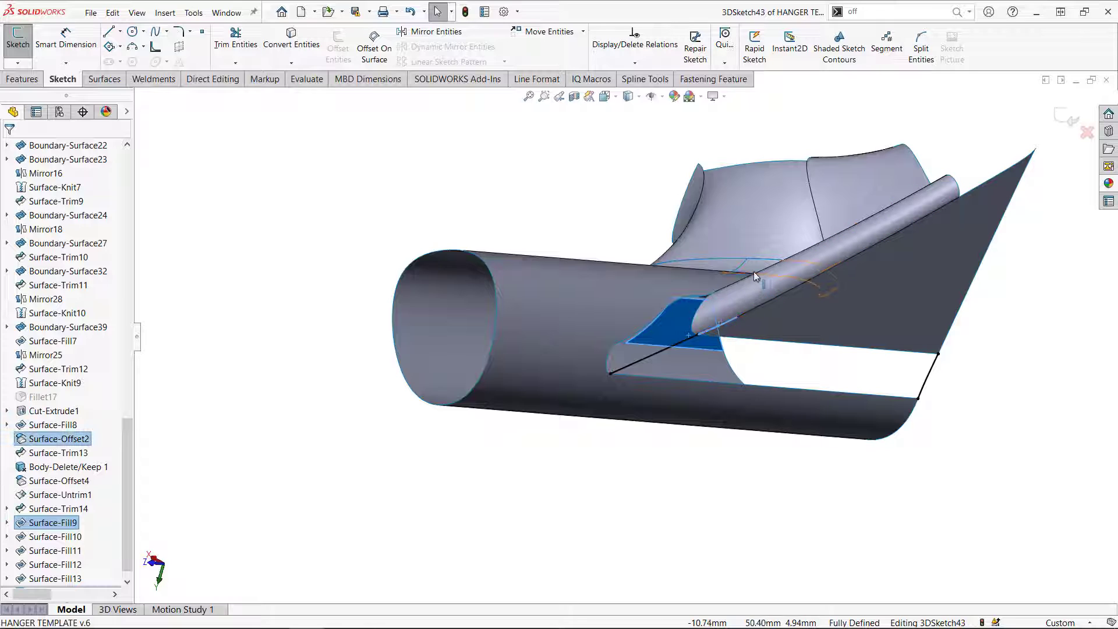
pyautogui.keyDown('ctrl'); pyautogui.click(668, 345); pyautogui.keyUp('ctrl')
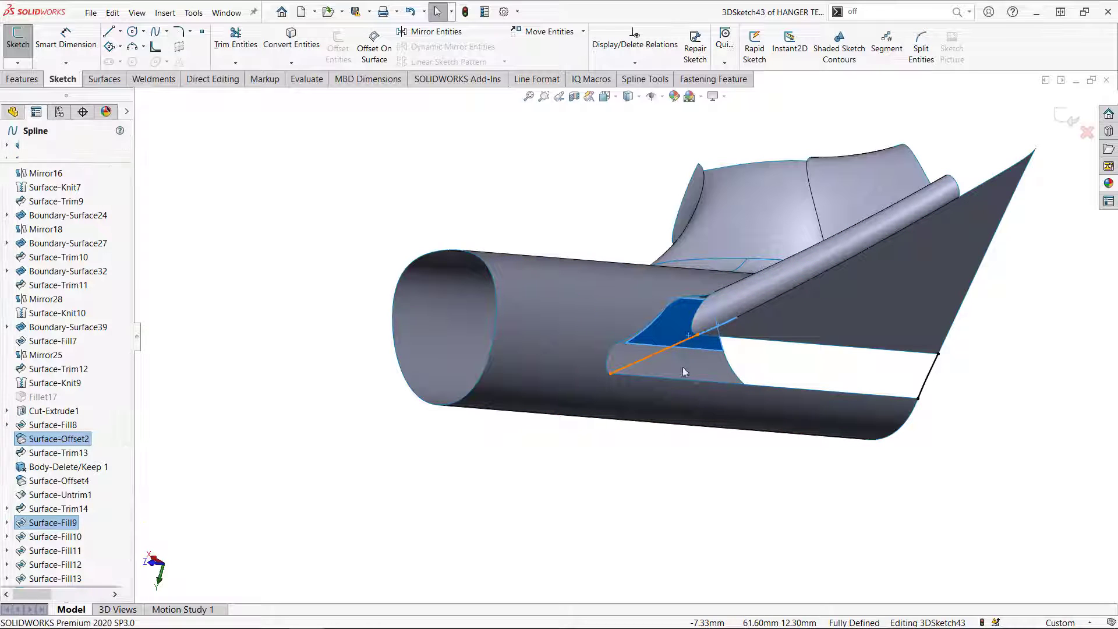
pyautogui.click(263, 349)
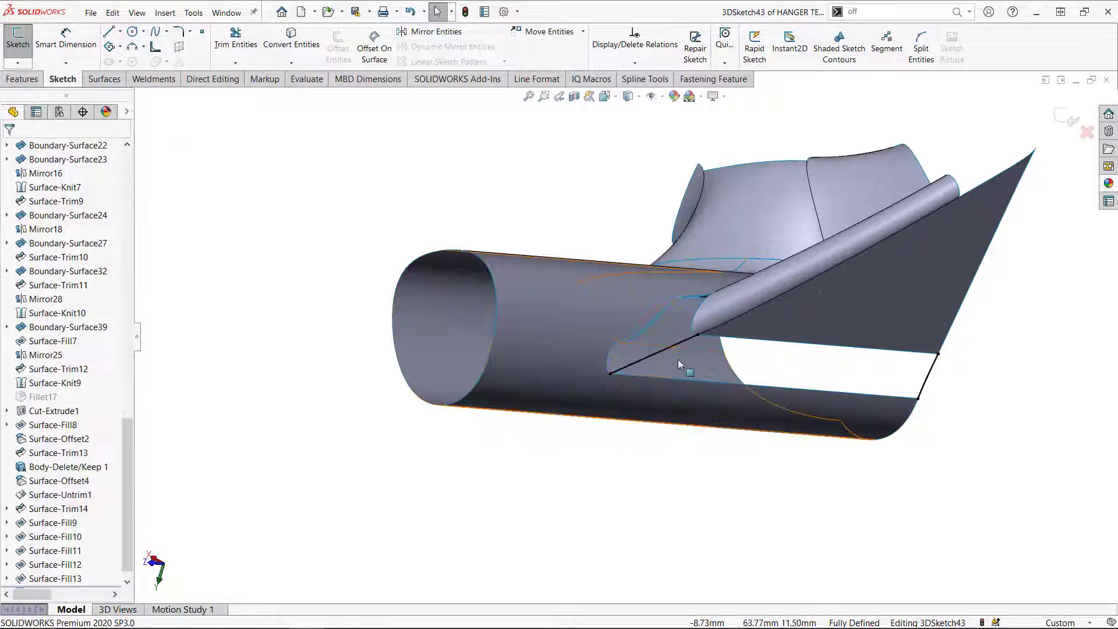
# Step: Make the front spline tangent to the edge between the rounded lip and the flat side surface
pyautogui.click(683, 340)
pyautogui.keyDown('ctrl'); pyautogui.click(732, 322); pyautogui.keyUp('ctrl')
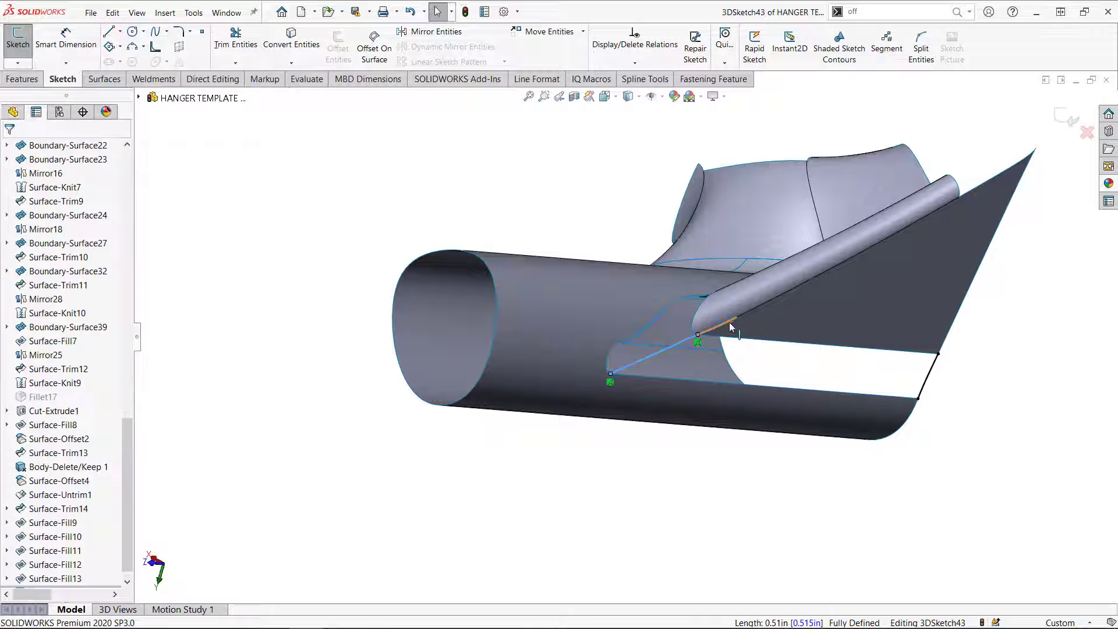
pyautogui.click(764, 253)
pyautogui.scroll(-3, 650, 358)
pyautogui.press('Escape')
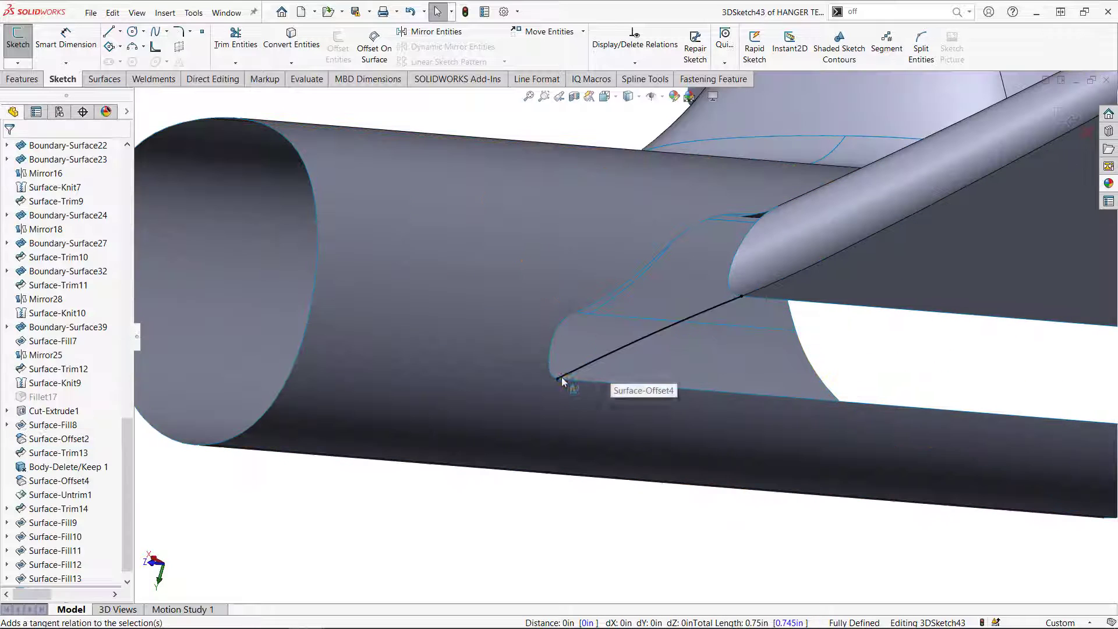
# Step: Add a tangent face relation between the rear spline and the tube's outer face at the cutout's rear end
pyautogui.click(557, 377)
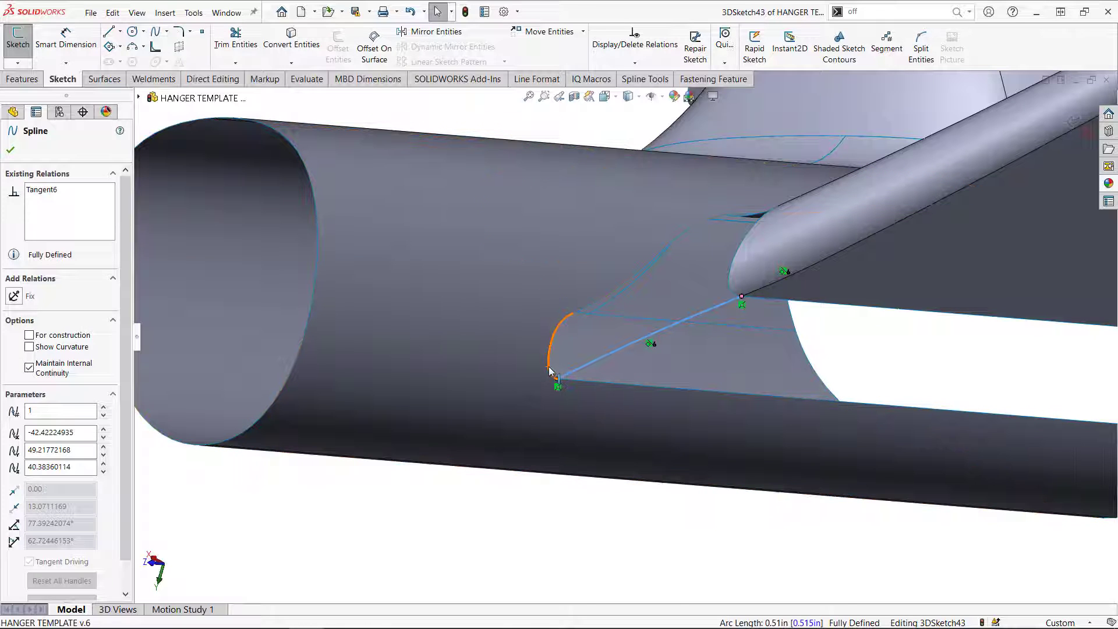
pyautogui.keyDown('ctrl'); pyautogui.click(550, 370); pyautogui.keyUp('ctrl')
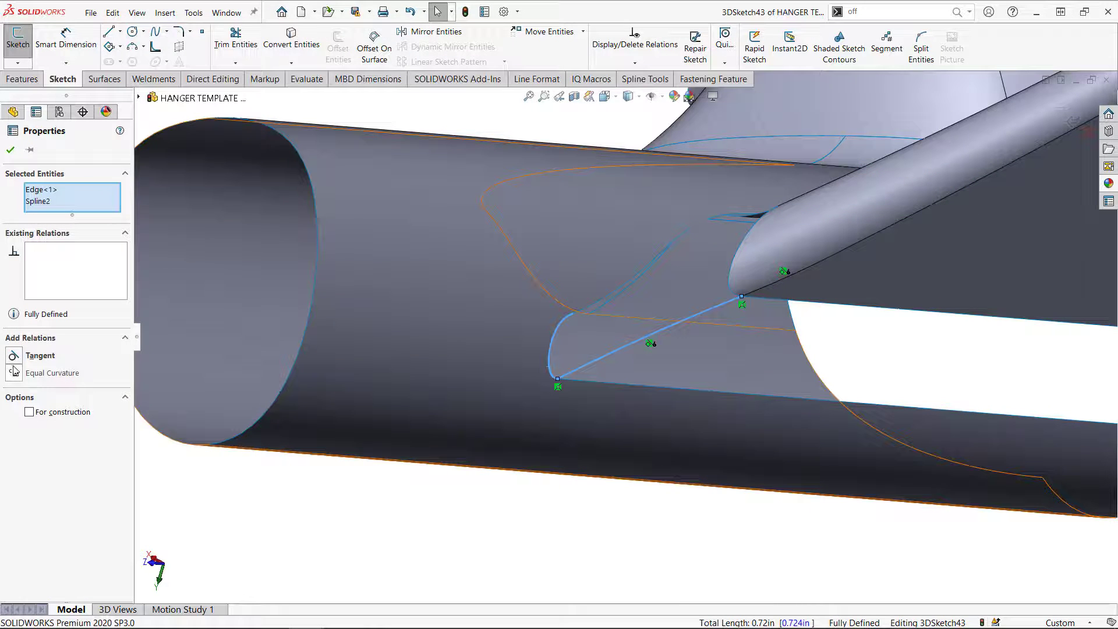
pyautogui.keyDown('ctrl'); pyautogui.click(410, 391); pyautogui.keyUp('ctrl')
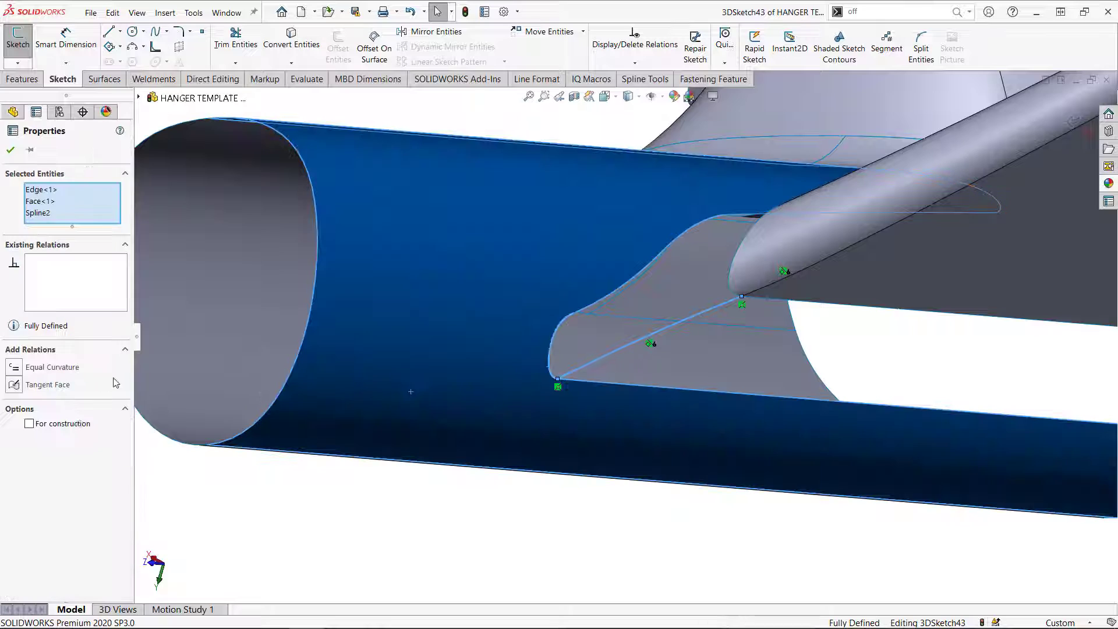
pyautogui.click(17, 387)
pyautogui.click(609, 546)
pyautogui.scroll(5, 625, 547)
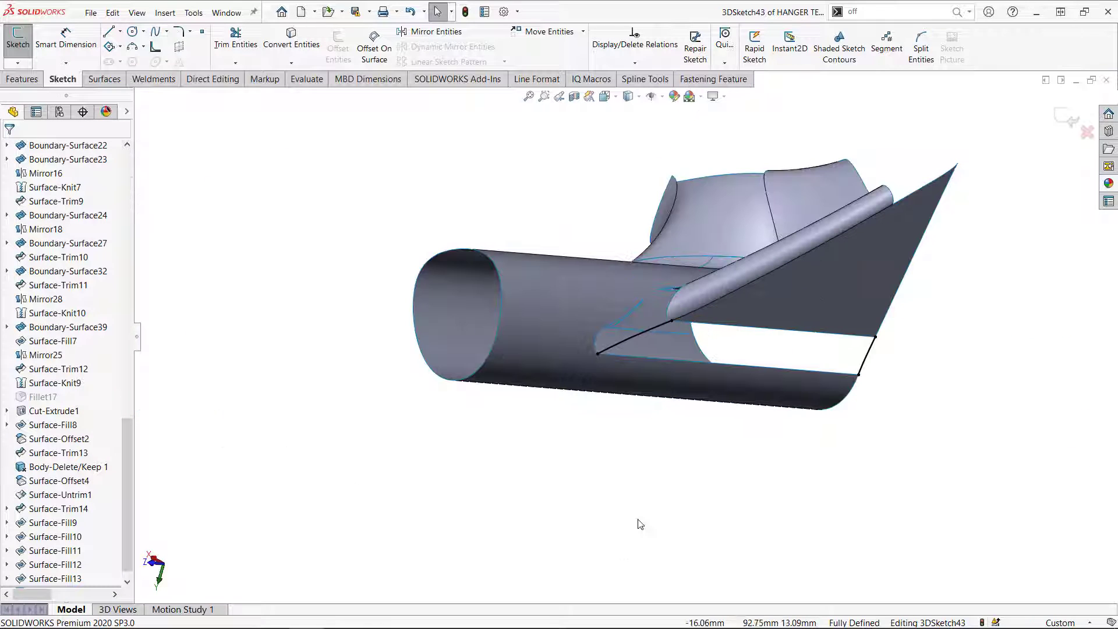
# Step: Exit the 3D sketch and fill the gap between the flat side surface and the tube's lower cutout edge, bounded by the splines, with Tangent contact on both edges
pyautogui.click(105, 79)
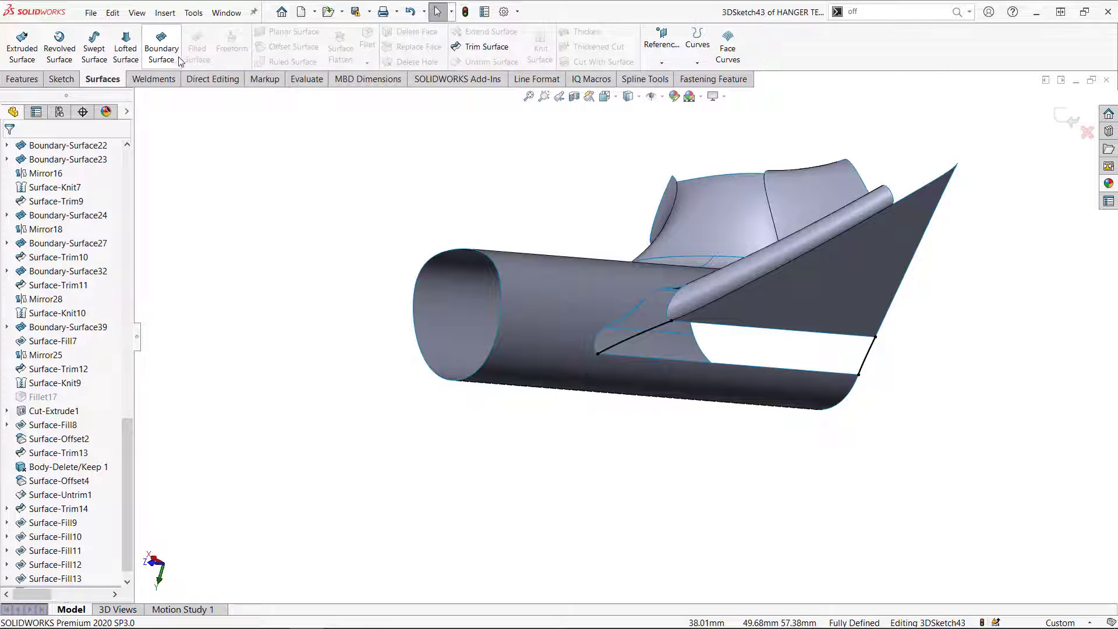
pyautogui.click(1067, 117)
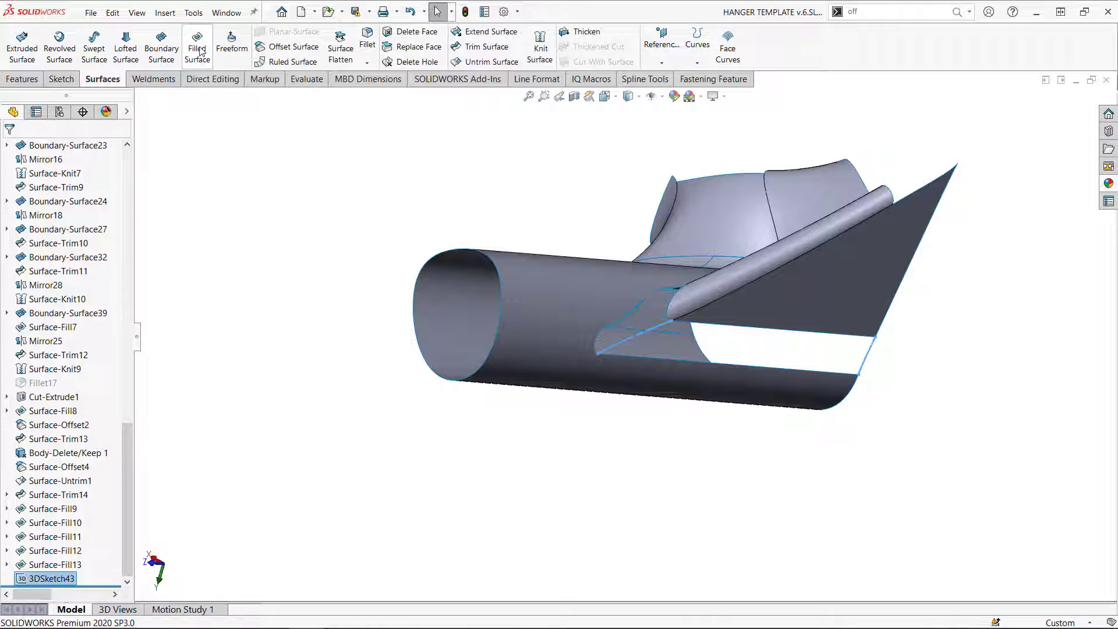
pyautogui.click(759, 329)
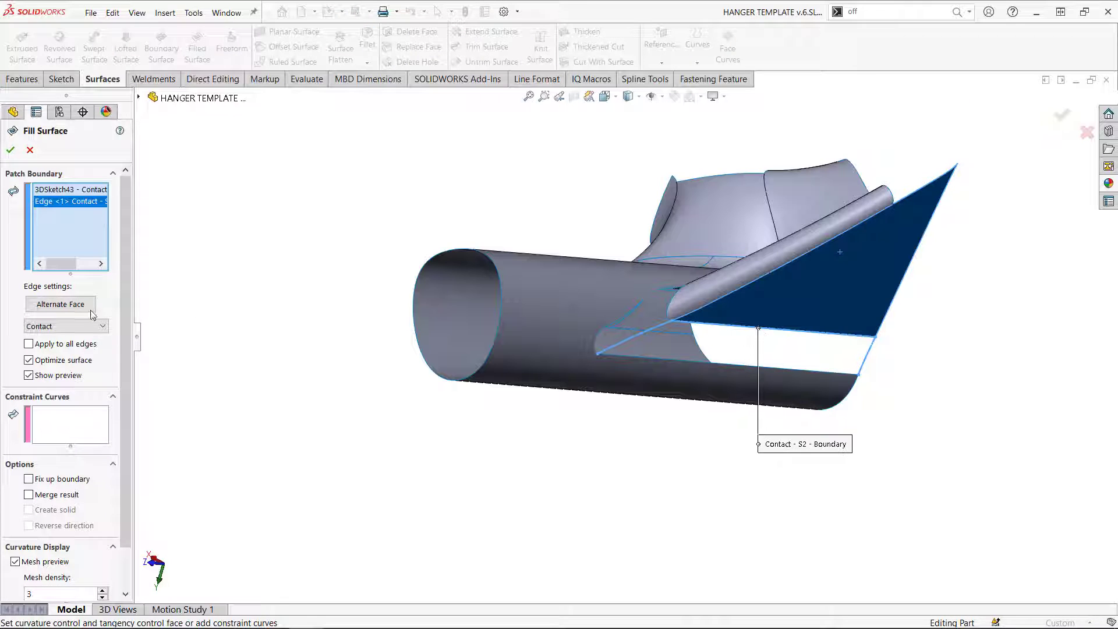
pyautogui.click(49, 327)
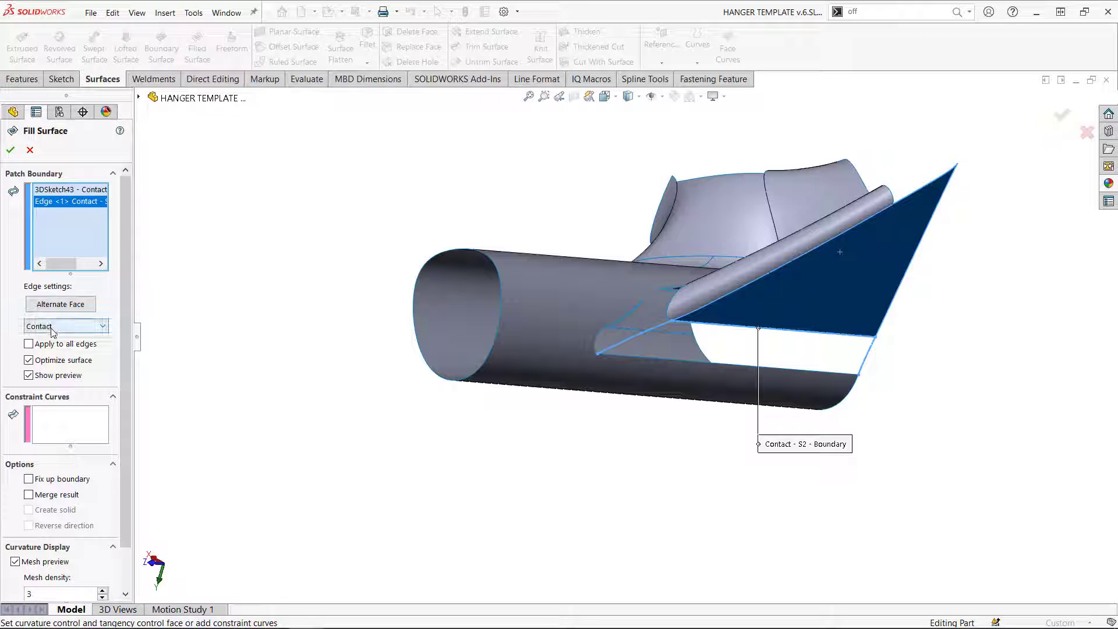
pyautogui.click(746, 367)
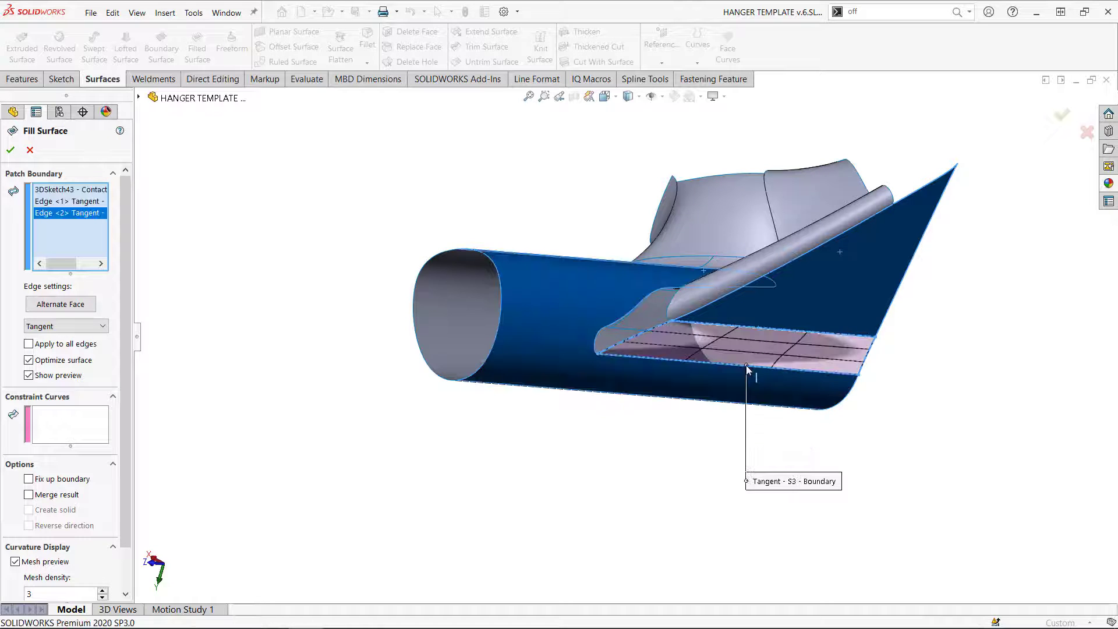
pyautogui.click(28, 360)
pyautogui.click(29, 360)
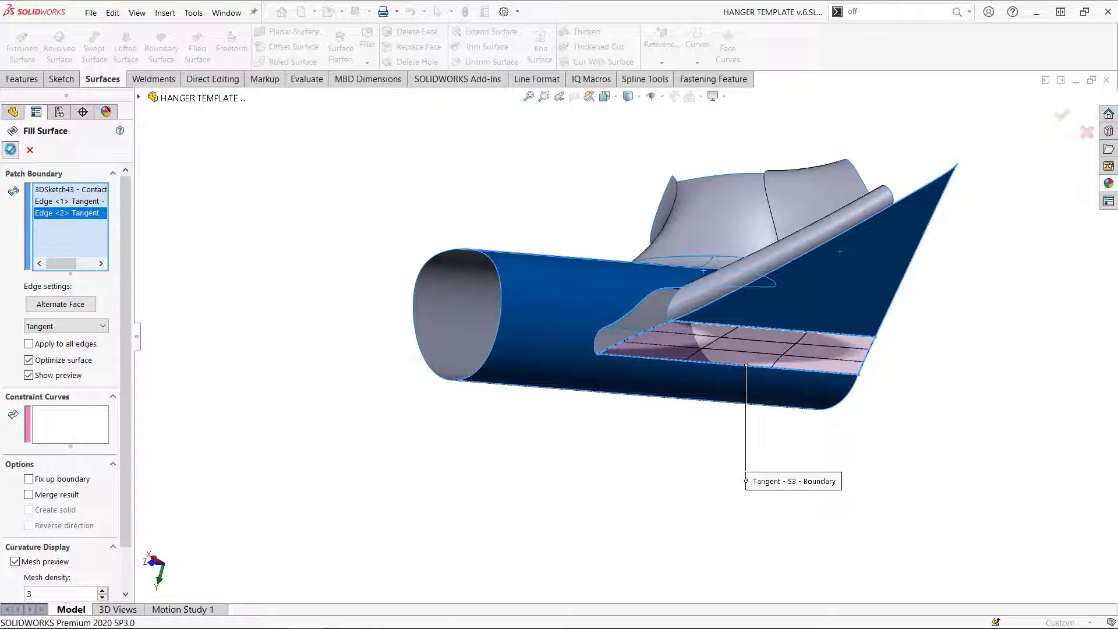
pyautogui.press('Return')
pyautogui.moveTo(602, 295); pyautogui.dragTo(639, 518, button='middle')
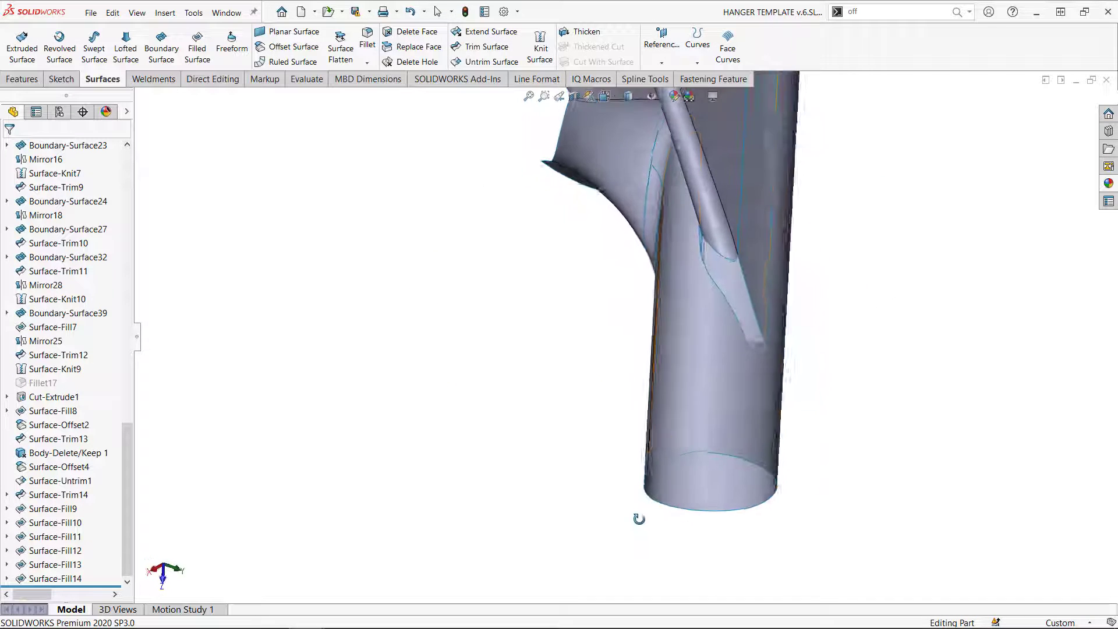
pyautogui.scroll(-3, 746, 257)
pyautogui.scroll(-4, 736, 182)
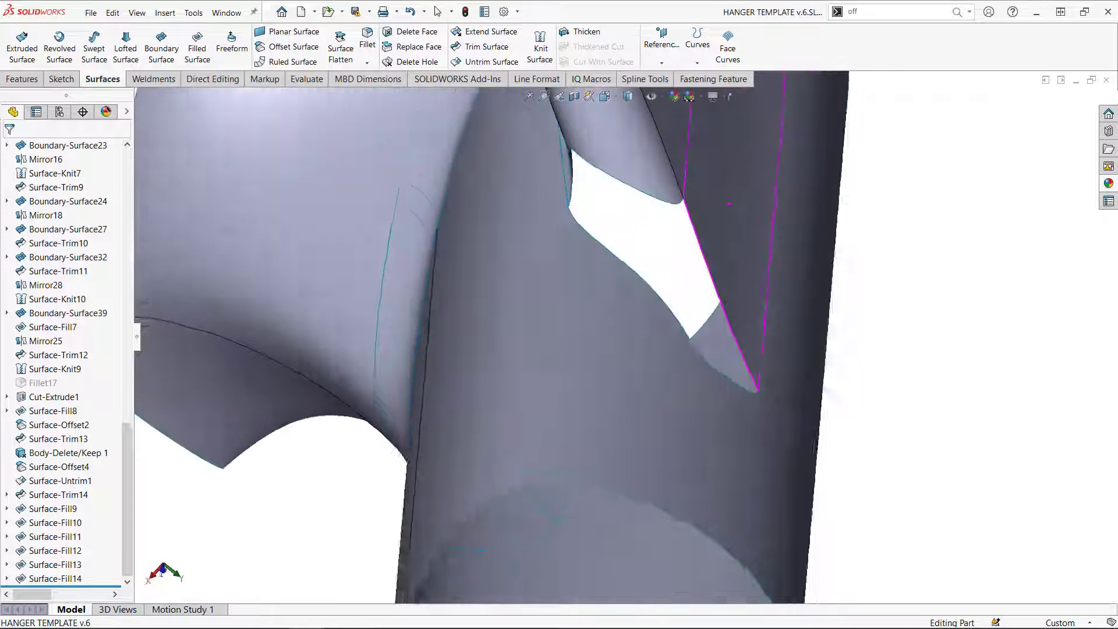
pyautogui.moveTo(729, 204); pyautogui.dragTo(577, 227, button='middle')
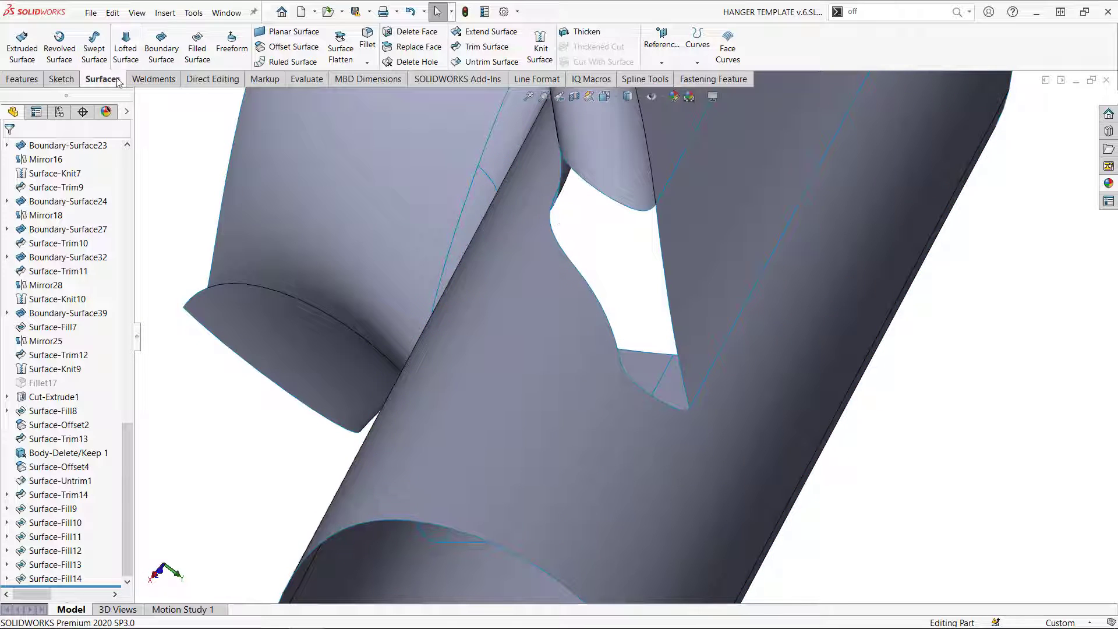
pyautogui.click(197, 51)
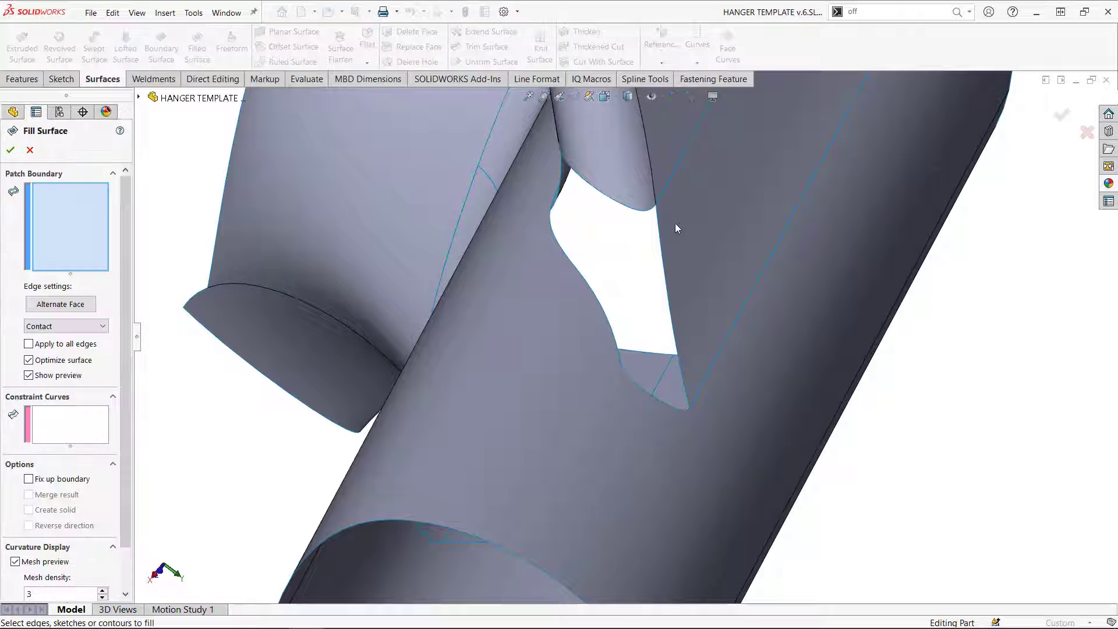
pyautogui.click(69, 326)
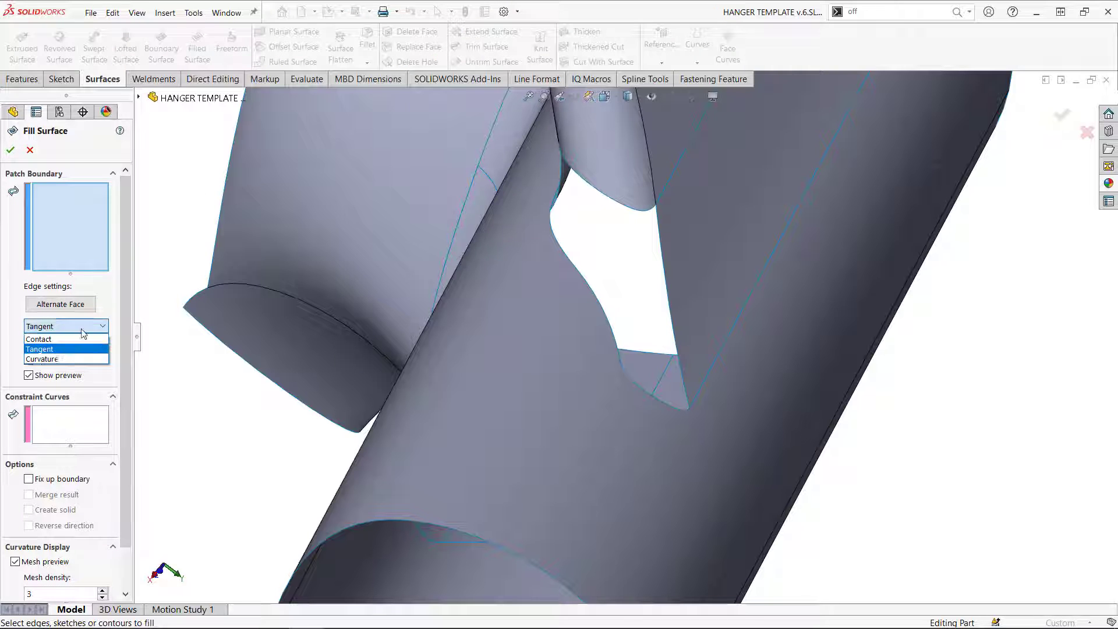
pyautogui.click(58, 346)
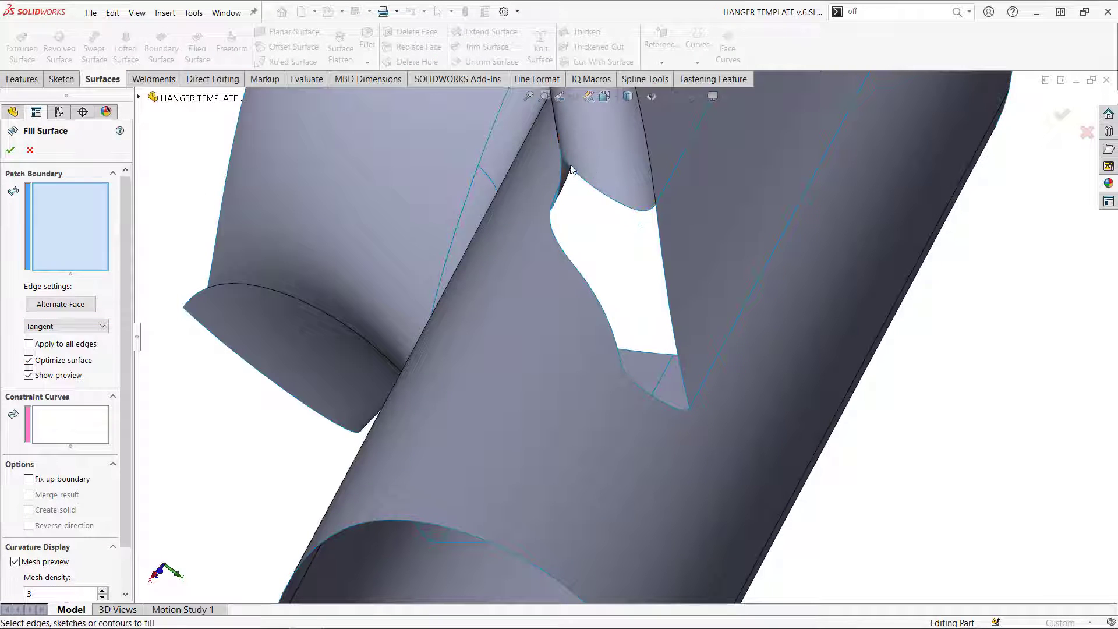
pyautogui.scroll(3, 593, 286)
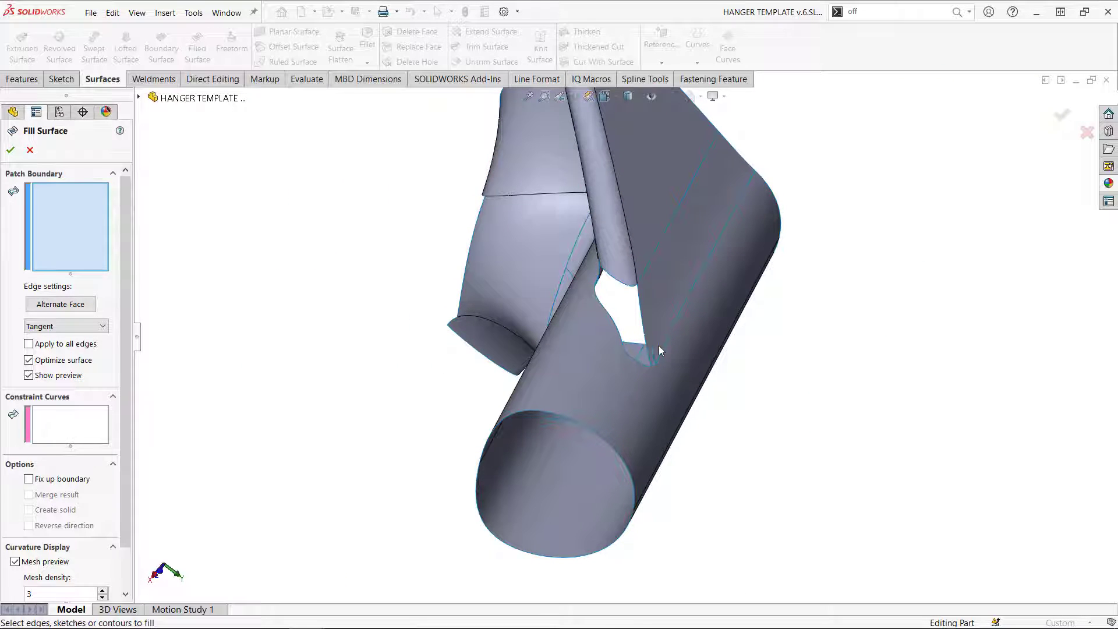
pyautogui.press('Escape')
# Step: Knit all the hanger and tube surfaces together with a 0.10 mm knitting tolerance and gap control on
pyautogui.click(540, 47)
pyautogui.scroll(5, 434, 185)
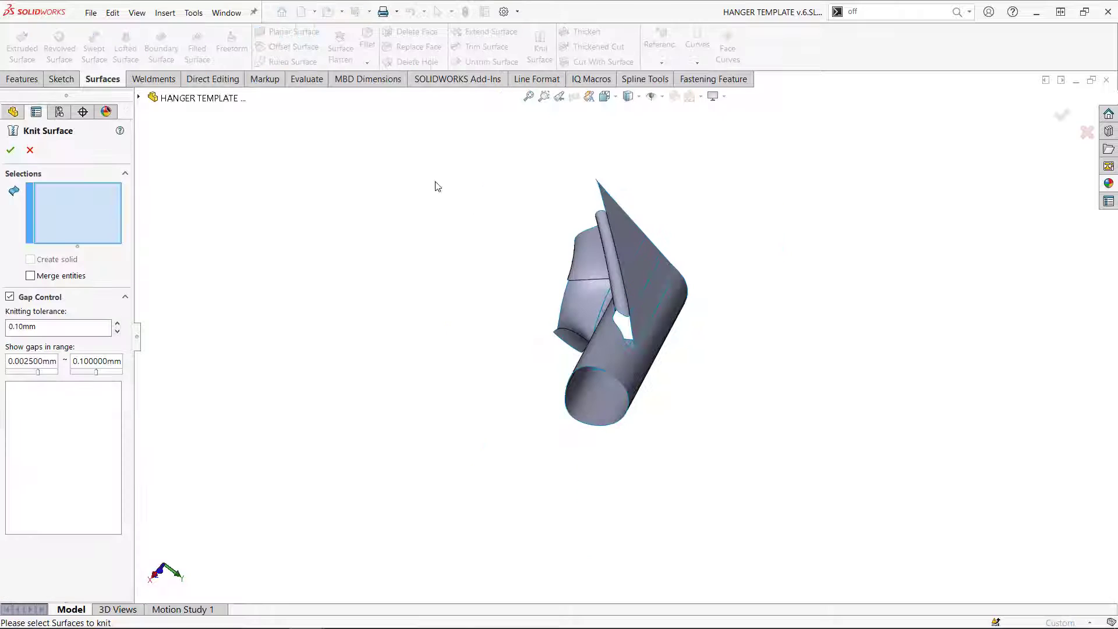
pyautogui.moveTo(437, 141); pyautogui.dragTo(769, 519)
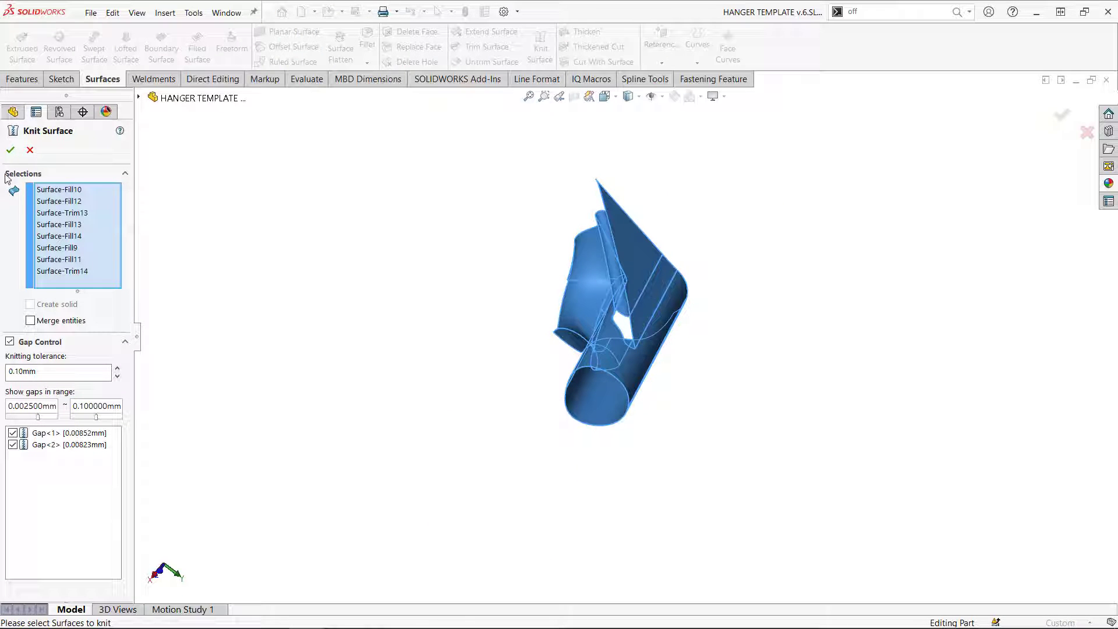
pyautogui.click(11, 150)
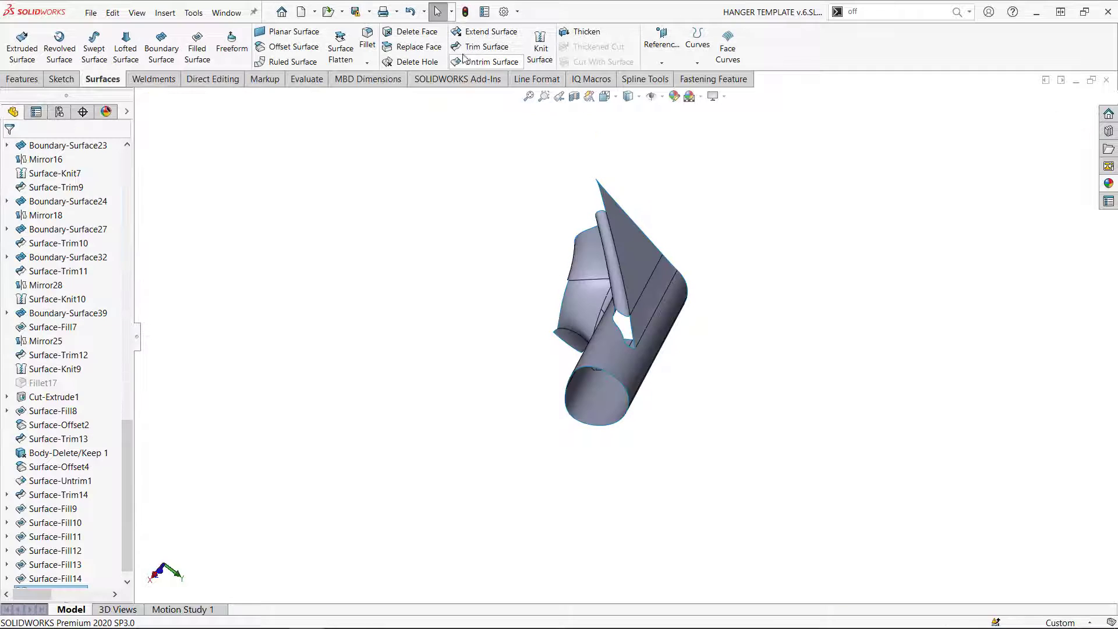
pyautogui.click(162, 48)
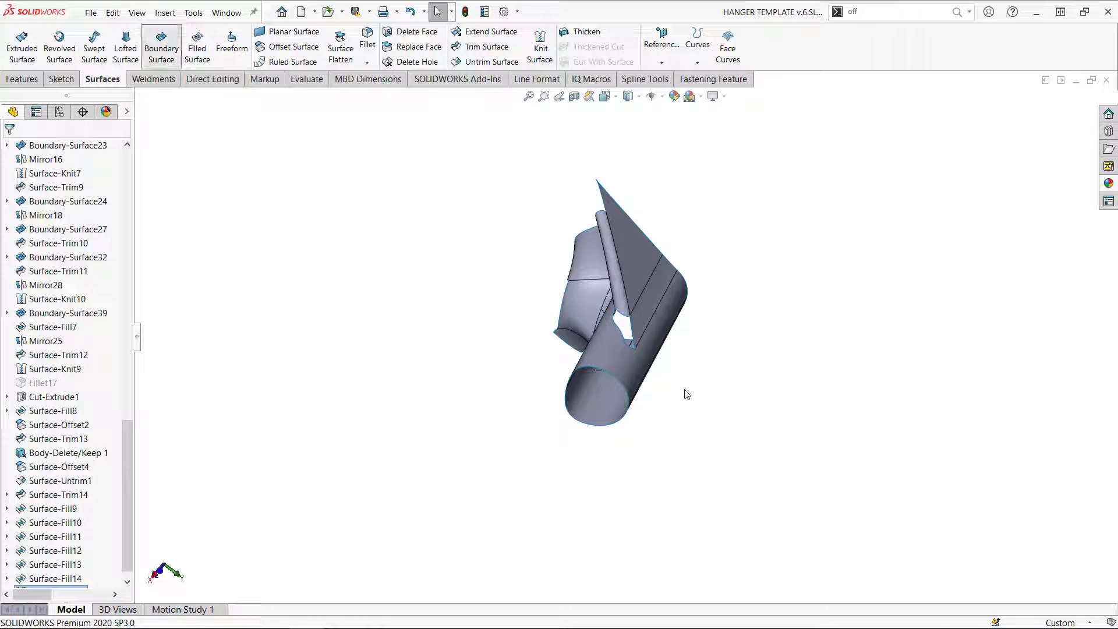
pyautogui.scroll(-4, 612, 303)
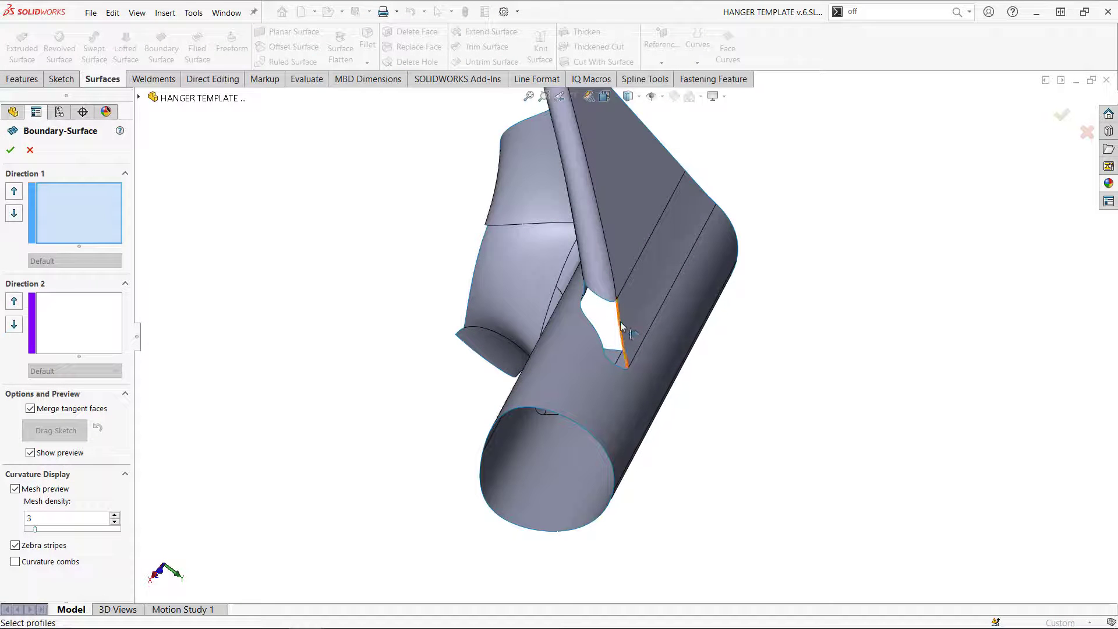
pyautogui.rightClick(622, 323)
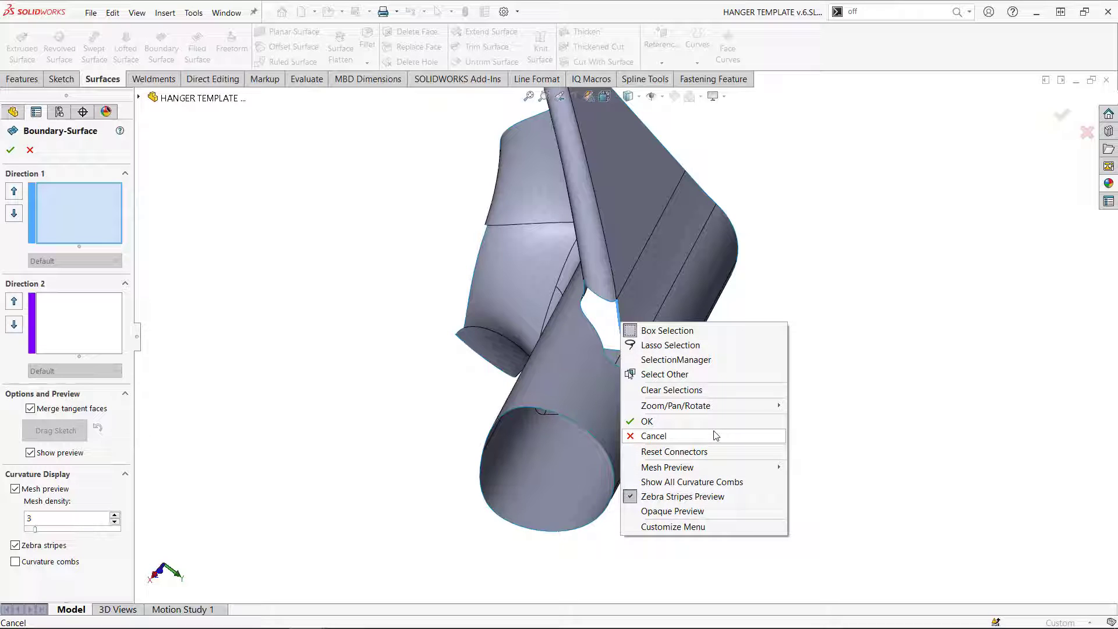
pyautogui.click(794, 413)
pyautogui.press('Escape')
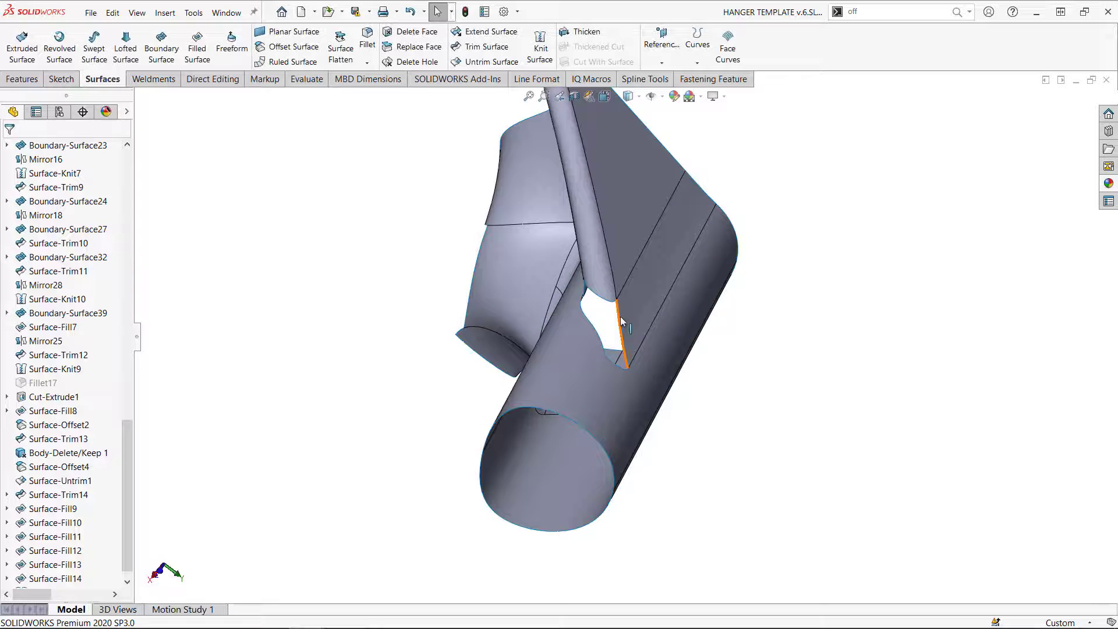
# Step: Select the closed edge loop around the remaining opening below the rounded lip and use it as the boundary of a filled surface
pyautogui.rightClick(622, 321)
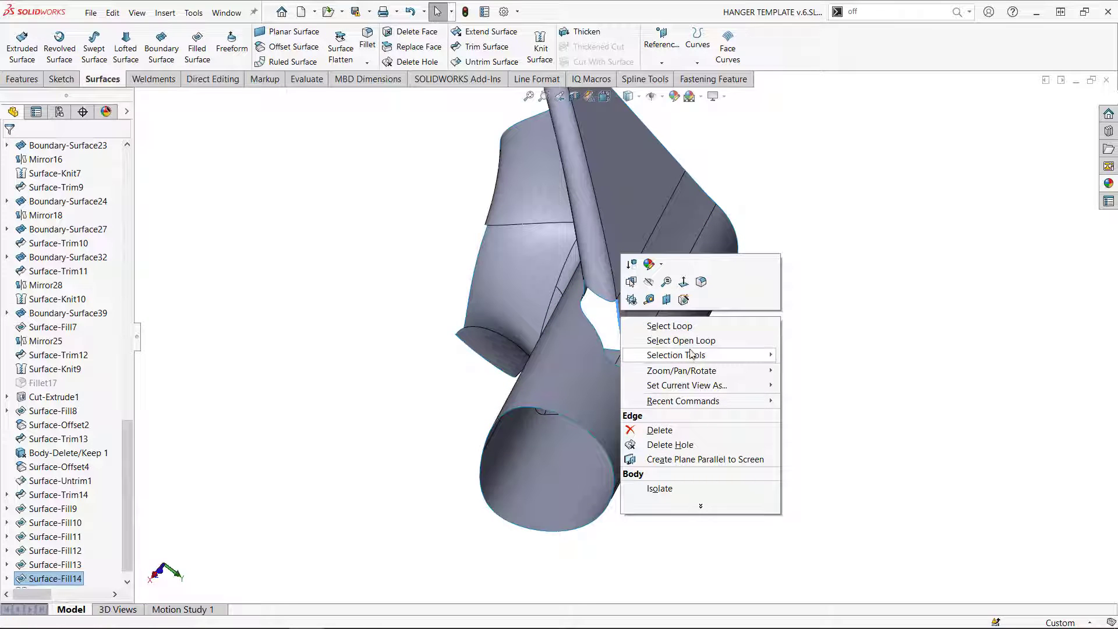
pyautogui.click(670, 326)
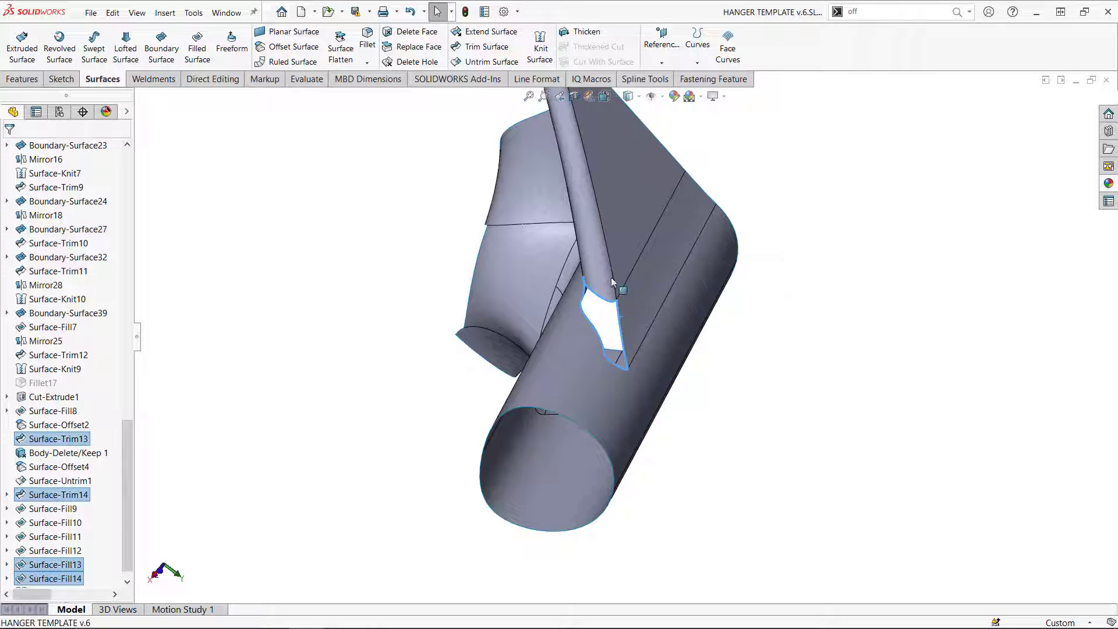
pyautogui.click(195, 50)
pyautogui.click(83, 328)
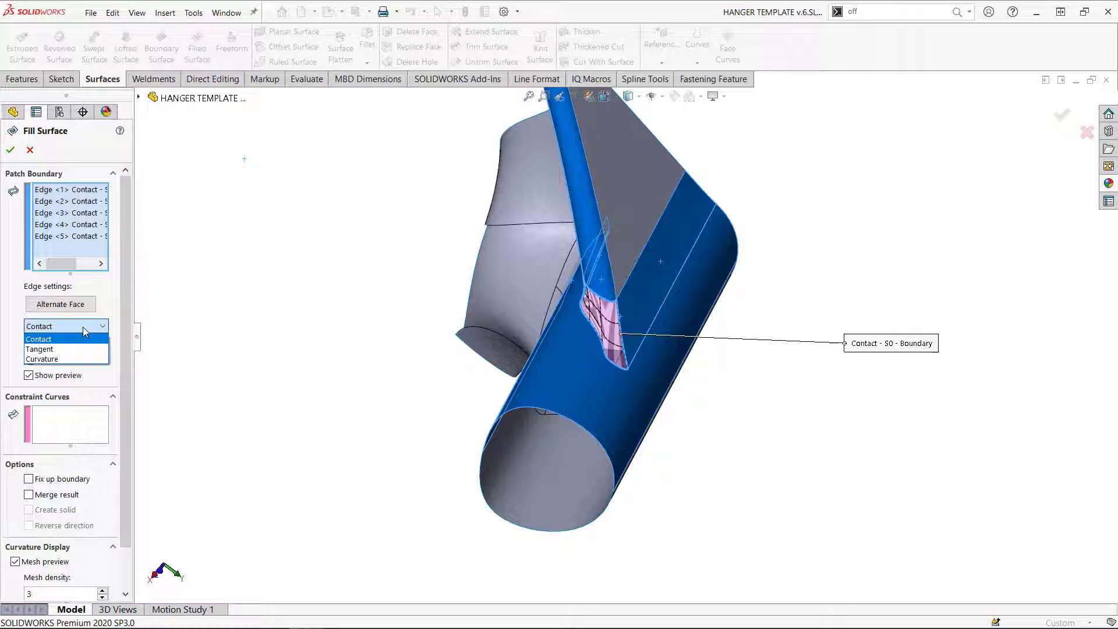
pyautogui.click(69, 349)
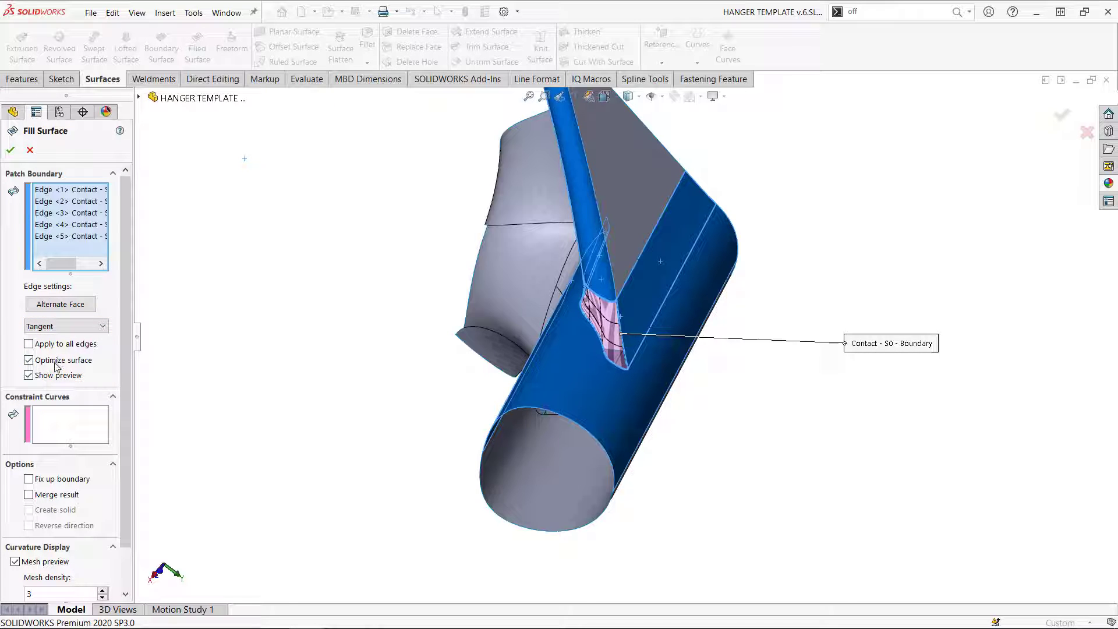
pyautogui.click(56, 364)
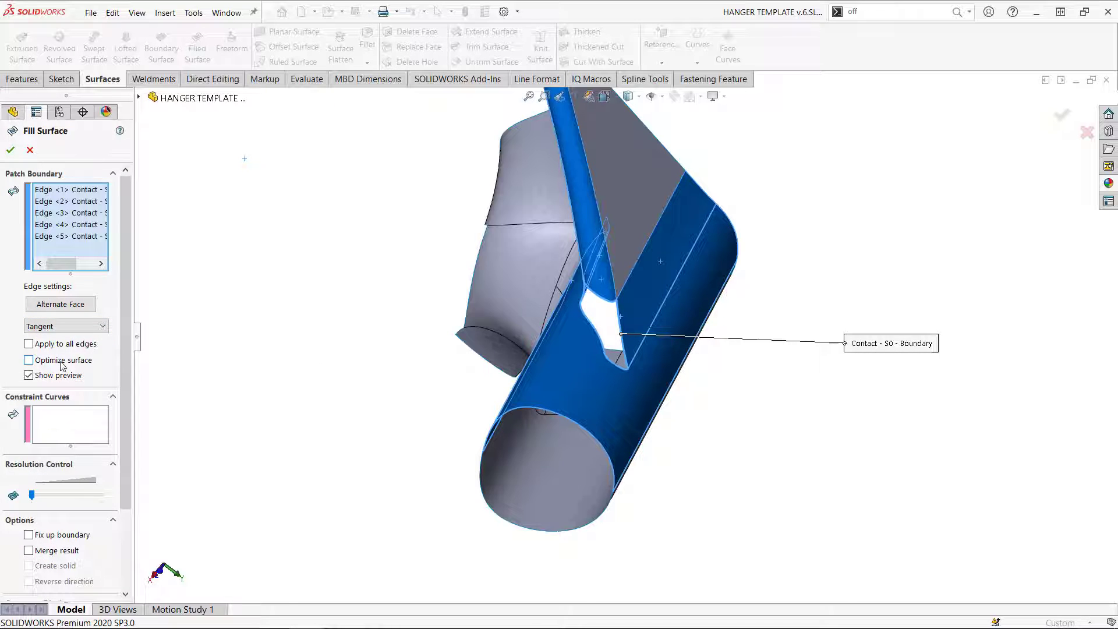
pyautogui.click(62, 362)
# Step: Set Tangent contact on all five boundary edges of the lip-end patch, with Optimize surface on, and accept the fill
pyautogui.moveTo(607, 311); pyautogui.dragTo(544, 242, button='middle')
pyautogui.scroll(-3, 692, 356)
pyautogui.scroll(-4, 691, 355)
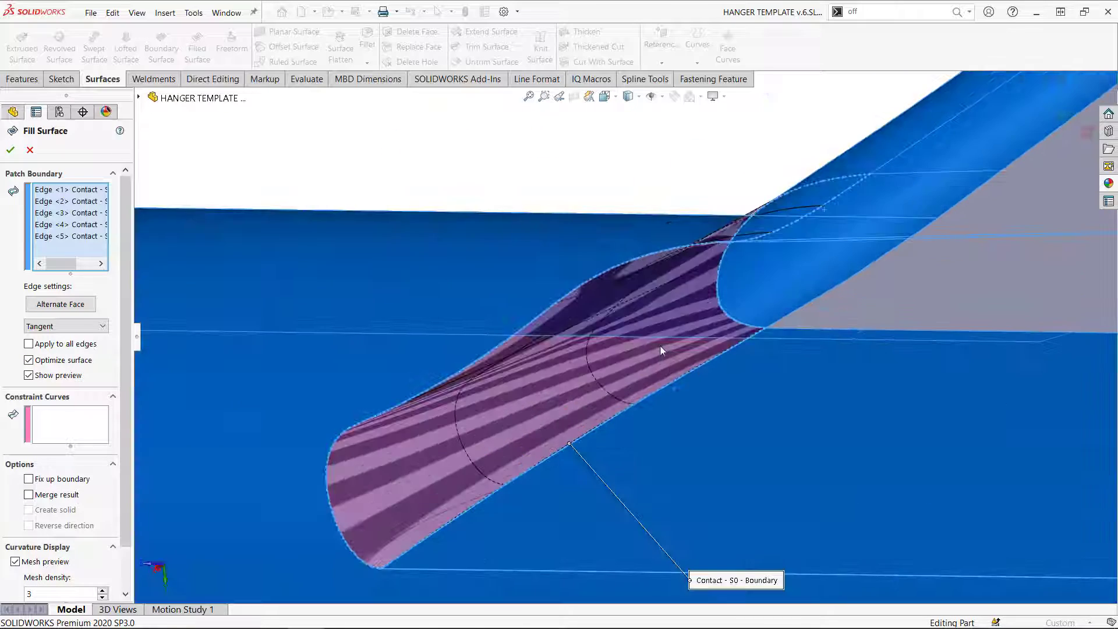
pyautogui.moveTo(662, 350); pyautogui.dragTo(688, 375, button='middle')
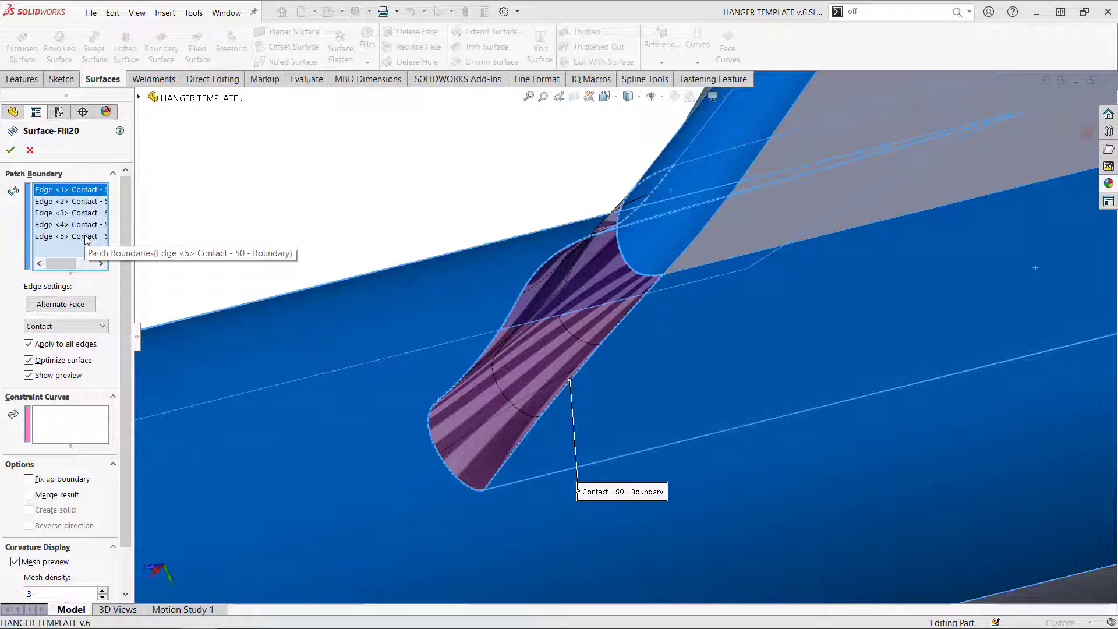
pyautogui.click(65, 326)
pyautogui.click(58, 351)
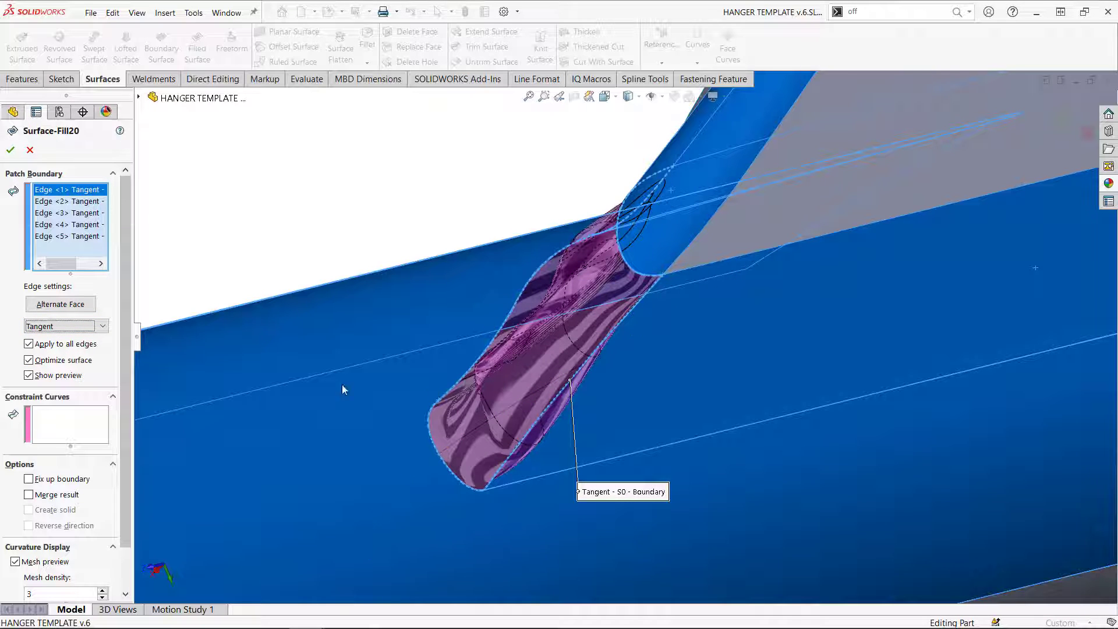
pyautogui.click(12, 149)
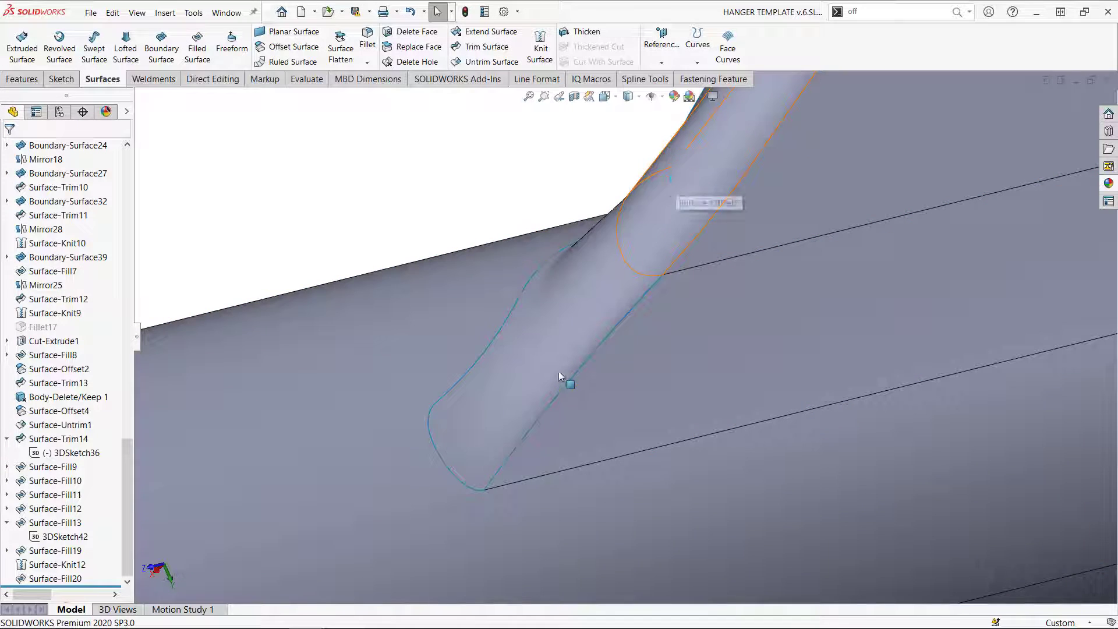
# Step: Display zebra stripes on the model and examine the surface flow across the new patch below the rounded lip
pyautogui.moveTo(571, 302); pyautogui.dragTo(590, 335, button='middle')
pyautogui.scroll(2, 590, 336)
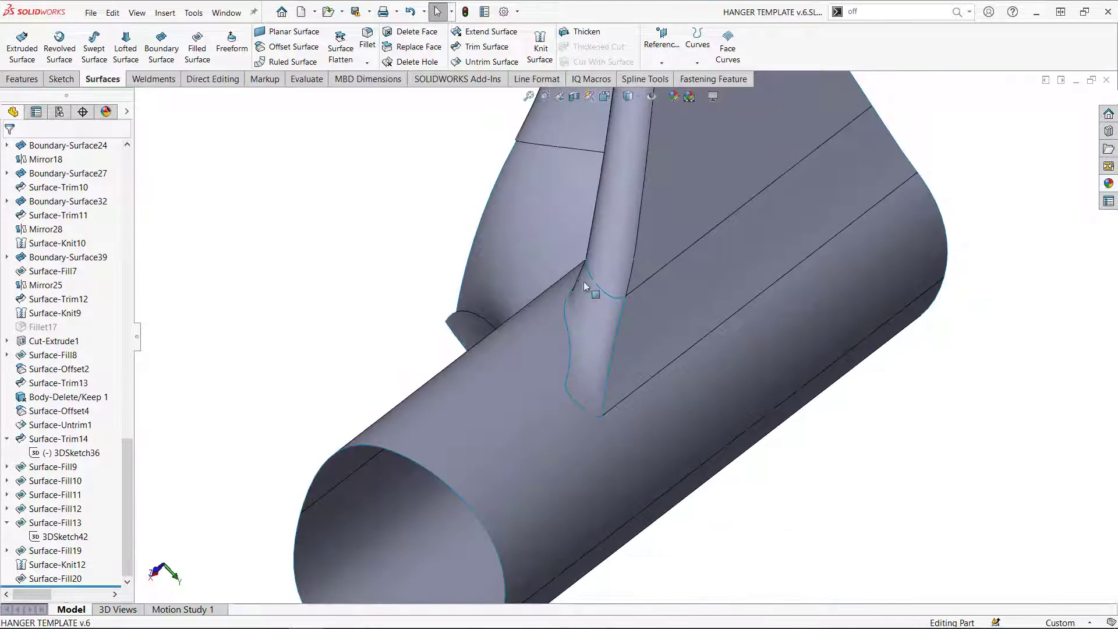
pyautogui.click(305, 79)
pyautogui.click(532, 55)
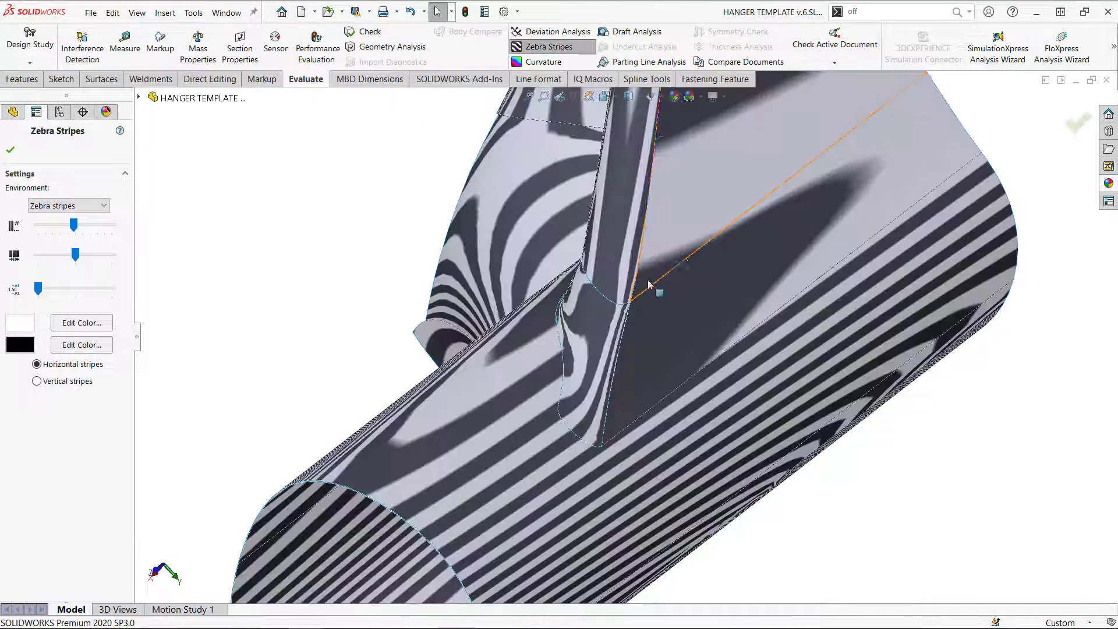
# Step: Inspect the zebra stripes up close where the patch meets the lip, tube and side surface, and turn the stripes off
pyautogui.scroll(-4, 653, 289)
pyautogui.moveTo(632, 416); pyautogui.dragTo(518, 501, button='middle')
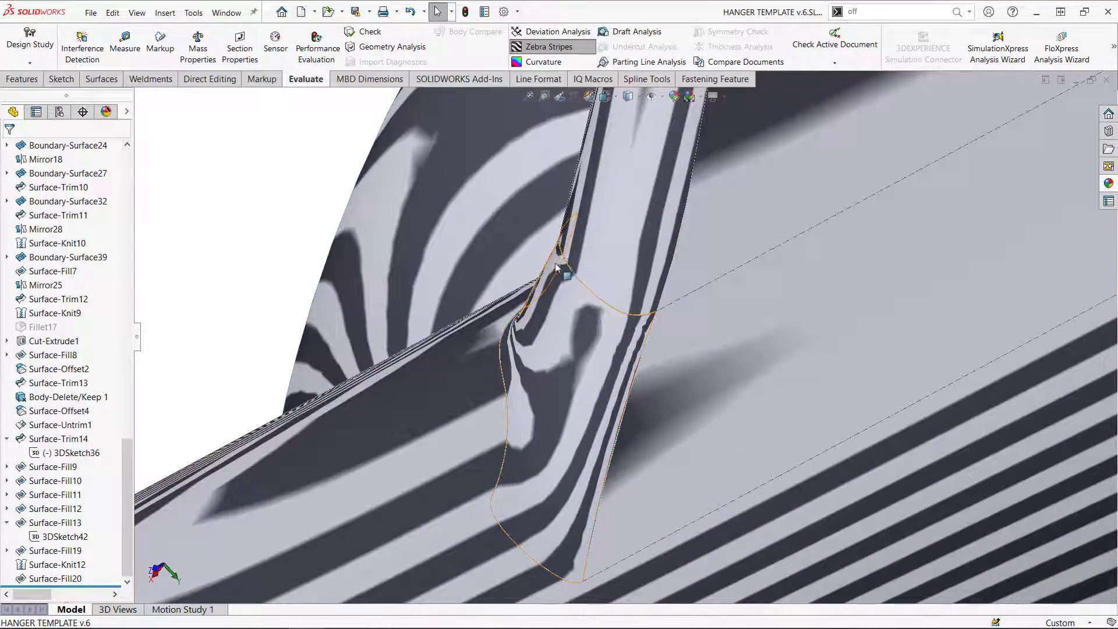
pyautogui.moveTo(609, 308)
pyautogui.mouseDown(button='middle')
pyautogui.moveTo(644, 338)
pyautogui.moveTo(661, 332)
pyautogui.moveTo(581, 317)
pyautogui.moveTo(559, 331)
pyautogui.moveTo(588, 338)
pyautogui.moveTo(594, 319)
pyautogui.mouseUp(button='middle')
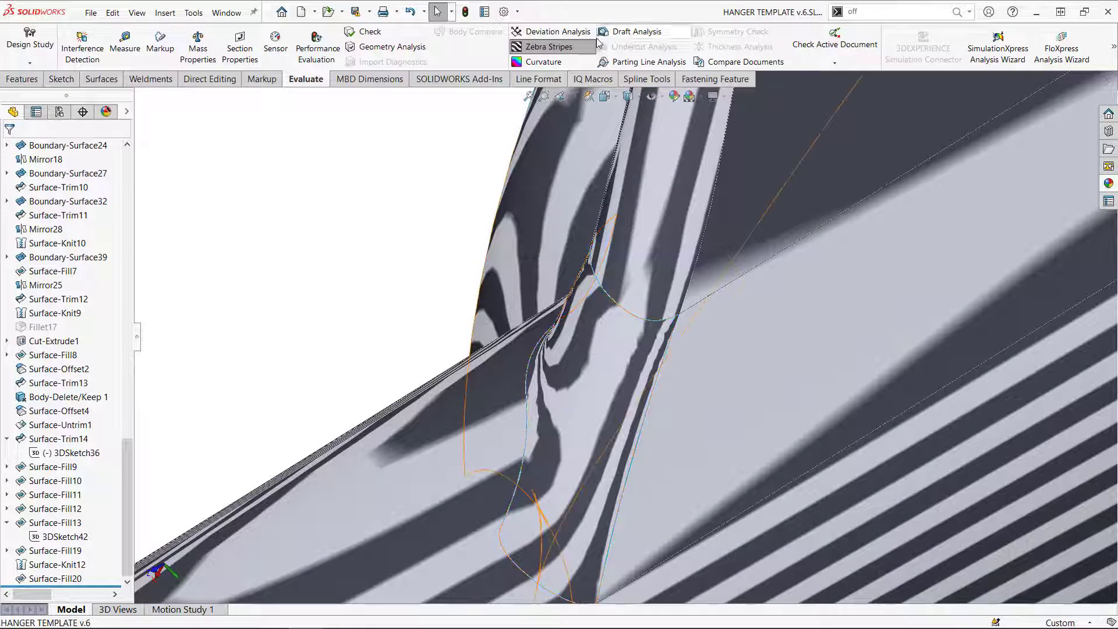
pyautogui.click(550, 46)
pyautogui.scroll(5, 623, 343)
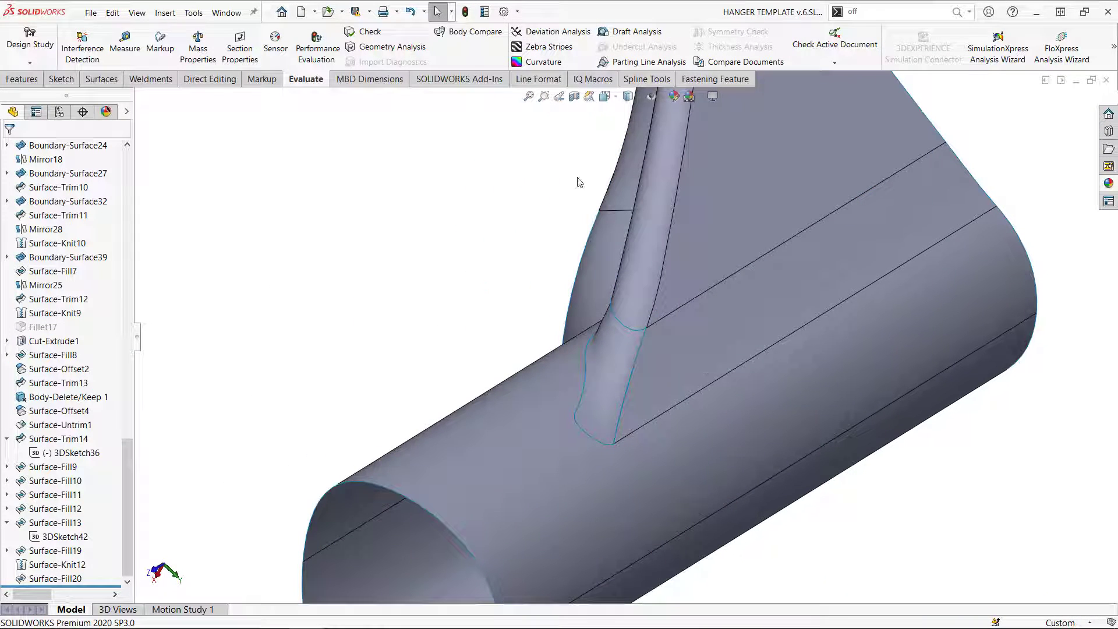
# Step: Display the curvature colour map and examine the patch against its neighbouring faces, and turn the map off
pyautogui.click(540, 63)
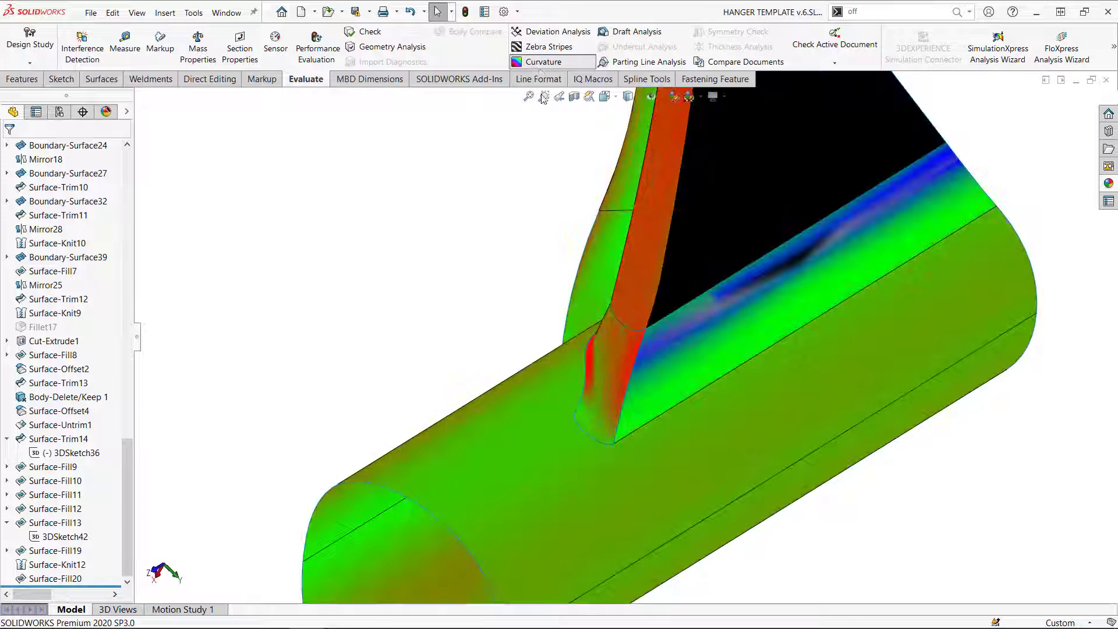
pyautogui.scroll(-4, 610, 359)
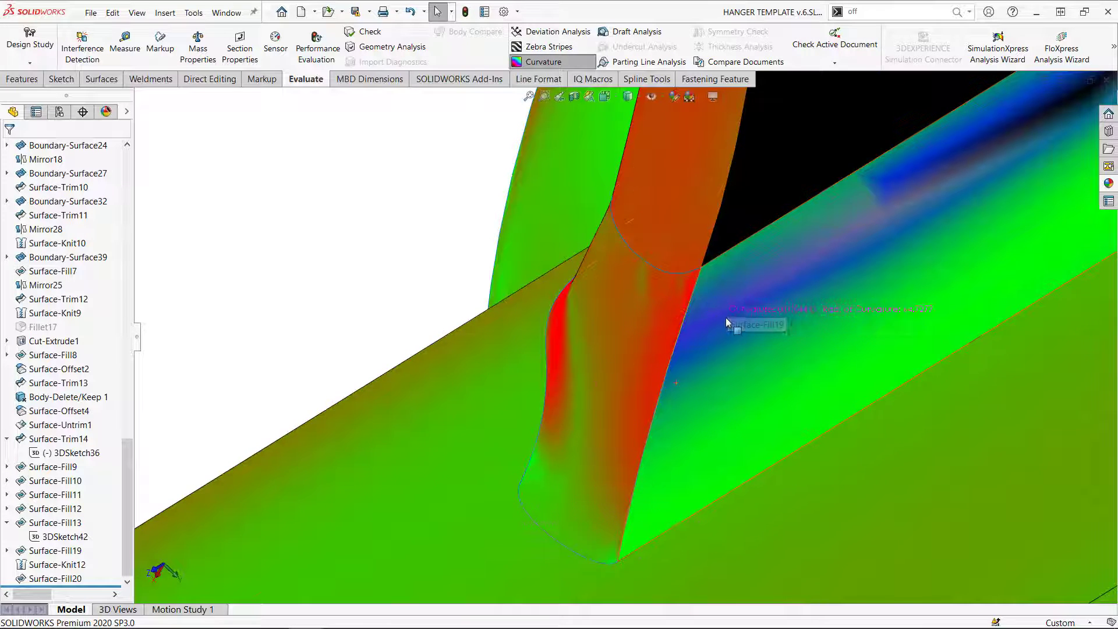
pyautogui.scroll(5, 730, 326)
pyautogui.click(544, 61)
# Step: Examine surface curvature combs on the lip-end patch at scale 5, using the Dynamic display, and close the analysis without keeping it
pyautogui.moveTo(768, 229); pyautogui.dragTo(668, 344, button='middle')
pyautogui.rightClick(669, 344)
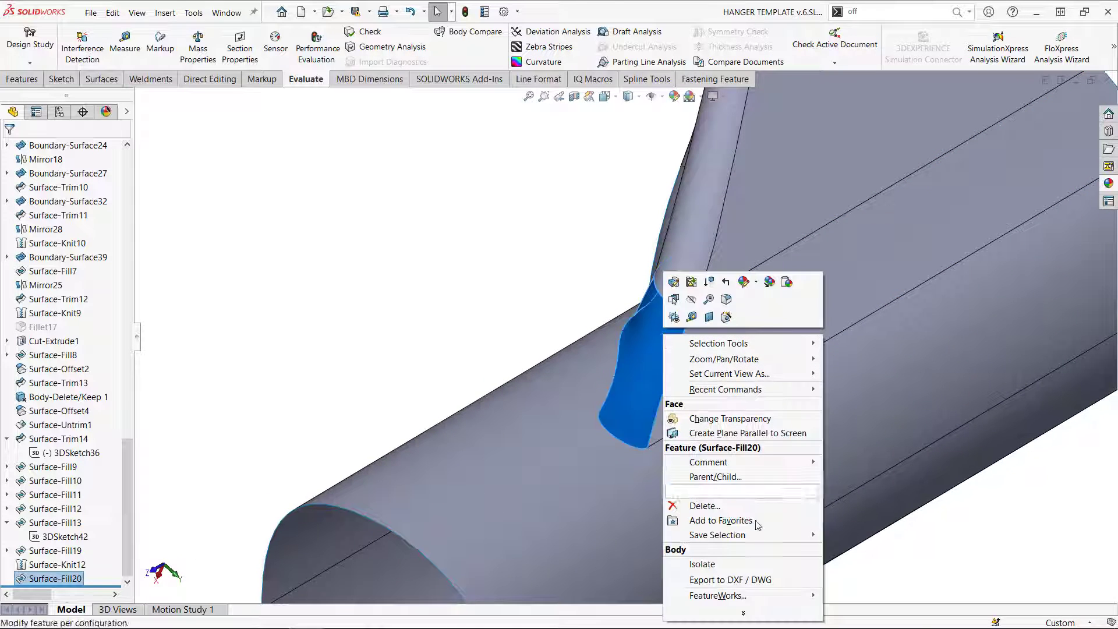
pyautogui.click(745, 613)
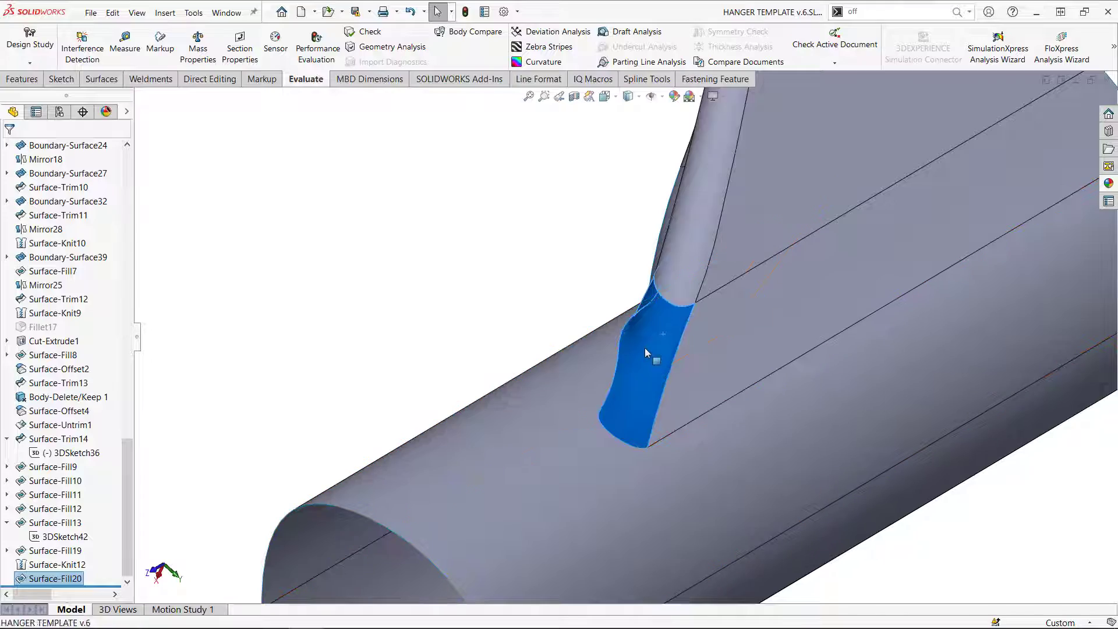
pyautogui.rightClick(645, 389)
pyautogui.click(701, 620)
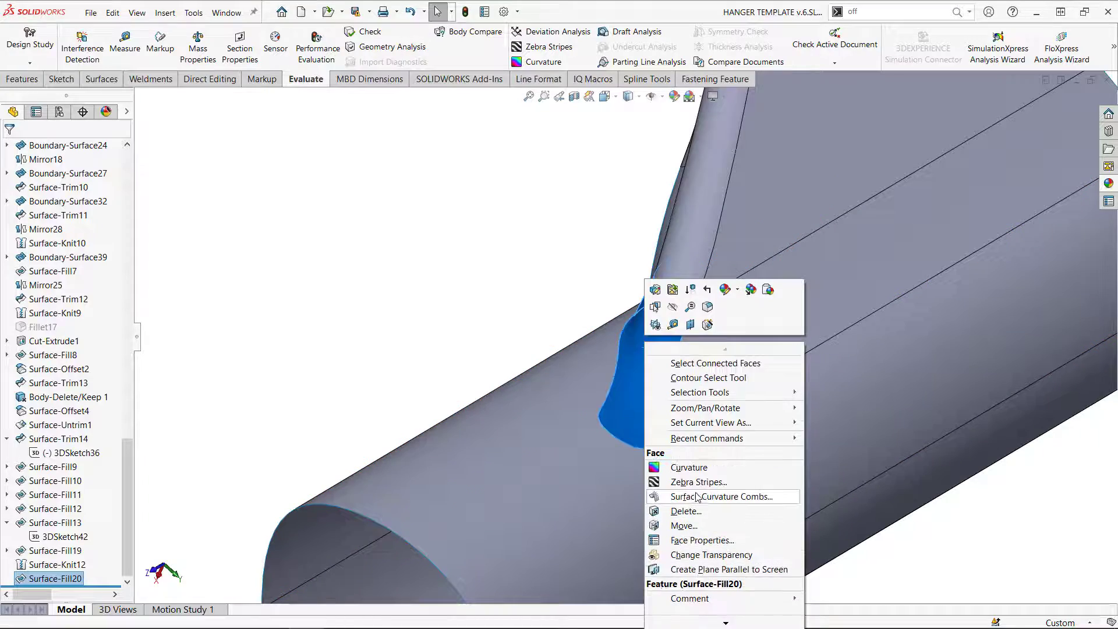
pyautogui.click(704, 497)
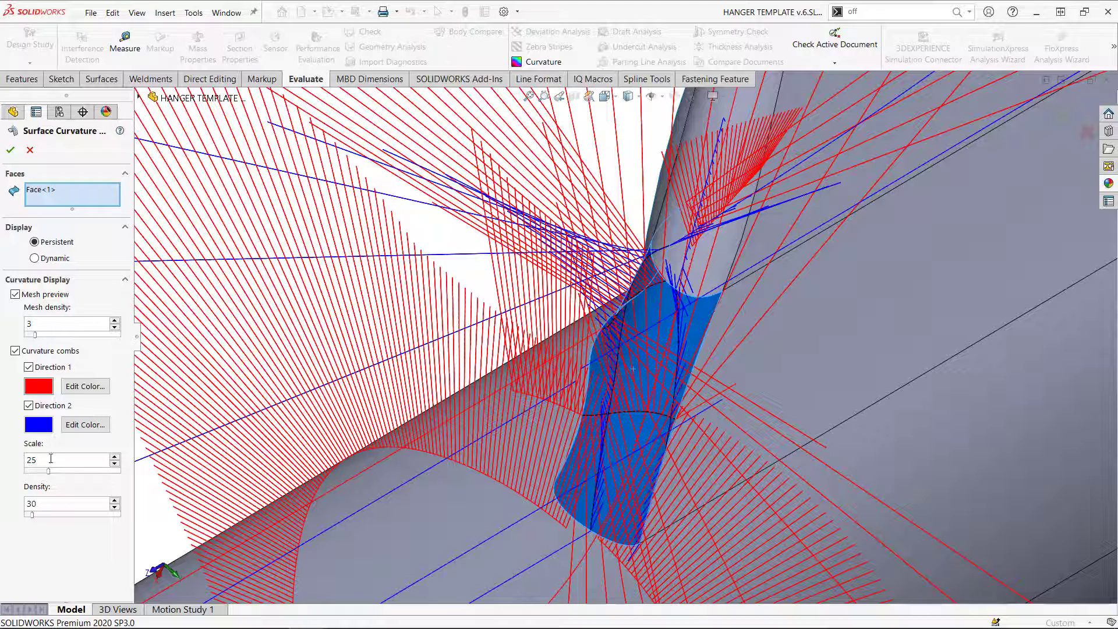
pyautogui.moveTo(47, 475); pyautogui.dragTo(31, 475)
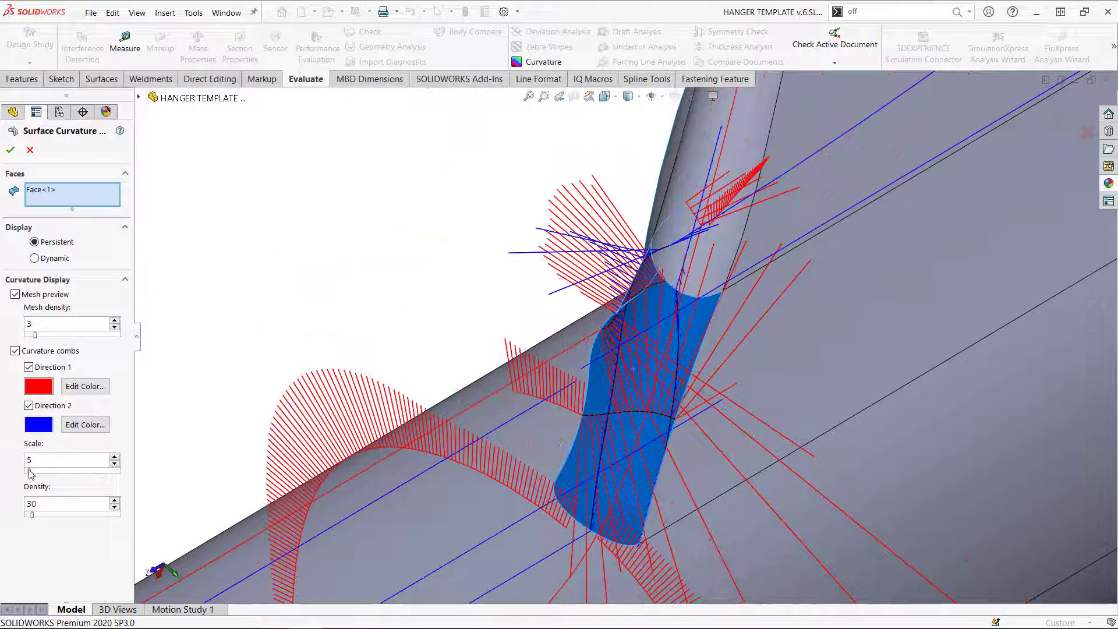
pyautogui.click(49, 260)
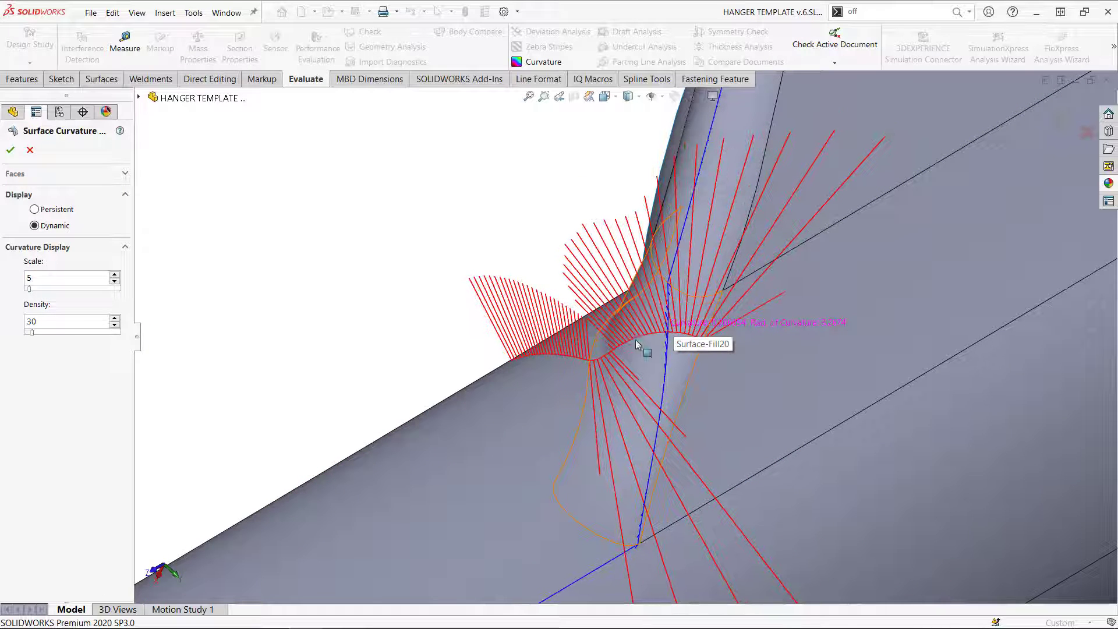
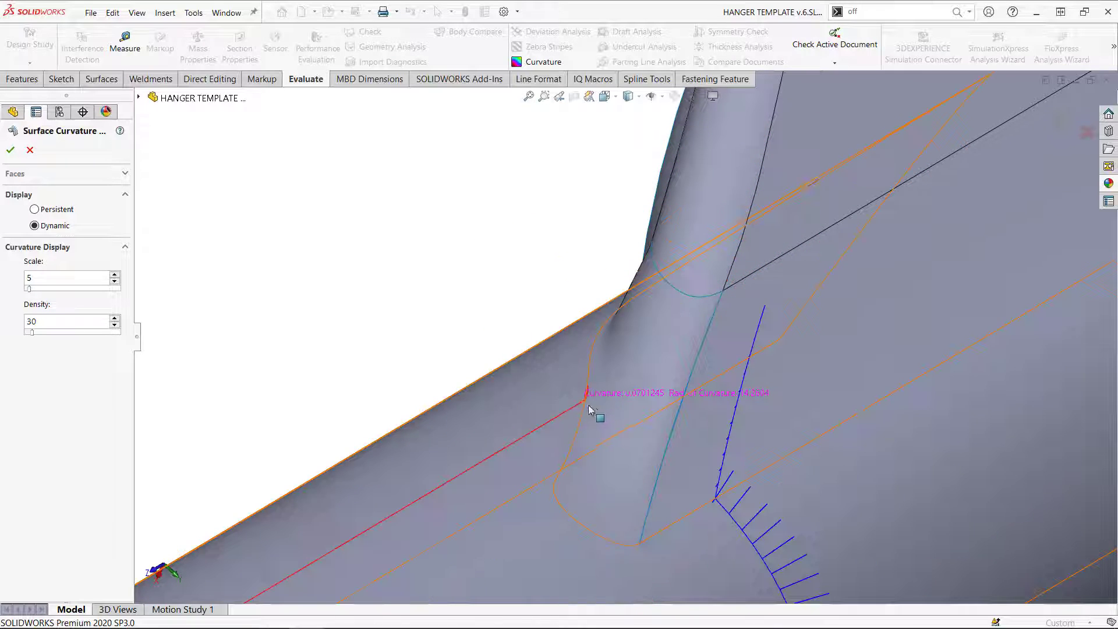
pyautogui.click(30, 151)
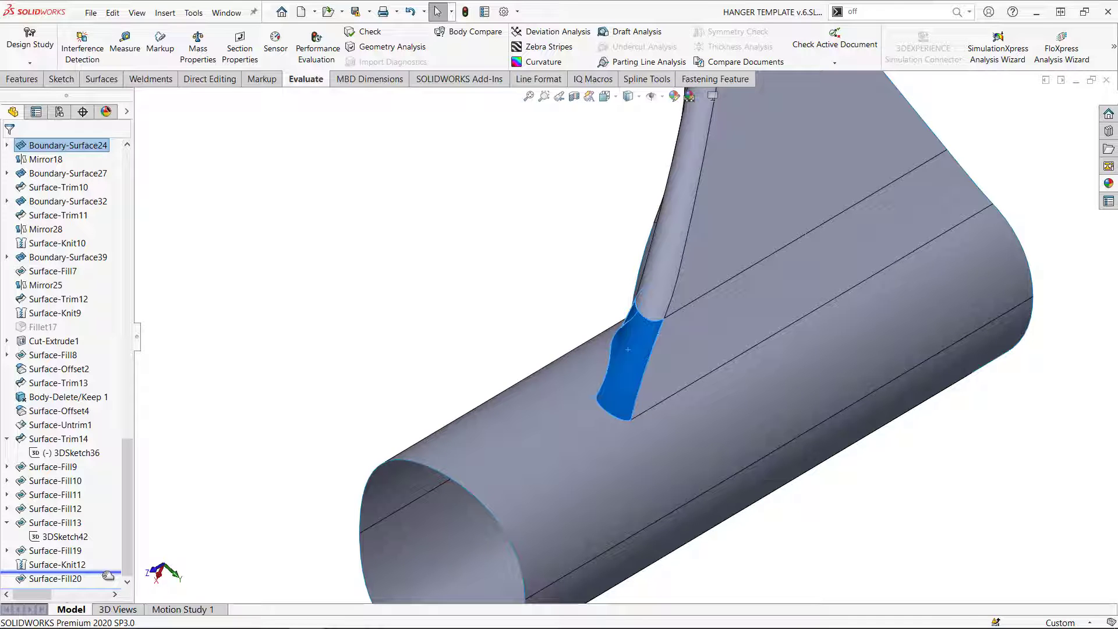
# Step: Roll the model back before the lip-end fill and sketch a two-point 3D spline from the lip's edge across the opening to the tube edge
pyautogui.moveTo(108, 576); pyautogui.dragTo(108, 574)
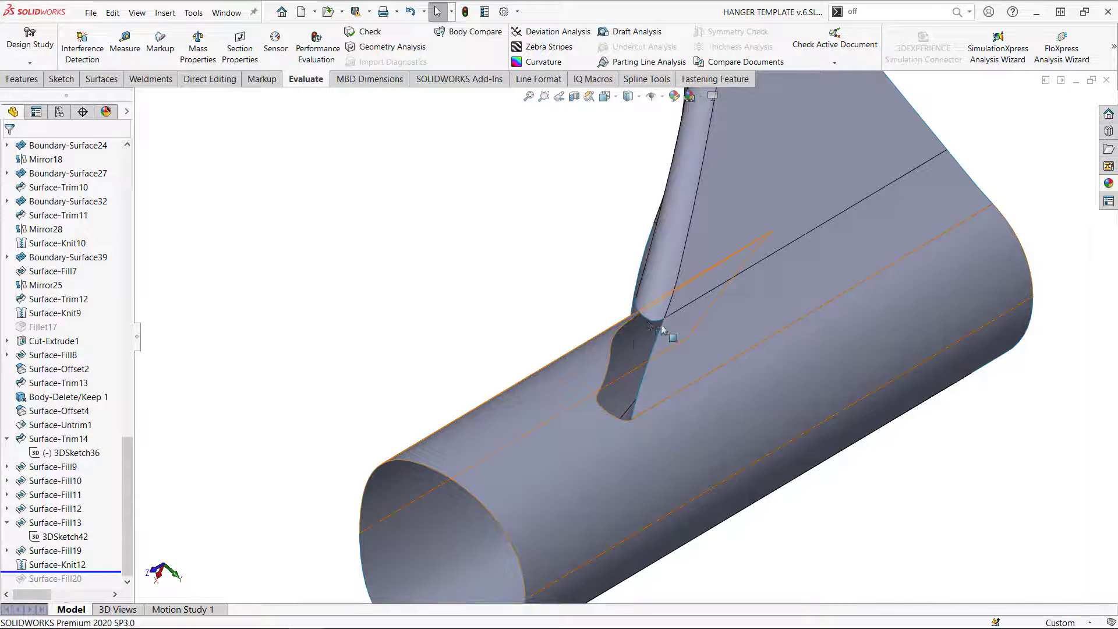
pyautogui.moveTo(738, 281); pyautogui.dragTo(685, 350, button='middle')
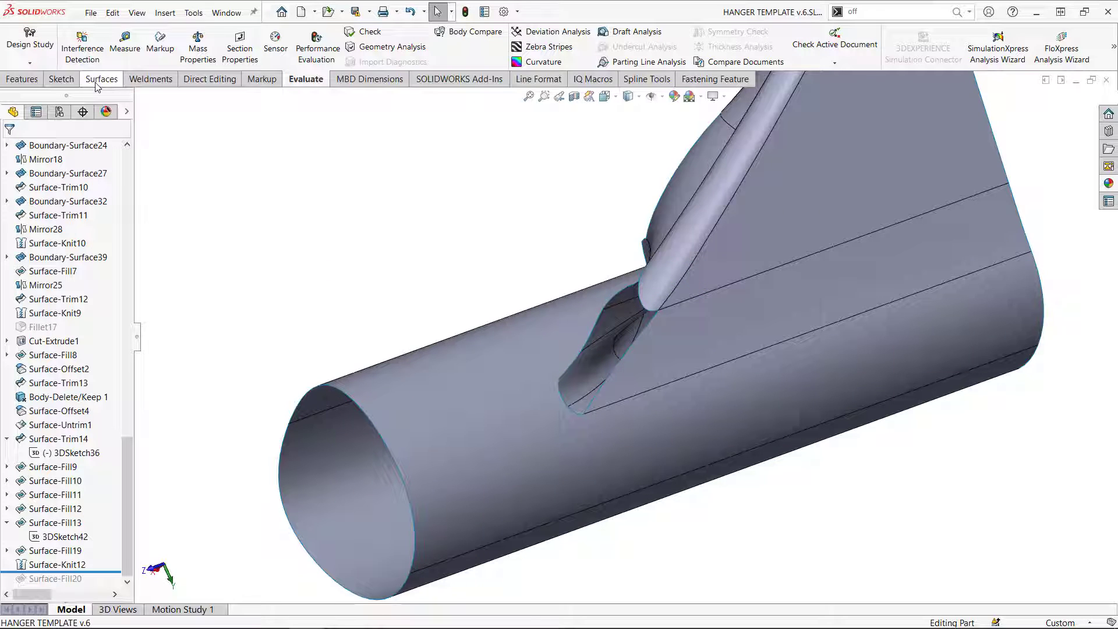
pyautogui.click(61, 79)
pyautogui.click(17, 63)
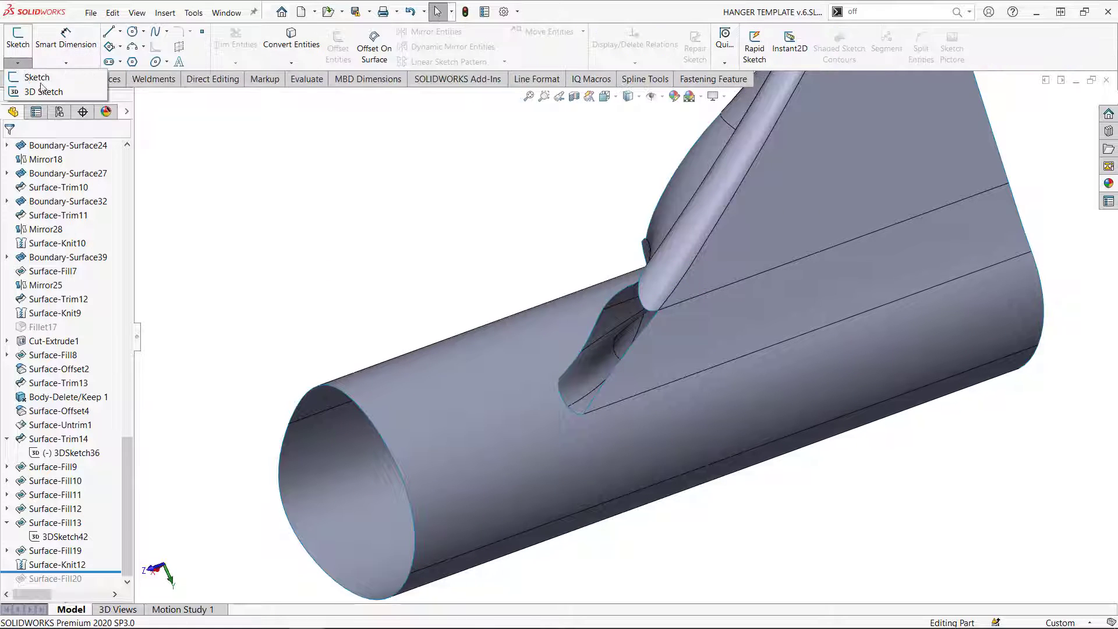
pyautogui.click(43, 91)
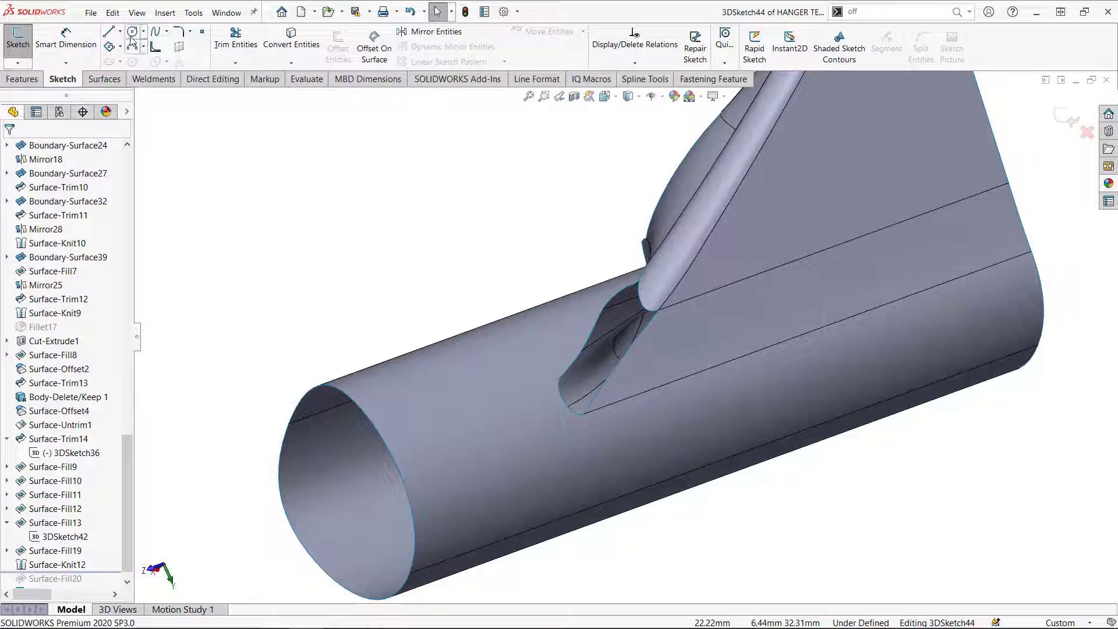
pyautogui.click(156, 35)
pyautogui.moveTo(698, 357); pyautogui.dragTo(703, 377, button='middle')
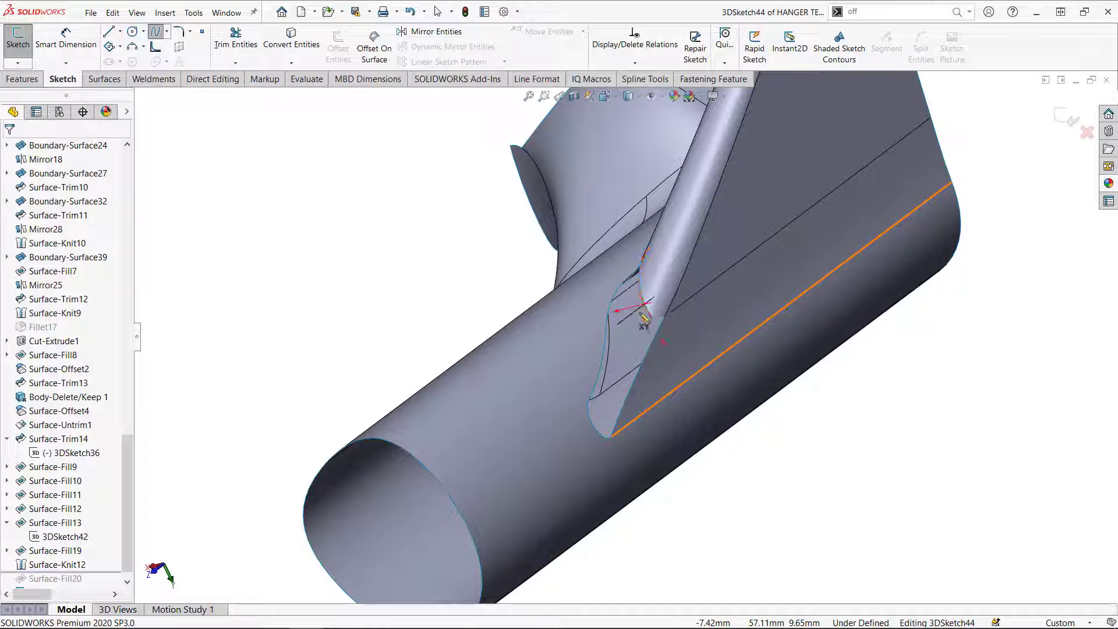
pyautogui.click(643, 305)
pyautogui.click(589, 398)
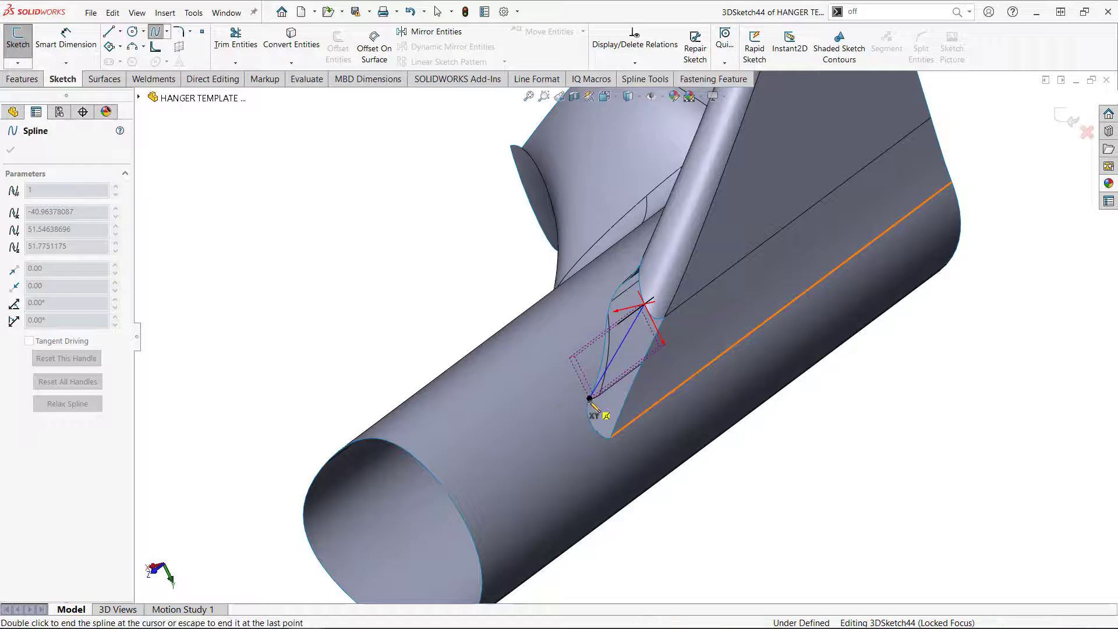
pyautogui.press('Escape')
# Step: Make the spline tangent to the rounded lip face with a Tangent Face relation at the lip's edge
pyautogui.scroll(-2, 612, 382)
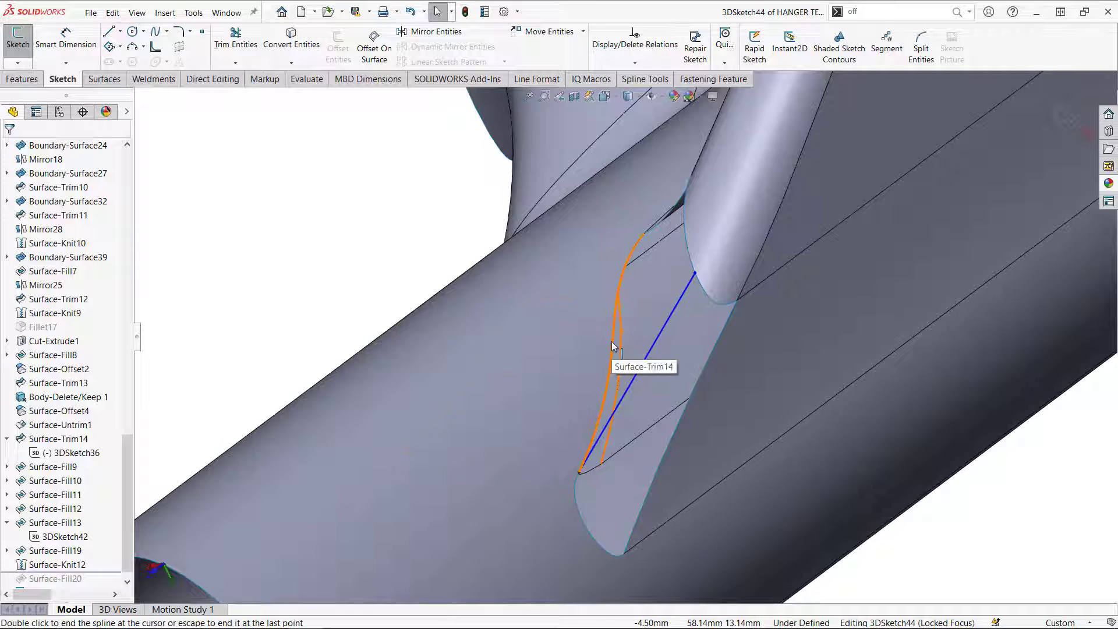
pyautogui.click(684, 296)
pyautogui.keyDown('ctrl'); pyautogui.click(703, 291); pyautogui.keyUp('ctrl')
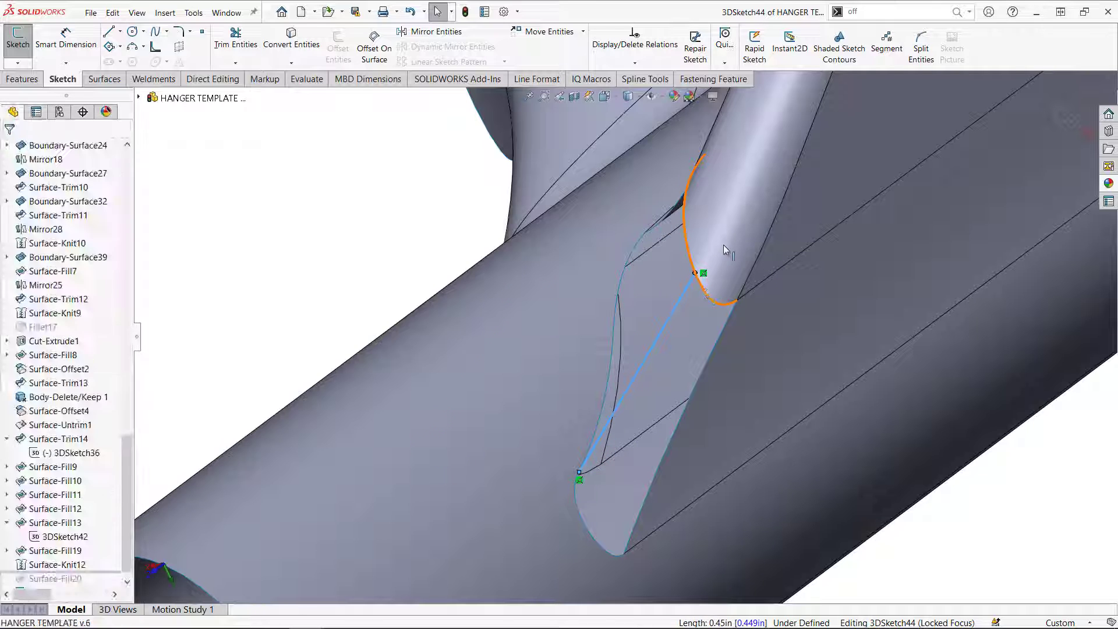
pyautogui.keyDown('ctrl'); pyautogui.click(724, 240); pyautogui.keyUp('ctrl')
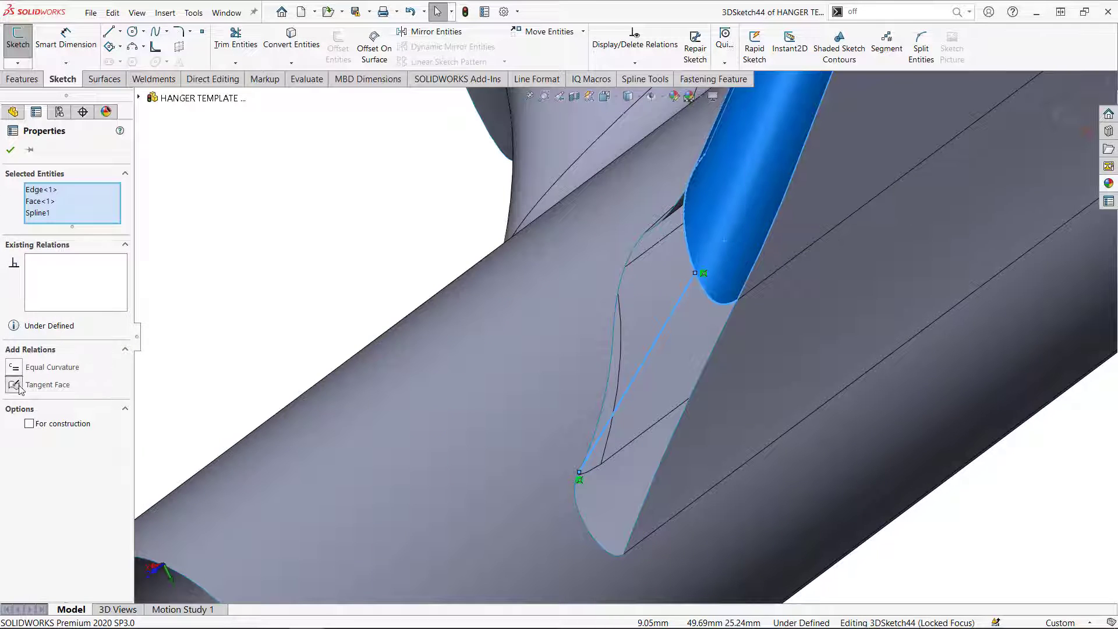
pyautogui.click(14, 385)
pyautogui.click(580, 471)
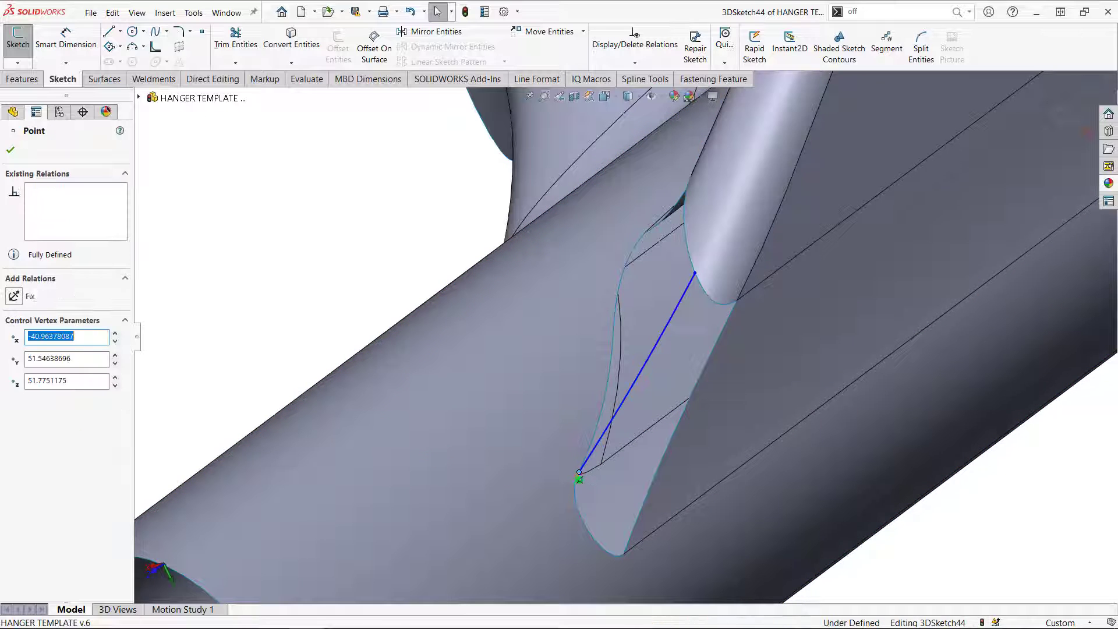
pyautogui.keyDown('ctrl'); pyautogui.click(574, 491); pyautogui.keyUp('ctrl')
pyautogui.keyDown('ctrl'); pyautogui.click(558, 490); pyautogui.keyUp('ctrl')
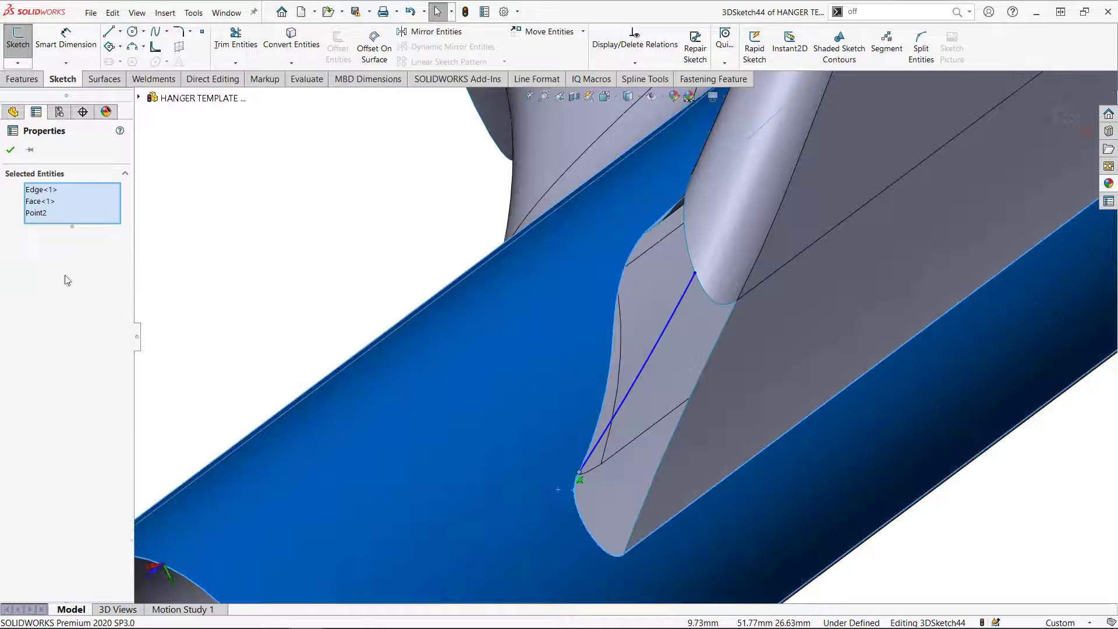
pyautogui.press('Escape')
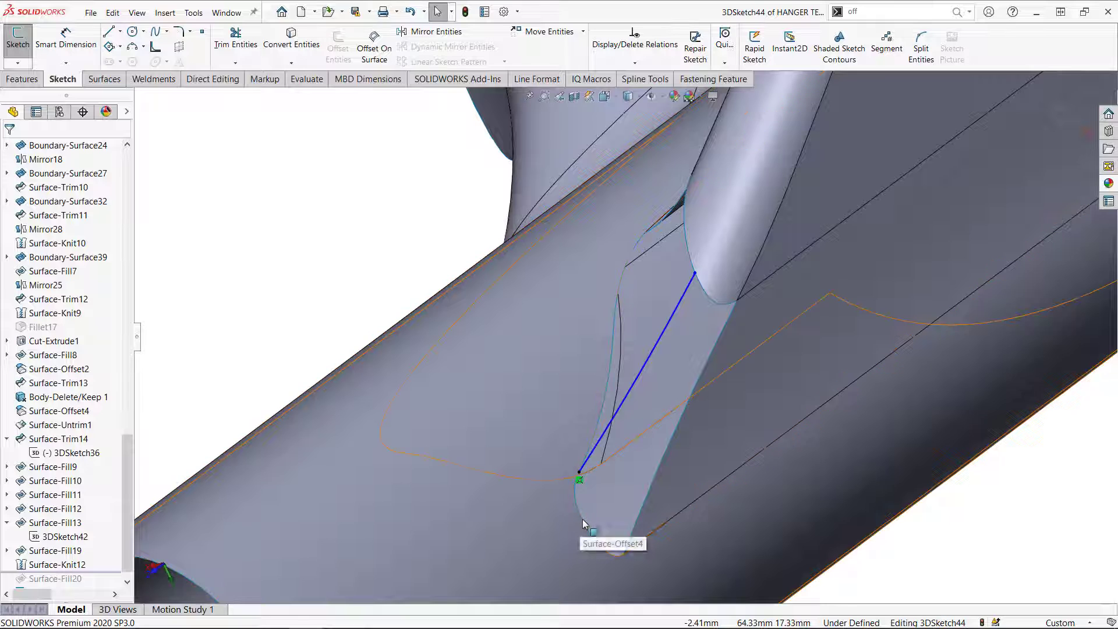
# Step: Make the spline tangent to the lower tube face with a Tangent Face relation and exit the 3D sketch
pyautogui.click(571, 531)
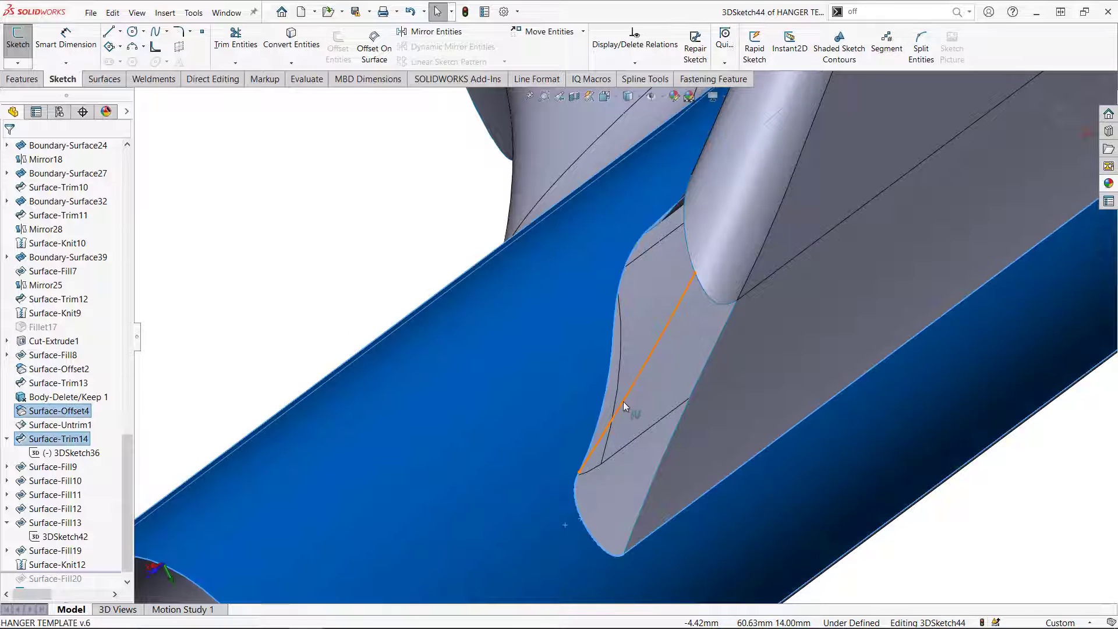
pyautogui.keyDown('ctrl'); pyautogui.click(623, 400); pyautogui.keyUp('ctrl')
pyautogui.click(14, 384)
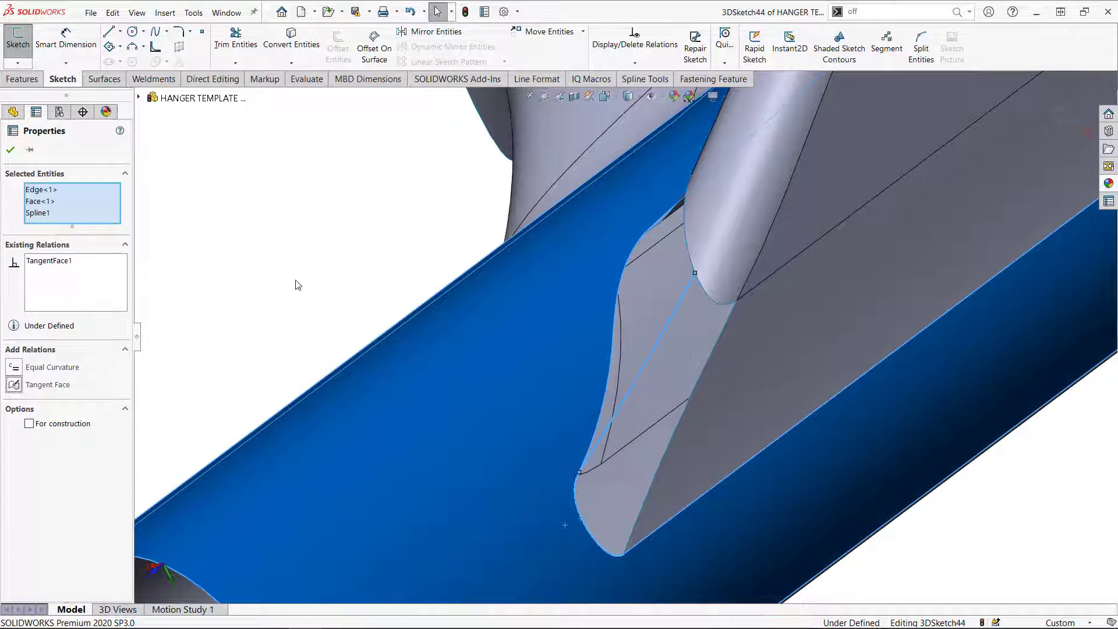
pyautogui.press('Escape')
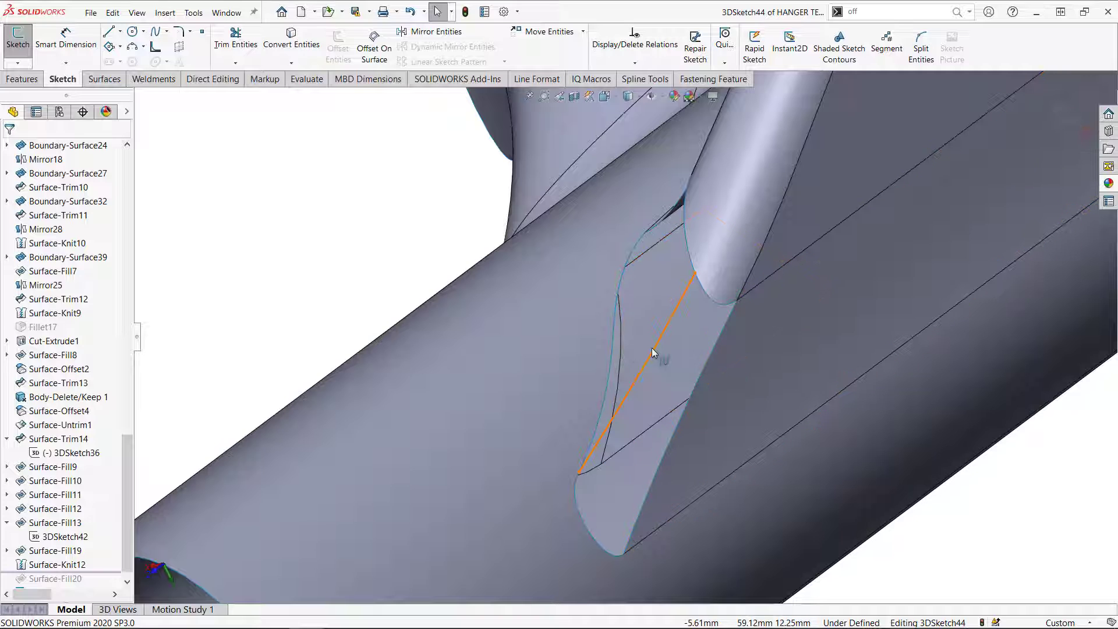
pyautogui.click(651, 348)
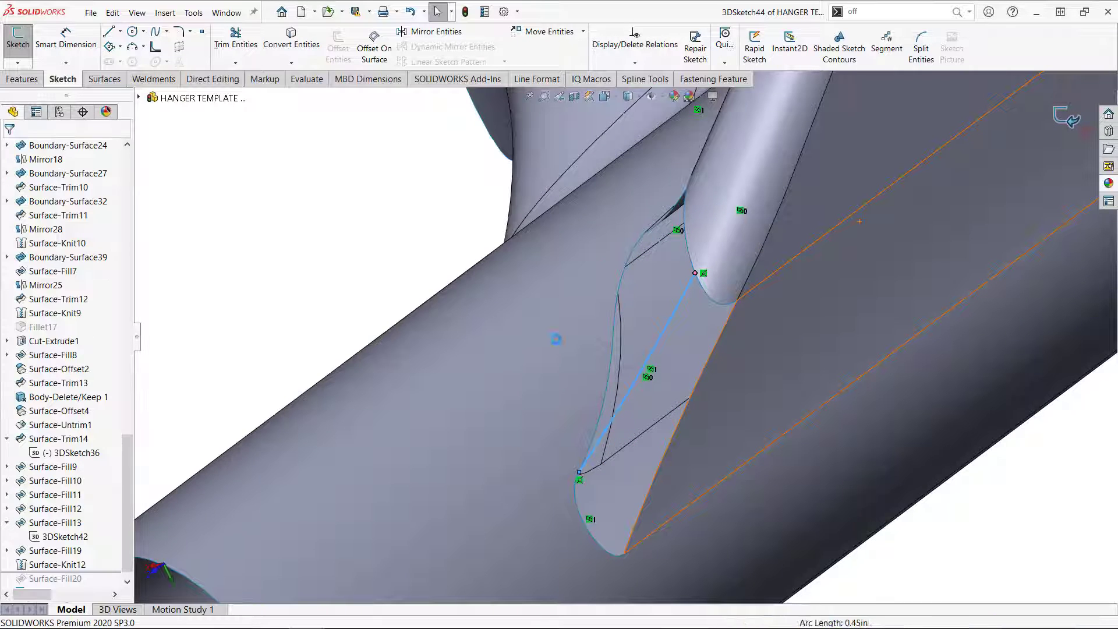
# Step: Edit the lip-end fill to use the new 3D spline as a constraint curve, turn off Optimize surface, and accept it
pyautogui.scroll(-1, 109, 570)
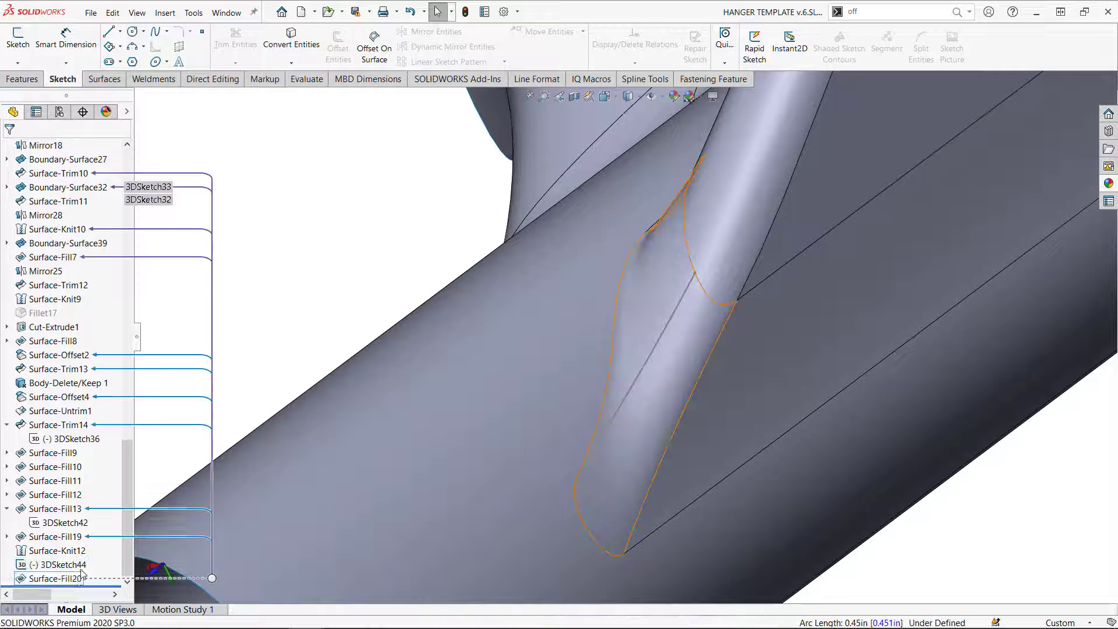
pyautogui.rightClick(88, 578)
pyautogui.click(86, 339)
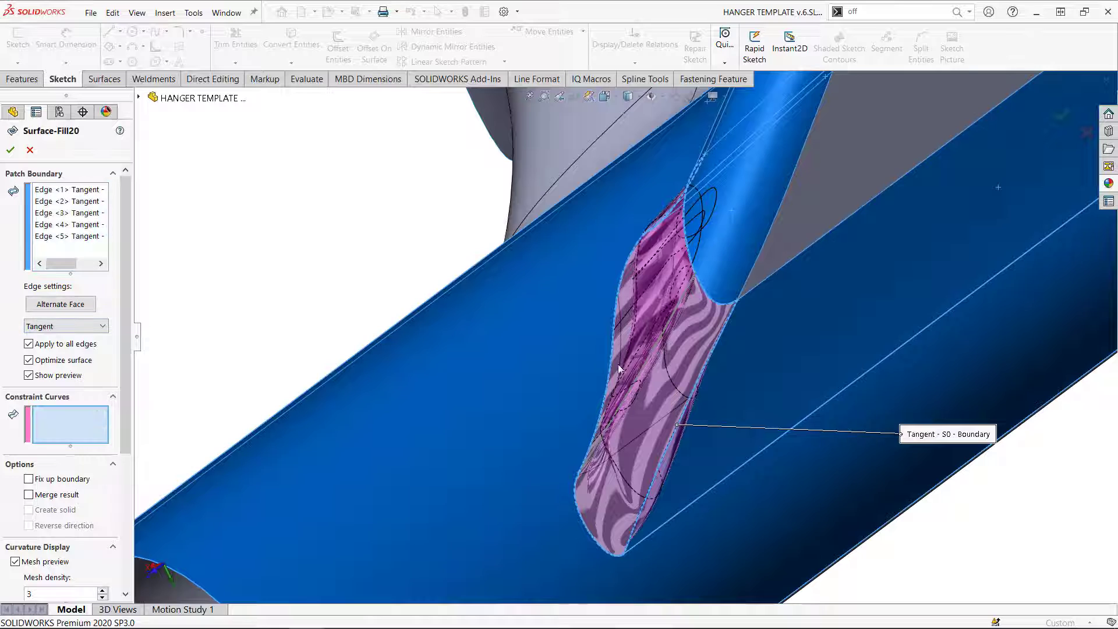
pyautogui.click(649, 365)
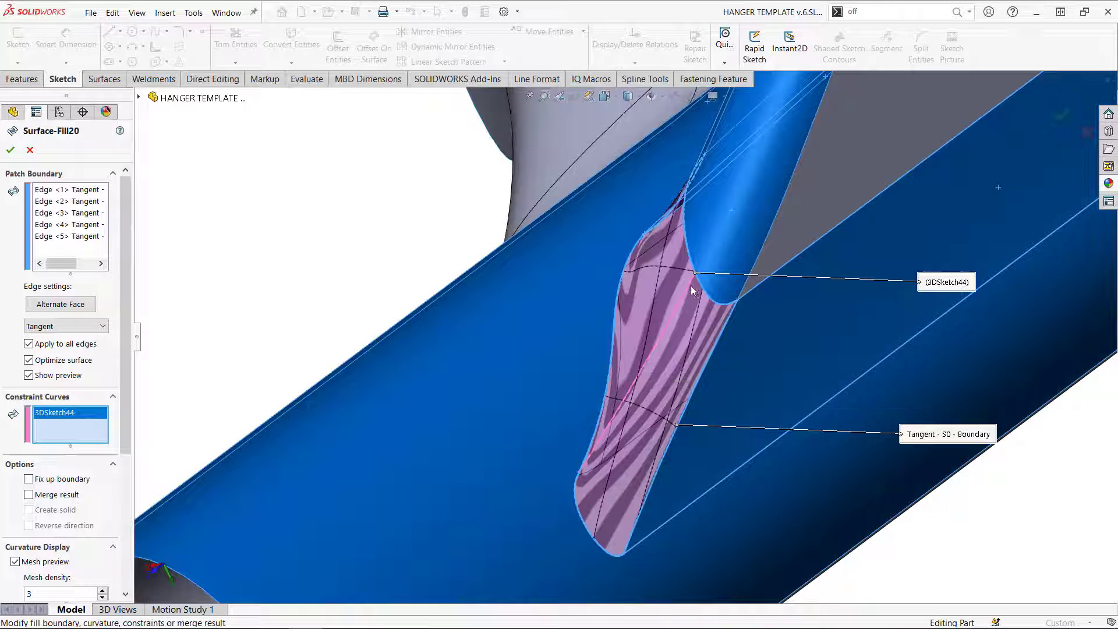
pyautogui.moveTo(677, 405); pyautogui.dragTo(735, 350, button='middle')
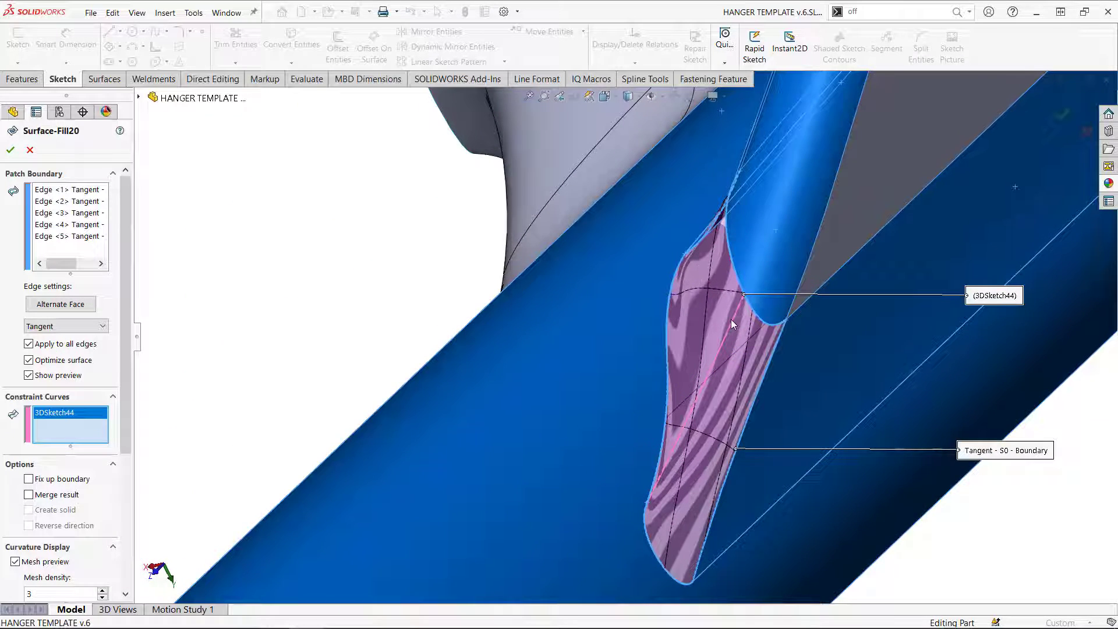
pyautogui.click(74, 358)
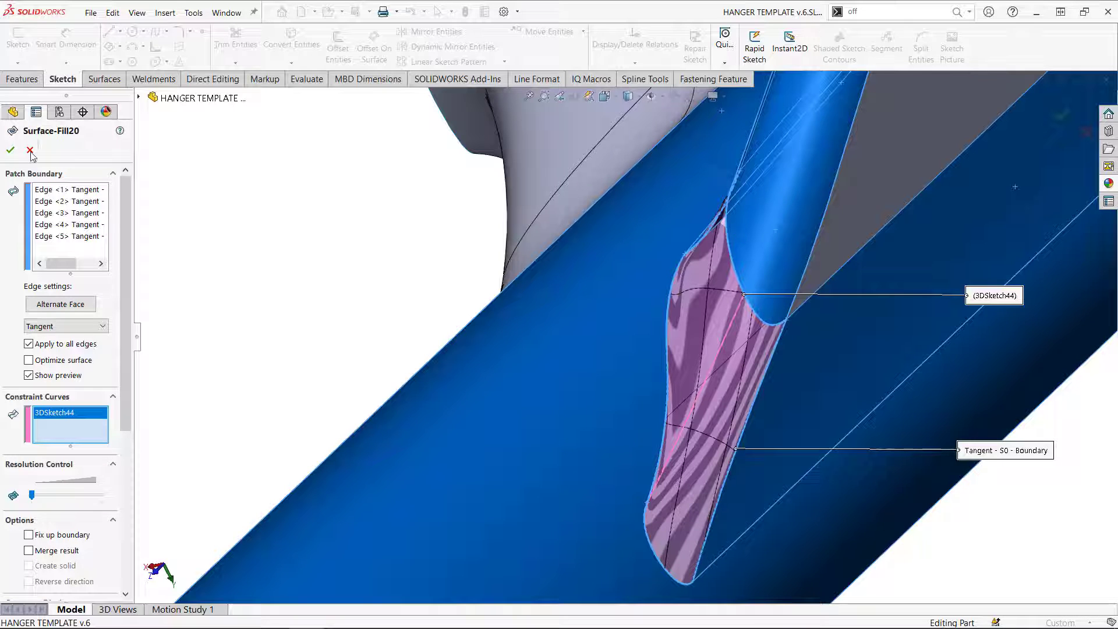
pyautogui.click(11, 150)
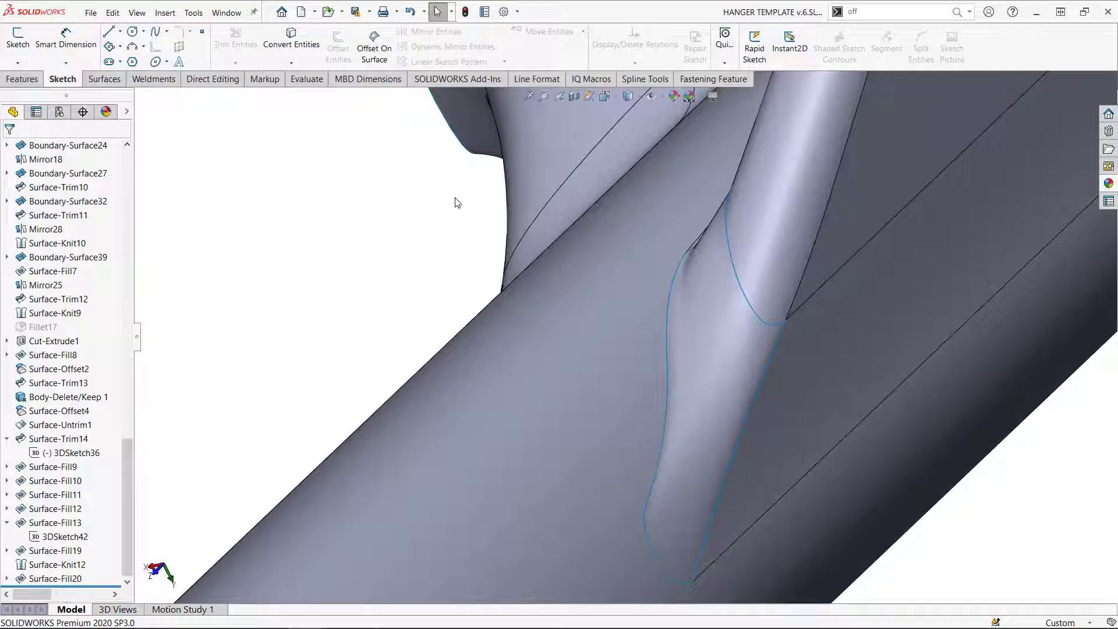
# Step: Show the 3D spline sketch under the lip-end surface fill and open it for editing
pyautogui.moveTo(742, 309)
pyautogui.mouseDown(button='middle')
pyautogui.moveTo(736, 170)
pyautogui.moveTo(786, 307)
pyautogui.moveTo(823, 364)
pyautogui.moveTo(766, 305)
pyautogui.moveTo(696, 144)
pyautogui.moveTo(753, 264)
pyautogui.moveTo(761, 312)
pyautogui.moveTo(747, 389)
pyautogui.mouseUp(button='middle')
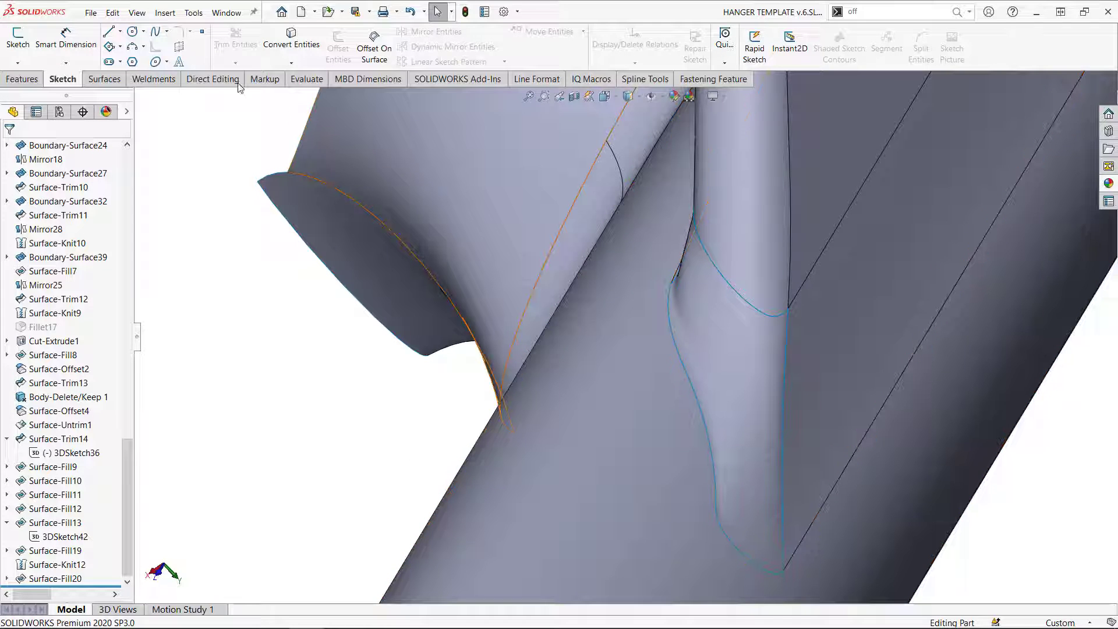
pyautogui.click(26, 79)
pyautogui.click(660, 48)
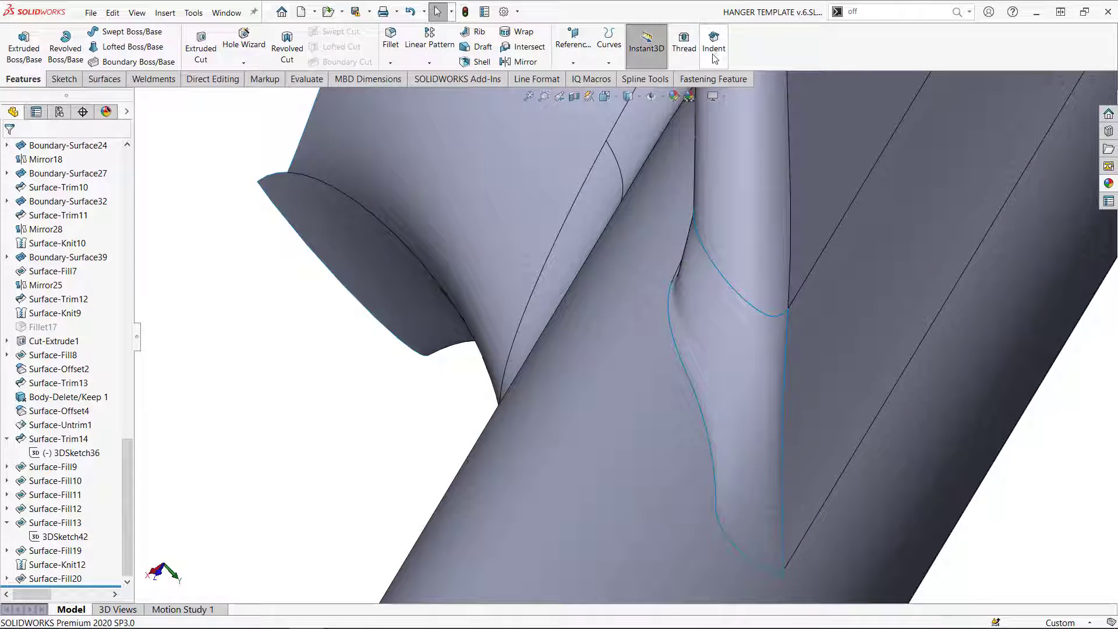
pyautogui.click(6, 579)
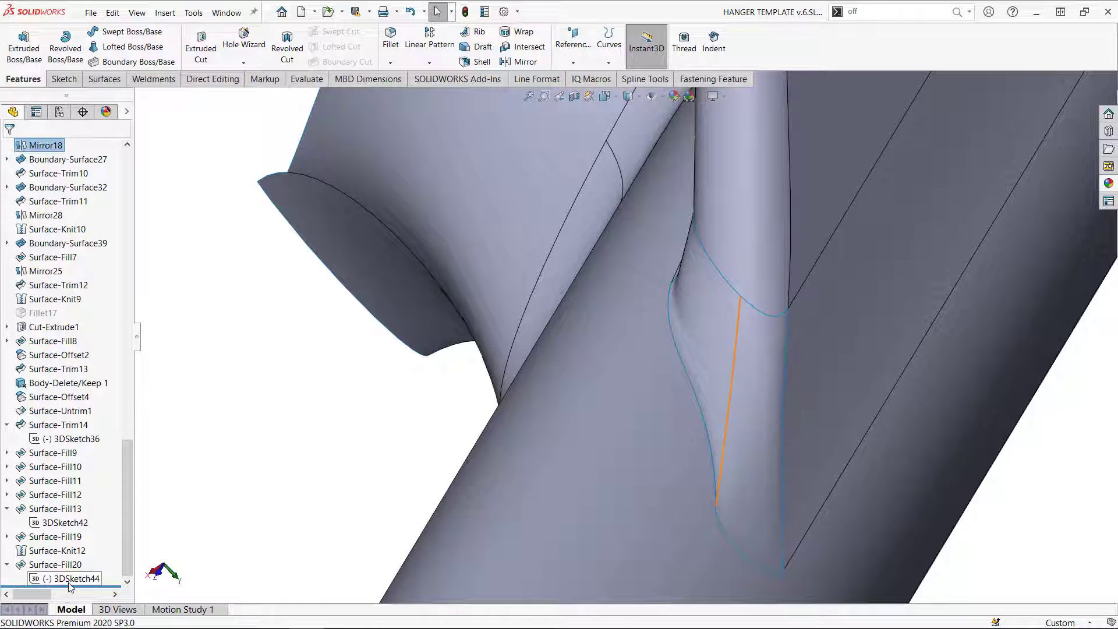
pyautogui.click(69, 579)
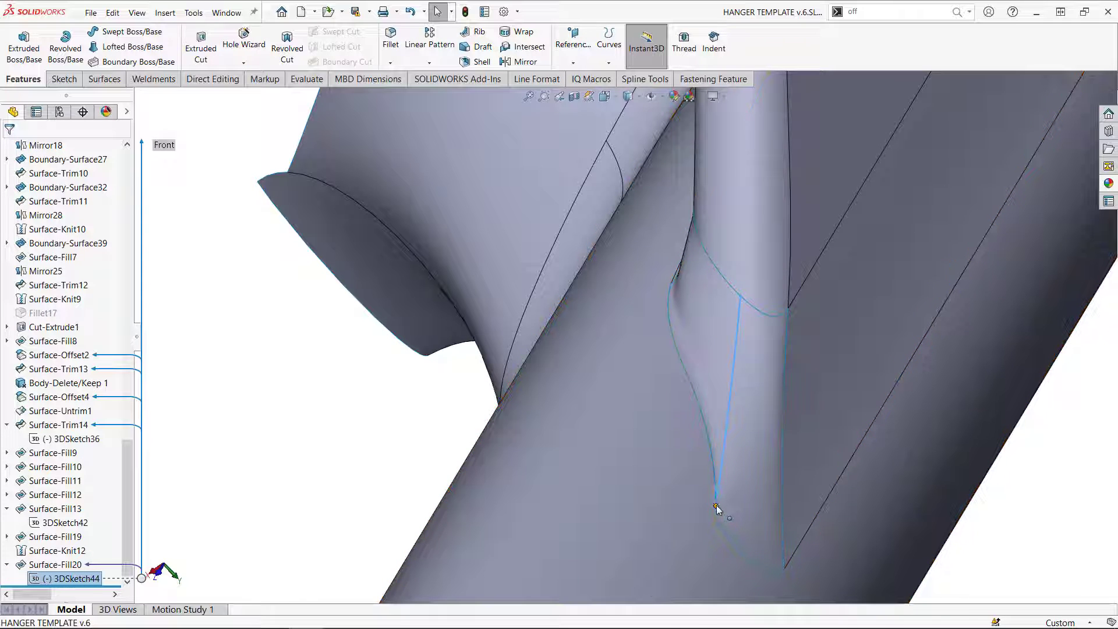
pyautogui.click(718, 508)
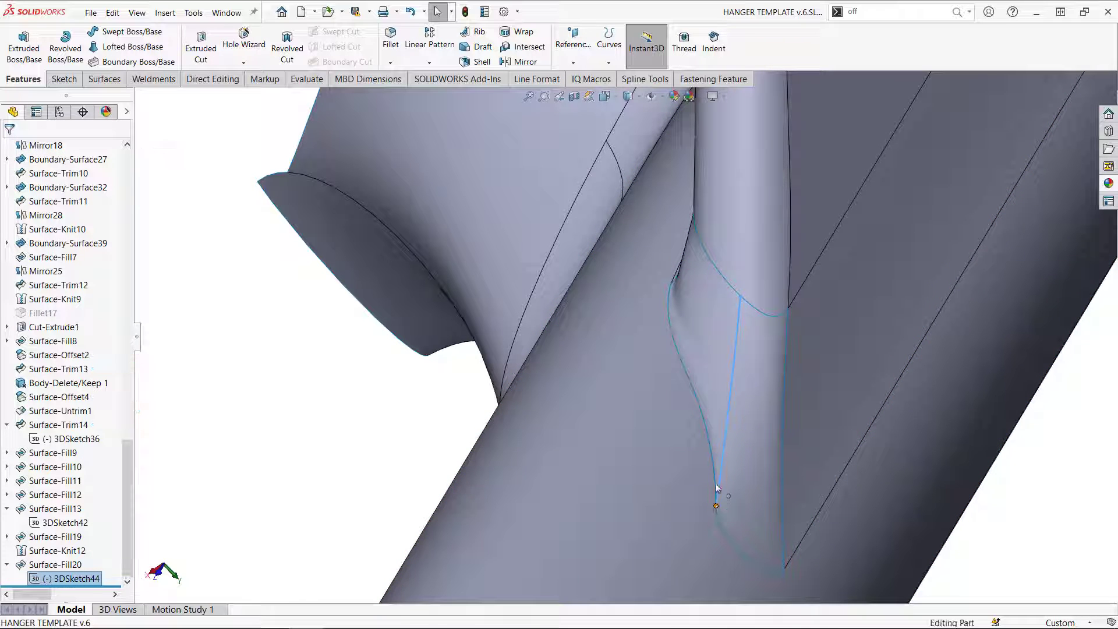
pyautogui.rightClick(78, 579)
pyautogui.click(88, 400)
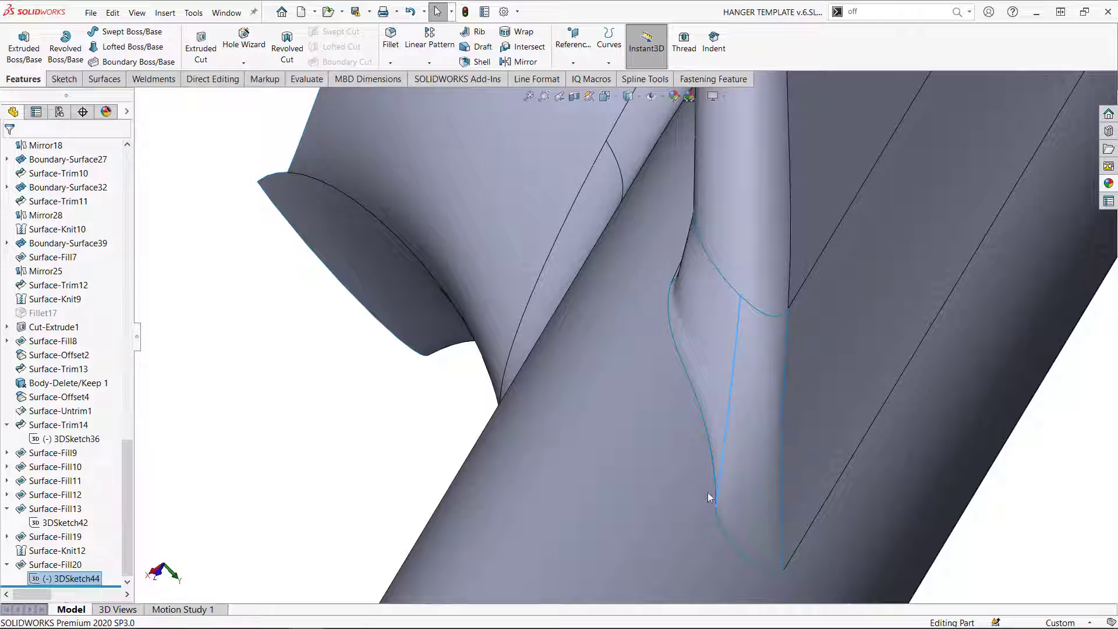
pyautogui.doubleClick(723, 452)
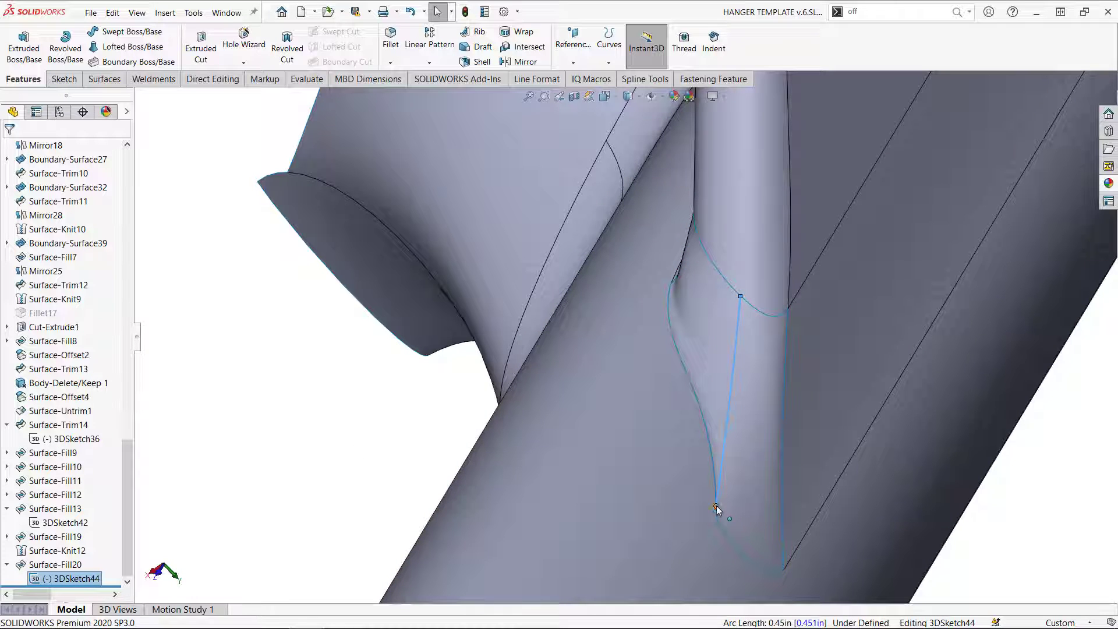
# Step: Free the spline's lower endpoint by deleting its Coincident relation
pyautogui.moveTo(716, 506); pyautogui.dragTo(724, 457)
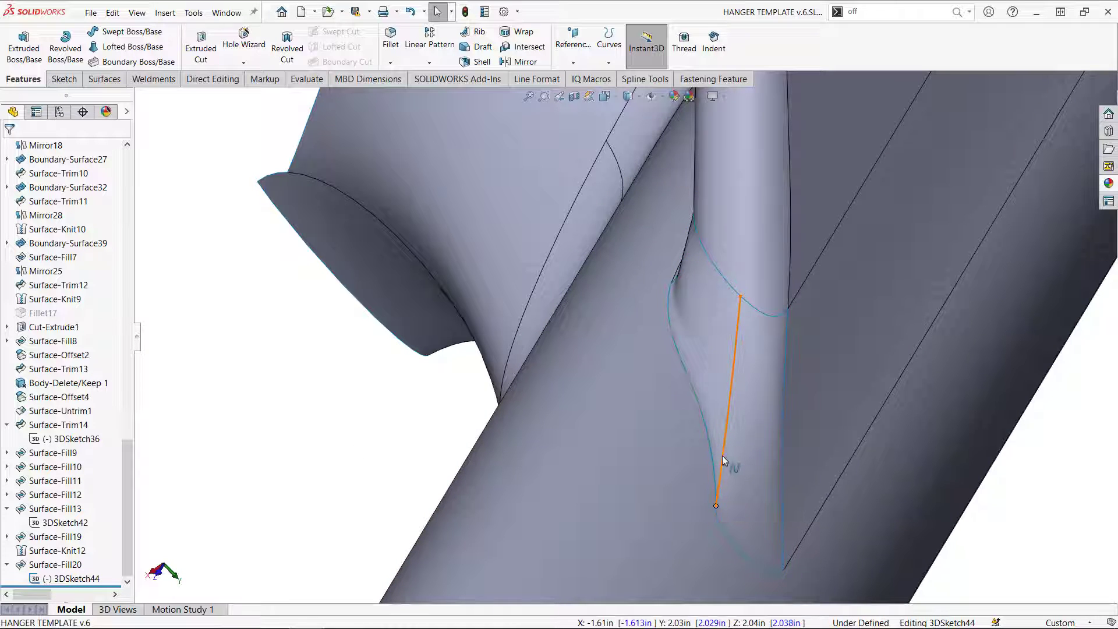
pyautogui.click(722, 455)
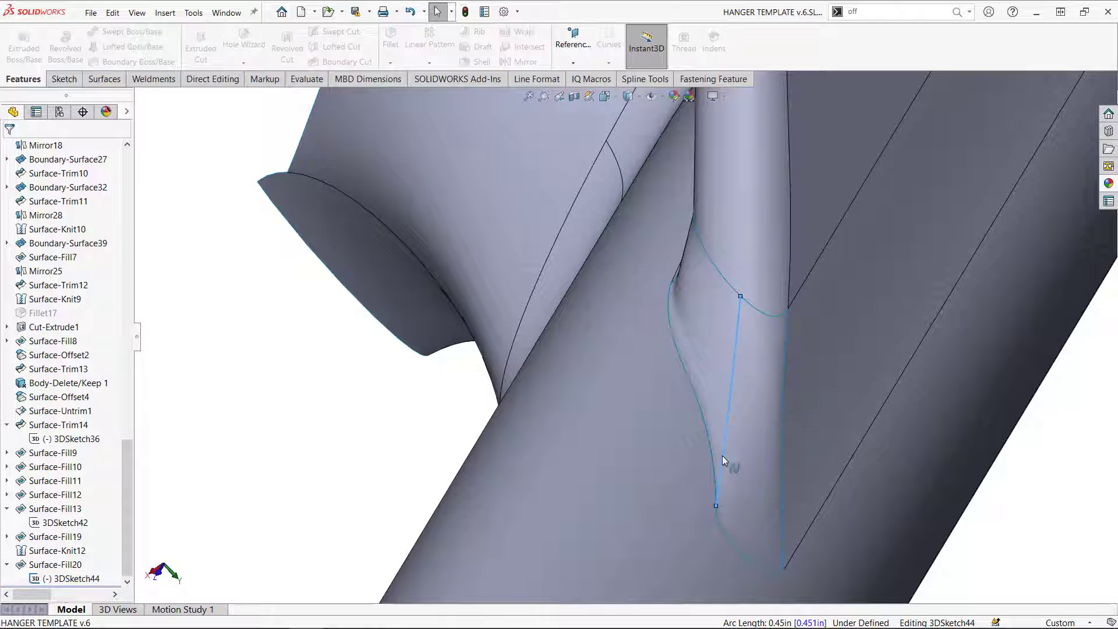
pyautogui.moveTo(717, 510); pyautogui.dragTo(719, 433)
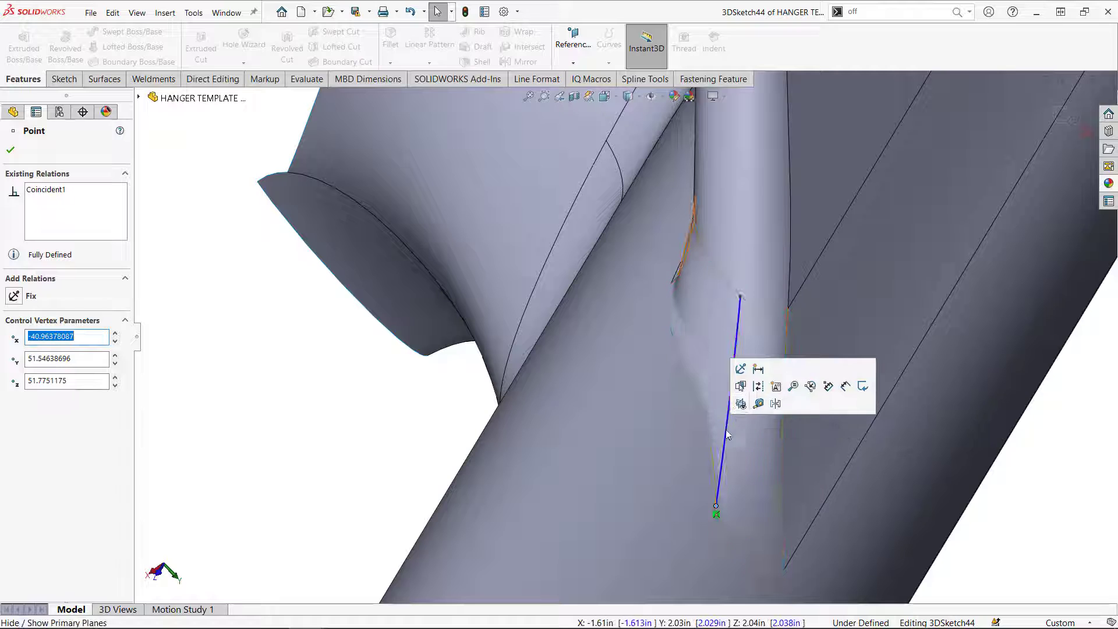
pyautogui.moveTo(716, 505); pyautogui.dragTo(715, 514)
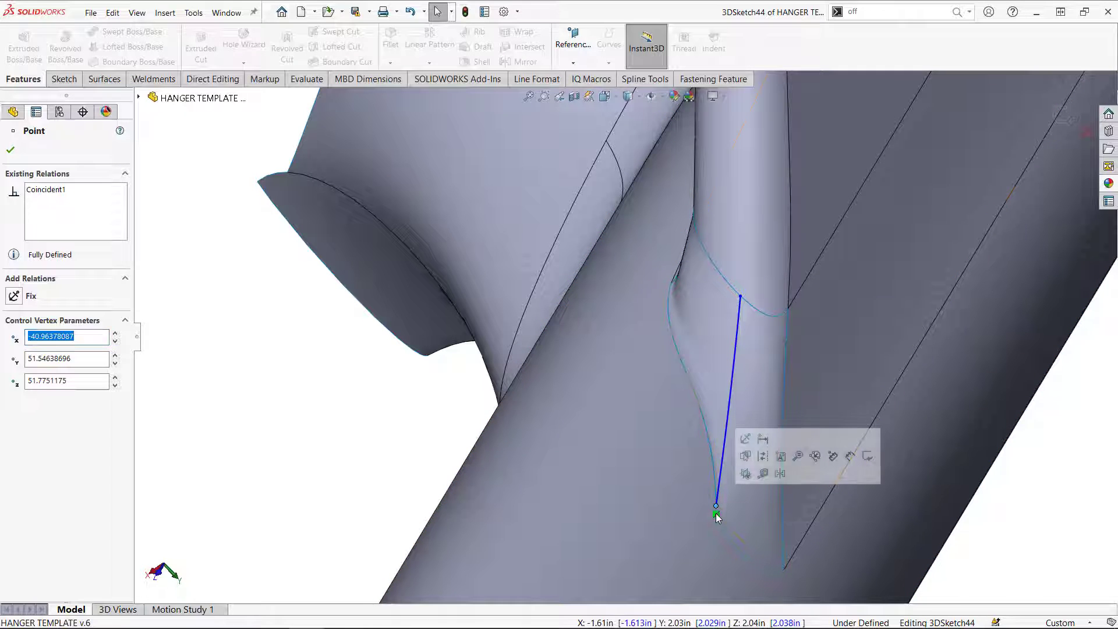
pyautogui.press('Delete')
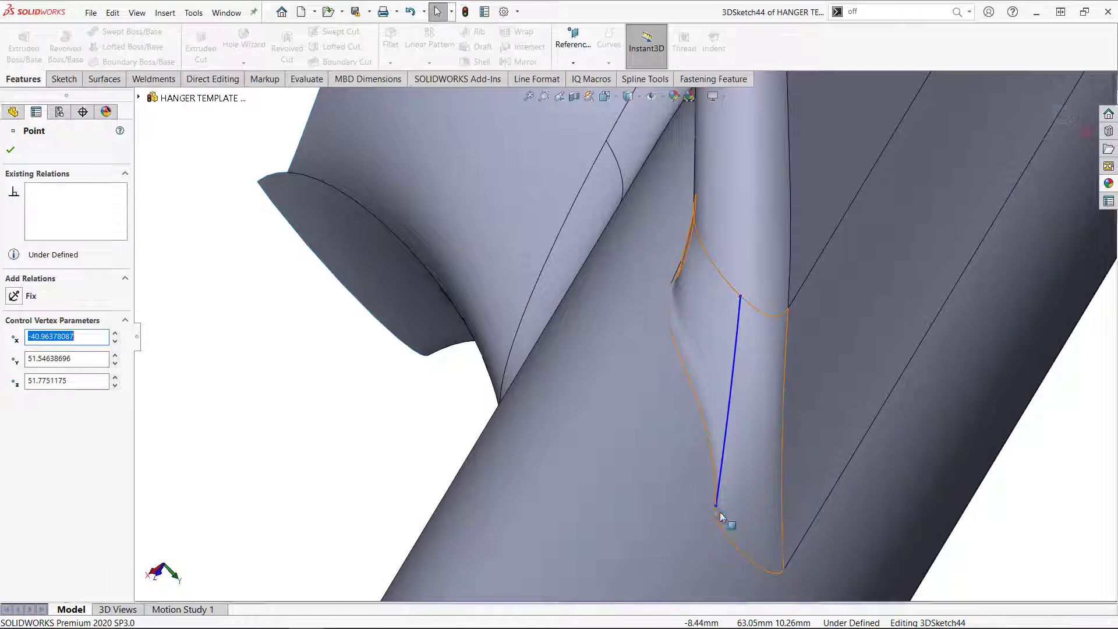
# Step: Move the spline's lower endpoint up to the patch's curved side edge along the tube and make it coincident with that edge
pyautogui.moveTo(716, 506); pyautogui.dragTo(711, 445)
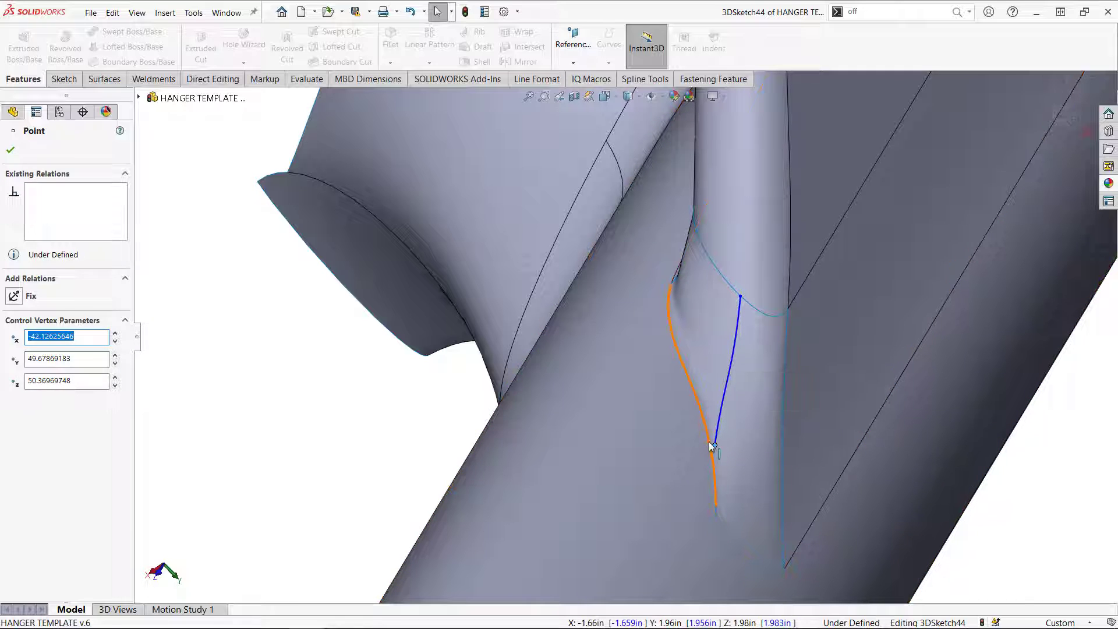
pyautogui.keyDown('ctrl'); pyautogui.click(709, 444); pyautogui.keyUp('ctrl')
pyautogui.click(14, 355)
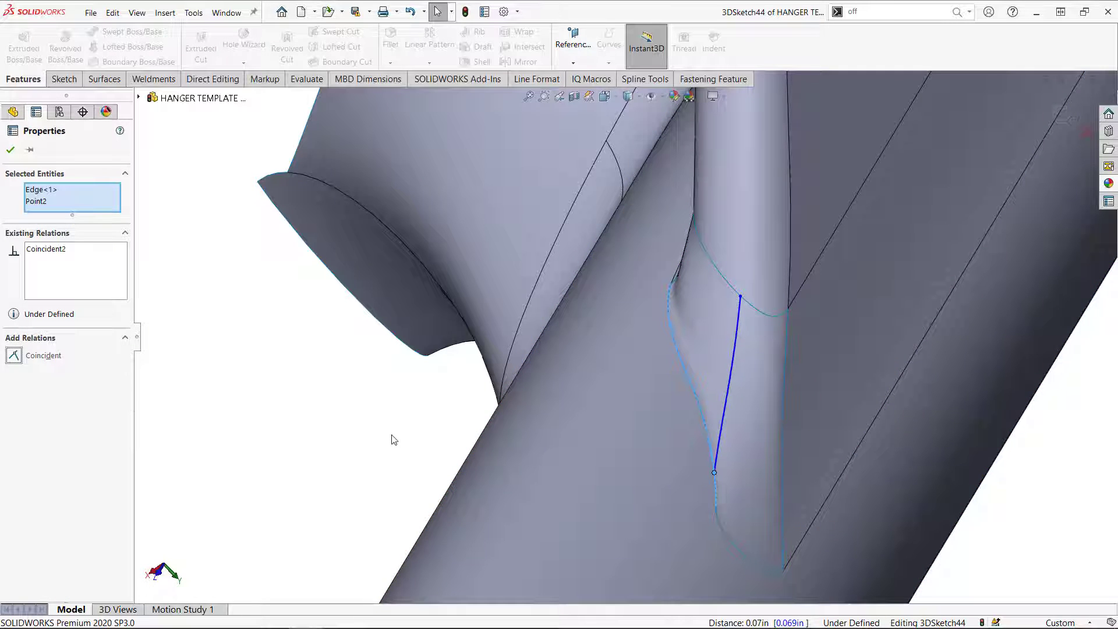
pyautogui.press('Escape')
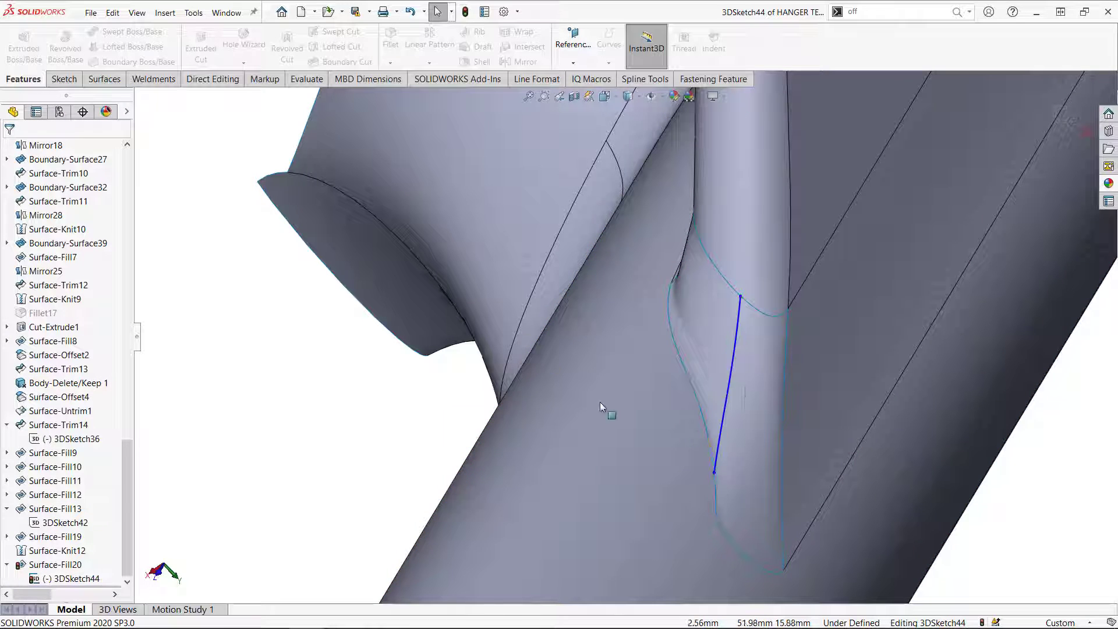
# Step: Delete the spline's TangentFace1 relation to the lower tube
pyautogui.click(728, 390)
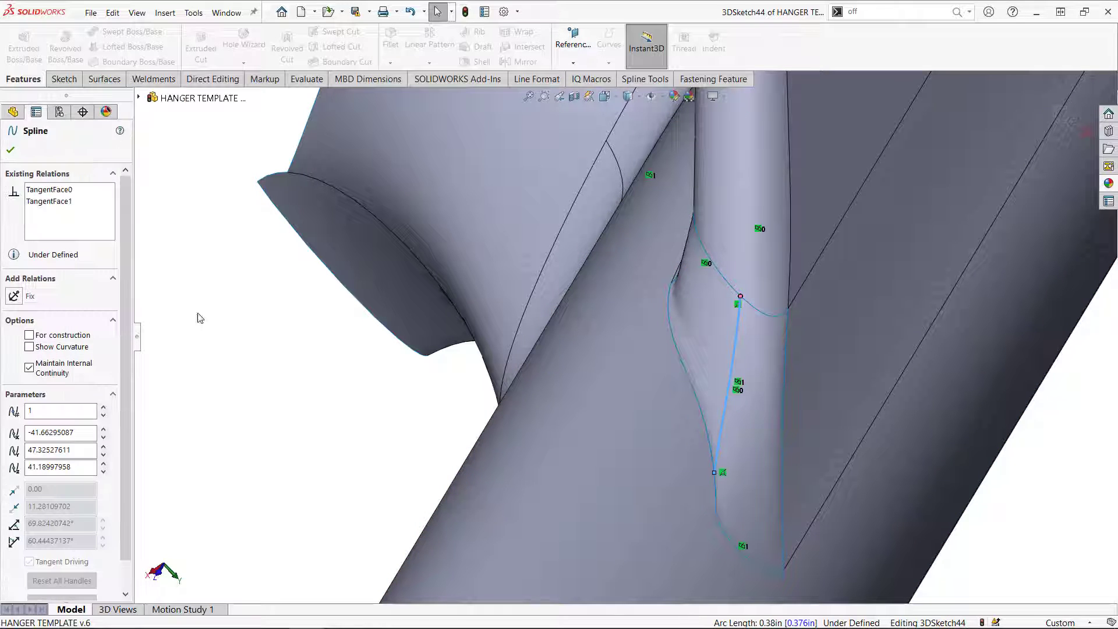
pyautogui.click(55, 202)
pyautogui.rightClick(55, 201)
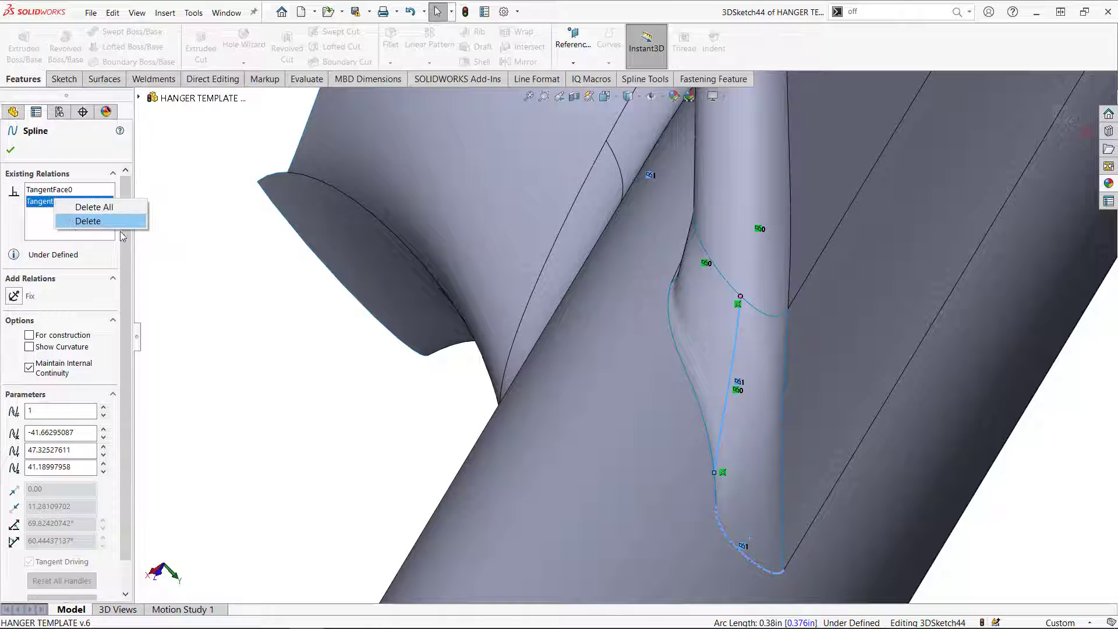
pyautogui.click(88, 220)
pyautogui.press('Escape')
pyautogui.click(711, 477)
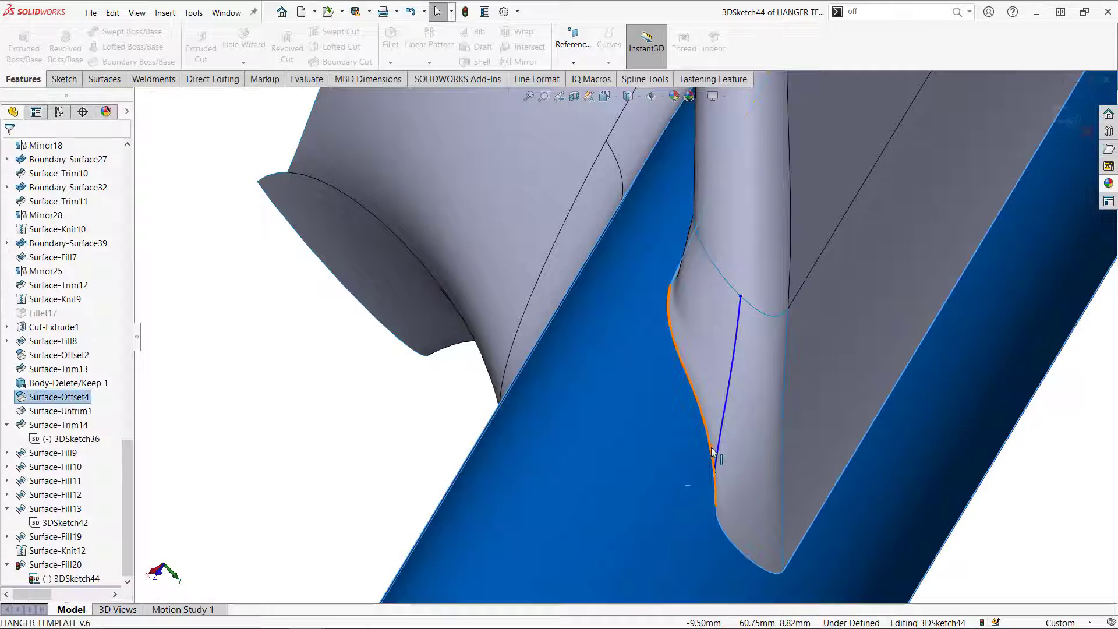
pyautogui.keyDown('ctrl'); pyautogui.click(687, 438); pyautogui.keyUp('ctrl')
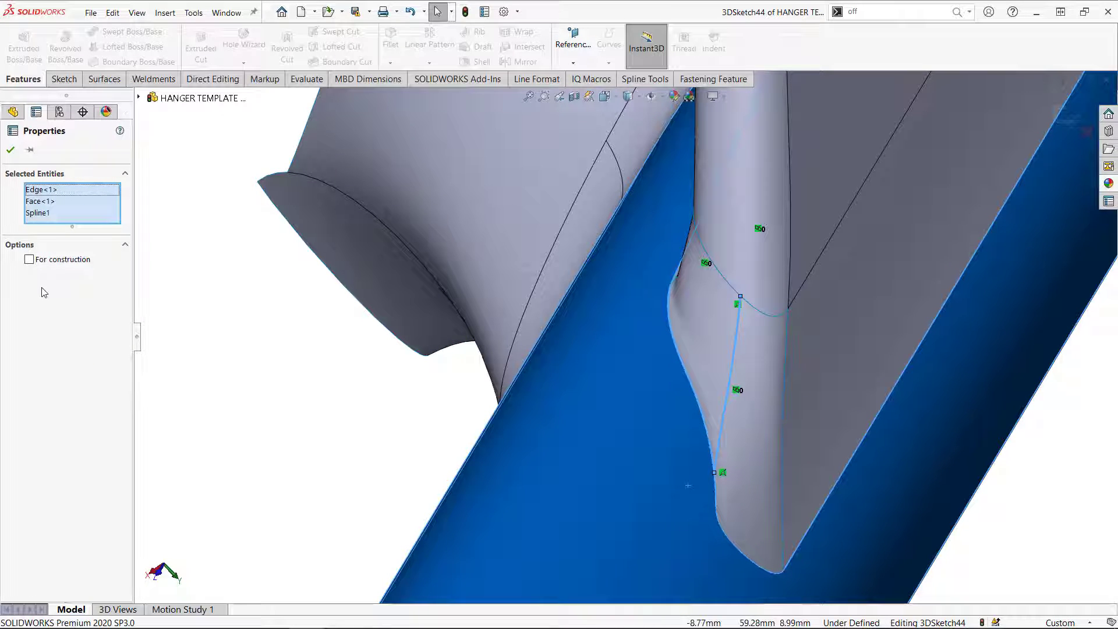
pyautogui.press('Escape')
# Step: Add a Tangent Face relation between the spline, the patch's side edge and the lower tube face, and exit the 3D sketch
pyautogui.click(725, 424)
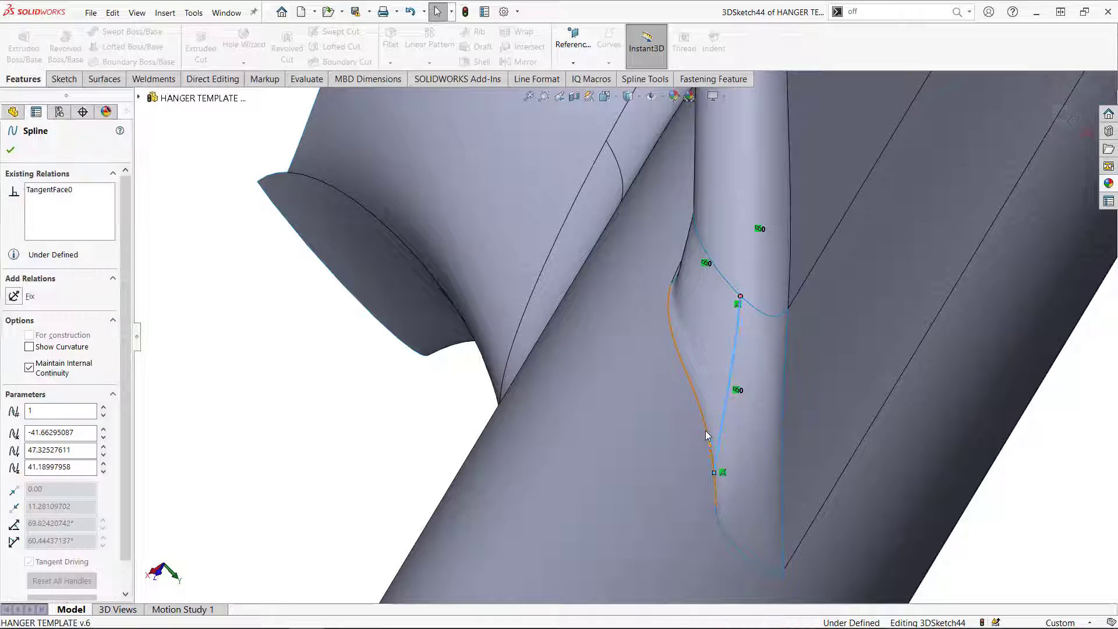
pyautogui.keyDown('ctrl'); pyautogui.click(706, 434); pyautogui.keyUp('ctrl')
pyautogui.keyDown('ctrl'); pyautogui.click(692, 459); pyautogui.keyUp('ctrl')
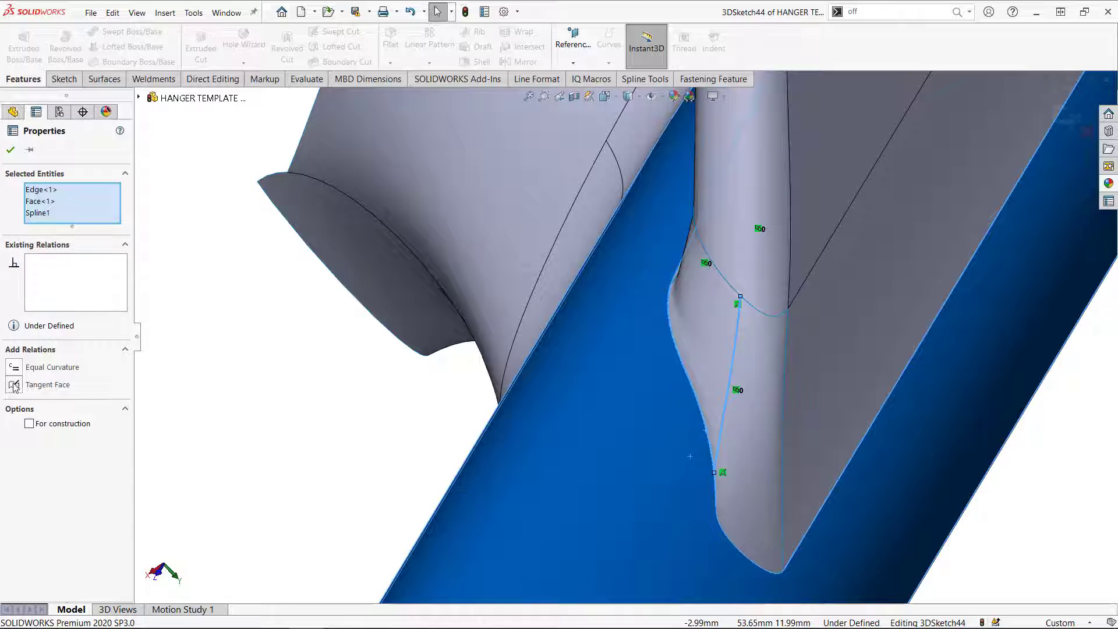
pyautogui.click(14, 386)
pyautogui.click(287, 407)
pyautogui.click(1068, 119)
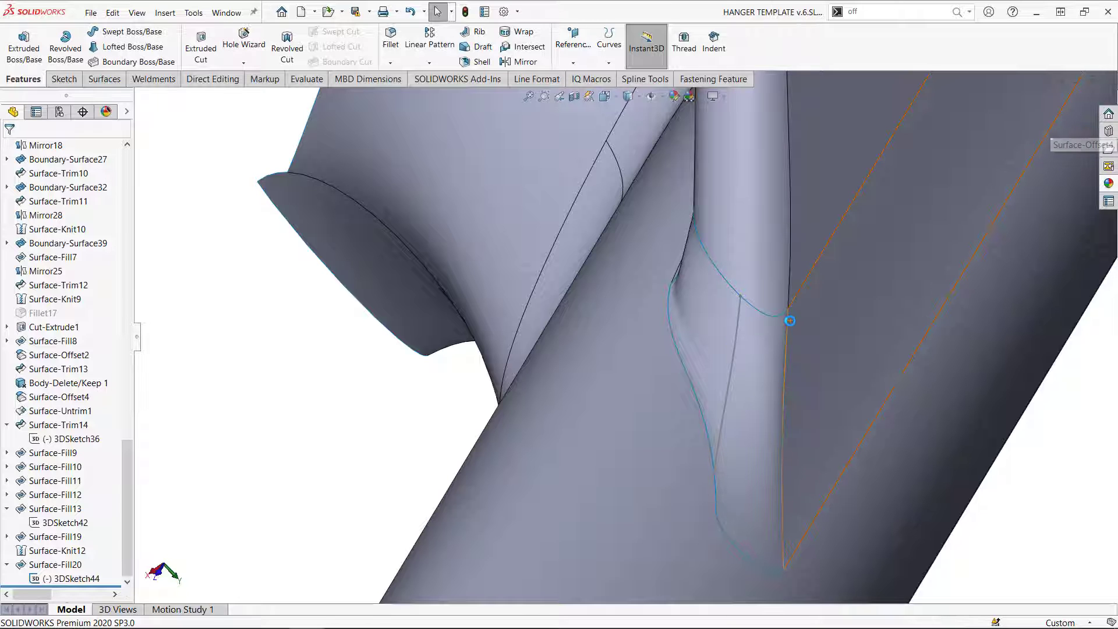
# Step: Slide the spline's lower endpoint down along the patch's side edge to reshape the lip-end fill, and rebuild it
pyautogui.moveTo(789, 328); pyautogui.dragTo(694, 438, button='middle')
pyautogui.doubleClick(701, 428)
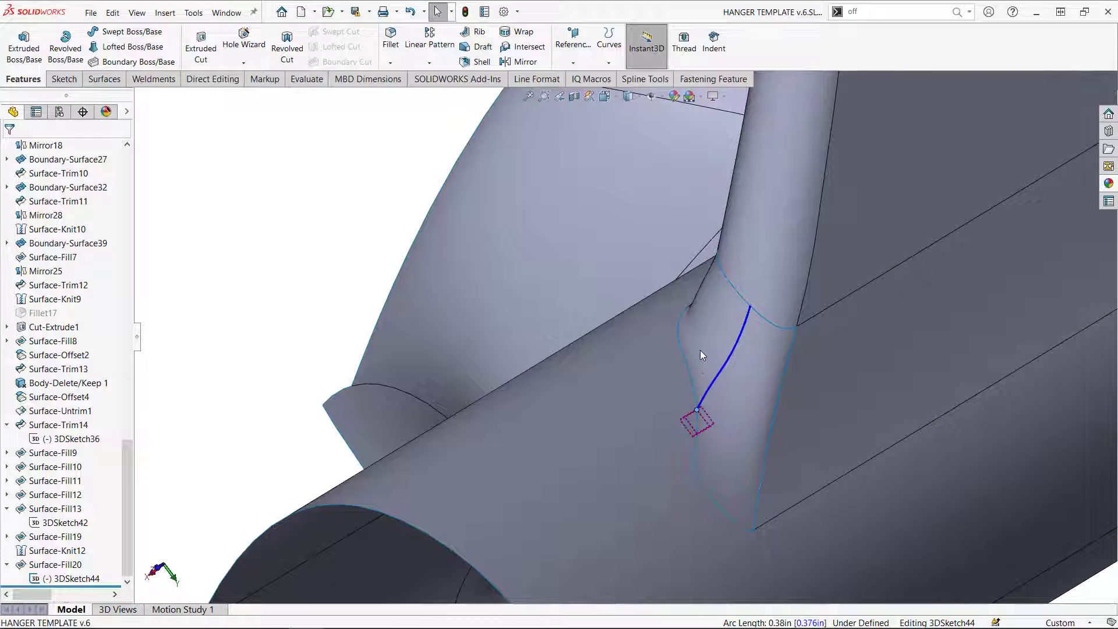
pyautogui.press('Delete')
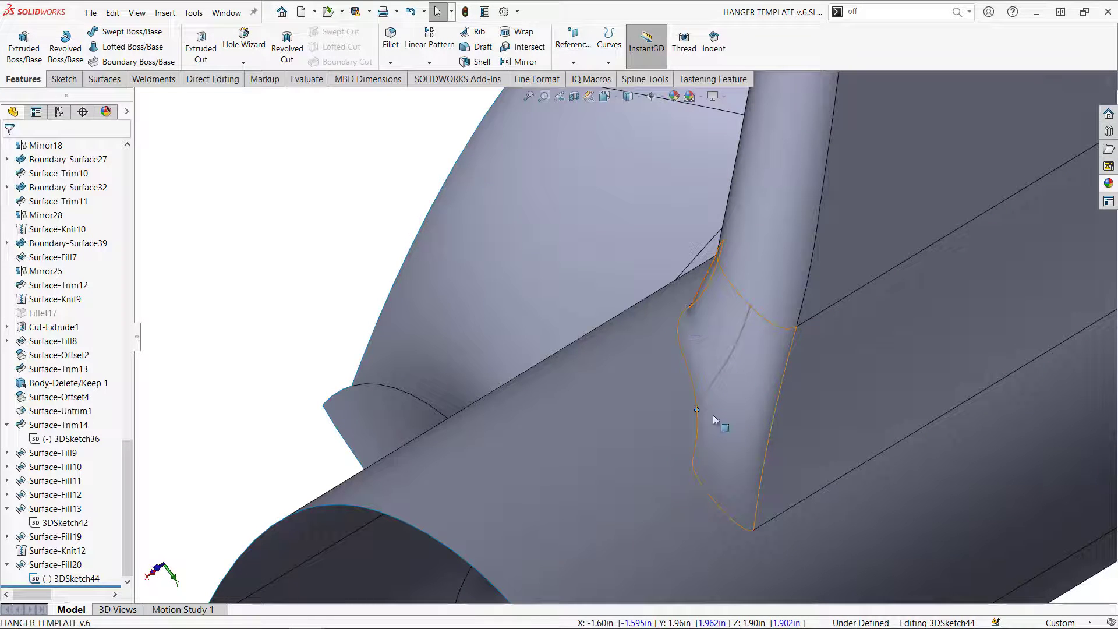
pyautogui.moveTo(749, 358); pyautogui.dragTo(722, 402, button='middle')
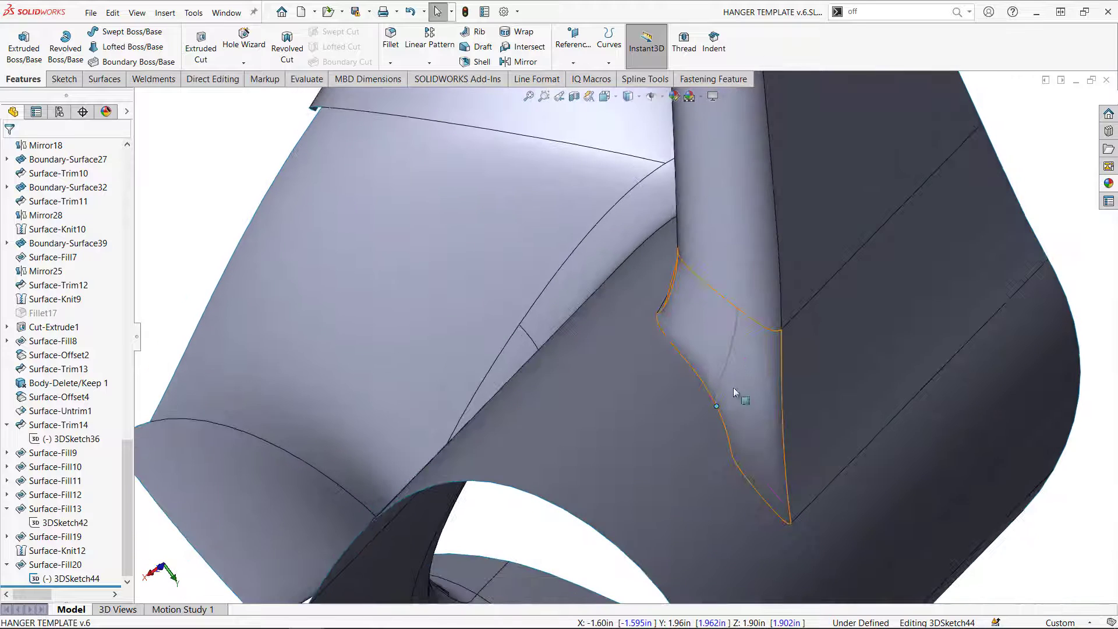
pyautogui.moveTo(717, 406); pyautogui.dragTo(732, 460)
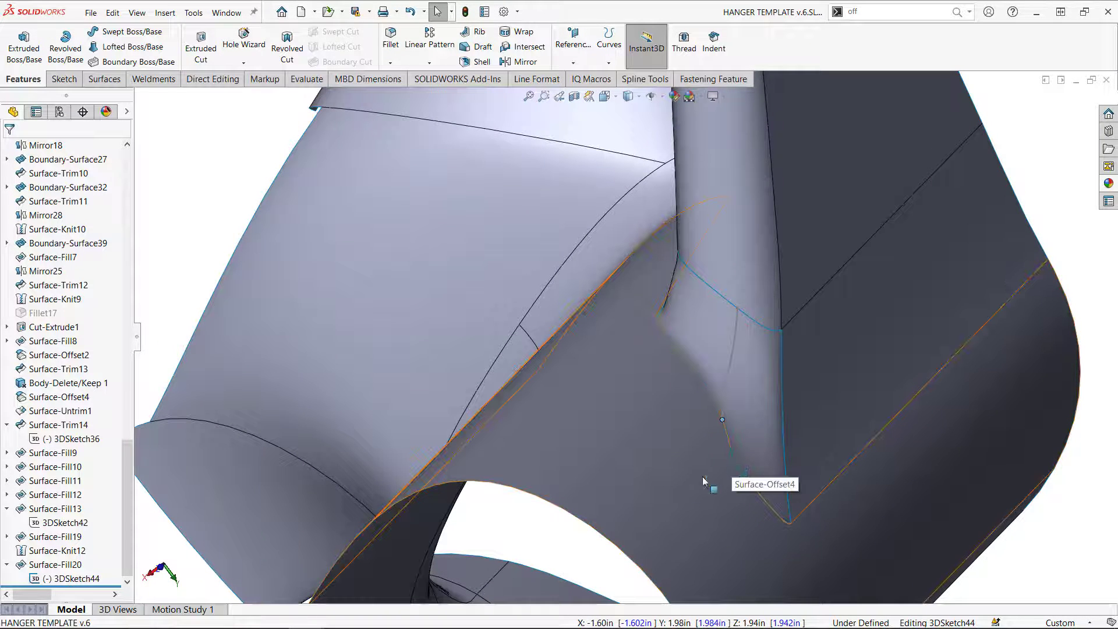
pyautogui.moveTo(831, 492); pyautogui.dragTo(759, 534, button='middle')
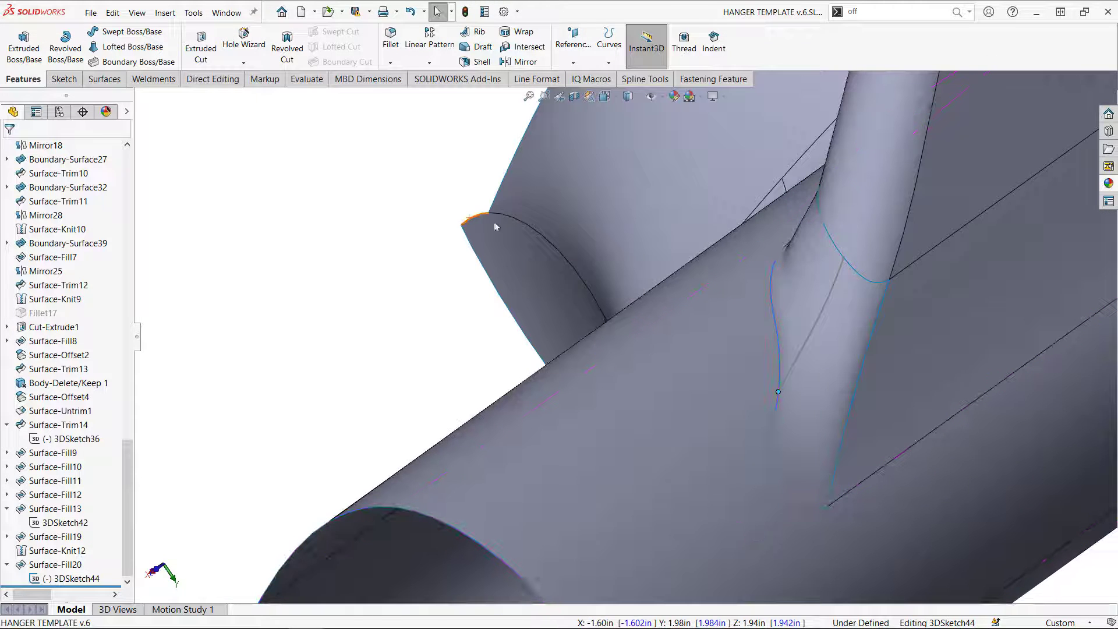
pyautogui.click(780, 392)
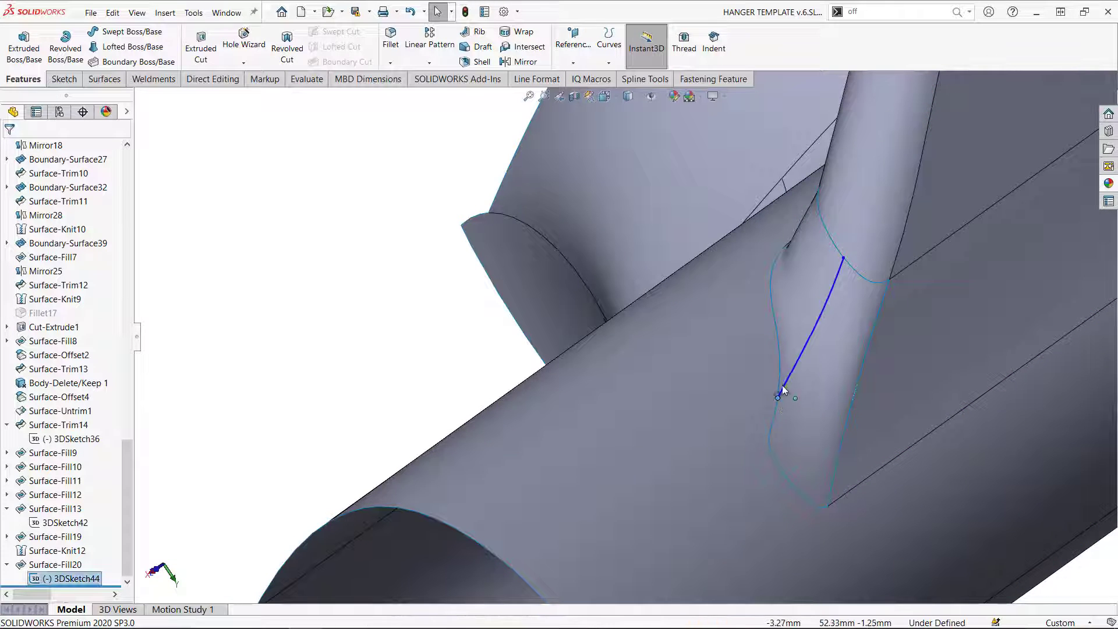
pyautogui.click(779, 395)
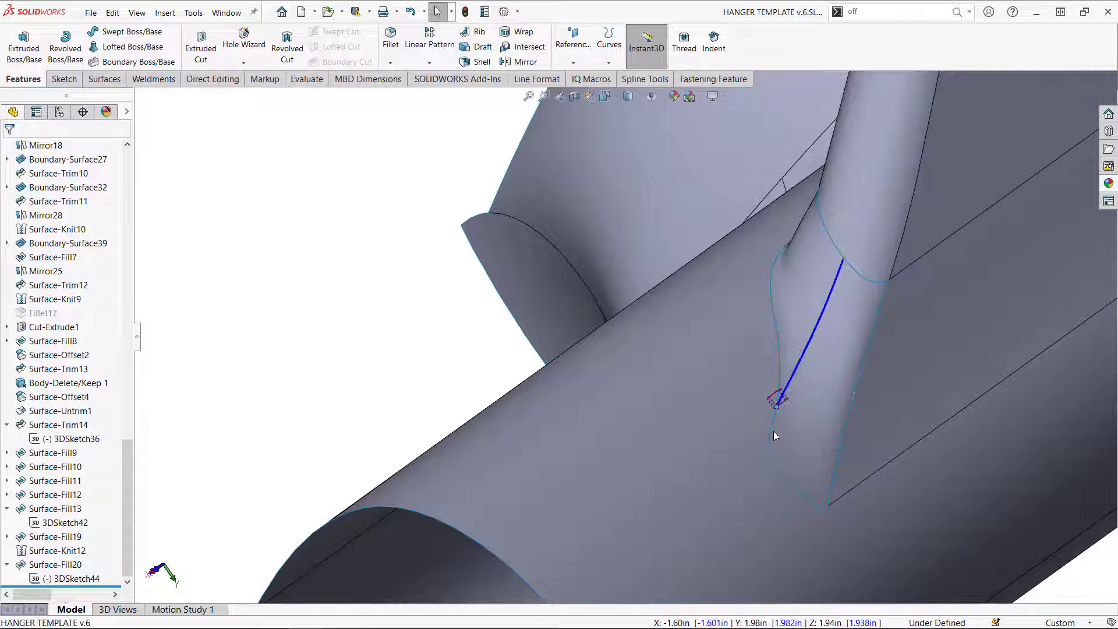
pyautogui.click(397, 349)
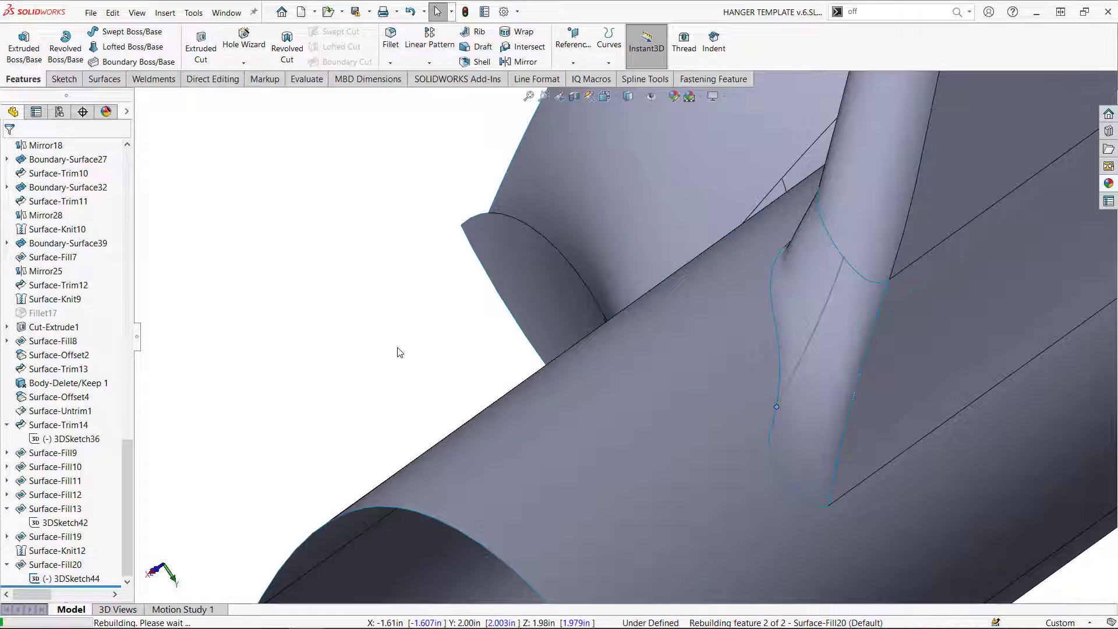
# Step: Turn on the Zebra Stripes and Curvature displays and examine the lip-end patch's continuity with the tube
pyautogui.click(294, 79)
pyautogui.click(546, 46)
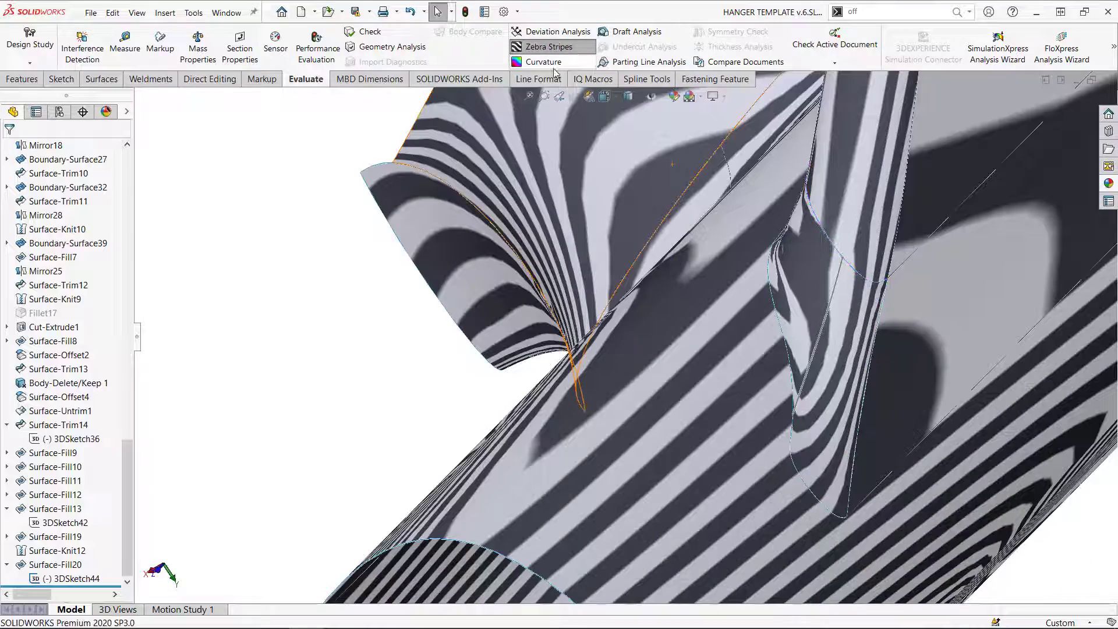
pyautogui.click(544, 63)
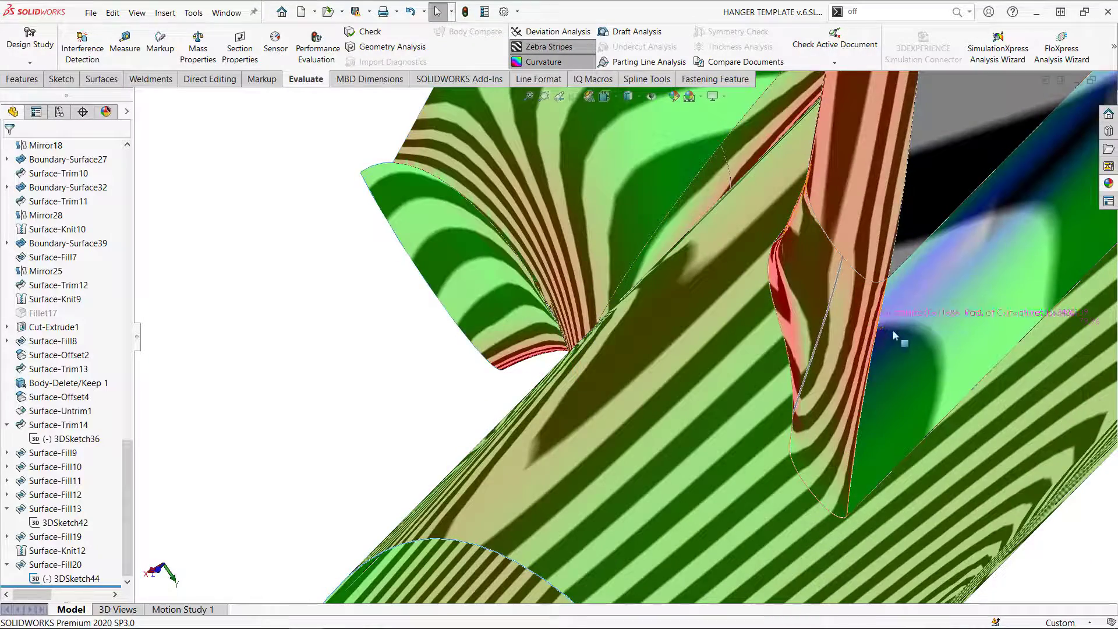
pyautogui.moveTo(895, 336); pyautogui.dragTo(844, 427, button='middle')
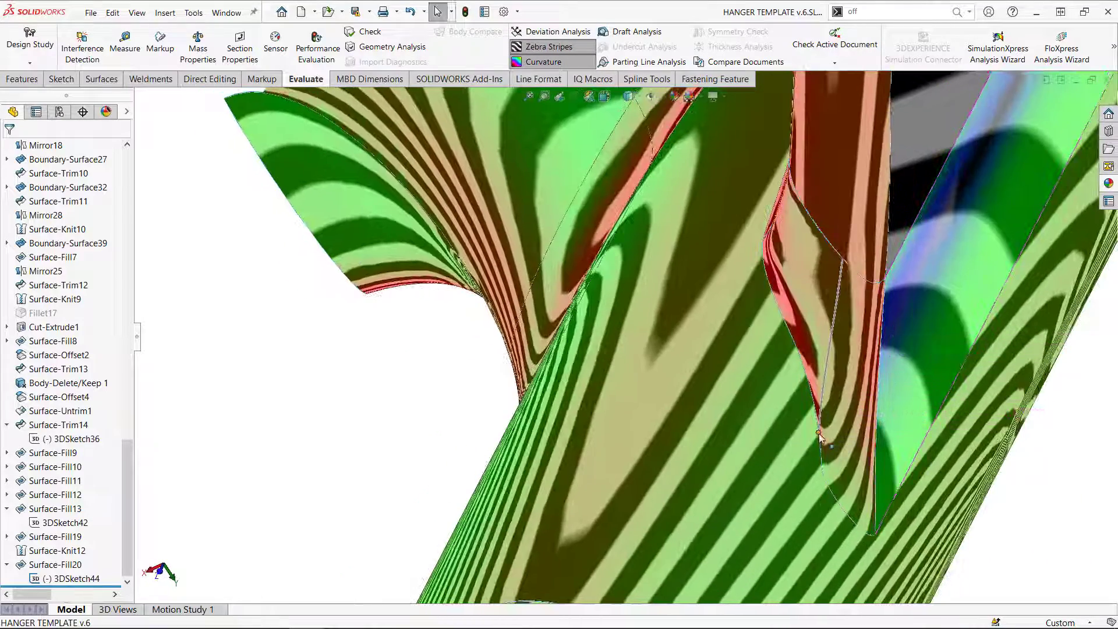
# Step: Try to slide the constraint spline's lower endpoint up along the lip-end patch's side edge and rebuild the fill
pyautogui.doubleClick(820, 435)
pyautogui.click(816, 396)
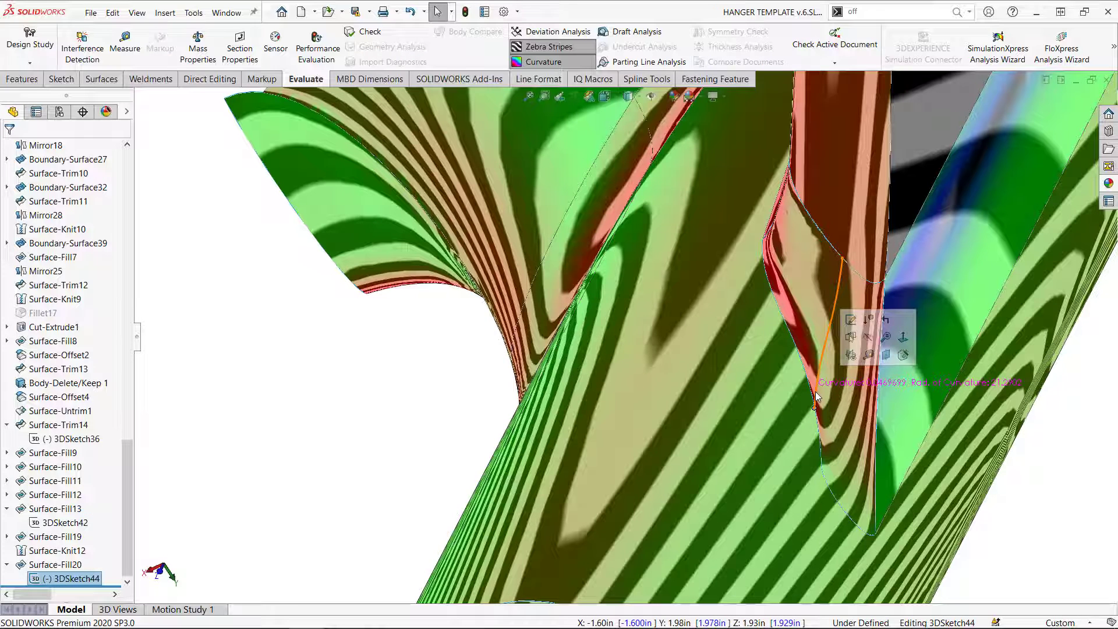
pyautogui.press('Escape')
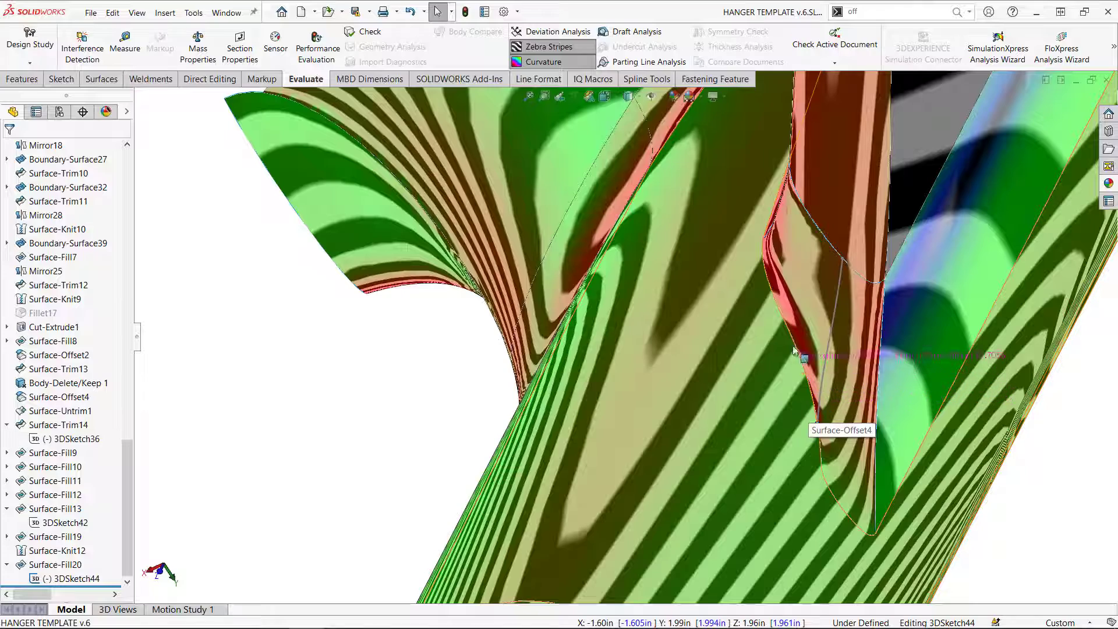
pyautogui.moveTo(792, 281); pyautogui.dragTo(786, 227, button='middle')
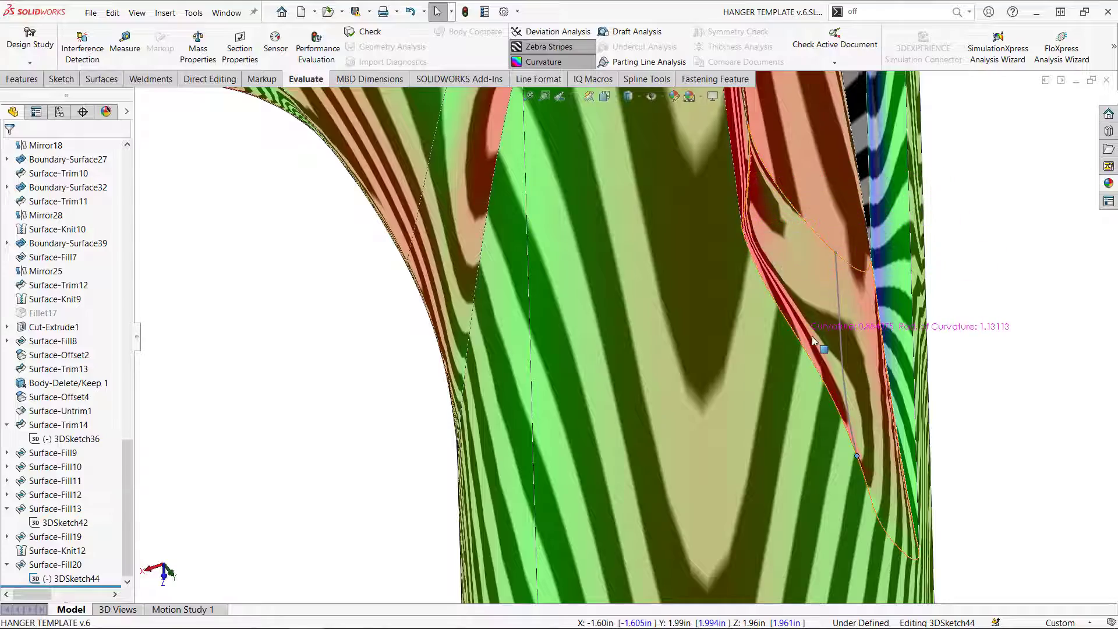
pyautogui.moveTo(815, 324); pyautogui.dragTo(738, 224, button='middle')
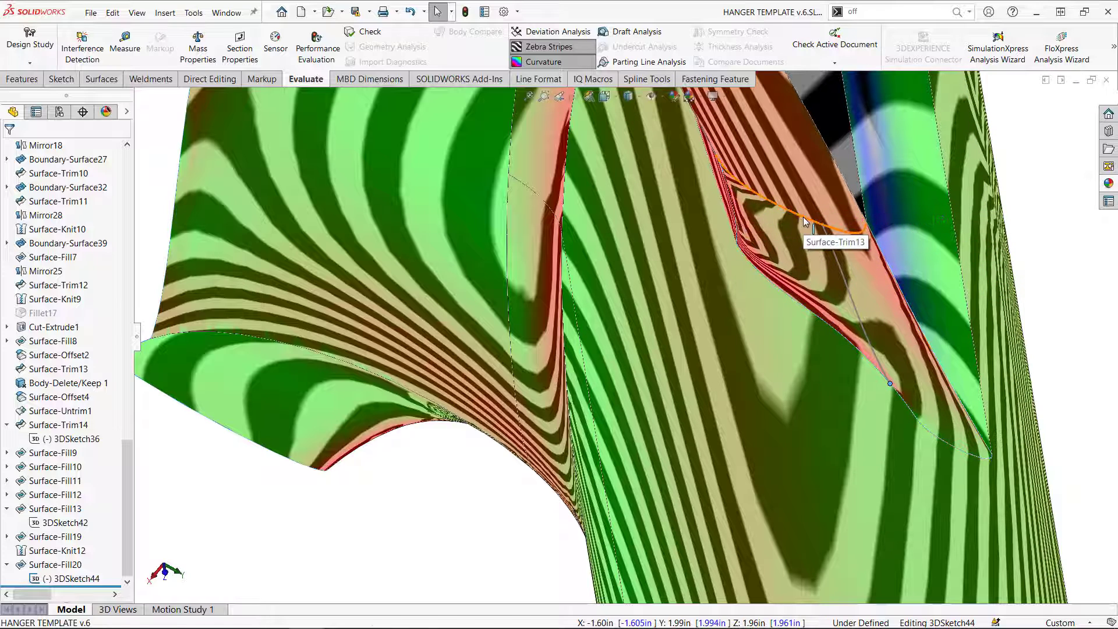
pyautogui.hotkey('ctrl', 'b')
pyautogui.moveTo(775, 292); pyautogui.dragTo(843, 350, button='middle')
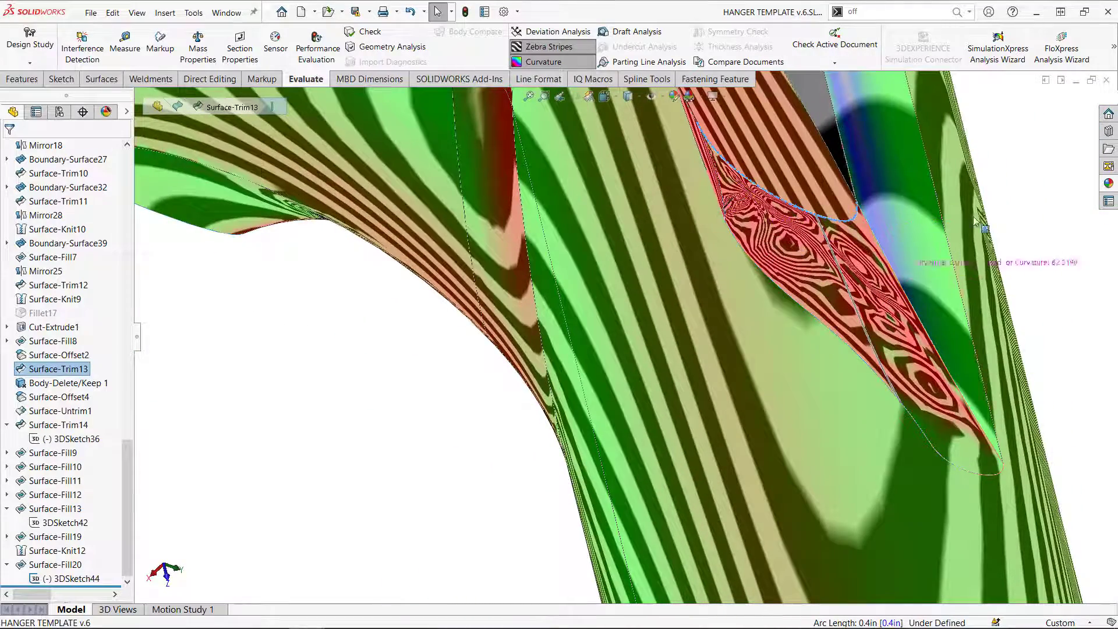
pyautogui.moveTo(826, 246); pyautogui.dragTo(812, 201, button='middle')
pyautogui.scroll(-3, 720, 274)
pyautogui.moveTo(720, 275); pyautogui.dragTo(578, 3, button='middle')
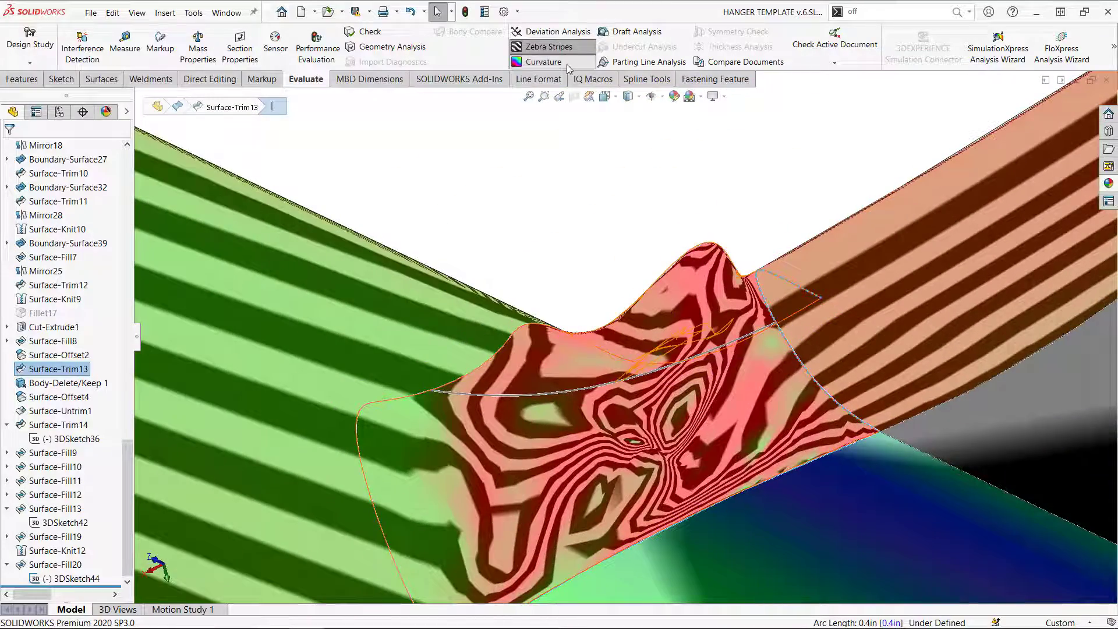
# Step: Turn off the Curvature and Zebra Stripes displays and view the shaded lip-end patch
pyautogui.click(544, 62)
pyautogui.click(556, 47)
pyautogui.moveTo(793, 327); pyautogui.dragTo(763, 381, button='middle')
pyautogui.scroll(4, 763, 380)
pyautogui.moveTo(687, 342); pyautogui.dragTo(691, 403, button='middle')
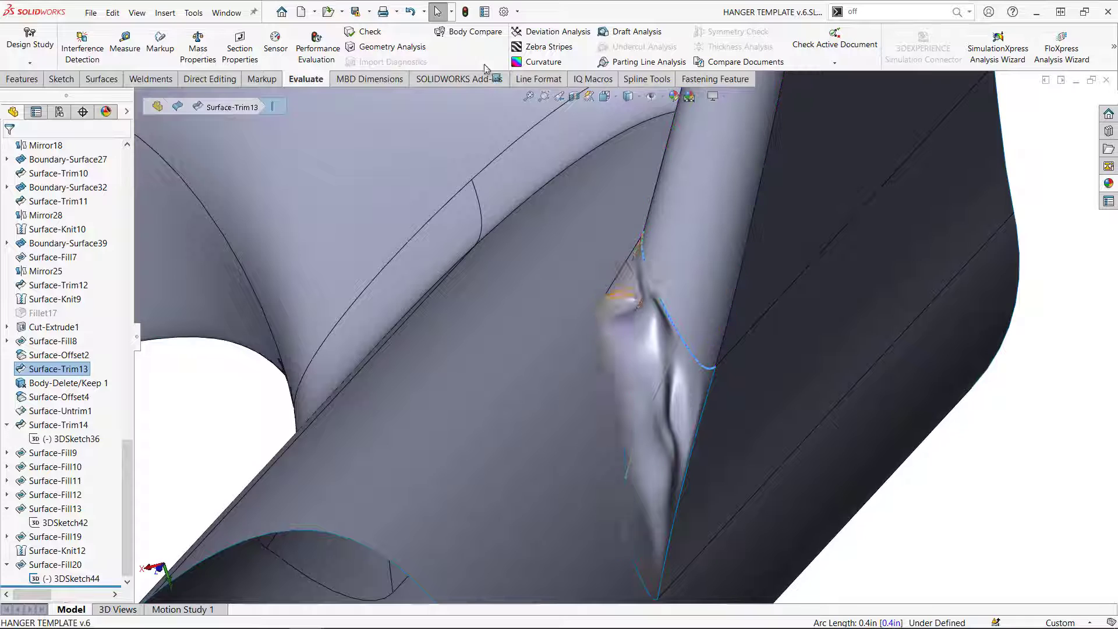
# Step: Undo the last two moves of the constraint spline's endpoint
pyautogui.click(425, 12)
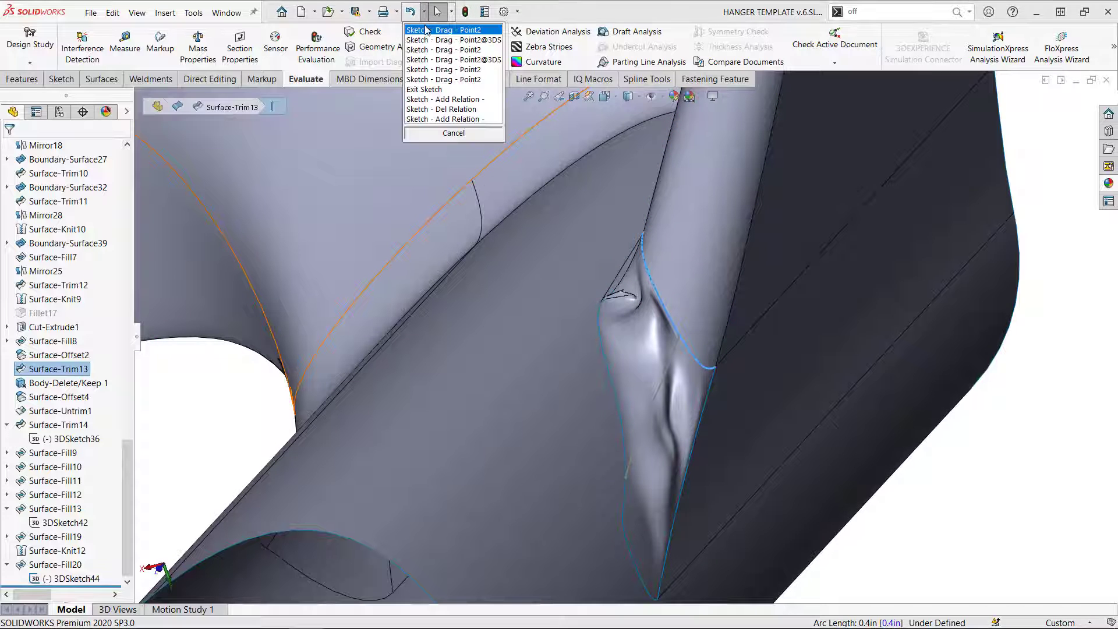
pyautogui.click(425, 31)
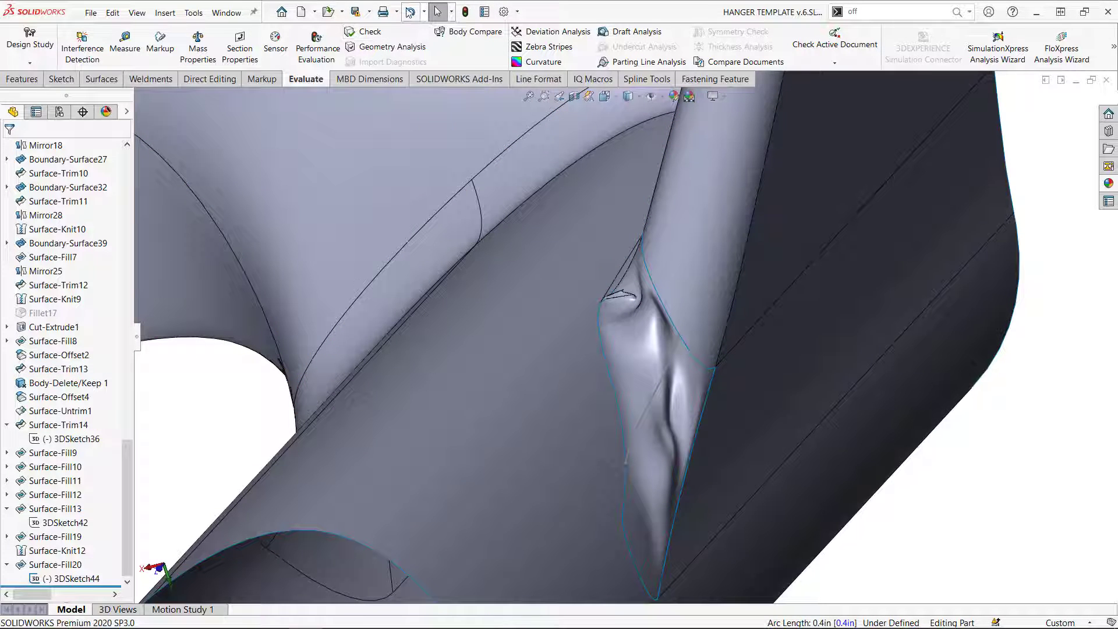
pyautogui.click(425, 12)
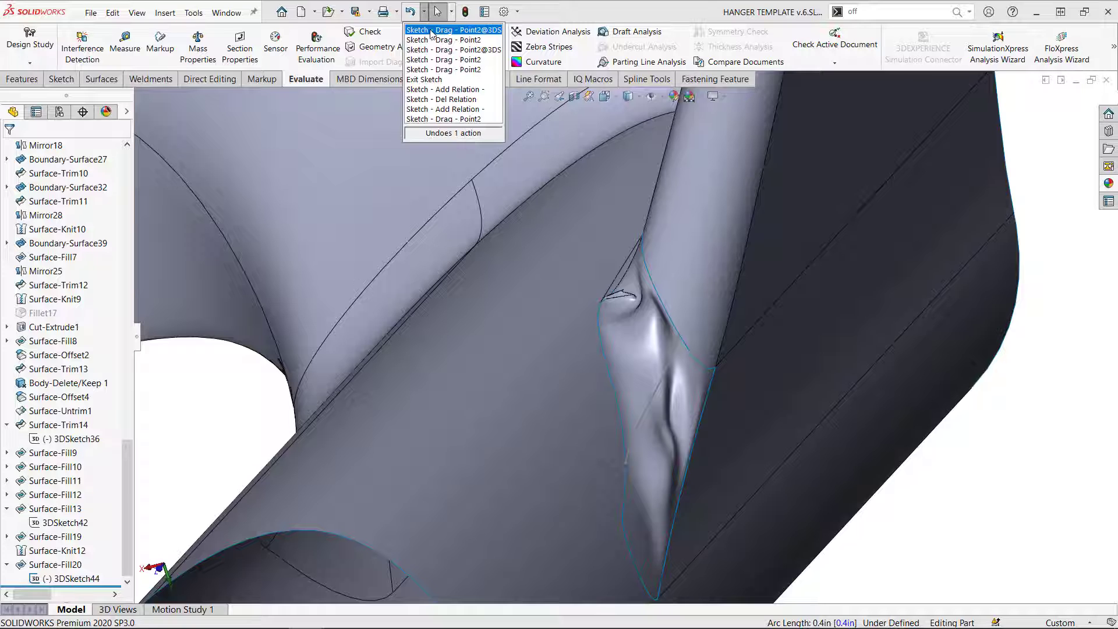
pyautogui.click(431, 32)
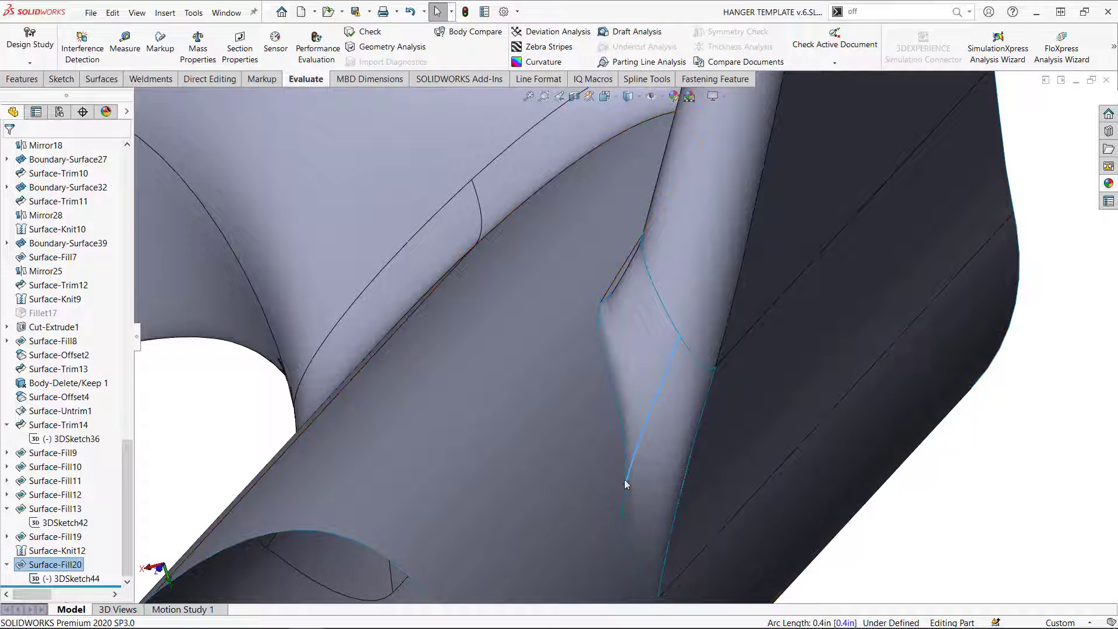
# Step: Try to slide the spline's lower endpoint slightly up the patch's side edge, and undo the move
pyautogui.moveTo(625, 488); pyautogui.dragTo(628, 468)
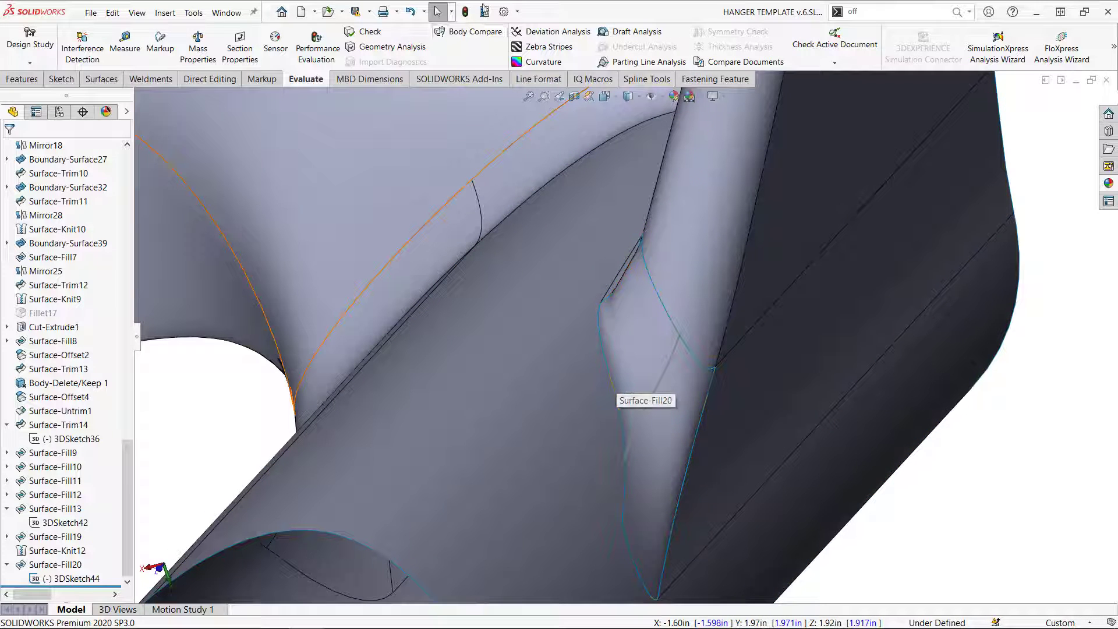
pyautogui.click(410, 12)
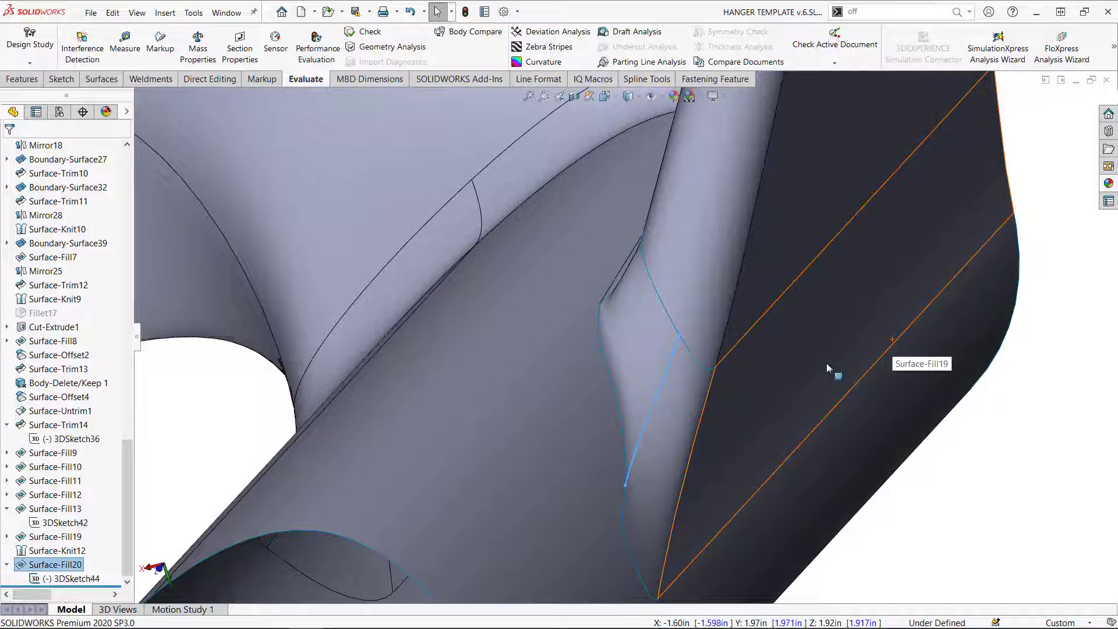
# Step: Recheck the restored lip-end patch with the Curvature and Zebra Stripes displays, and return to the plain shaded view
pyautogui.moveTo(821, 375)
pyautogui.mouseDown(button='middle')
pyautogui.moveTo(754, 440)
pyautogui.moveTo(740, 429)
pyautogui.mouseUp(button='middle')
pyautogui.click(538, 62)
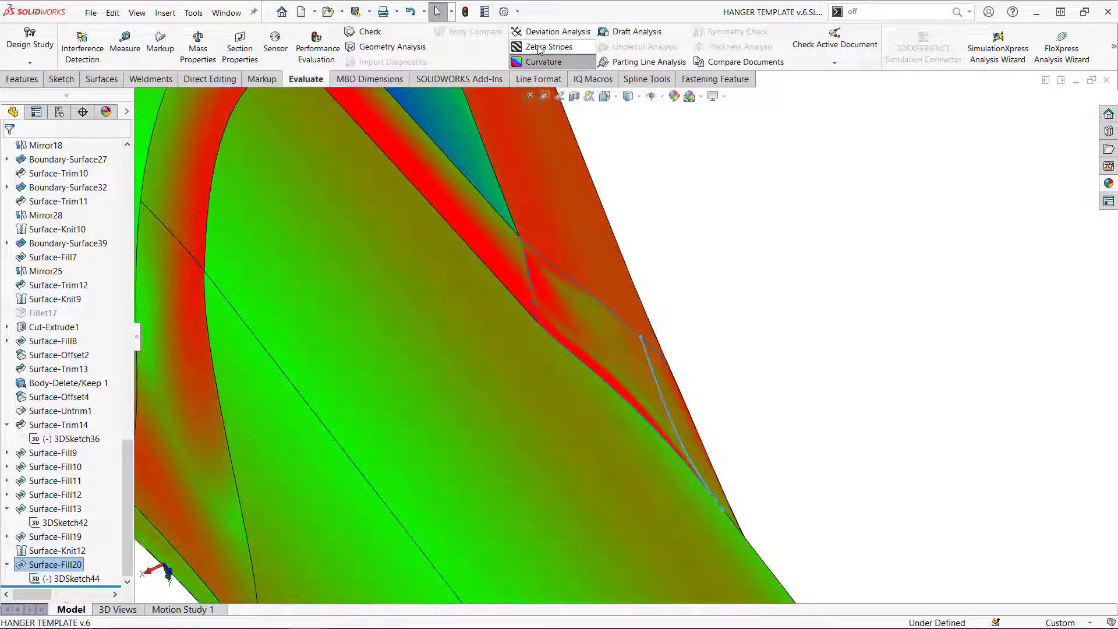
pyautogui.click(539, 49)
pyautogui.press('Return')
pyautogui.moveTo(736, 336); pyautogui.dragTo(753, 372, button='middle')
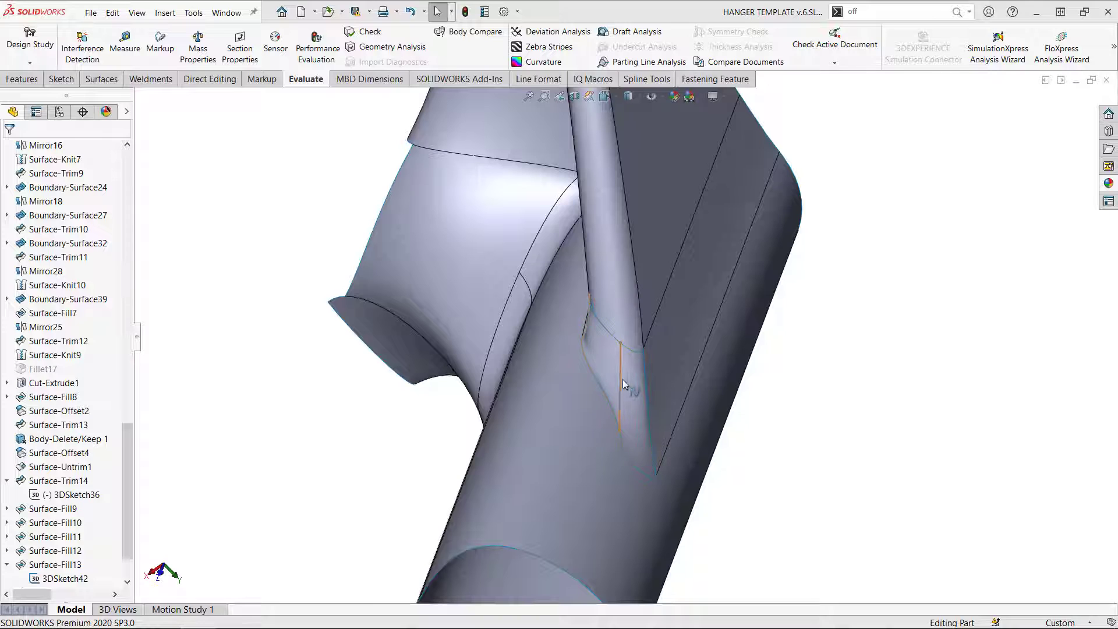
# Step: Hide the 3D sketch containing the lip-end patch's constraint spline
pyautogui.rightClick(623, 384)
pyautogui.click(941, 402)
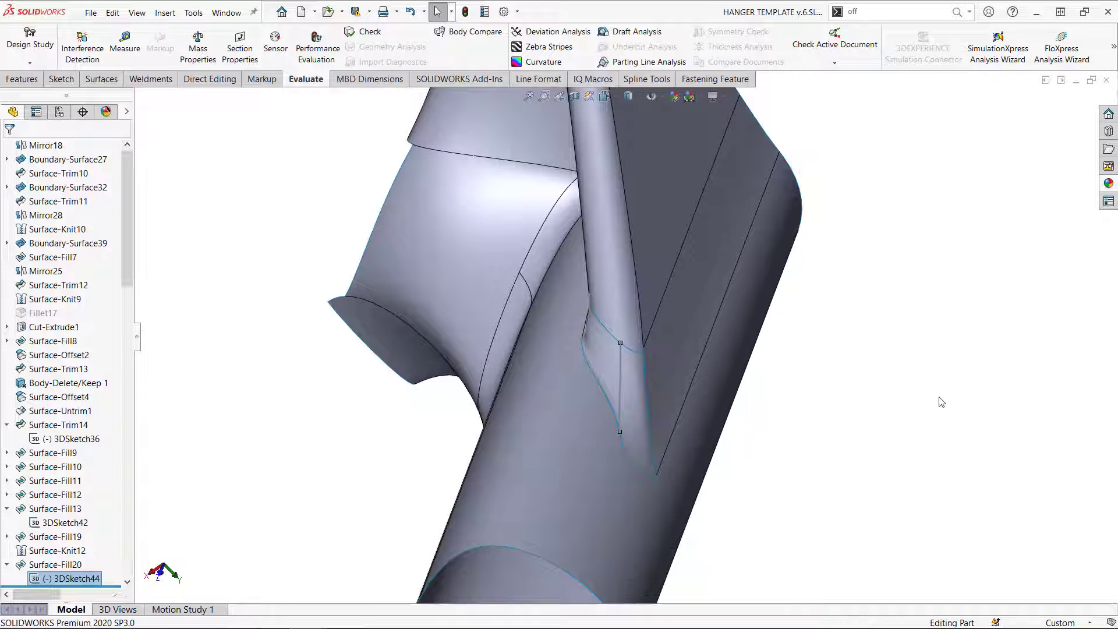
pyautogui.click(63, 80)
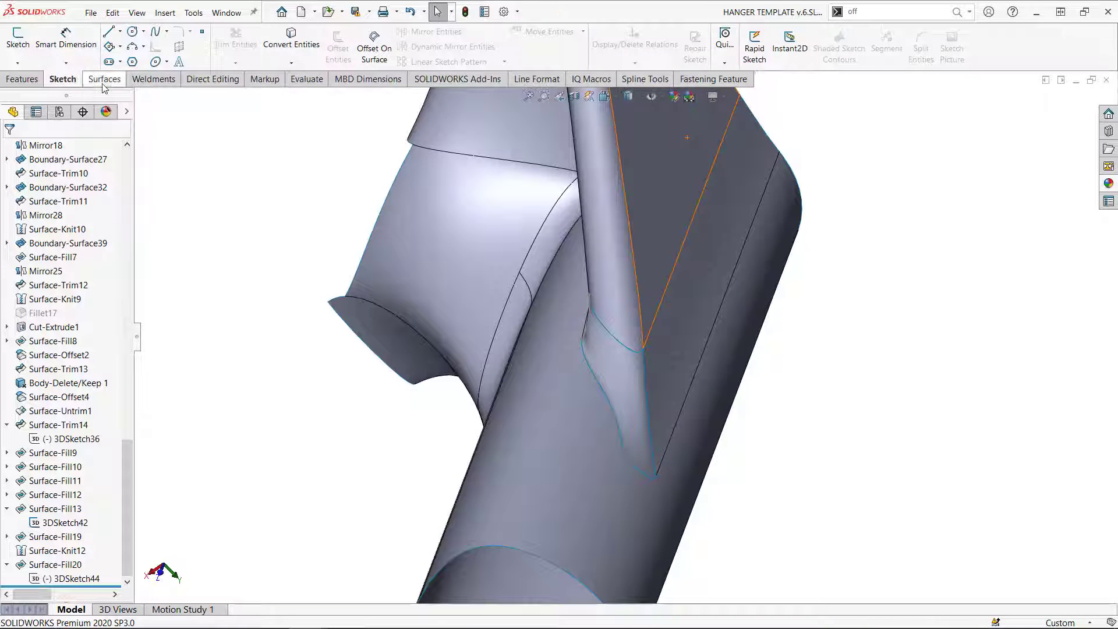
# Step: Knit the lip-end fill surface to the hanger's main knitted surface with a 0.10 mm knitting tolerance
pyautogui.click(104, 80)
pyautogui.click(540, 49)
pyautogui.click(632, 391)
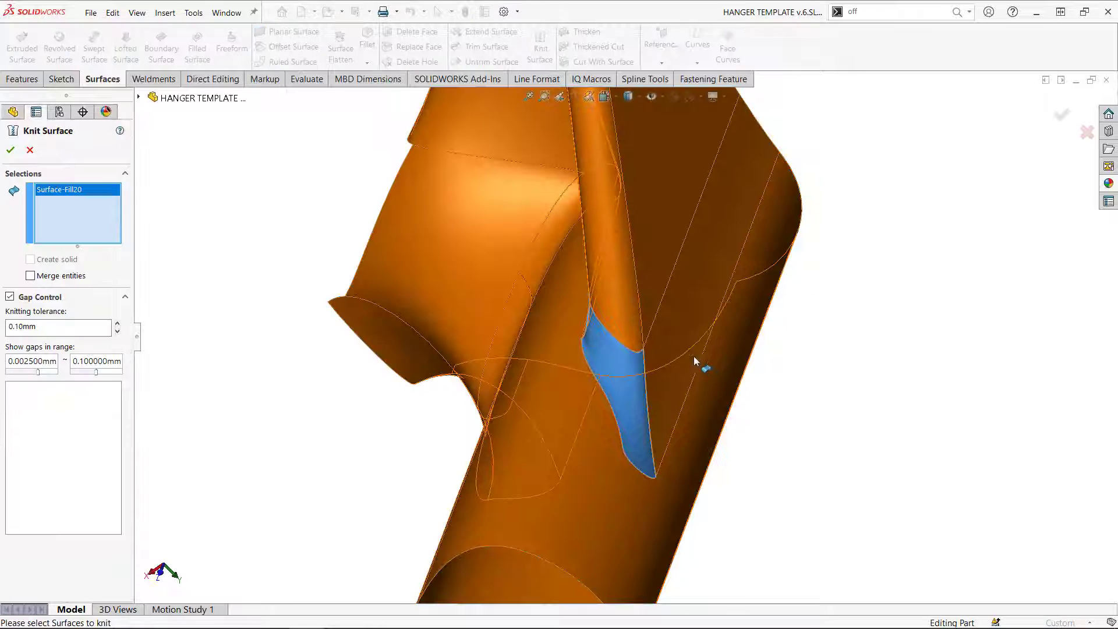
pyautogui.click(695, 361)
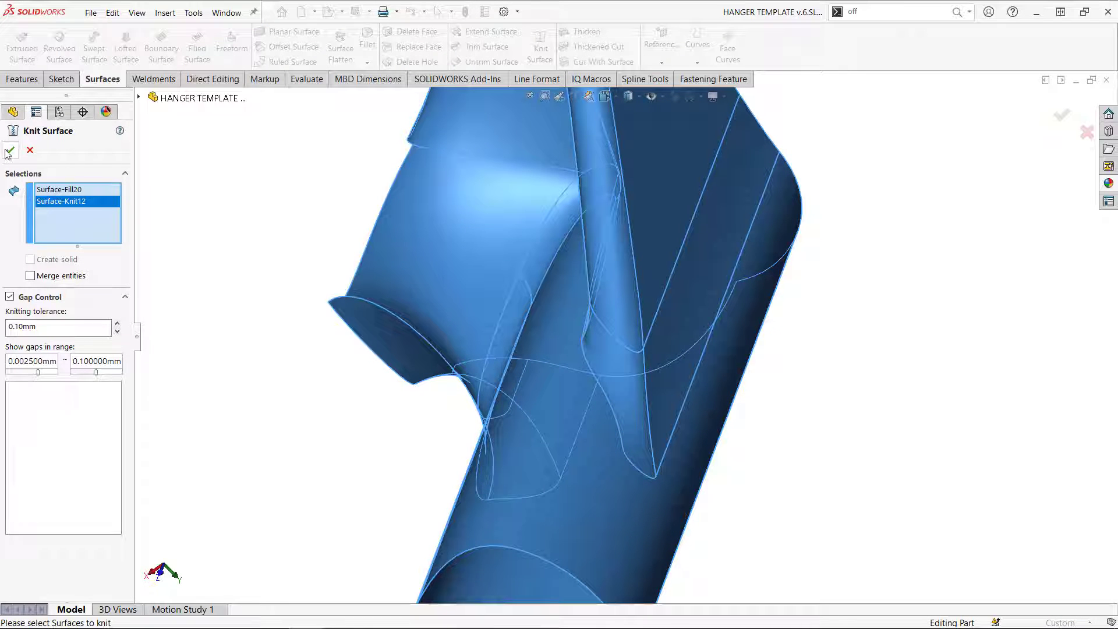
pyautogui.rightClick(752, 340)
# Step: Hide the newly knitted surface body and bring the yellow hanger body into view
pyautogui.scroll(5, 717, 337)
pyautogui.moveTo(713, 339); pyautogui.dragTo(721, 295, button='middle')
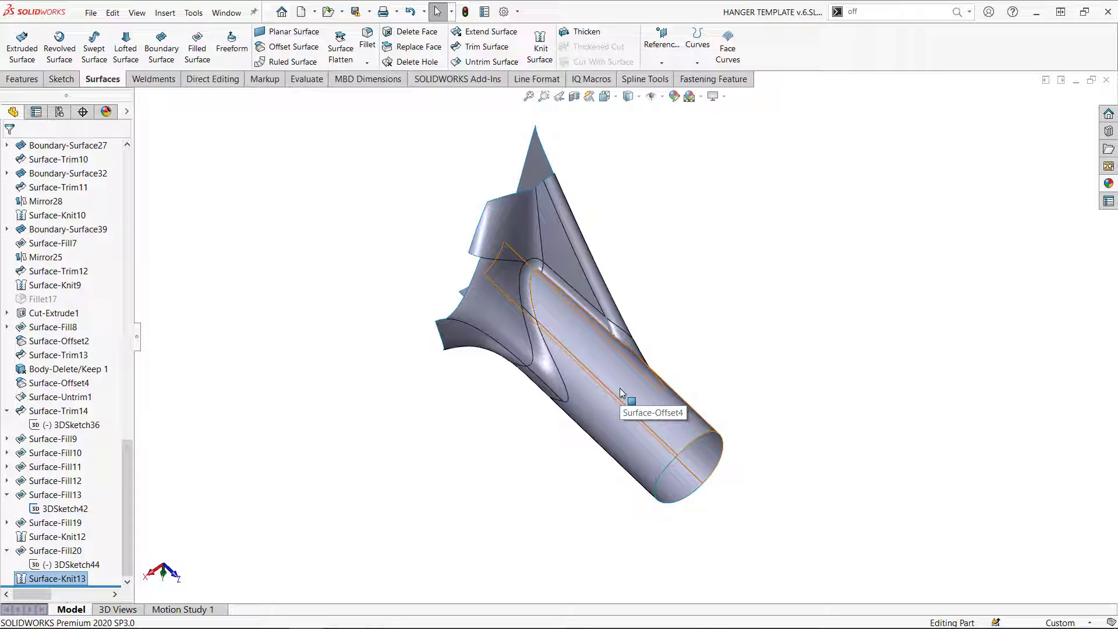
pyautogui.press('Tab')
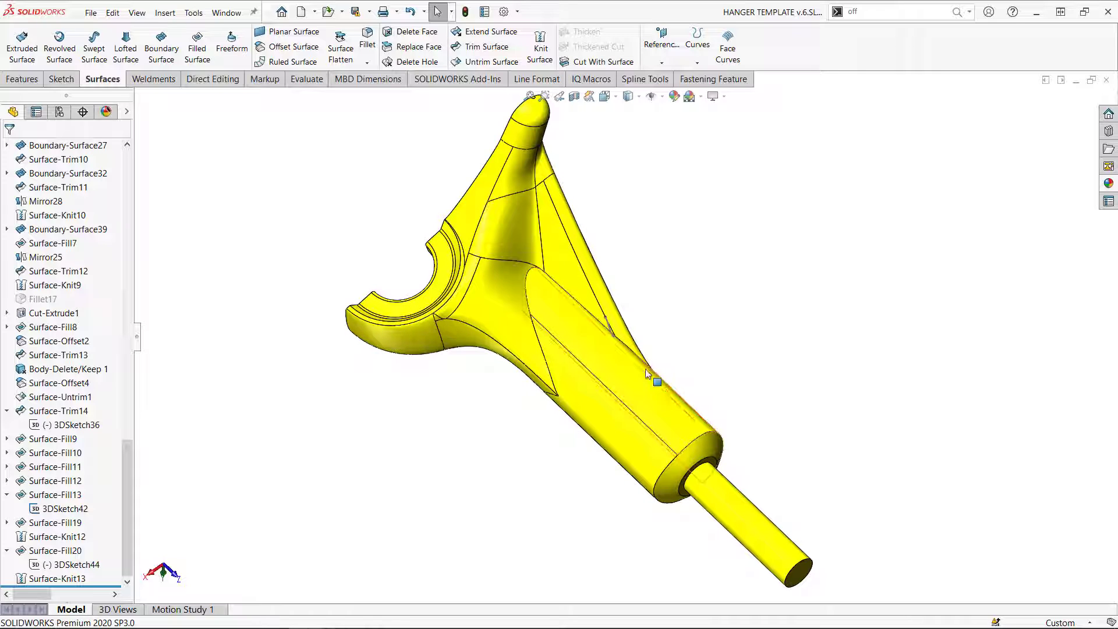
# Step: Turn off Instant3D and clear the selection of the lower tube face
pyautogui.click(598, 358)
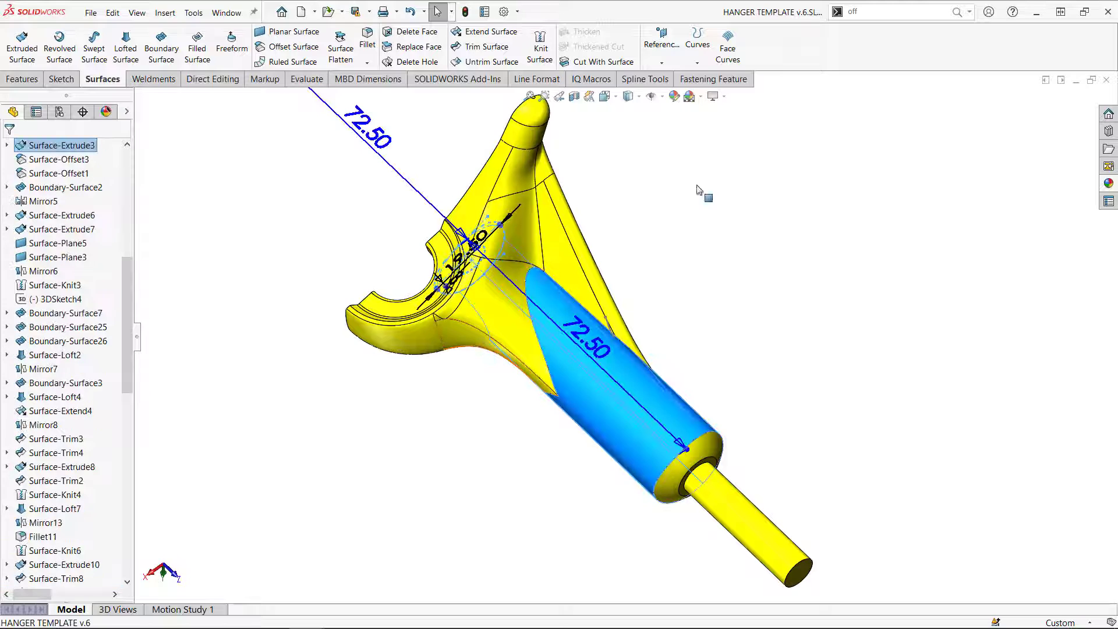
pyautogui.click(24, 79)
pyautogui.click(646, 45)
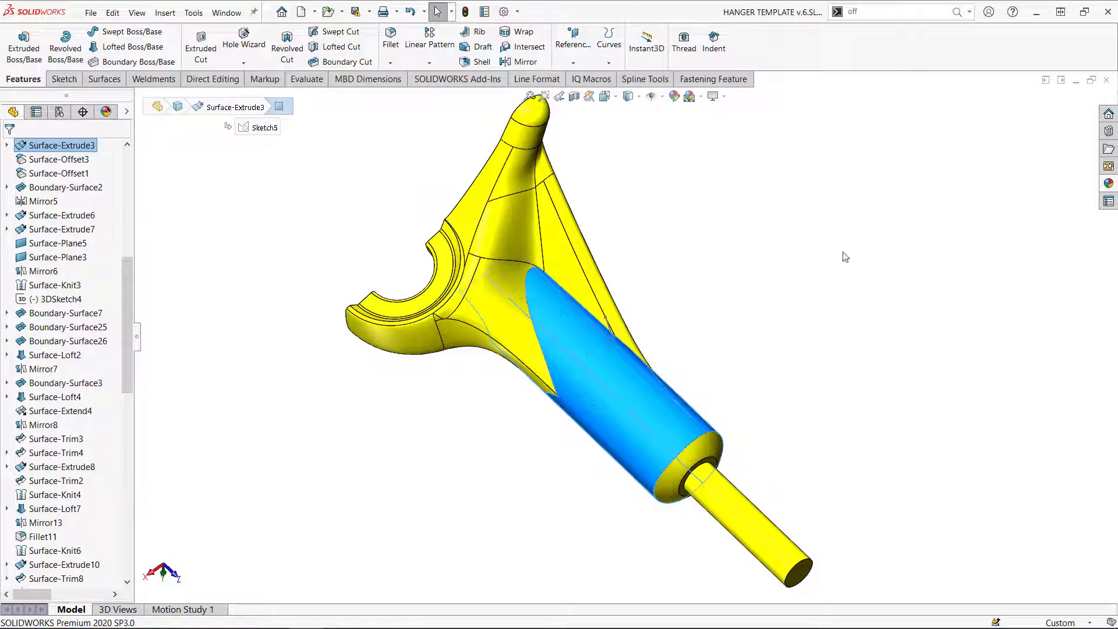
pyautogui.click(845, 257)
# Step: Remove the yellow body's old transition, web and lower tube faces using Delete Face with the Delete option
pyautogui.click(467, 337)
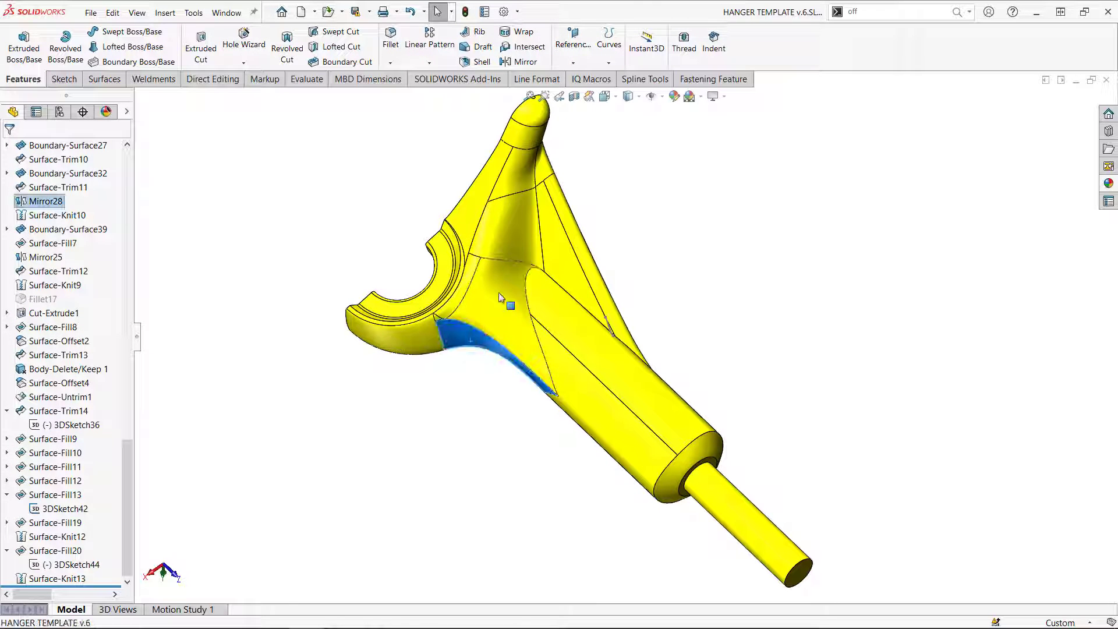
pyautogui.keyDown('ctrl'); pyautogui.click(532, 247); pyautogui.keyUp('ctrl')
pyautogui.keyDown('ctrl'); pyautogui.click(563, 281); pyautogui.keyUp('ctrl')
pyautogui.keyDown('ctrl'); pyautogui.click(575, 332); pyautogui.keyUp('ctrl')
pyautogui.keyDown('ctrl'); pyautogui.click(580, 384); pyautogui.keyUp('ctrl')
pyautogui.moveTo(798, 329)
pyautogui.mouseDown(button='middle')
pyautogui.moveTo(671, 361)
pyautogui.moveTo(706, 321)
pyautogui.mouseUp(button='middle')
pyautogui.keyDown('ctrl'); pyautogui.click(700, 321); pyautogui.keyUp('ctrl')
pyautogui.keyDown('ctrl'); pyautogui.click(712, 278); pyautogui.keyUp('ctrl')
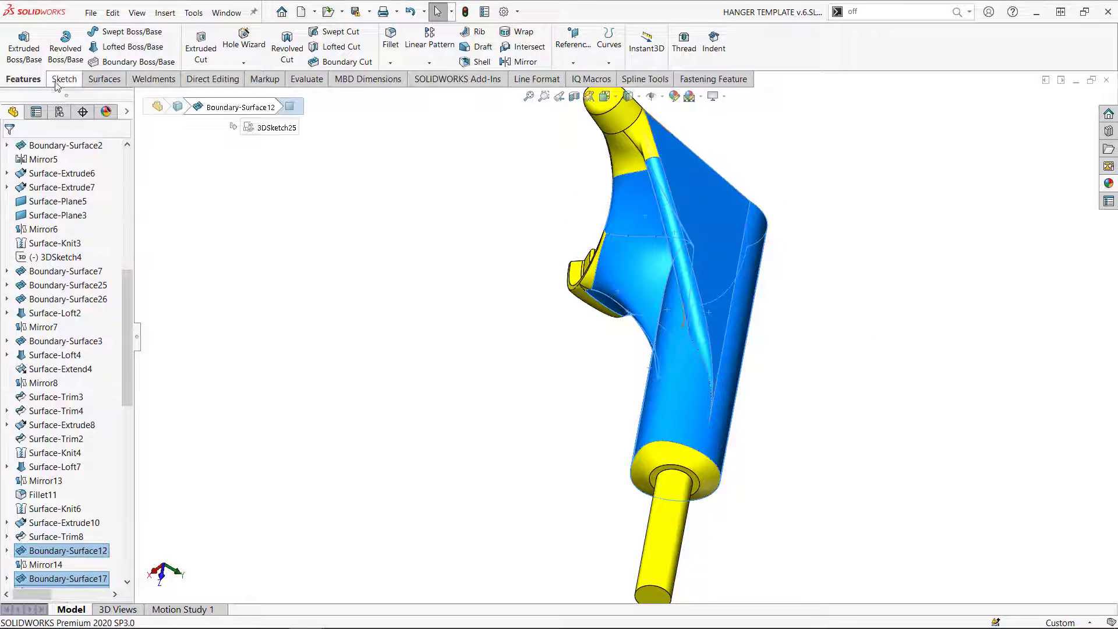
pyautogui.click(105, 79)
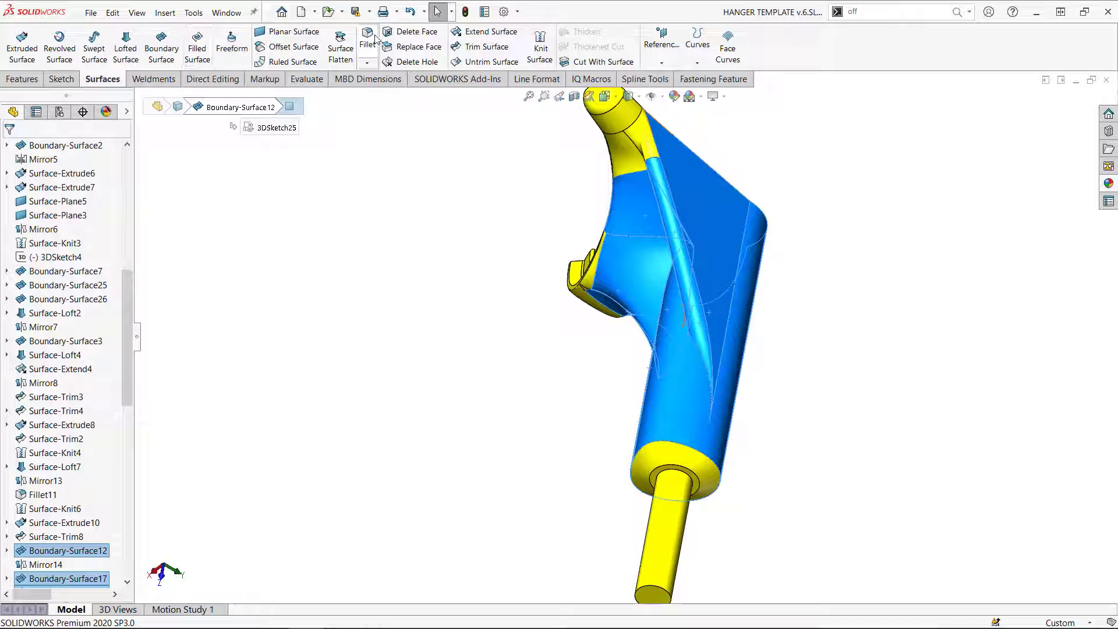
pyautogui.click(415, 32)
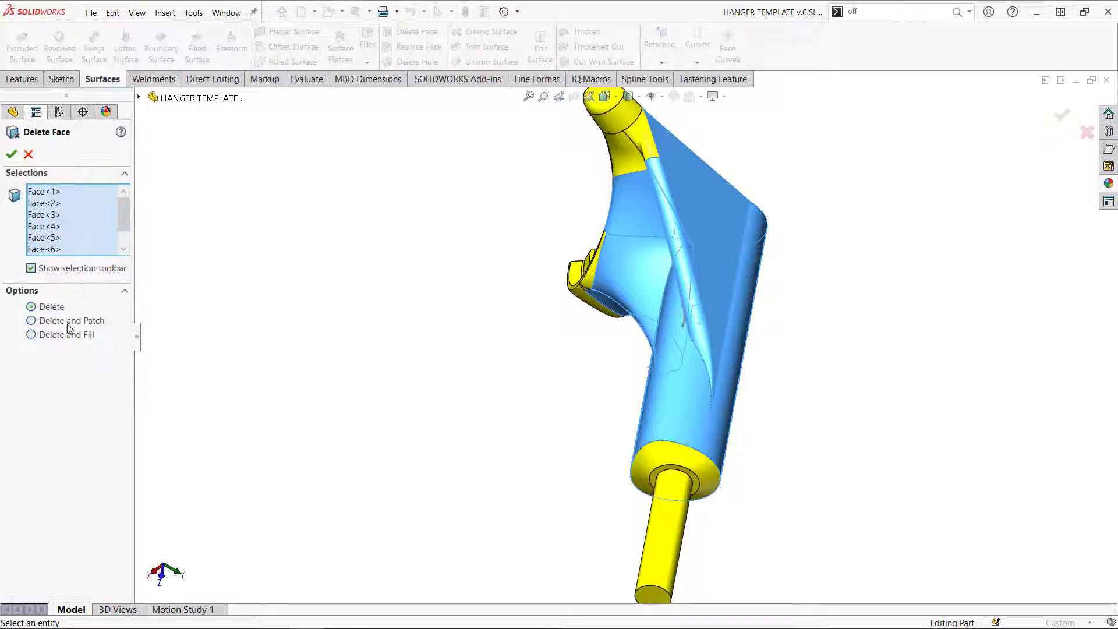
pyautogui.press('Return')
# Step: Show the knitted replacement surface between the remaining yellow pieces and keep the long untrimmed tube hidden
pyautogui.moveTo(691, 382); pyautogui.dragTo(687, 559, button='middle')
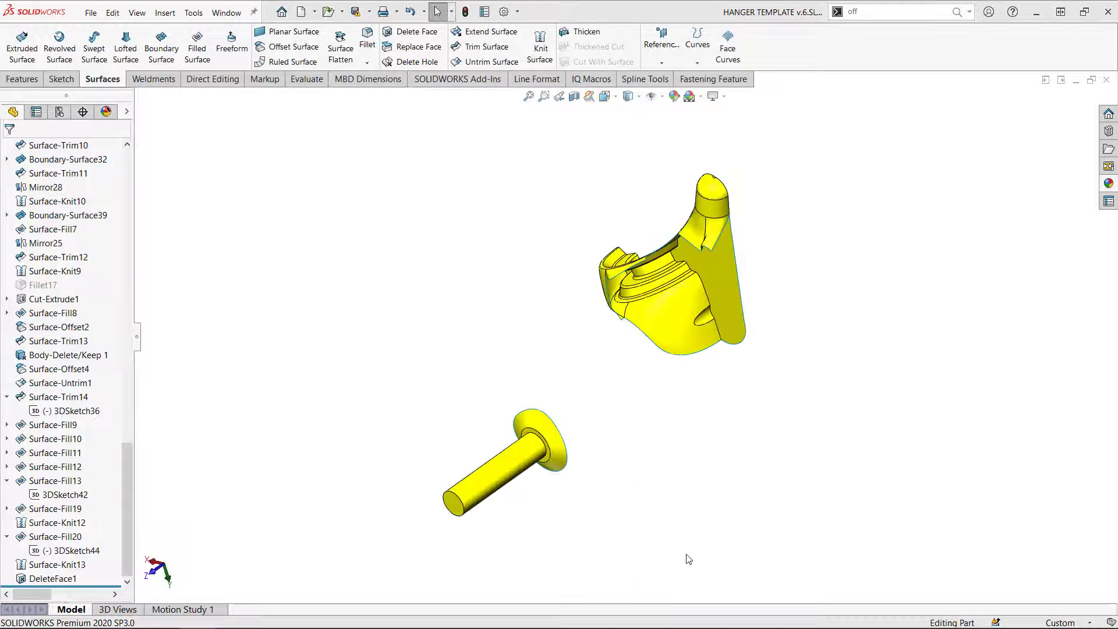
pyautogui.scroll(-1, 620, 284)
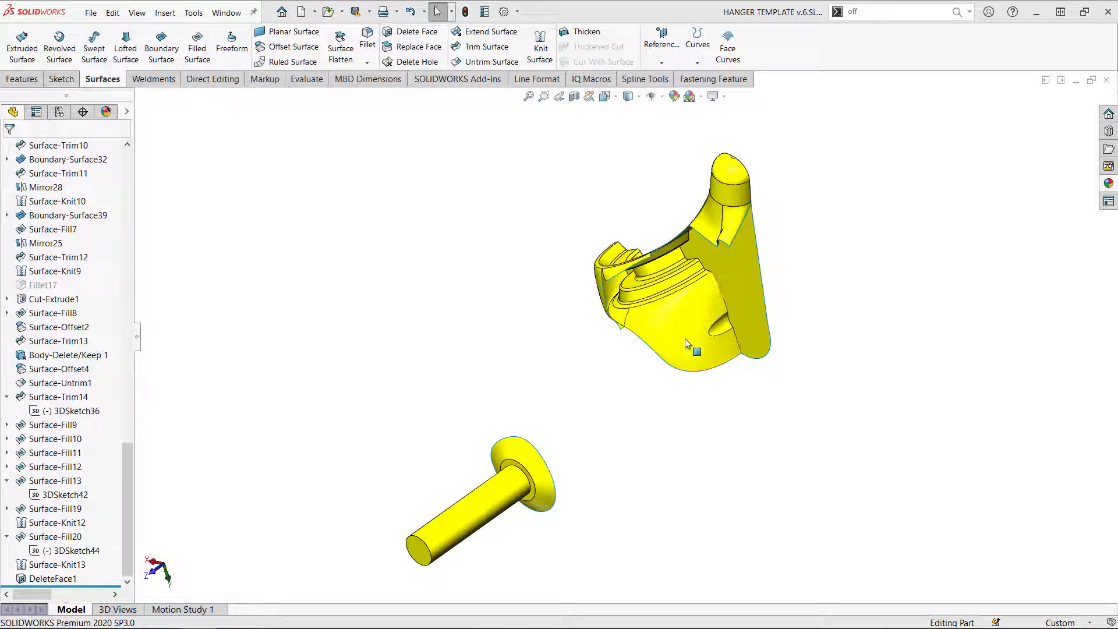
pyautogui.hotkey('shift', 'Tab')
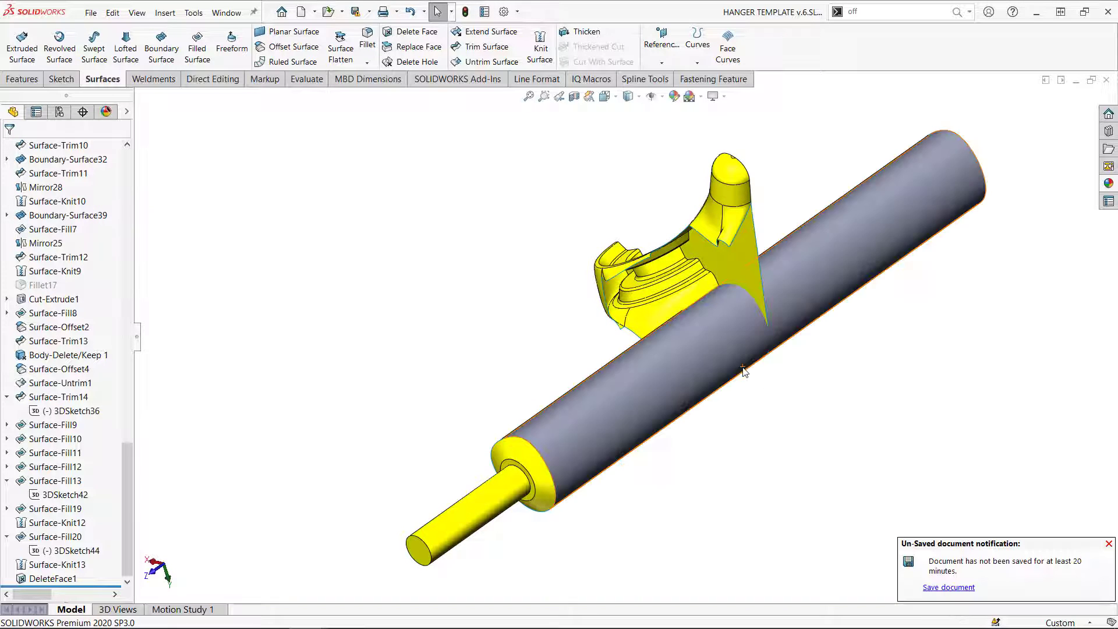
pyautogui.hotkey('shift', 'Tab')
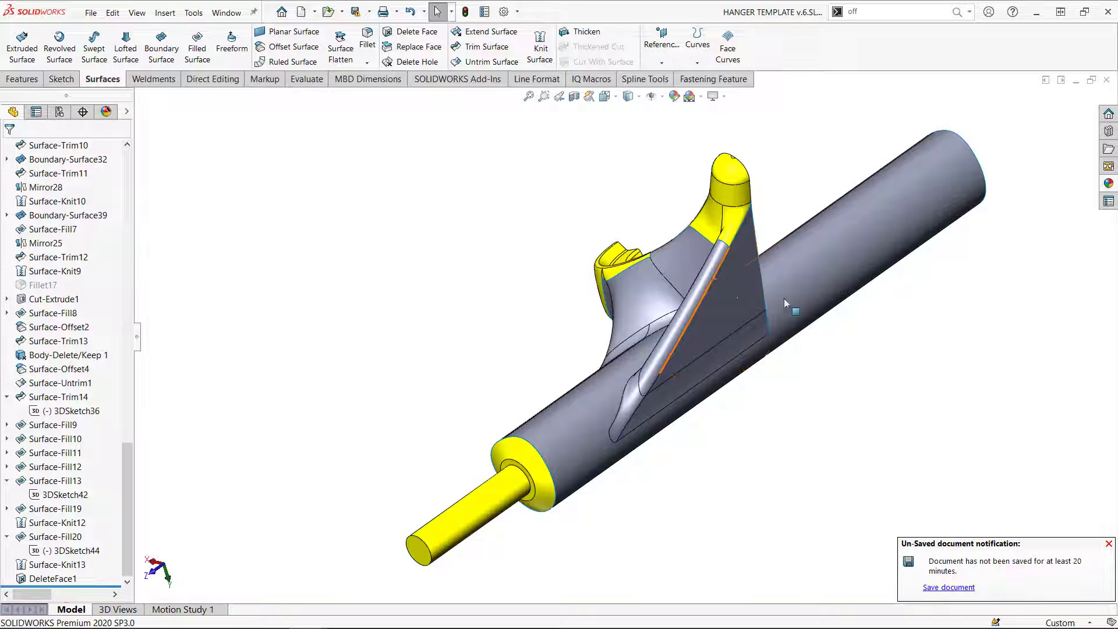
pyautogui.press('Tab')
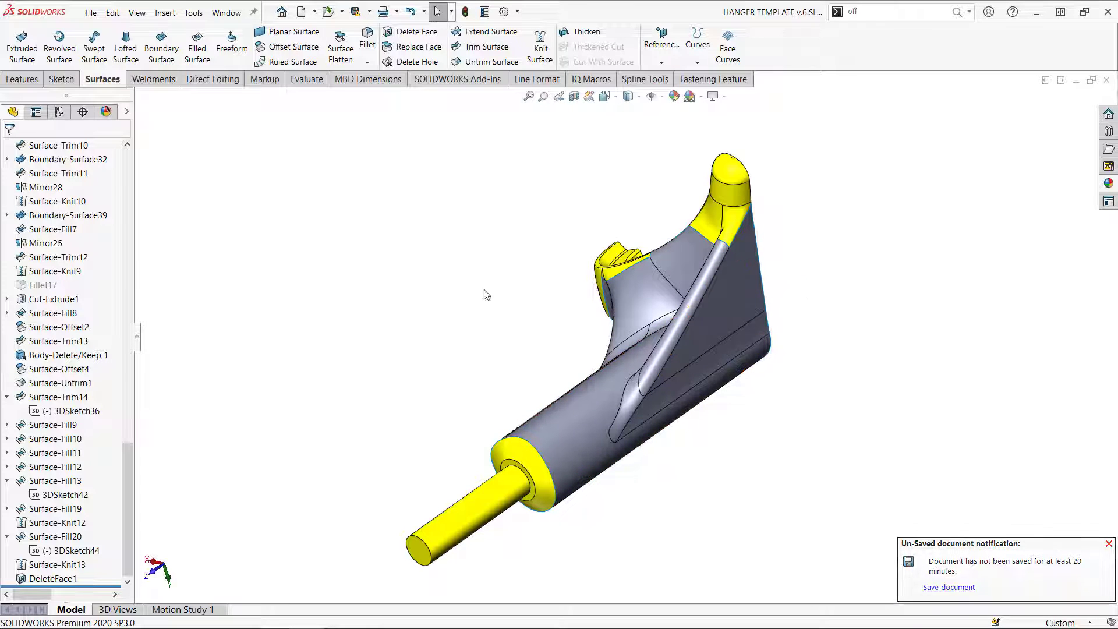
# Step: Knit the upper yellow body, the grey replacement surface and the yellow shaft end together with a 0.10 mm knitting tolerance
pyautogui.click(539, 55)
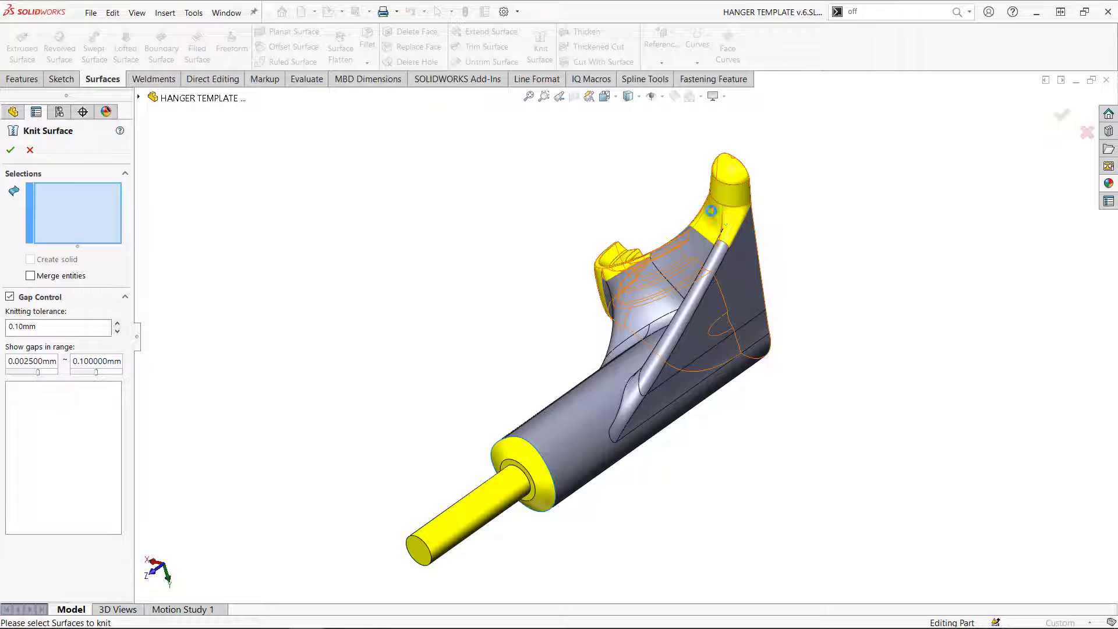
pyautogui.click(711, 211)
pyautogui.click(582, 372)
pyautogui.click(471, 516)
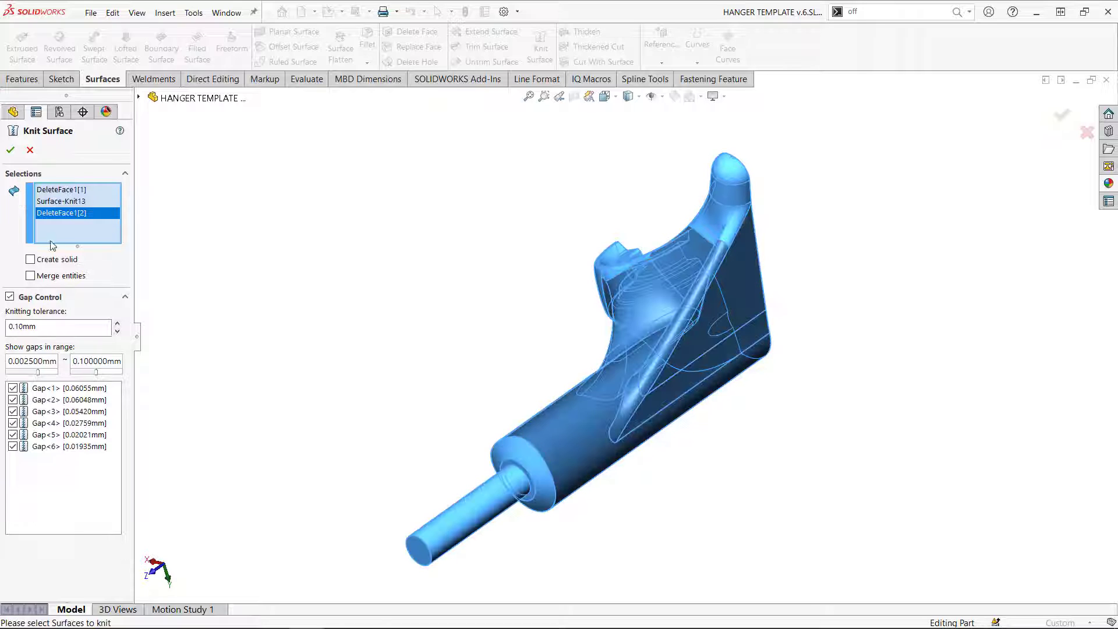
pyautogui.click(11, 151)
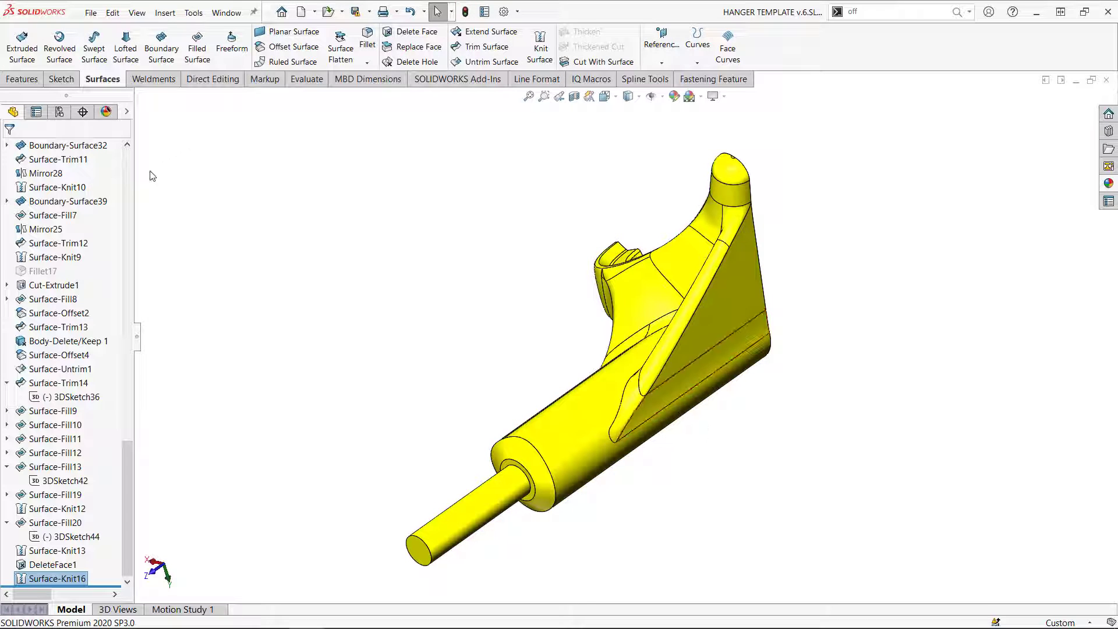
# Step: Examine trim sketch 3DSketch36 and the edge between the transition patch and lower web on the knitted hanger from several angles
pyautogui.moveTo(127, 507); pyautogui.dragTo(132, 168)
pyautogui.click(74, 173)
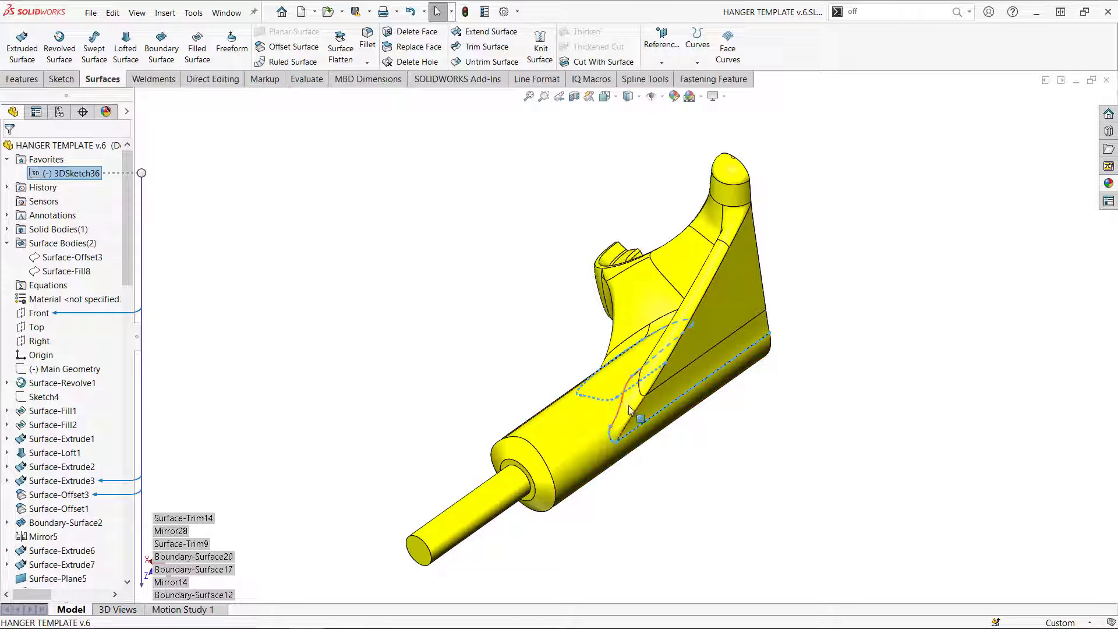
pyautogui.scroll(-6, 675, 425)
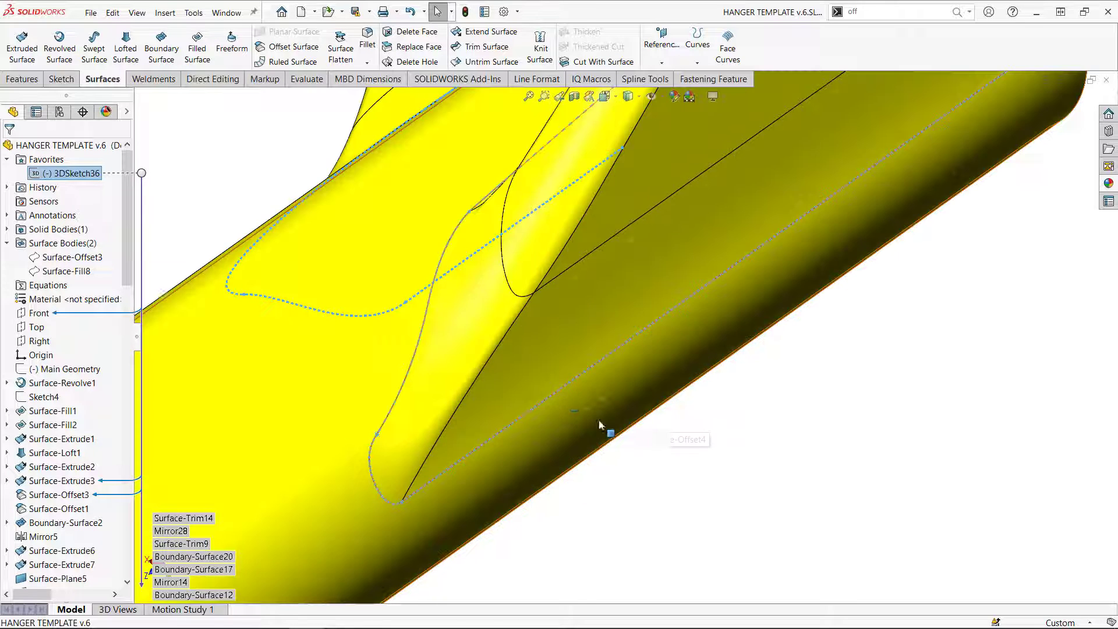
pyautogui.moveTo(539, 358); pyautogui.dragTo(503, 319, button='middle')
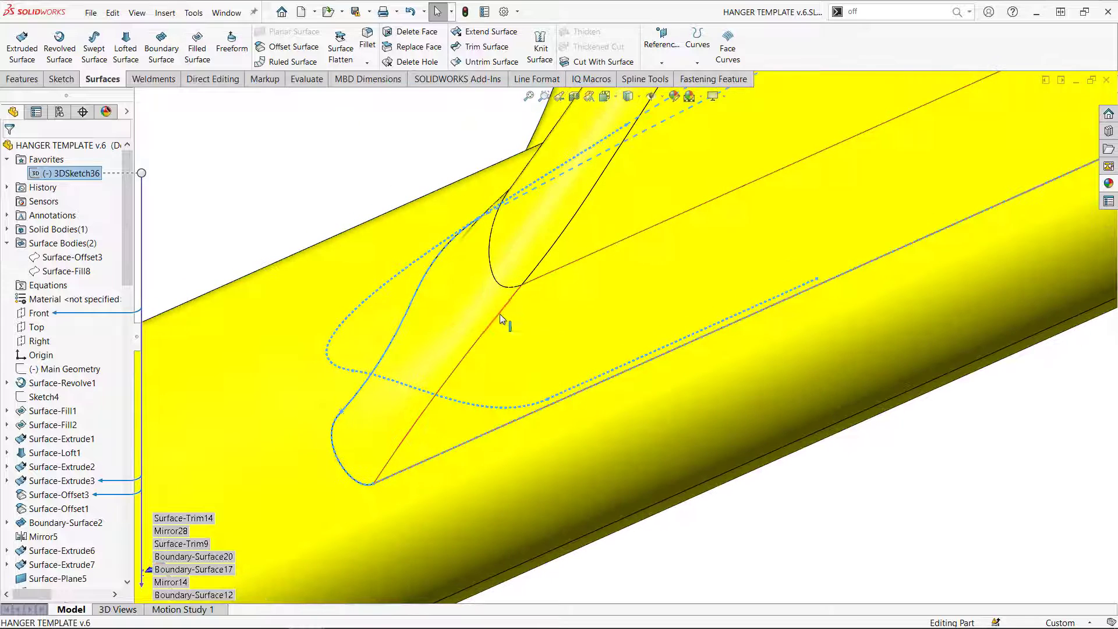
pyautogui.click(499, 313)
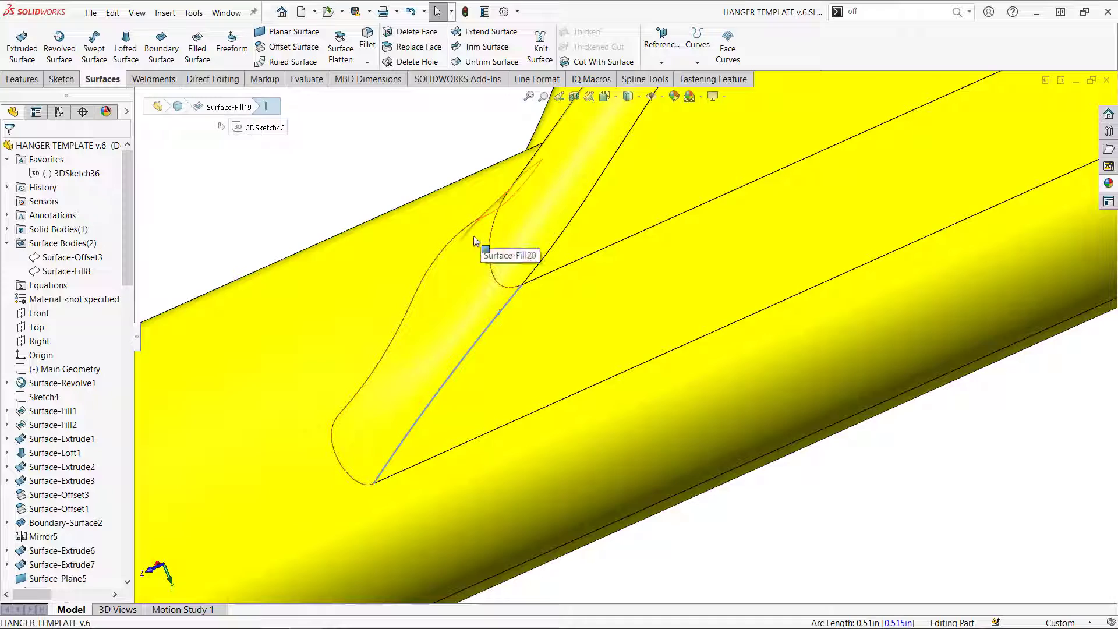
pyautogui.moveTo(456, 327); pyautogui.dragTo(466, 267, button='middle')
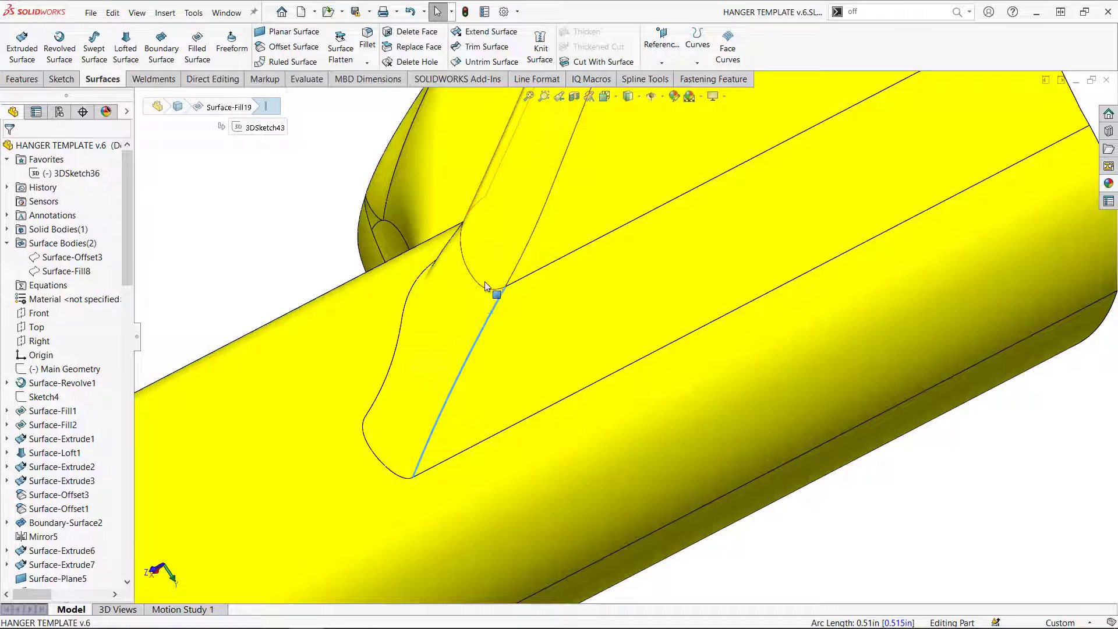
pyautogui.moveTo(468, 369); pyautogui.dragTo(501, 353, button='middle')
pyautogui.scroll(3, 501, 351)
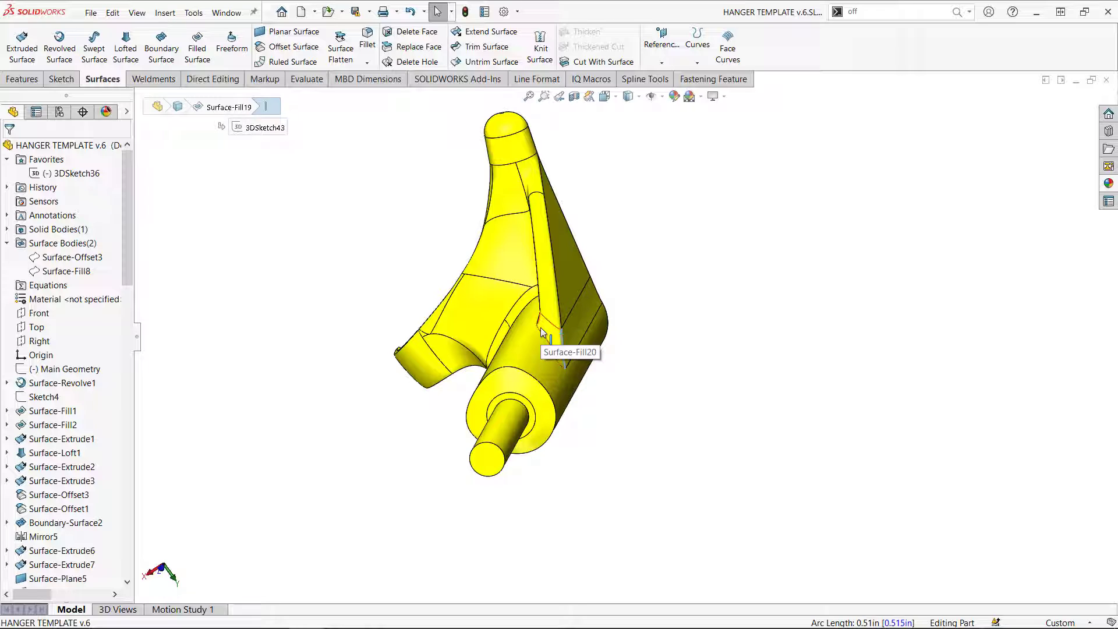
pyautogui.moveTo(541, 332); pyautogui.dragTo(553, 348, button='middle')
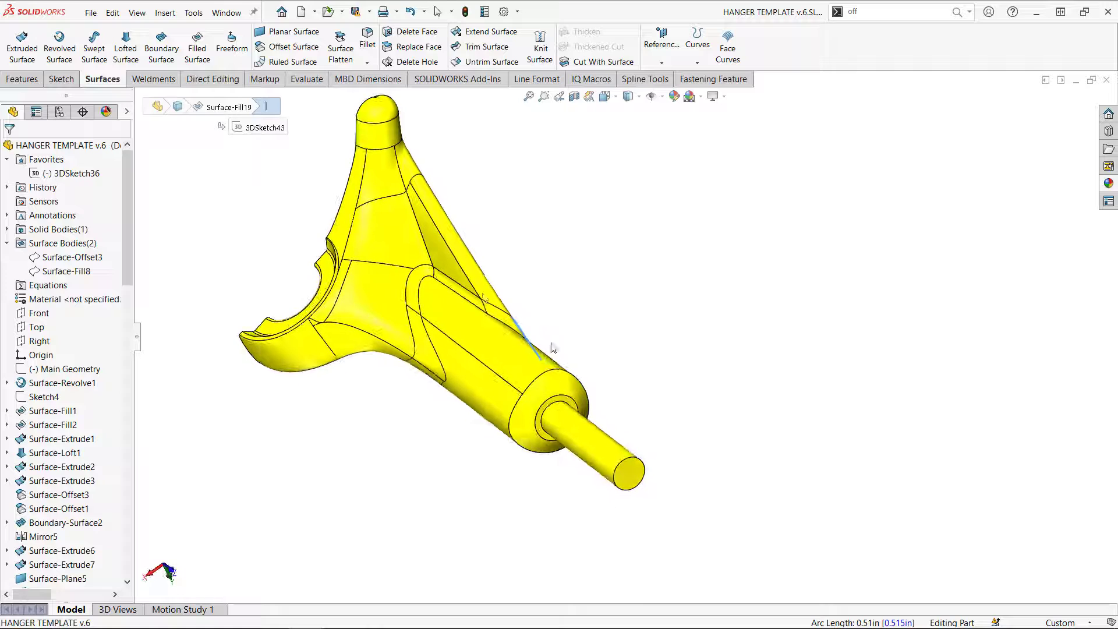